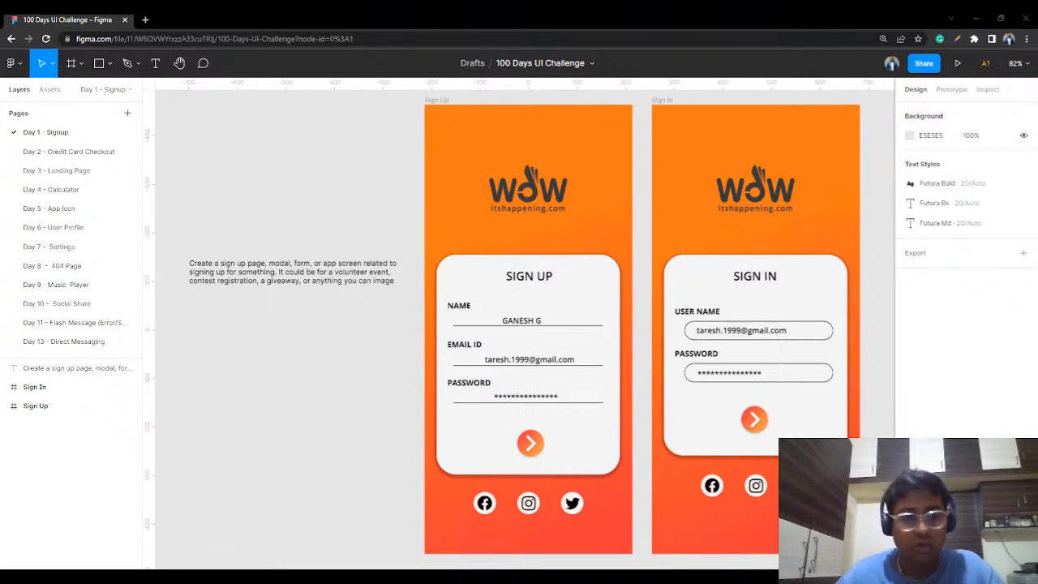
Step: Open the Day 43 - Food/Drink Menu page of the file
scroll(84, 301, down, 5)
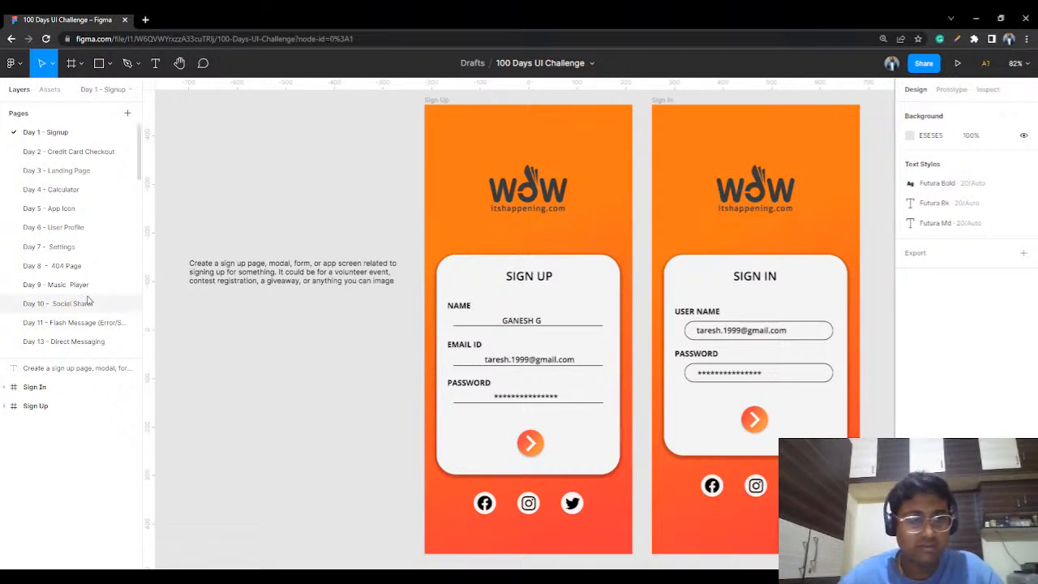
scroll(83, 301, down, 3)
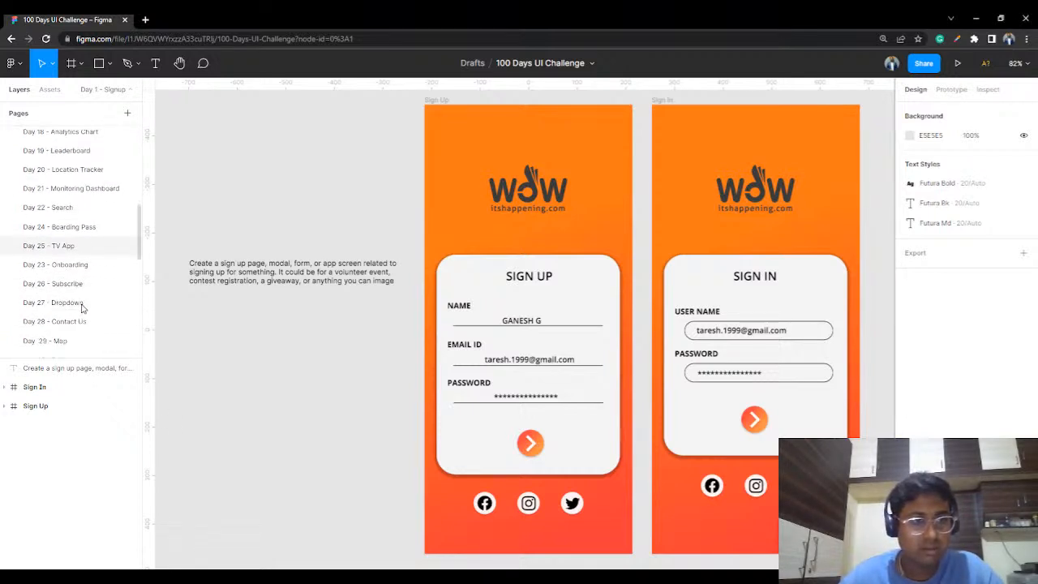
scroll(84, 329, down, 7)
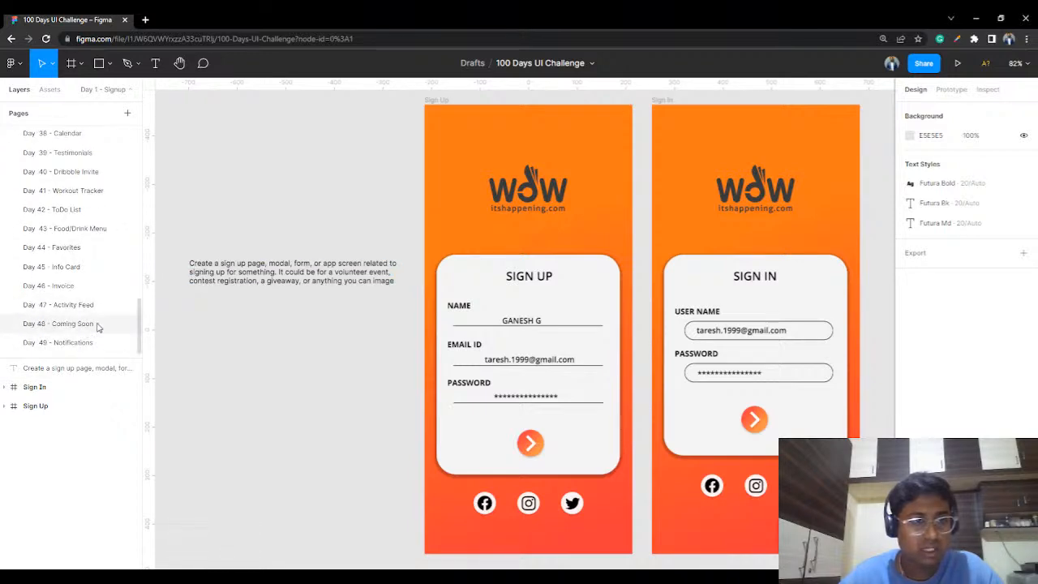
click(82, 231)
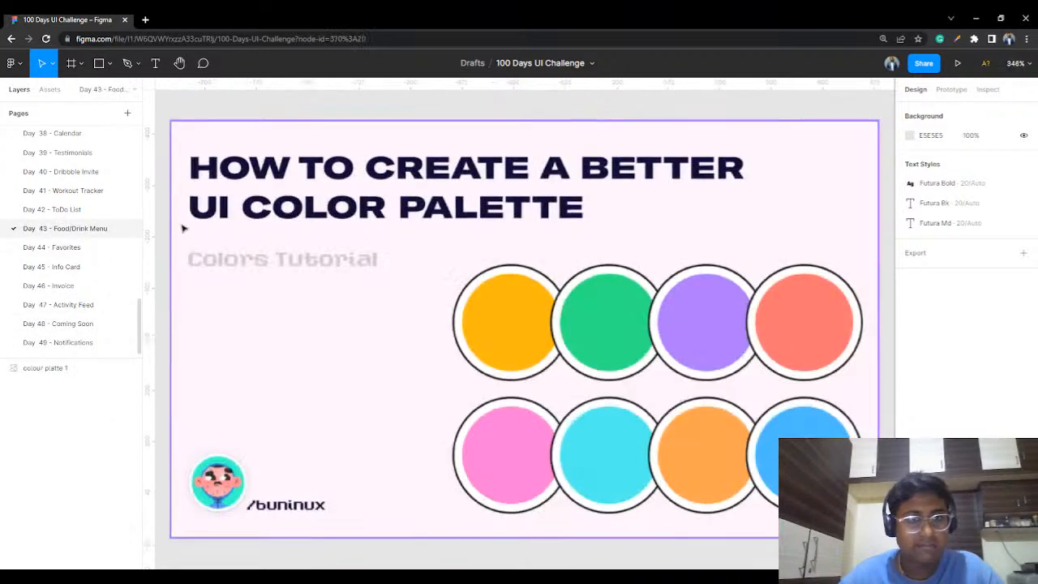
Step: Add a phone frame with the Android Large preset on empty canvas beside the colour palette image
scroll(479, 232, down, 3)
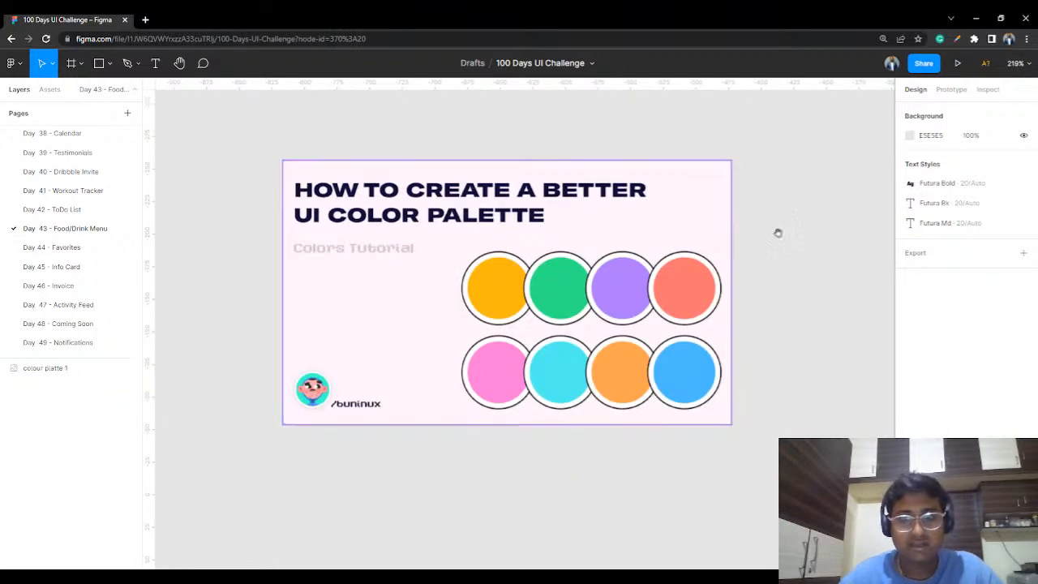
scroll(781, 235, right, 5)
scroll(699, 224, down, 3)
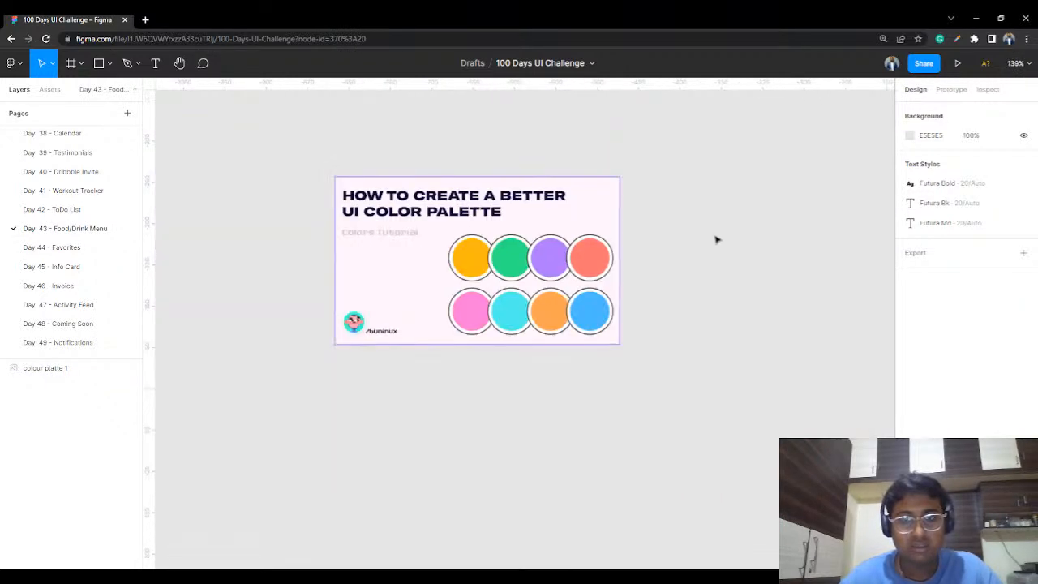
scroll(535, 253, right, 8)
scroll(545, 225, right, 3)
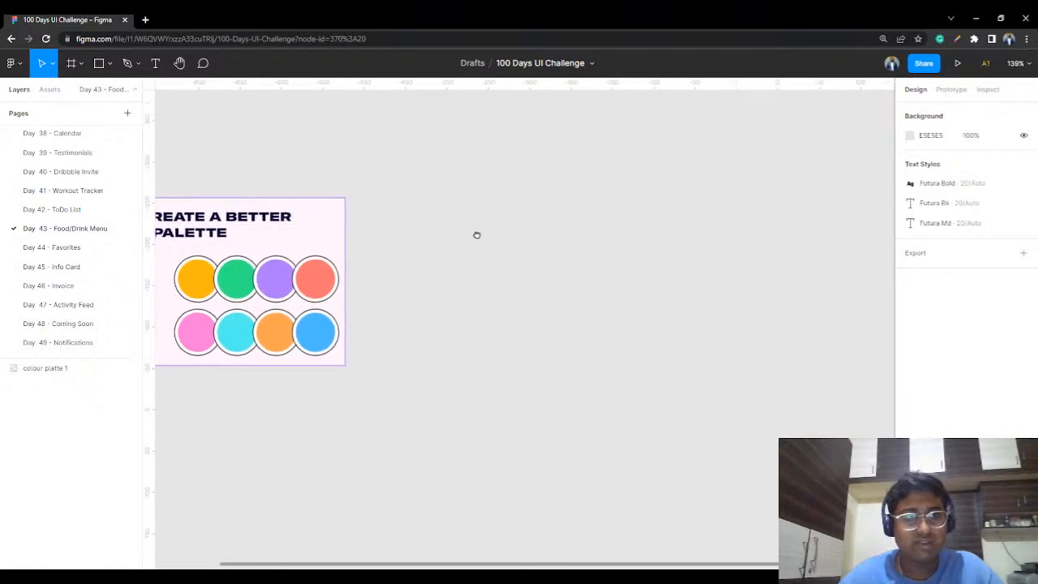
click(81, 67)
click(69, 89)
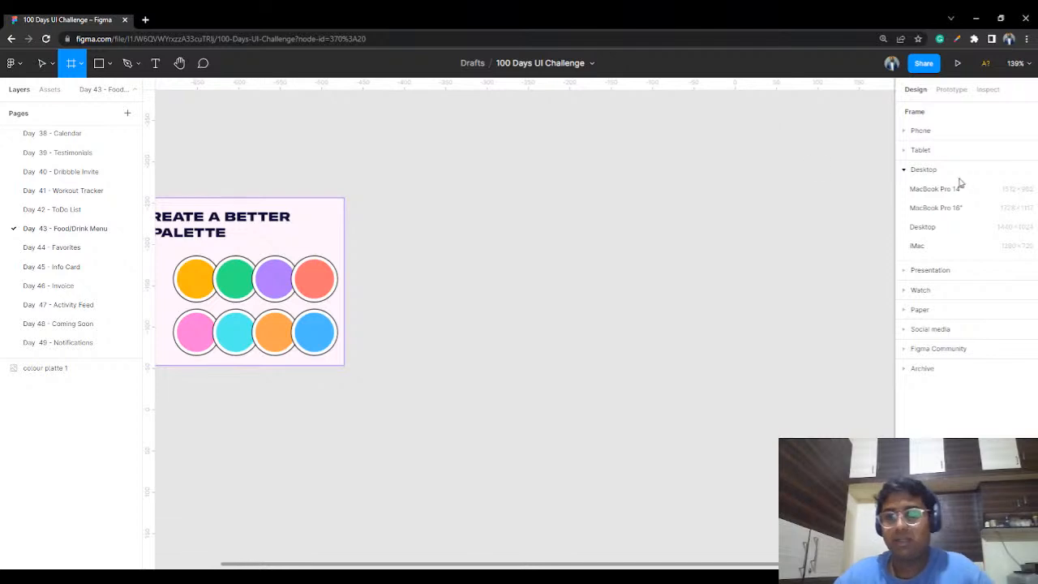
click(933, 154)
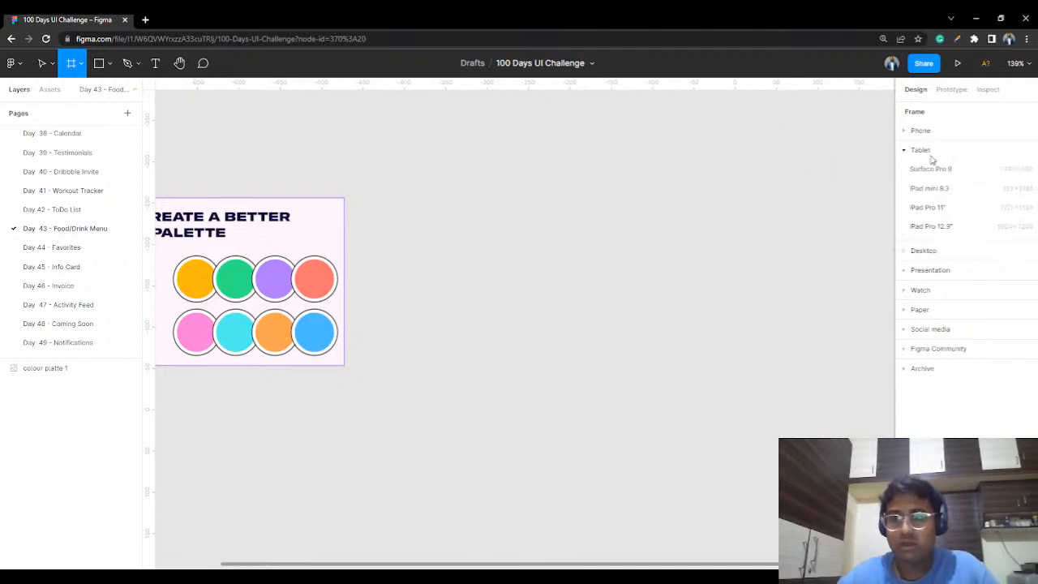
click(926, 133)
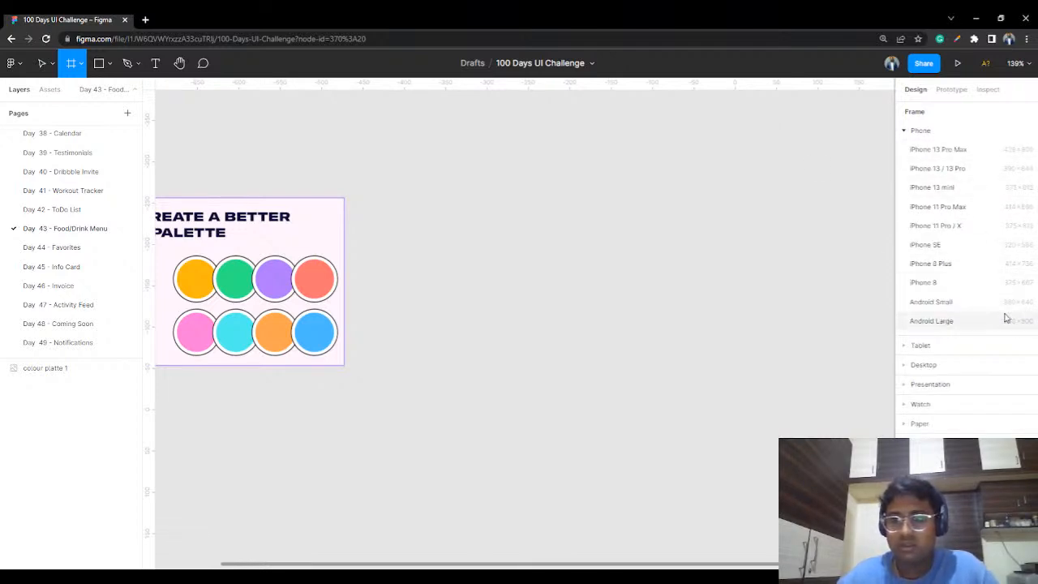
click(957, 322)
click(693, 147)
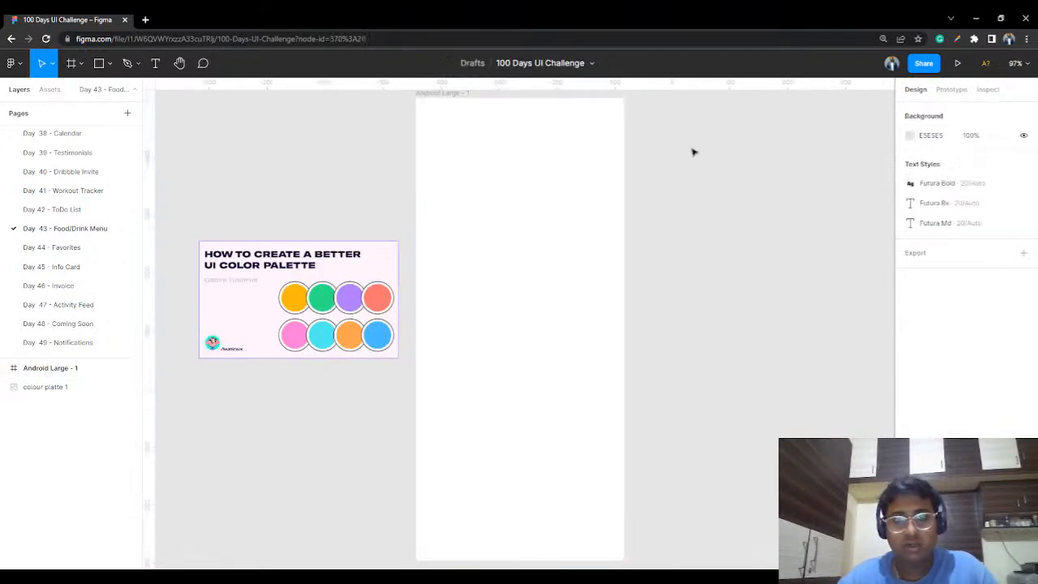
Step: Rename the new phone frame to "Booking app screen 1"
drag(674, 158, 716, 178)
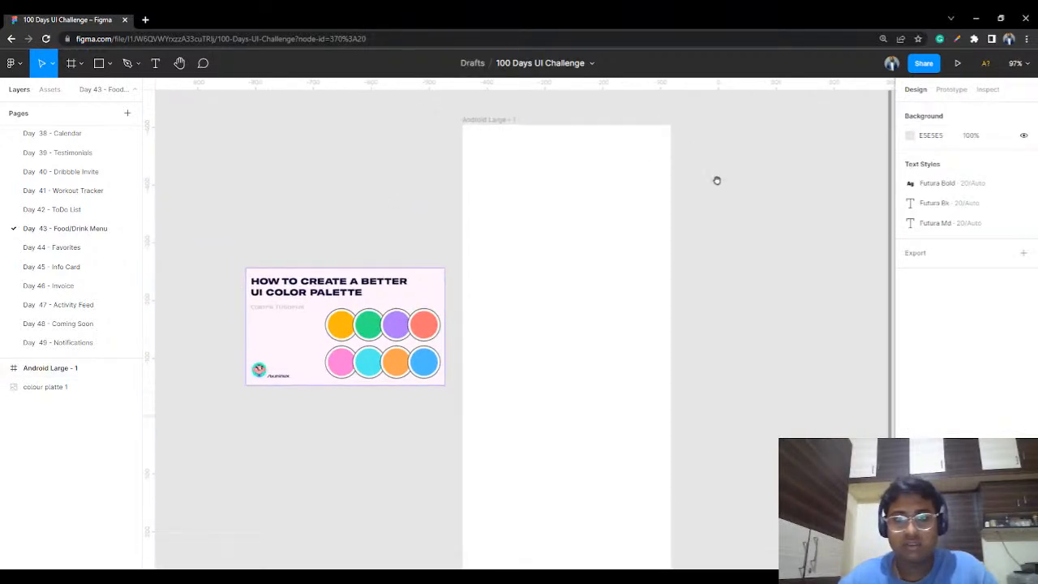
click(481, 125)
double_click(481, 120)
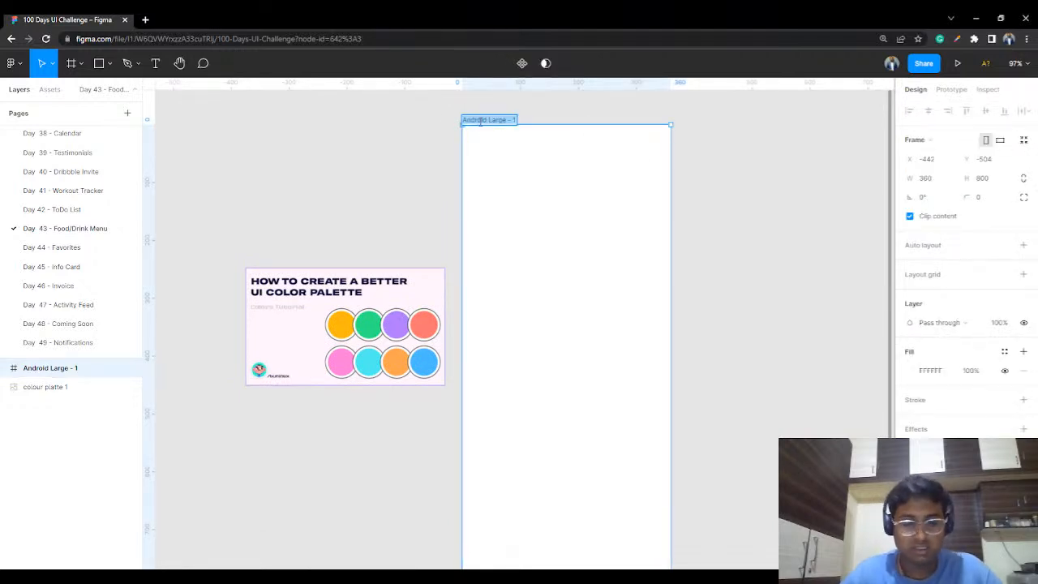
text(Booking app)
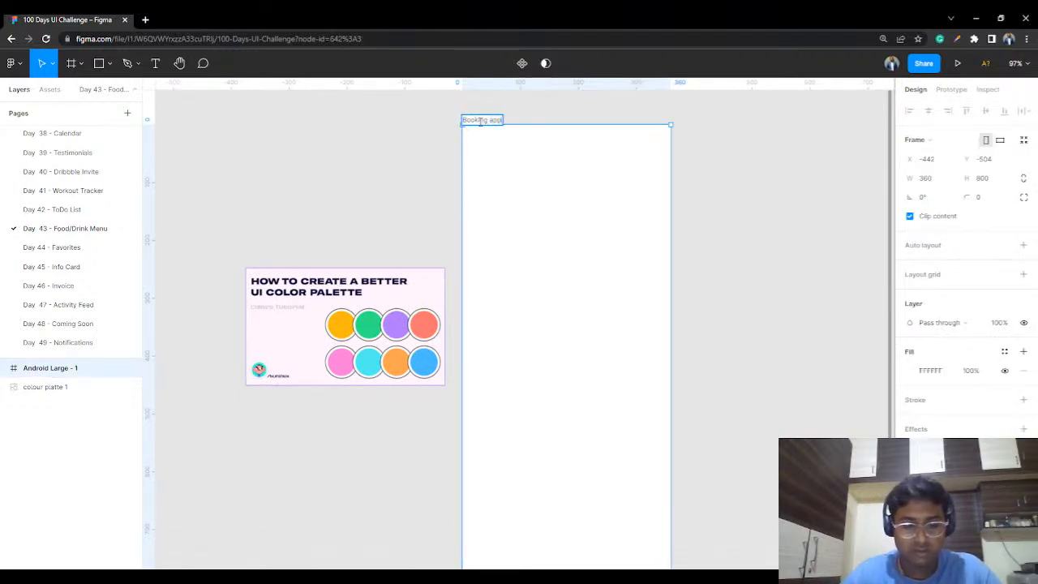
text( screen 1)
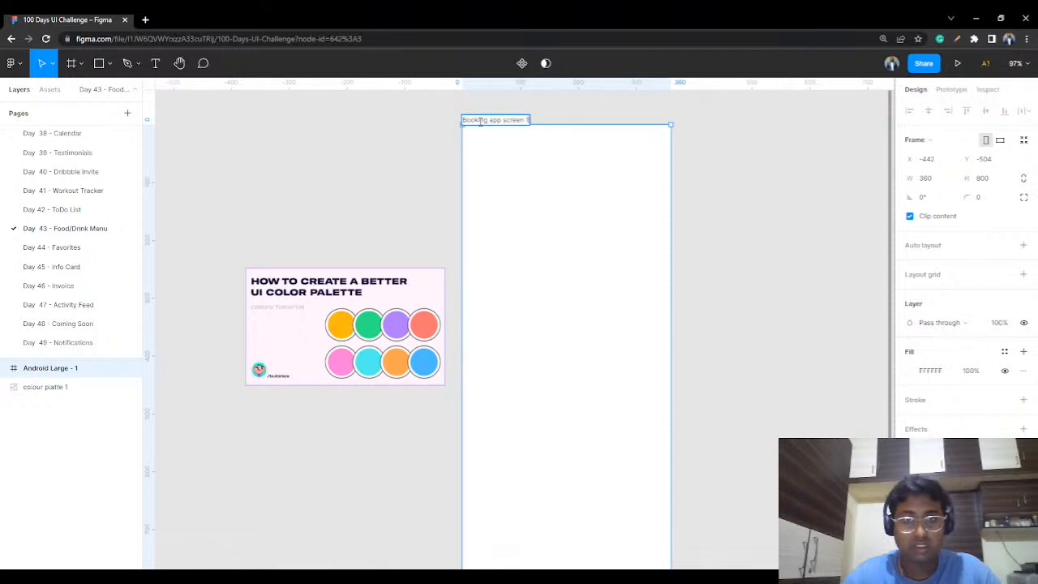
key(Return)
click(389, 152)
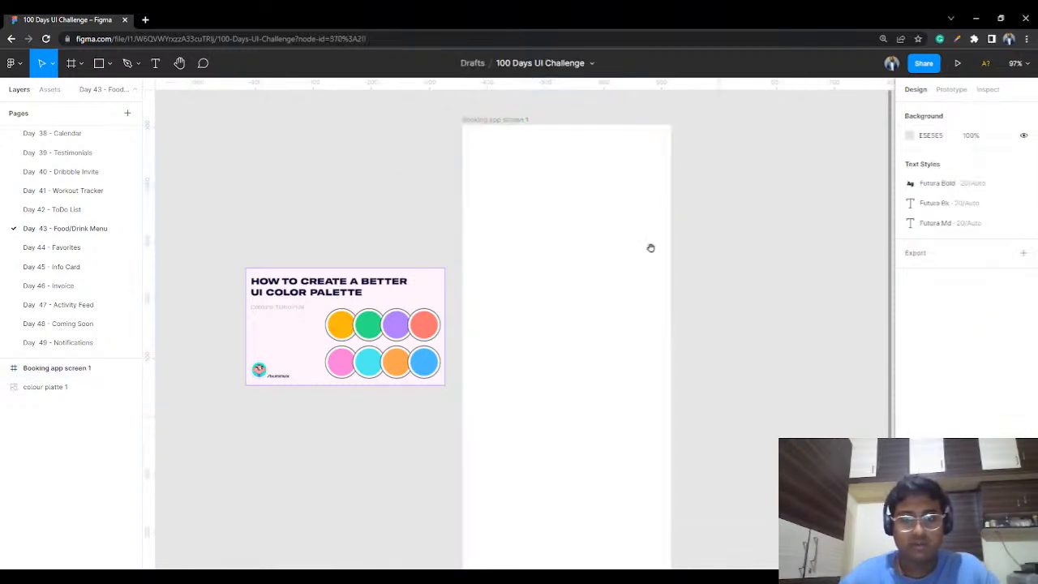
Step: Copy the Status Bar group from the Day 42 - ToDo List page and place it along the top of the Booking app screen 1 frame
drag(651, 248, 621, 187)
scroll(623, 191, down, 3)
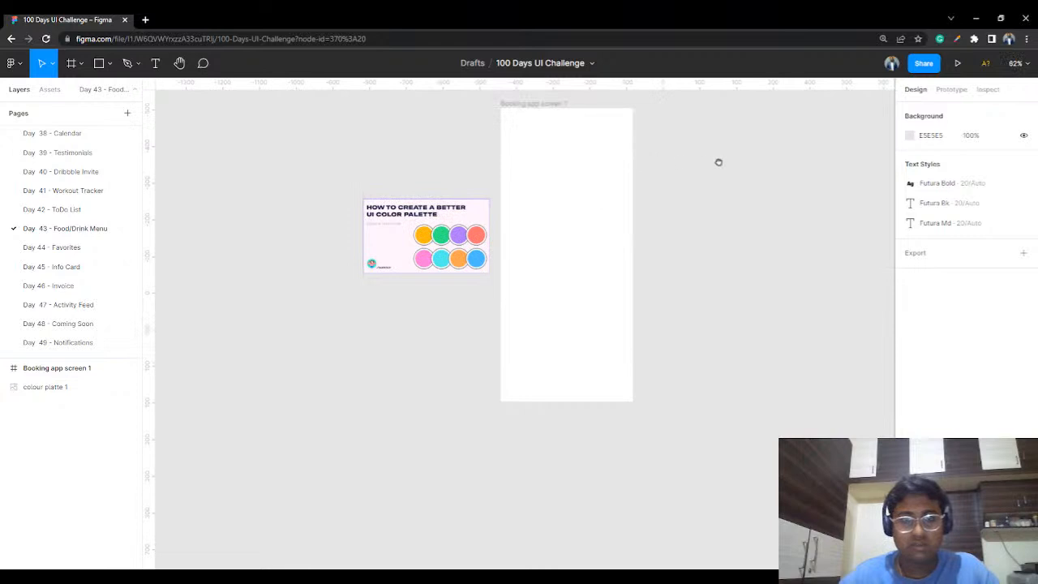
drag(718, 159, 651, 202)
scroll(651, 202, up, 3)
drag(463, 167, 492, 179)
scroll(574, 202, up, 3)
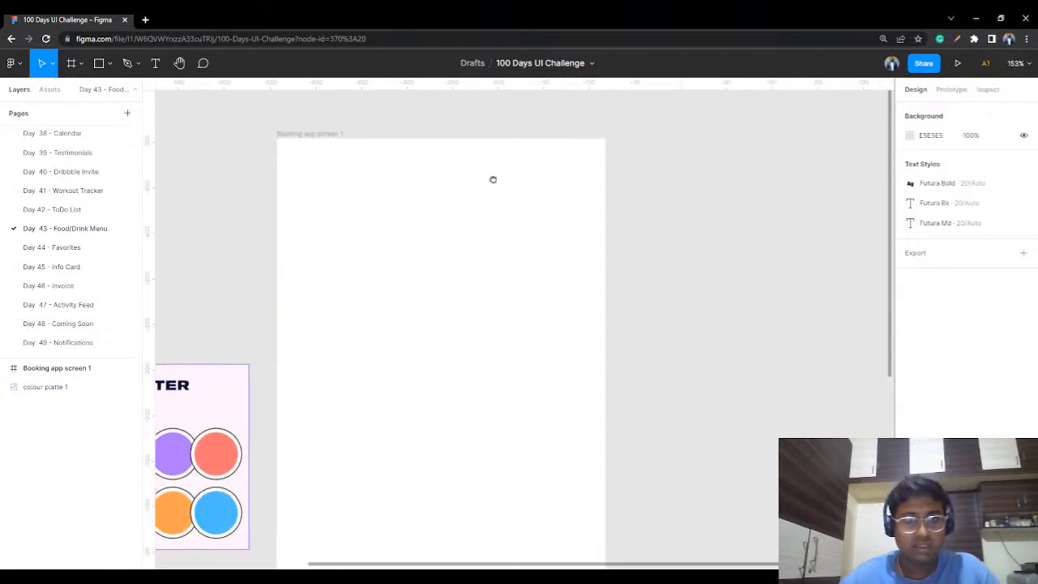
click(77, 211)
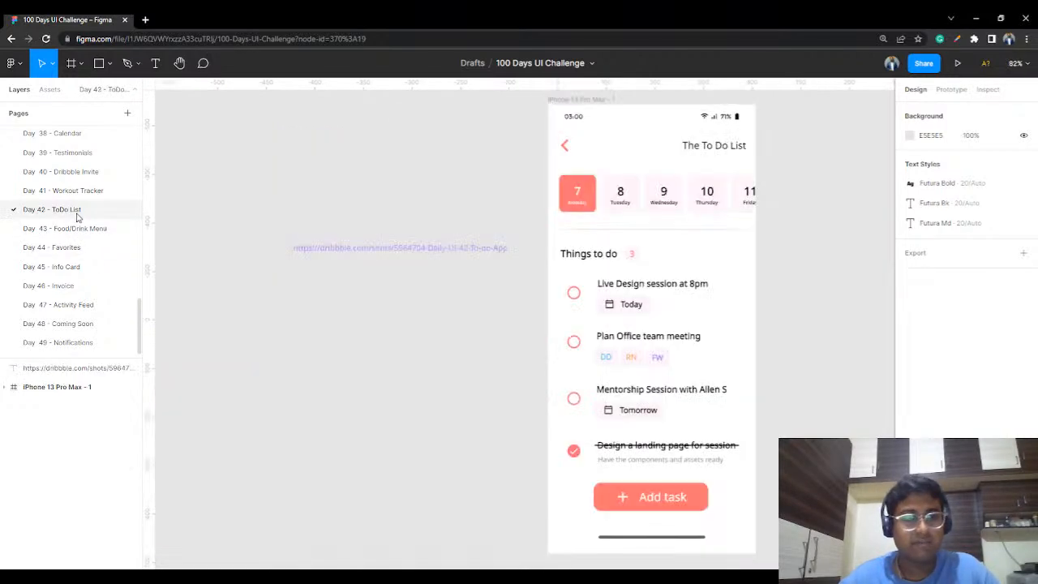
click(609, 120)
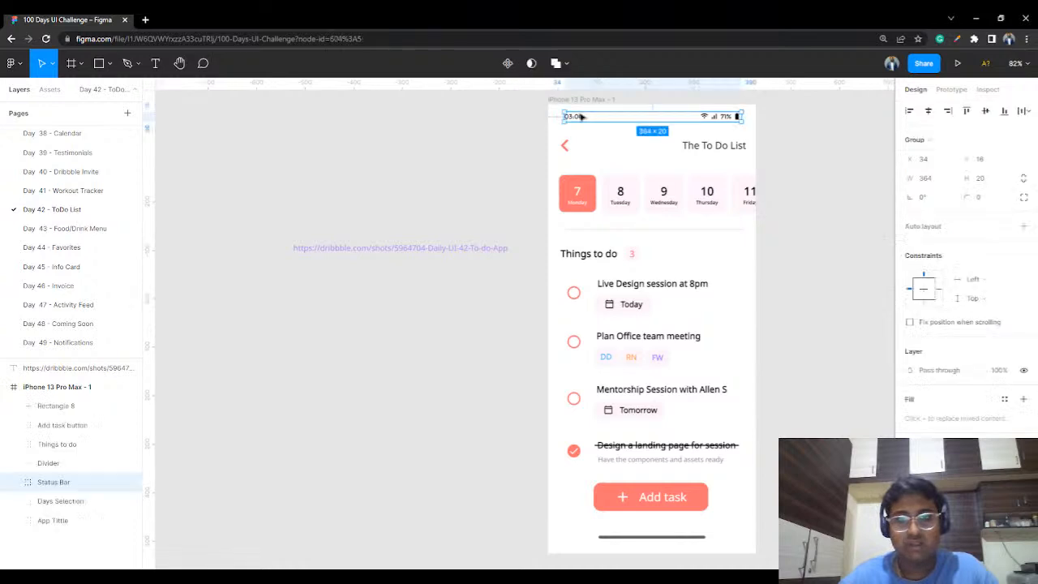
click(67, 230)
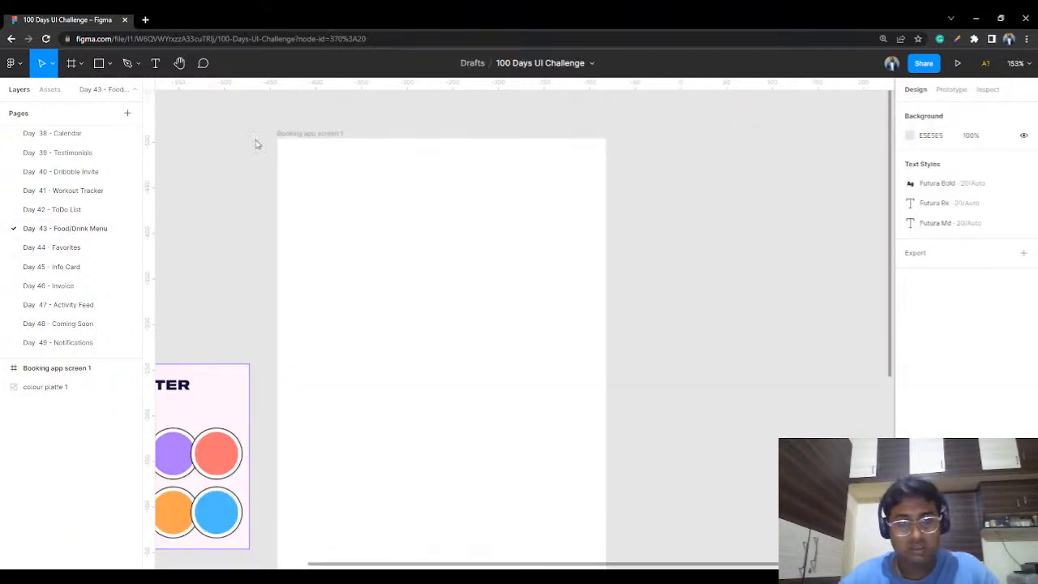
key(ctrl+v)
drag(678, 324, 609, 153)
click(639, 154)
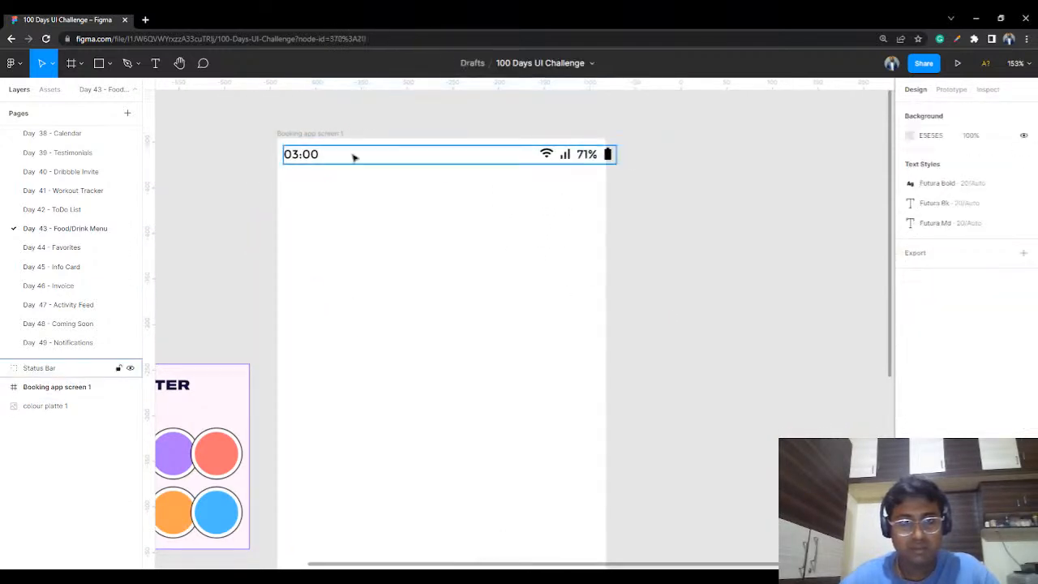
Step: Adjust the status bar's contents to fit the frame's width, nudging the 03:00 time text to the right
double_click(306, 155)
mouse_move(310, 159)
mouse_down()
mouse_move(327, 159)
mouse_move(313, 156)
mouse_up()
click(411, 100)
click(420, 100)
click(313, 151)
click(313, 150)
key(Right)
key(Right)
key(Right)
key(Right)
key(Right)
key(Right)
key(Right)
key(Right)
key(Right)
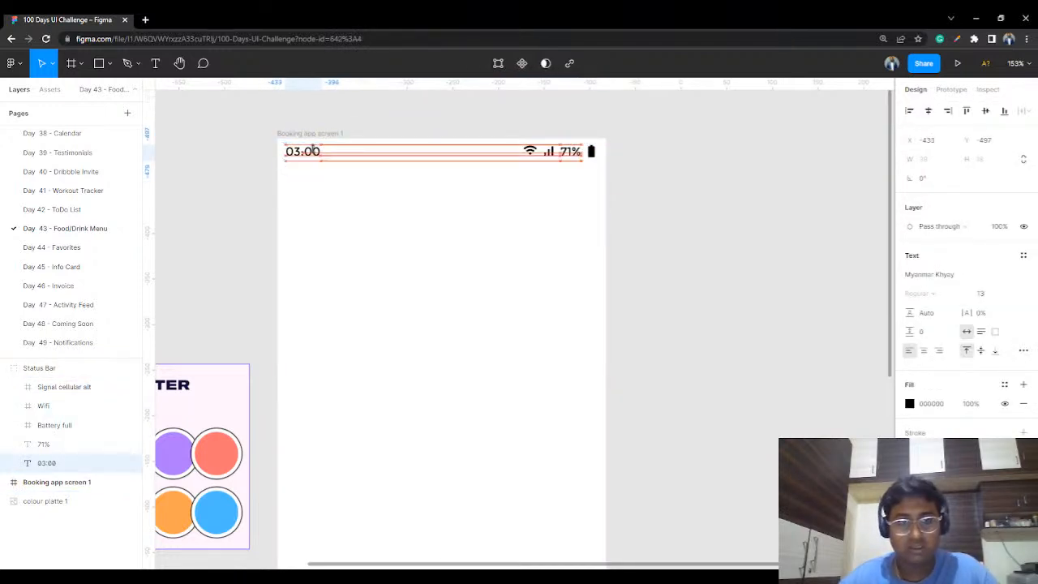
click(352, 120)
Step: Run the prototype preview to check how the booking screen displays on the phone, and return to the design file
click(959, 63)
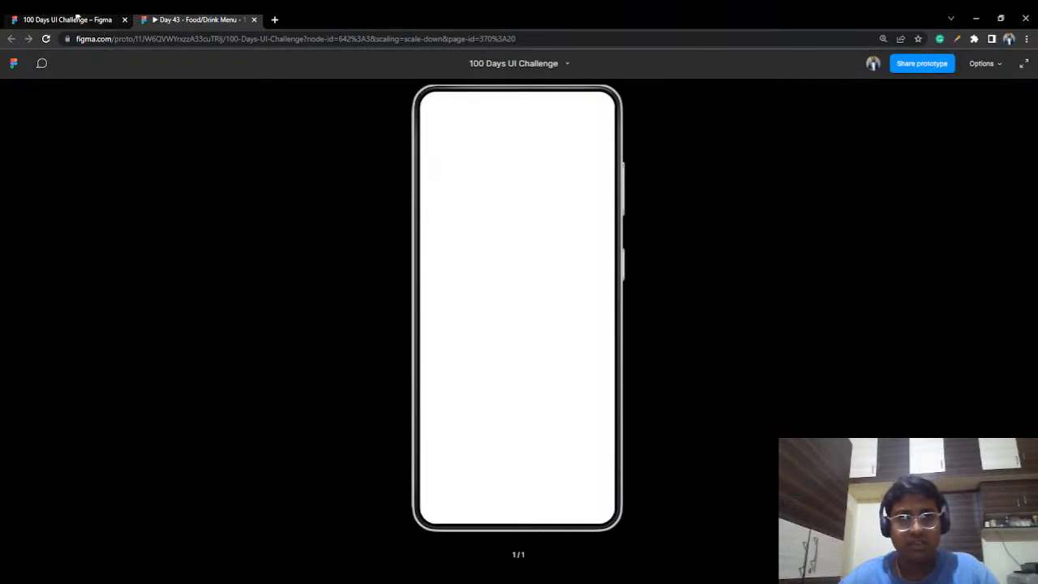
click(97, 21)
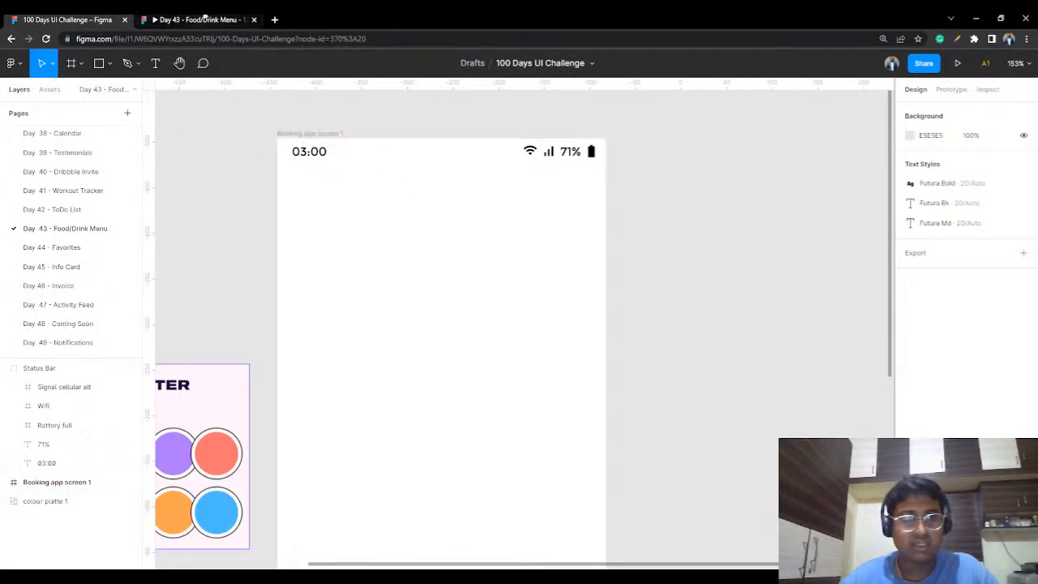
click(199, 20)
click(4, 19)
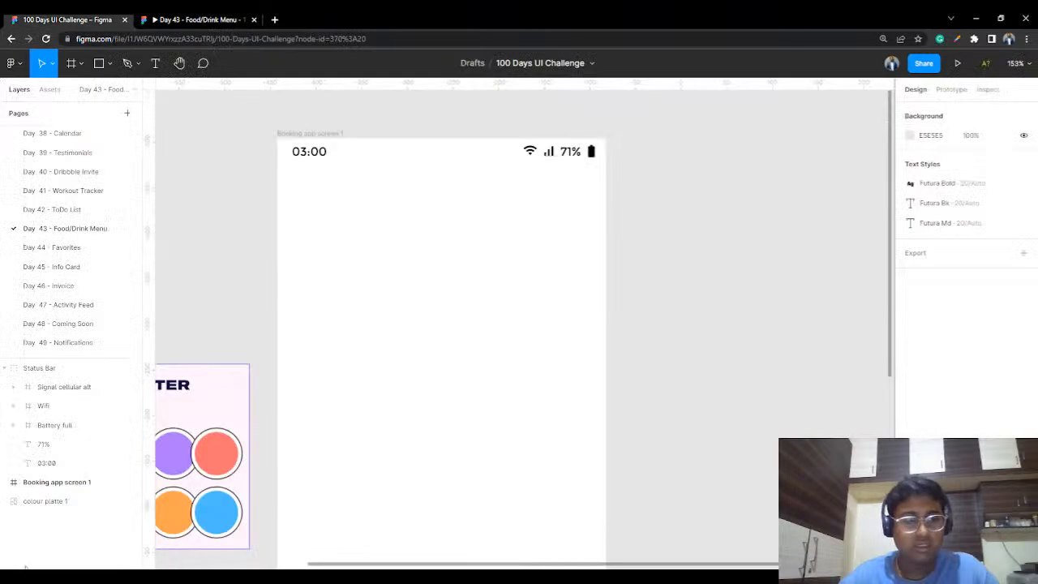
Step: Move the colour platte 1 layer above the Booking app screen 1 frame in the layer order
click(49, 483)
click(49, 503)
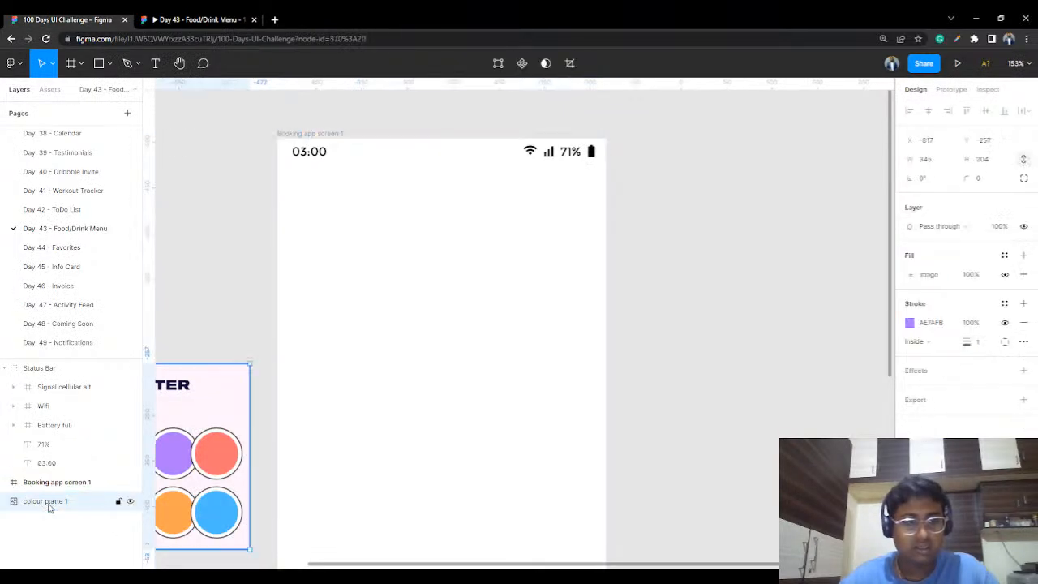
ctrl+scroll(220, 320, down, 3)
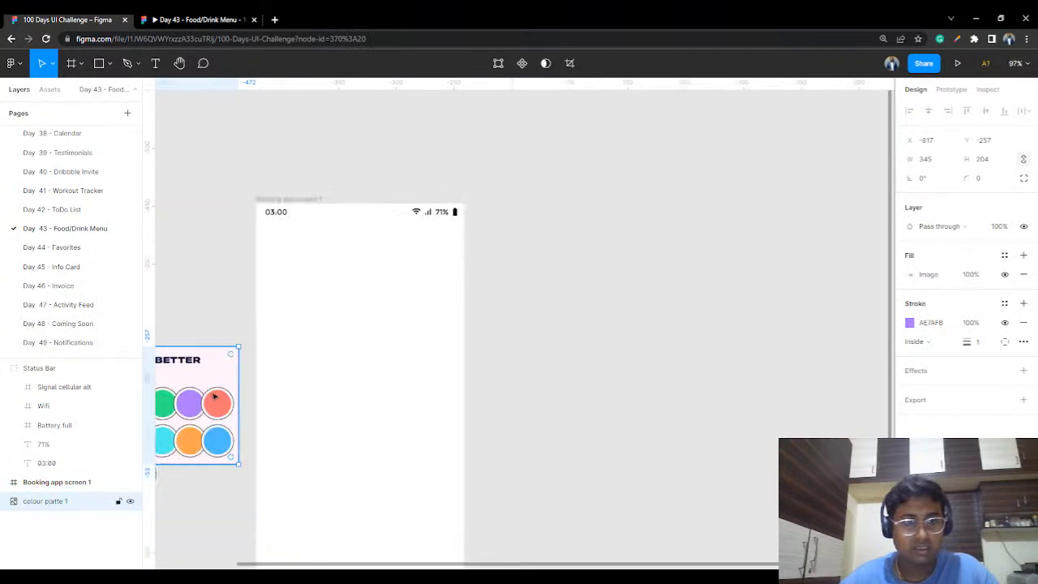
drag(57, 509, 60, 478)
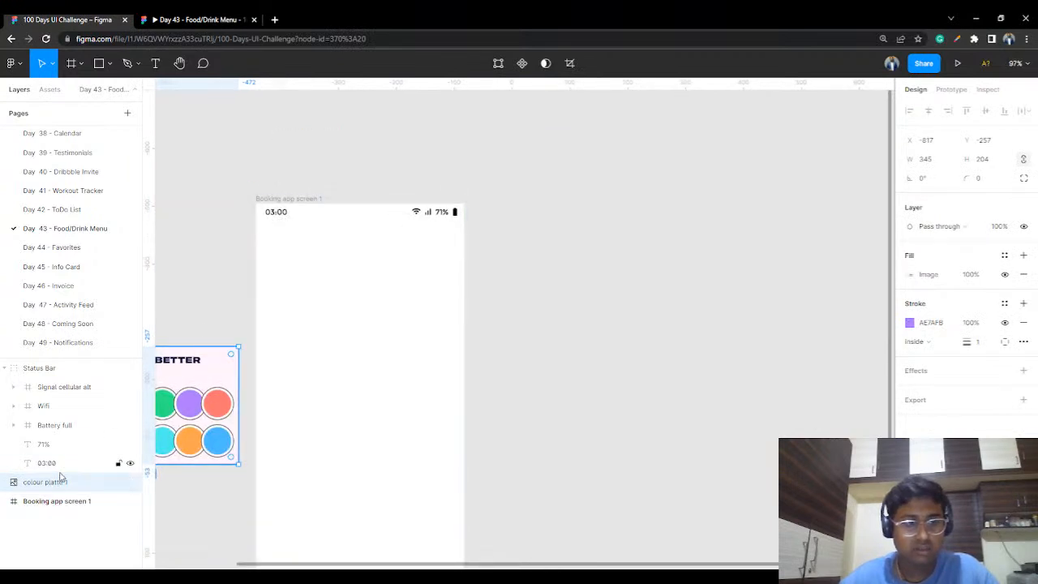
click(76, 508)
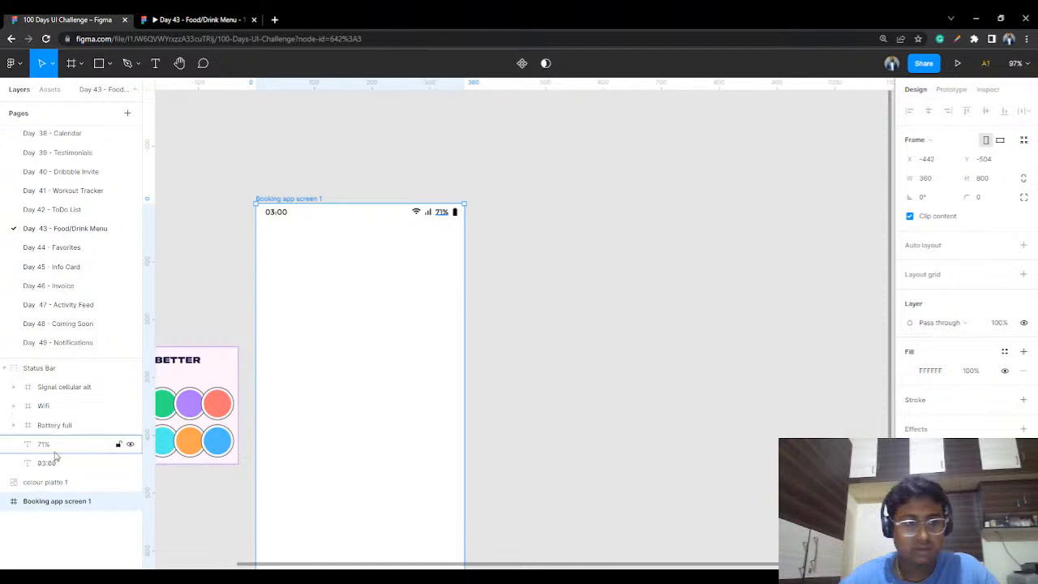
Step: Collapse the Status Bar group, nest it inside the Booking app screen 1 frame, and check it in the prototype preview
click(33, 369)
click(5, 369)
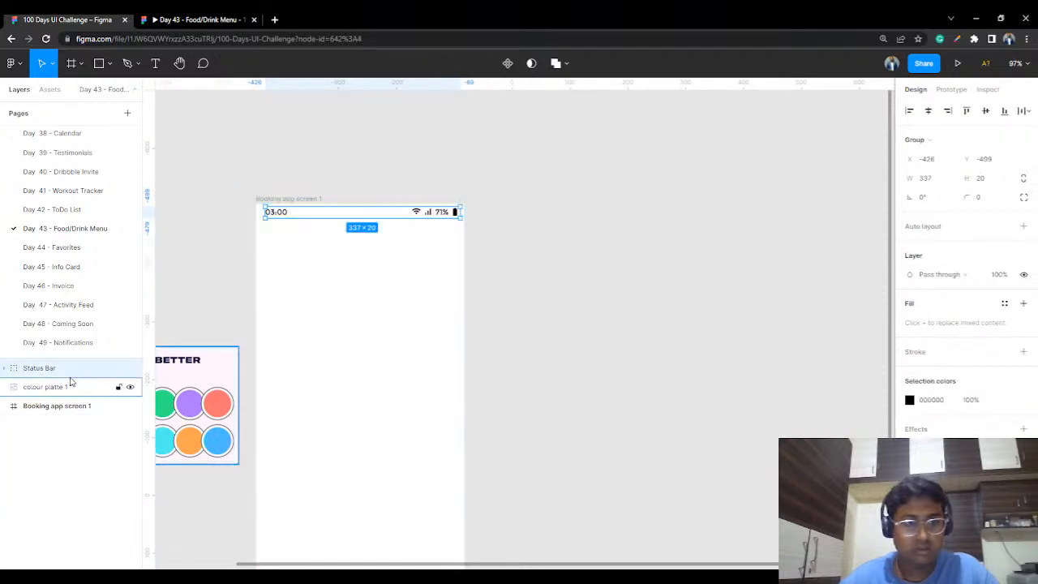
drag(69, 373, 72, 414)
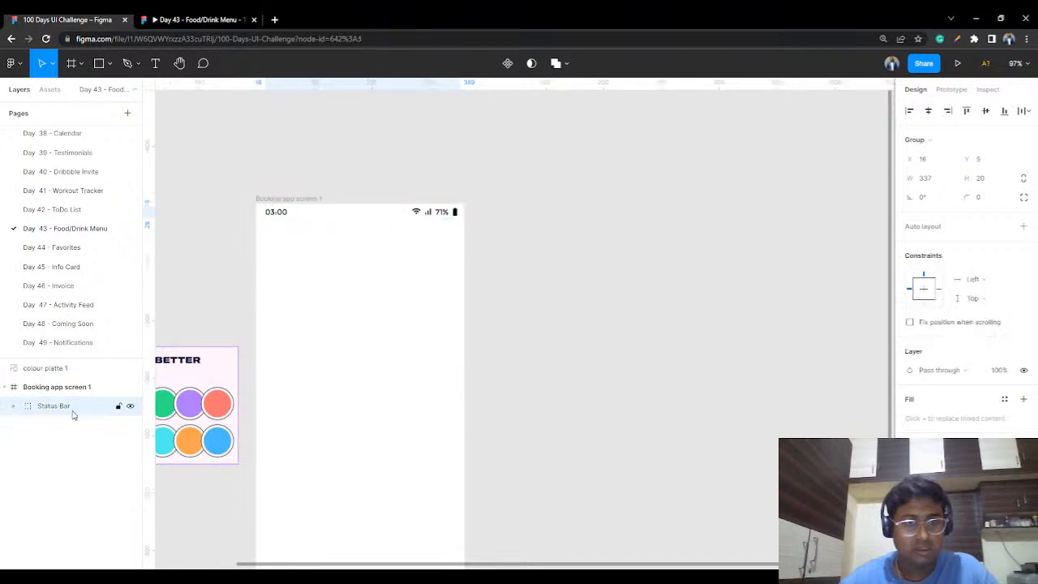
click(611, 295)
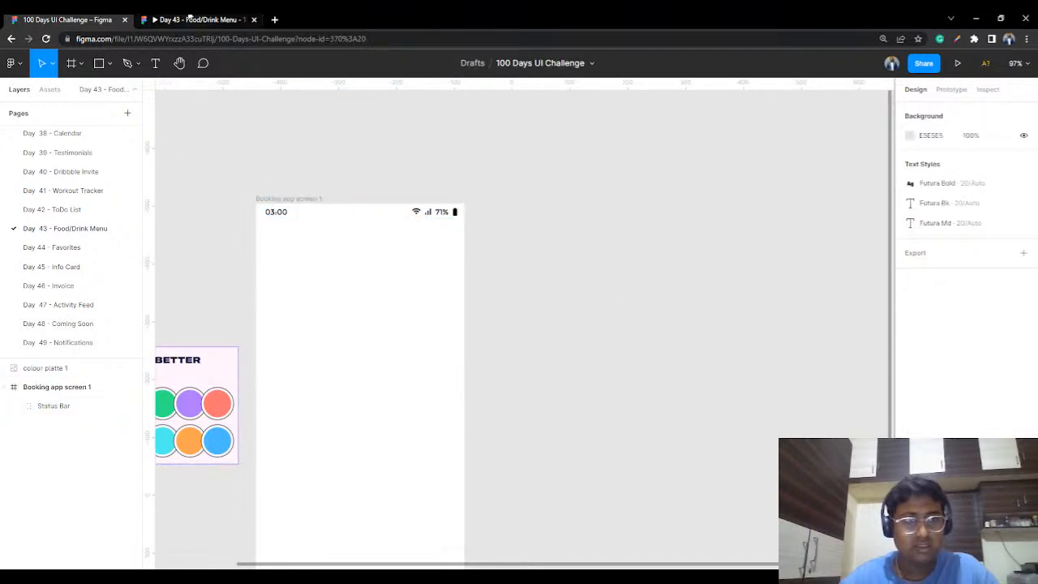
click(195, 20)
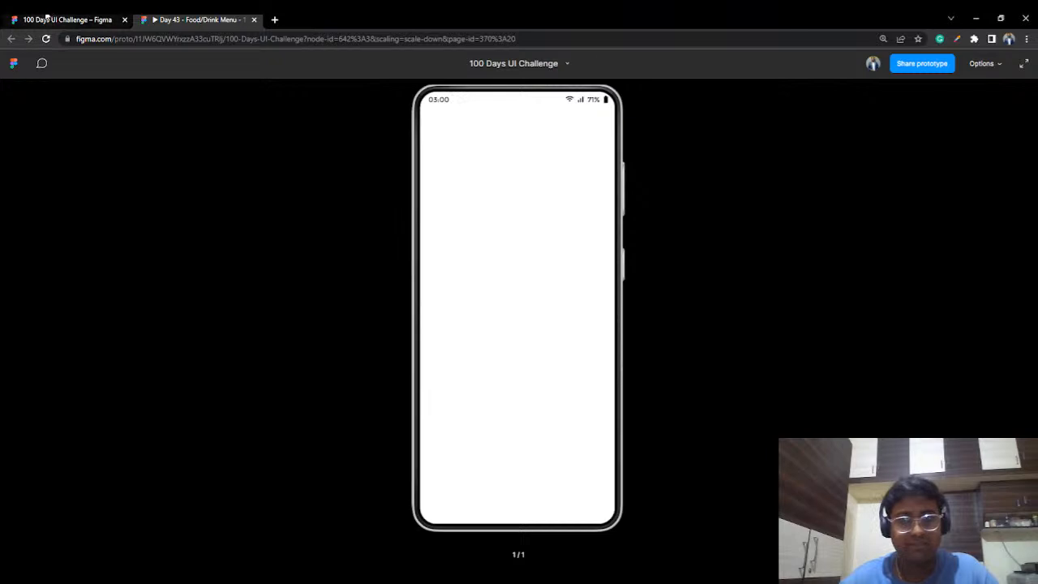
click(47, 18)
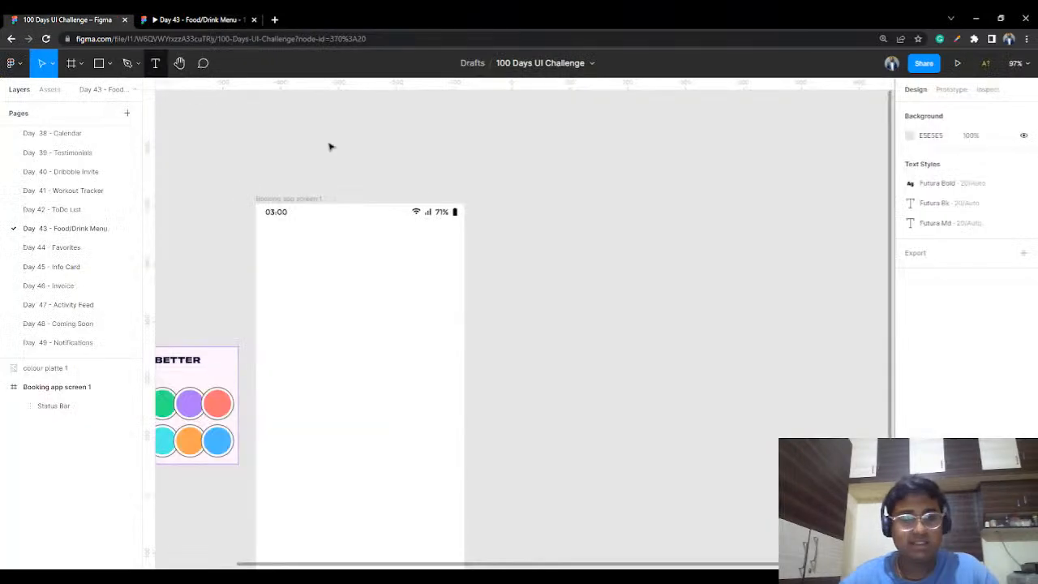
Step: Nudge the Status Bar group down to Y 7 within the Booking app screen 1 frame
click(426, 222)
key(Down)
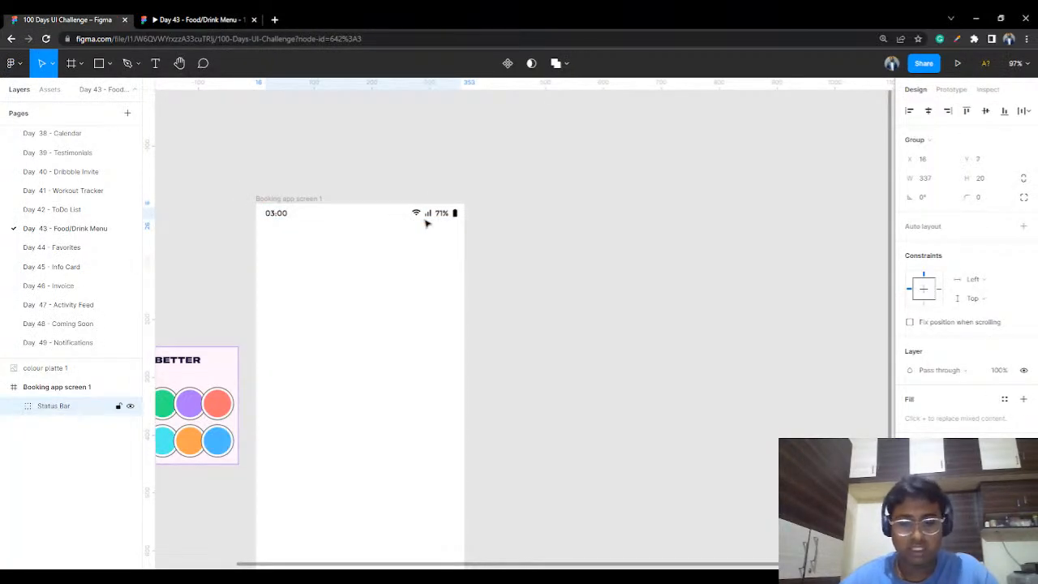
click(567, 240)
Step: Find "menu" in the Material Design Icons plugin, insert the outlined 96×96 Menu icon, and close the plugin
scroll(677, 175, down, 3)
scroll(676, 176, left, 3)
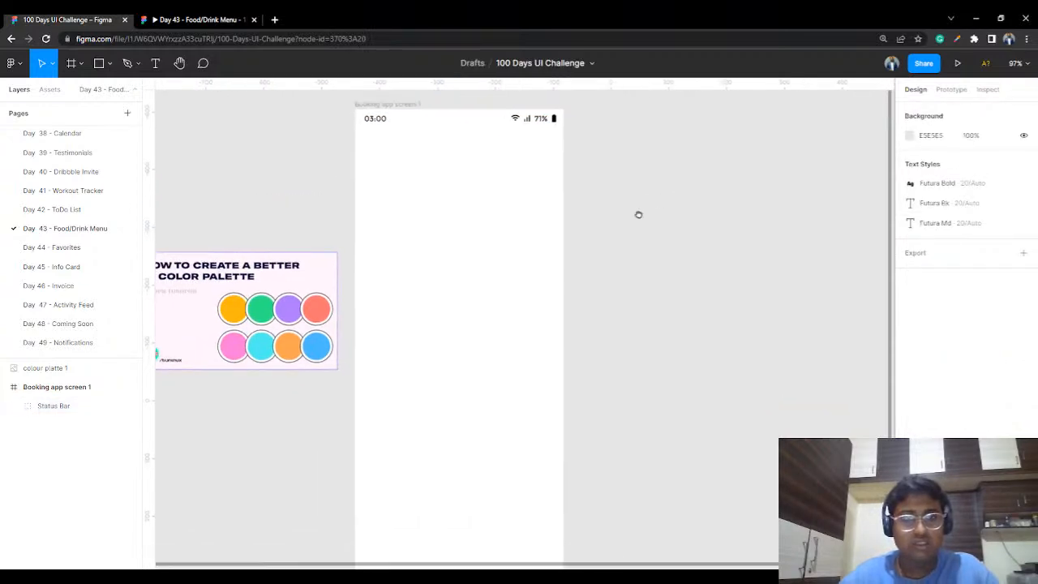
scroll(543, 236, up, 3)
scroll(584, 192, up, 3)
scroll(625, 303, left, 2)
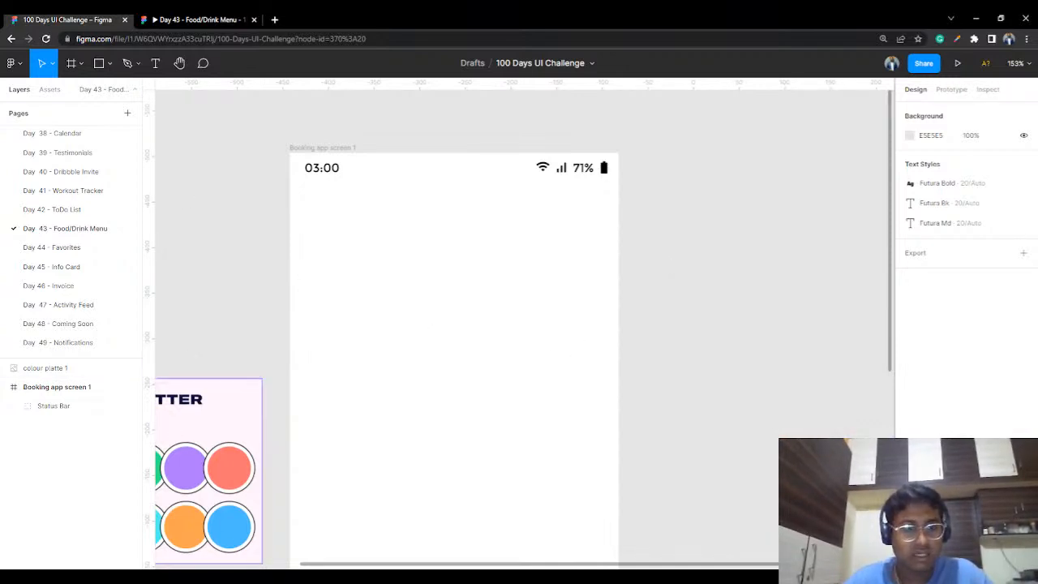
right_click(204, 228)
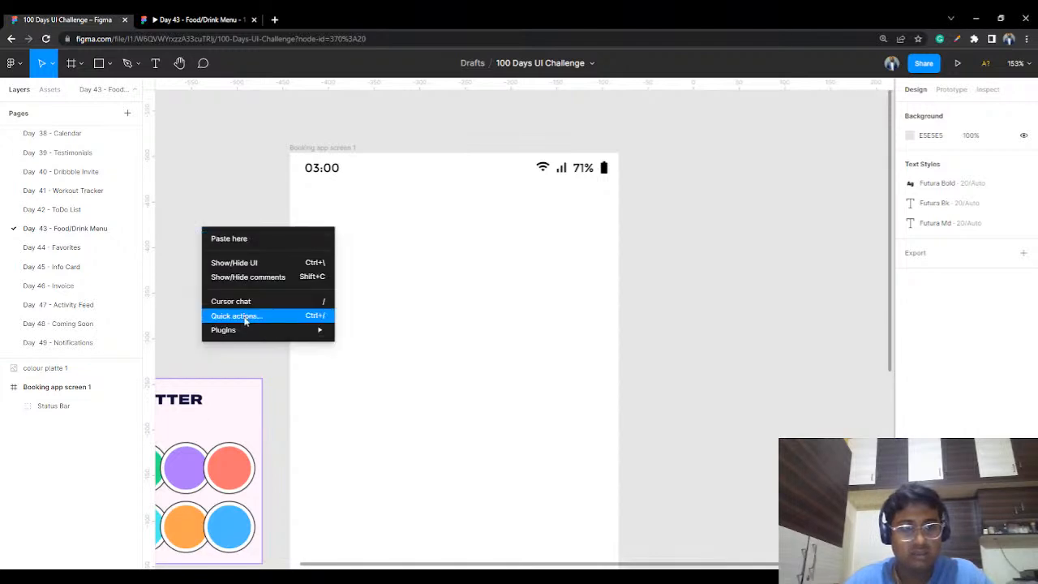
mouse_move(248, 329)
click(404, 419)
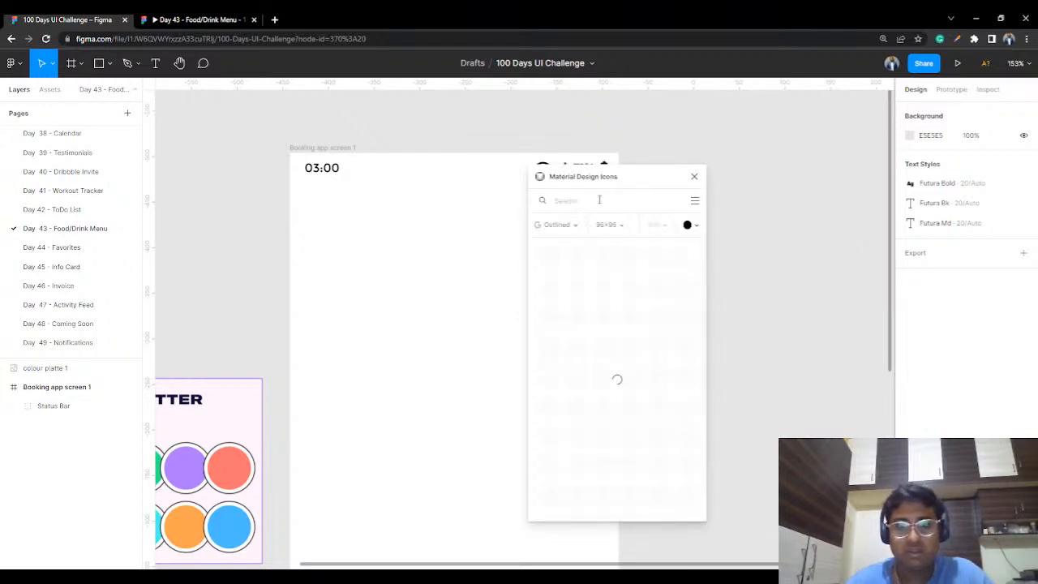
text(menu)
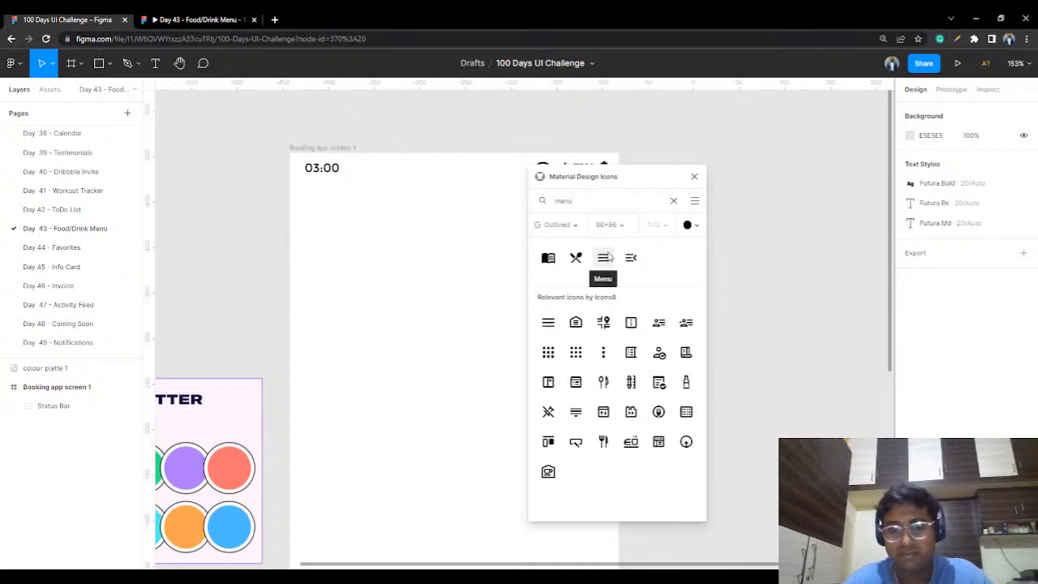
click(605, 257)
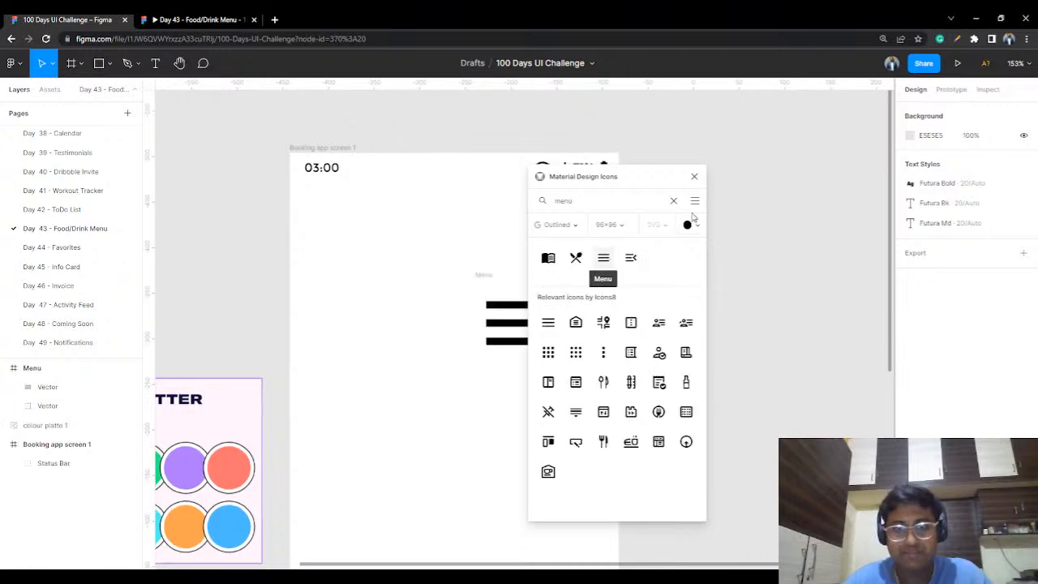
click(694, 175)
Step: Move the Menu icon into the Booking app screen 1 frame, below the 03:00 time text
drag(480, 278, 711, 192)
drag(715, 191, 339, 212)
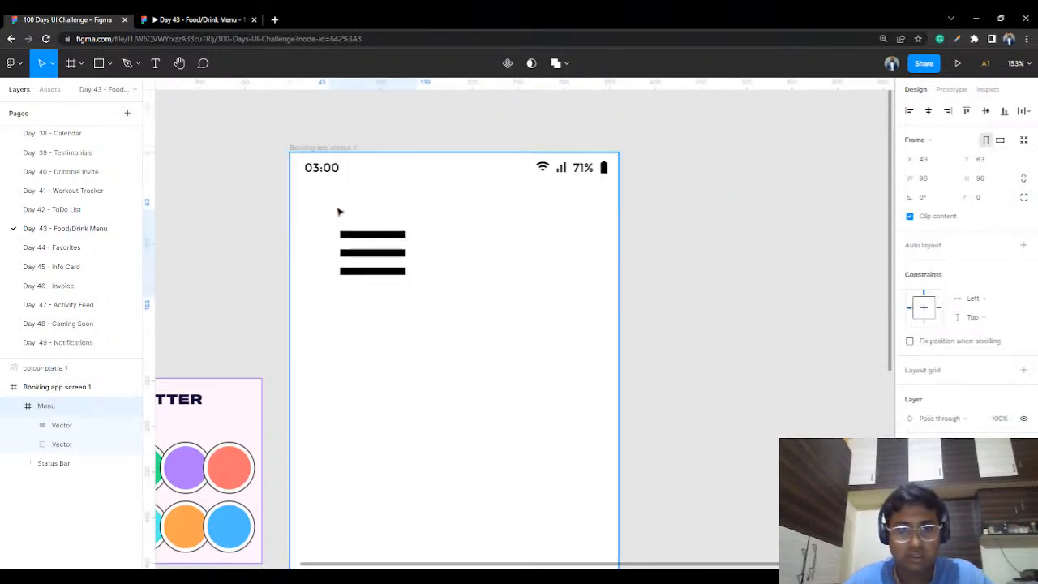
click(243, 308)
click(63, 413)
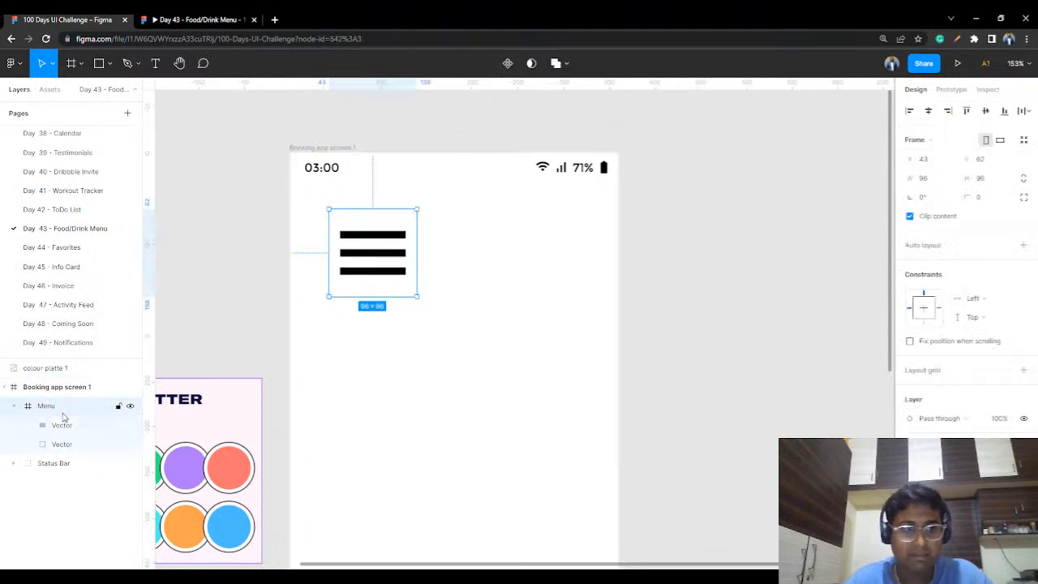
click(223, 189)
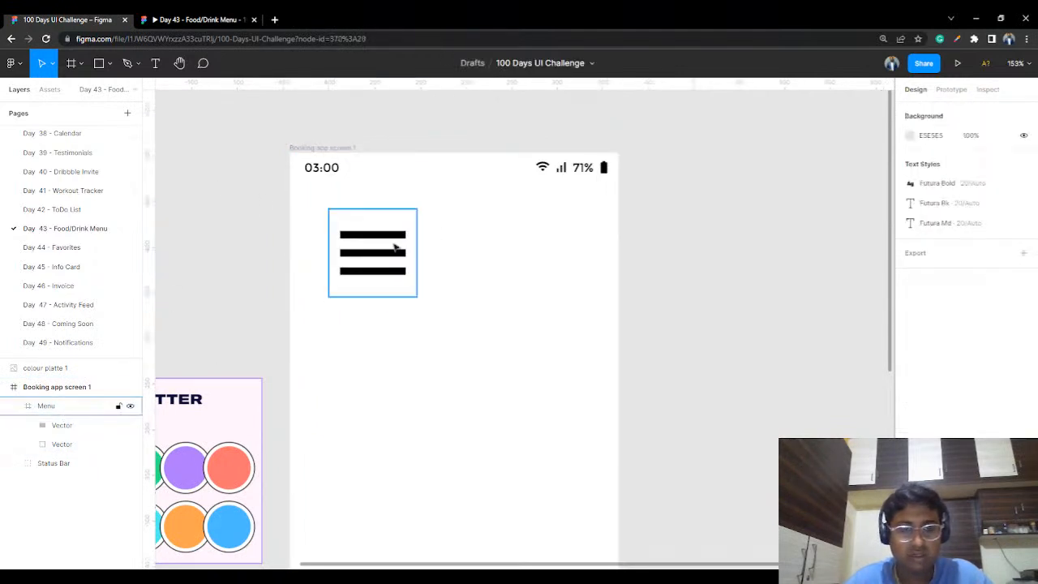
Step: Scale the Menu icon down to 36 × 36 and place it near the frame's left edge below the time text
click(394, 248)
drag(414, 210, 454, 382)
click(756, 271)
Step: Try lengthening the top bar of the Menu icon by editing its vector points, undo it, and leave vector editing
scroll(450, 293, up, 3)
click(339, 289)
click(341, 280)
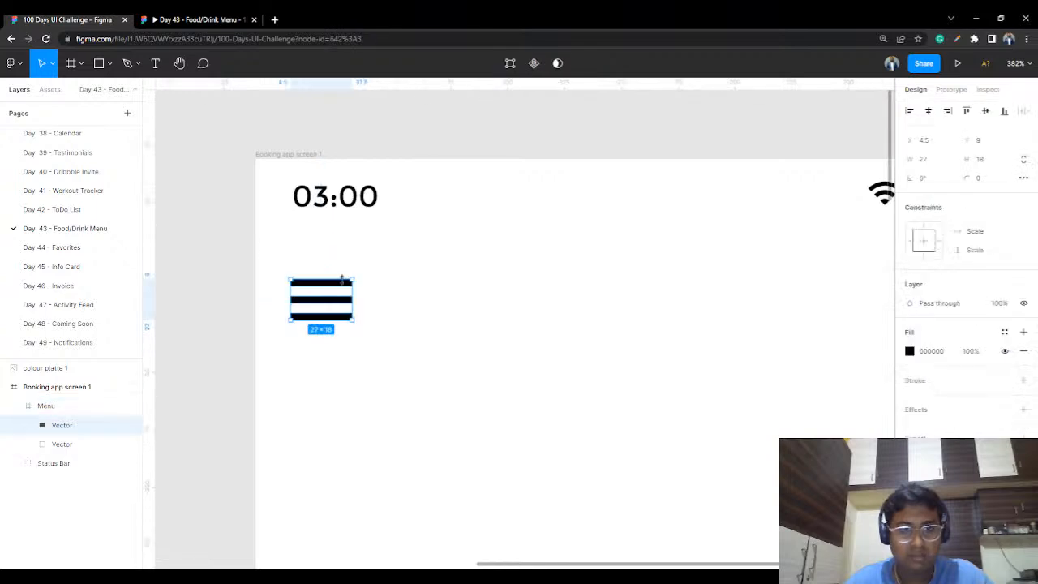
double_click(346, 285)
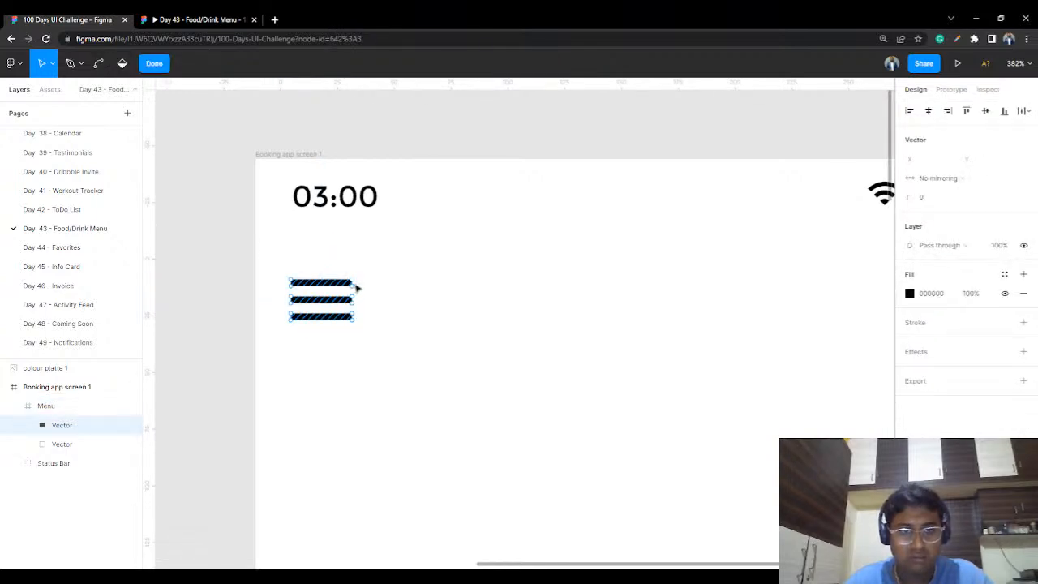
scroll(356, 286, up, 5)
mouse_move(355, 286)
mouse_down()
mouse_move(394, 299)
mouse_move(397, 280)
mouse_up()
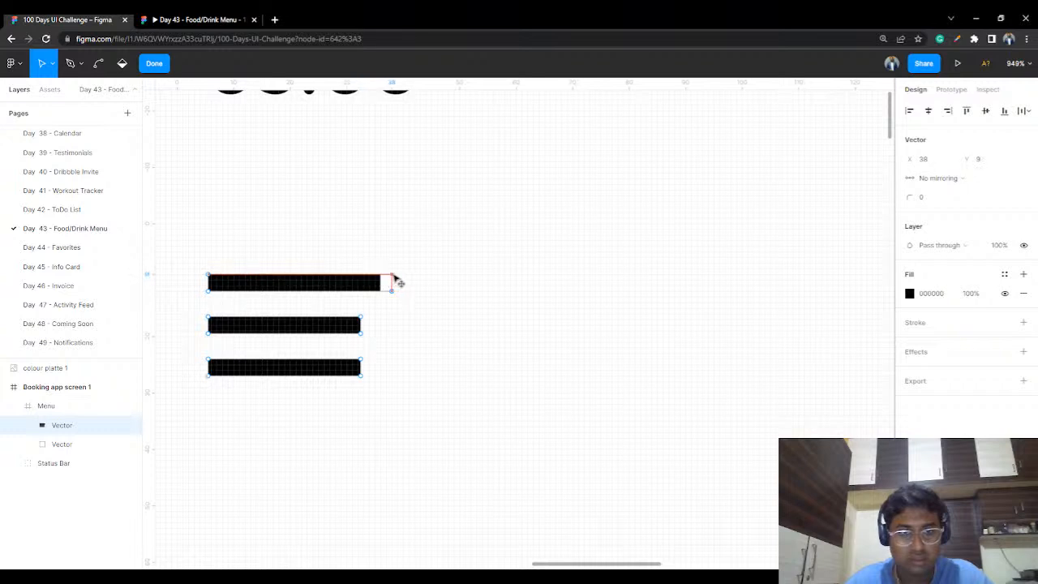
click(446, 295)
key(ctrl)
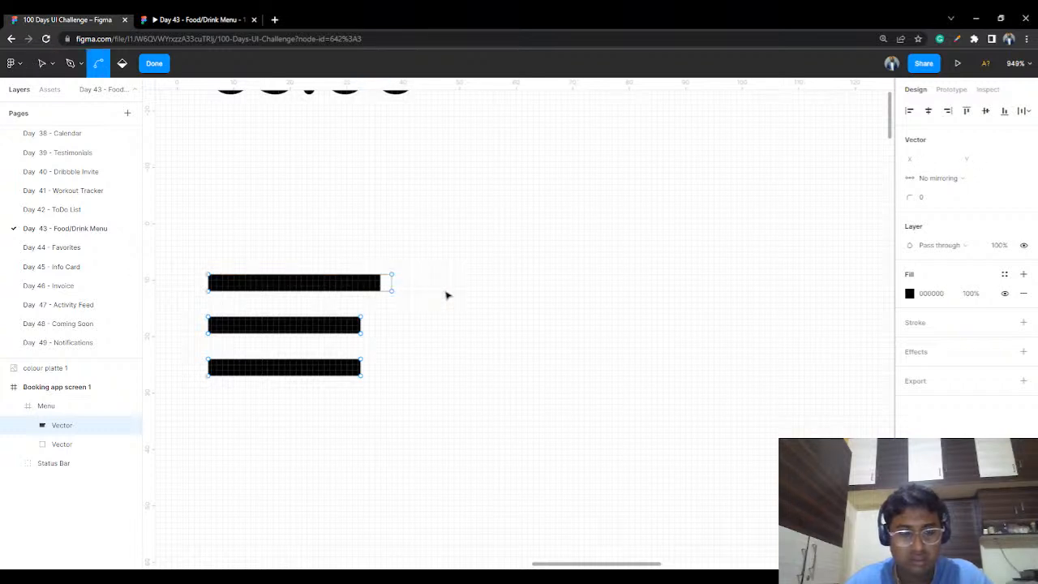
key(ctrl+z)
key(ctrl+z)
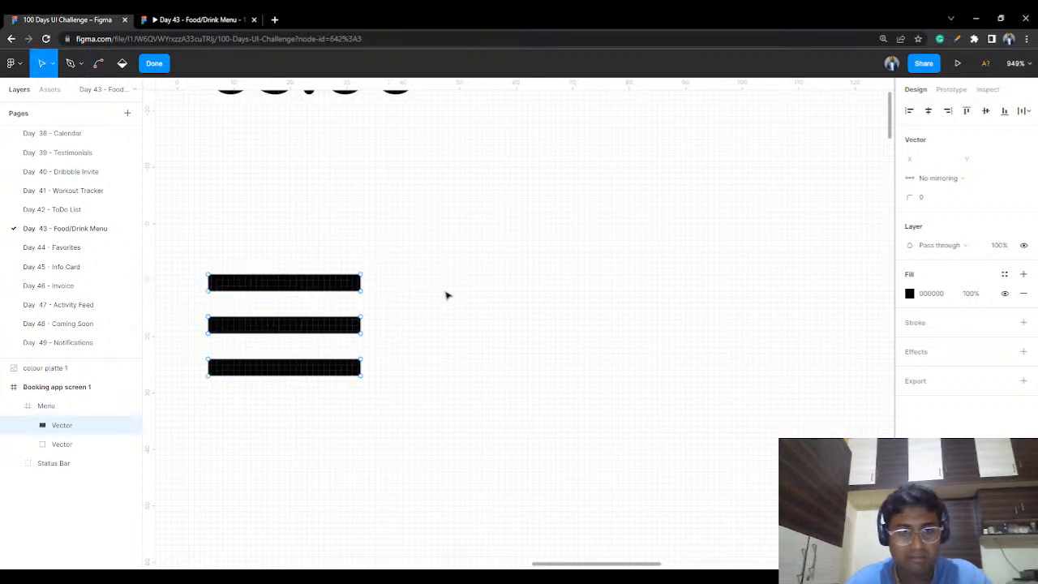
scroll(463, 297, down, 5)
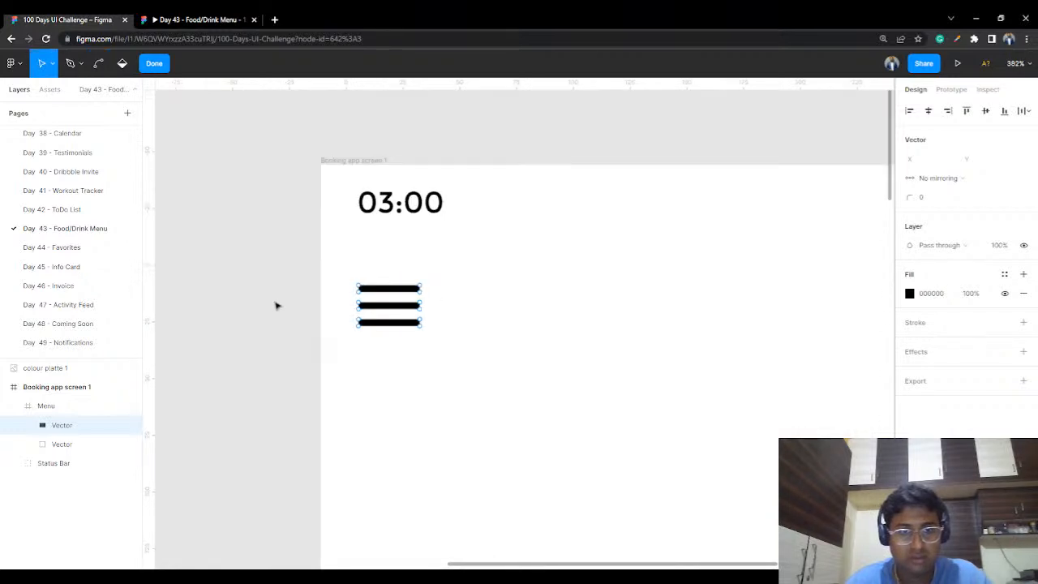
click(159, 65)
Step: Position the Menu icon at X 11, Y 44 so its bars line up with the 03:00 time text
click(511, 350)
drag(397, 306, 393, 303)
click(520, 323)
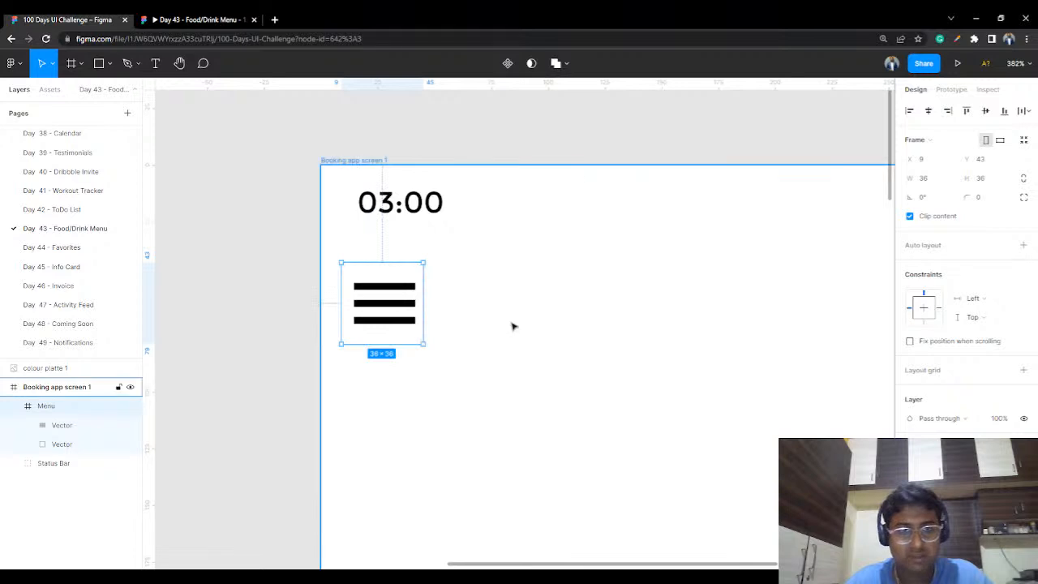
scroll(597, 338, down, 2)
scroll(595, 339, down, 1)
drag(640, 314, 410, 322)
click(749, 222)
drag(228, 266, 231, 269)
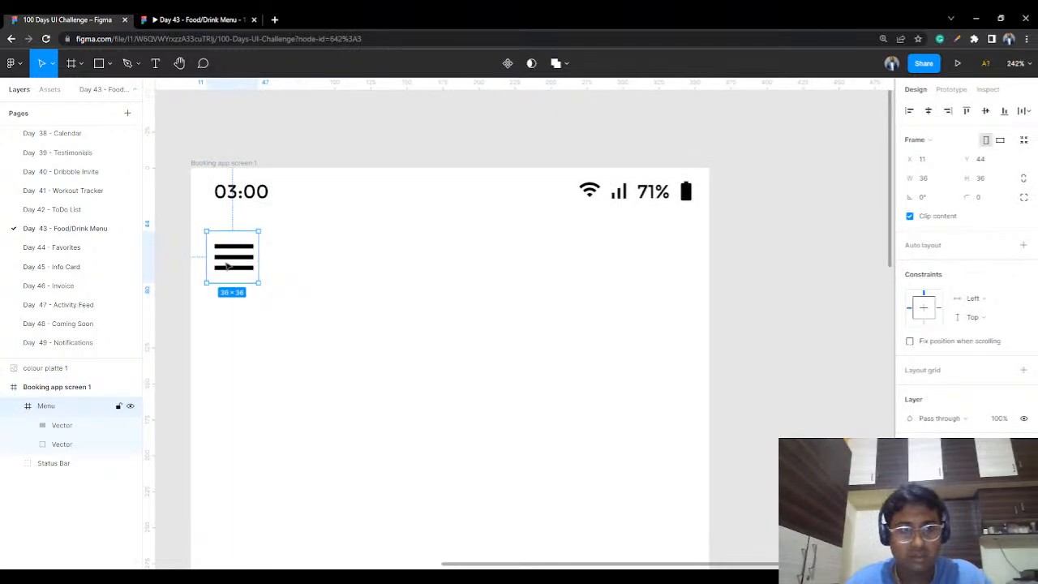
double_click(228, 266)
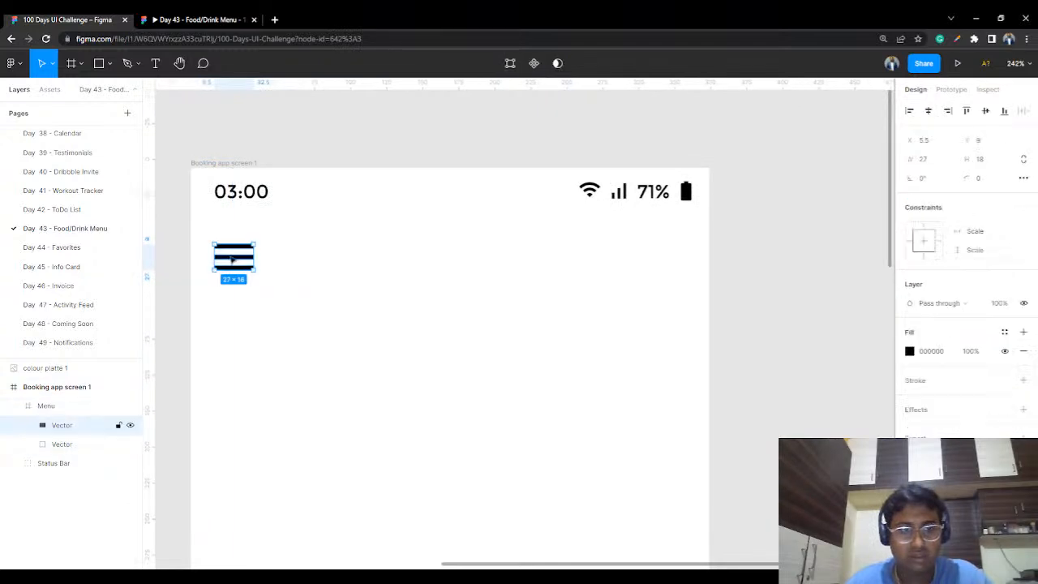
click(175, 263)
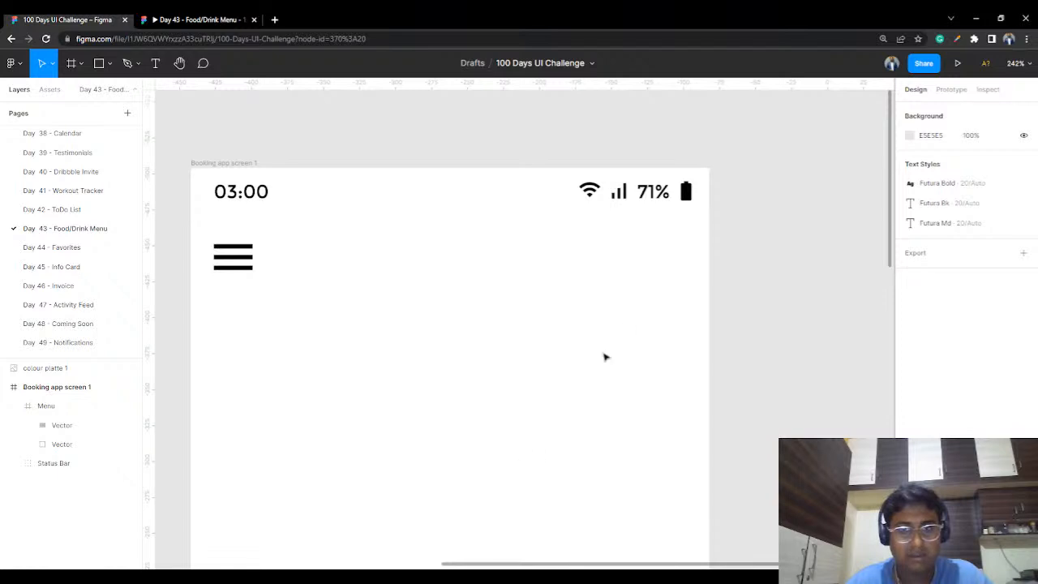
scroll(626, 328, down, 3)
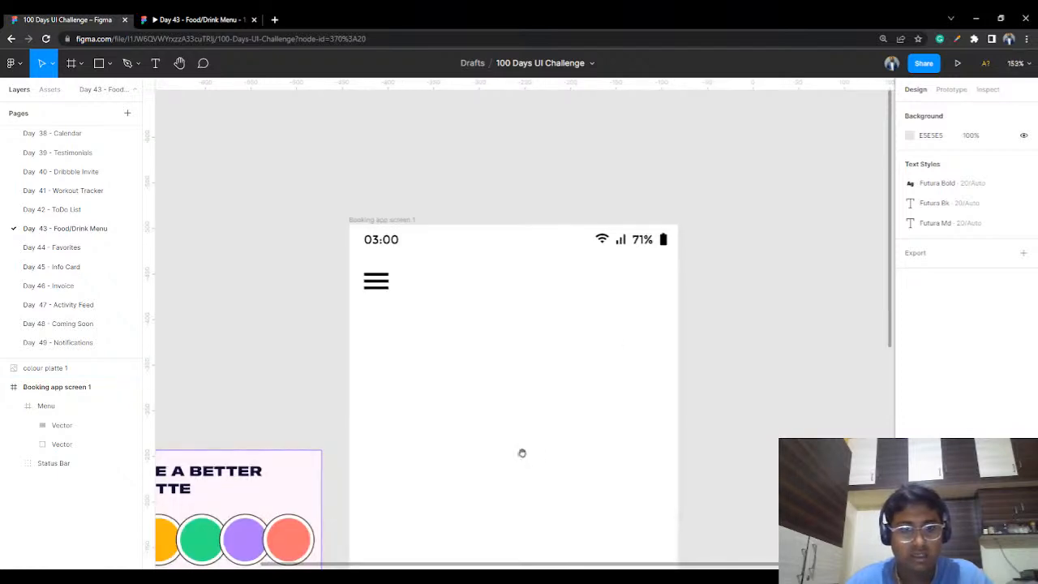
drag(522, 453, 495, 313)
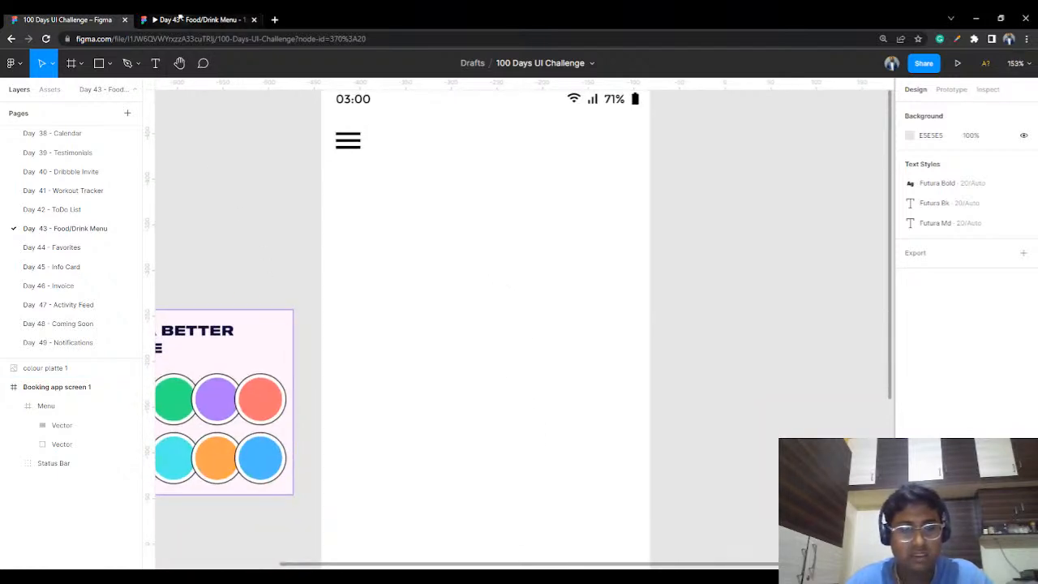
drag(452, 157, 370, 271)
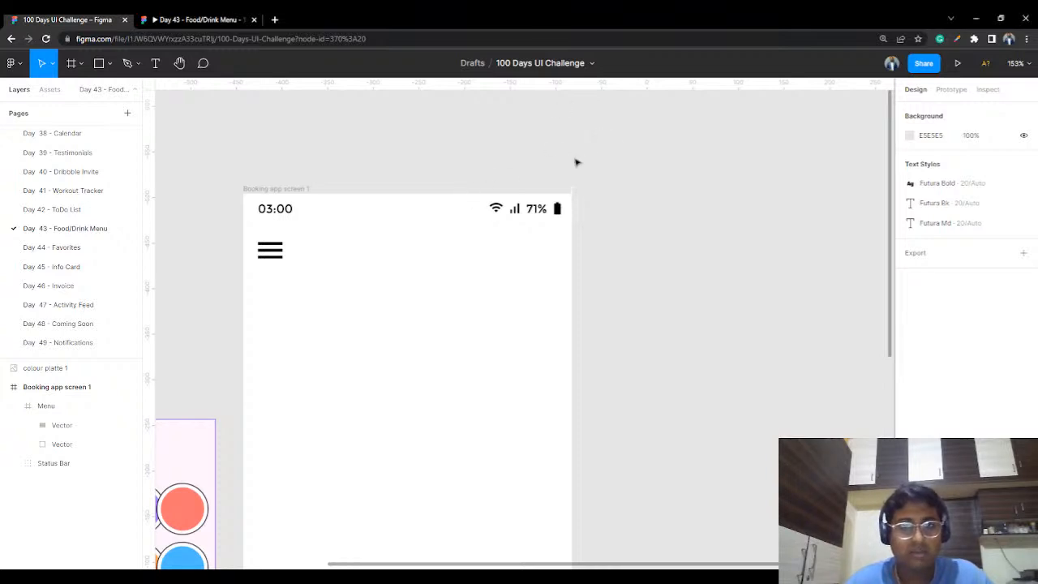
click(85, 63)
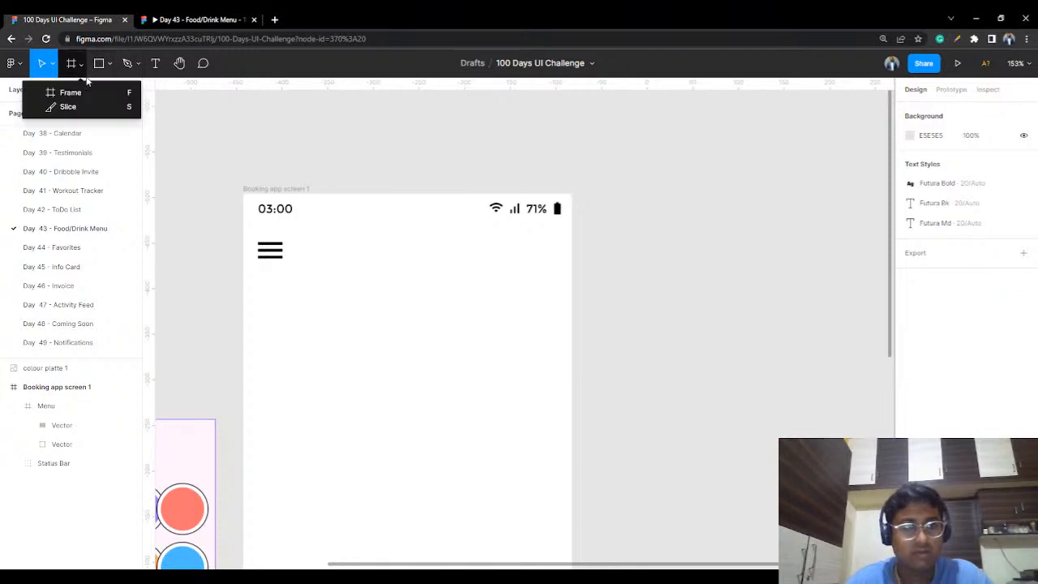
click(272, 104)
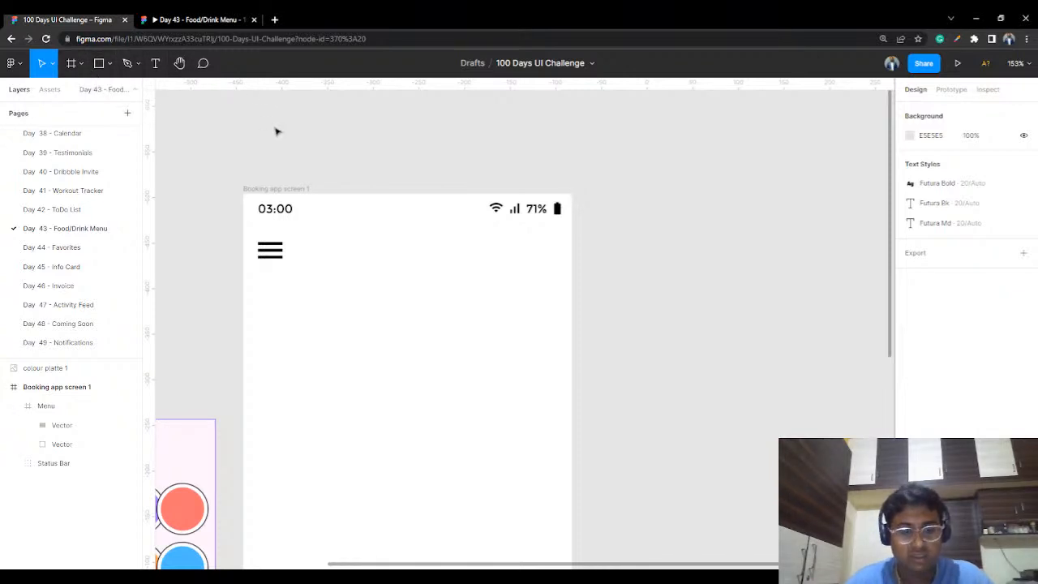
Step: Find "cart" in the Material Design Icons plugin, insert the Shopping cart icon, and move it to the empty canvas beside the frame
key(ctrl+alt+p)
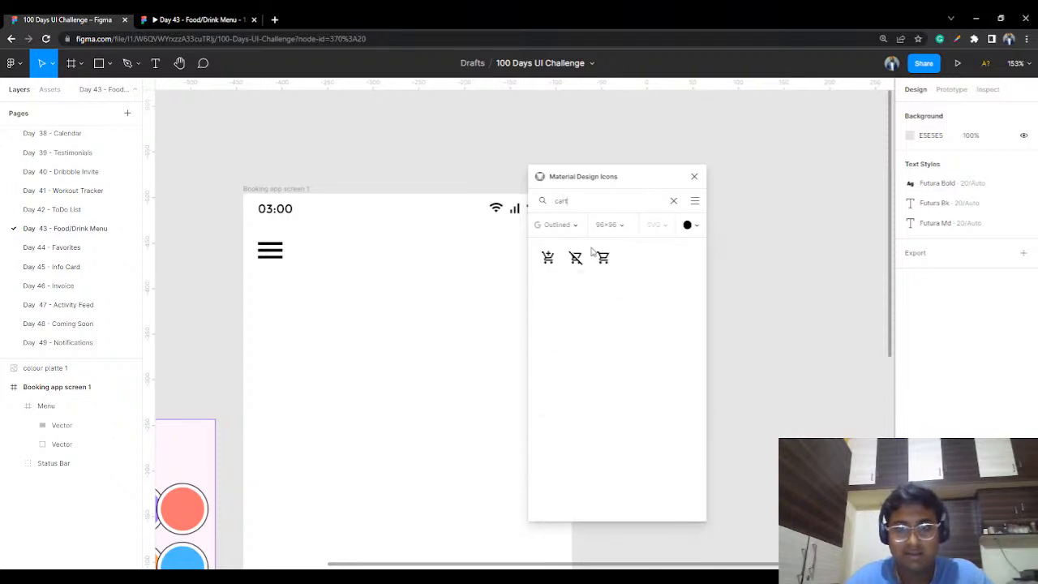
click(602, 257)
click(694, 176)
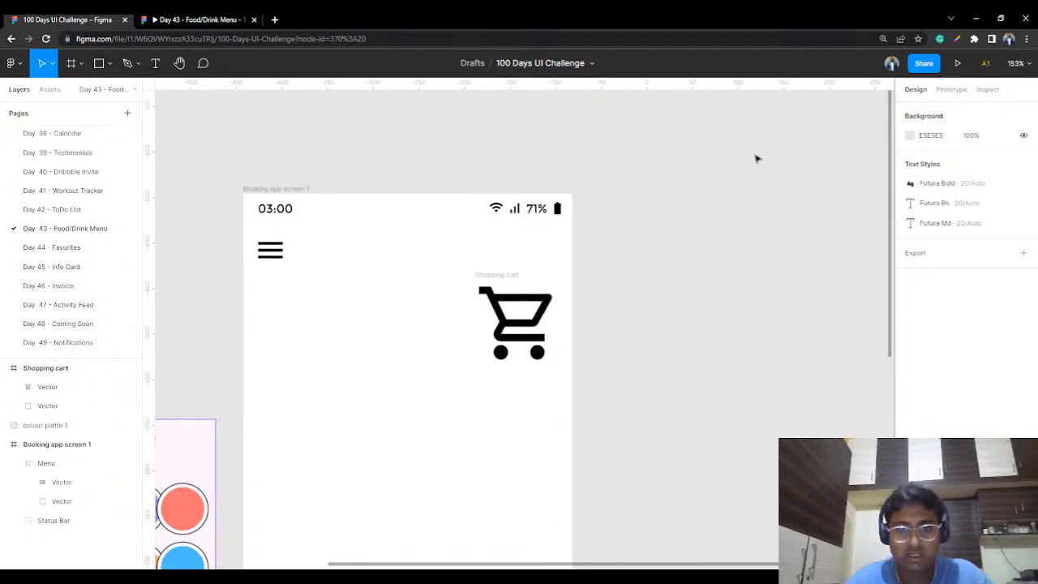
click(523, 312)
drag(523, 312, 685, 264)
Step: Check the Menu icon's dimensions and resize the Shopping cart icon proportionally to match, at 36 × 36
click(330, 248)
click(268, 252)
click(268, 251)
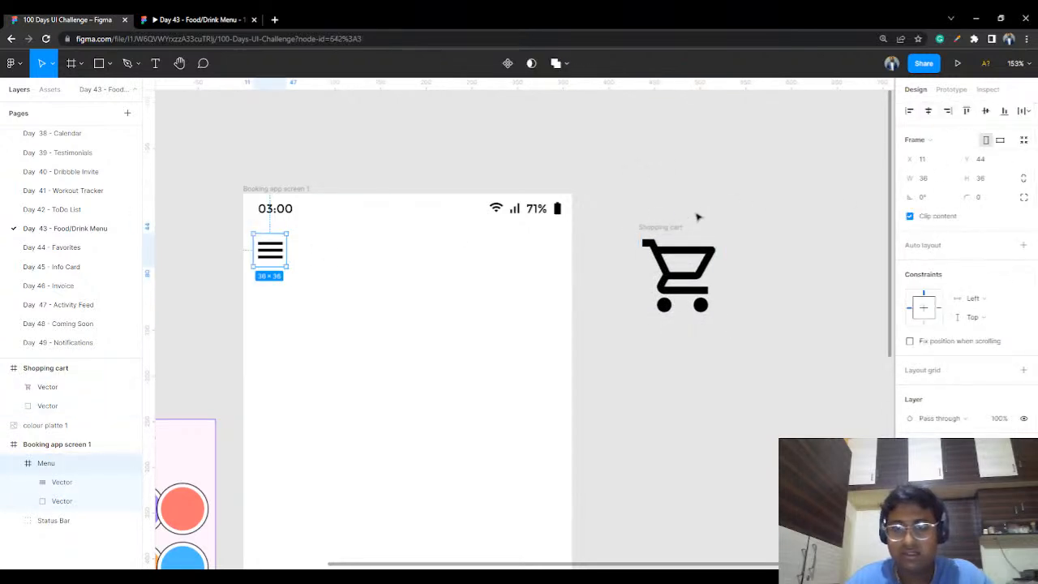
click(673, 235)
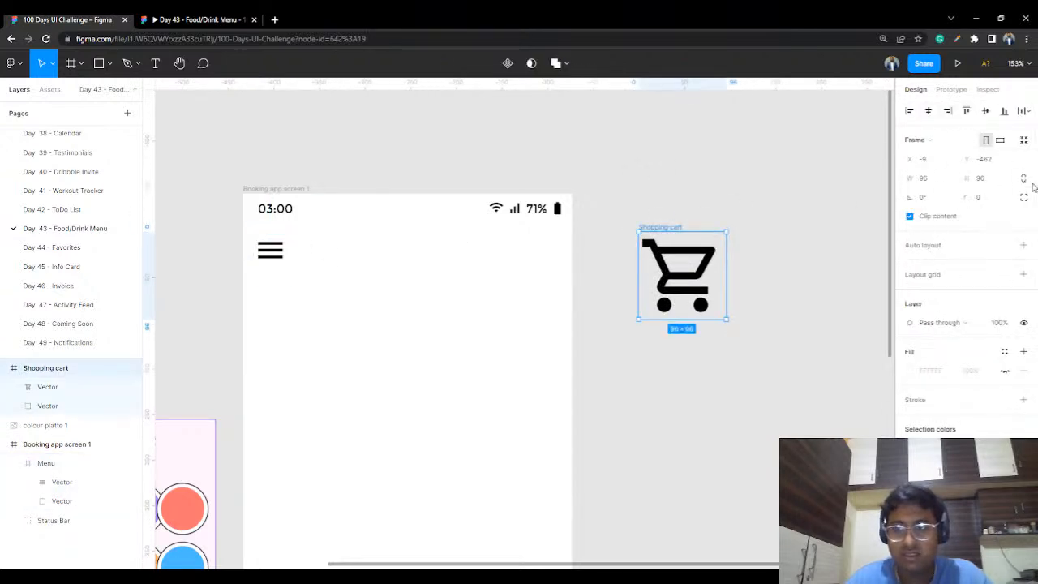
click(937, 181)
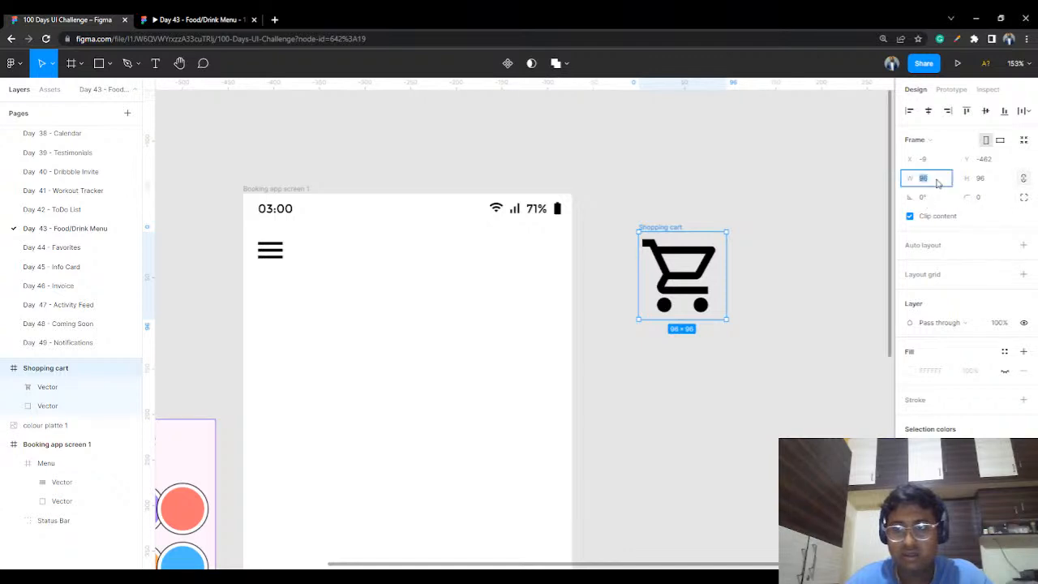
text(36)
key(Return)
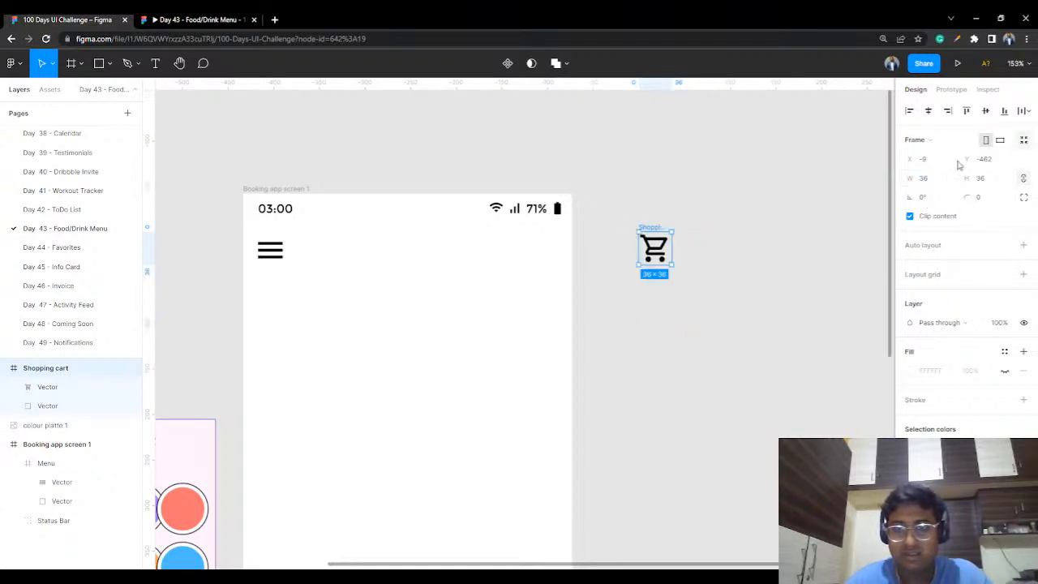
Step: Move the Shopping cart icon into the Booking app screen 1 frame at X 312, Y 44, level with the Menu icon
click(635, 239)
drag(653, 233, 548, 235)
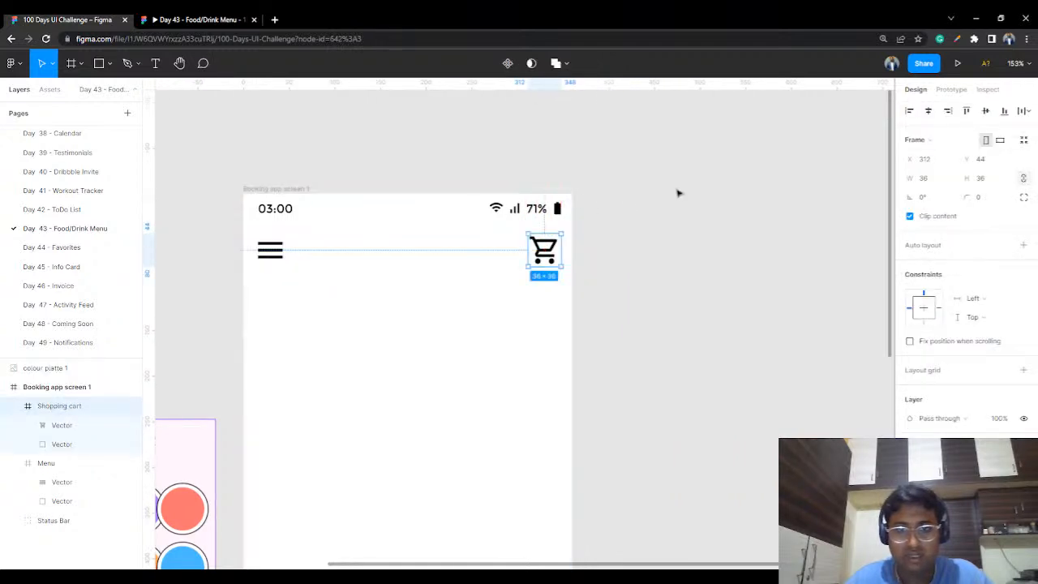
click(679, 193)
Step: Resize the Shopping cart icon proportionally to 32 × 32
scroll(603, 263, up, 5)
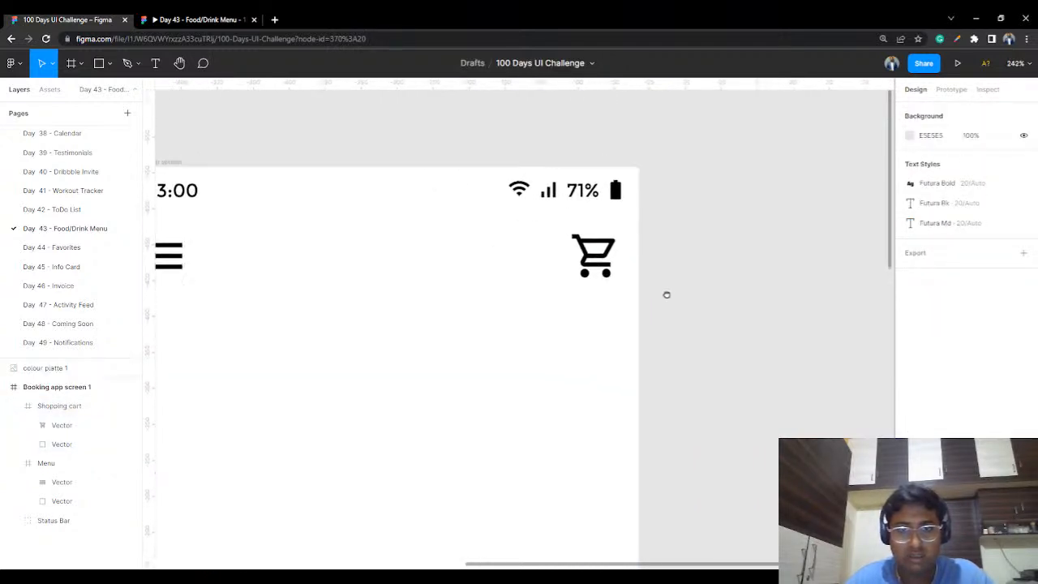
click(651, 263)
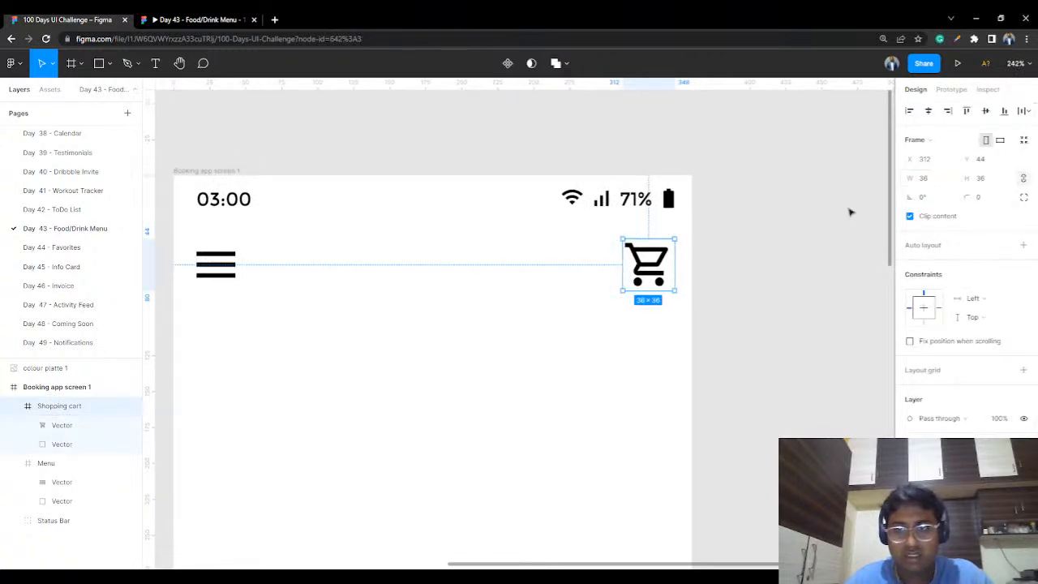
click(936, 184)
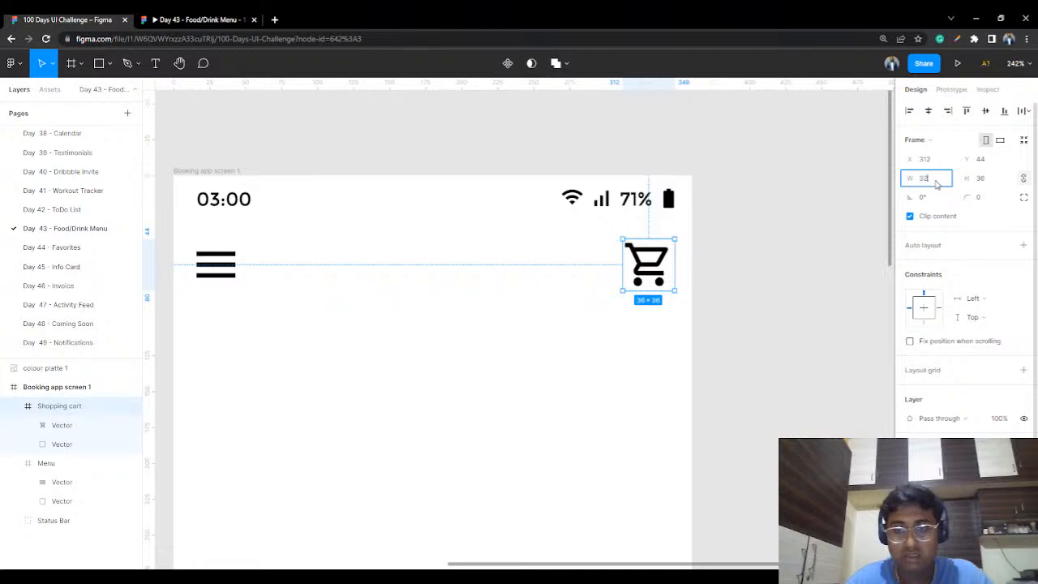
text(32)
key(Return)
click(944, 180)
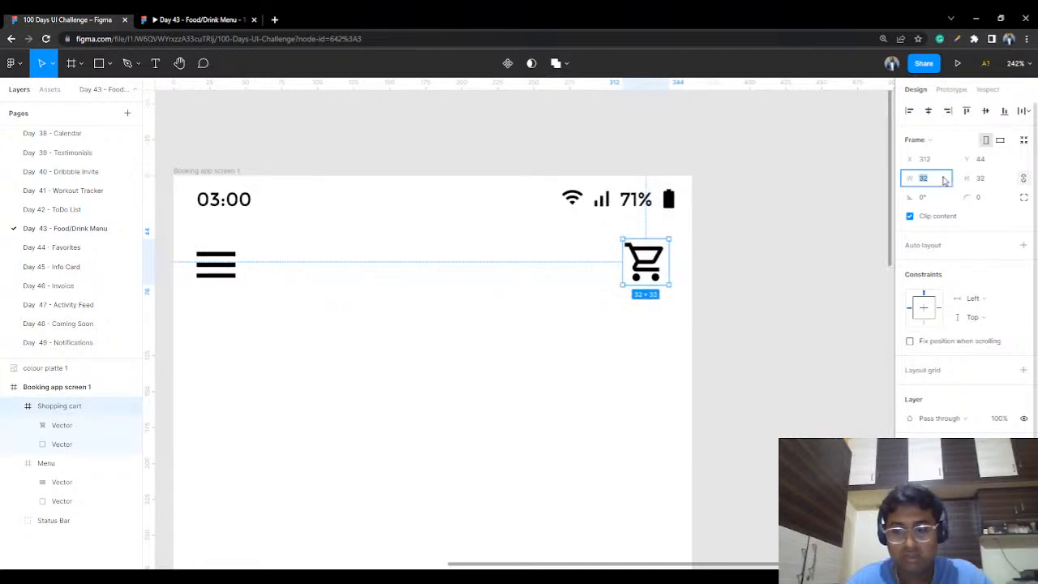
click(762, 198)
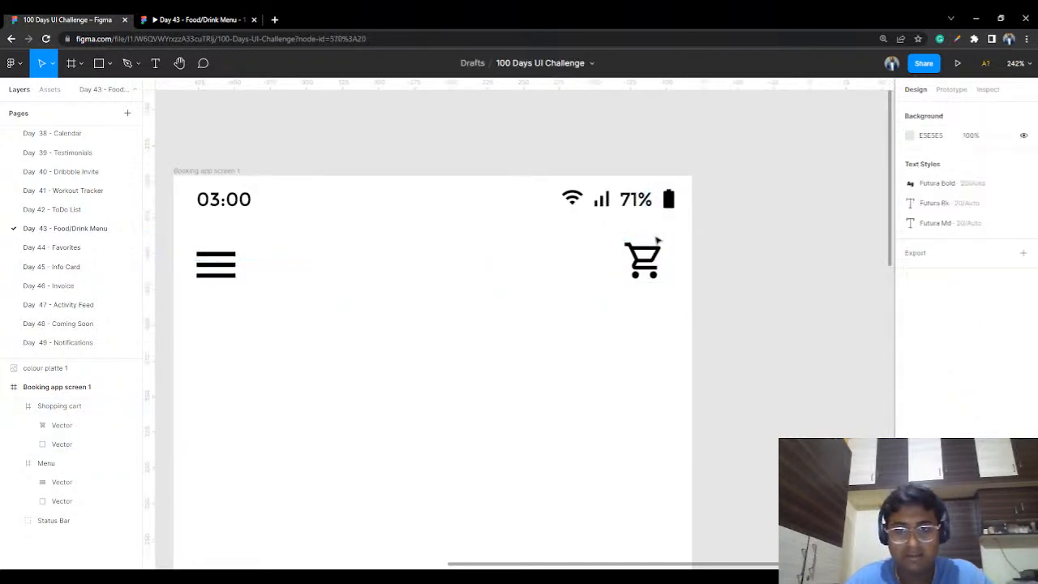
Step: Resize the Shopping cart icon to 30 × 30 at X 310, Y 44, and compare it with the Menu icon
mouse_move(639, 254)
mouse_down()
mouse_move(253, 258)
mouse_move(651, 255)
mouse_move(641, 257)
mouse_up()
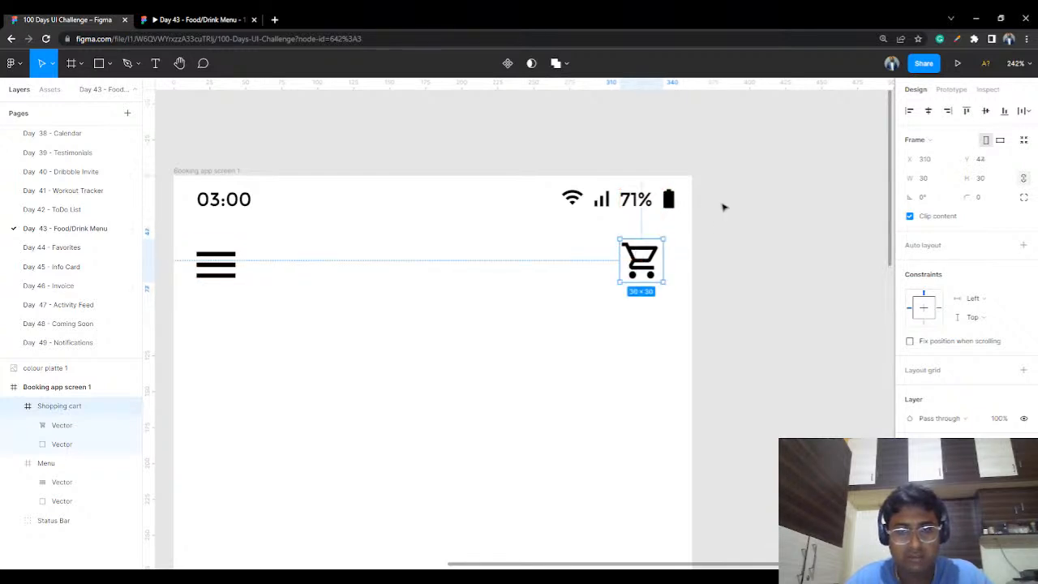
click(706, 297)
scroll(702, 295, down, 3)
scroll(681, 296, down, 3)
scroll(681, 296, left, 2)
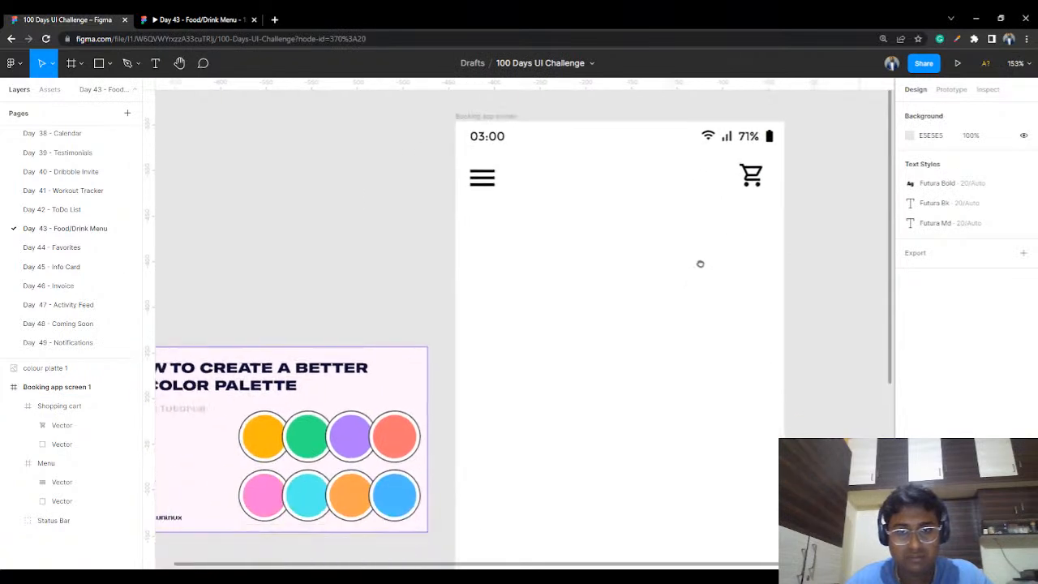
click(497, 173)
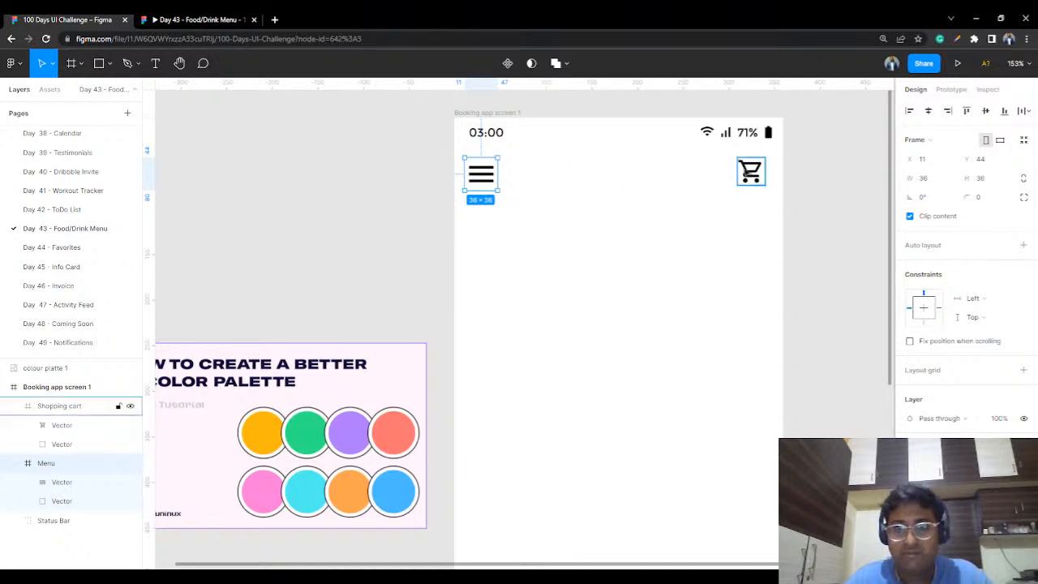
click(747, 174)
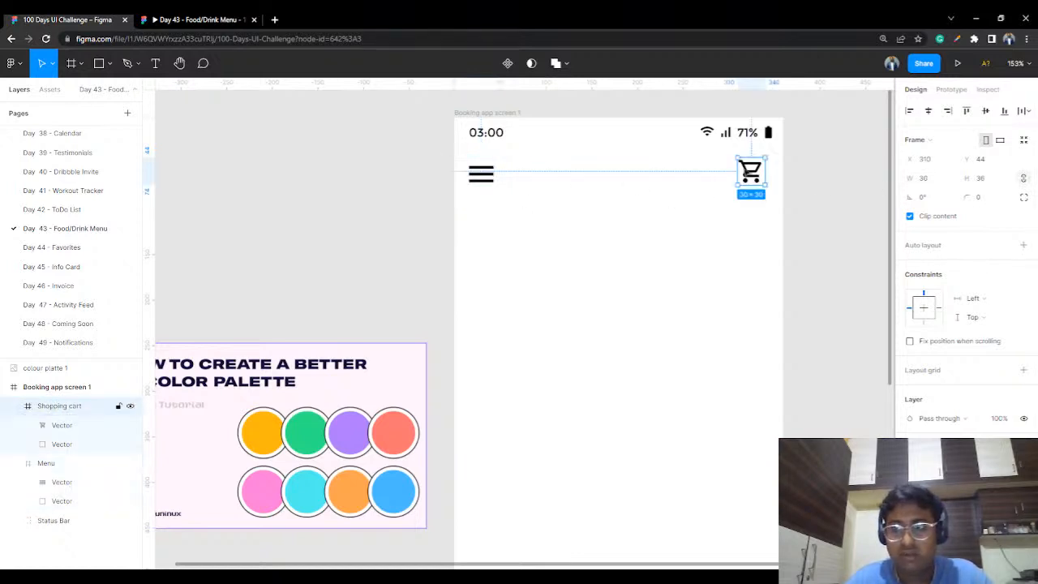
click(845, 197)
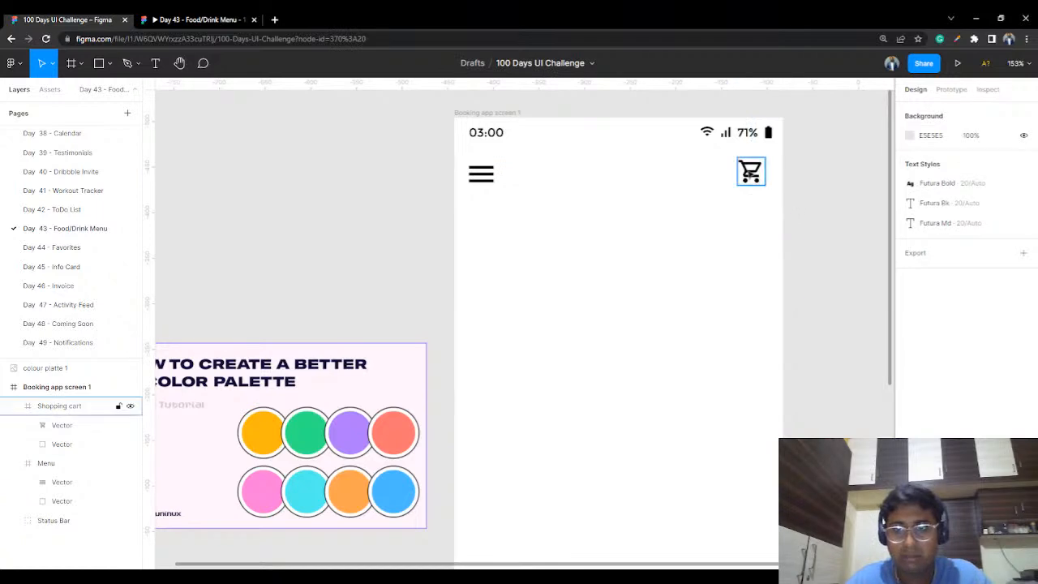
click(750, 171)
click(730, 235)
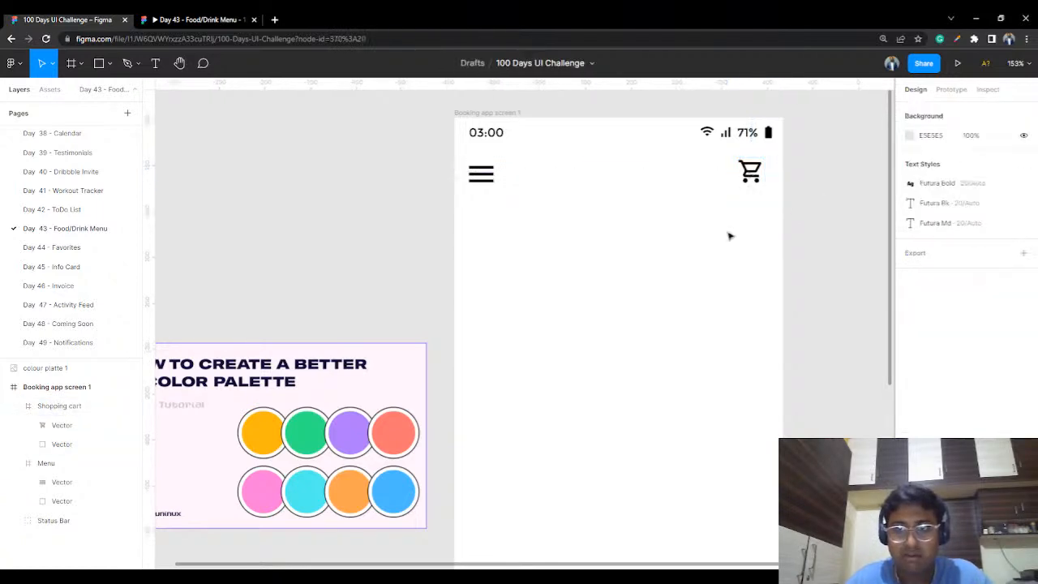
Step: Set the Shopping cart icon's size to 33 × 33, keeping its proportions
click(751, 172)
key(Tab)
click(762, 180)
click(927, 180)
text(33)
key(Return)
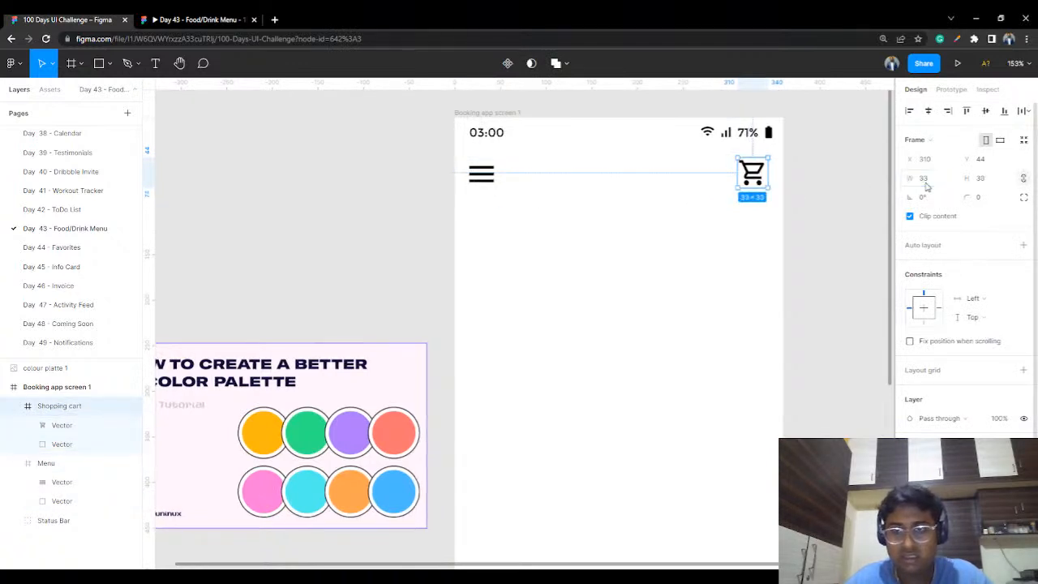
click(841, 173)
Step: Lower the Shopping cart and Menu icons for more space below the status bar, and check them in the prototype preview
drag(750, 172, 750, 195)
click(614, 203)
drag(493, 173, 500, 190)
click(793, 193)
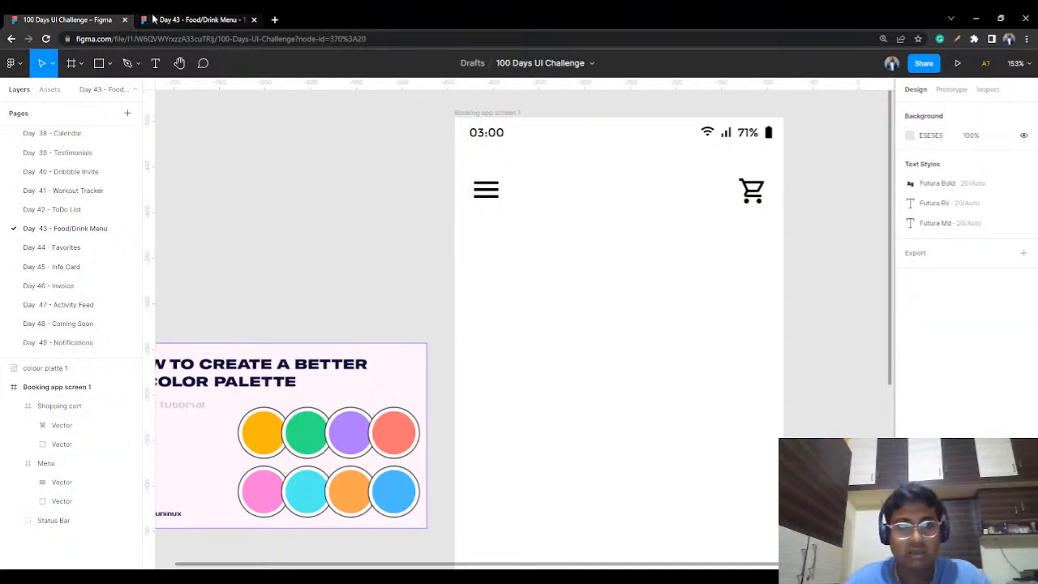
click(195, 20)
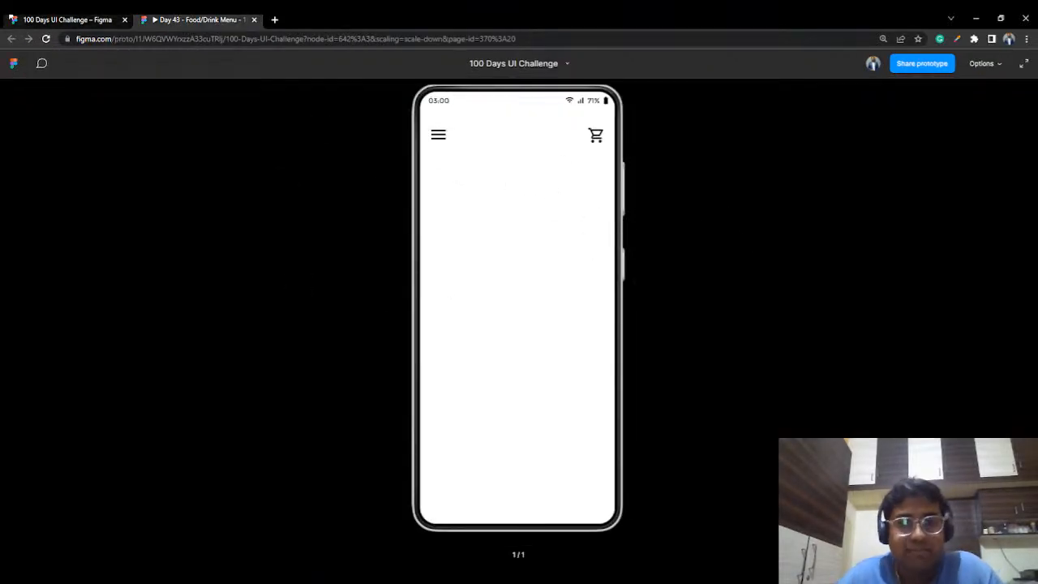
click(12, 18)
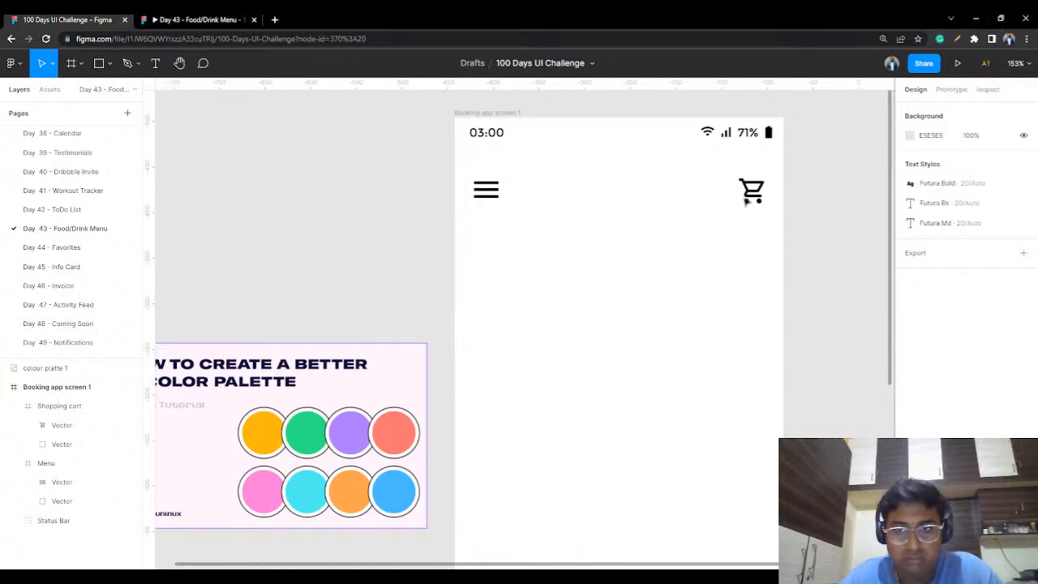
Step: Shift the Shopping cart icon inward from the frame's edge to X 305, Y 64
scroll(771, 257, up, 4)
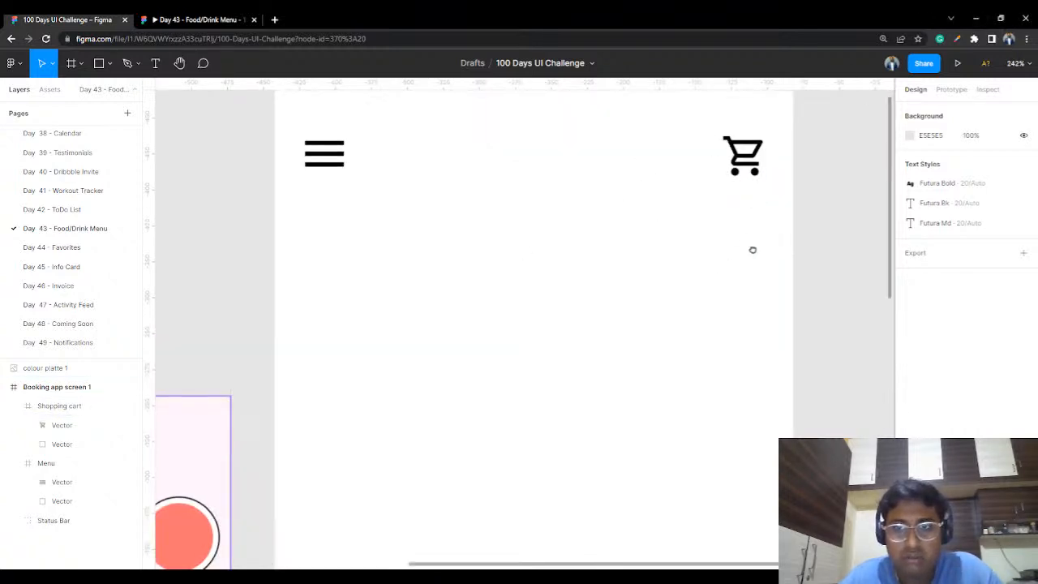
drag(778, 234, 578, 318)
scroll(631, 259, up, 2)
scroll(630, 257, down, 2)
click(544, 240)
drag(544, 240, 536, 240)
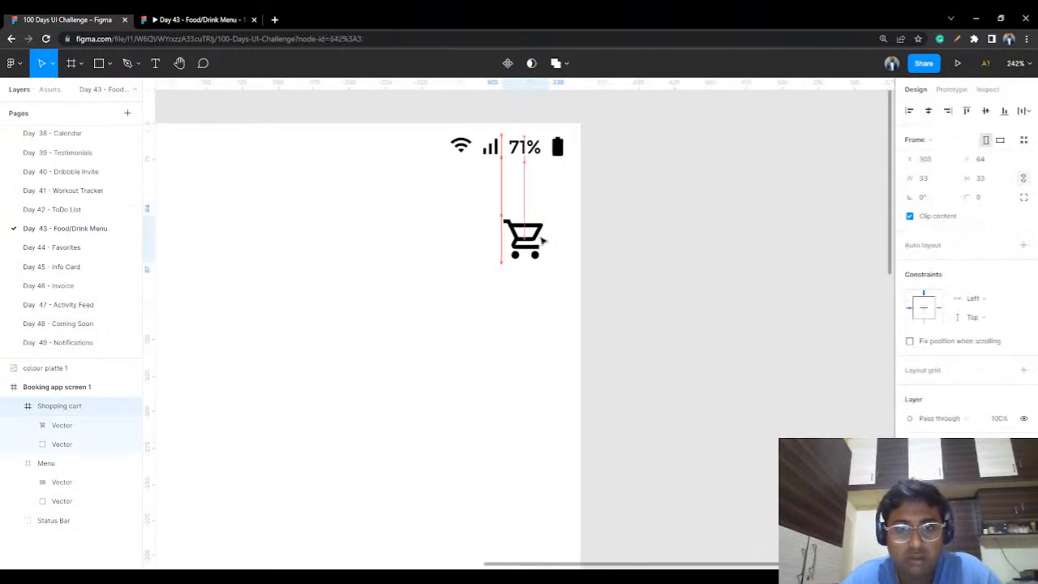
click(243, 93)
Step: Draw a 15 × 15 circle with the Ellipse tool just above the cart icon's upper-right corner
click(110, 64)
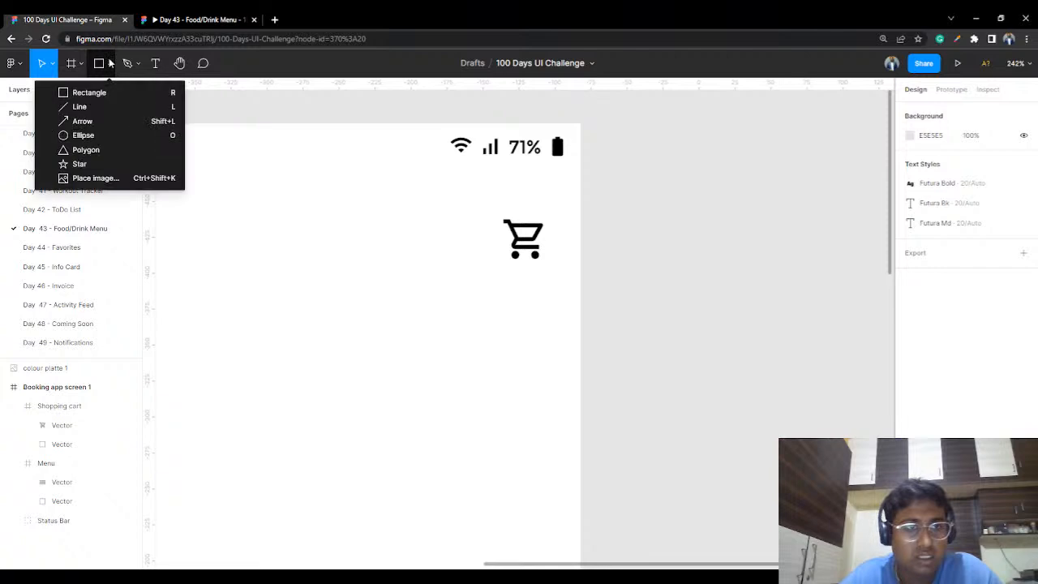
click(89, 134)
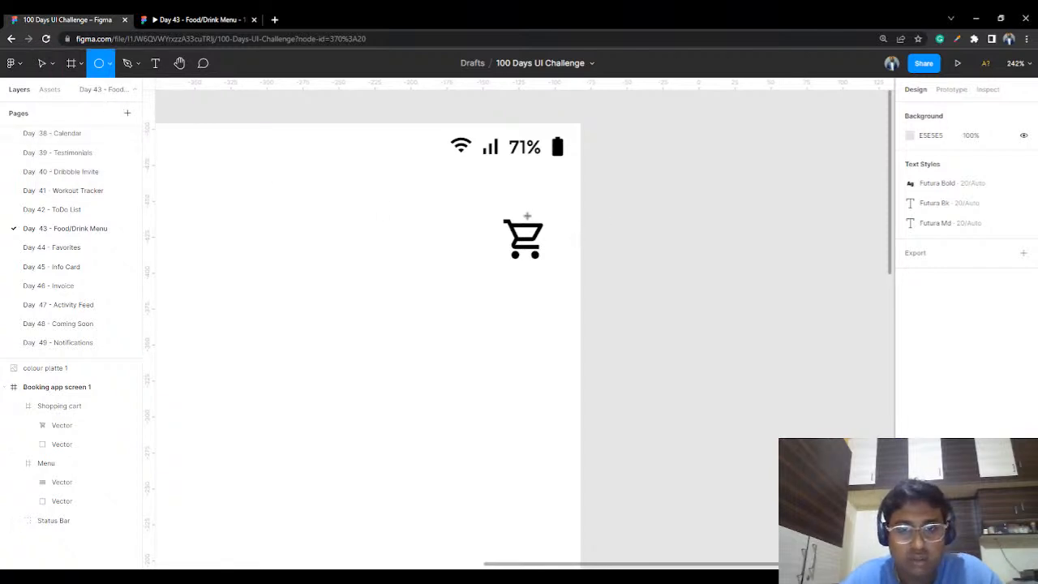
mouse_move(528, 216)
mouse_down()
mouse_move(550, 237)
mouse_move(547, 225)
mouse_move(630, 204)
mouse_move(543, 226)
mouse_move(545, 204)
mouse_up()
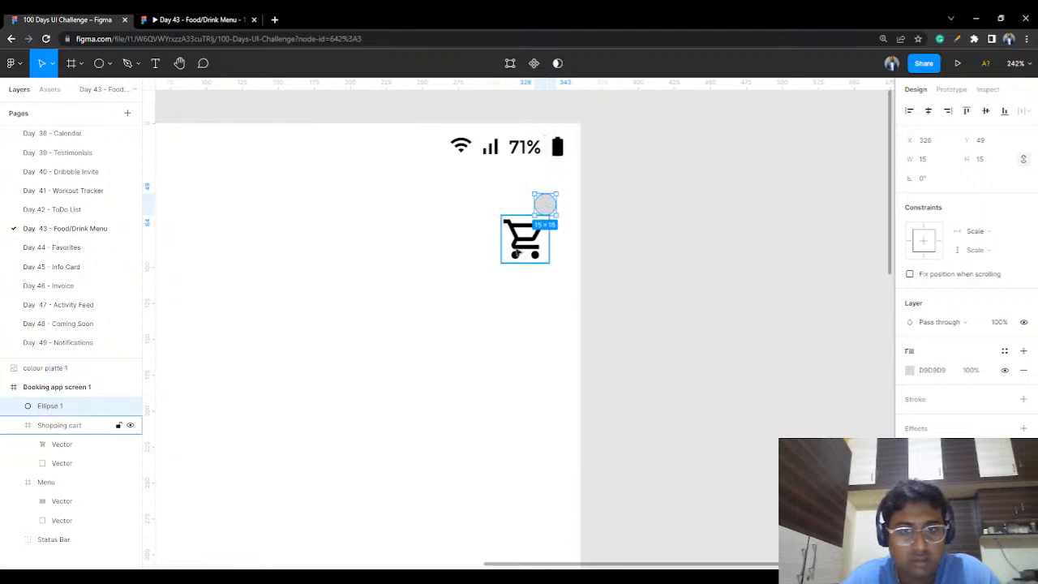
Step: Collapse the Shopping cart layer and lock it
click(515, 253)
click(13, 425)
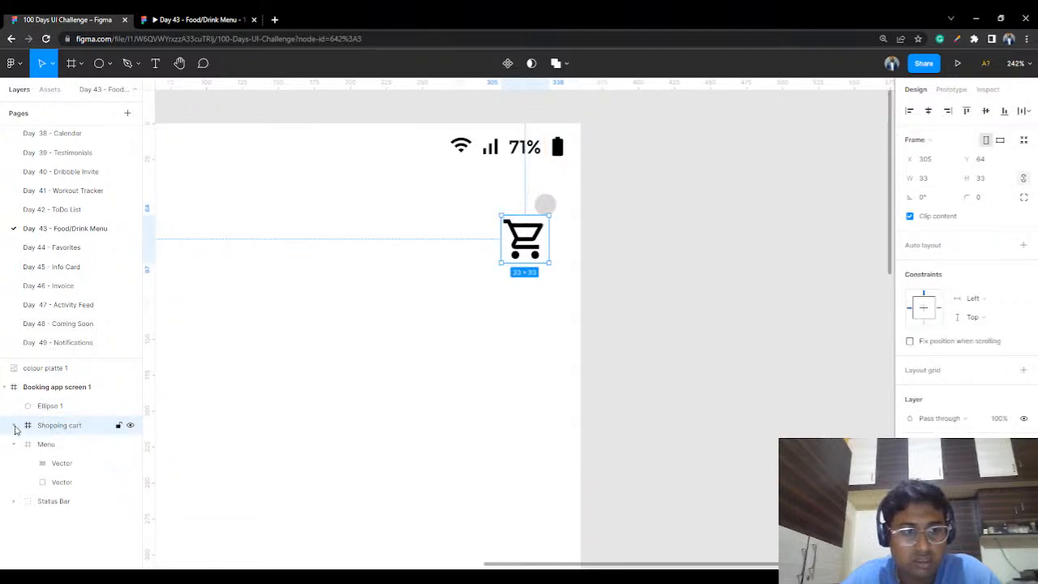
click(120, 426)
Step: Move the circle onto the cart icon's upper-right corner at X 325, Y 58 and enlarge it to 18 × 18
click(568, 203)
click(545, 217)
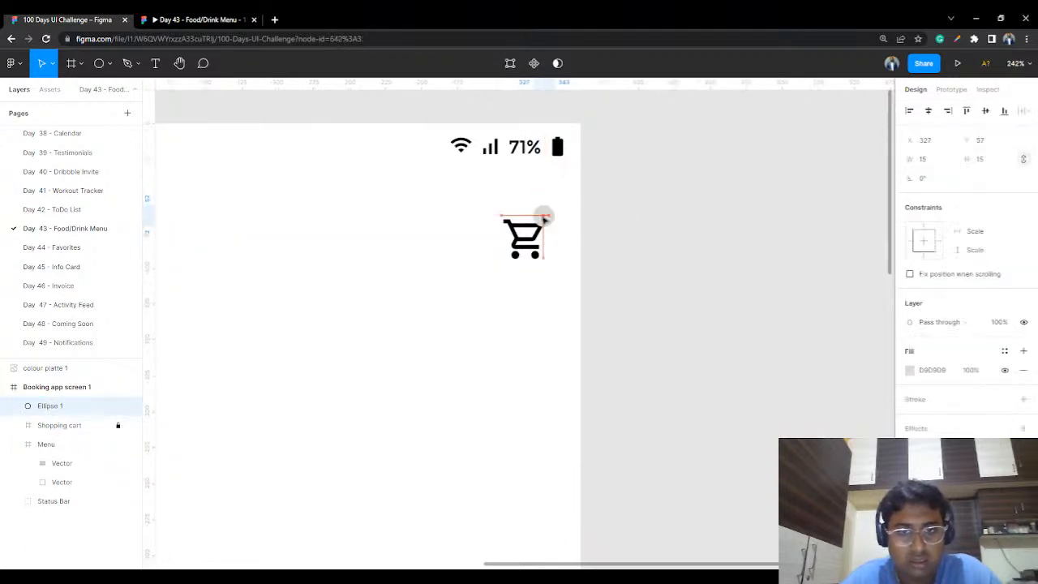
mouse_move(545, 217)
mouse_down()
mouse_move(556, 204)
mouse_move(548, 221)
mouse_up()
click(609, 273)
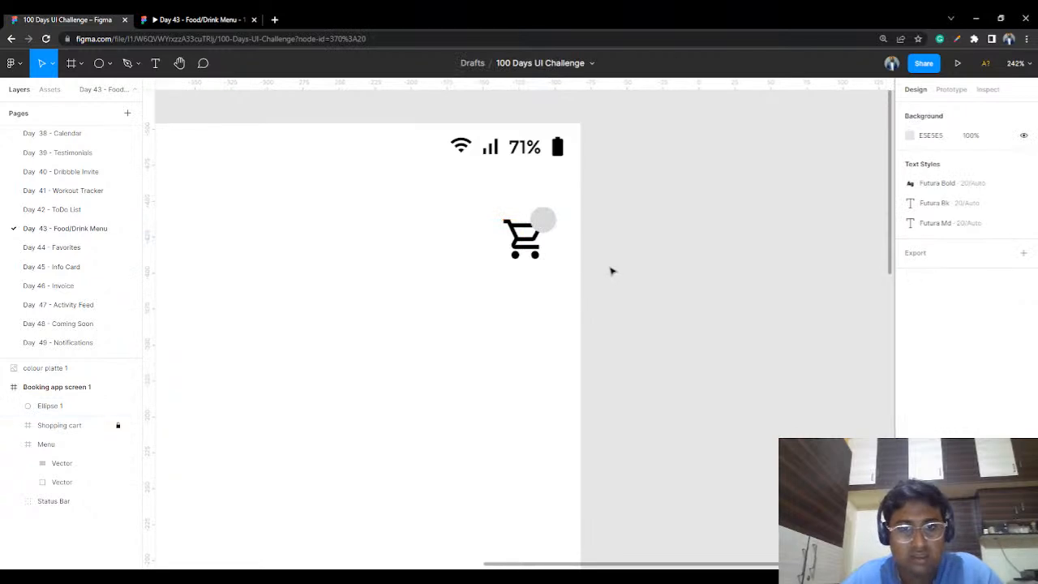
Step: Examine how the circle badge on the cart looks up close and within the whole booking screen
scroll(613, 270, down, 2)
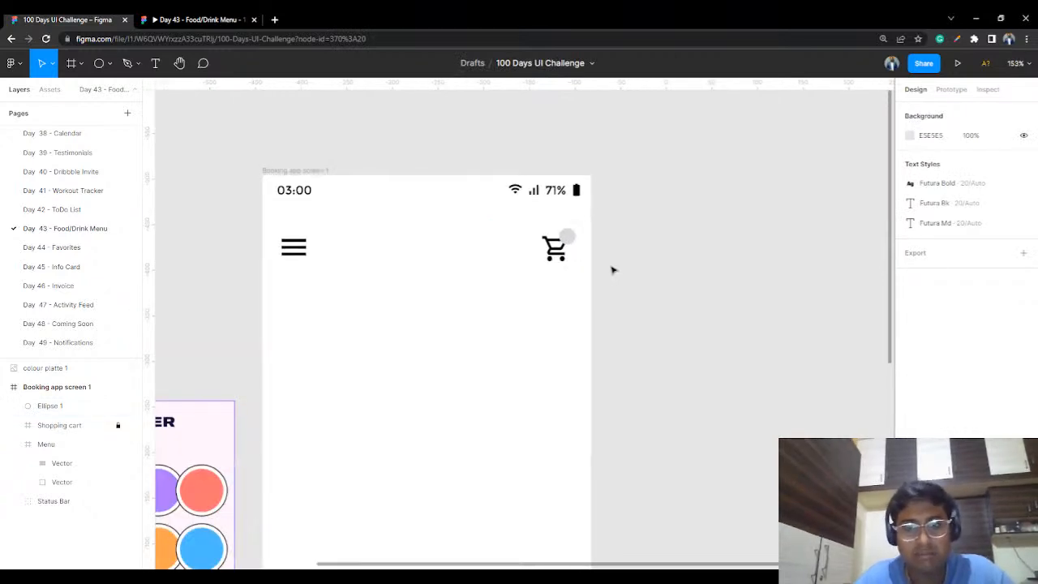
scroll(613, 270, up, 3)
drag(565, 278, 516, 276)
scroll(586, 244, down, 2)
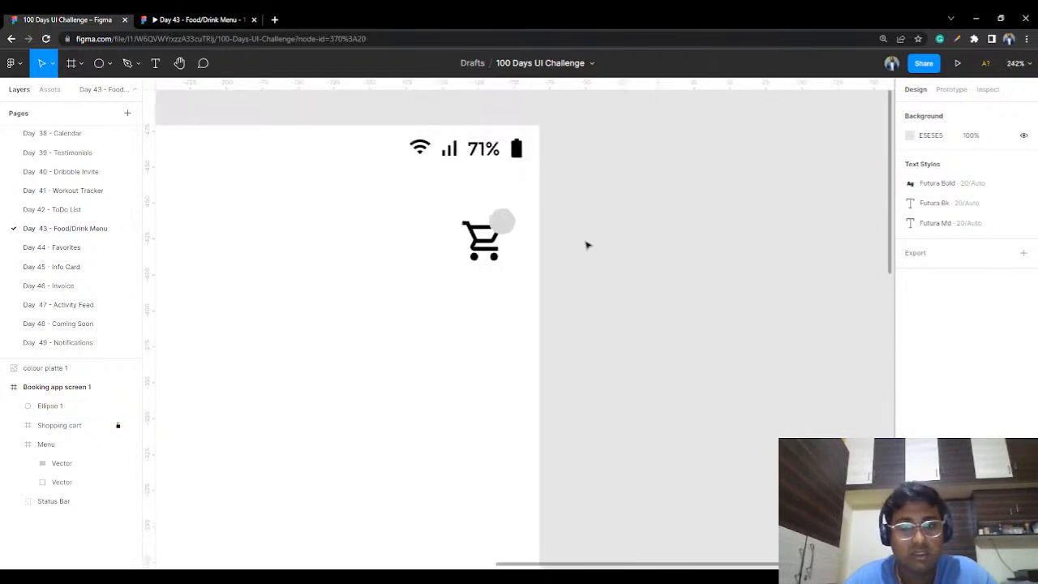
scroll(581, 259, down, 3)
scroll(580, 259, down, 5)
scroll(544, 267, left, 3)
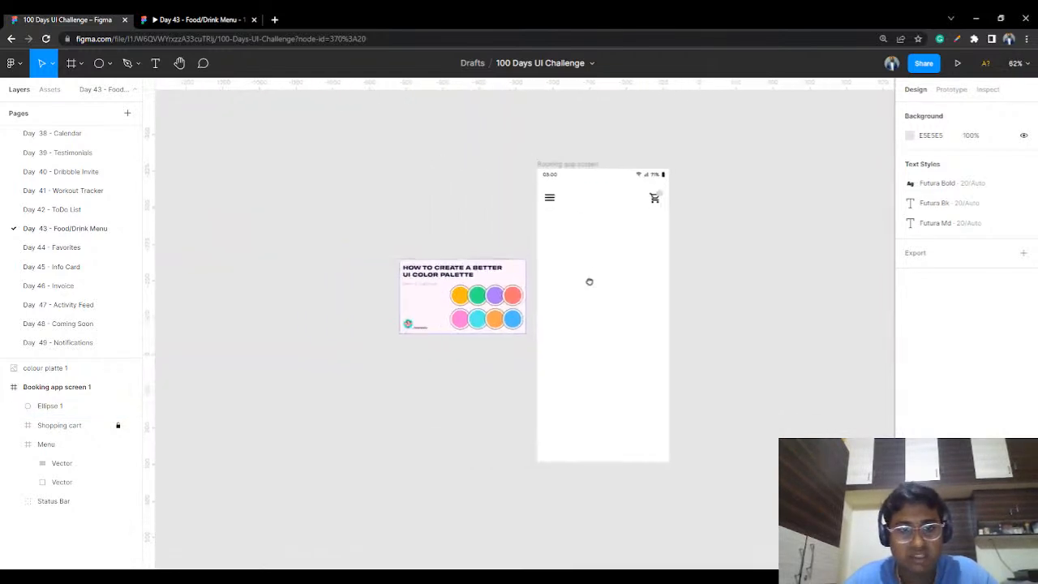
click(589, 169)
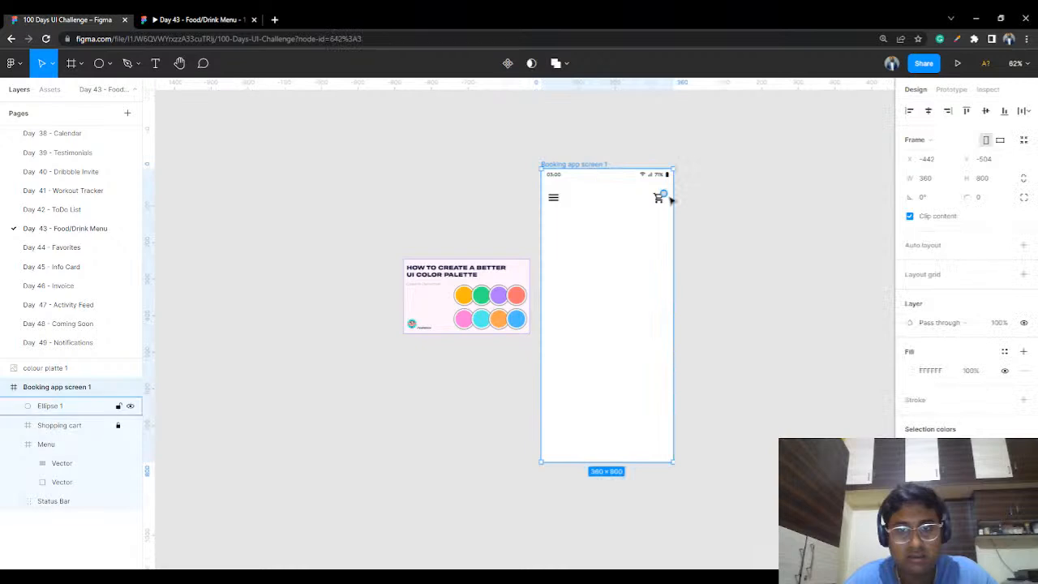
Step: Fill the cart's badge circle with purple AE7AFB sampled from the color palette image
scroll(646, 237, up, 5)
drag(647, 238, 581, 279)
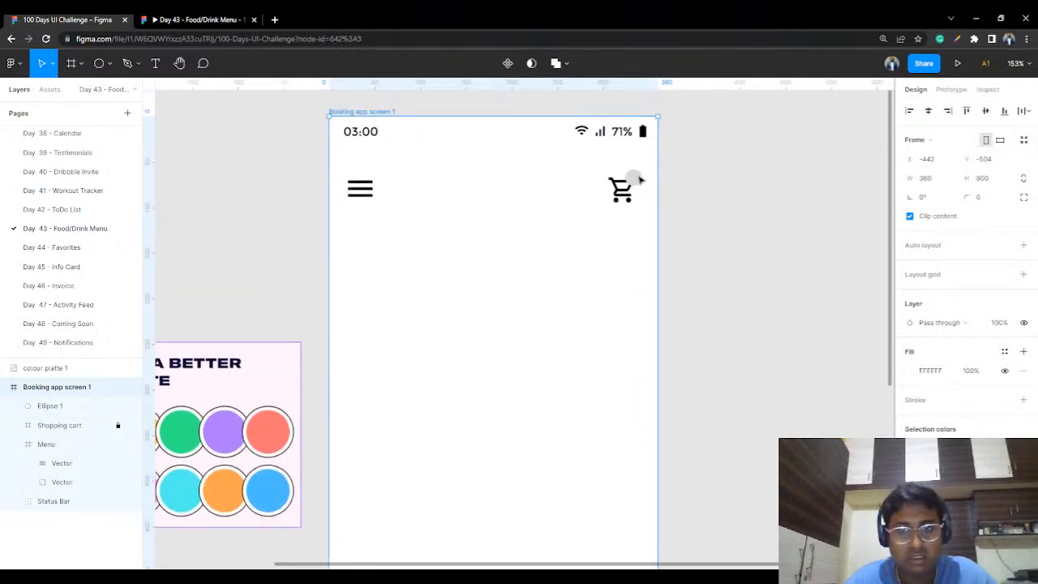
click(632, 178)
click(910, 370)
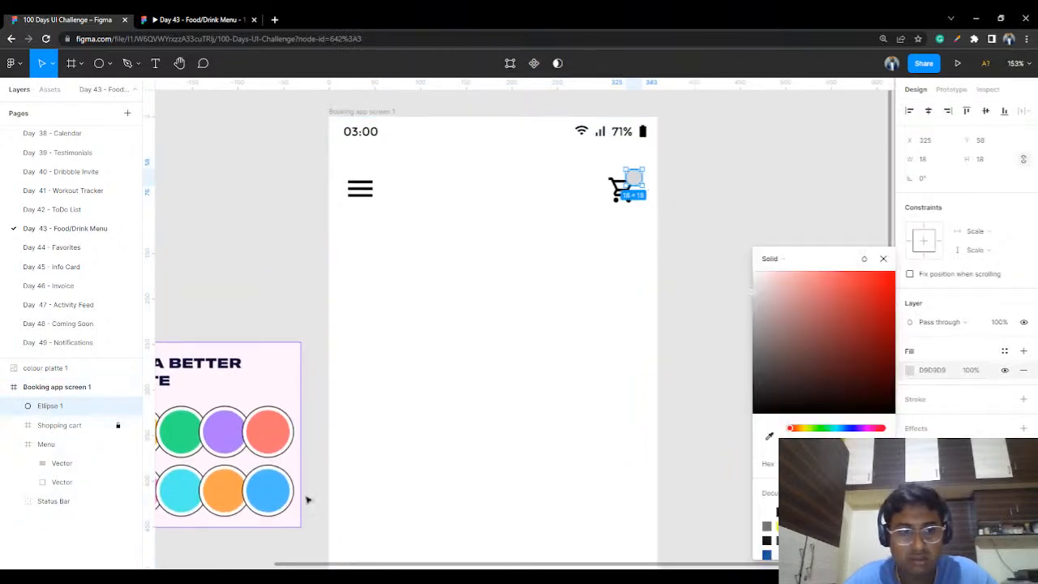
click(768, 437)
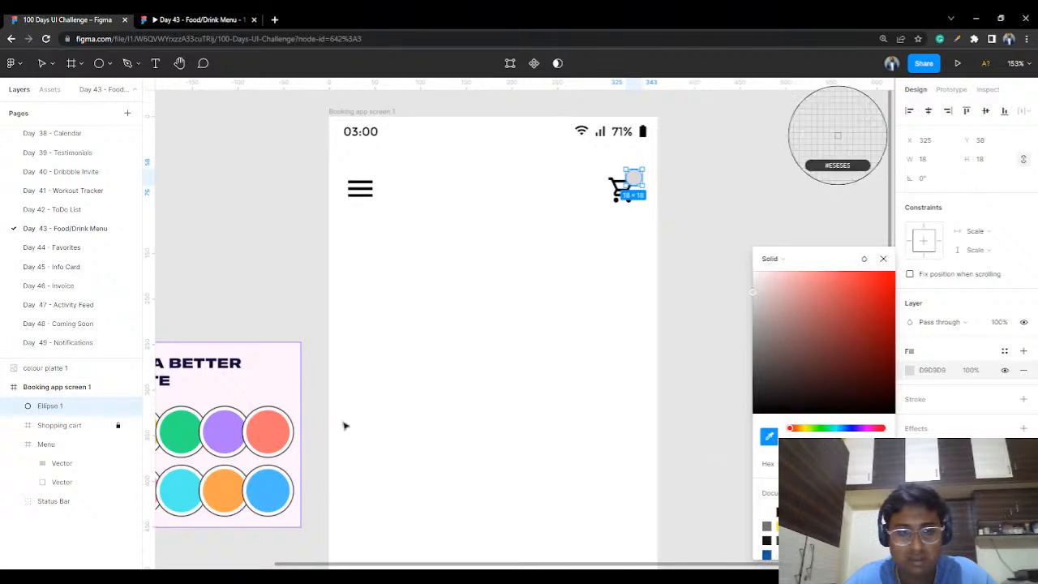
click(235, 426)
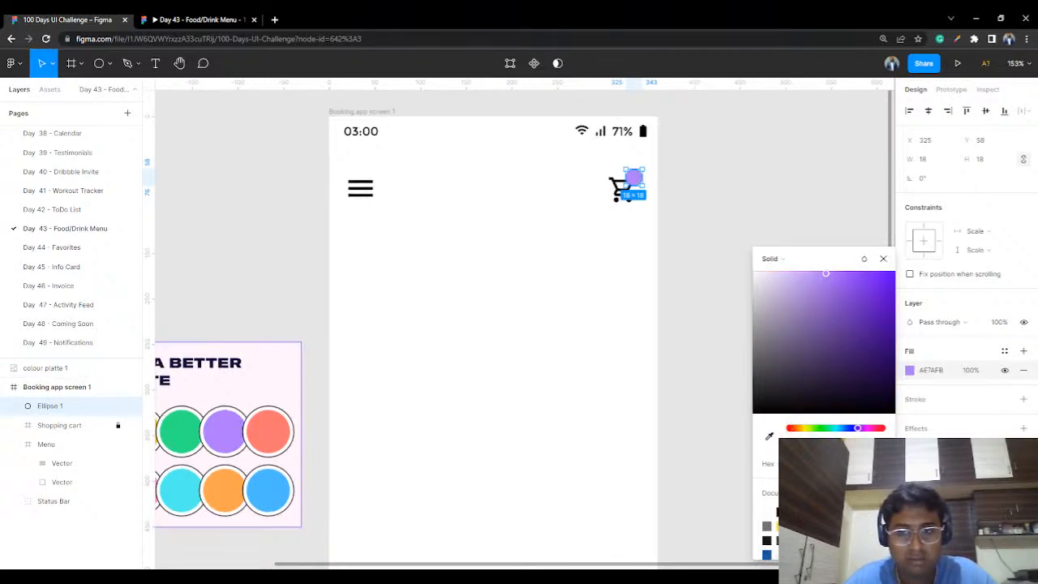
Step: Replace the badge circle's fill with the blue sampled from the color palette image
click(768, 437)
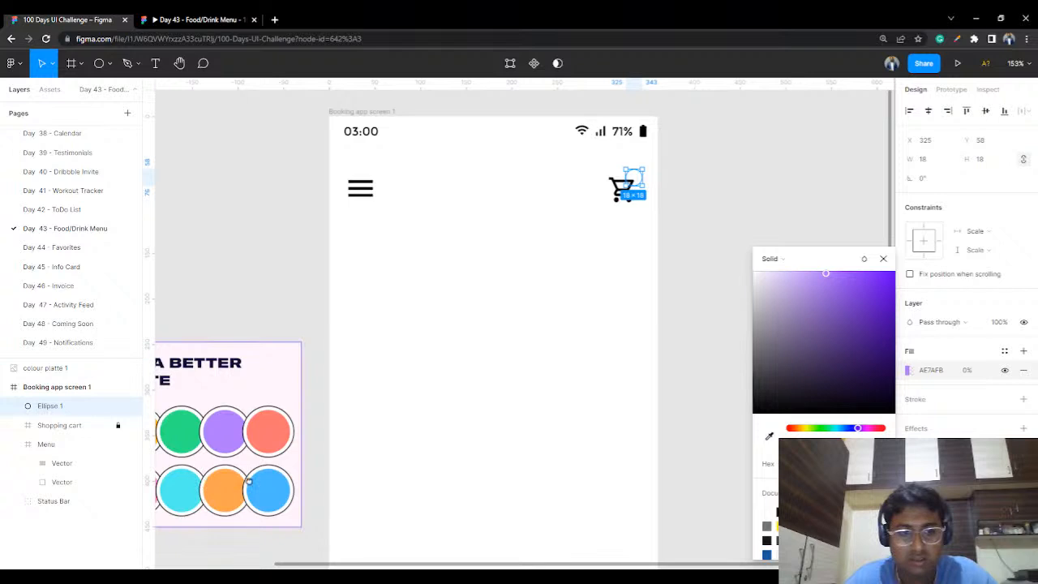
drag(228, 481, 413, 469)
click(768, 434)
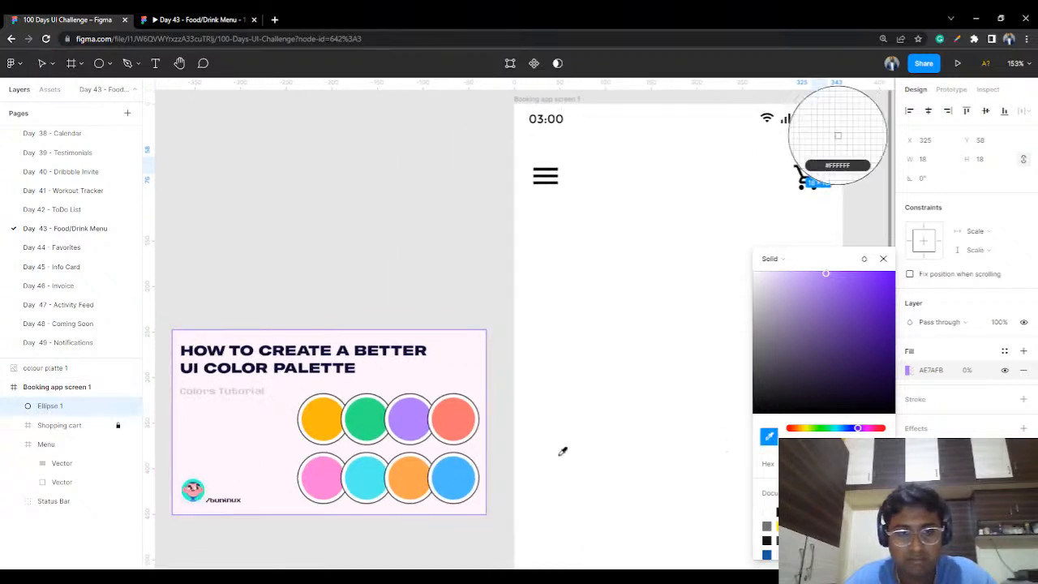
click(451, 477)
click(425, 273)
mouse_move(749, 298)
mouse_down()
mouse_move(570, 345)
mouse_move(831, 305)
mouse_move(668, 343)
mouse_move(751, 287)
mouse_up()
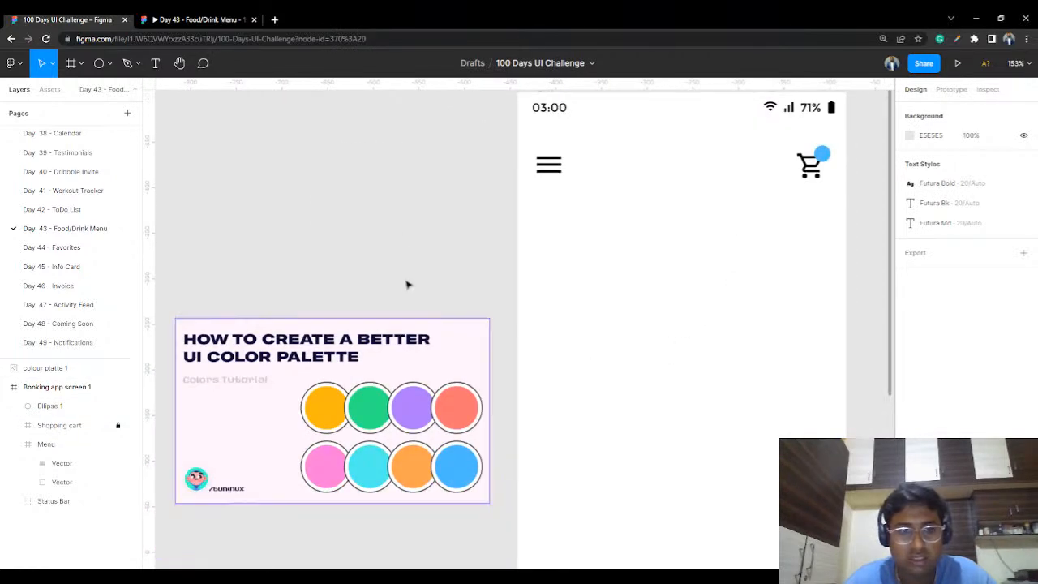
drag(702, 330, 330, 463)
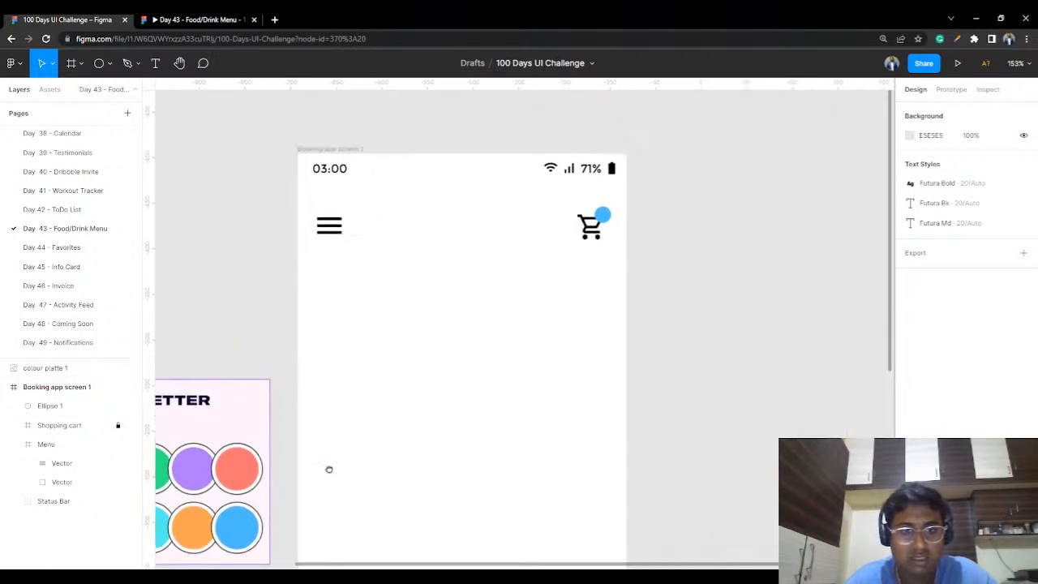
Step: Recolor the header's menu icon from black to dark grey
scroll(431, 329, up, 2)
drag(427, 352, 593, 324)
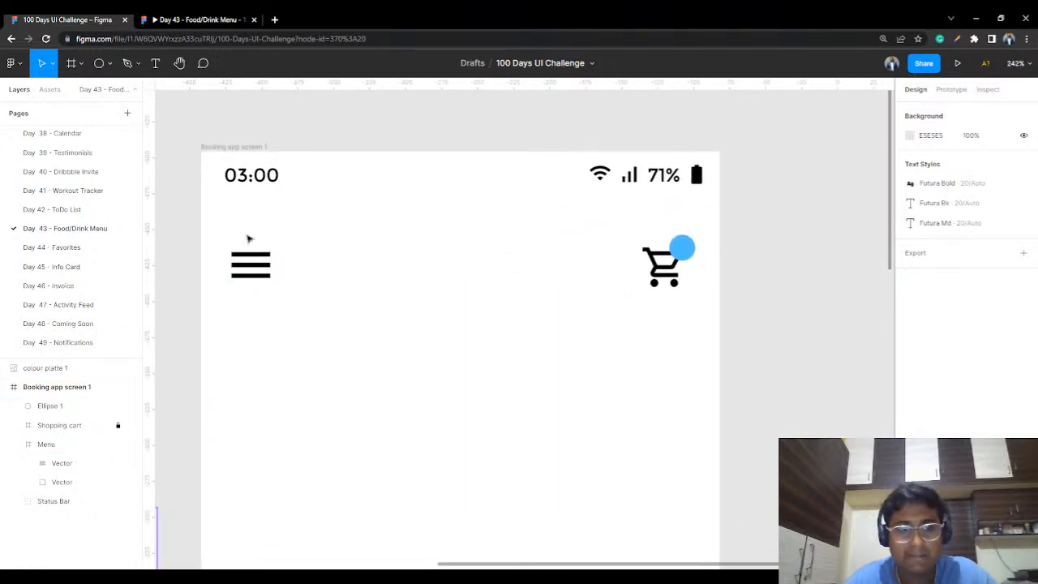
click(271, 278)
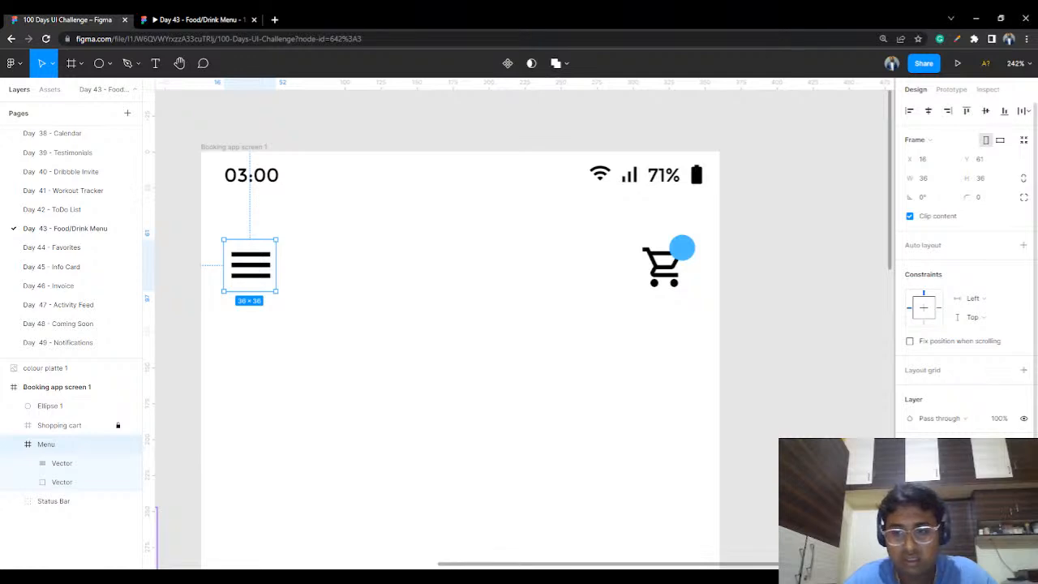
click(910, 526)
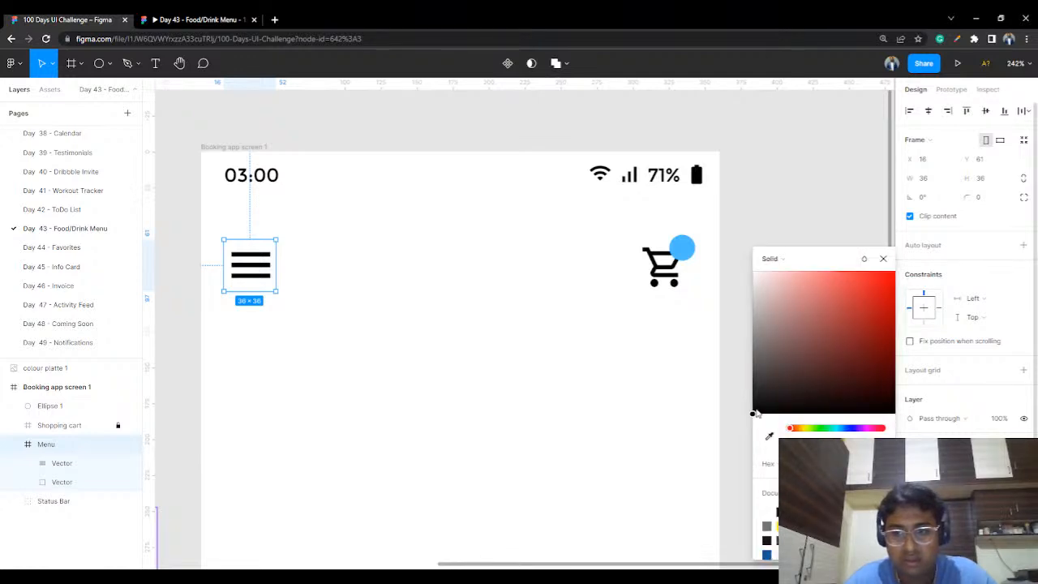
drag(754, 415, 732, 381)
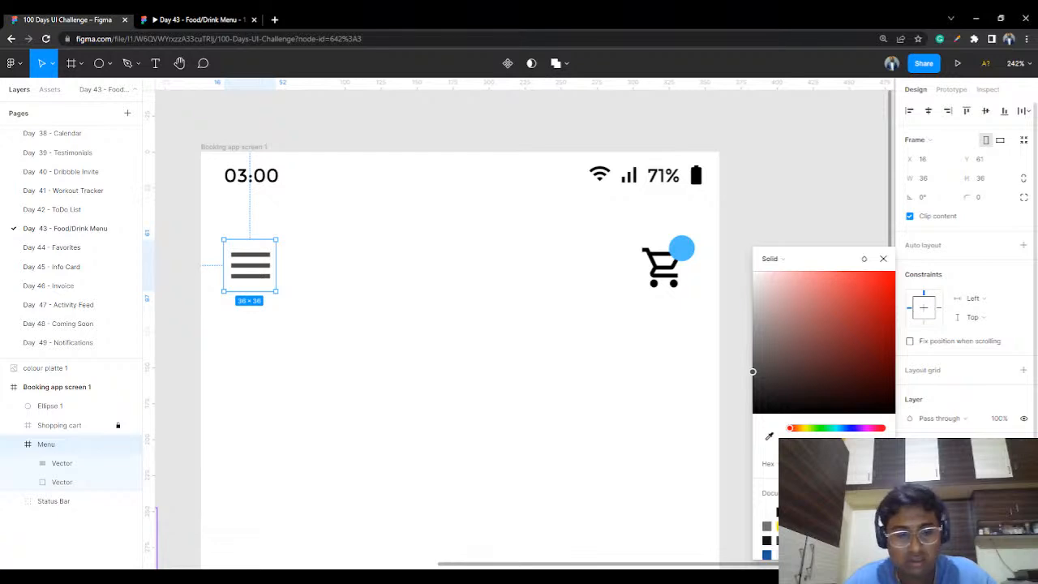
click(846, 198)
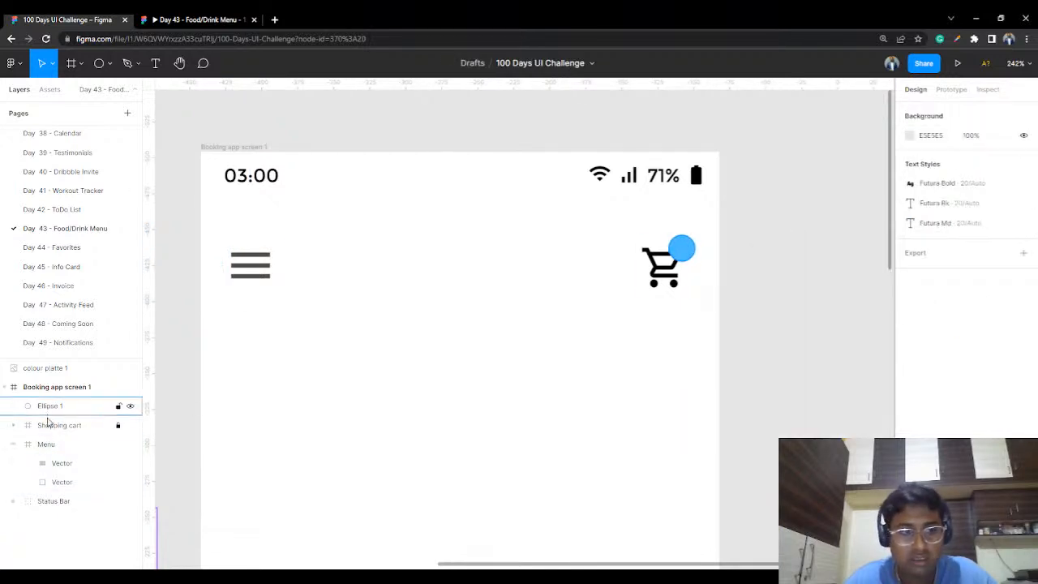
Step: Unlock the Shopping cart layer and recolor the cart icon to the same dark grey as the menu icon
click(119, 424)
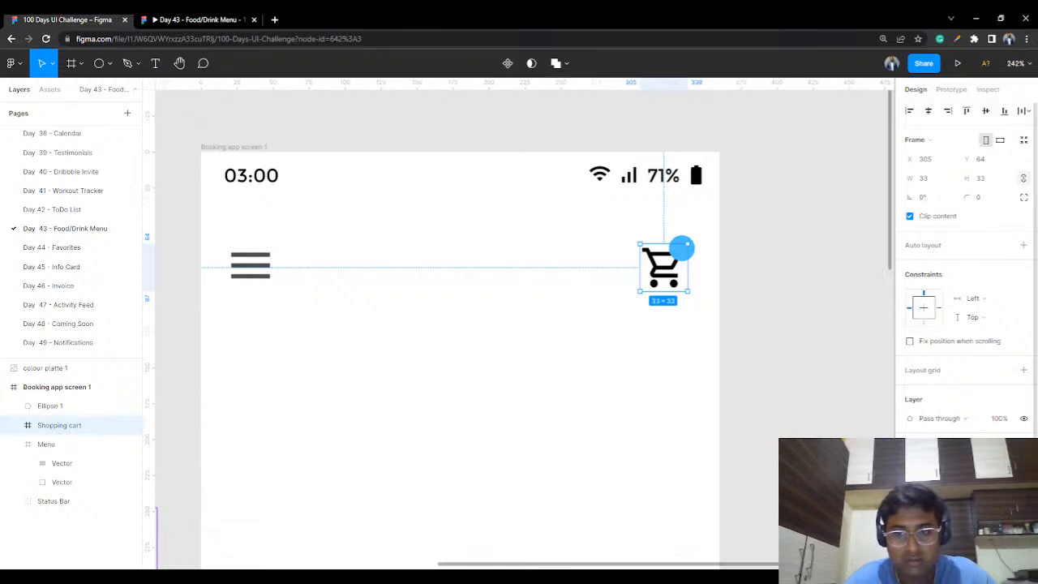
key(Return)
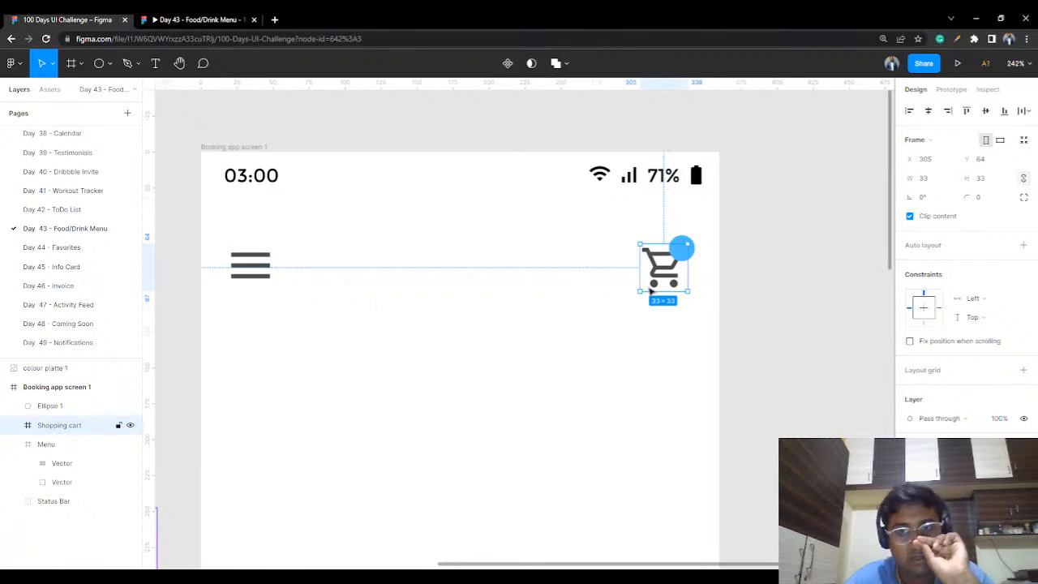
click(764, 226)
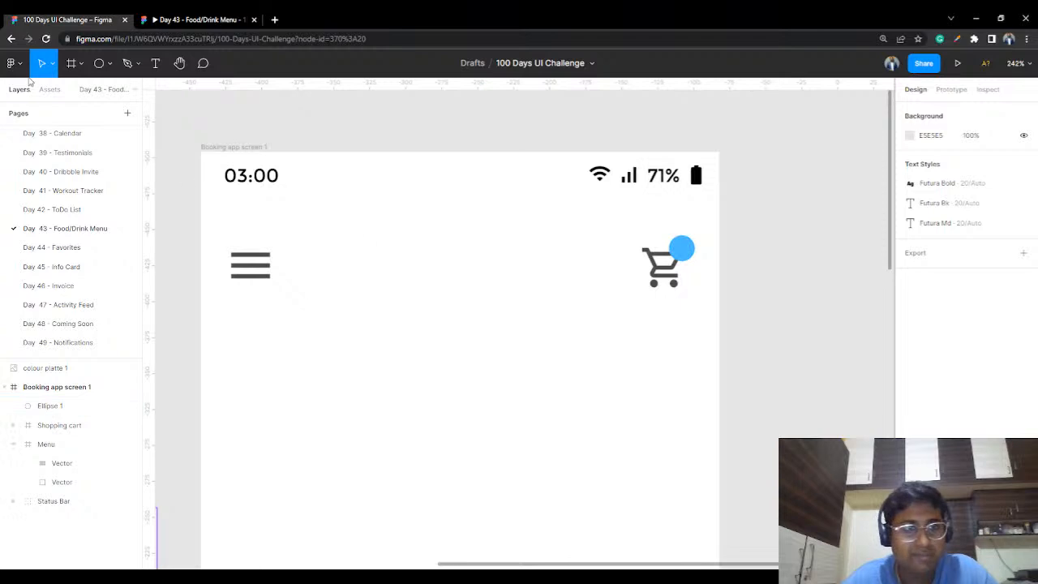
Step: Add the text "3" on the empty canvas beside the booking screen
click(155, 63)
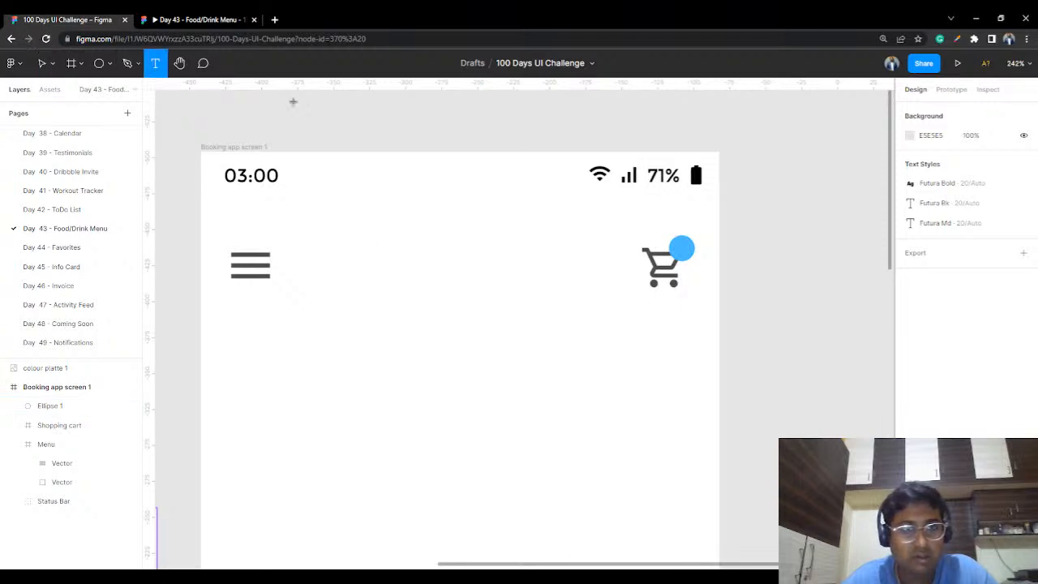
click(755, 302)
text(3)
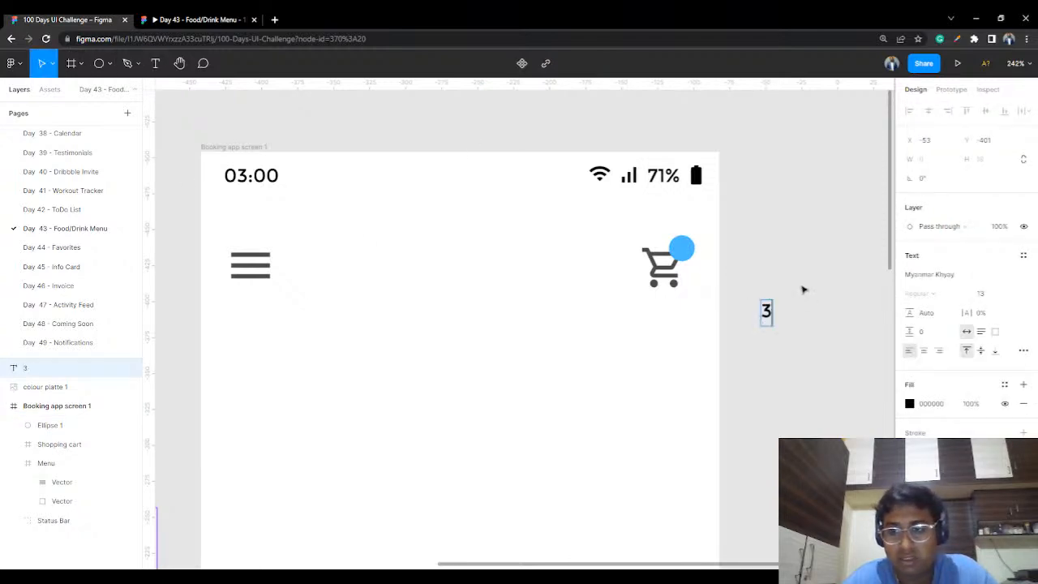
key(Escape)
Step: Set the number 3's font to Open Sans with SemiBold weight
click(963, 275)
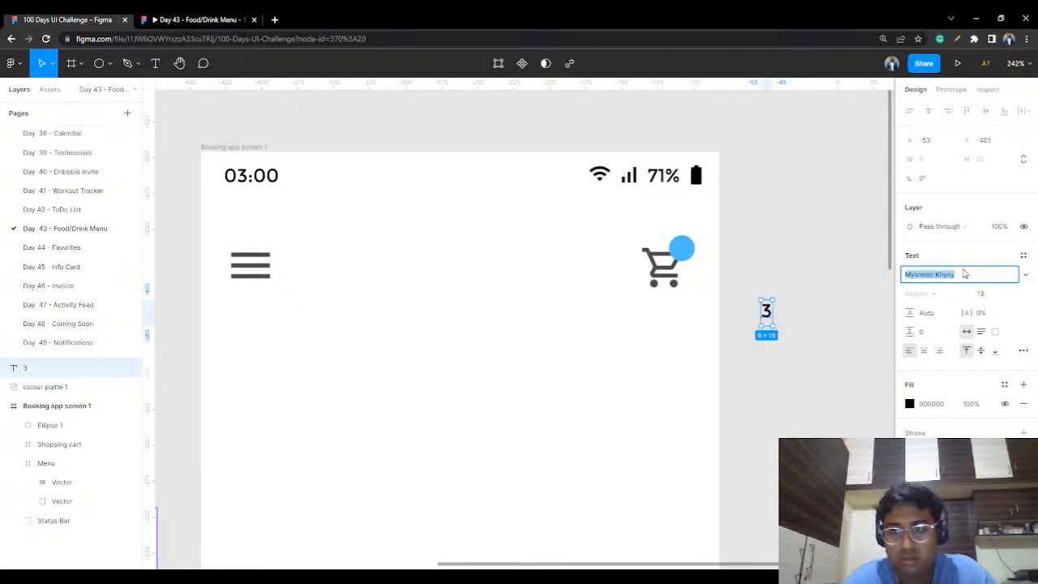
text(Open Sans)
key(Return)
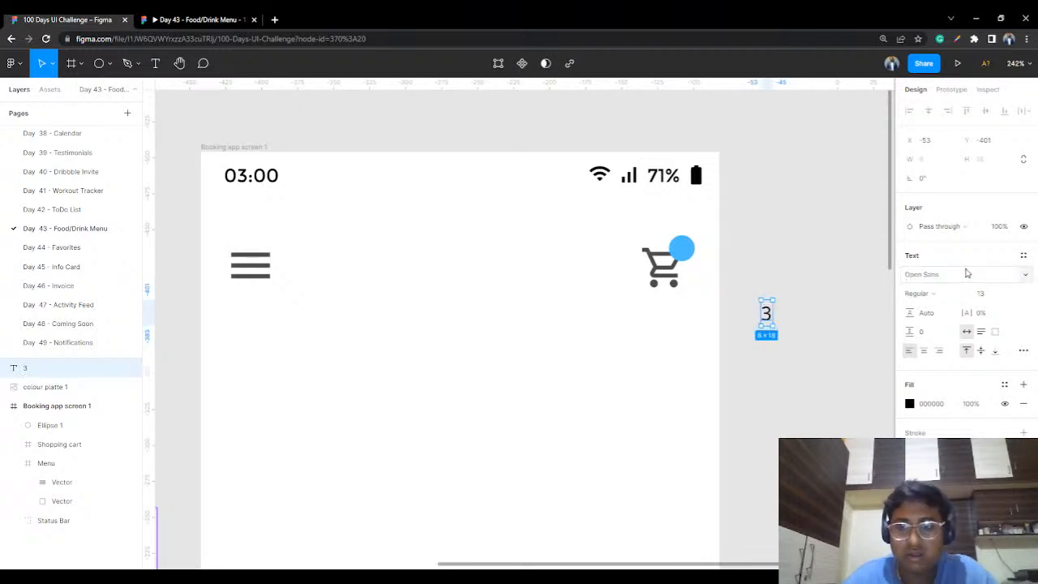
click(811, 254)
click(767, 317)
click(953, 295)
click(951, 313)
click(785, 324)
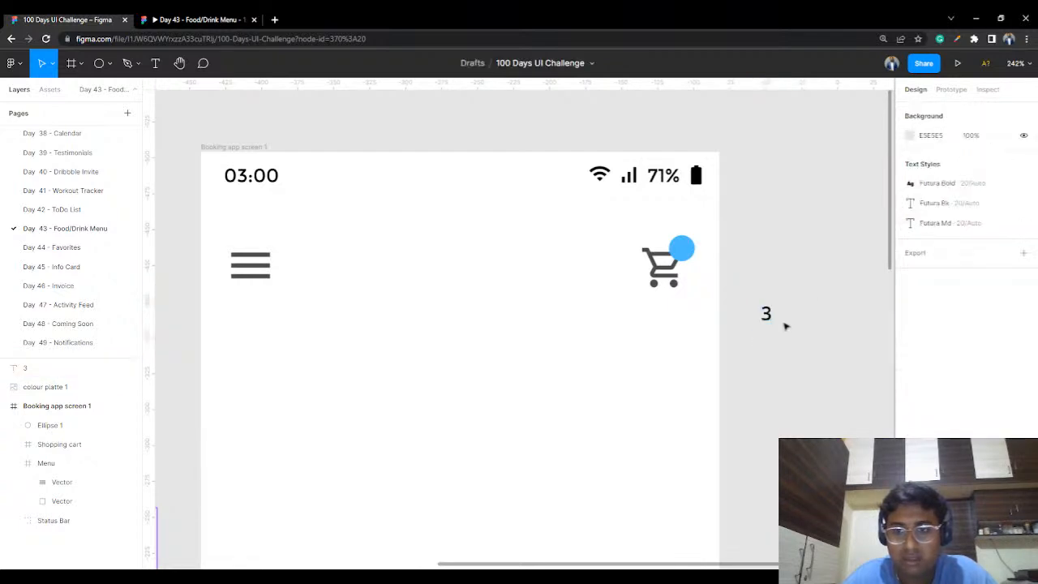
Step: Move the number 3 level with the cart's badge, outside the booking screen, and lock the Shopping cart layer
drag(767, 317, 687, 253)
key(ctrl+z)
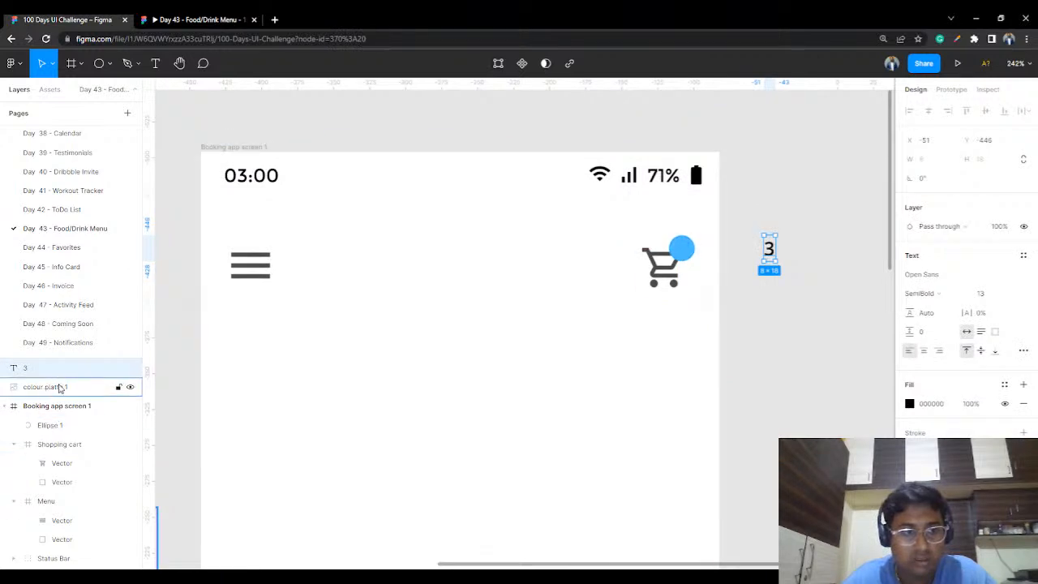
click(57, 387)
click(59, 508)
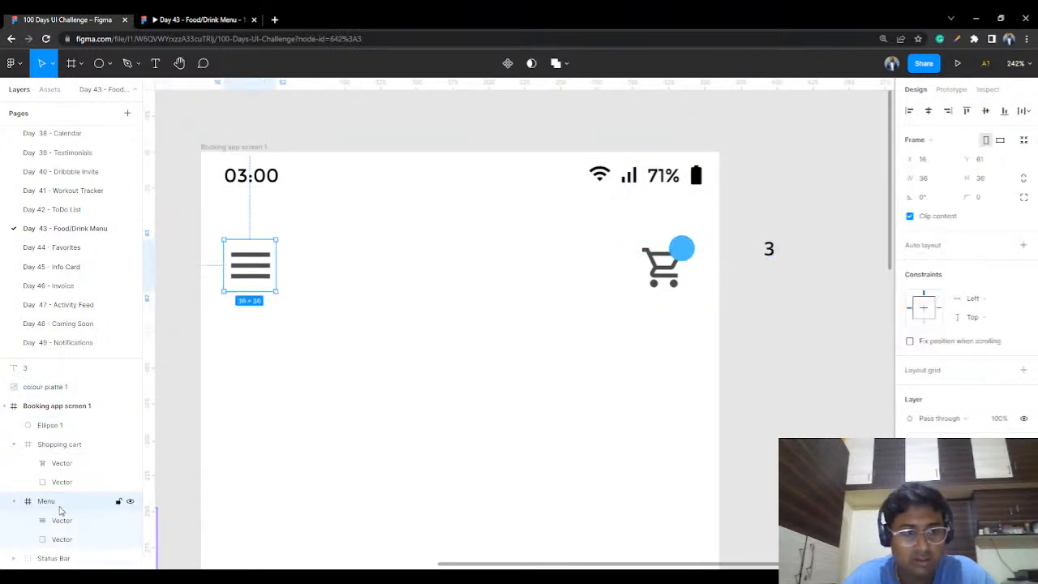
click(71, 451)
click(118, 444)
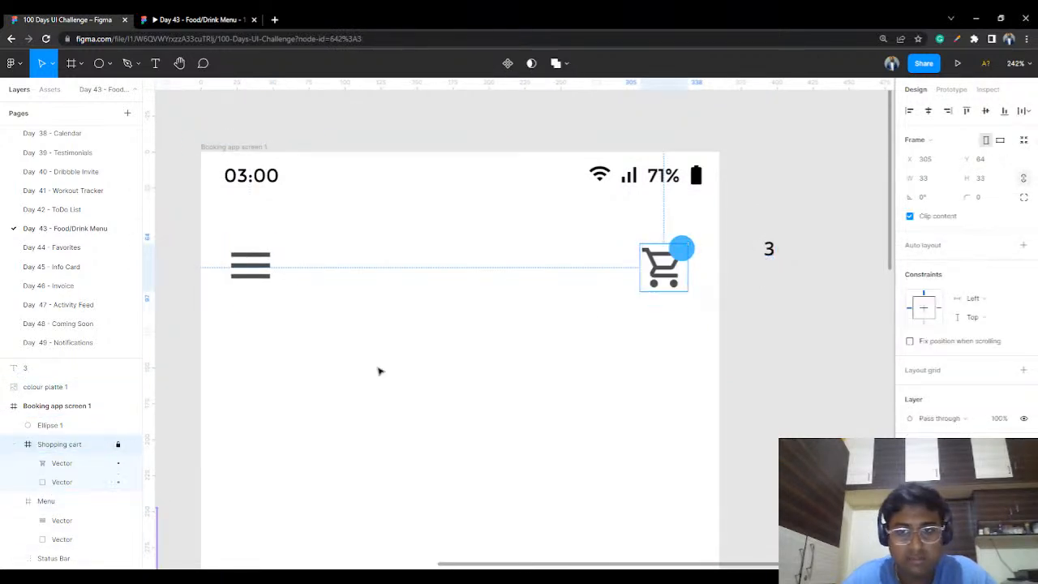
Step: Place the number 3 at the center of the cart's badge circle, at X 330, Y 58
click(834, 209)
drag(769, 249, 681, 248)
click(770, 225)
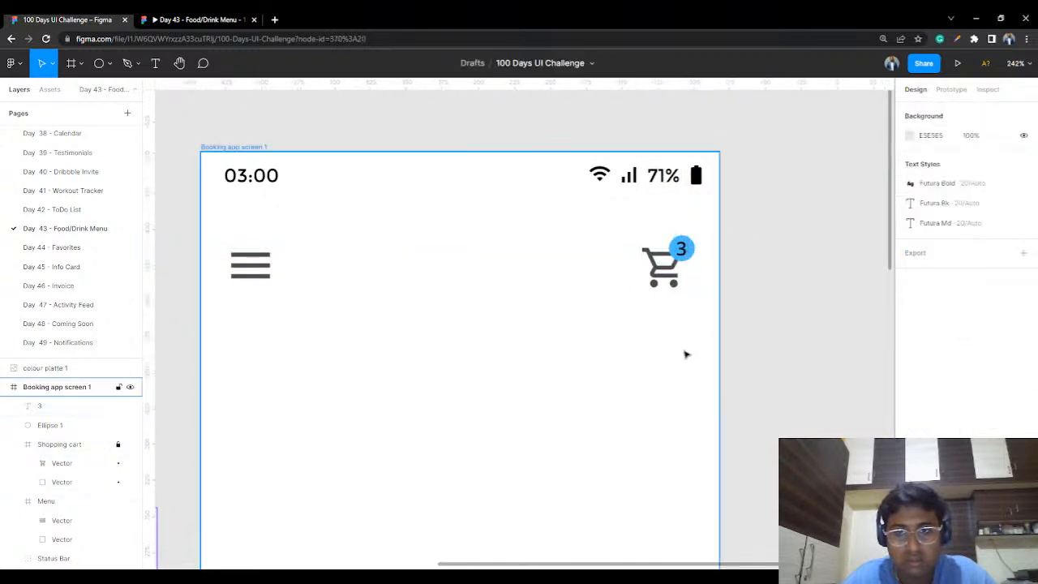
Step: Replace the badge circle's fill with the amber yellow sampled from the color palette image
scroll(660, 364, down, 3)
scroll(637, 343, down, 3)
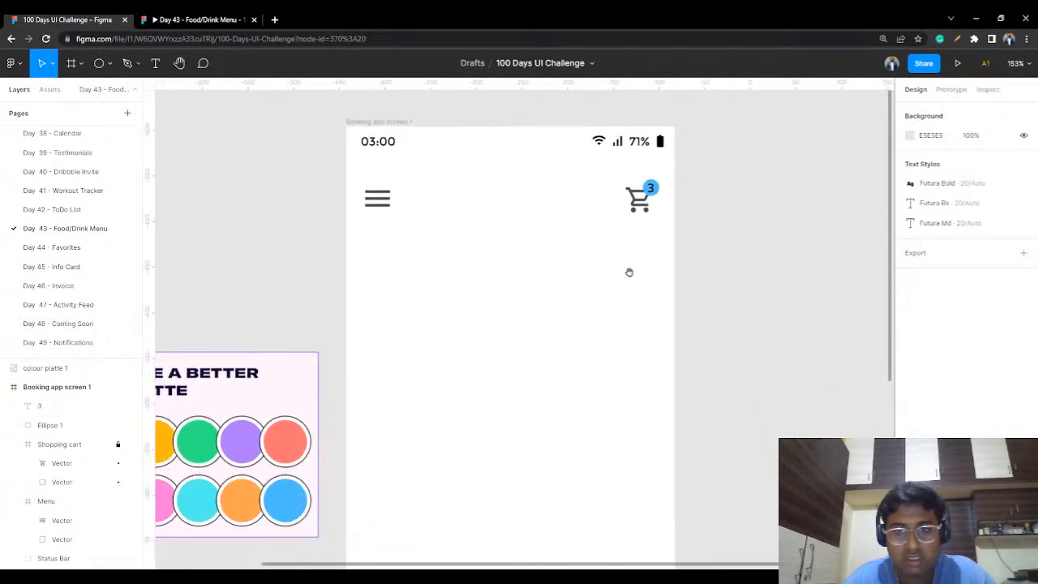
click(653, 192)
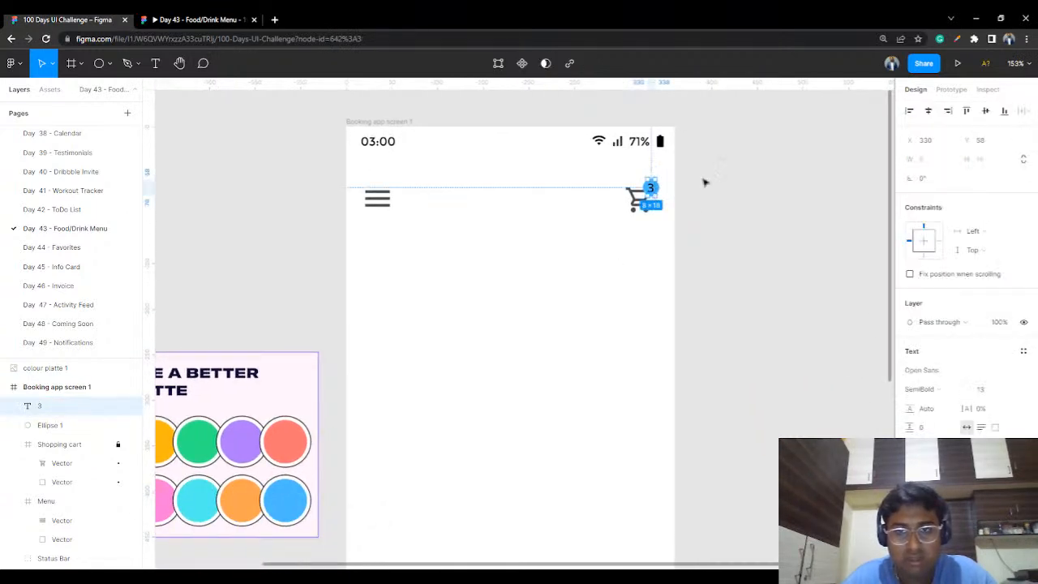
click(689, 186)
click(660, 188)
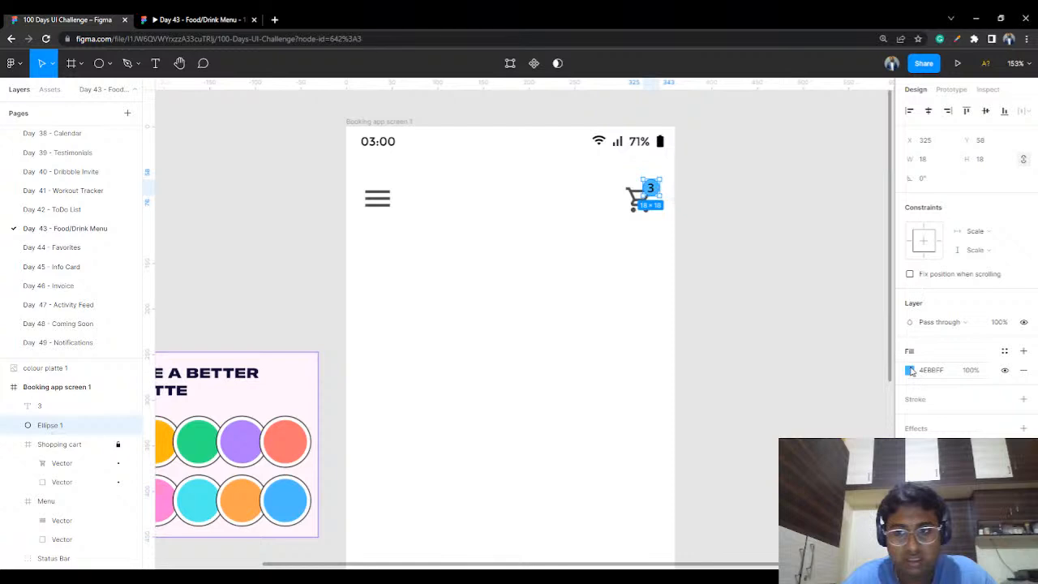
click(909, 370)
click(768, 436)
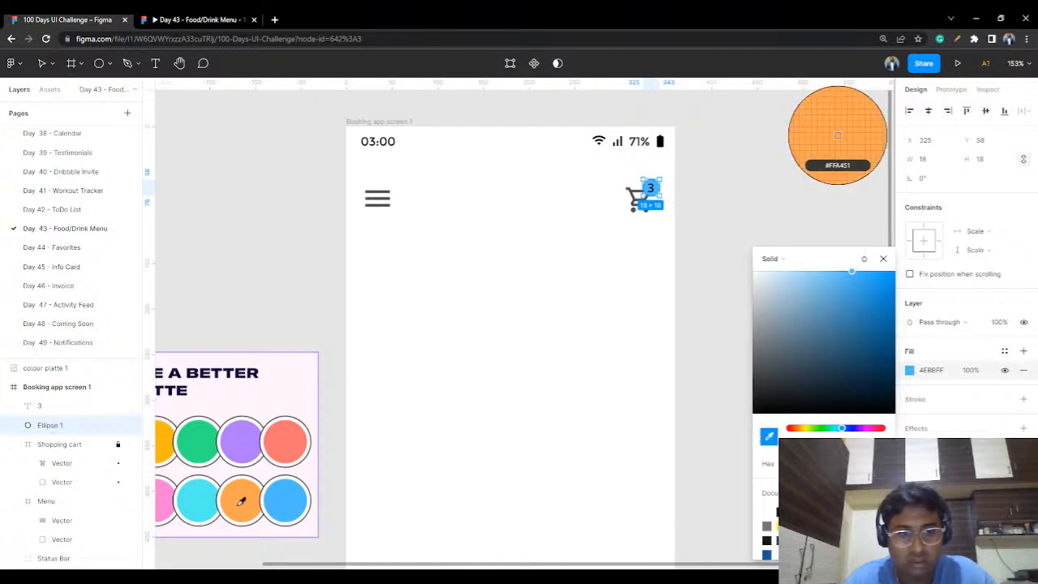
click(168, 432)
click(841, 242)
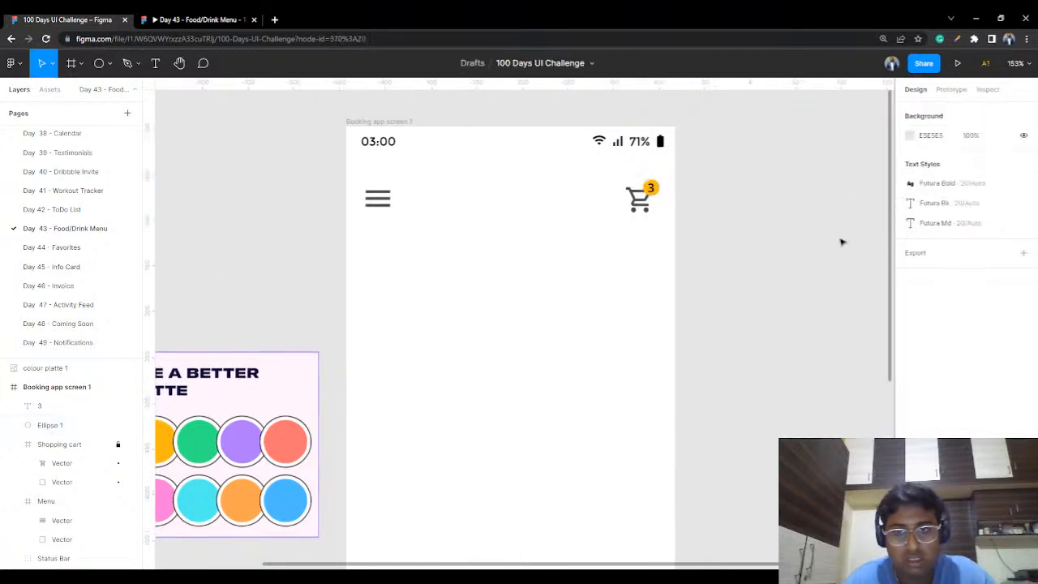
Step: Change the badge number 3's font weight to Bold
ctrl+scroll(660, 283, up, 3)
scroll(681, 296, up, 2)
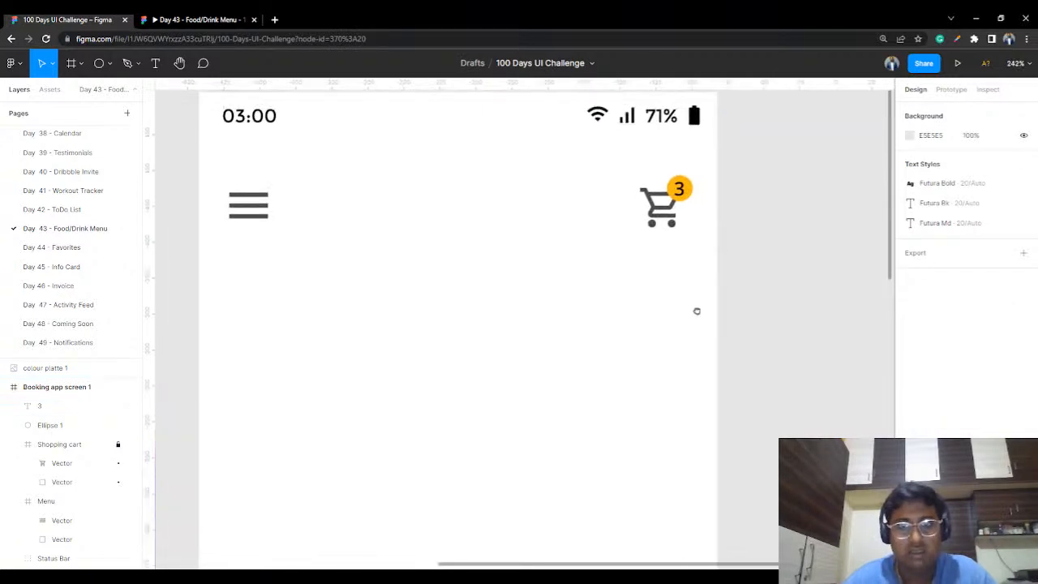
click(683, 203)
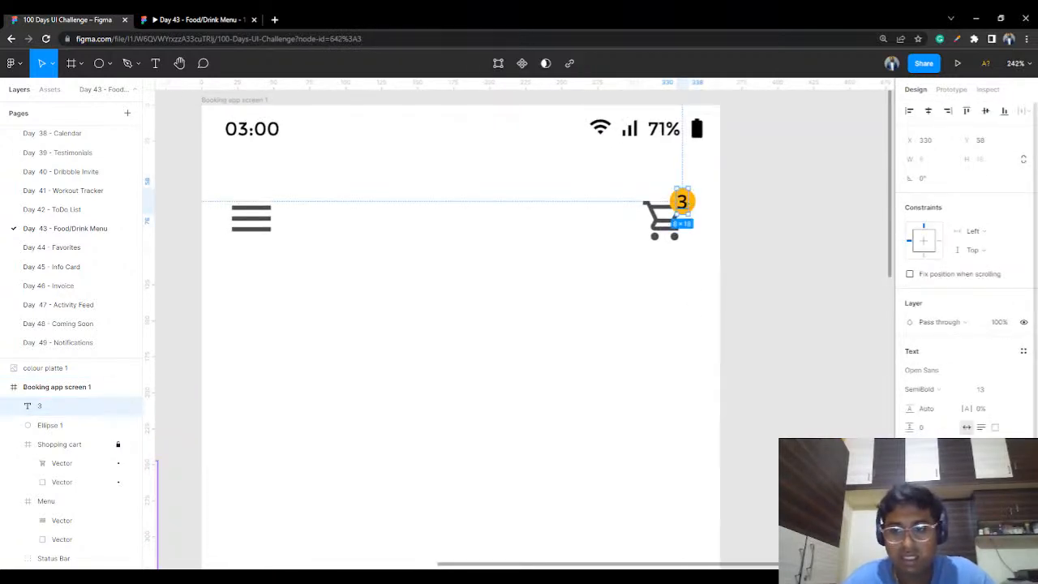
click(940, 395)
click(934, 352)
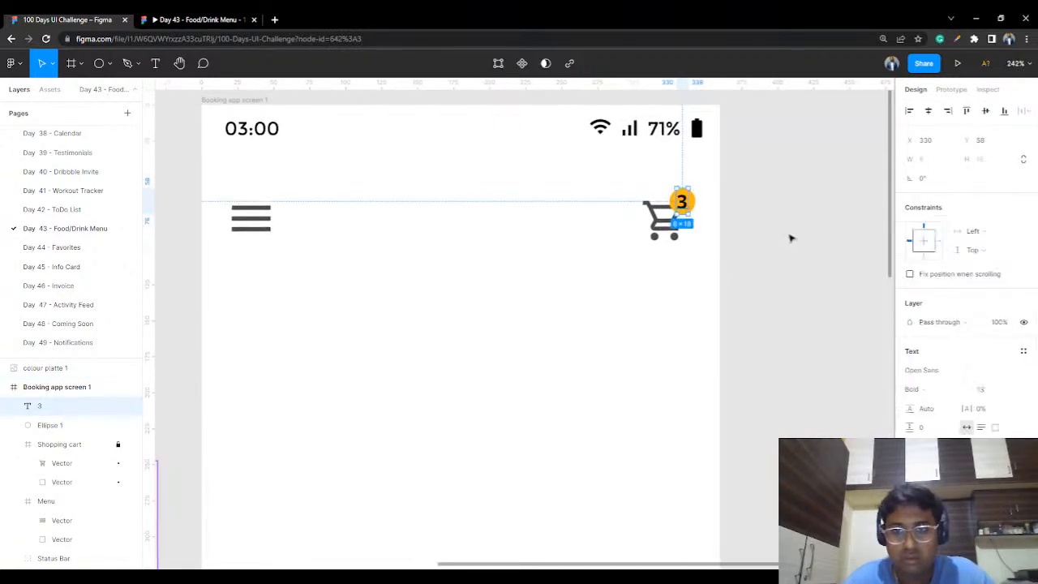
click(790, 236)
Step: Check the header with the cart badge in the prototype preview, and return to the design file
ctrl+scroll(407, 304, down, 4)
click(156, 19)
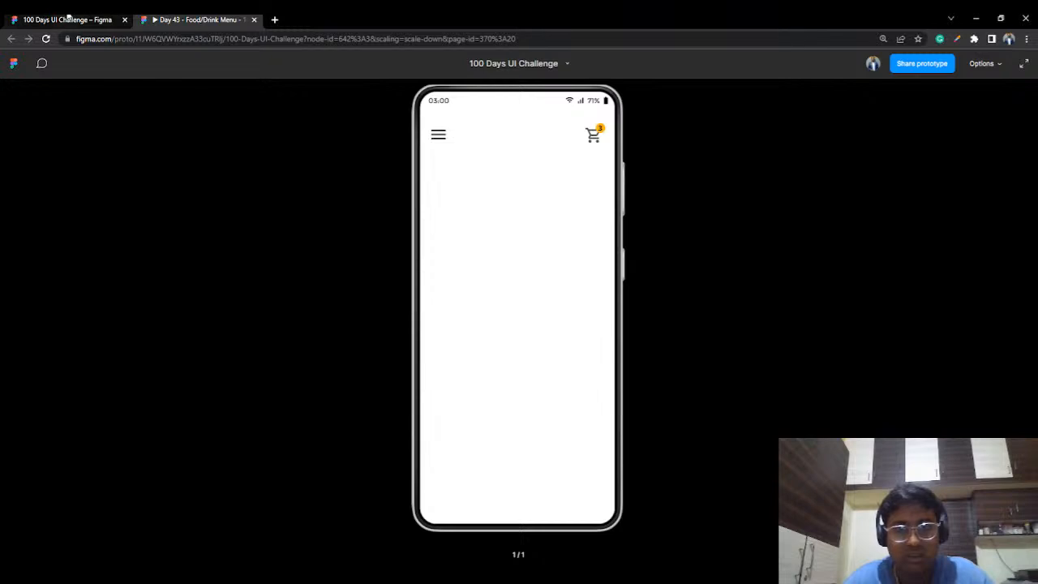
click(69, 18)
Step: Try nudging the menu icon, badge circle and number upward, and bring them back to their starting position
drag(554, 264, 304, 292)
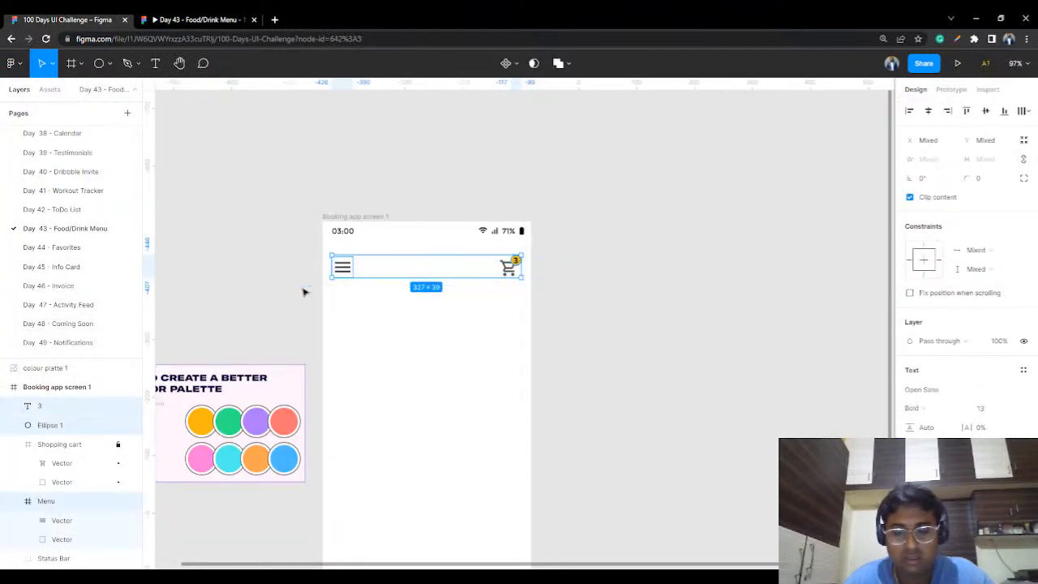
key(Up)
key(Up)
key(Up)
key(Up)
key(Up)
key(Up)
key(Up)
key(Up)
key(Down)
key(Down)
key(Down)
key(Down)
key(Down)
key(Down)
key(Down)
key(Down)
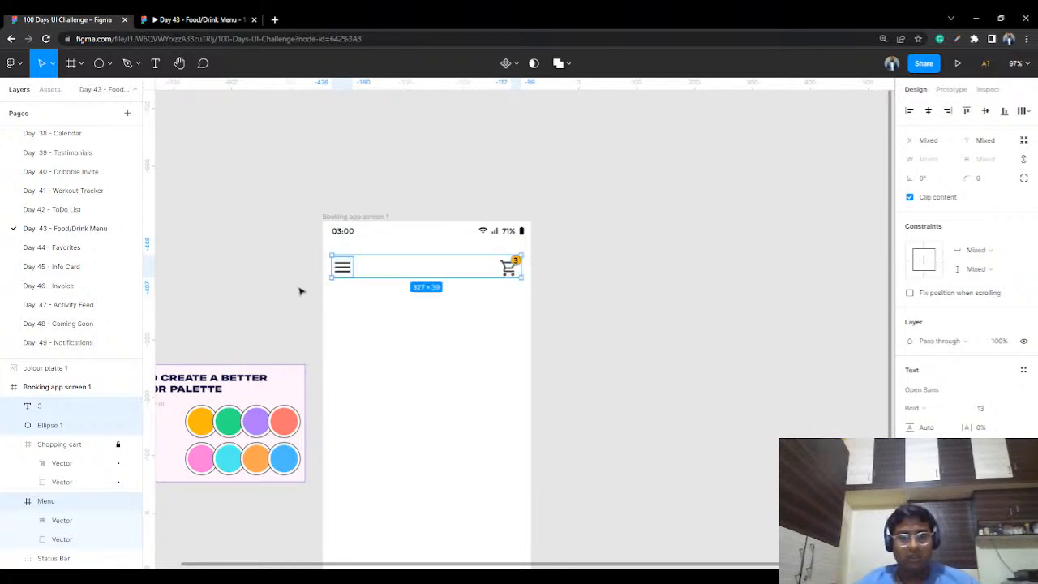
click(231, 243)
Step: Unlock the cart icon, group it with its badge circle and number, and name the group Shopping
click(111, 444)
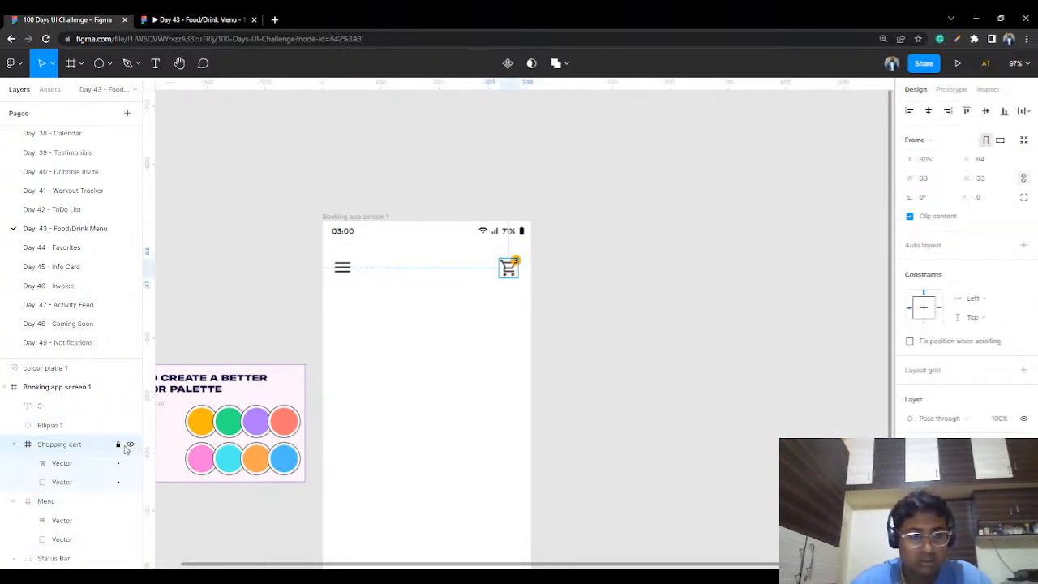
click(118, 445)
drag(591, 239, 483, 295)
key(ctrl+g)
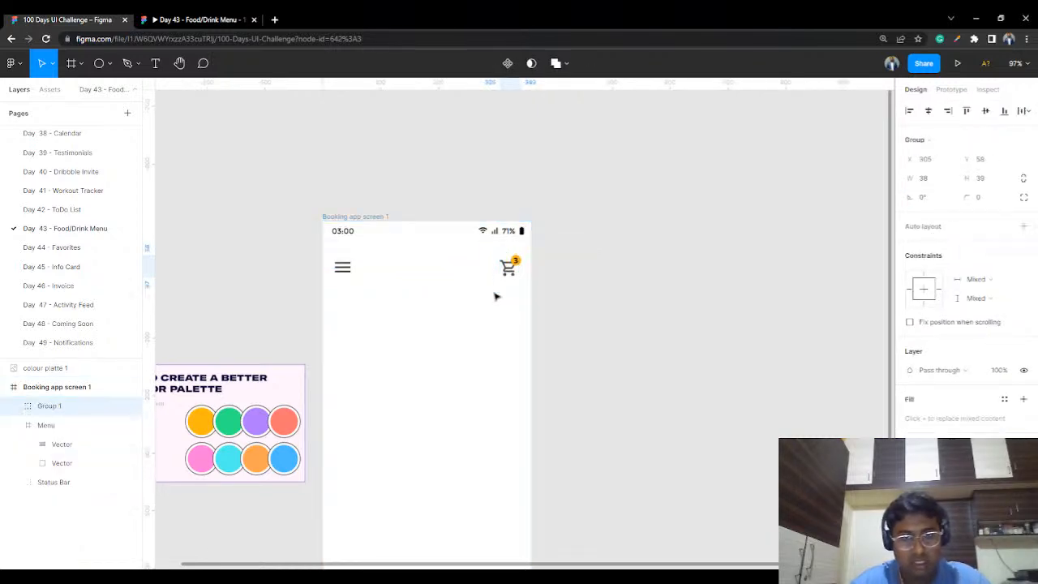
double_click(71, 408)
text(Shopping)
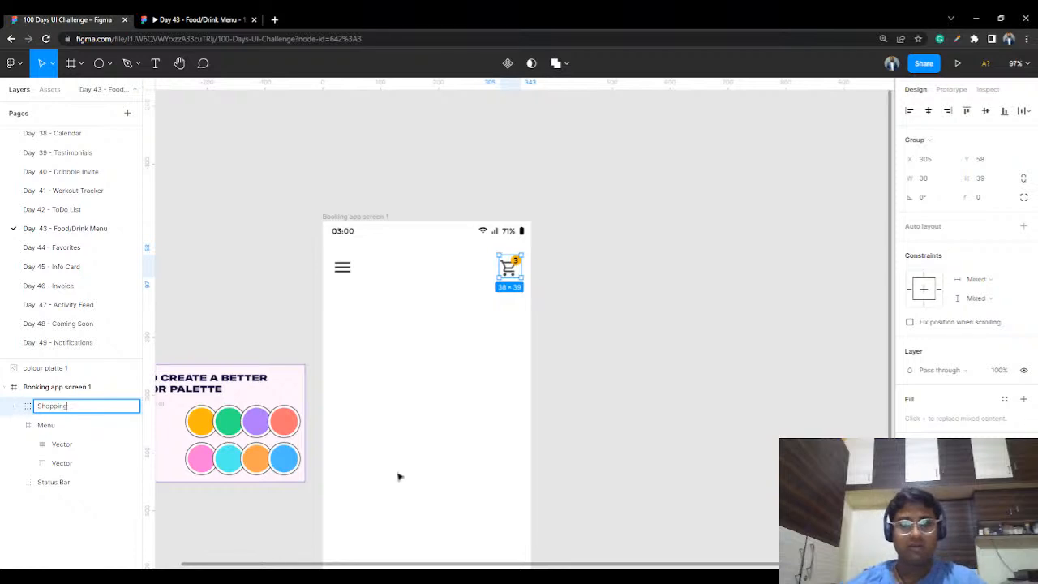
Step: Examine the header's menu icon and cart badge up close and in the prototype preview
scroll(499, 341, up, 3)
drag(452, 365, 533, 326)
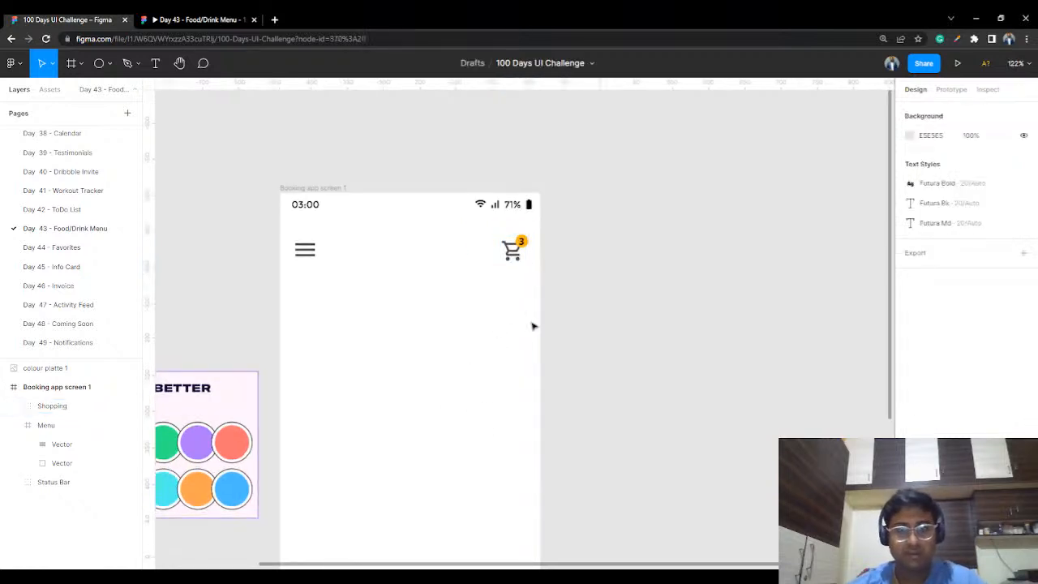
scroll(561, 328, up, 3)
drag(455, 329, 597, 343)
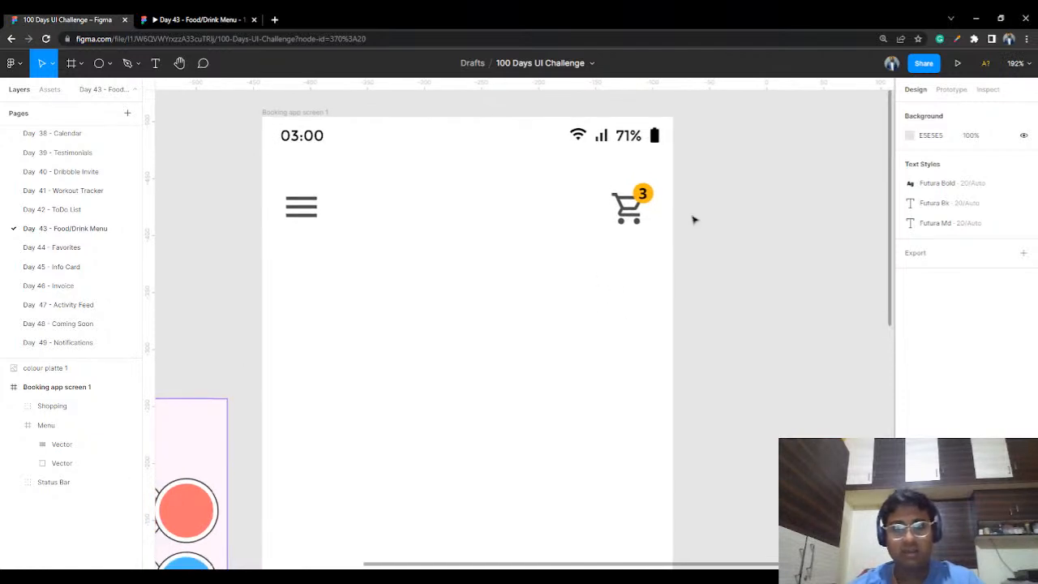
click(194, 19)
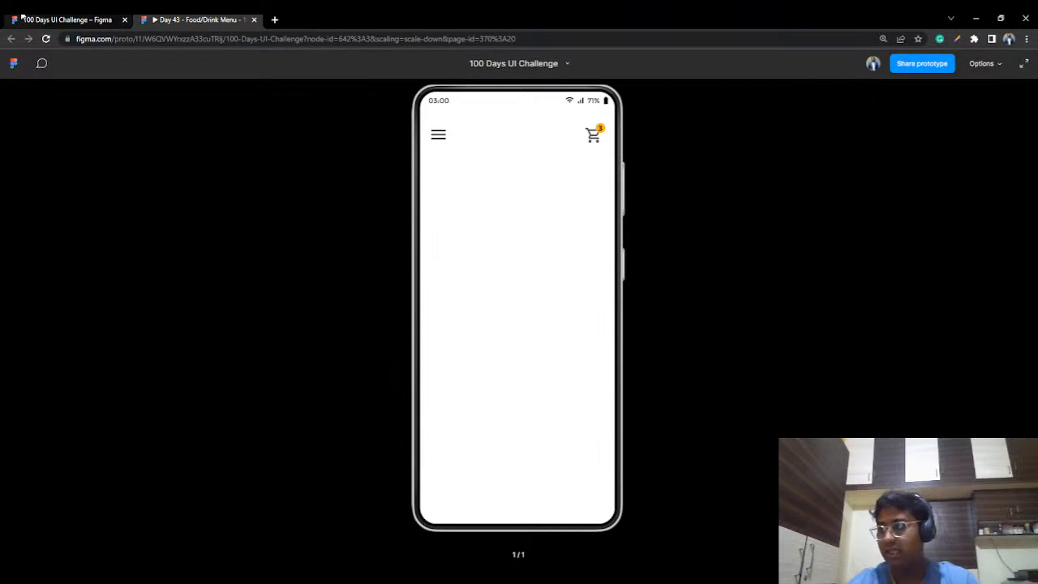
click(22, 18)
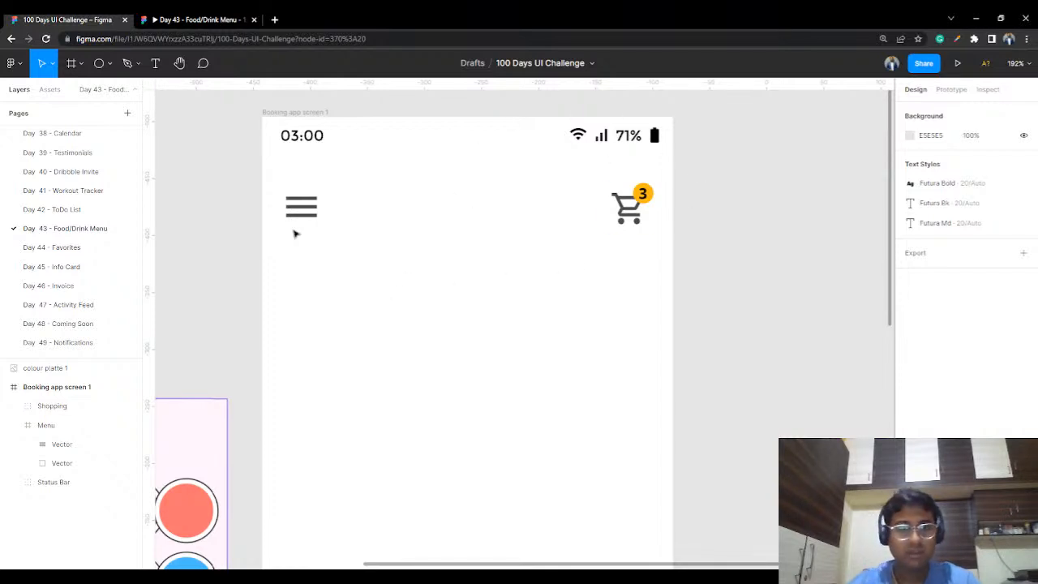
scroll(431, 335, down, 3)
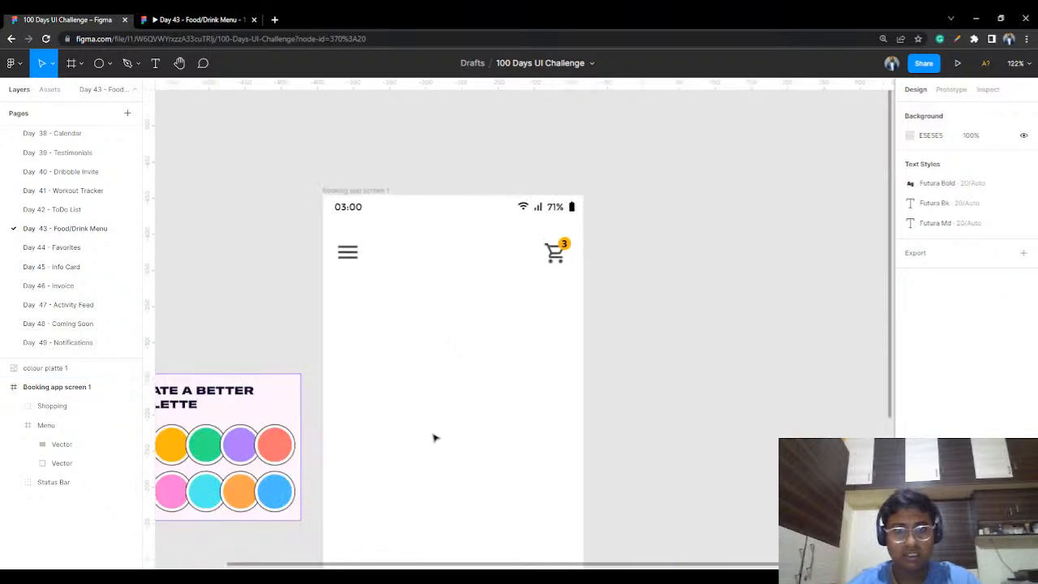
scroll(442, 340, down, 1)
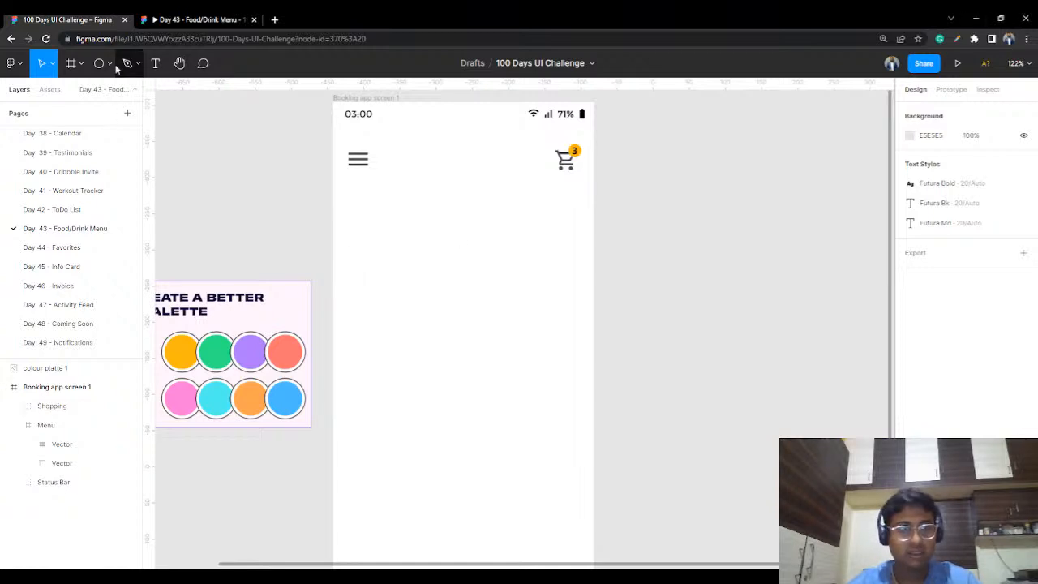
click(155, 63)
click(430, 239)
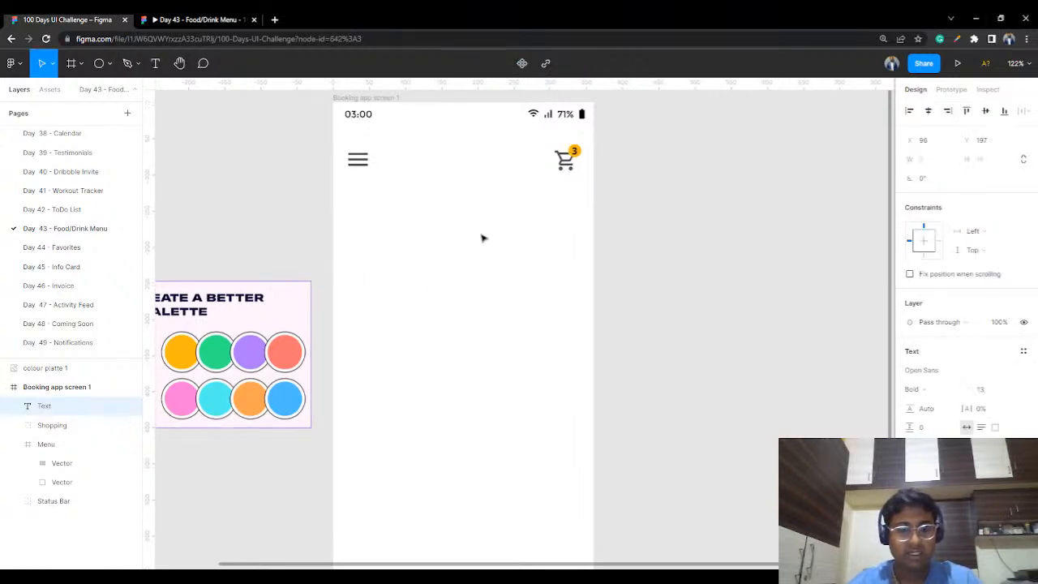
text(Menu)
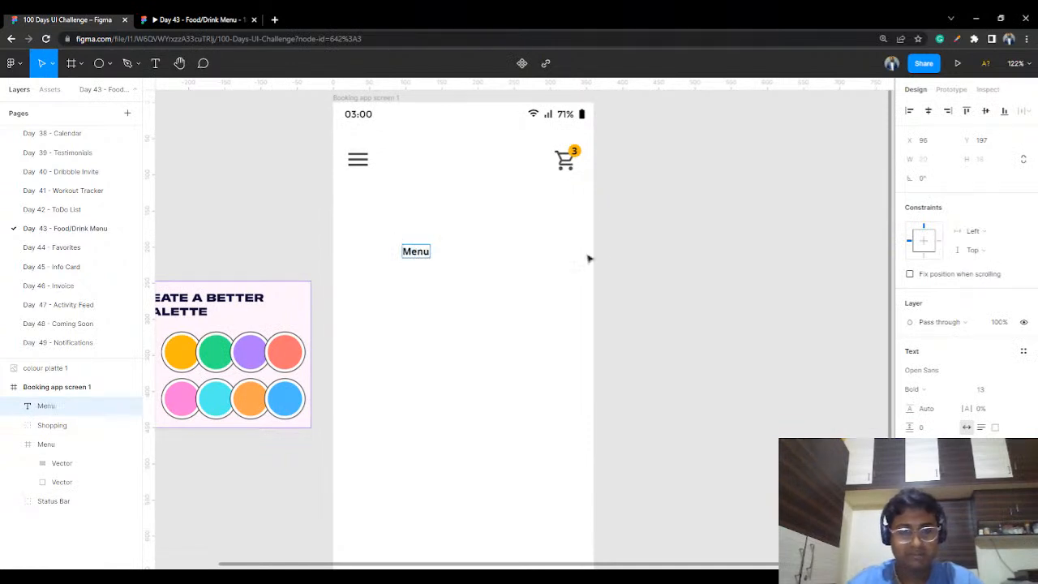
key(Escape)
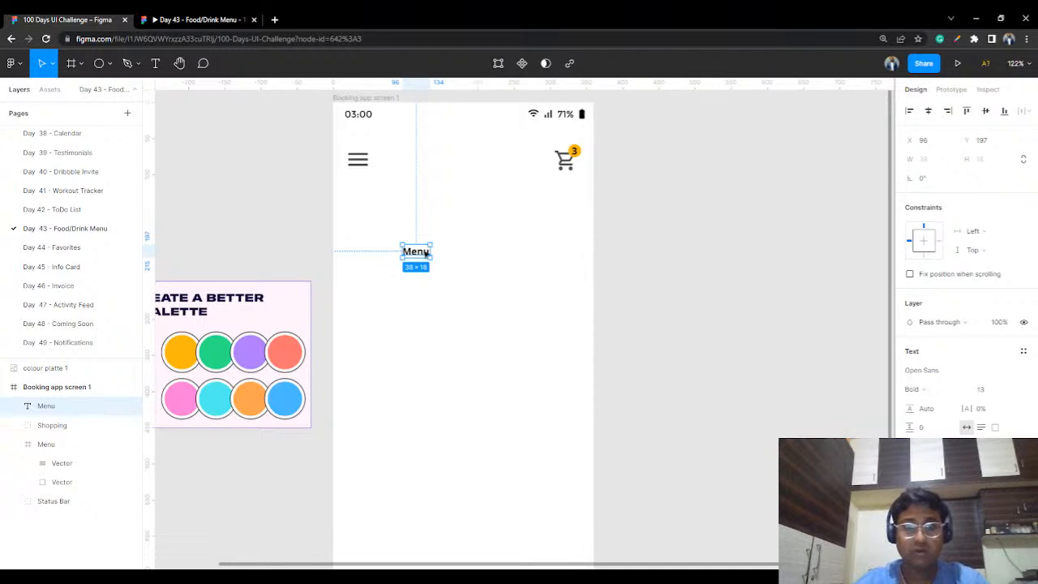
key(Delete)
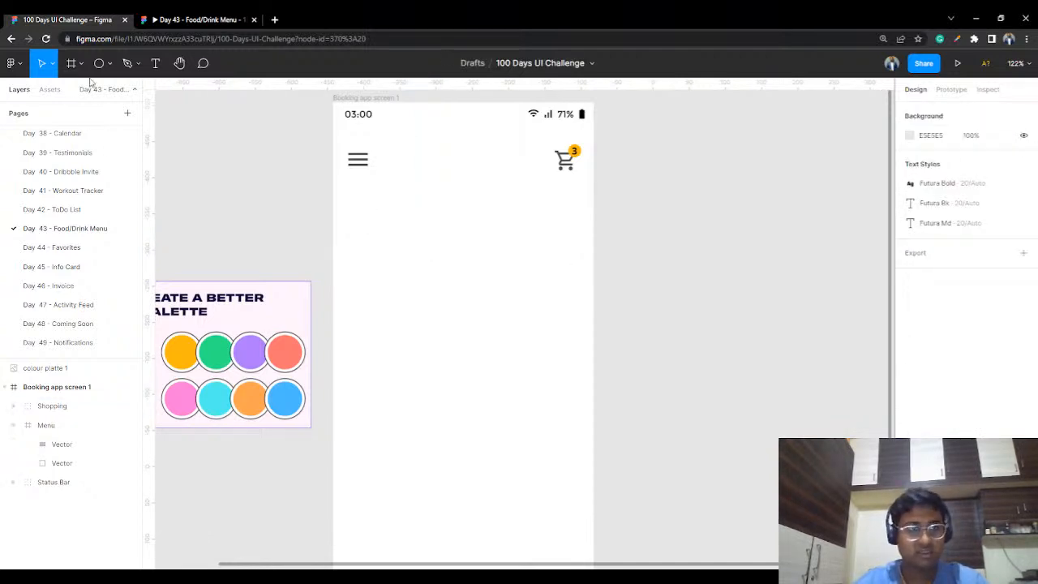
Step: Draw a rectangle about 305 × 41 below the header icons and give it a corner radius of 20
click(112, 67)
click(109, 91)
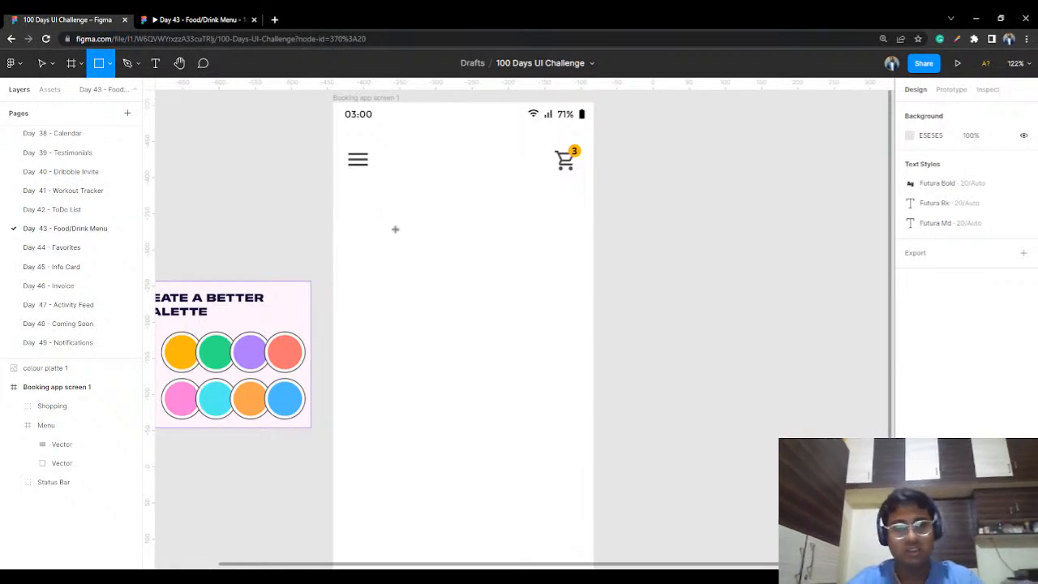
mouse_move(351, 195)
mouse_down()
mouse_move(405, 236)
mouse_move(572, 226)
mouse_move(548, 228)
mouse_up()
click(978, 176)
text(20)
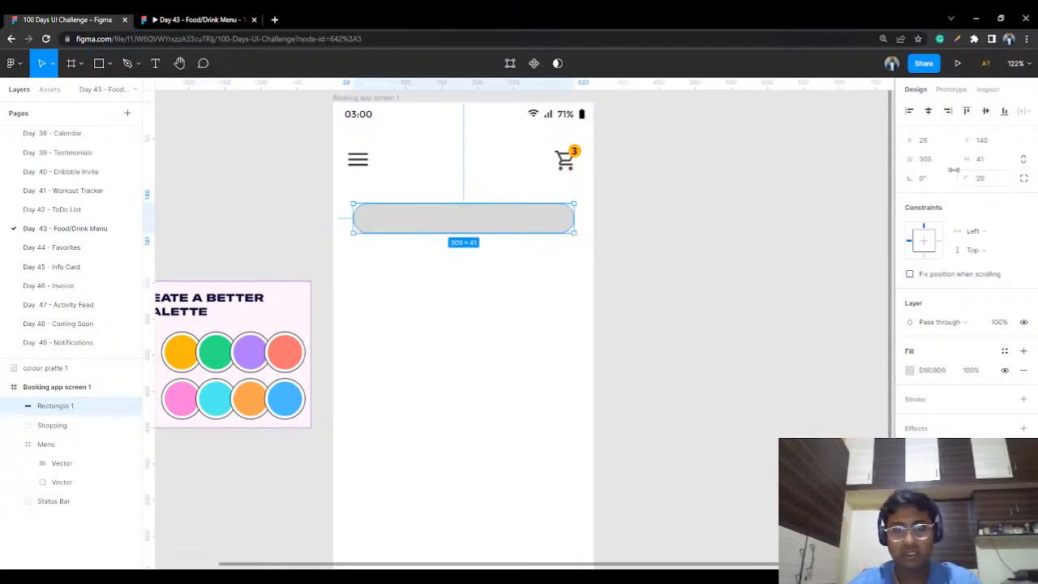
Step: Move the rounded bar down to about X 33, Y 162 and set its corner radius to 15
click(697, 206)
drag(472, 232, 471, 247)
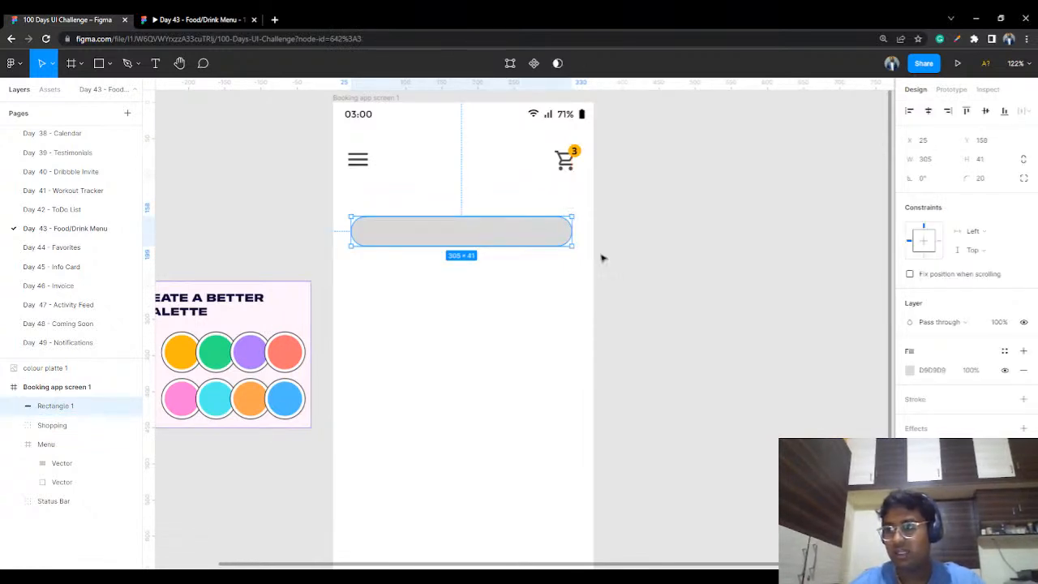
click(480, 241)
drag(533, 248, 535, 245)
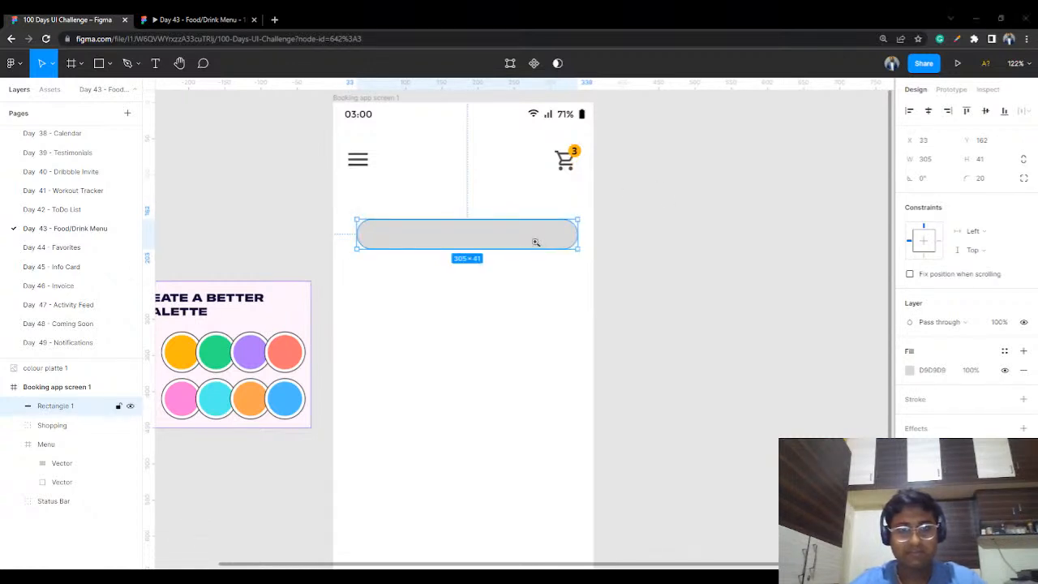
click(979, 179)
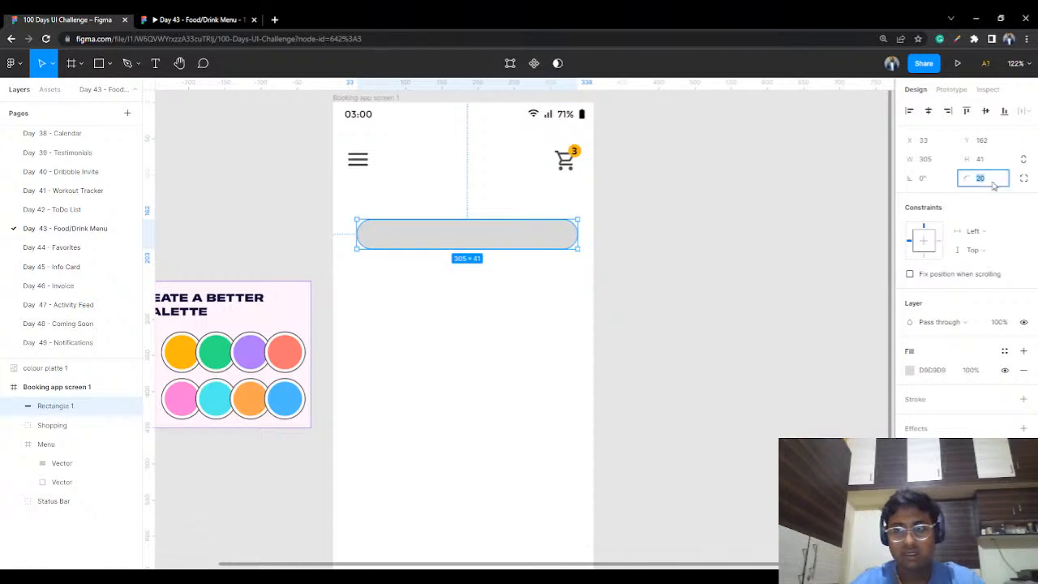
text(15)
key(Return)
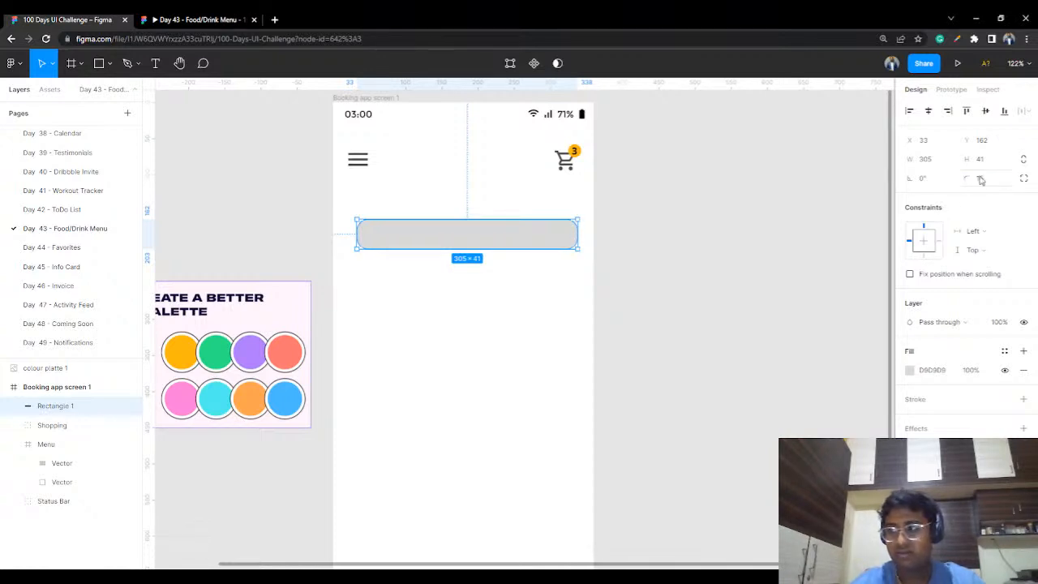
Step: Reposition the rounded bar to about X 28, Y 150 below the header icons
click(739, 245)
click(481, 234)
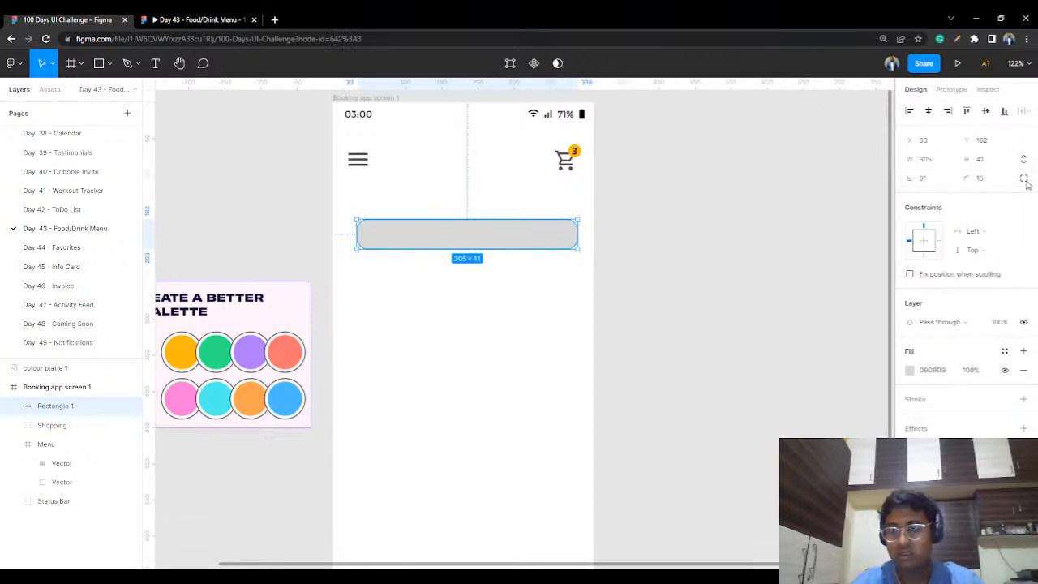
drag(561, 234, 559, 230)
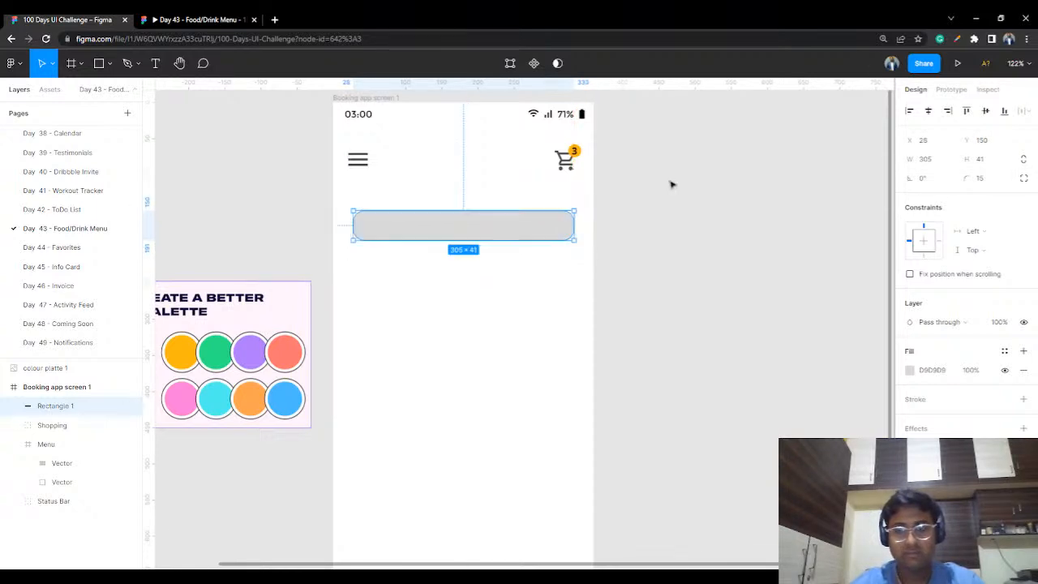
Step: Fill the rounded bar with a pale tint of the yellow-orange sampled from the colour palette image, about FFEFC9
click(909, 369)
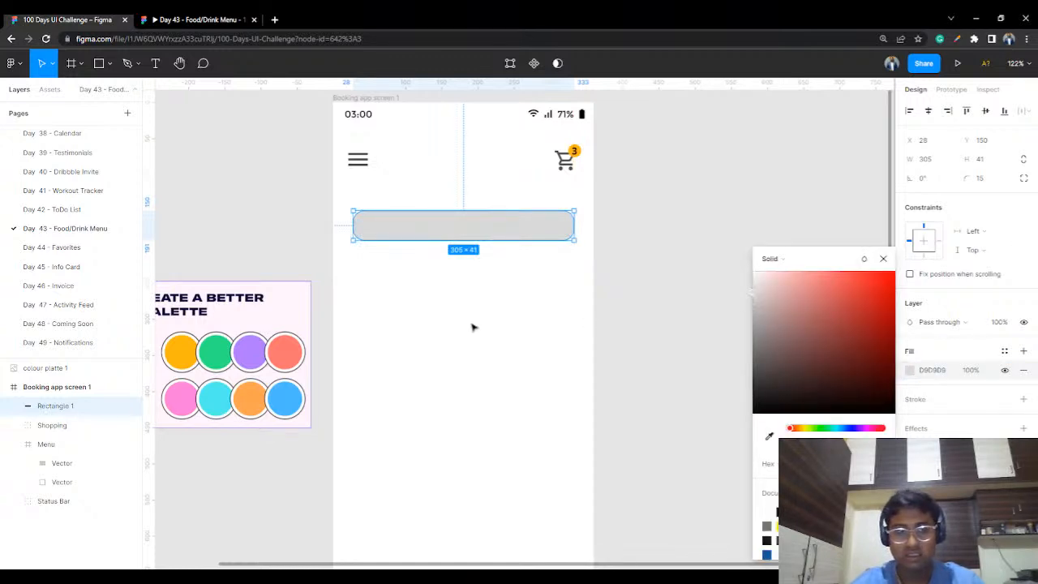
click(768, 436)
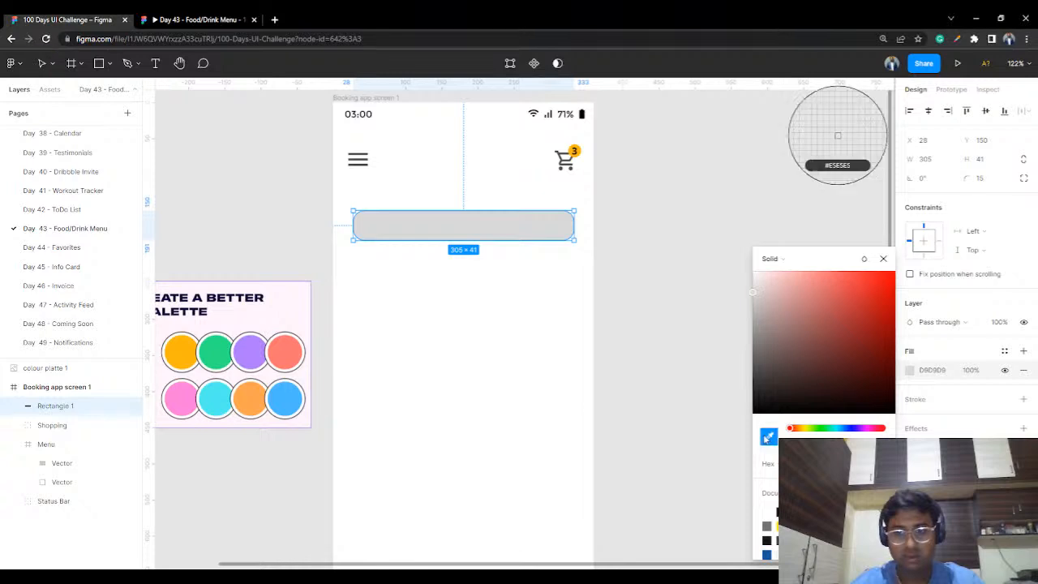
click(188, 346)
drag(839, 287, 785, 267)
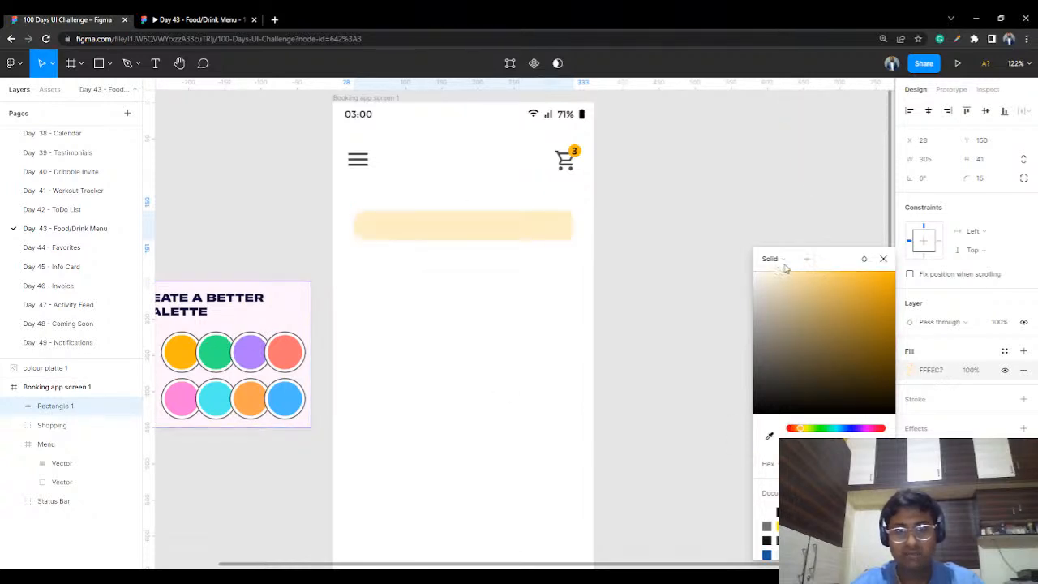
click(714, 182)
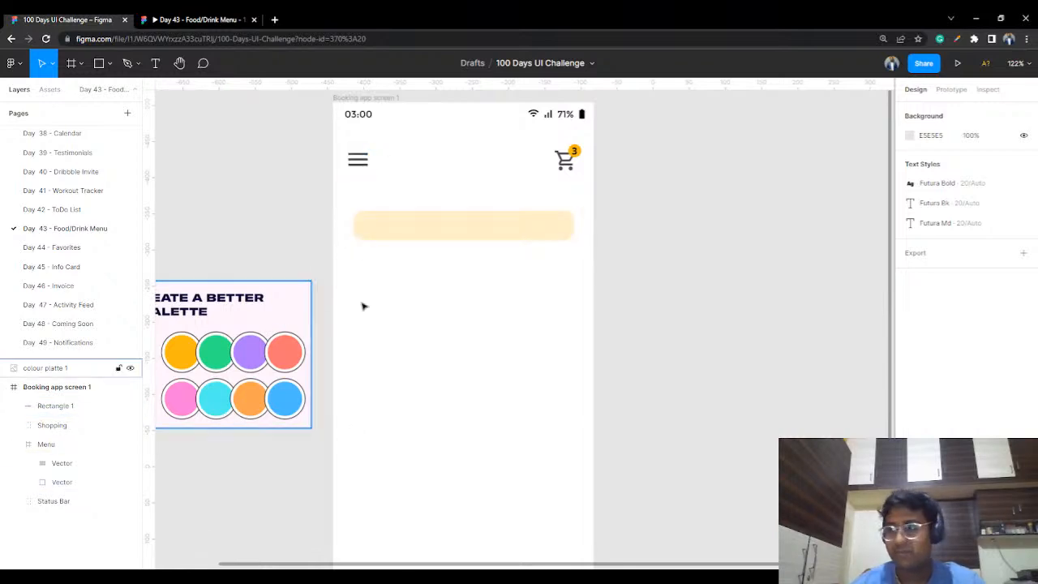
Step: Move the pale yellow bar up to Y 138, closer to the header icons
mouse_move(459, 225)
mouse_down()
mouse_move(444, 263)
mouse_move(449, 224)
mouse_up()
click(755, 189)
key(Escape)
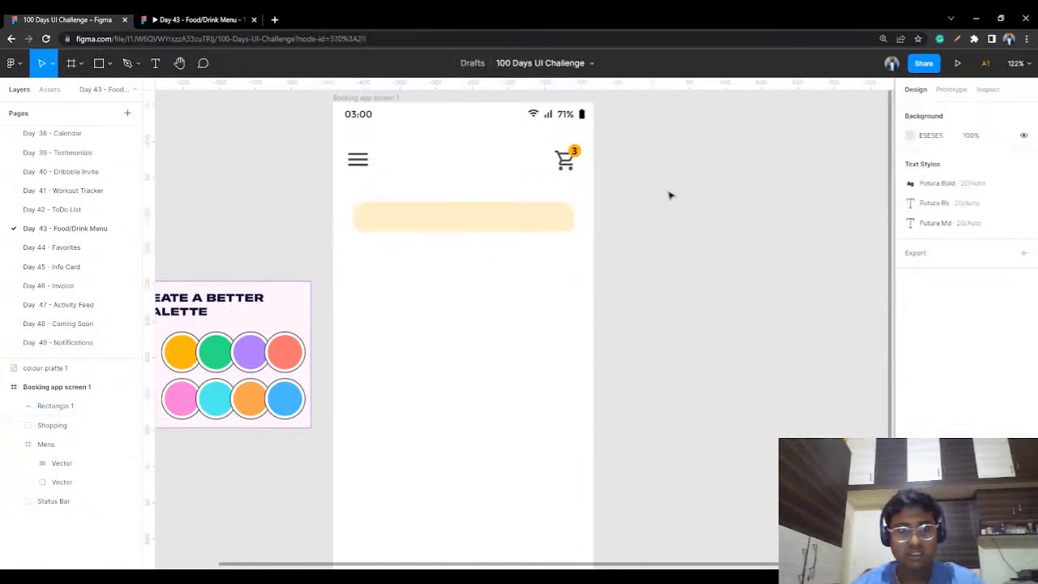
Step: Add the text "Search..." below the bar and set its font weight to Regular
key(t)
click(402, 299)
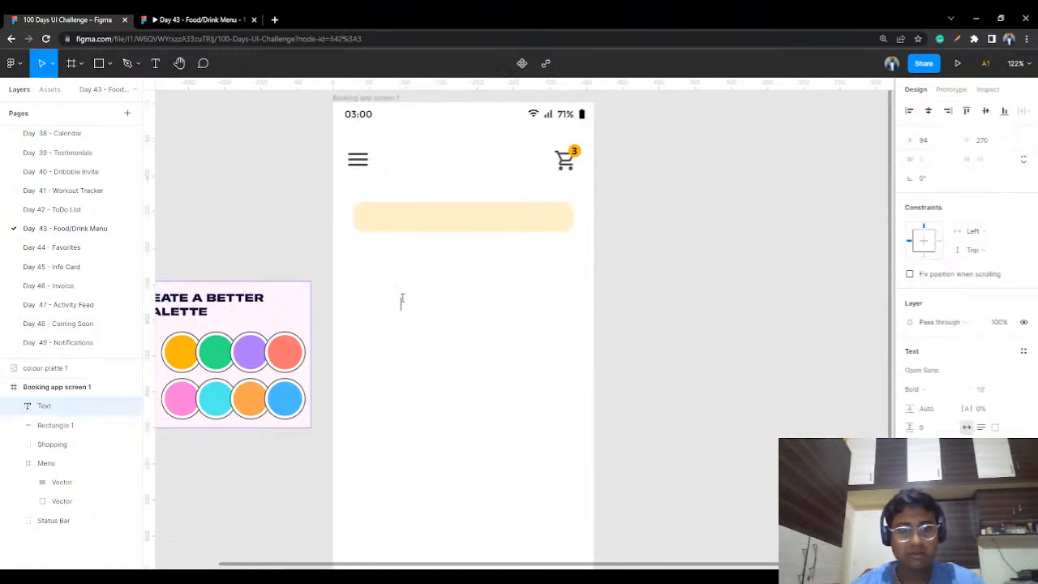
text(Search)
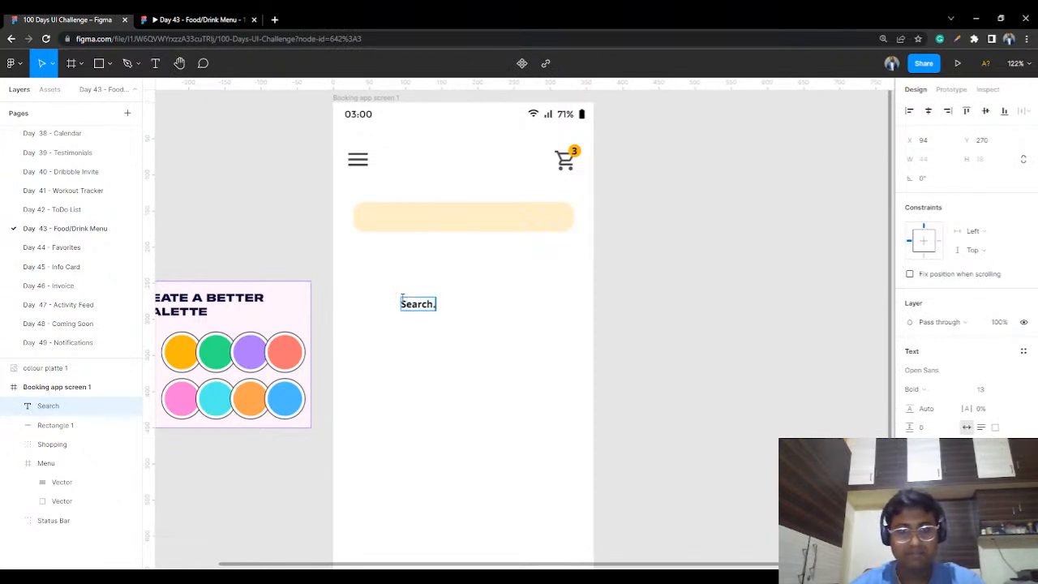
text(...)
key(Escape)
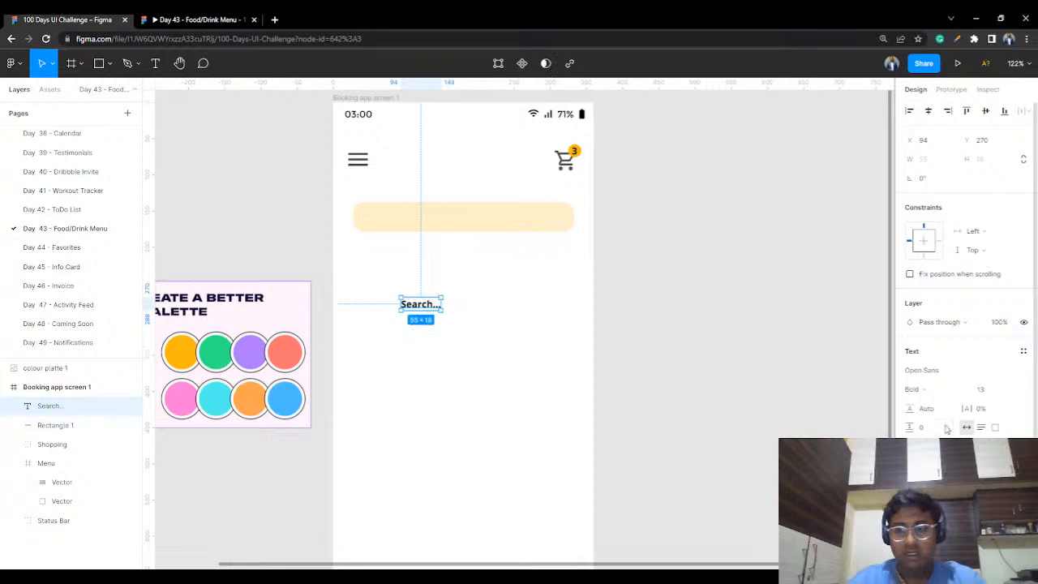
click(929, 393)
click(932, 325)
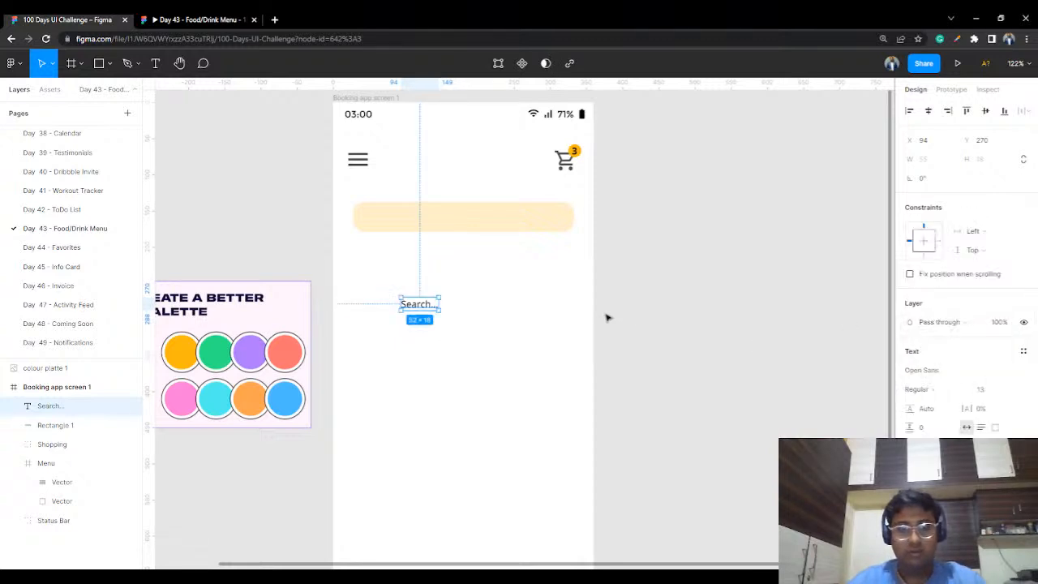
click(697, 274)
Step: Place the search text inside the bar near its left end and change its wording to "Burger,Fries....."
drag(410, 306, 377, 222)
double_click(376, 221)
text(Burg)
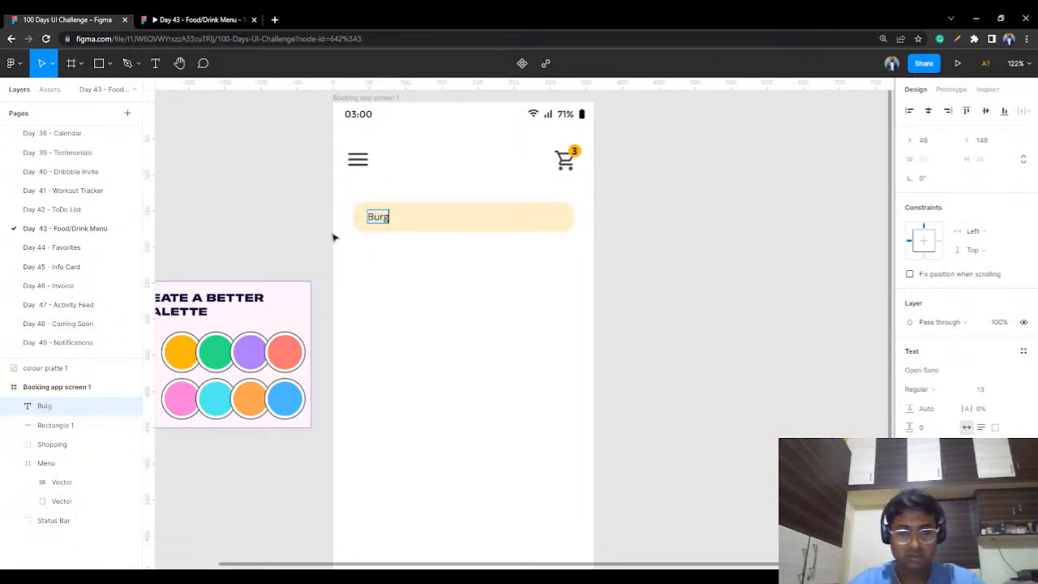
text(er,Fries)
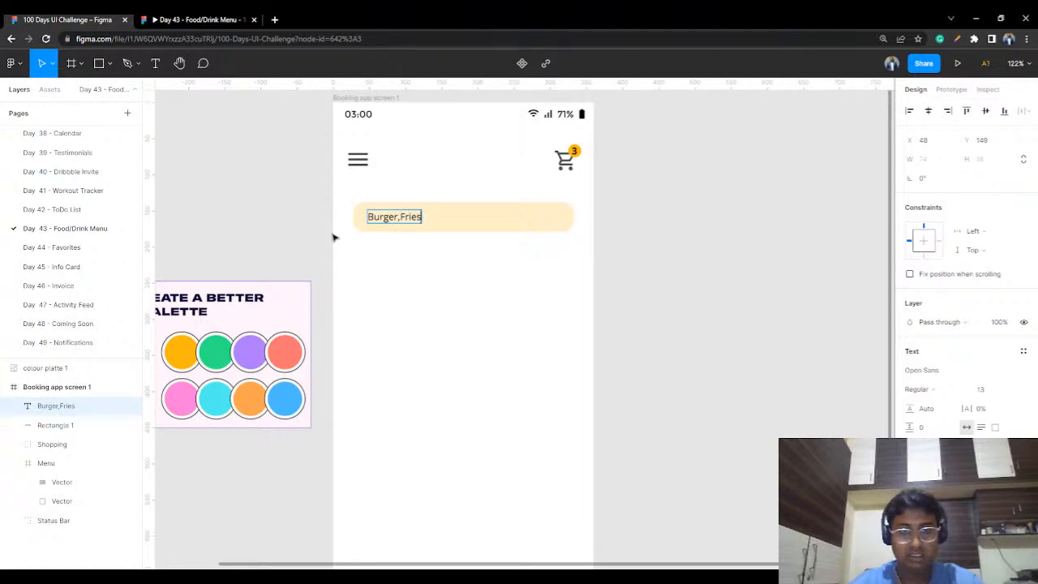
text(....)
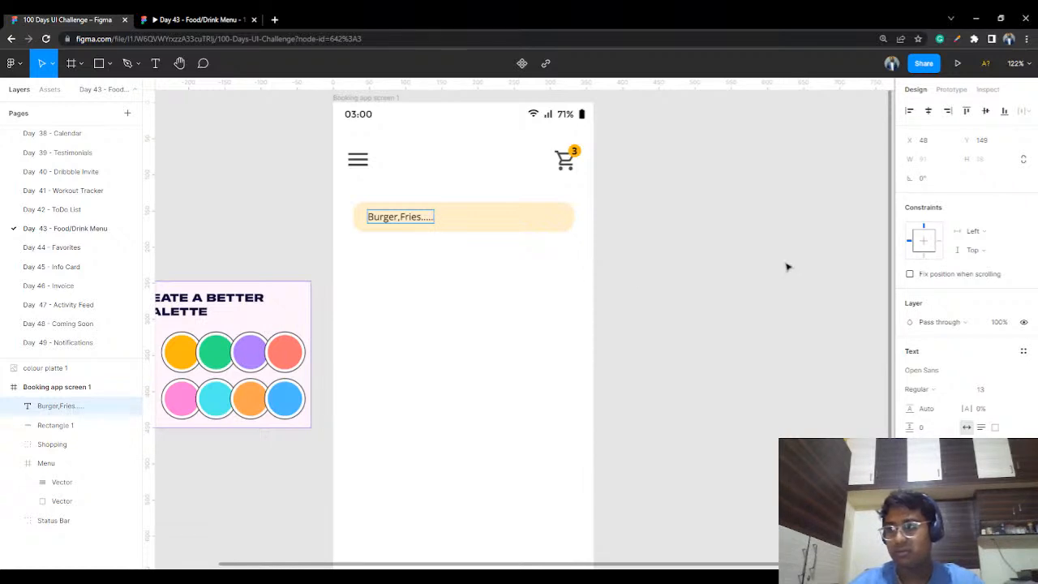
key(Escape)
key(Escape)
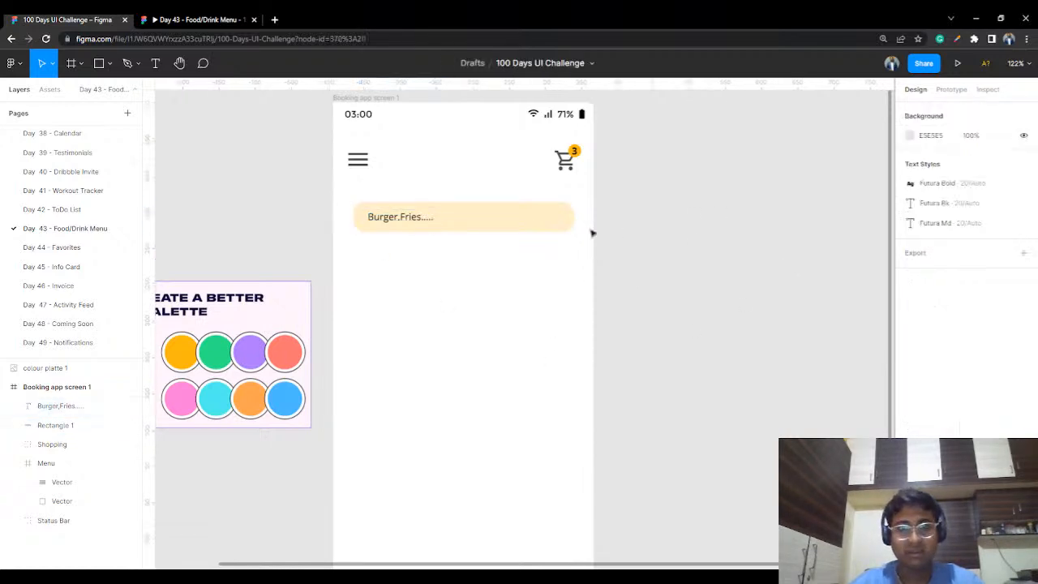
Step: Lighten the search bar's fill to FDEFD0
click(500, 219)
click(909, 371)
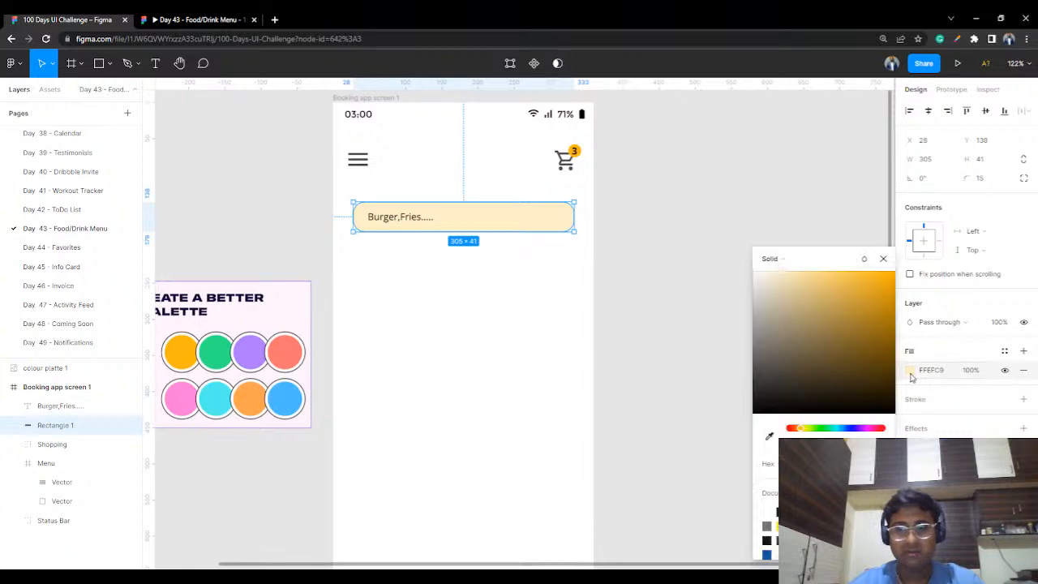
drag(780, 272, 777, 273)
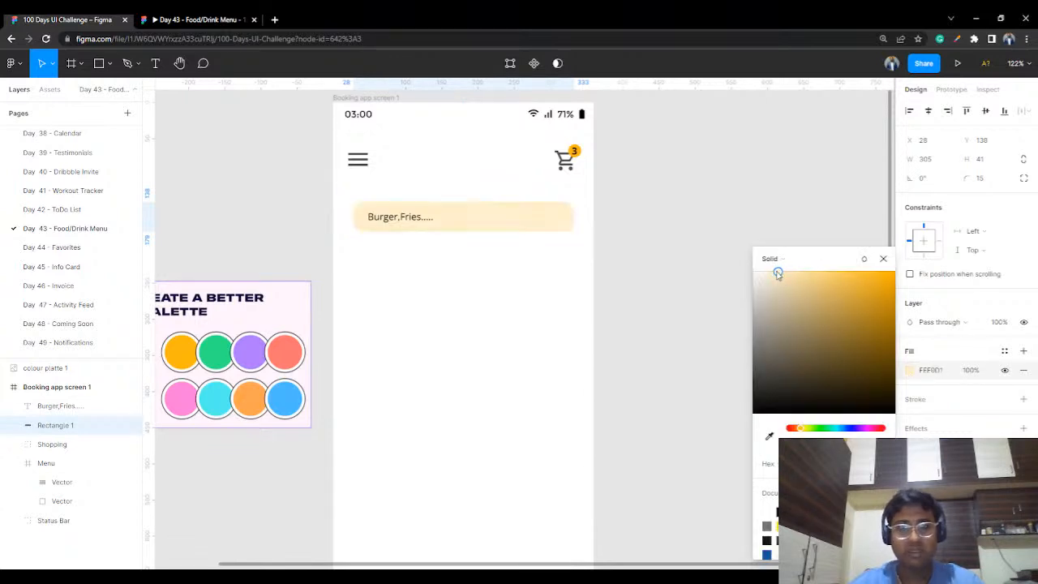
click(776, 187)
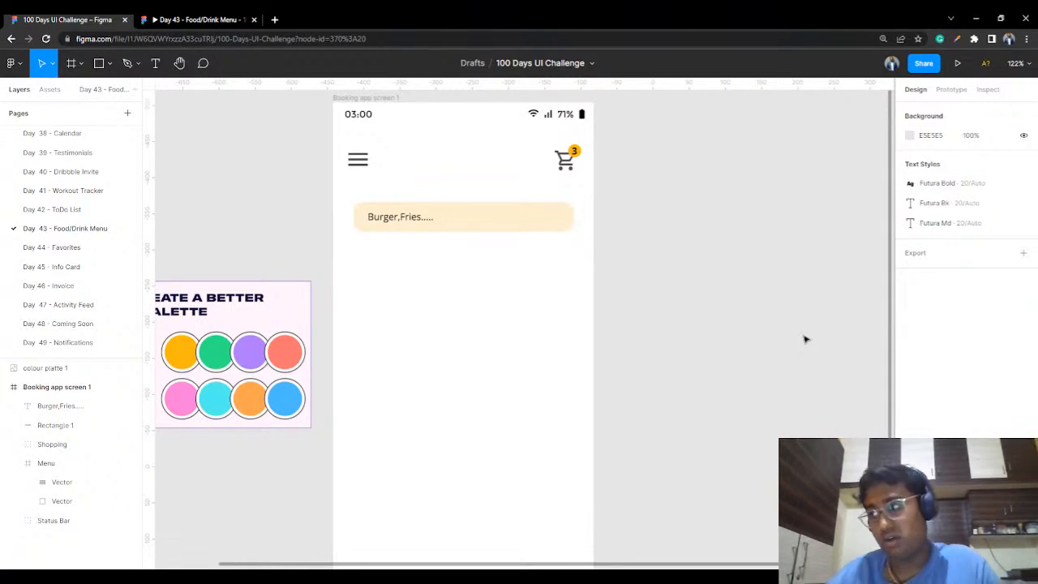
Step: Recolour the "Burger,Fries....." placeholder text to a softer grey
click(430, 216)
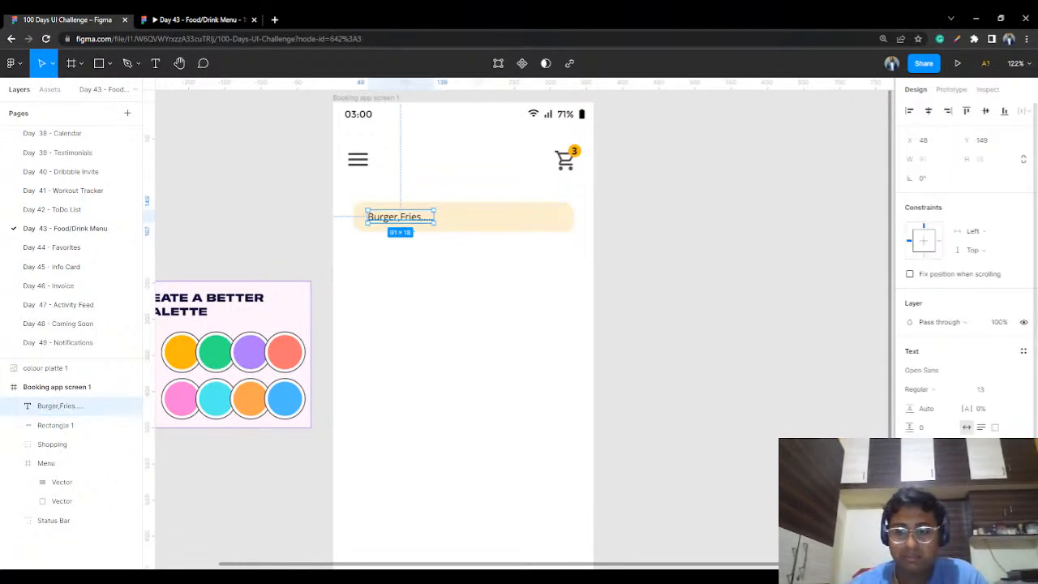
click(911, 496)
drag(776, 331, 713, 360)
click(704, 162)
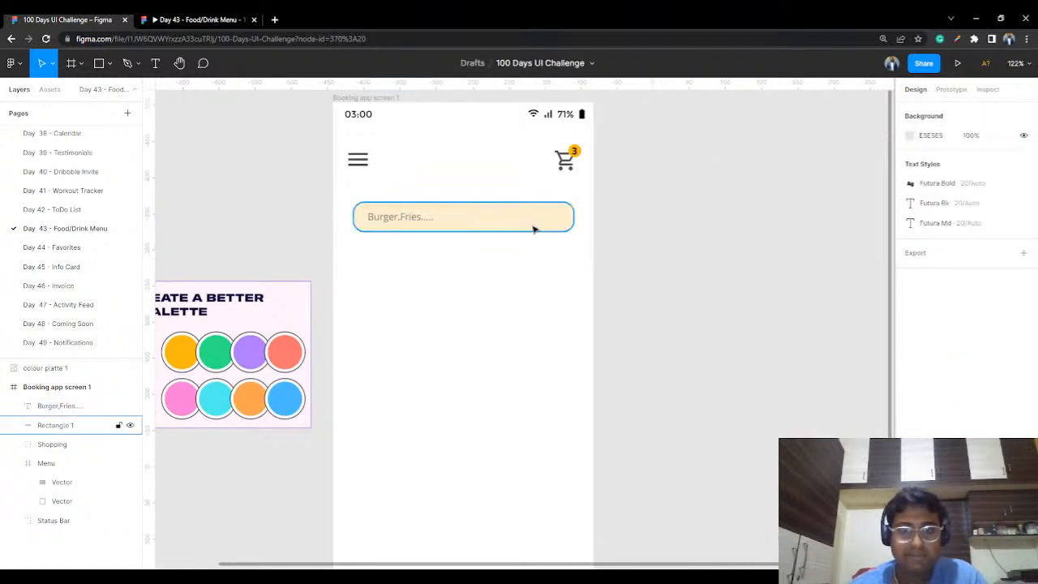
Step: Add a drop shadow effect to the search bar and nudge the shadow's horizontal offset
click(533, 227)
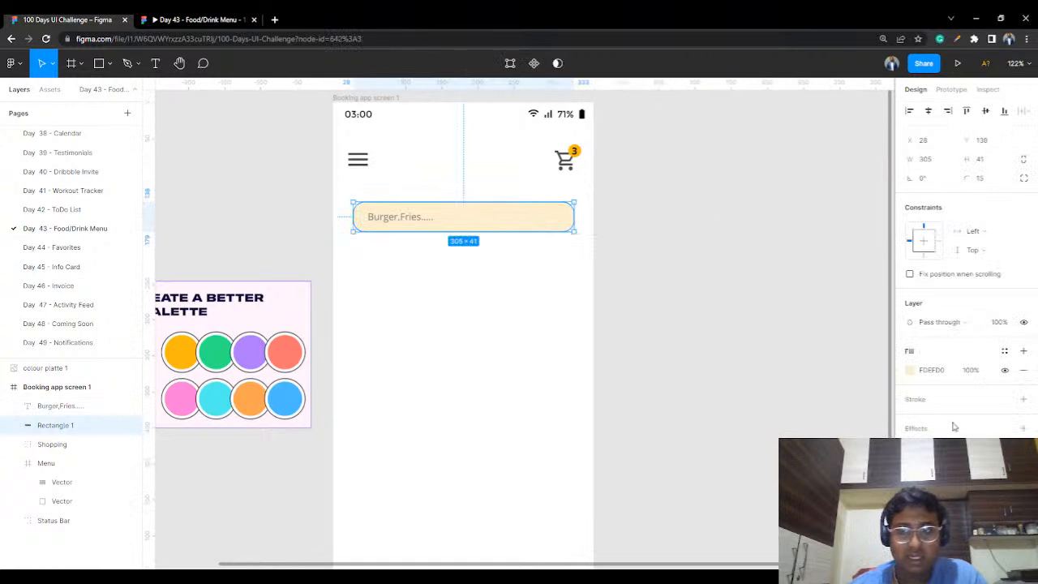
click(1023, 428)
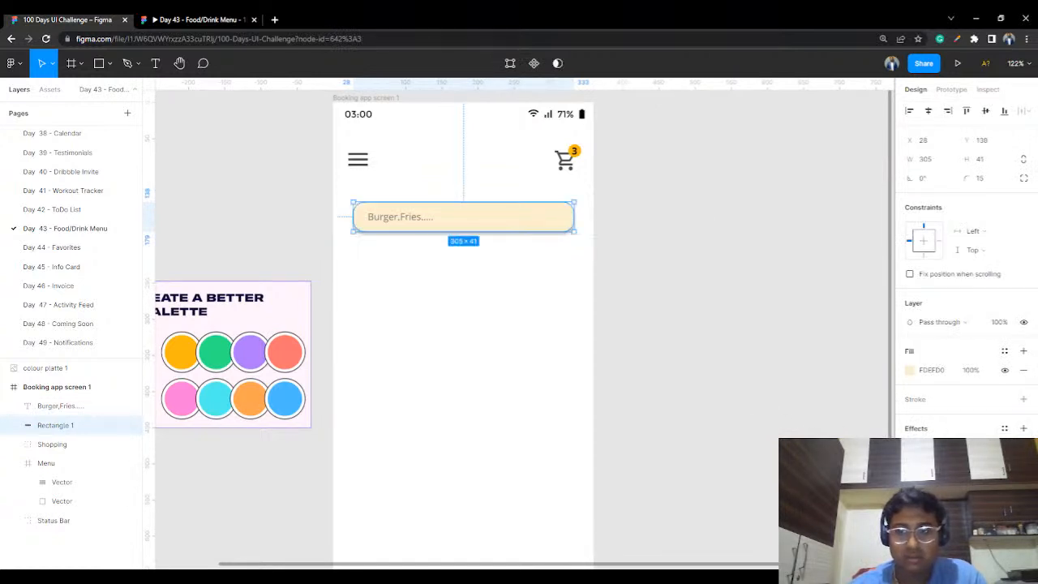
click(910, 449)
key(Up)
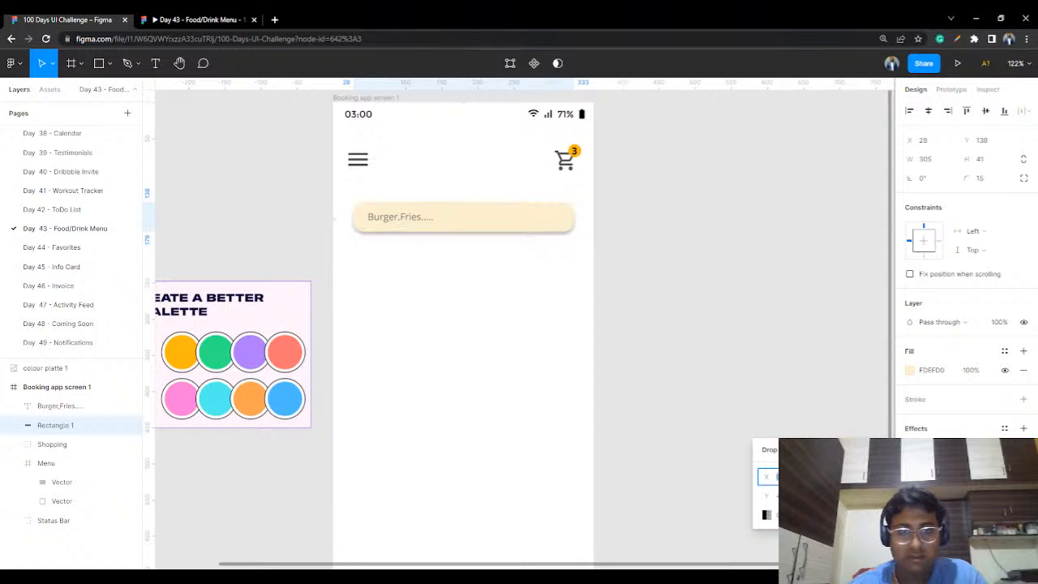
Step: Reduce the vertical offset of the search bar's drop shadow and make the shadow fainter
click(767, 496)
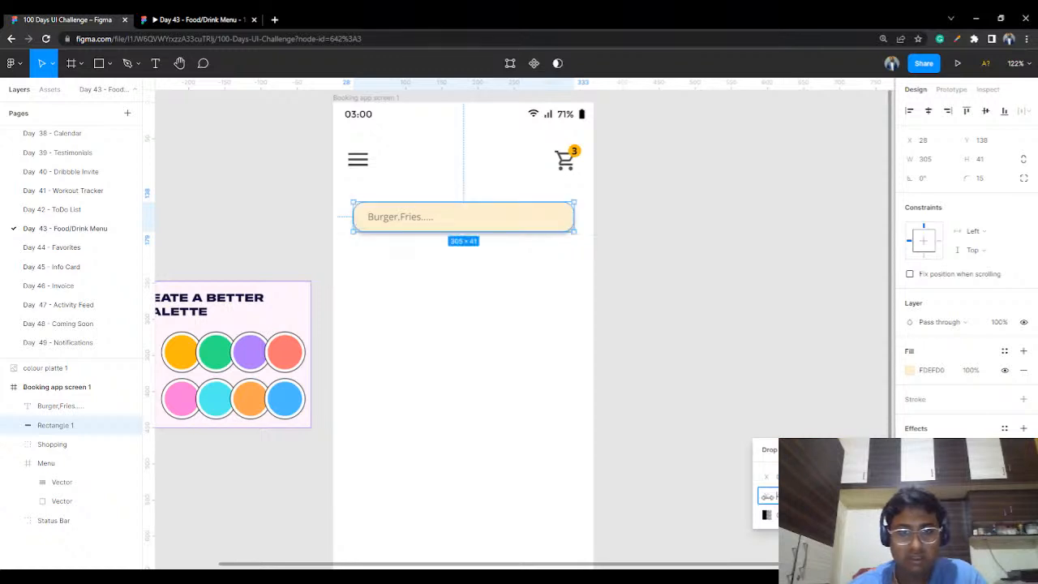
key(Up)
key(Up)
key(Up)
key(Up)
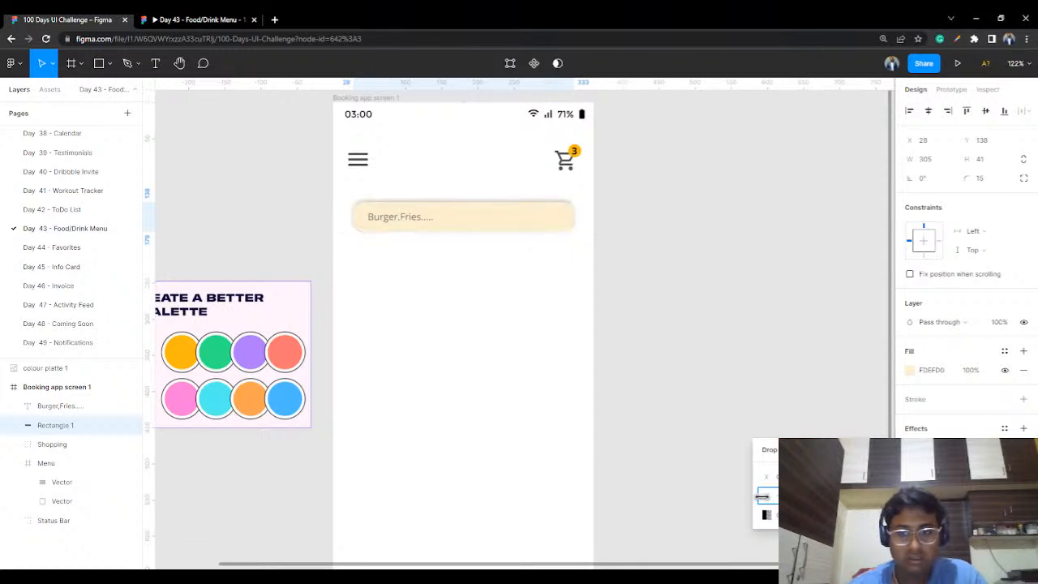
drag(765, 496, 770, 496)
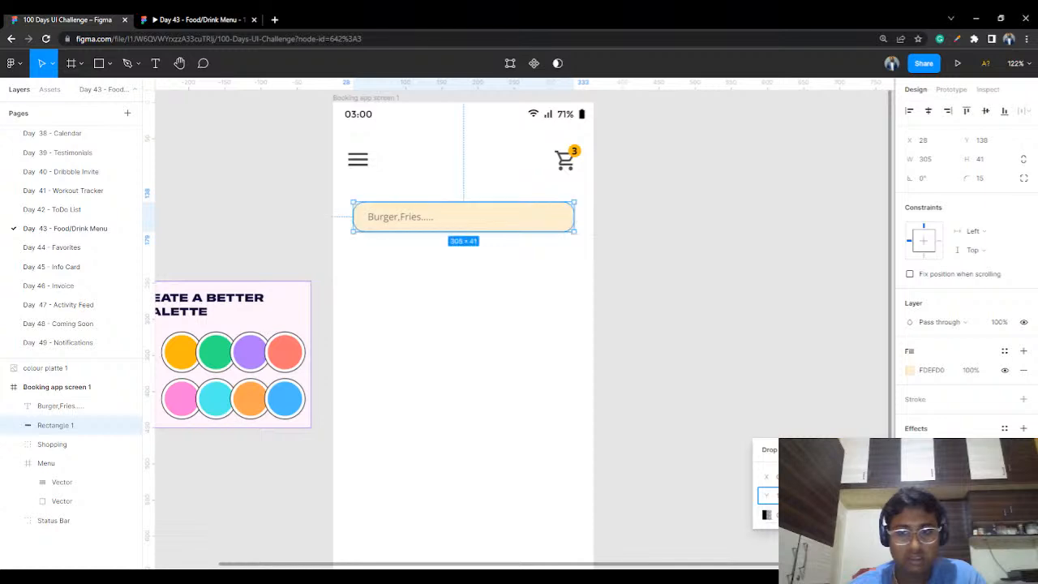
click(825, 515)
key(Return)
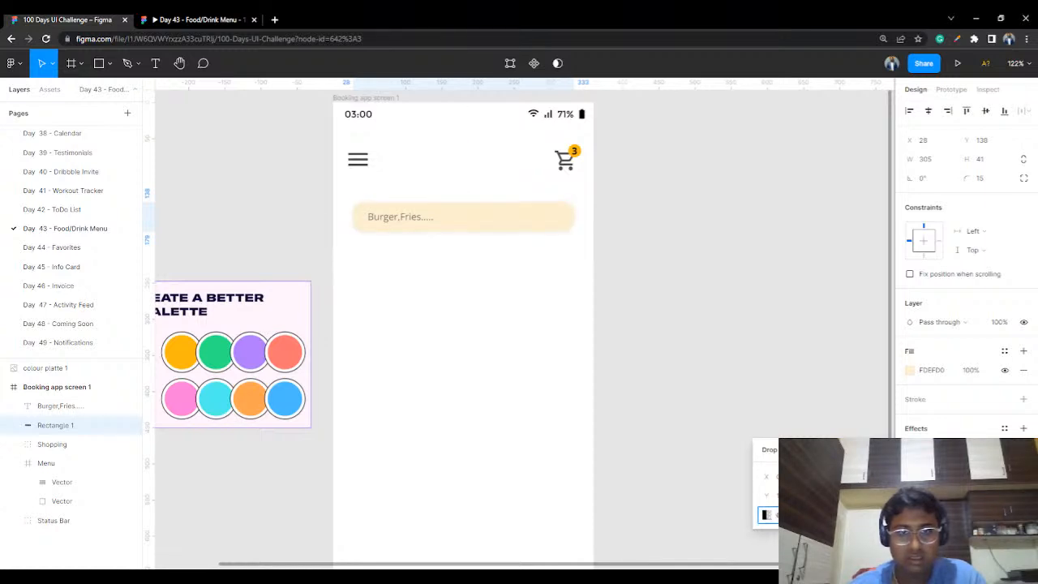
click(736, 234)
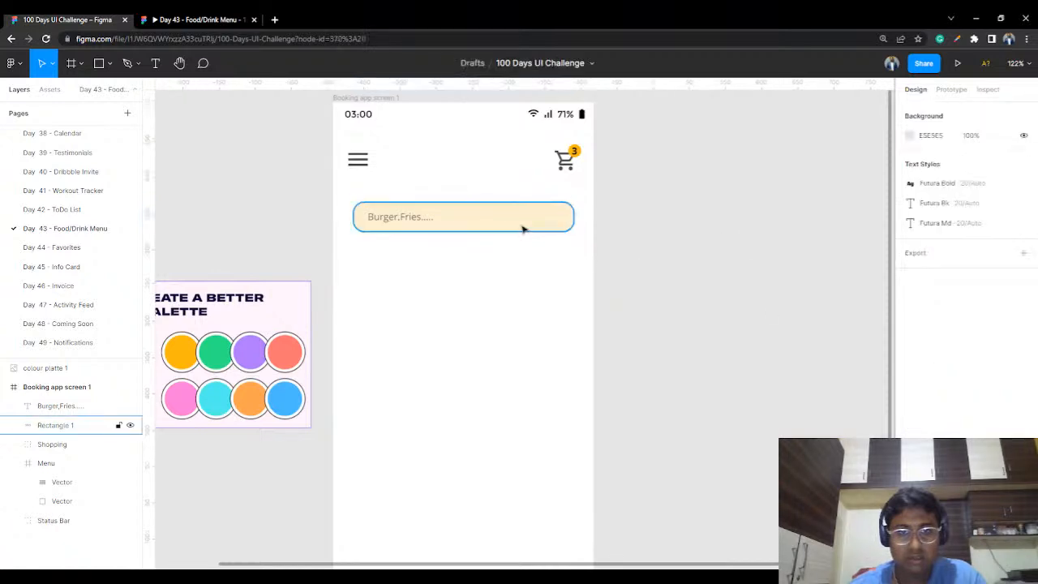
Step: Change the search bar's fill to white, FFFFFF
click(524, 228)
click(909, 371)
drag(821, 350, 724, 263)
click(773, 199)
Step: Fine-tune the white search bar's drop shadow to a subtle, soft grey edge all around the bar
scroll(493, 297, up, 3)
click(544, 252)
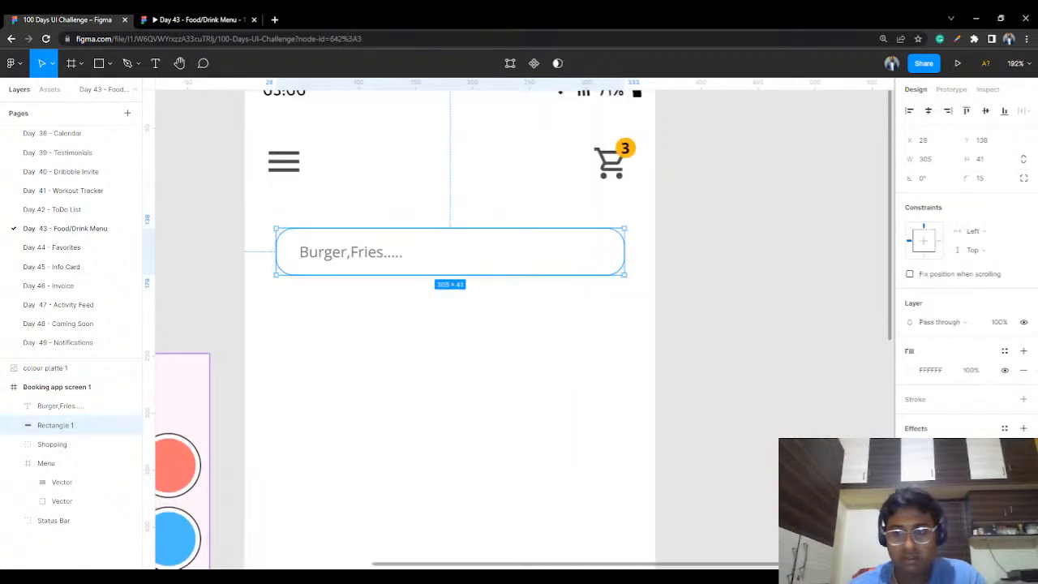
click(910, 447)
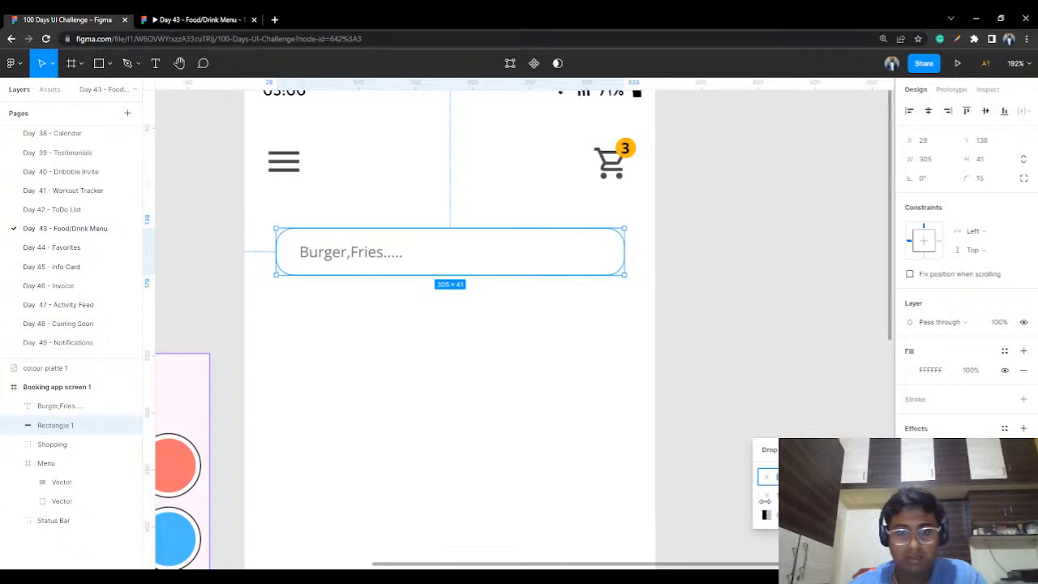
key(Up)
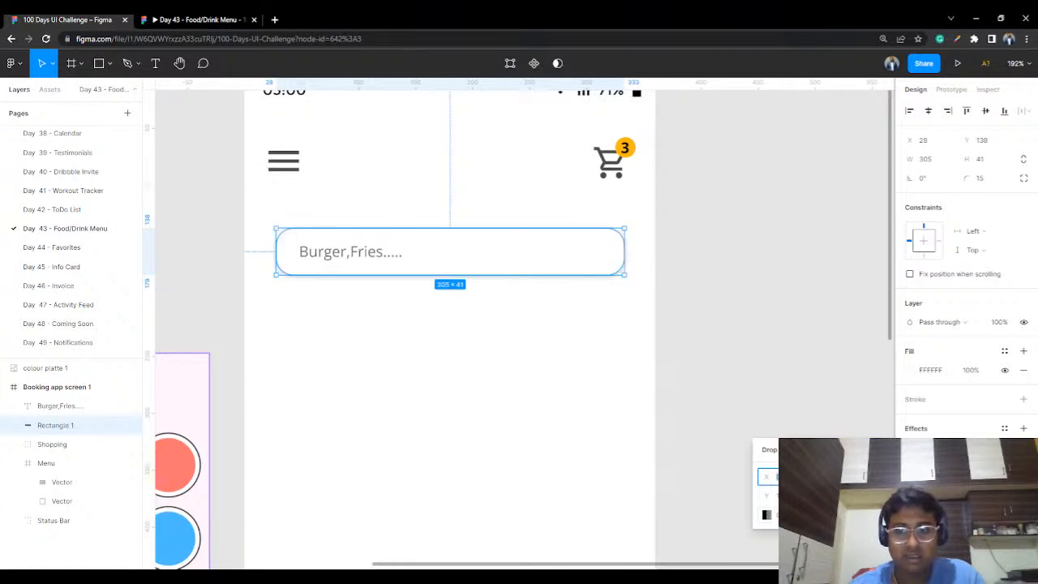
key(Up)
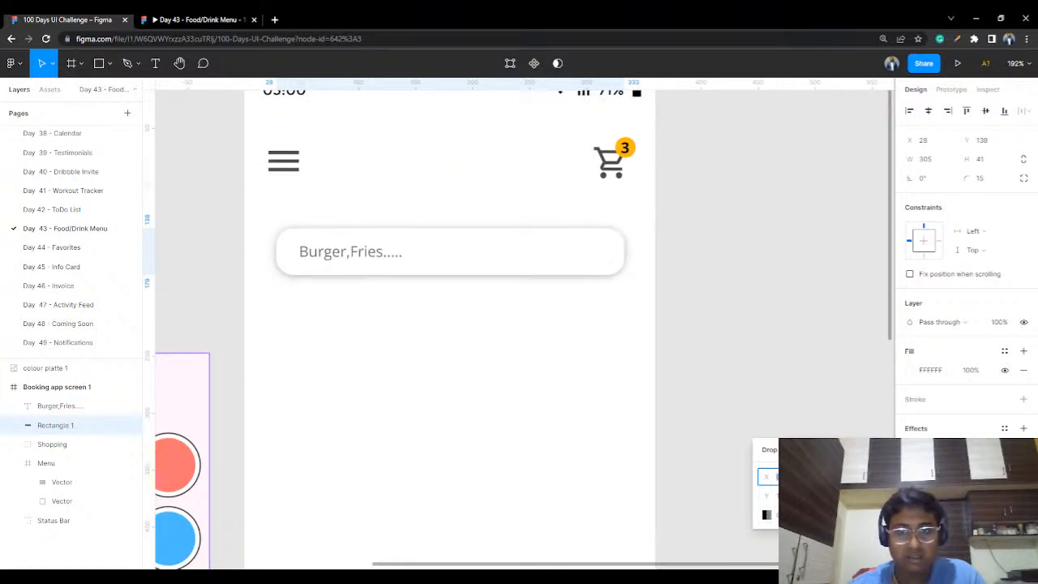
key(Up)
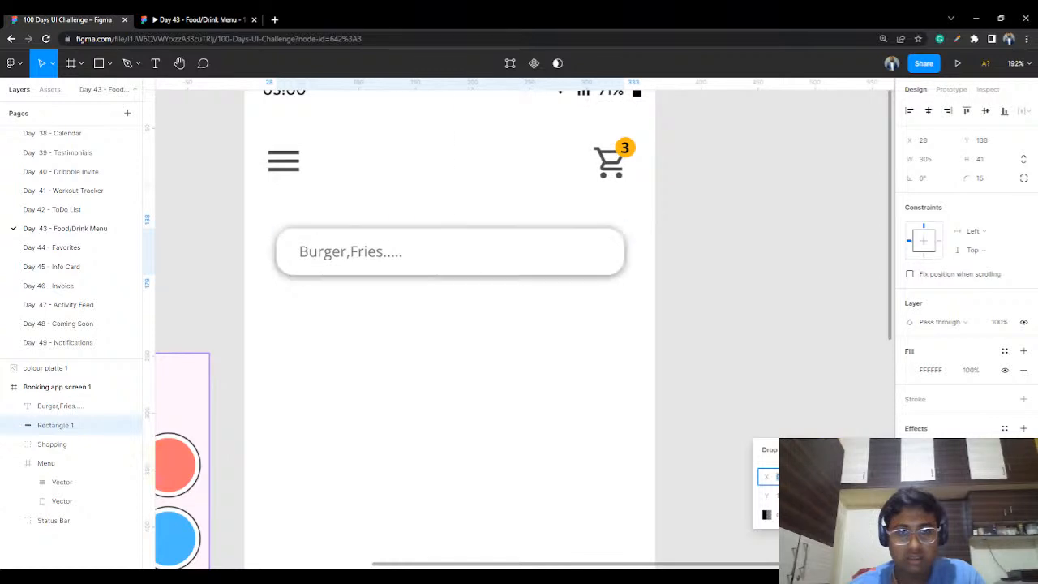
key(Down)
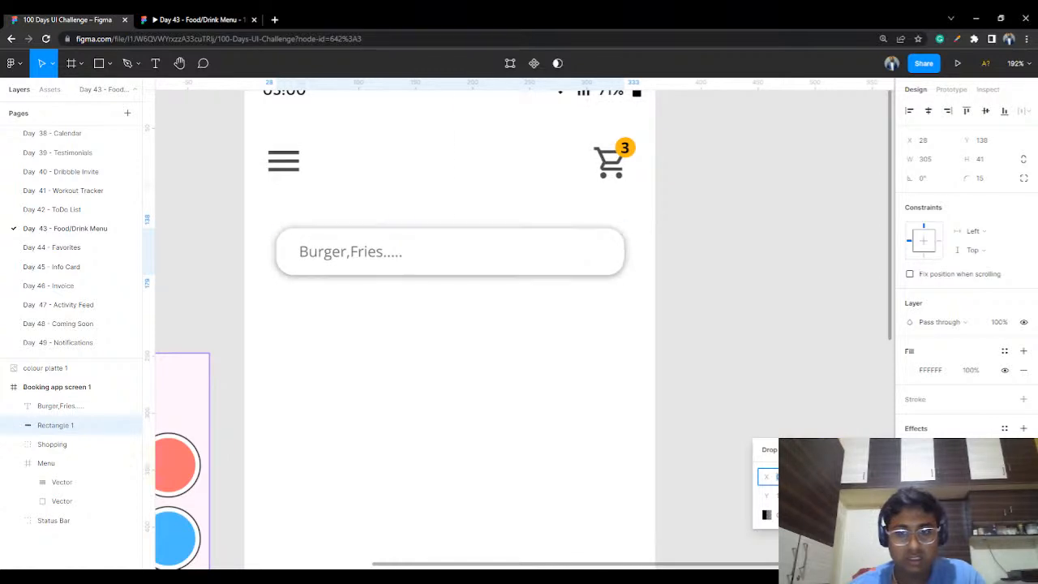
key(Down)
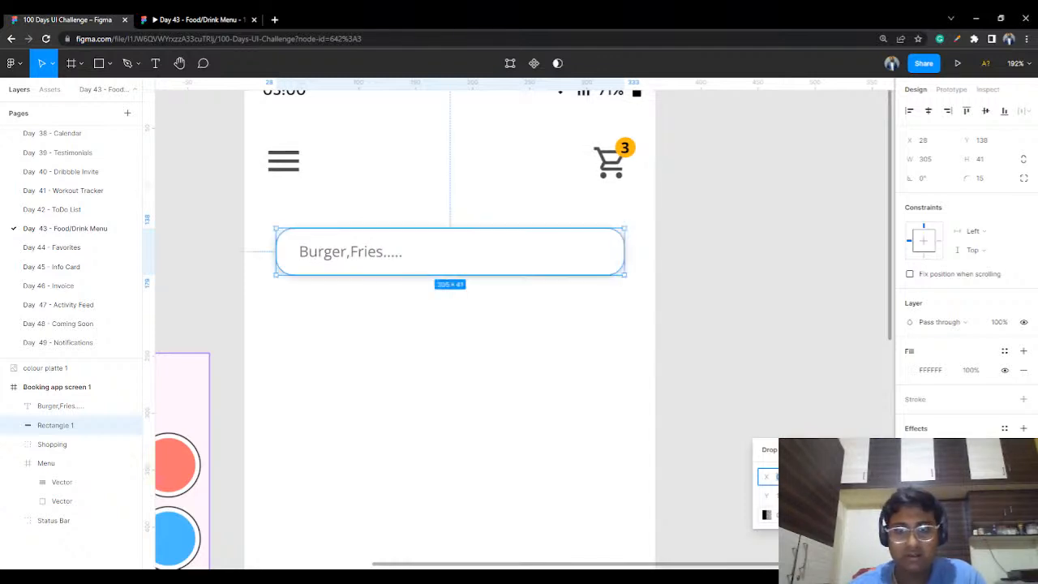
key(Down)
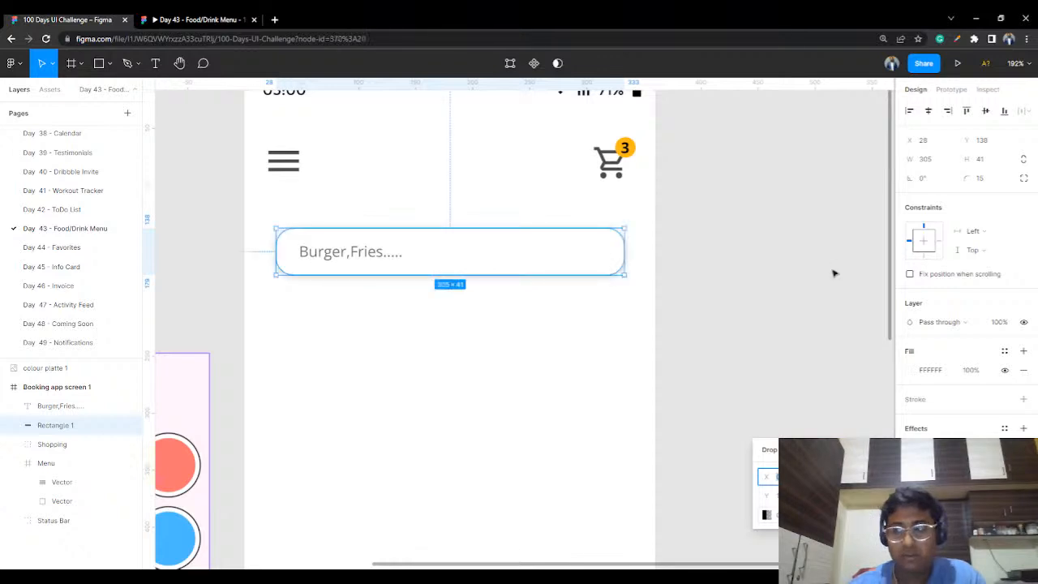
click(834, 272)
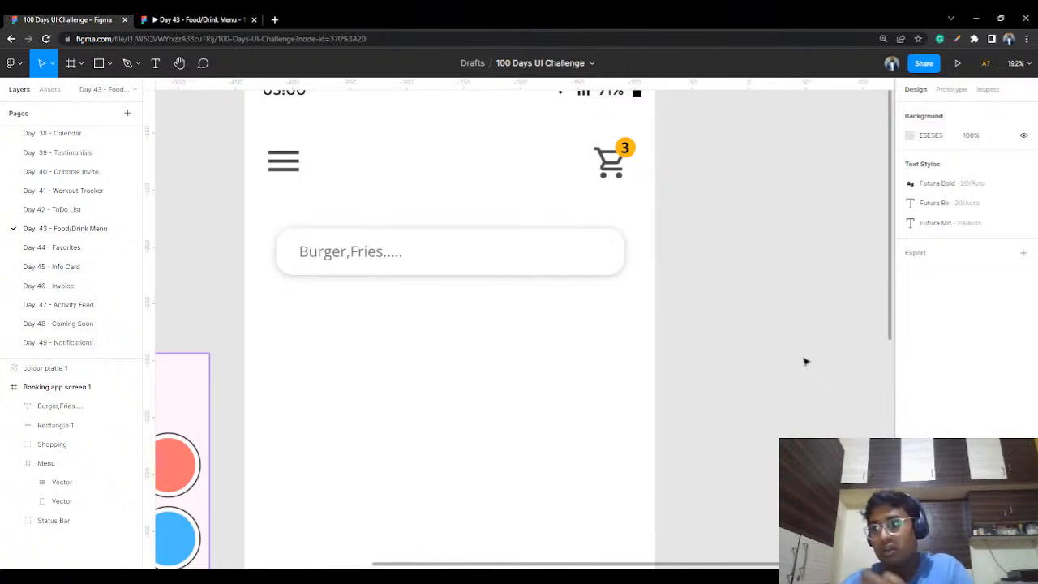
Step: Recolour the "Burger,Fries....." placeholder text to a very light grey and check it in the prototype preview
click(368, 238)
click(360, 252)
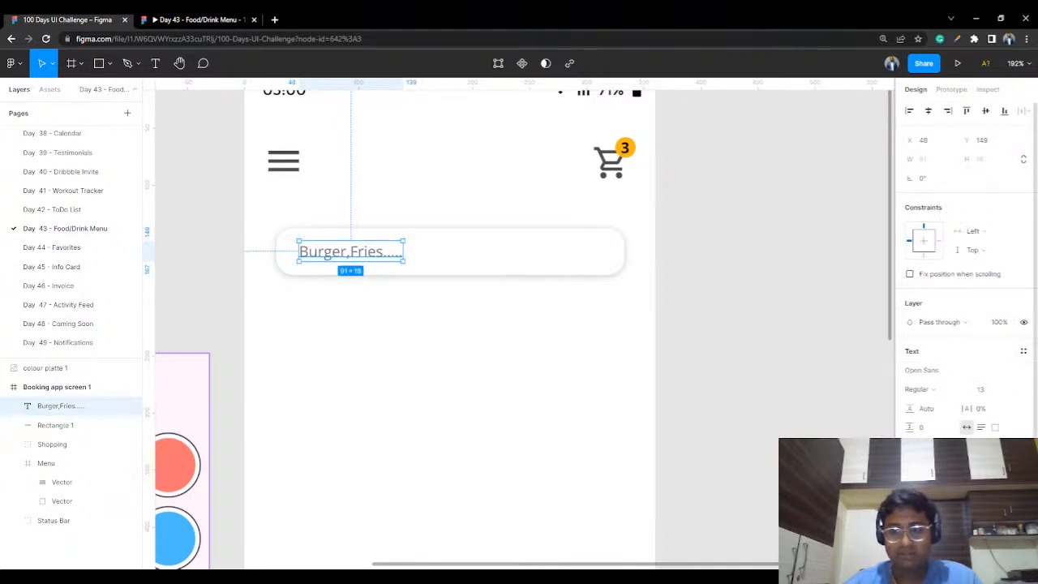
click(910, 494)
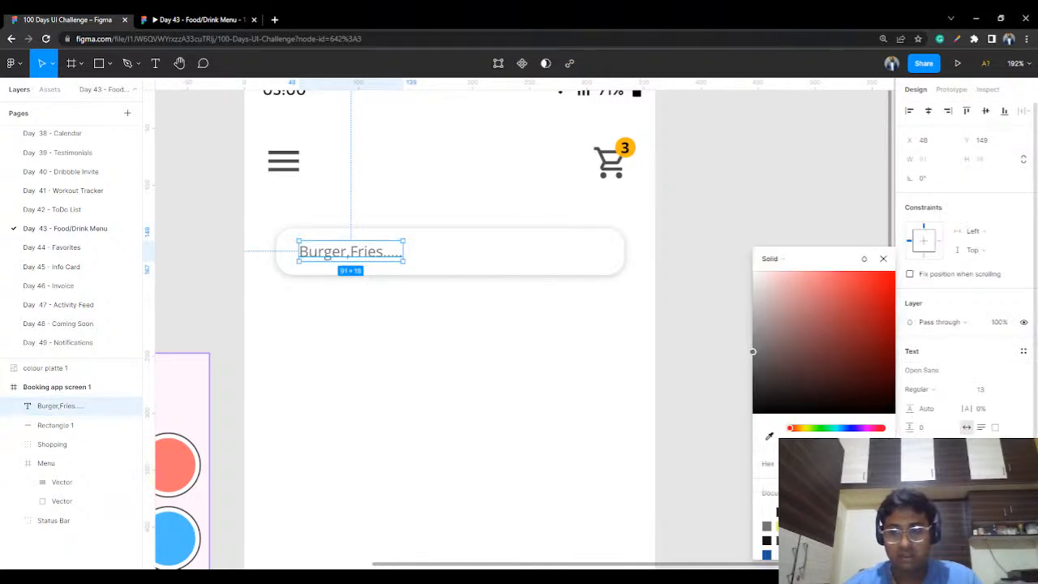
drag(751, 353, 751, 302)
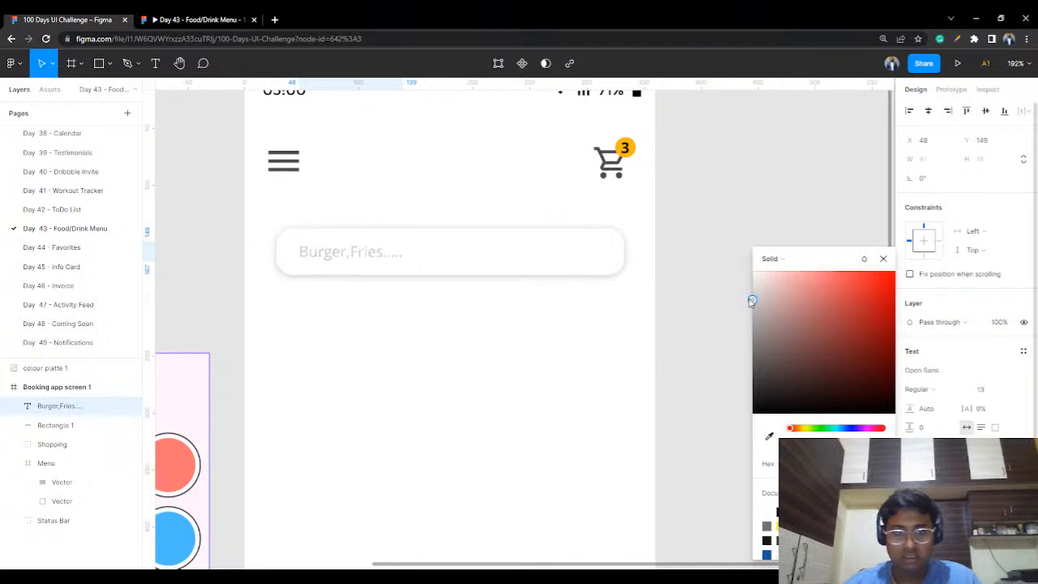
click(735, 211)
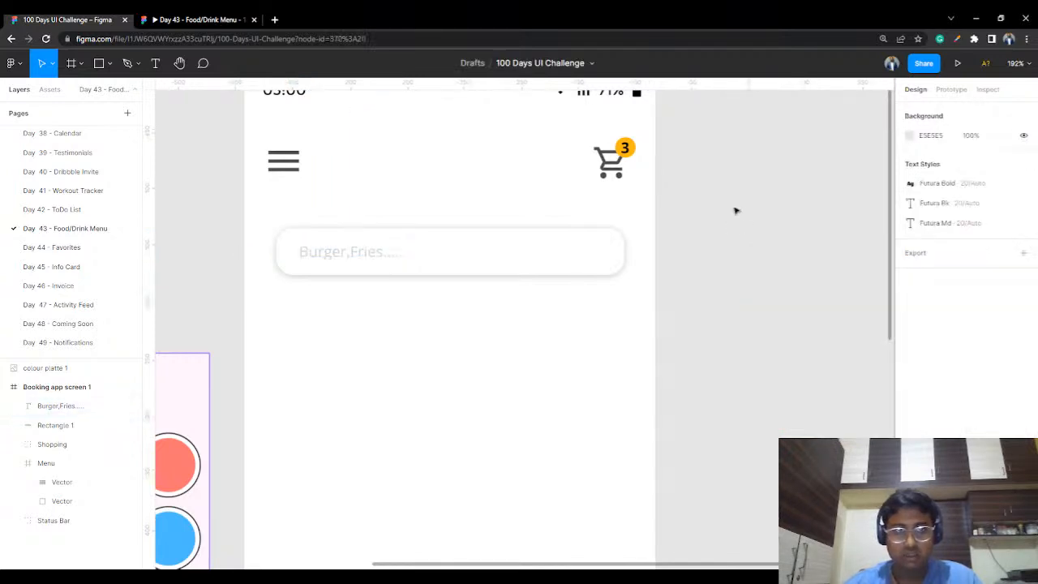
click(166, 18)
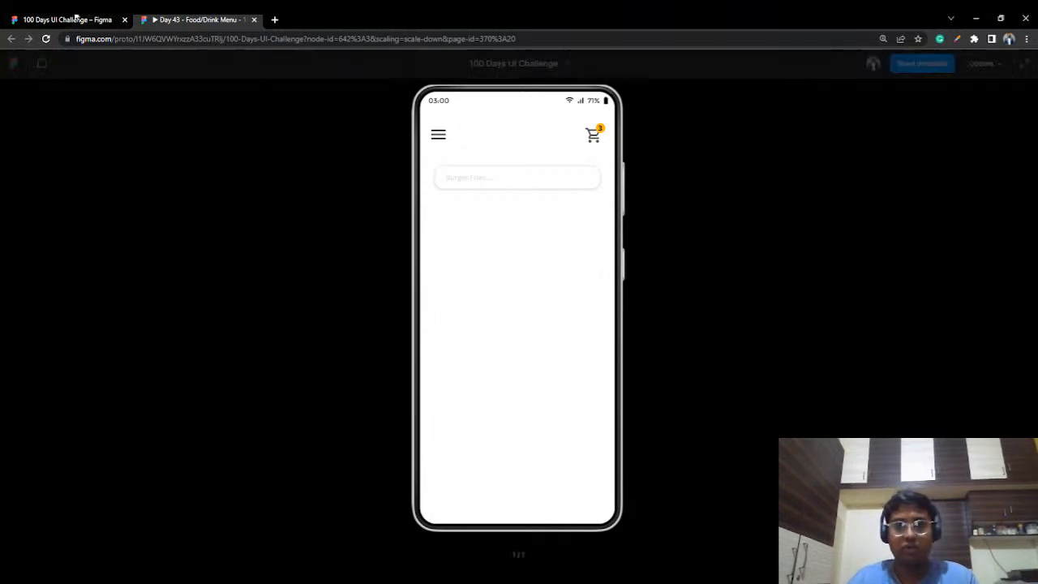
click(30, 18)
Step: Darken the "Burger,Fries....." placeholder text to a medium-light grey and check it in the prototype preview
click(367, 254)
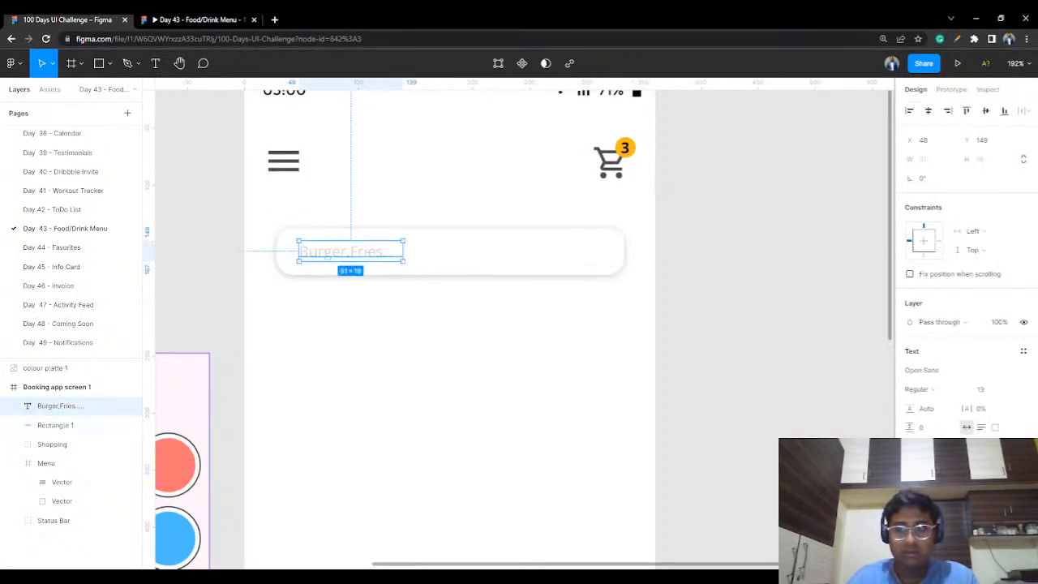
click(910, 496)
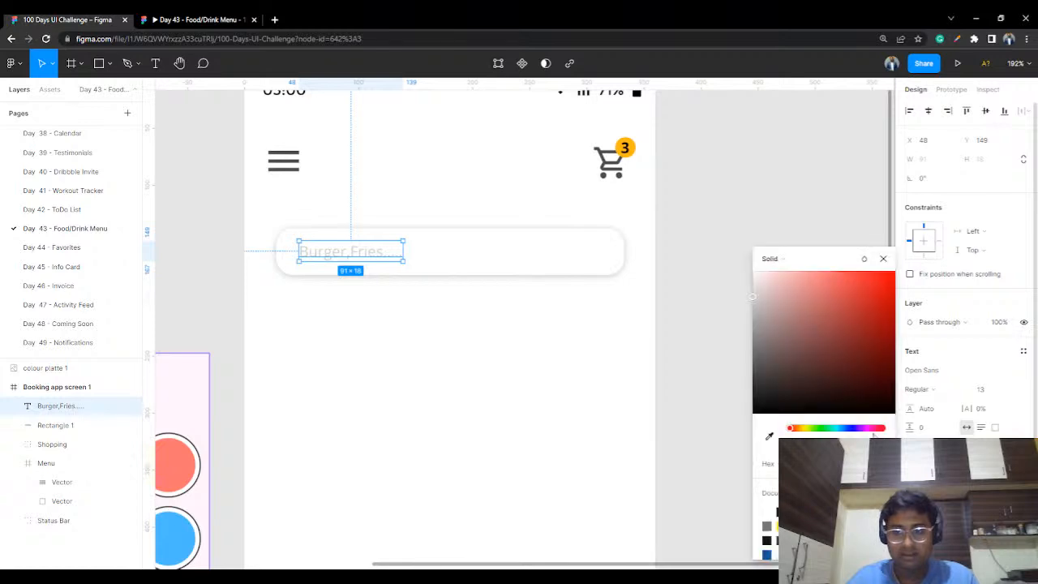
drag(752, 301, 752, 316)
click(749, 182)
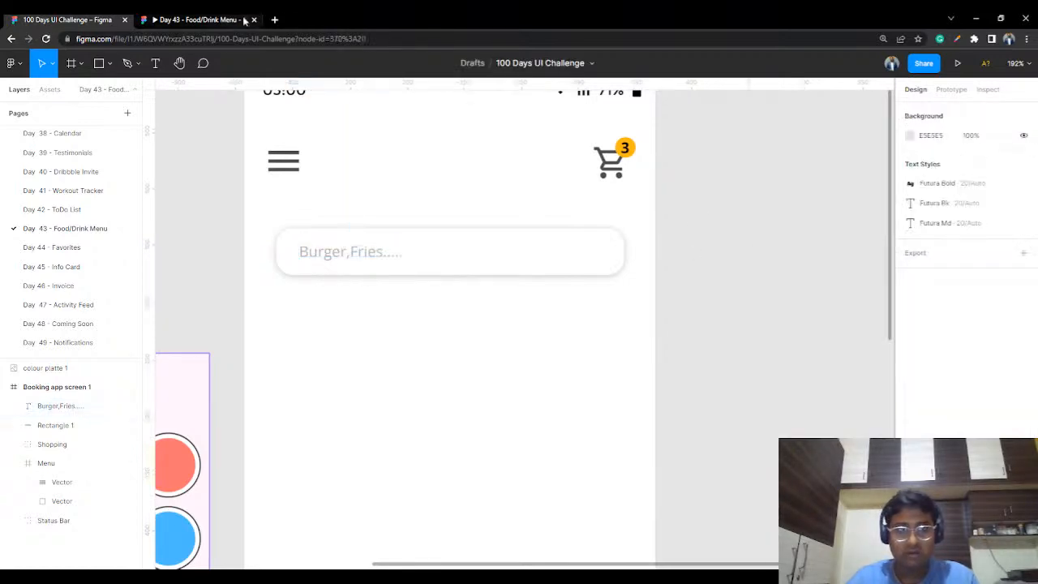
click(208, 19)
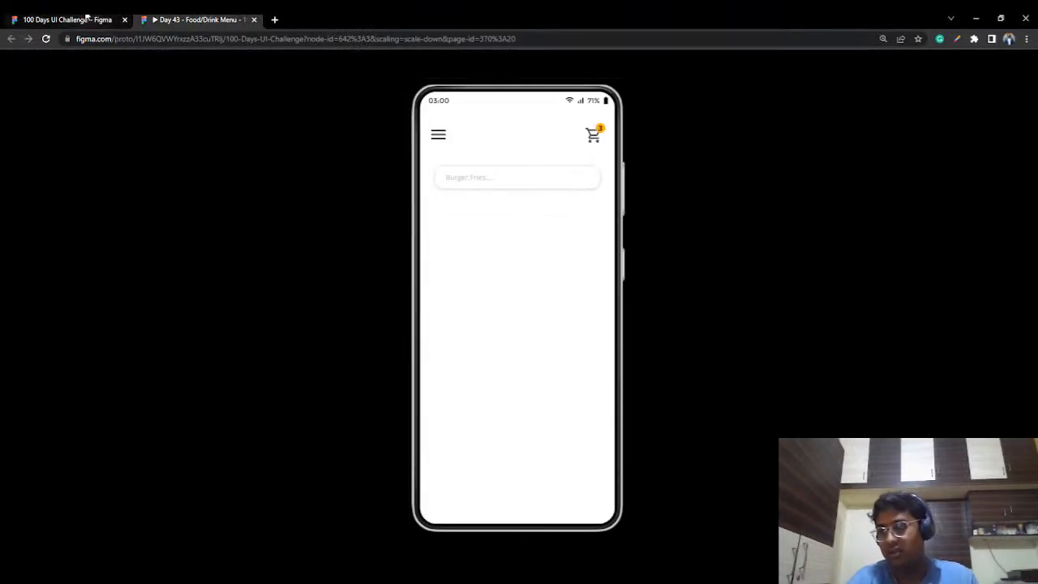
click(32, 18)
Step: Find "search" in the Material Design Icons plugin and insert the plain outlined magnifying-glass icon into the booking app screen
scroll(430, 332, down, 3)
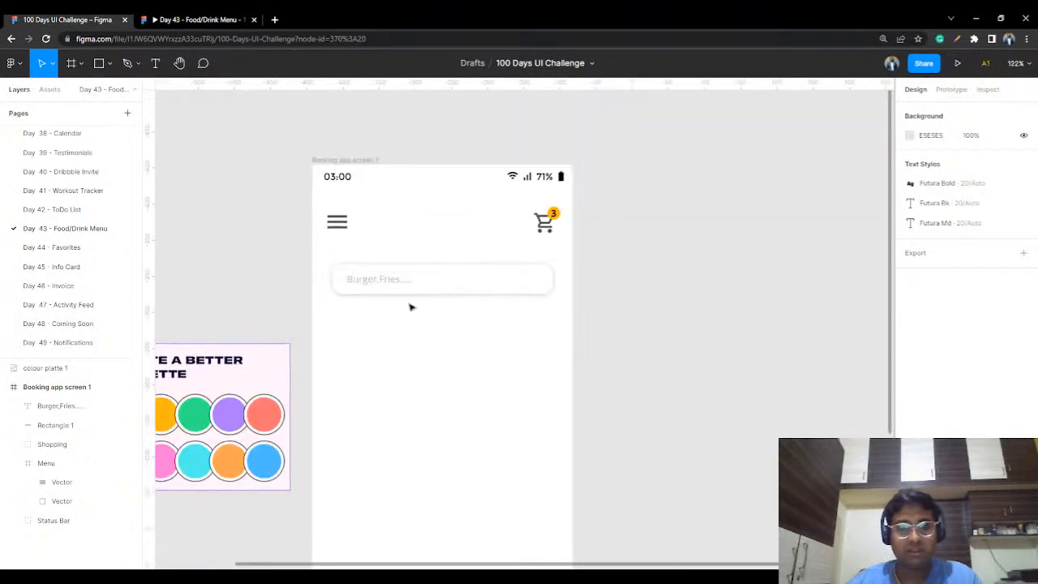
drag(404, 369, 408, 294)
drag(455, 383, 460, 342)
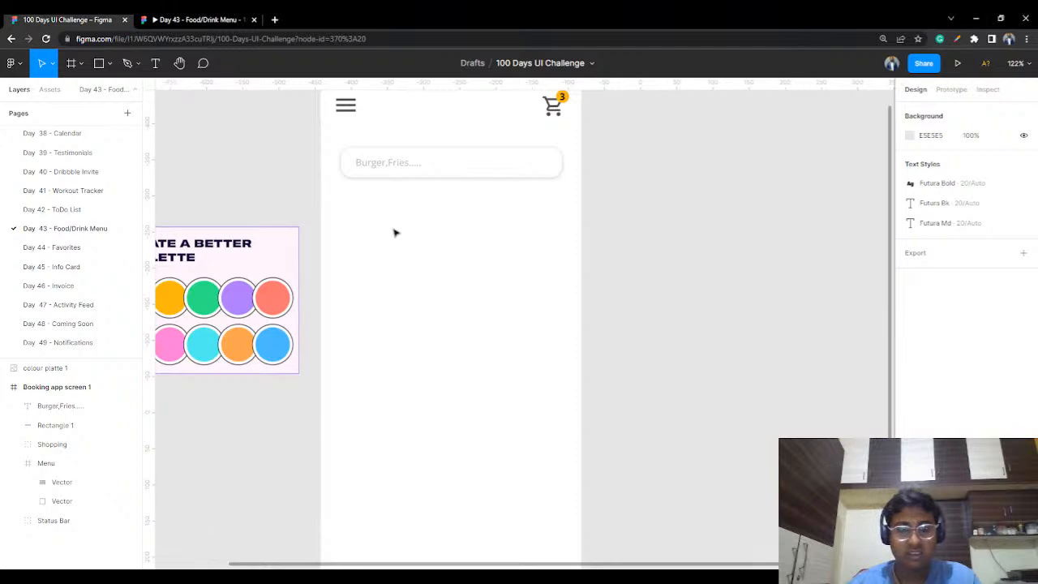
scroll(394, 232, up, 3)
scroll(417, 216, up, 2)
scroll(416, 215, right, 1)
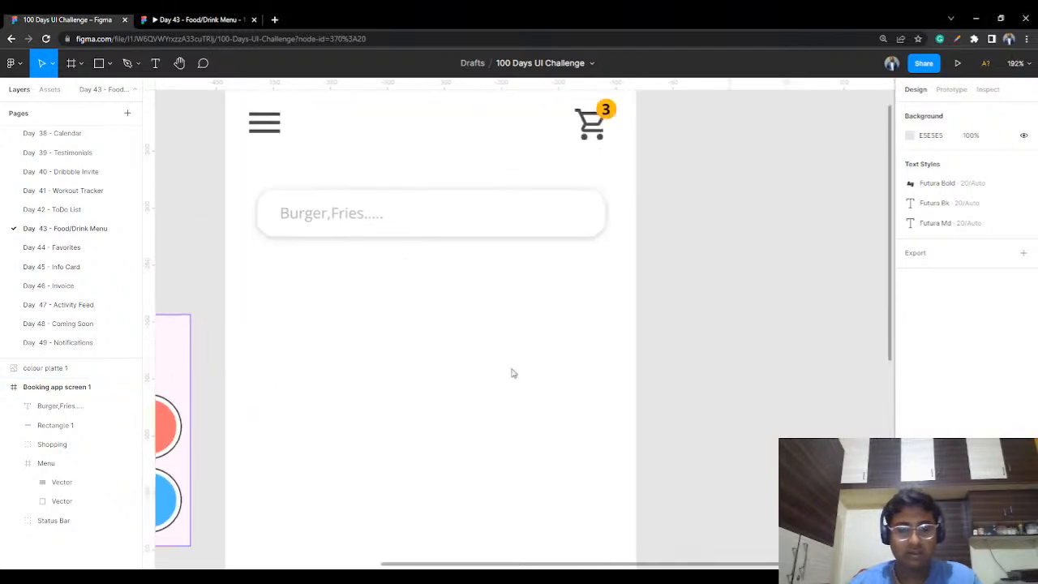
right_click(513, 373)
mouse_move(556, 477)
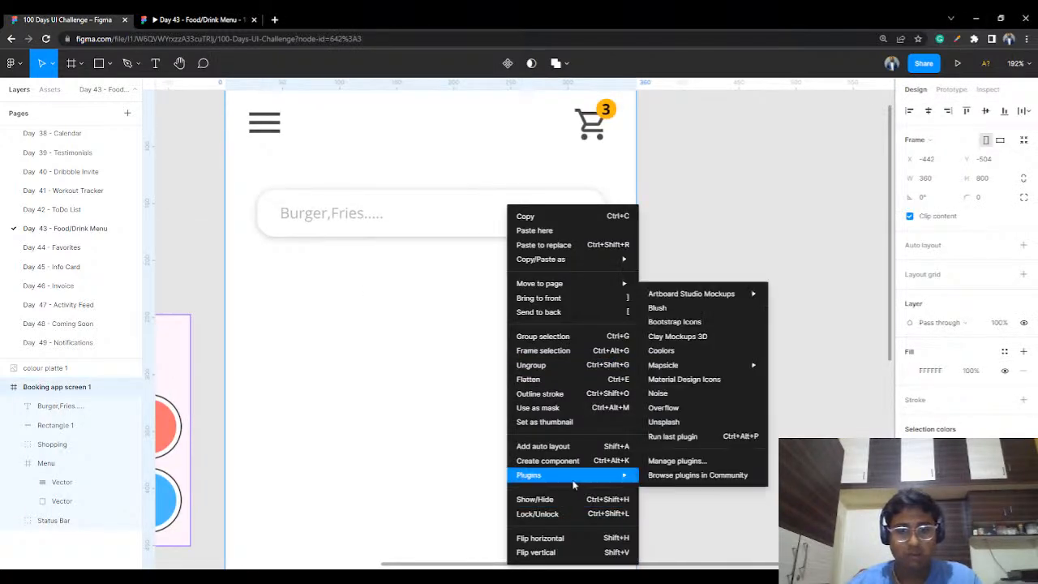
click(699, 380)
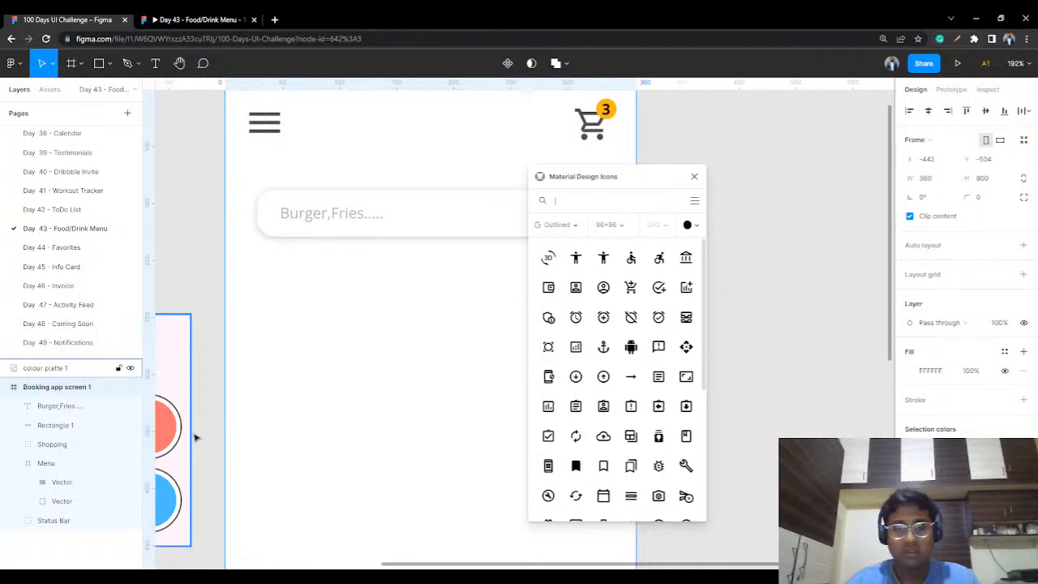
text(search)
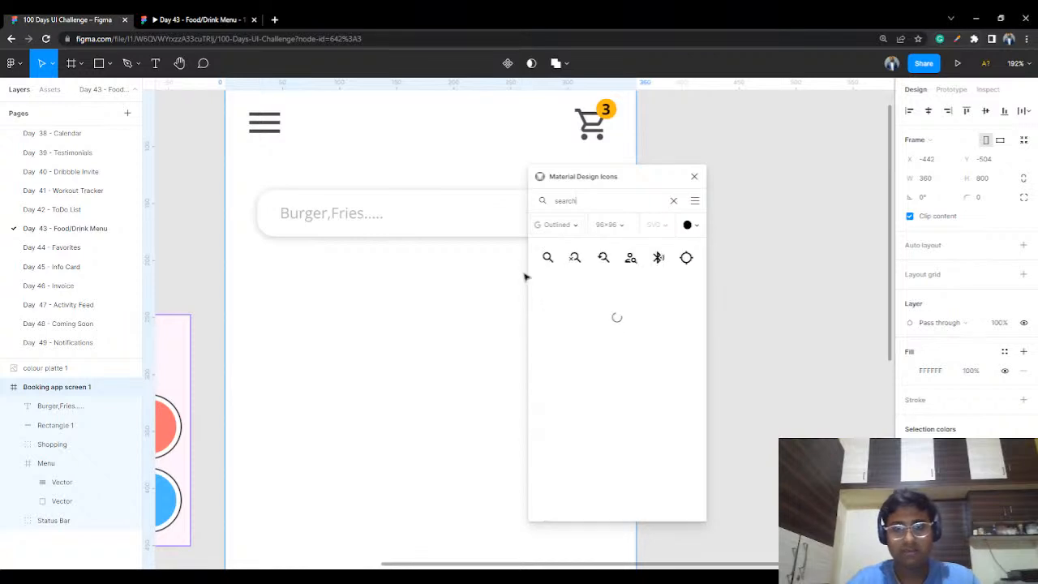
click(547, 257)
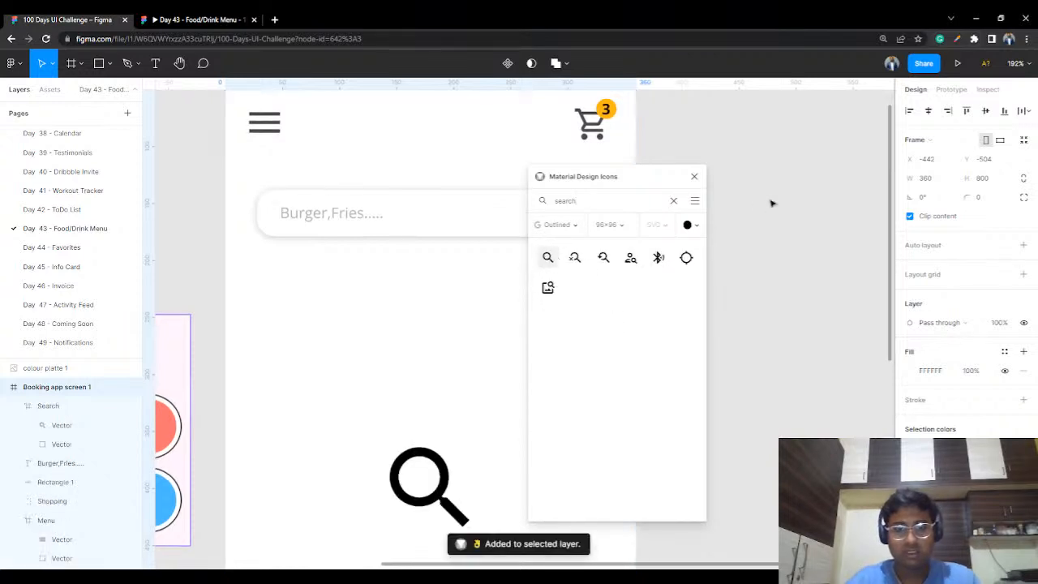
click(694, 176)
click(753, 220)
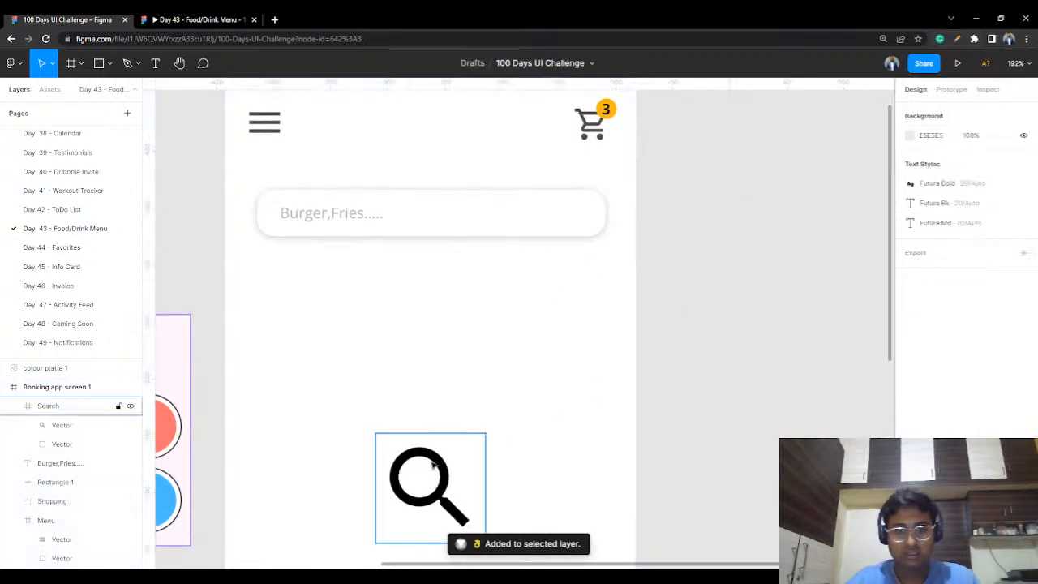
Step: Scale the magnifying-glass icon down to fit the search bar and place it inside the bar near its right end
click(432, 464)
drag(396, 427, 474, 162)
click(405, 454)
drag(541, 131, 577, 217)
click(672, 313)
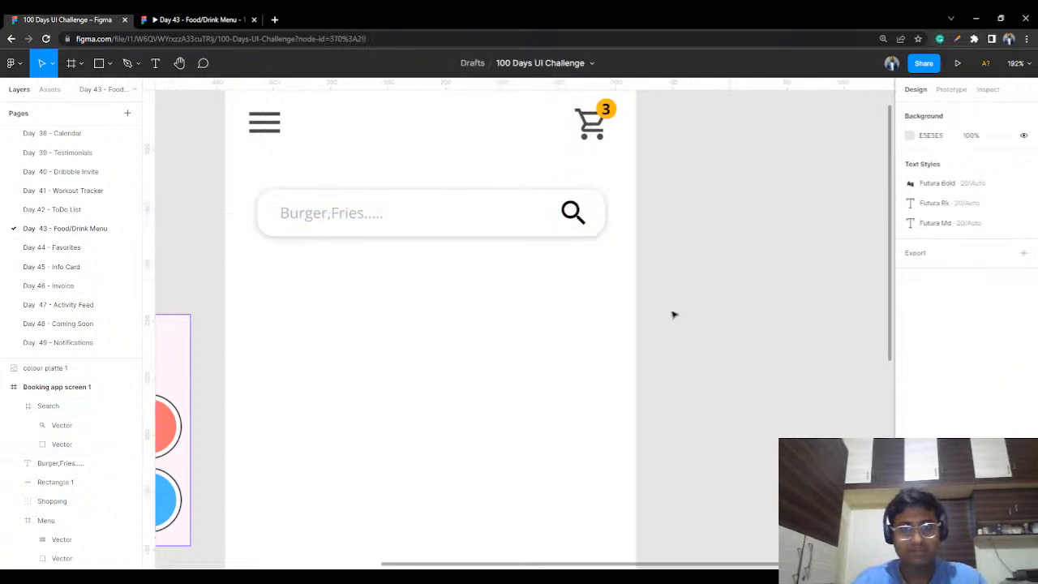
Step: Recolour the magnifying-glass icon in the search bar dark grey to match the menu icon
click(580, 218)
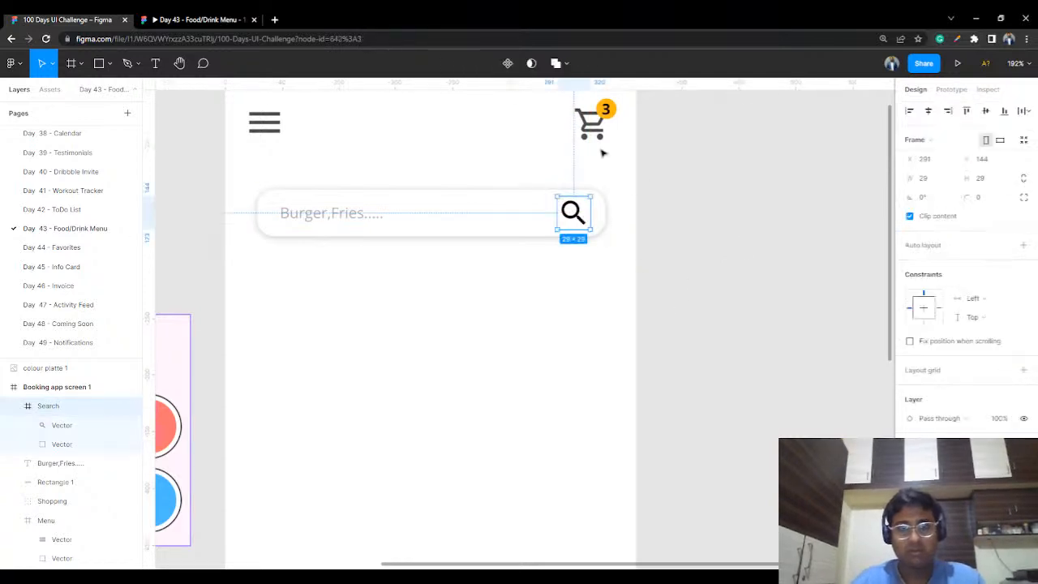
click(282, 129)
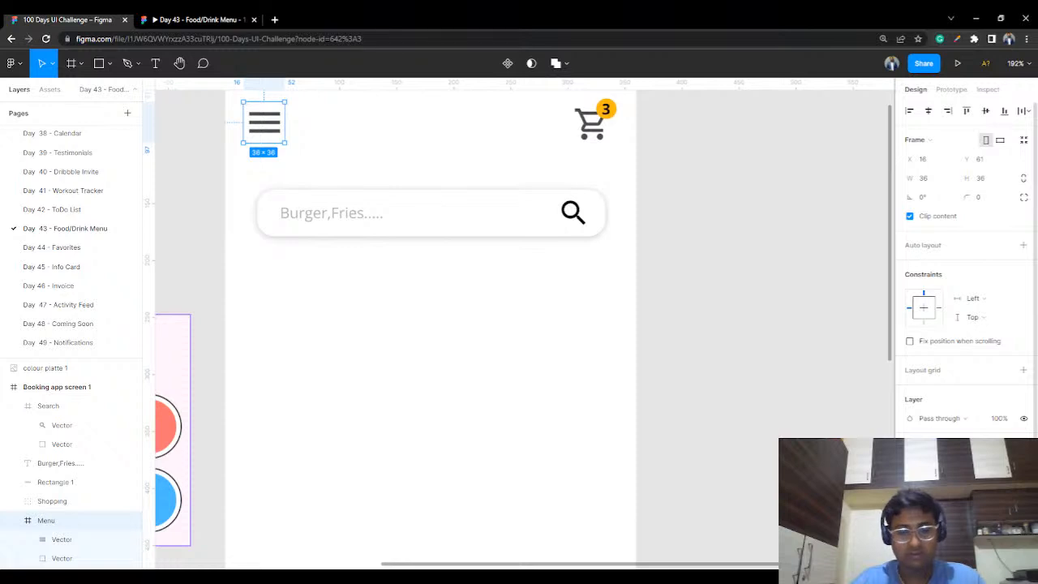
click(568, 218)
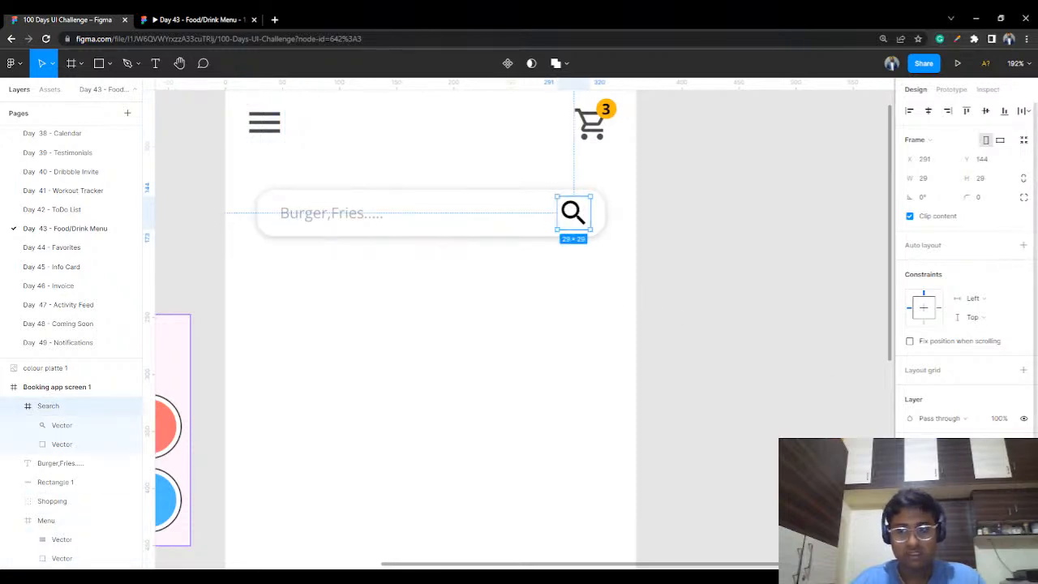
click(704, 262)
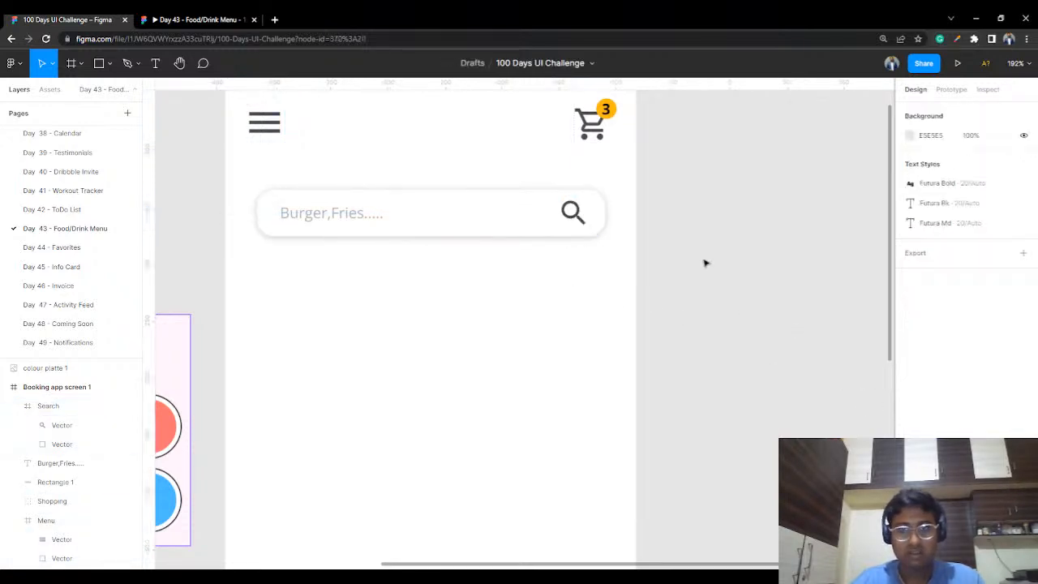
scroll(624, 266, down, 3)
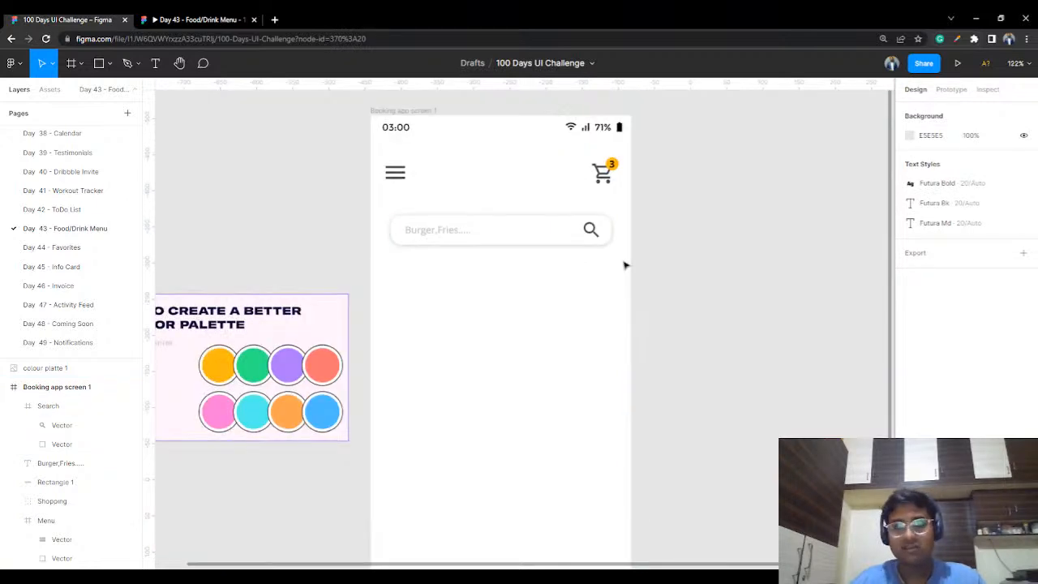
drag(631, 291, 553, 289)
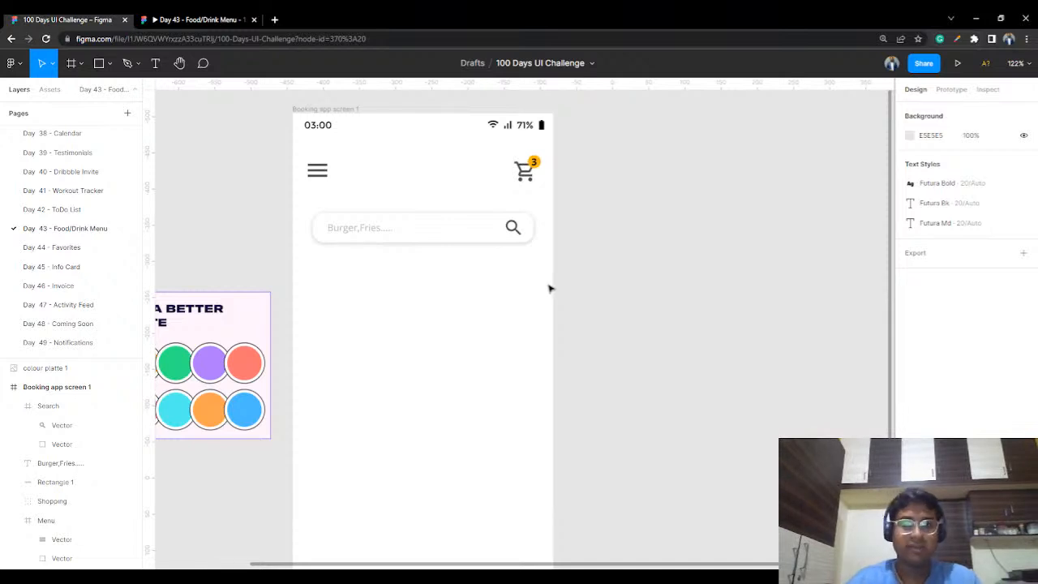
Step: Check the screen in the prototype preview and move the search bar with its placeholder text and icon up by 4
click(206, 20)
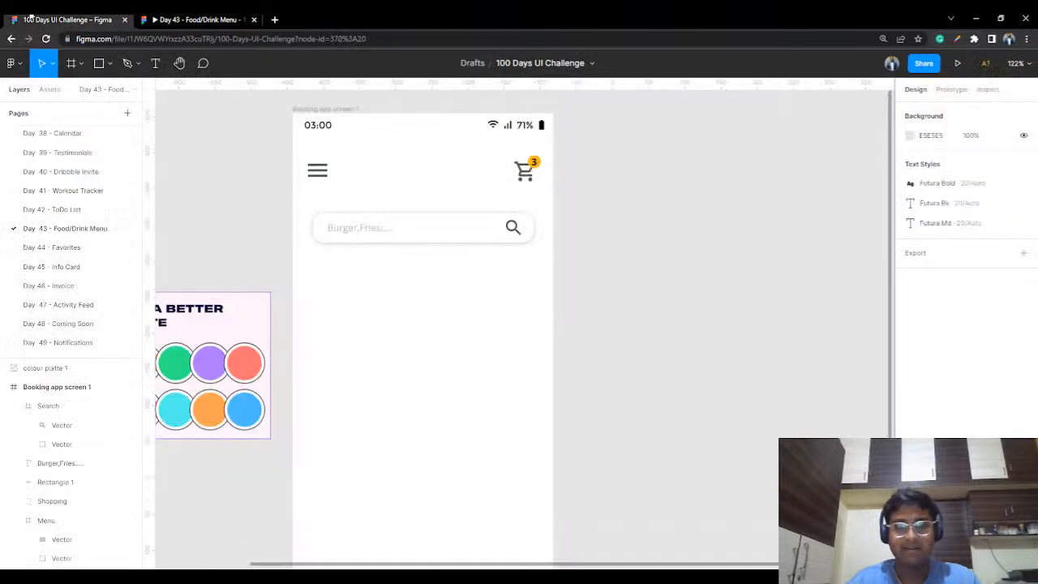
click(29, 16)
click(175, 19)
click(105, 18)
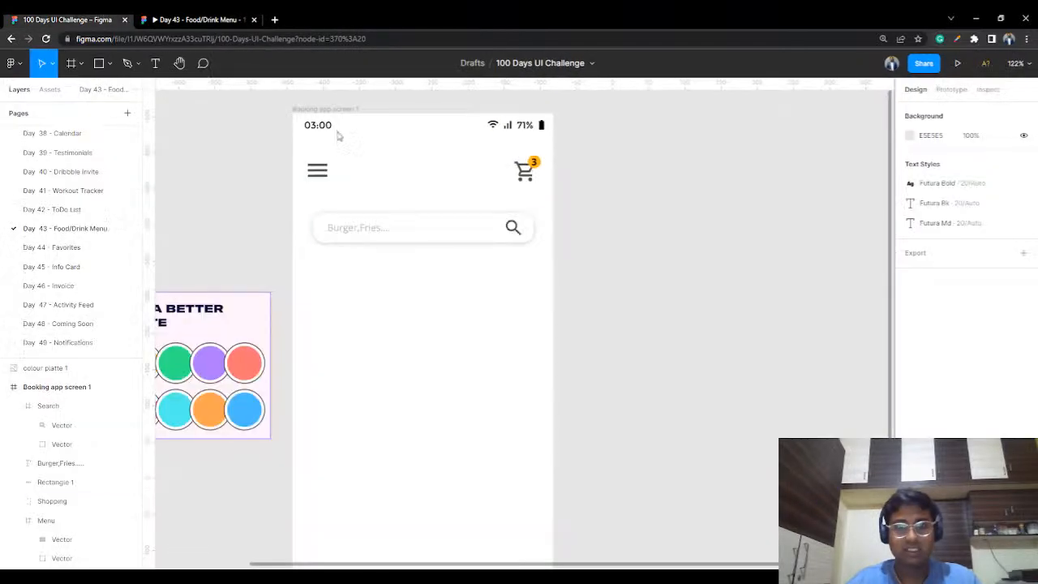
drag(616, 218, 290, 232)
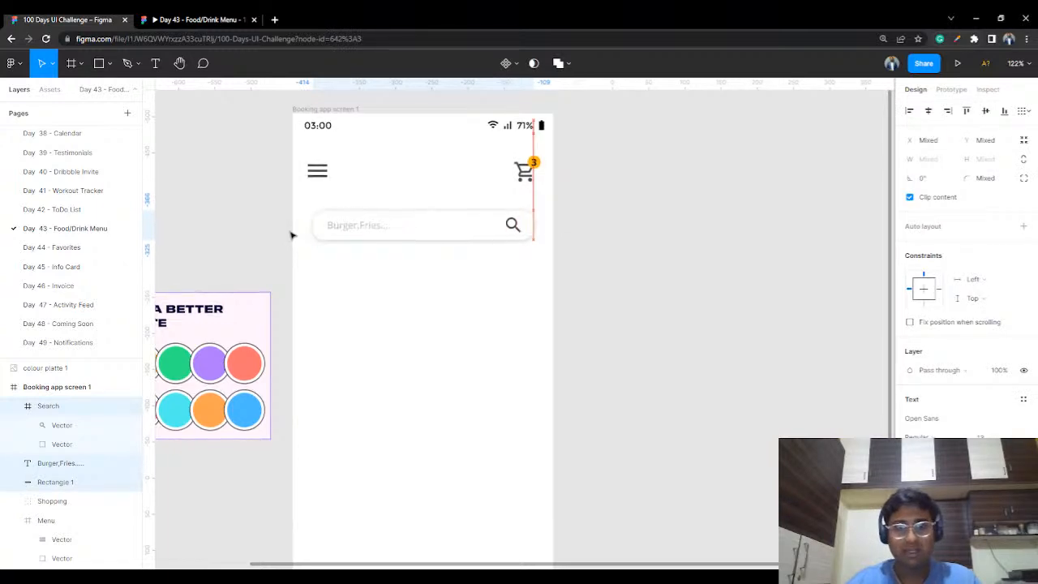
click(828, 266)
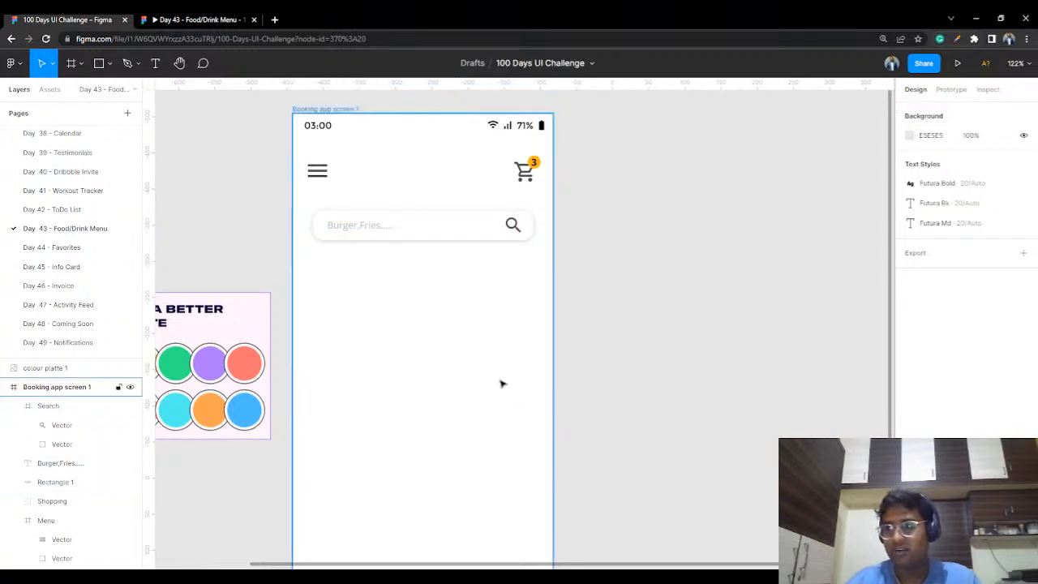
Step: Recolour the magnifying-glass icon with the yellow sampled from the colour palette image
scroll(503, 381, down, 3)
scroll(537, 275, down, 3)
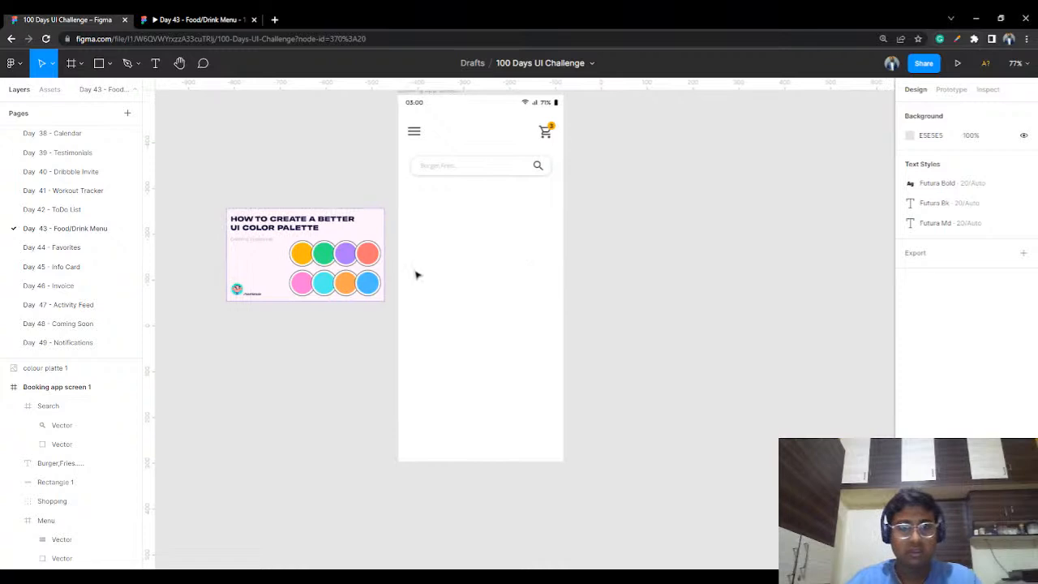
scroll(438, 255, up, 3)
scroll(486, 236, up, 2)
click(544, 194)
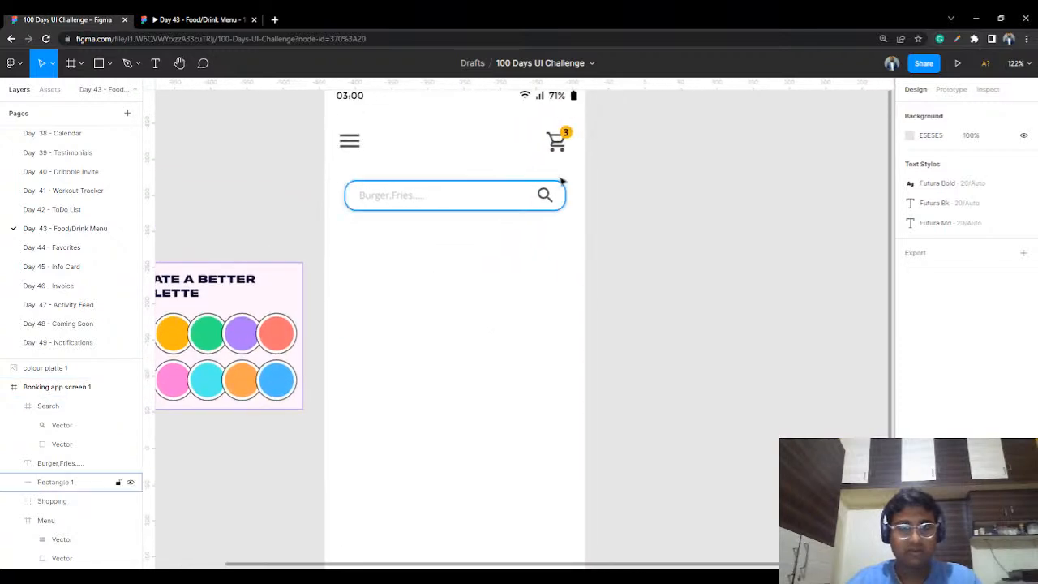
click(545, 196)
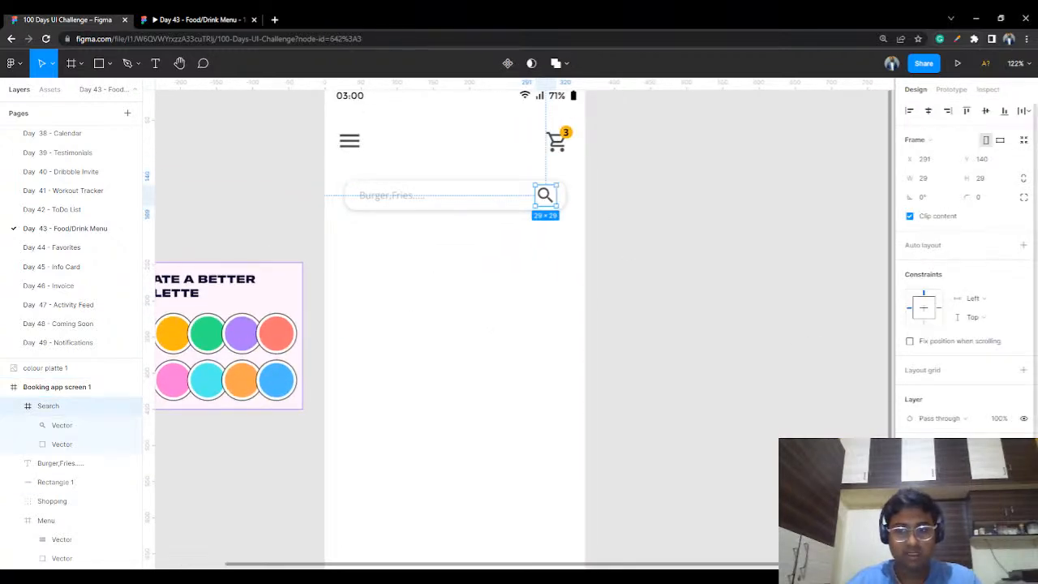
click(910, 524)
click(770, 436)
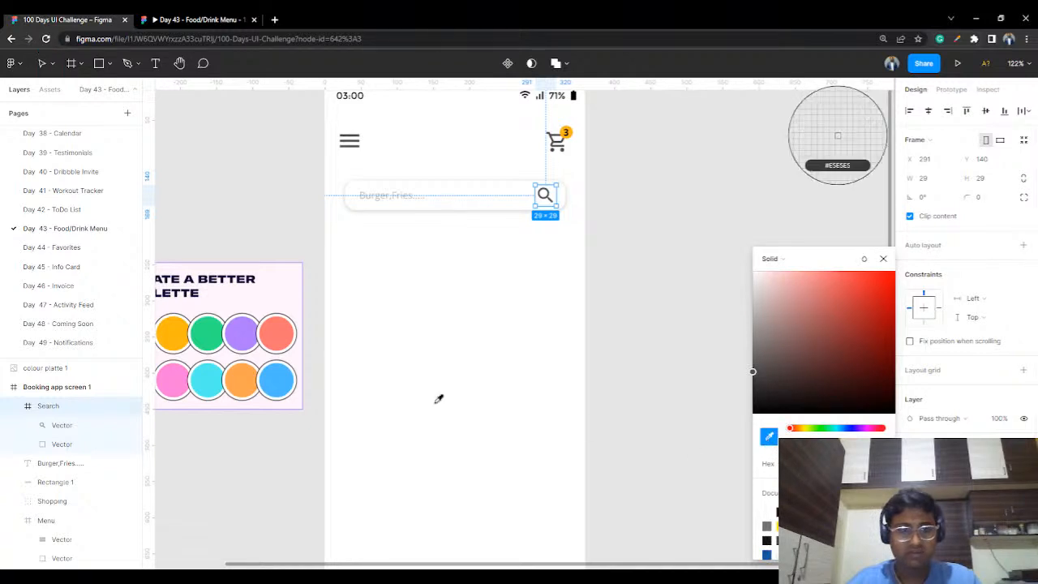
click(173, 333)
click(690, 282)
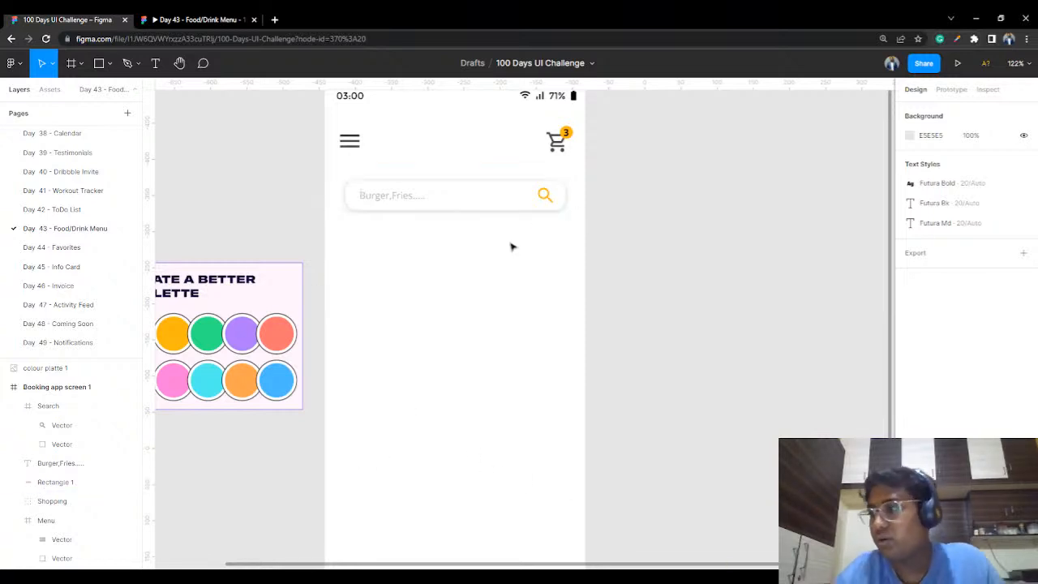
click(471, 198)
click(563, 339)
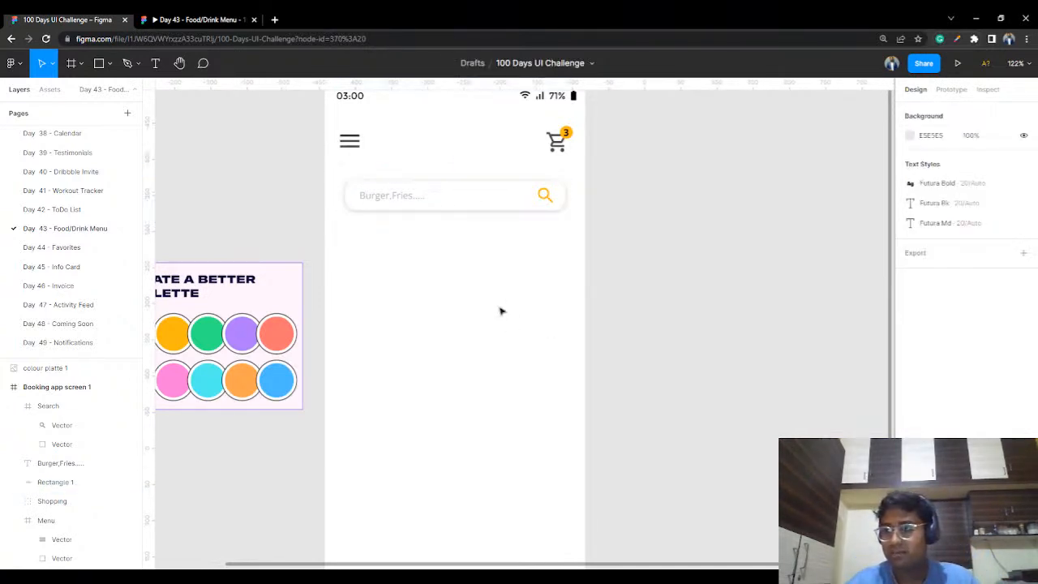
scroll(500, 308, down, 5)
scroll(501, 310, up, 3)
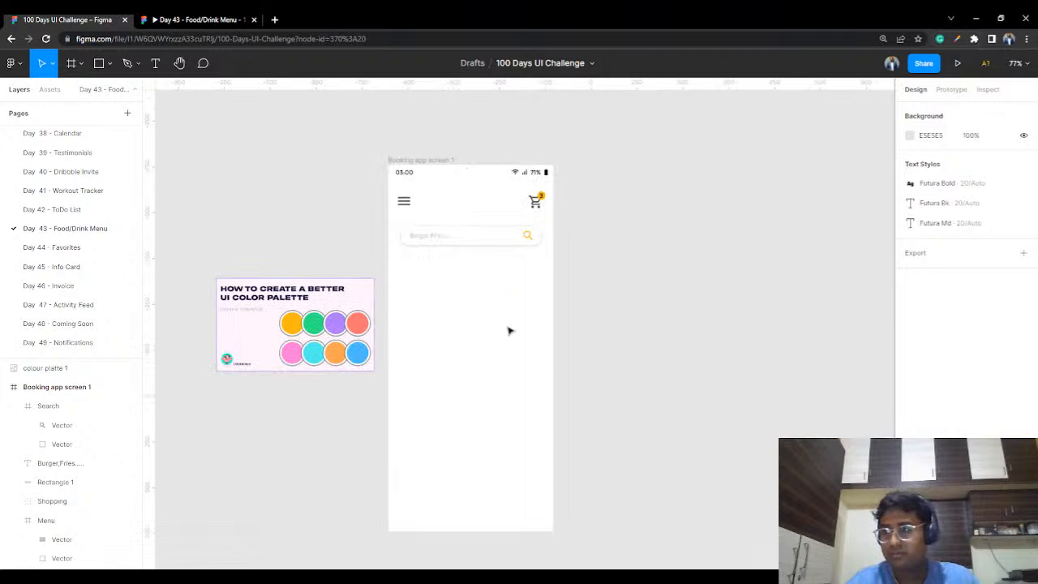
drag(507, 331, 552, 287)
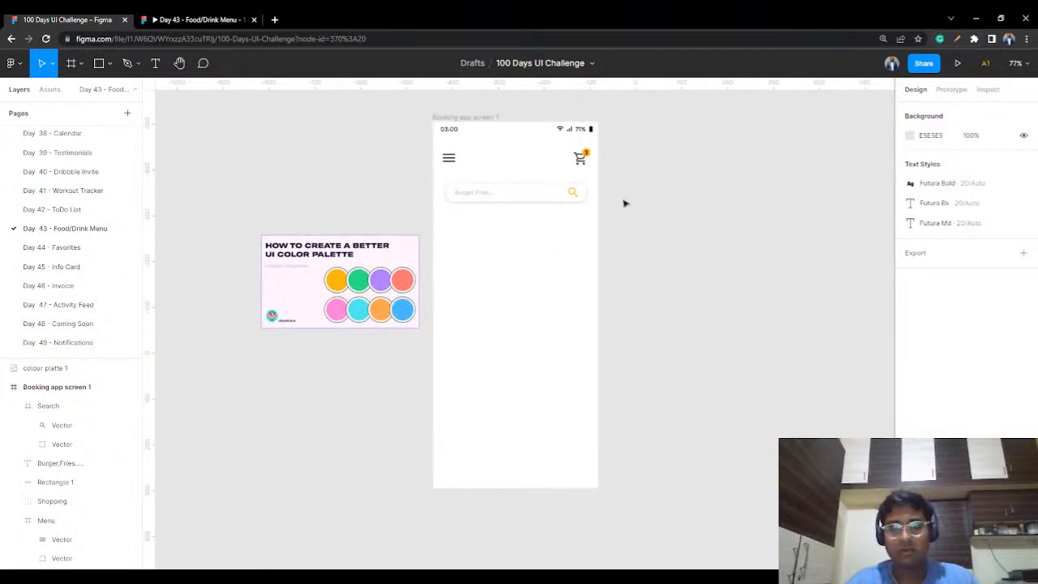
scroll(549, 336, down, 3)
scroll(547, 336, up, 3)
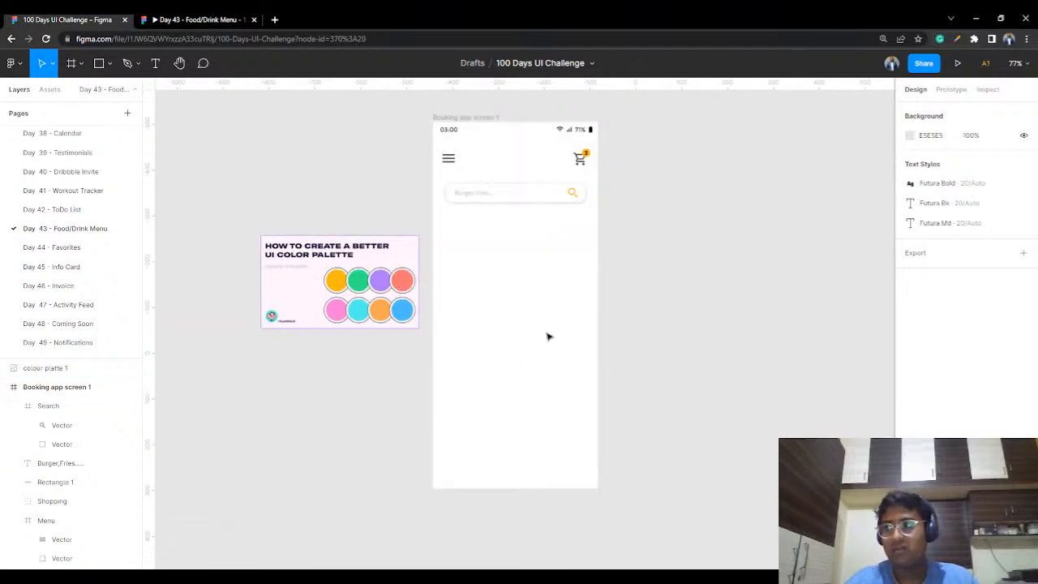
scroll(486, 340, up, 3)
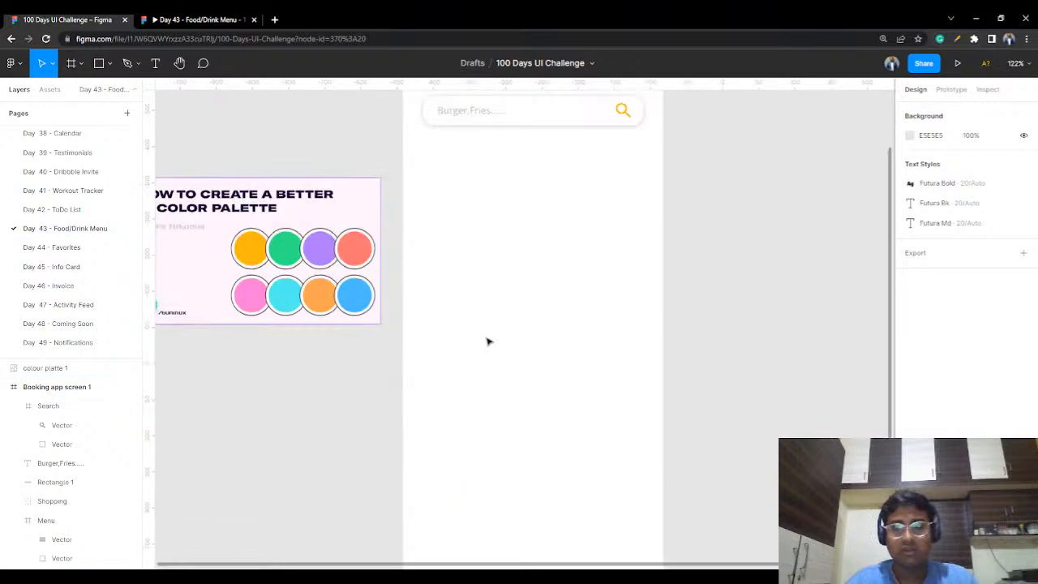
drag(583, 259, 524, 298)
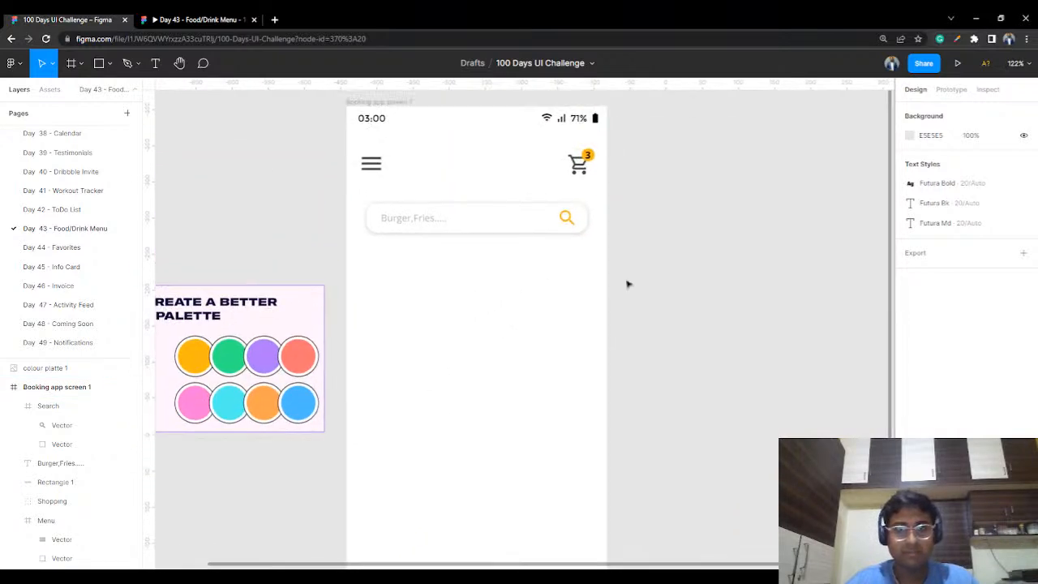
scroll(610, 272, down, 3)
scroll(611, 273, up, 3)
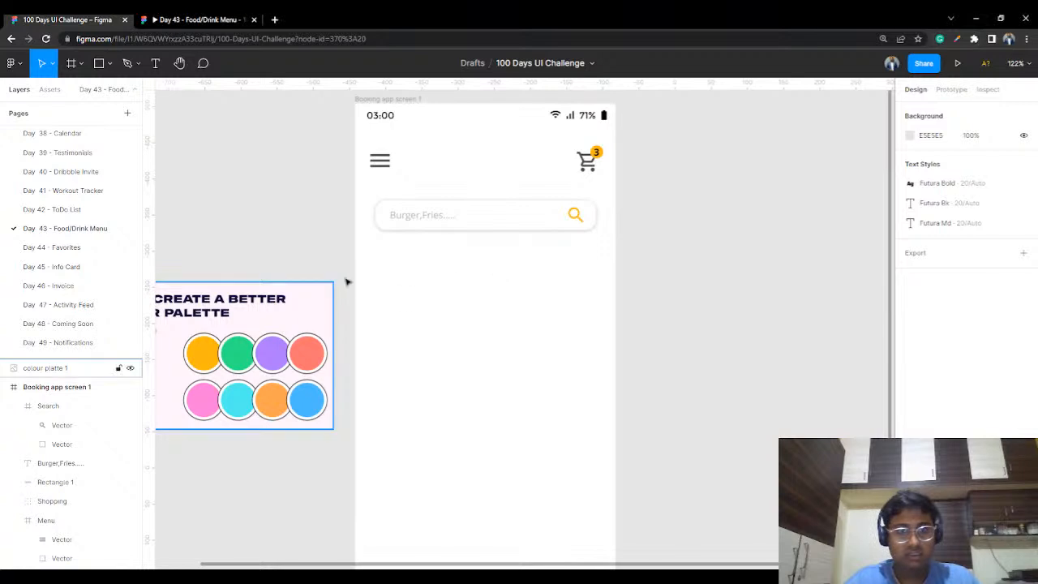
Step: Draw a grey square about 71 × 71 below the search bar, near the app screen's left edge
click(100, 65)
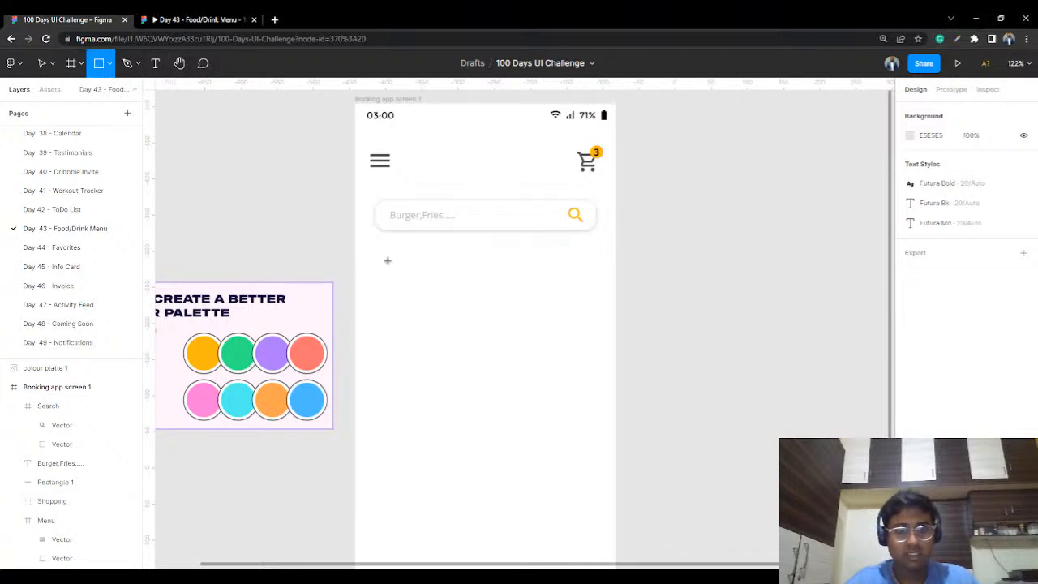
drag(370, 255, 422, 306)
click(498, 293)
click(420, 280)
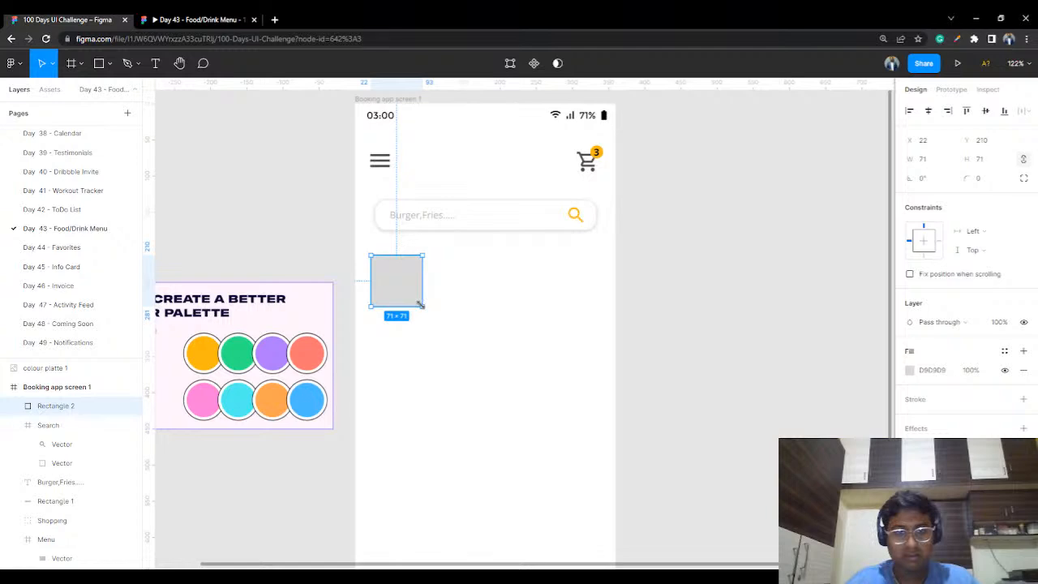
Step: Shrink the grey square to about 66 × 66 and set its corner radius to 10
drag(419, 301, 395, 286)
click(543, 259)
click(996, 178)
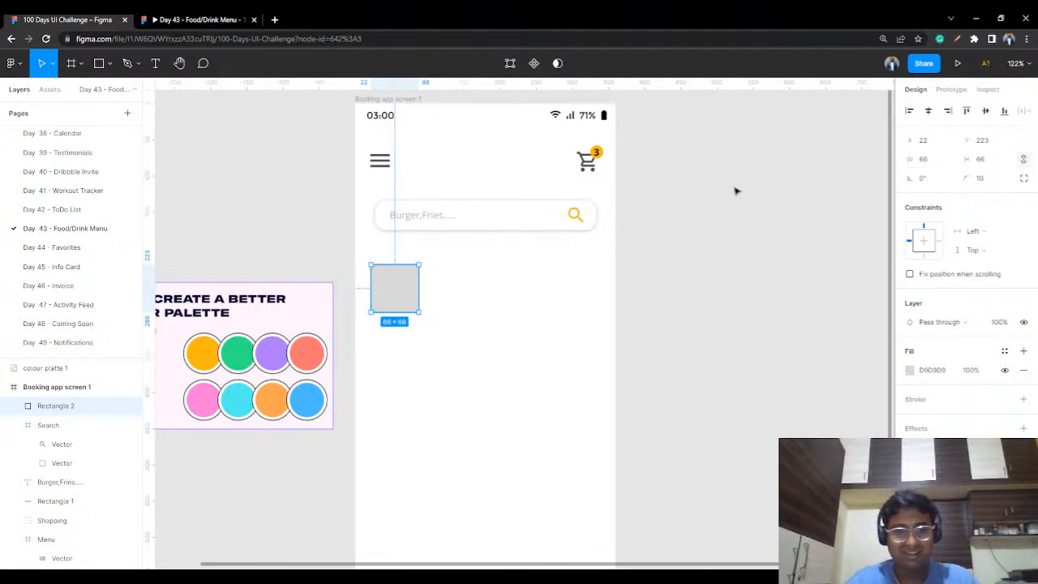
click(453, 327)
Step: Move the rounded grey square to X 21, Y 217, aligning its left edge with the menu icon's lines
scroll(456, 334, up, 2)
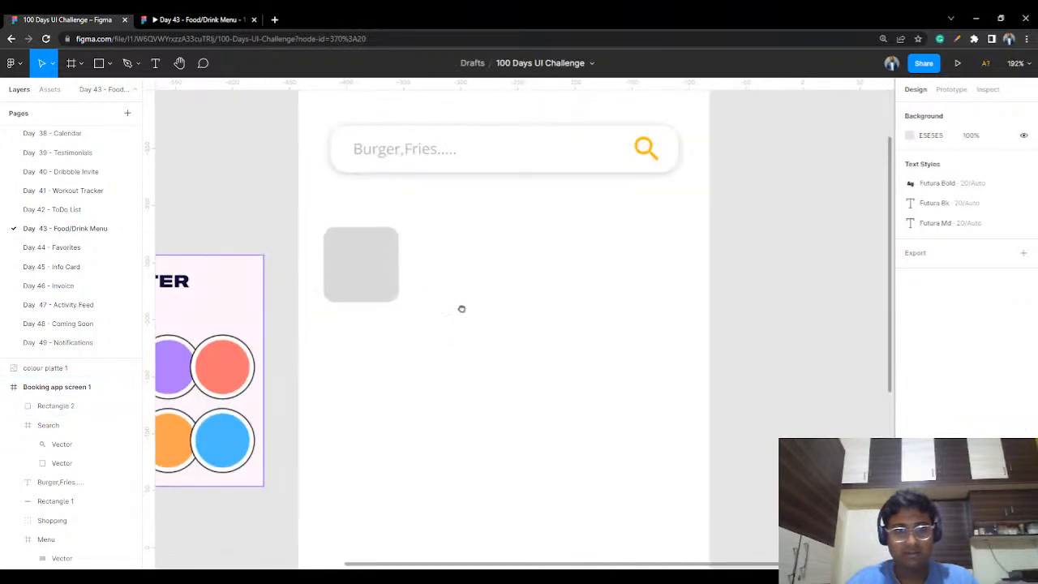
drag(454, 296, 505, 343)
drag(440, 323, 438, 317)
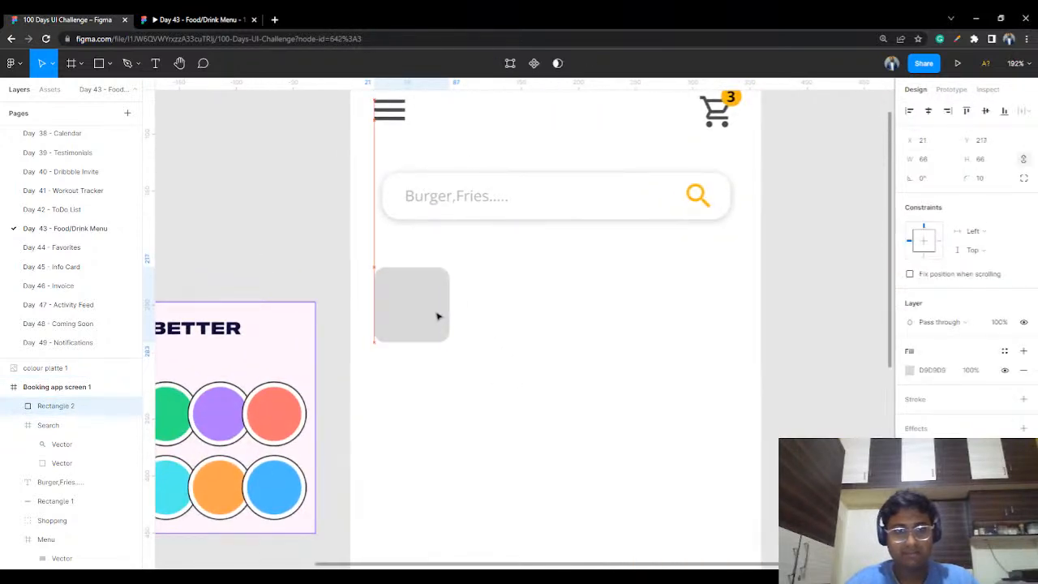
click(821, 224)
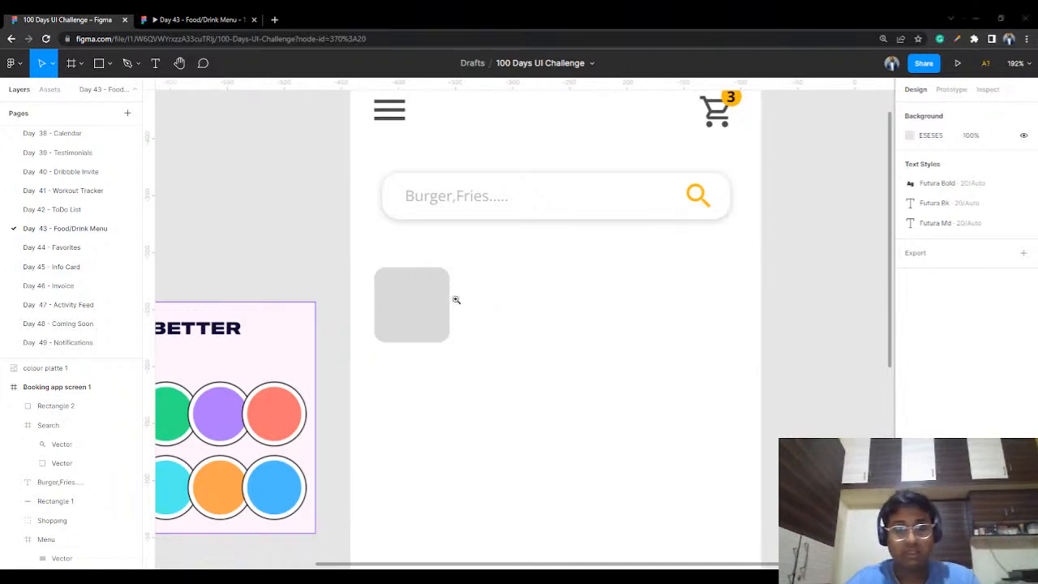
Step: Open the Flaticon website in a new browser tab and search its icons for "food"
click(274, 20)
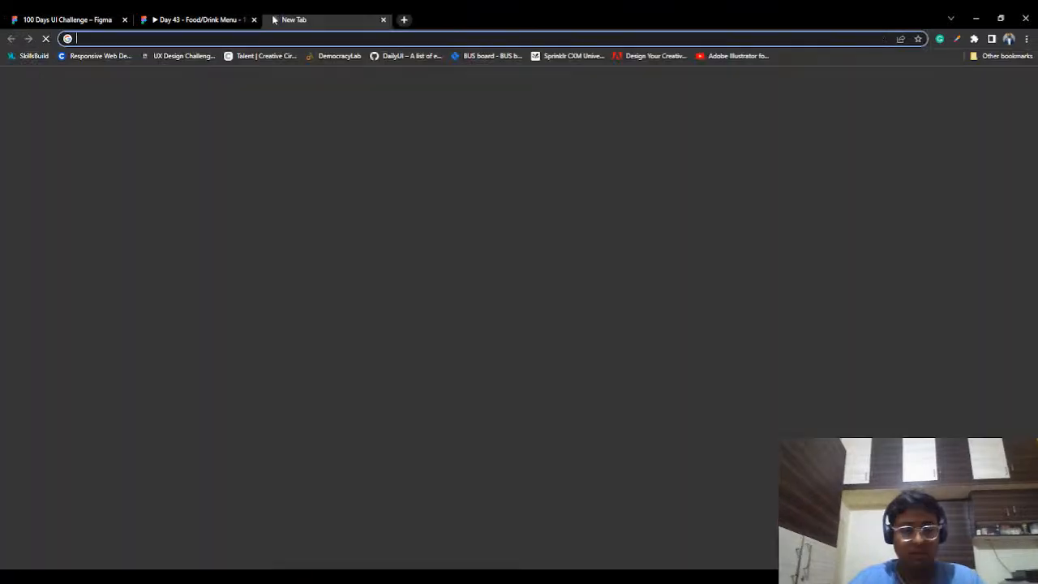
text(flaticon)
key(Return)
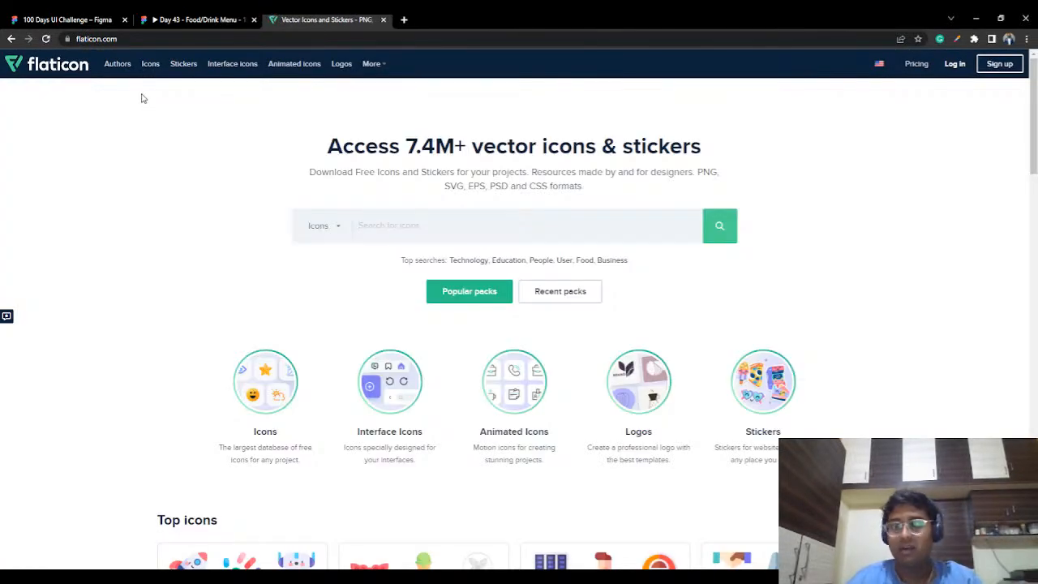
click(410, 222)
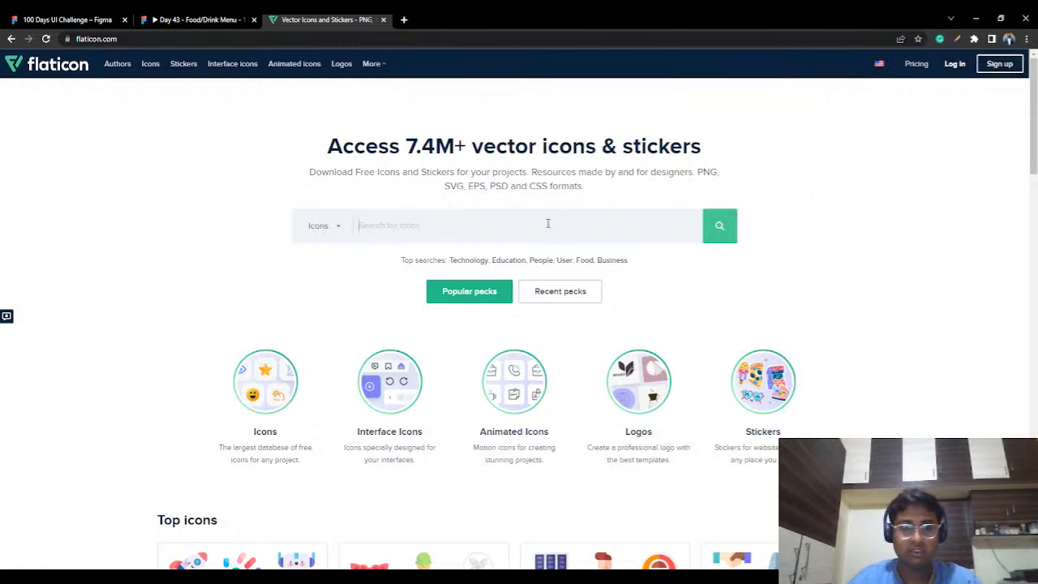
text(food)
key(Return)
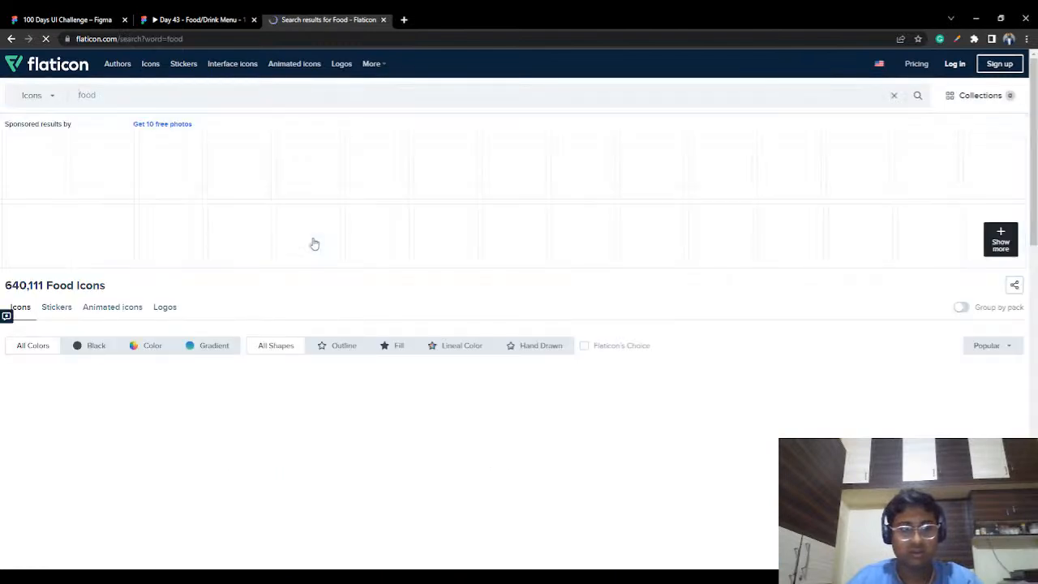
Step: Filter the food icon results to black and log in to Flaticon with a Google account
scroll(315, 243, down, 1)
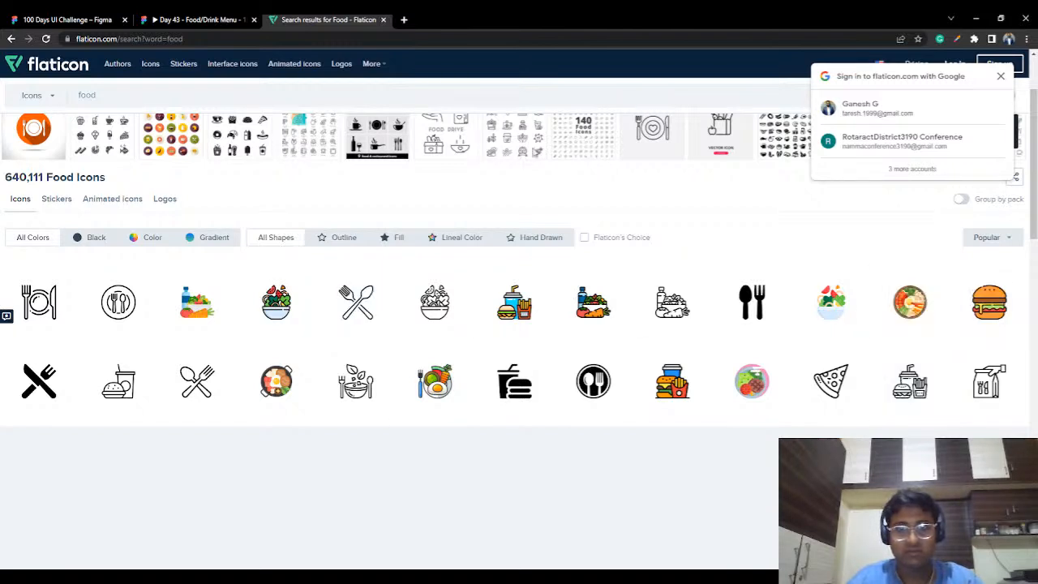
click(96, 237)
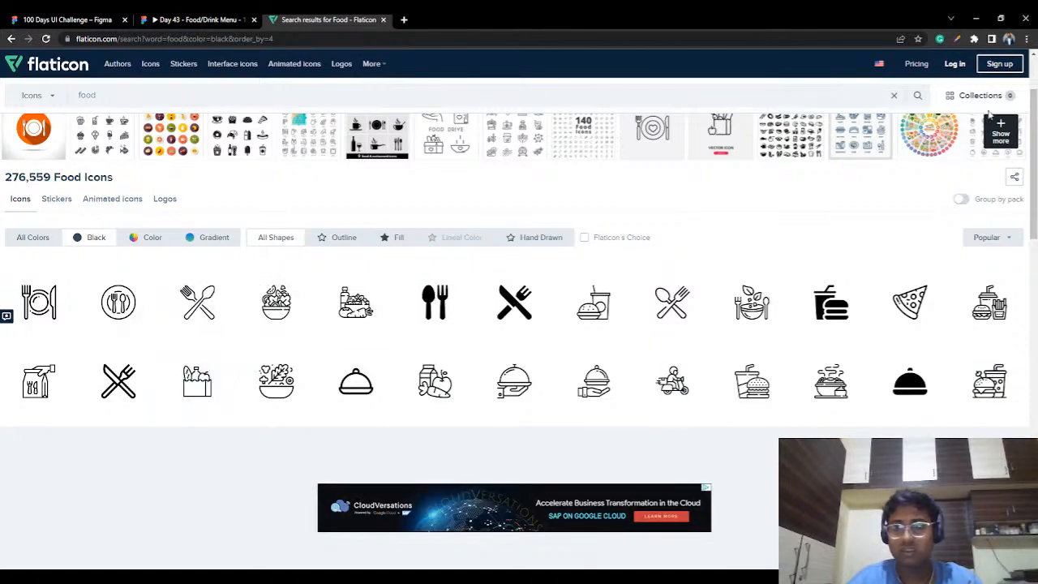
click(953, 64)
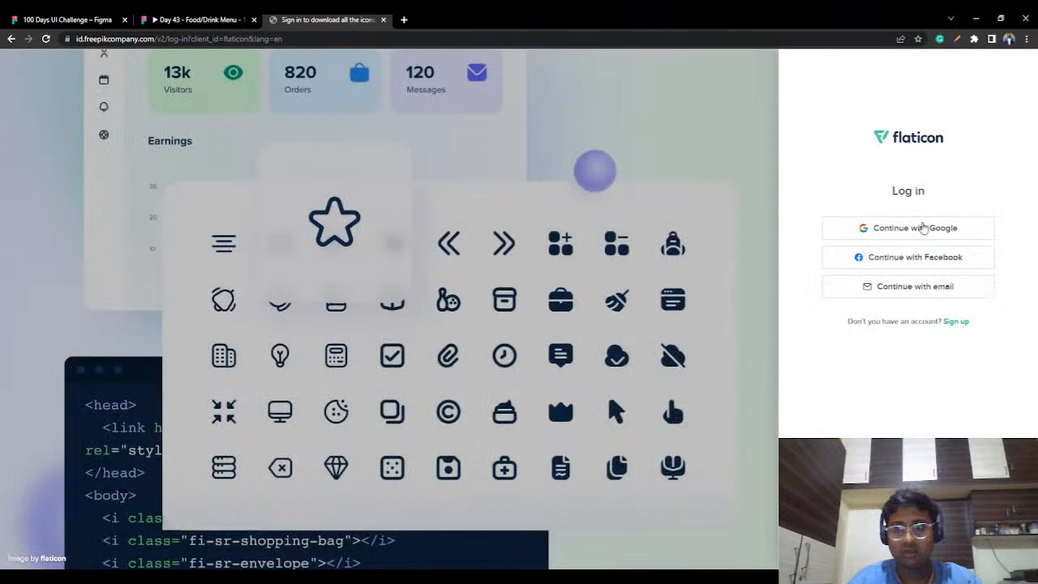
click(919, 227)
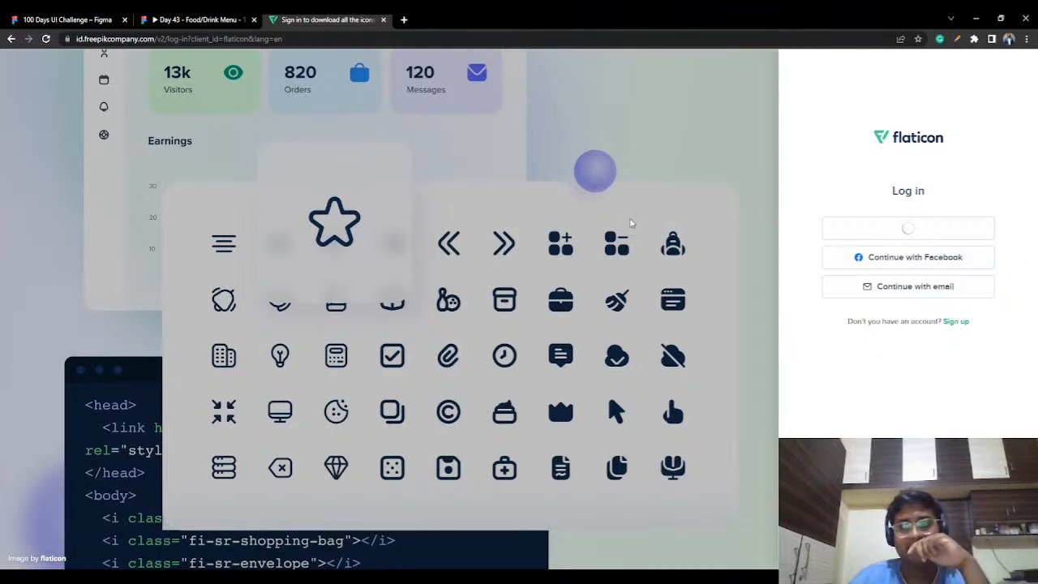
middle_click(344, 20)
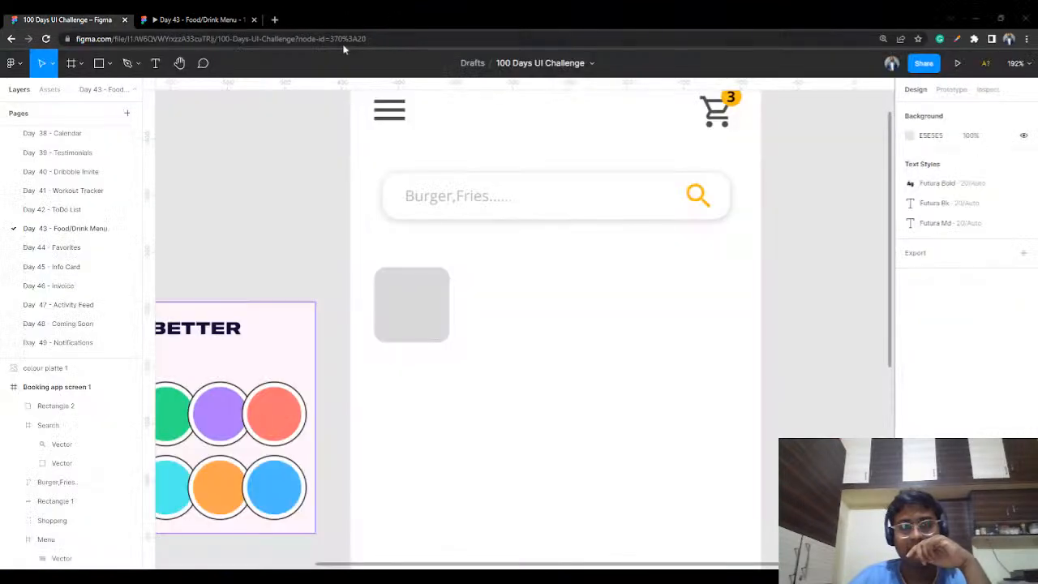
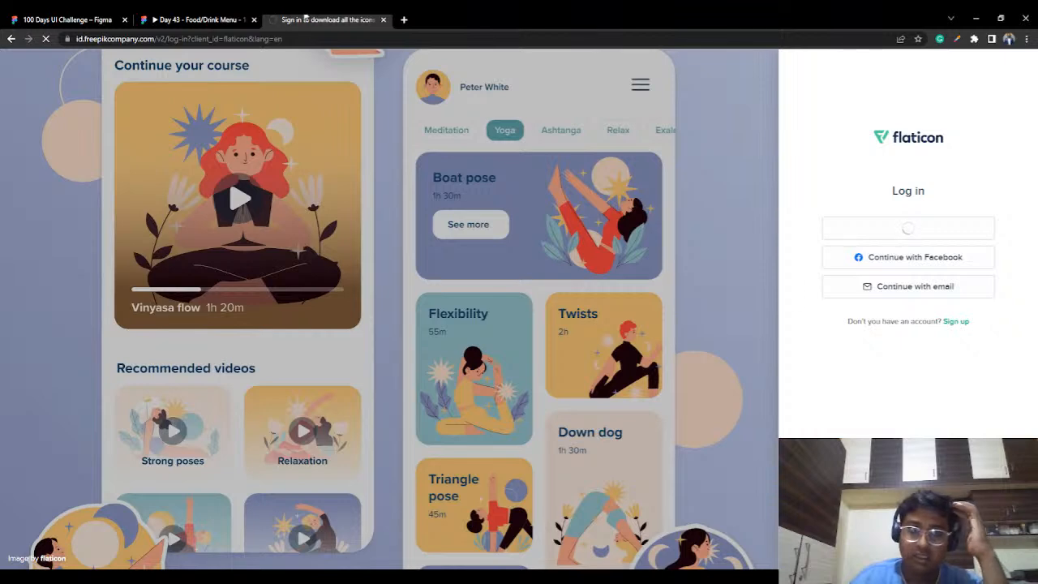
drag(303, 20, 299, 56)
drag(193, 55, 342, 18)
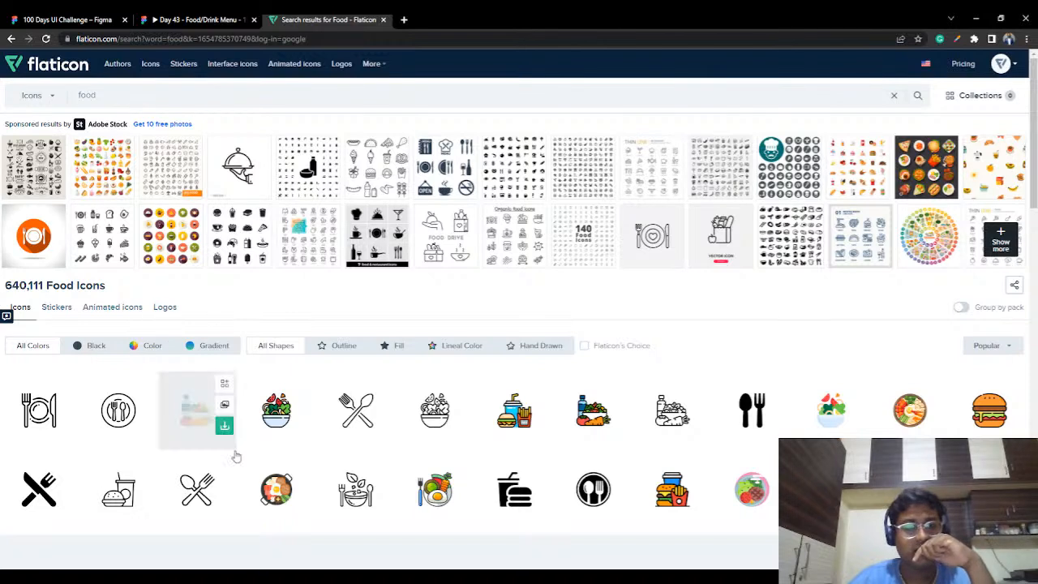
Step: Restrict the food results to black icons and download the outlined pizza slice icon as a free 512 px PNG
click(78, 349)
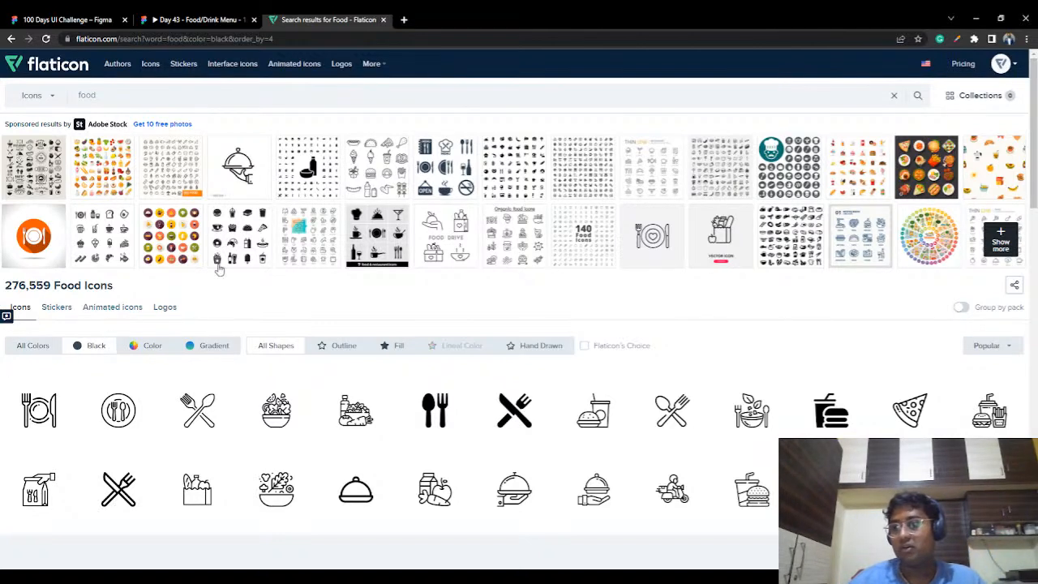
scroll(284, 390, down, 1)
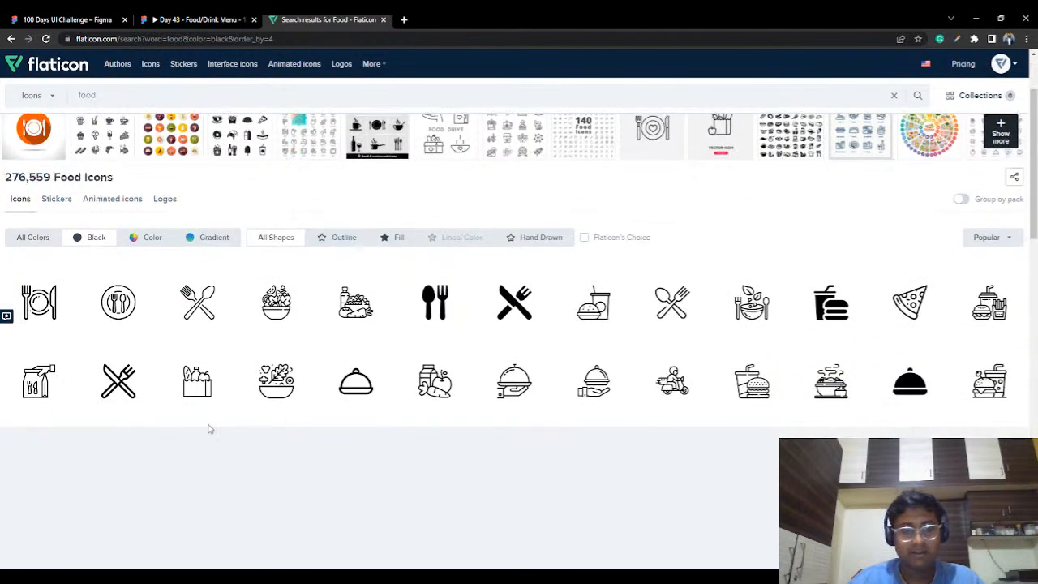
mouse_move(196, 326)
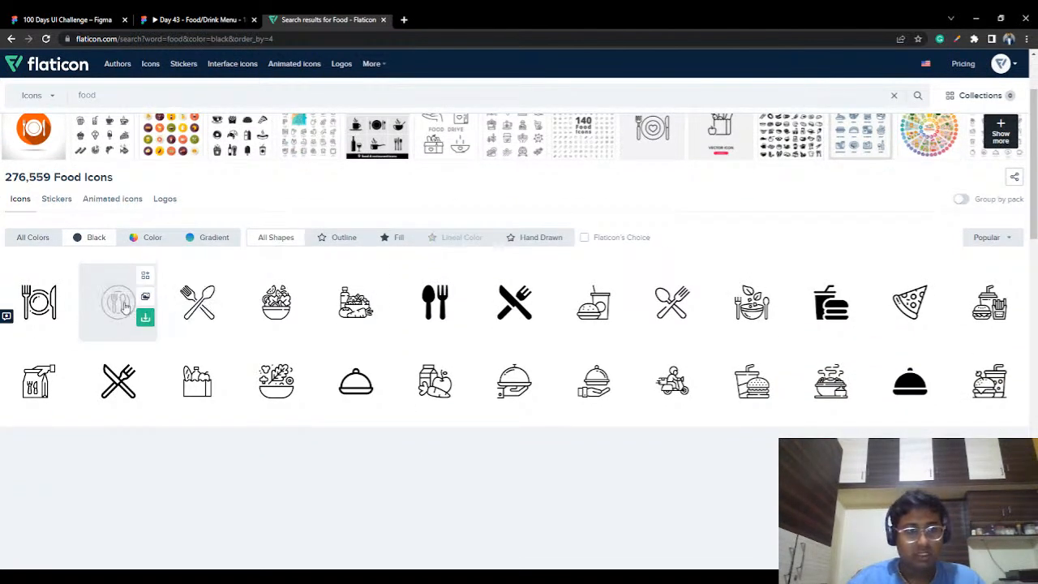
mouse_move(145, 397)
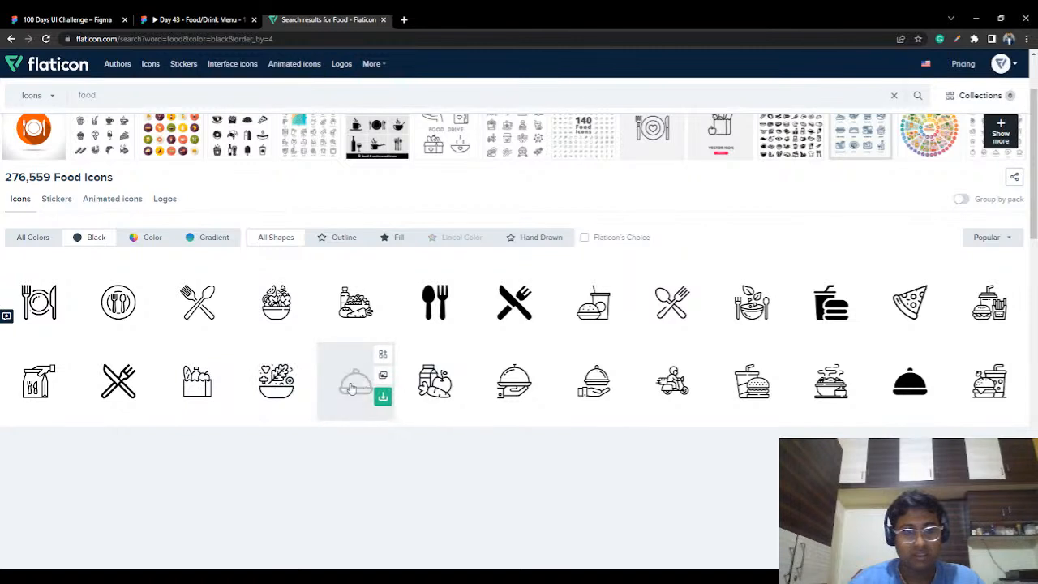
mouse_move(470, 390)
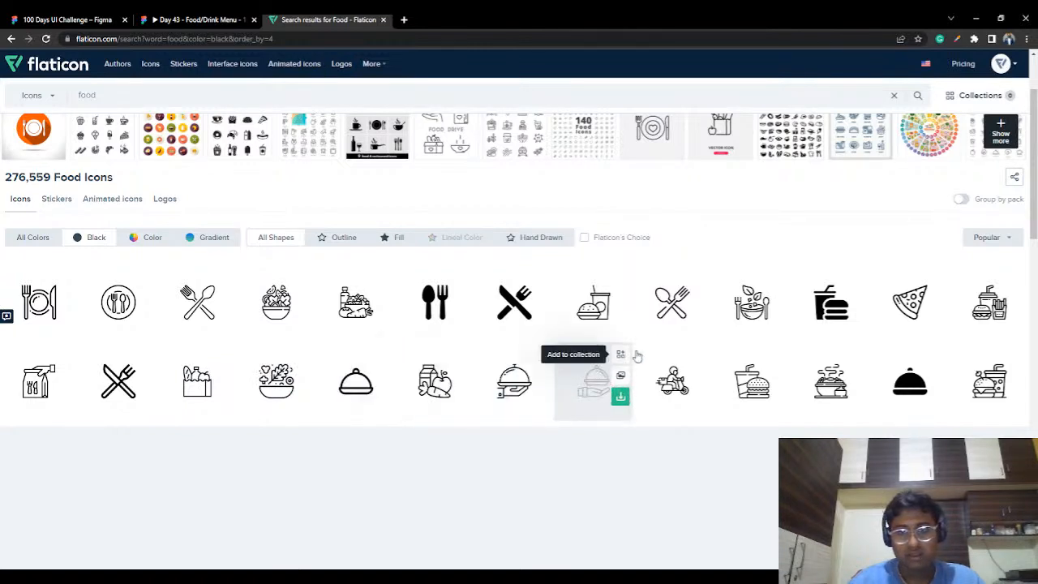
mouse_move(639, 310)
mouse_move(890, 302)
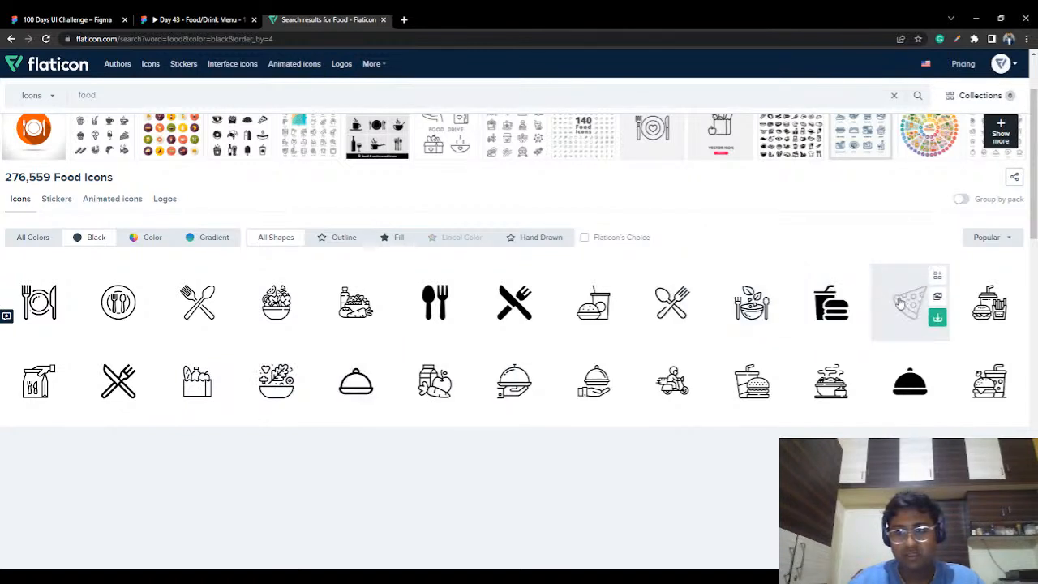
click(910, 309)
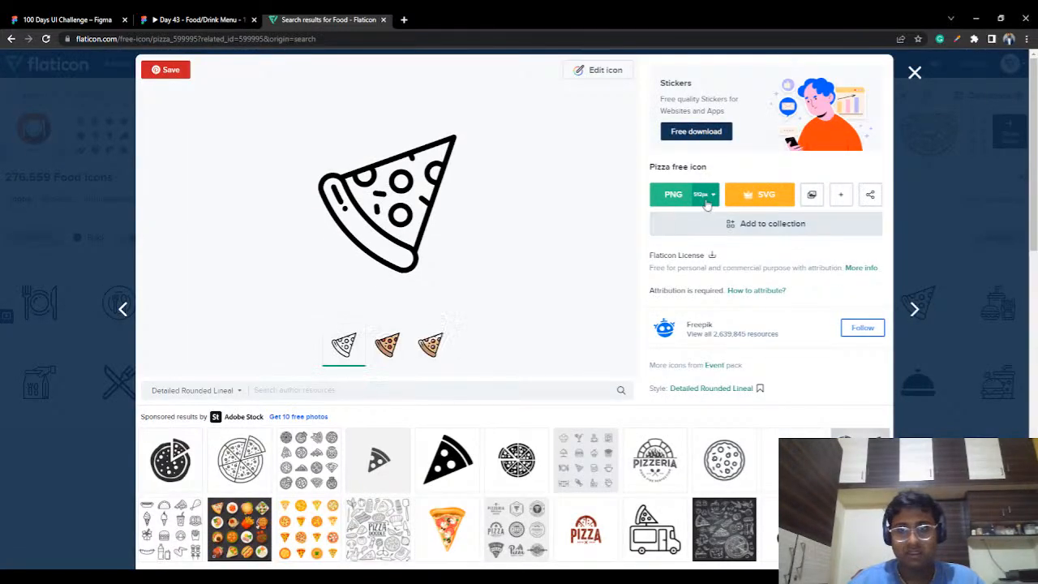
click(707, 196)
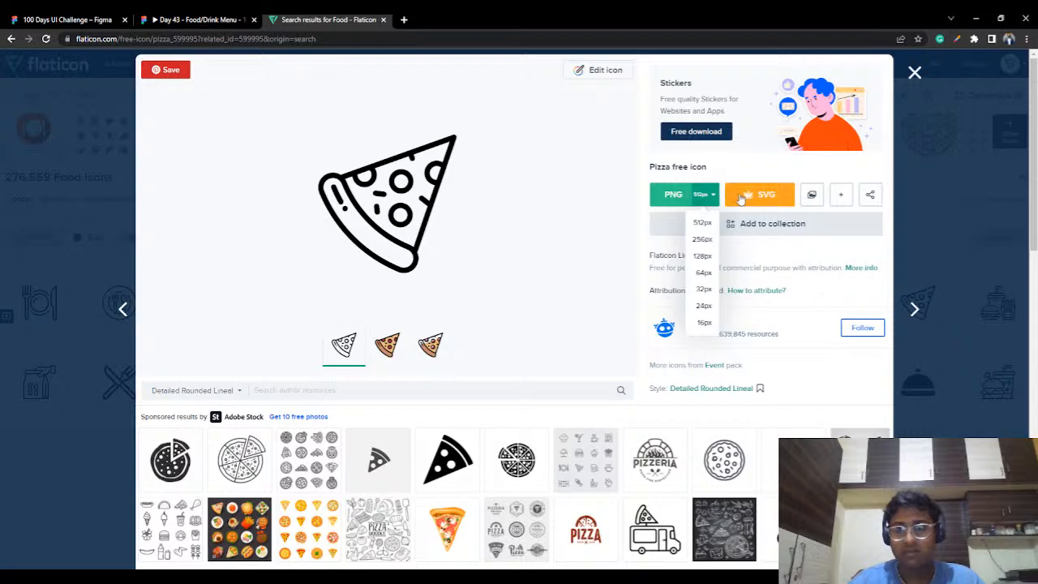
click(702, 223)
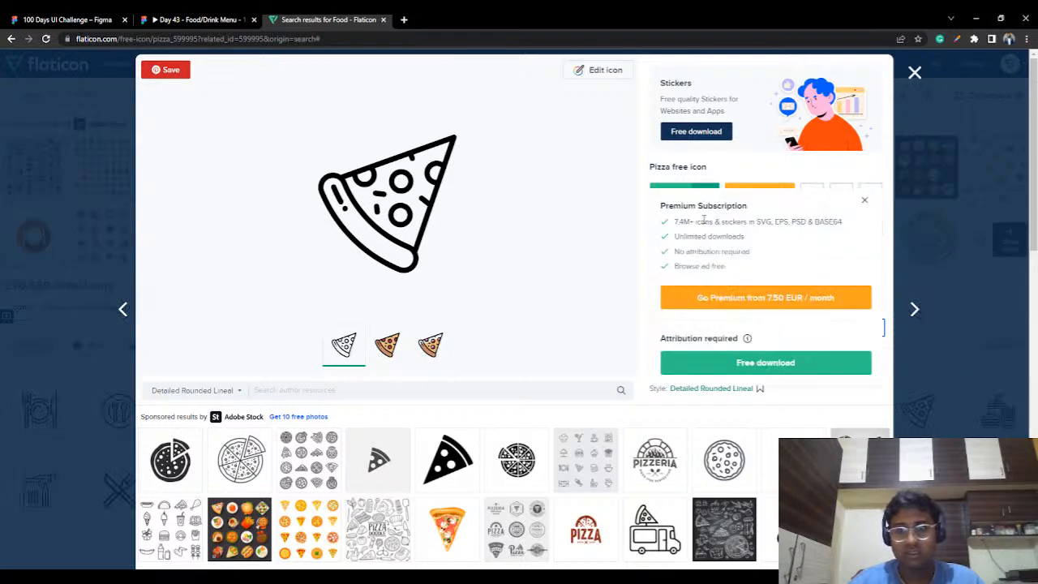
click(724, 362)
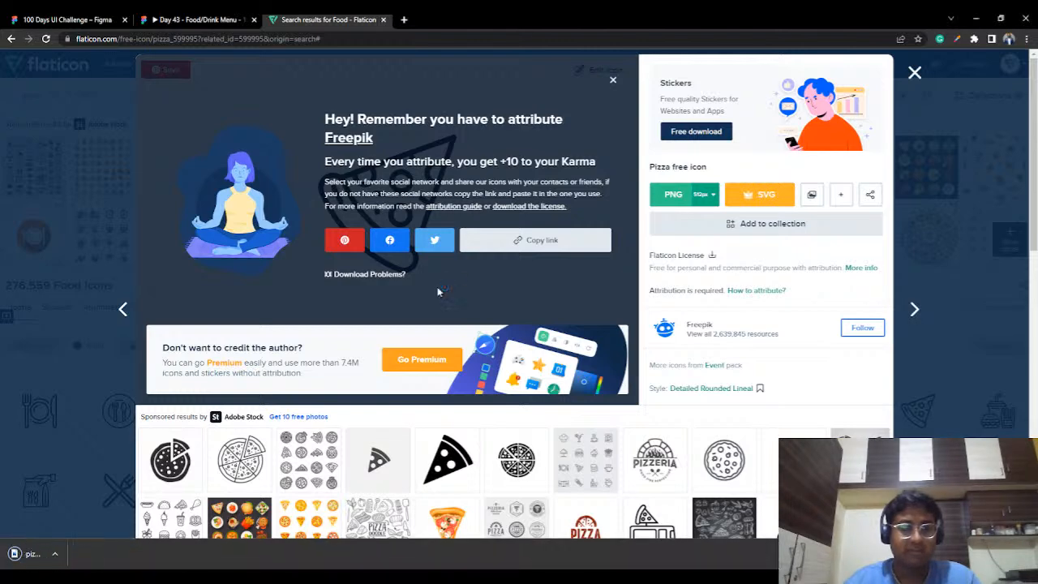
Step: Switch to the Figma design, move the Flaticon browser tab before it, and import pizza.png into the booking app screen
click(76, 23)
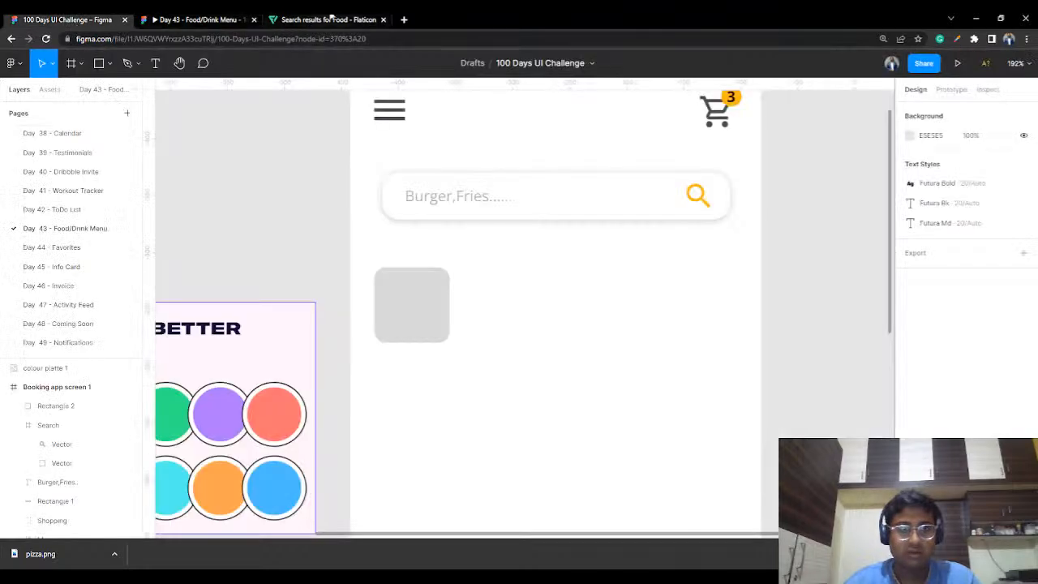
drag(328, 18, 104, 18)
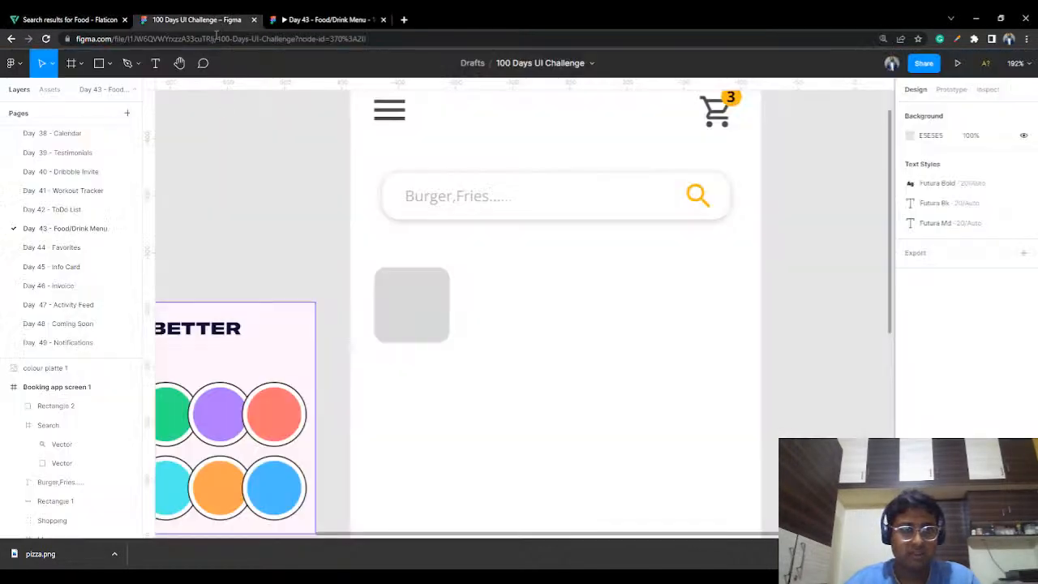
click(195, 20)
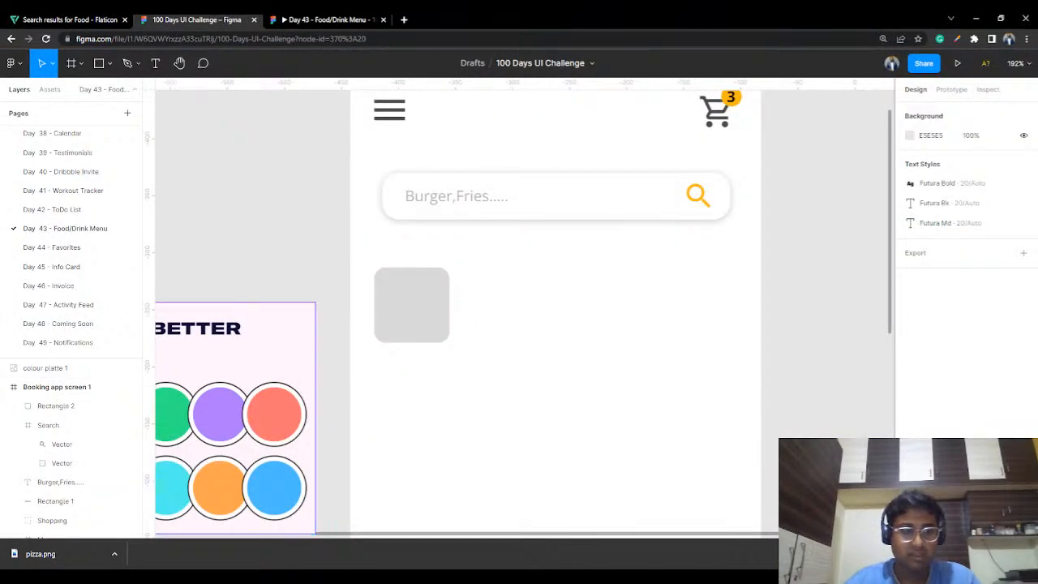
drag(42, 554, 421, 356)
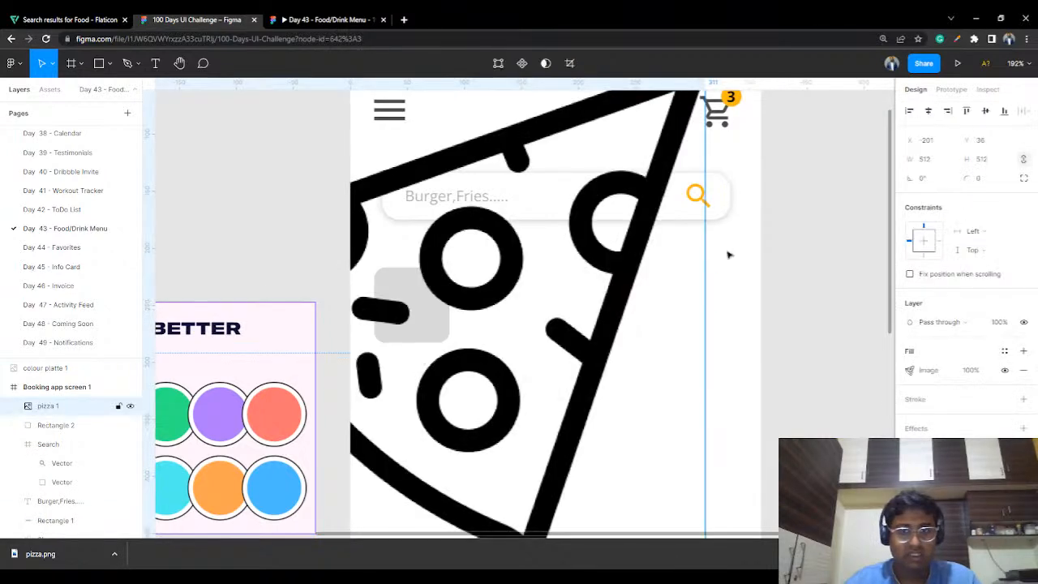
Step: Shrink the imported pizza image to roughly the grey square's size and leave it in the empty area below the square
scroll(726, 256, down, 5)
drag(718, 173, 650, 242)
drag(634, 299, 705, 312)
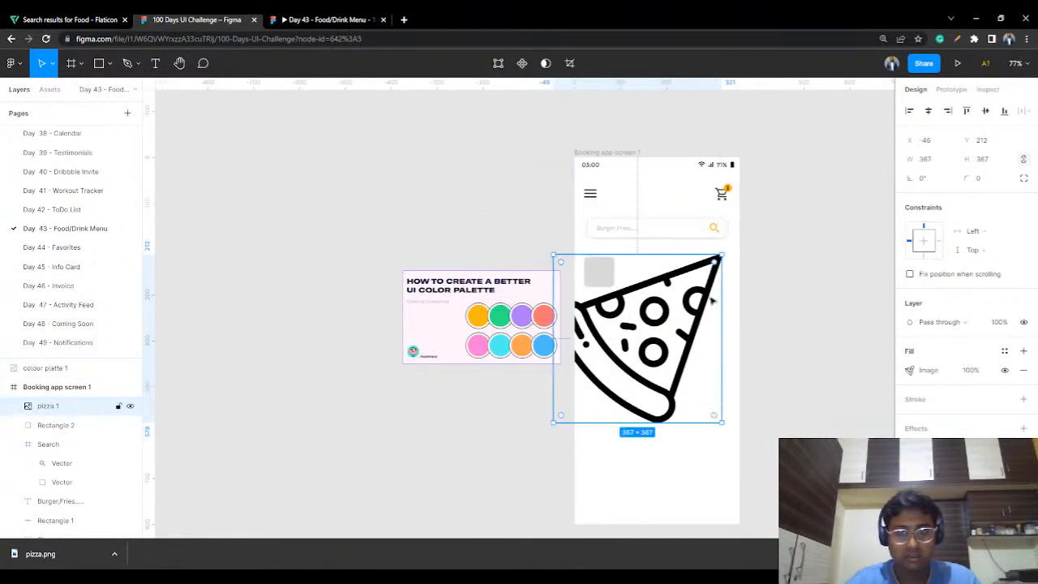
drag(720, 258, 650, 342)
click(652, 294)
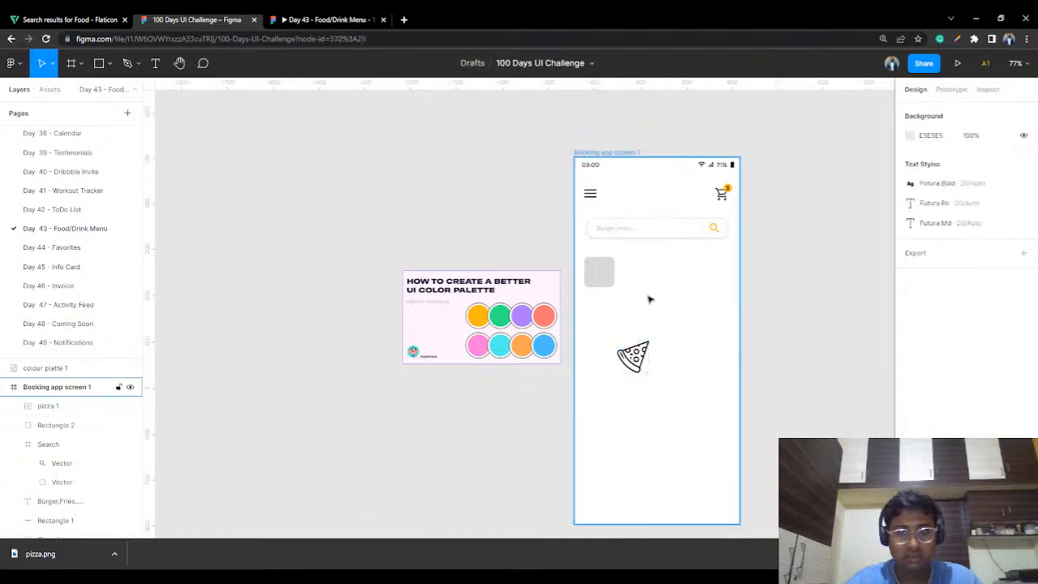
Step: Fill the rounded grey square with the amber sampled from the color palette image, FFB711
scroll(642, 317, up, 5)
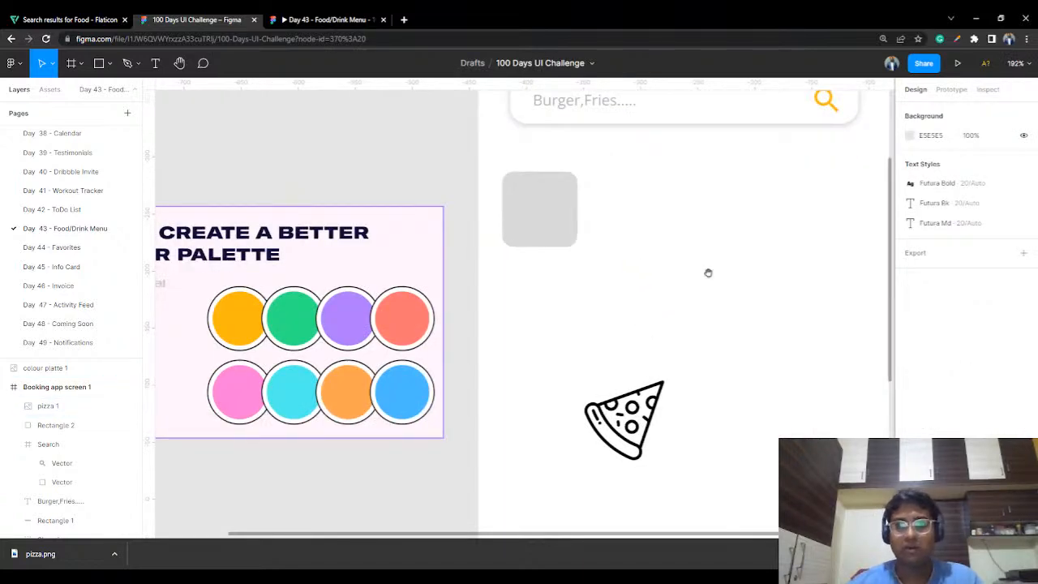
drag(708, 273, 618, 283)
click(474, 223)
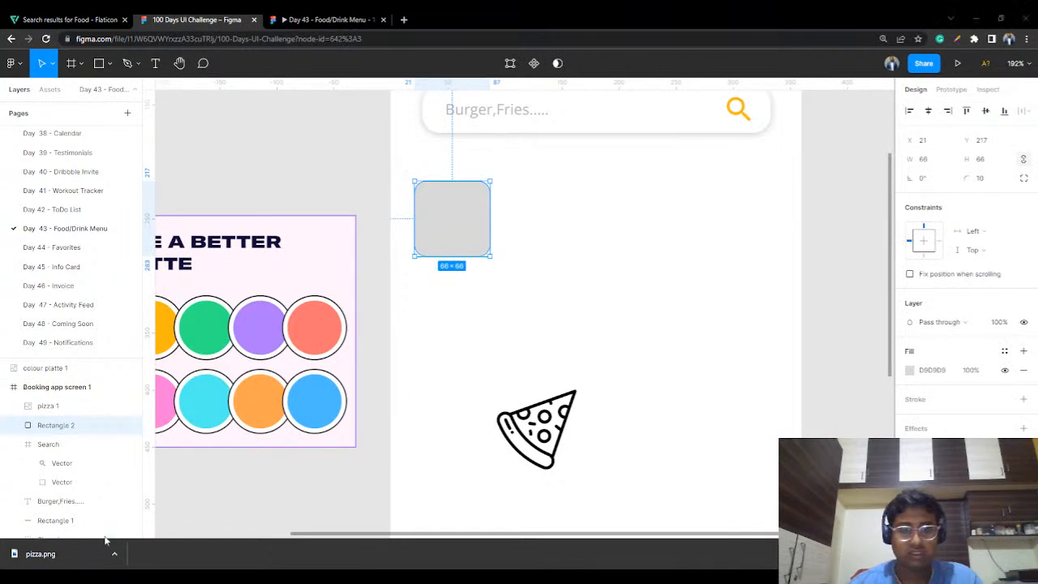
click(585, 305)
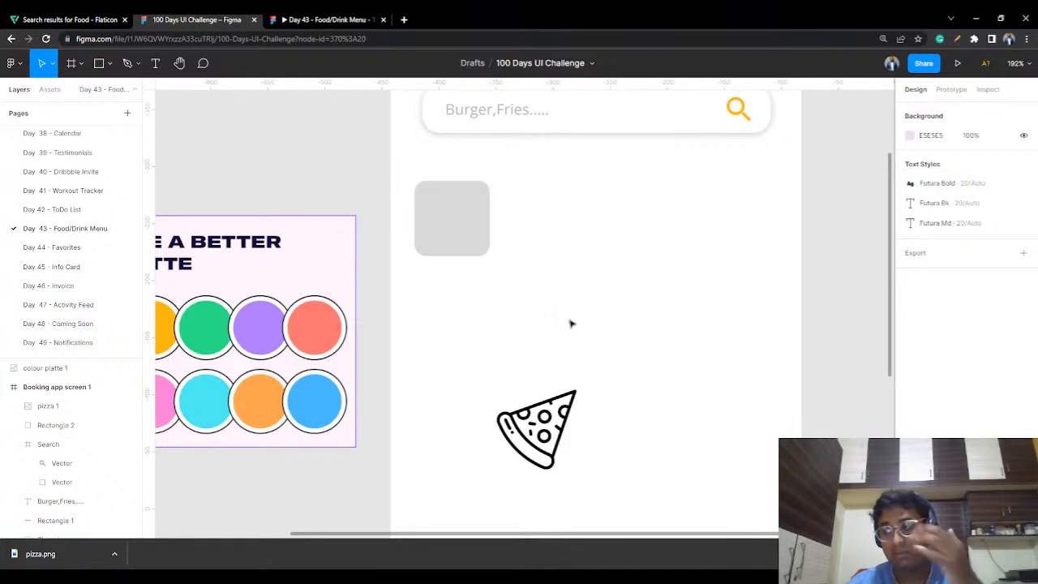
click(475, 235)
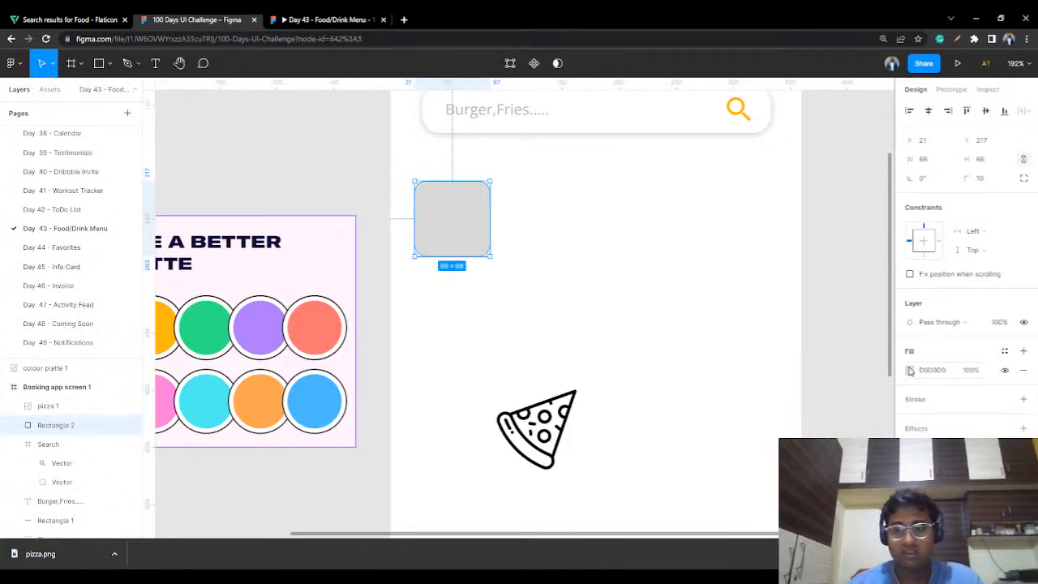
click(910, 370)
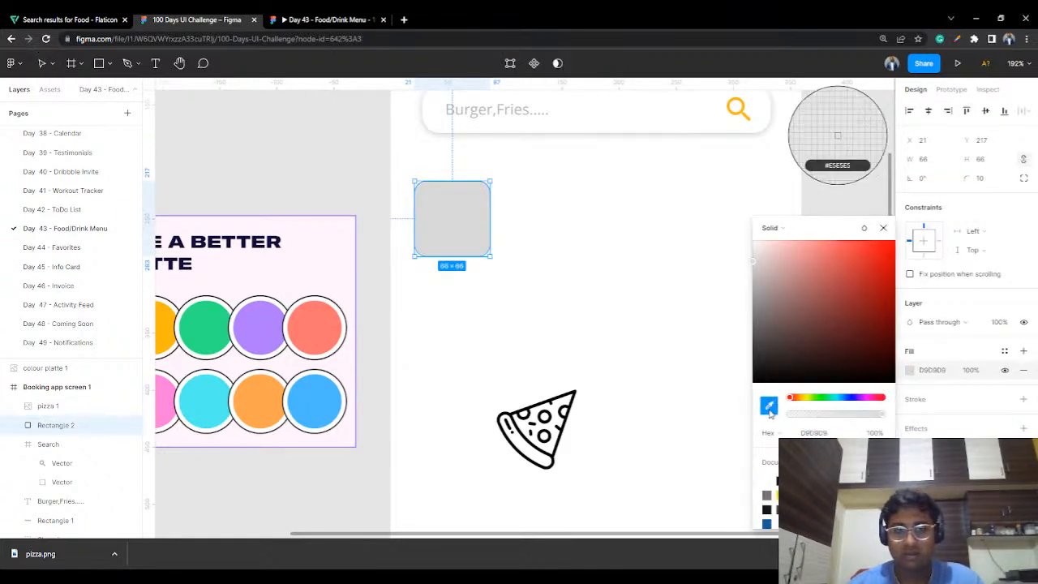
click(175, 316)
click(267, 173)
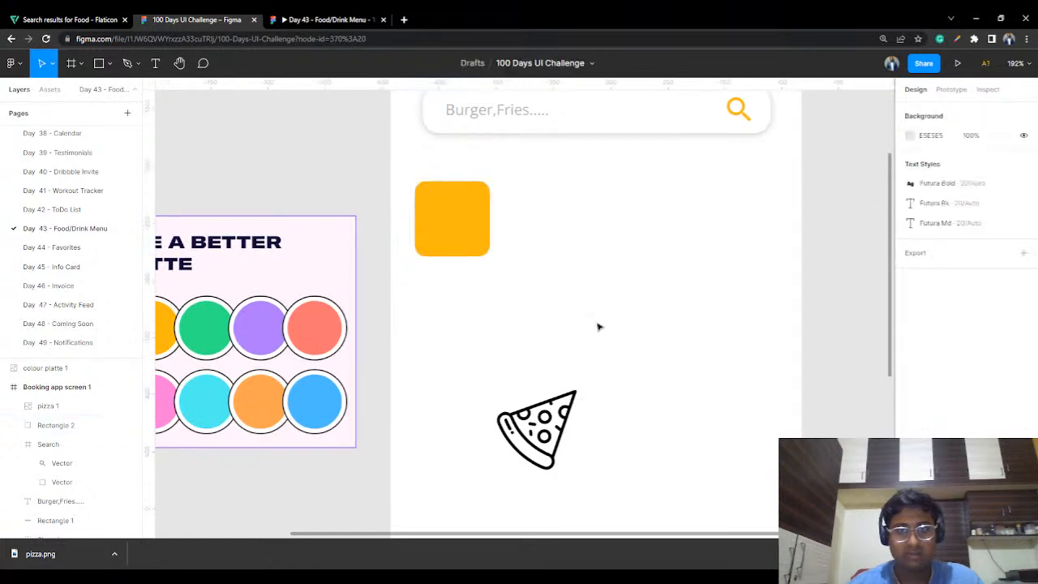
Step: Select the amber rounded square below the search bar
scroll(597, 327, down, 3)
scroll(598, 327, up, 2)
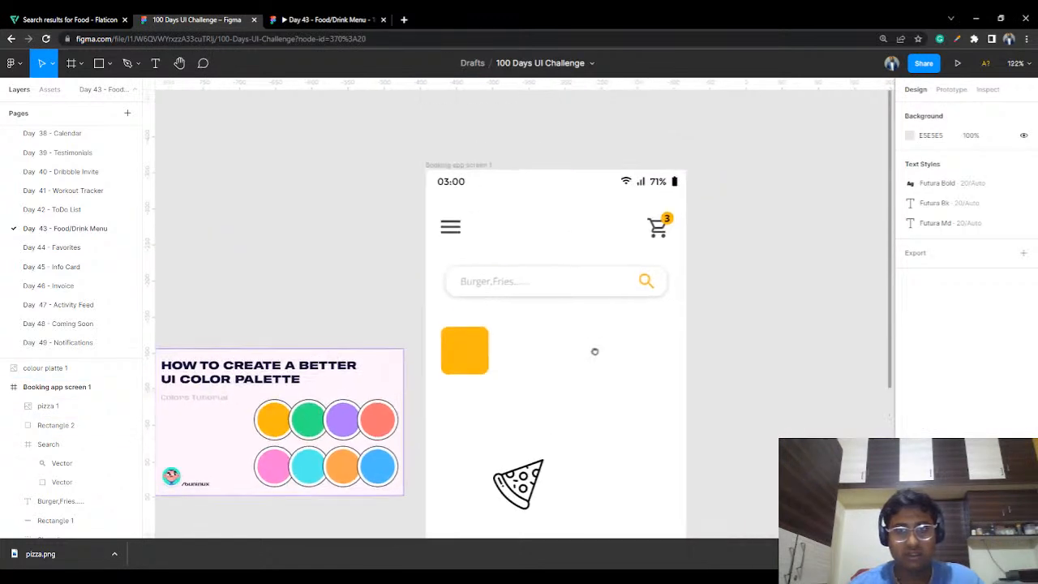
click(659, 227)
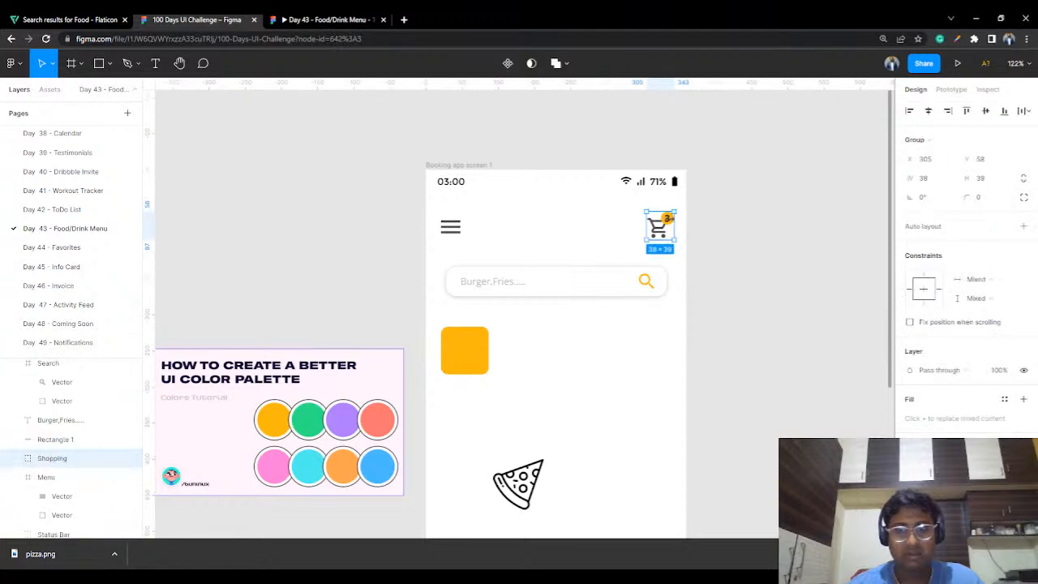
click(601, 369)
click(482, 359)
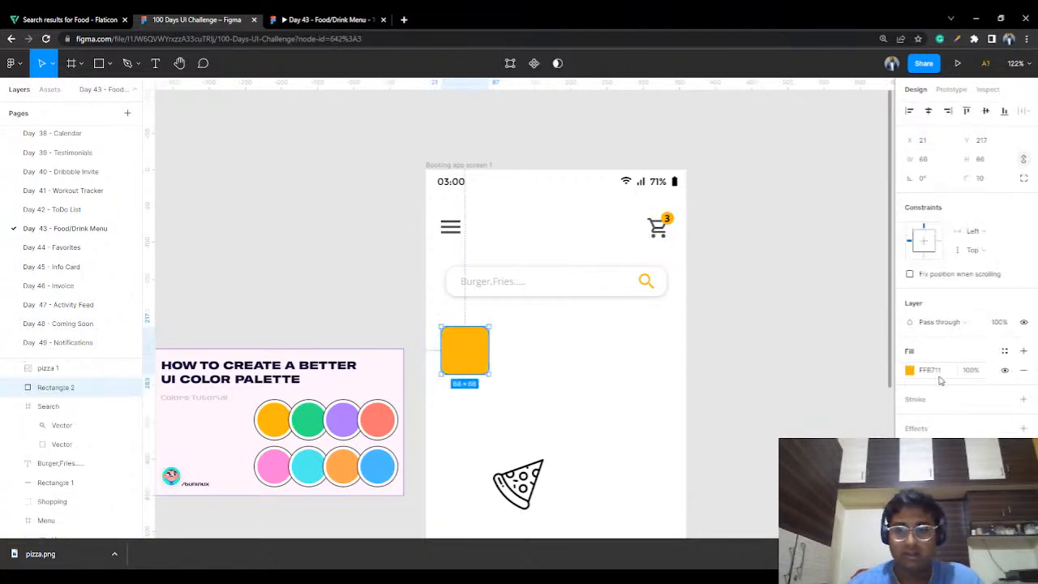
Step: Recolor the yellow rounded square below the search bar with the purple sampled from the color palette image
click(909, 371)
click(768, 405)
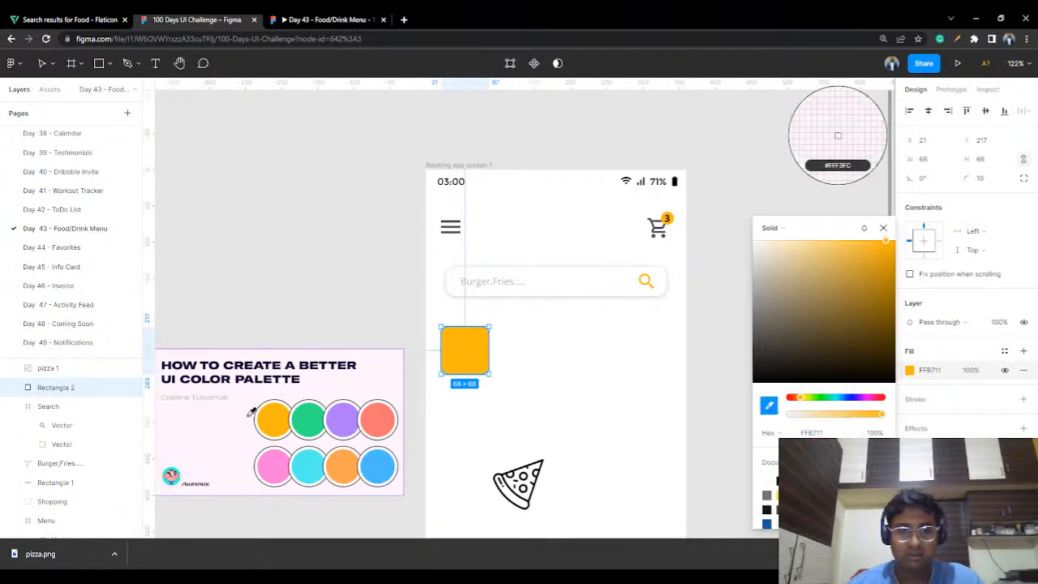
click(350, 418)
click(347, 262)
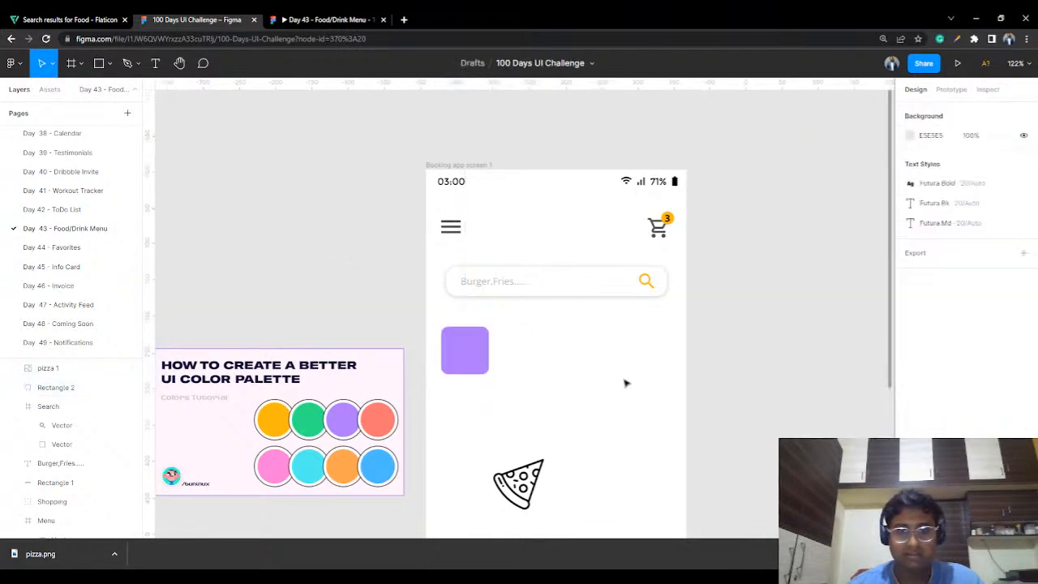
Step: Fill the cart icon's badge circle with the purple sampled from the rounded square
click(669, 218)
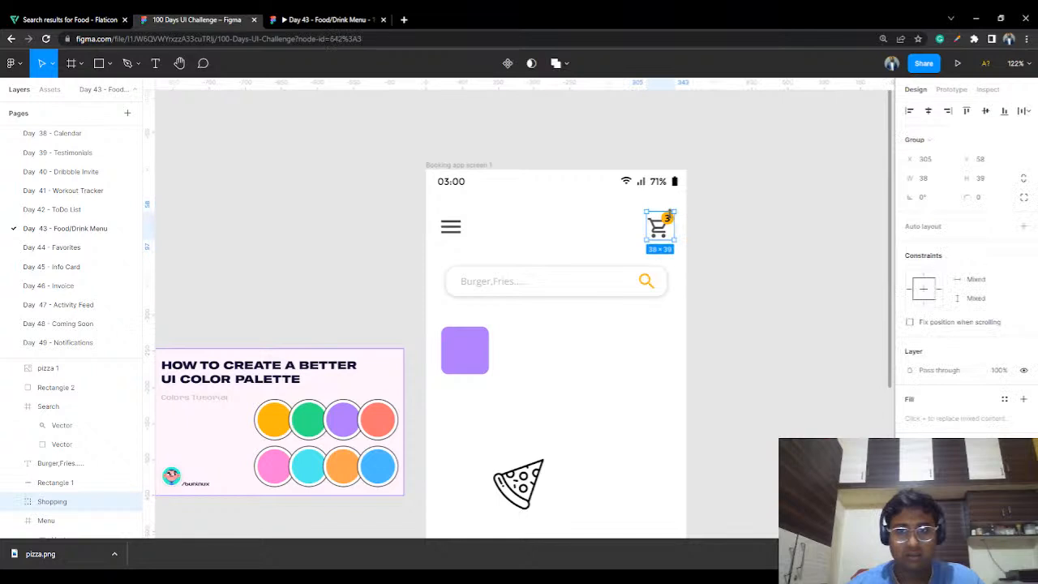
ctrl+scroll(671, 223, up, 5)
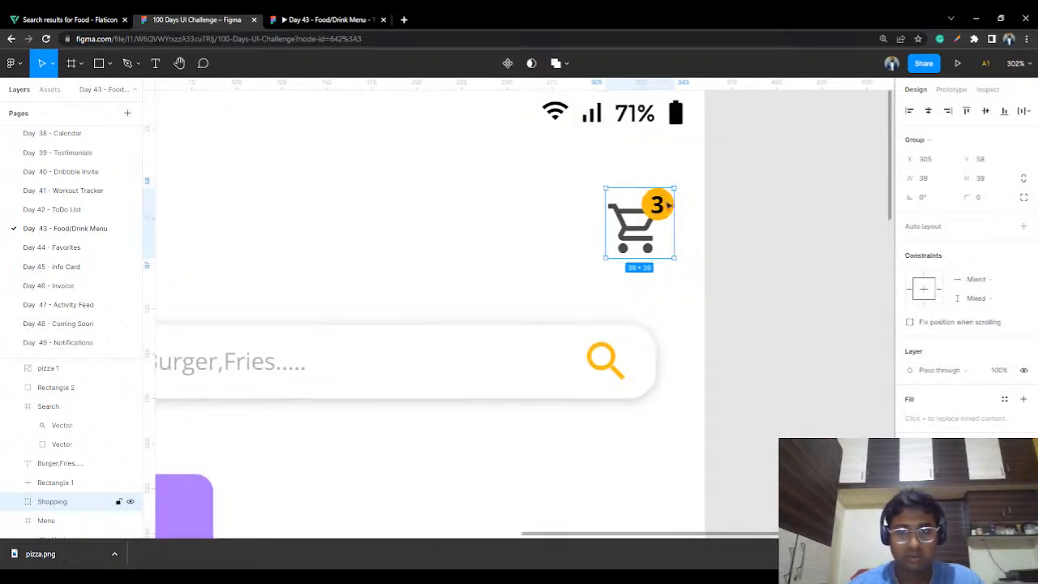
double_click(658, 204)
click(676, 206)
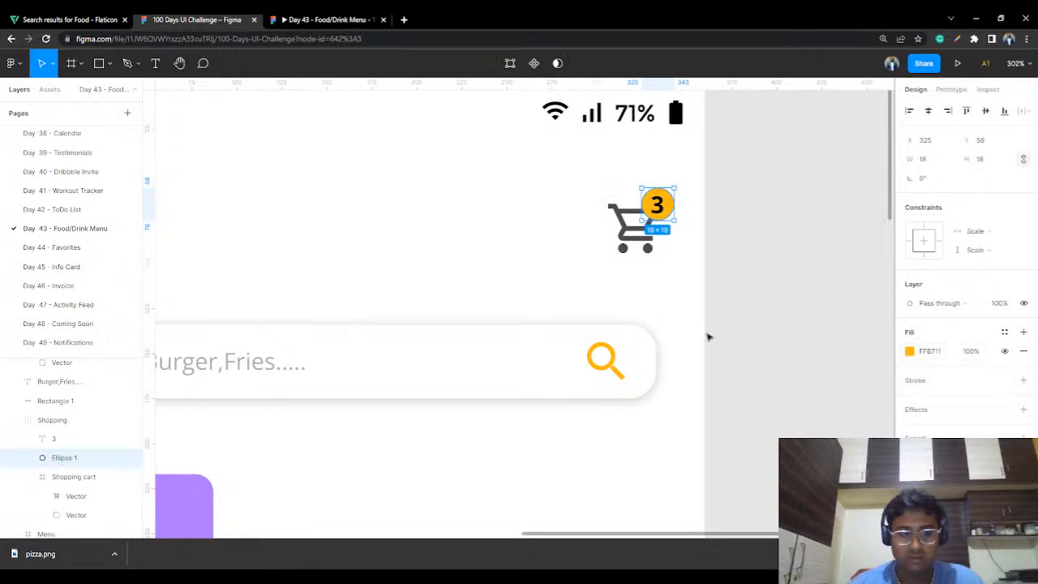
ctrl+scroll(689, 343, down, 5)
click(908, 350)
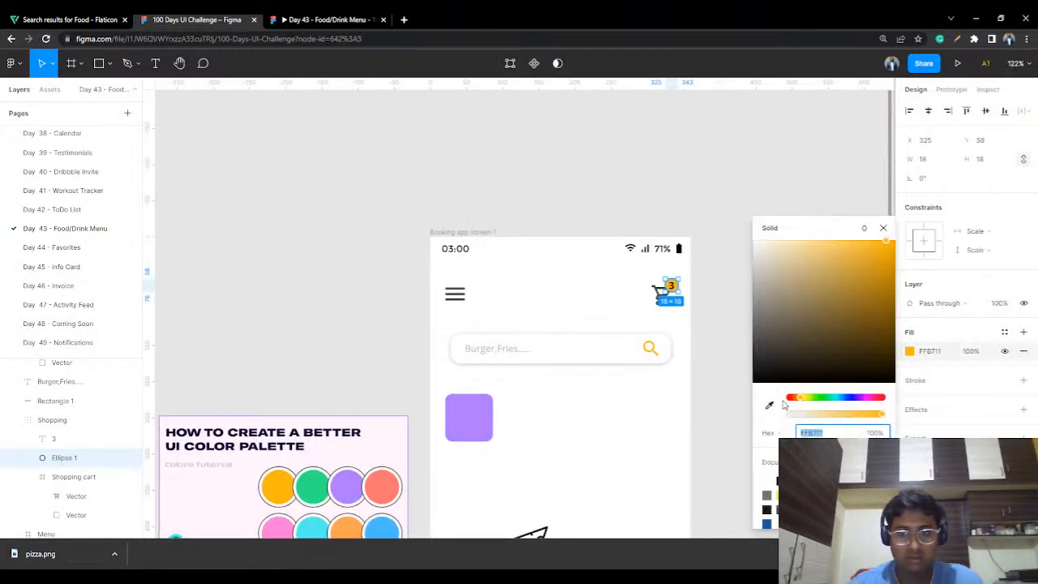
click(769, 405)
click(483, 412)
click(739, 213)
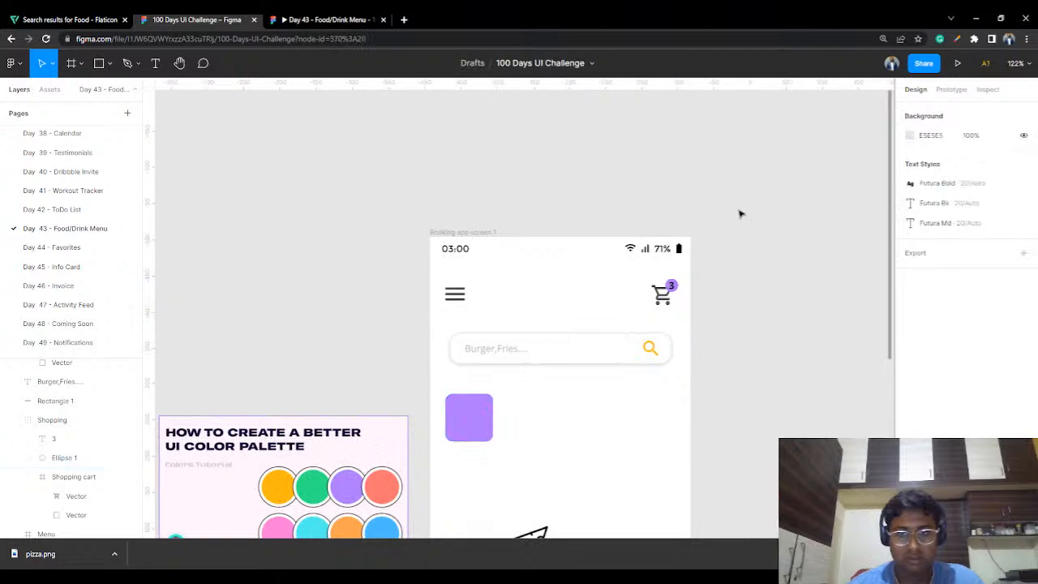
Step: Change the badge's number 3 to white (FFFFFF)
click(669, 289)
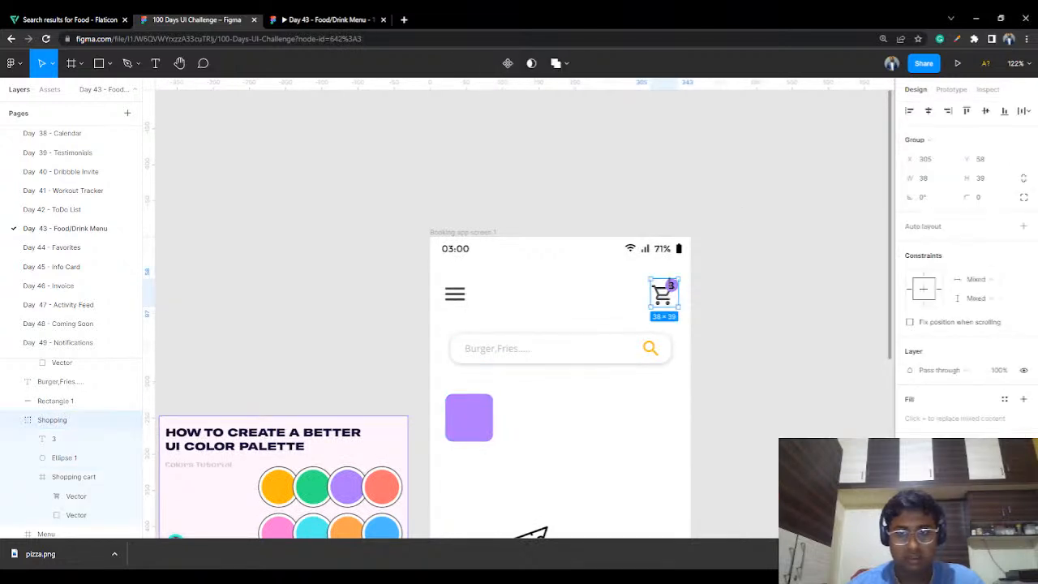
double_click(675, 288)
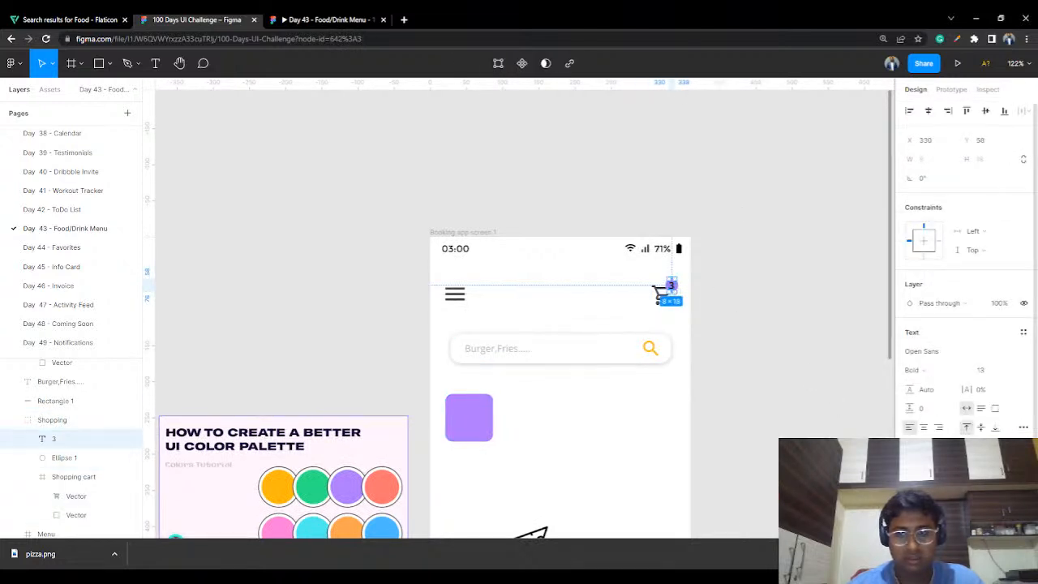
click(908, 475)
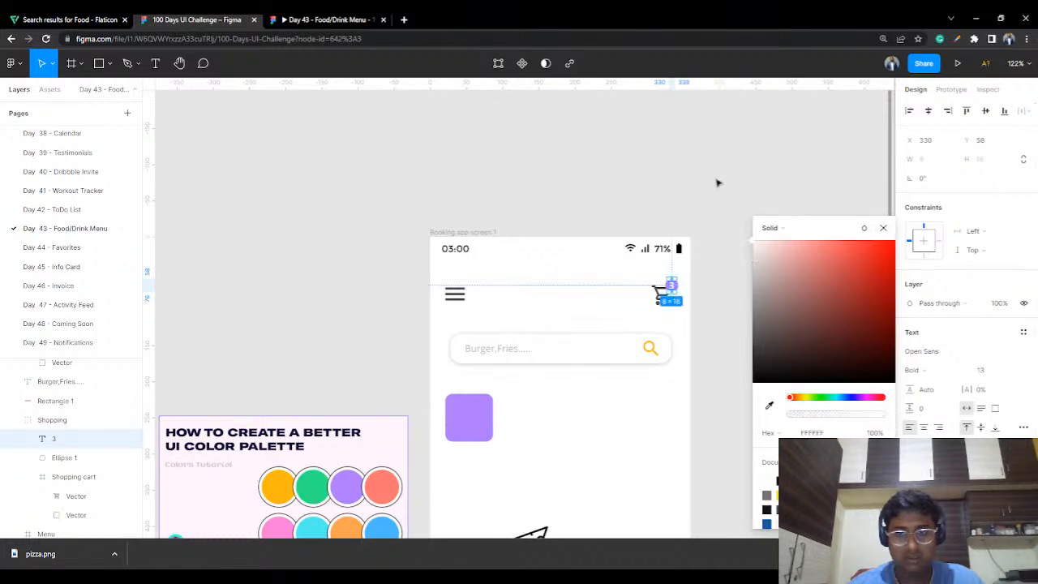
click(705, 375)
Step: Check the screen in the prototype preview and return to the design file
scroll(658, 367, up, 3)
click(328, 20)
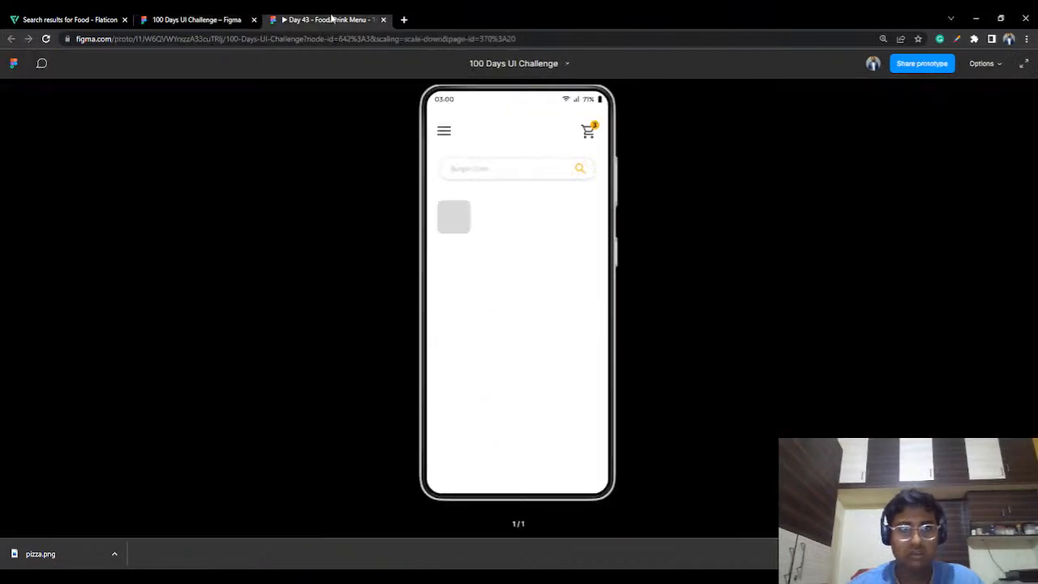
click(197, 19)
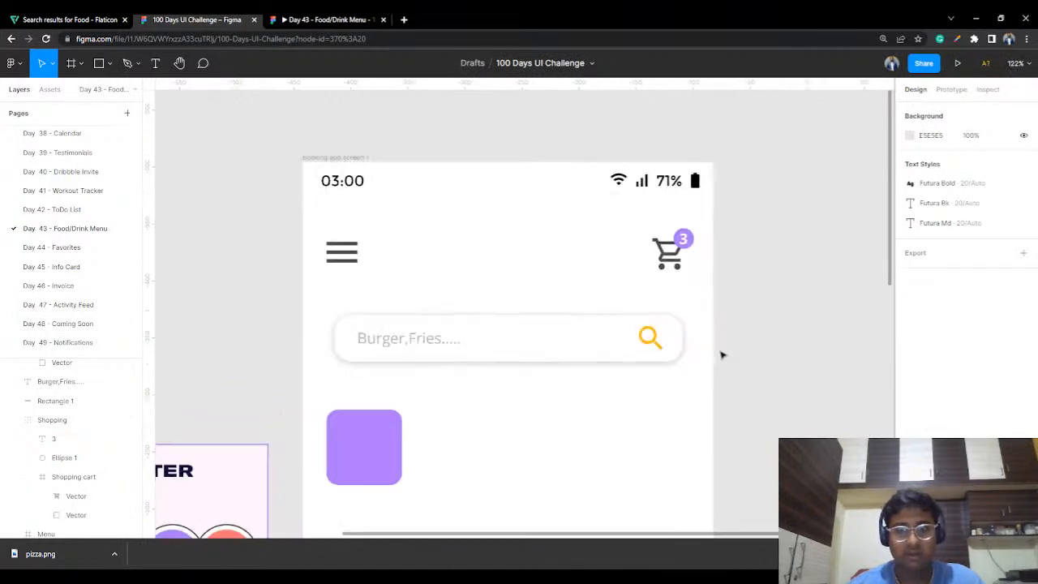
Step: Recolor the search icon with the purple AE7AFB sampled from the rounded square
scroll(641, 433, down, 2)
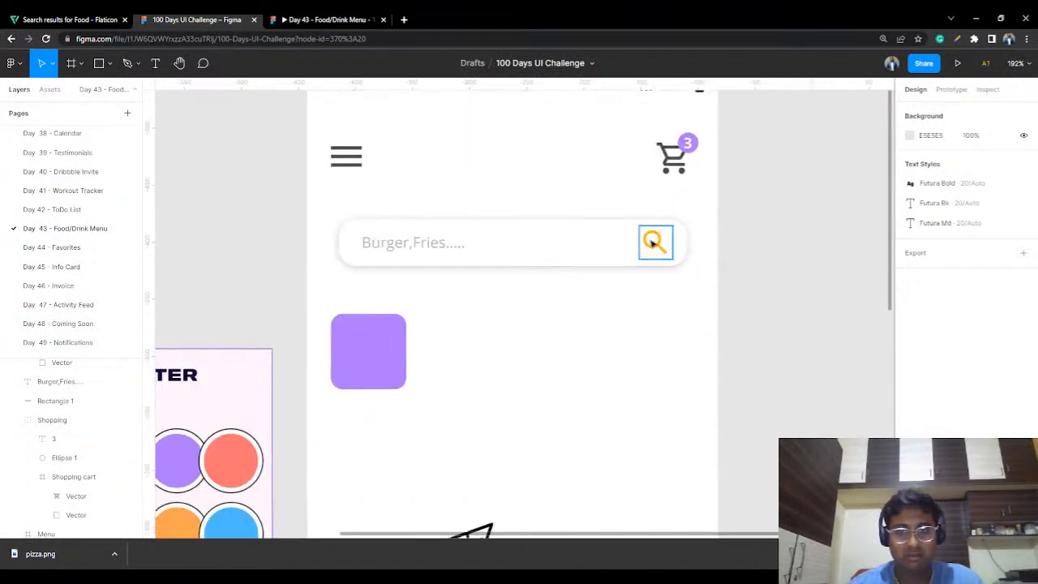
click(653, 241)
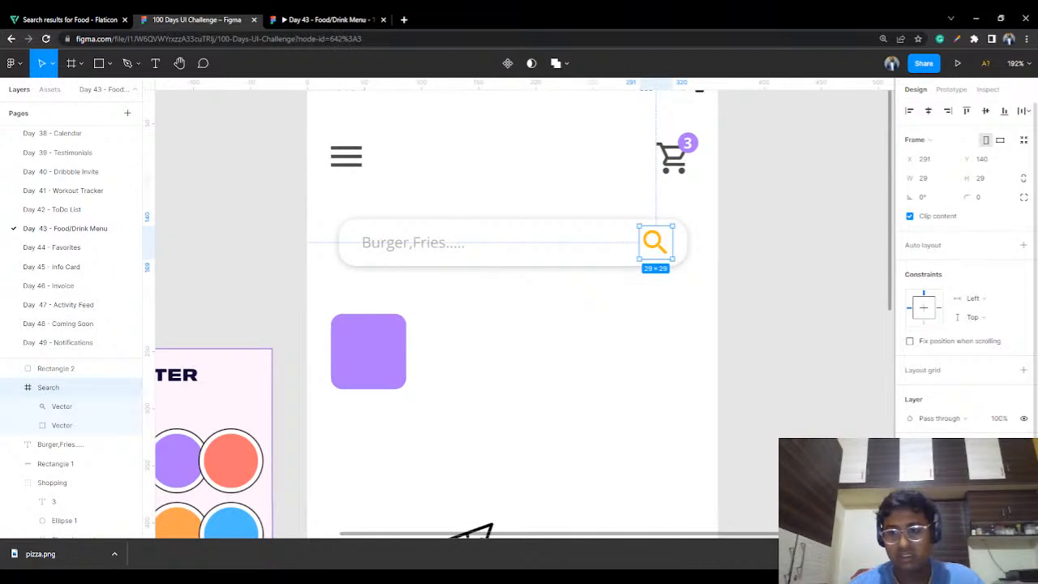
scroll(965, 308, down, 2)
click(910, 435)
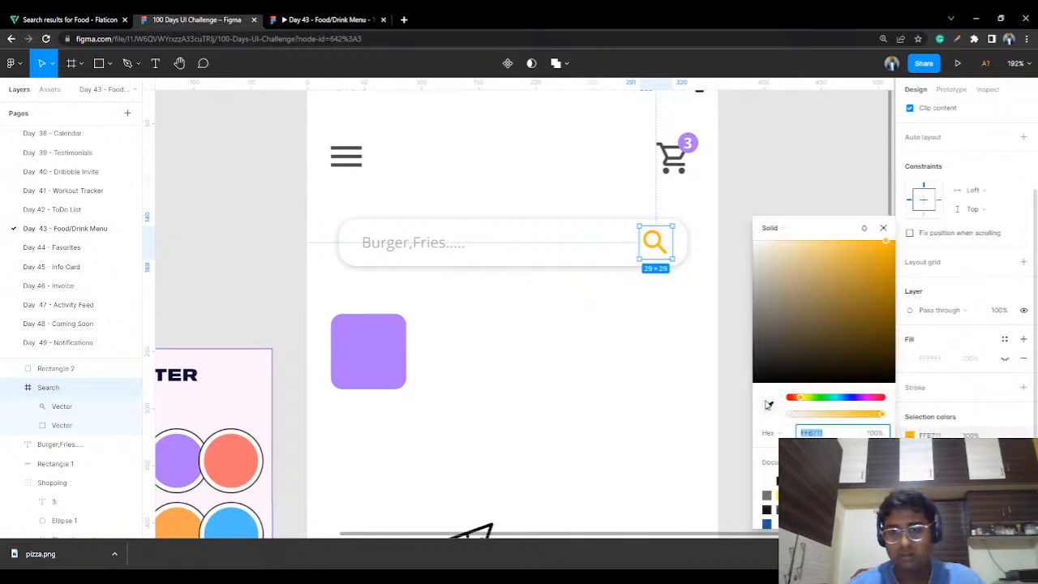
click(768, 404)
click(352, 352)
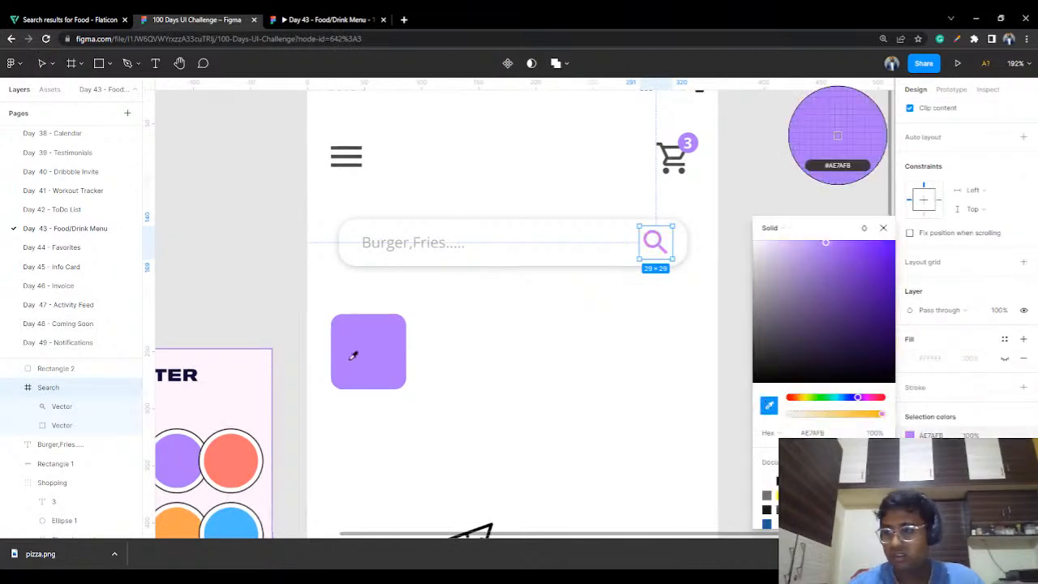
click(581, 345)
Step: Move the pizza icon onto the center of the purple square, at X 33, Y 228
scroll(576, 344, down, 5)
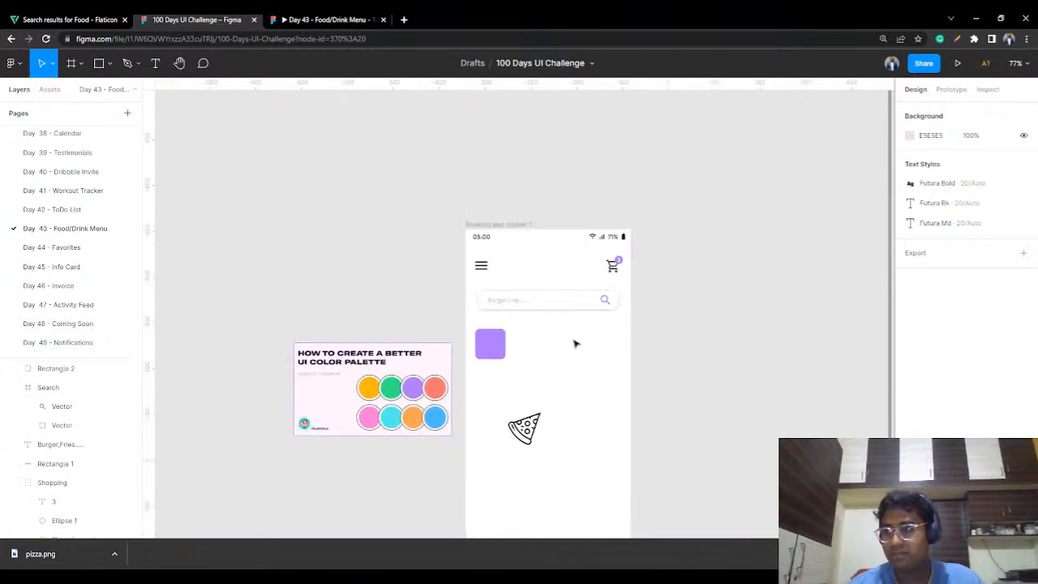
drag(594, 363, 581, 334)
click(518, 382)
drag(519, 381, 477, 299)
click(524, 294)
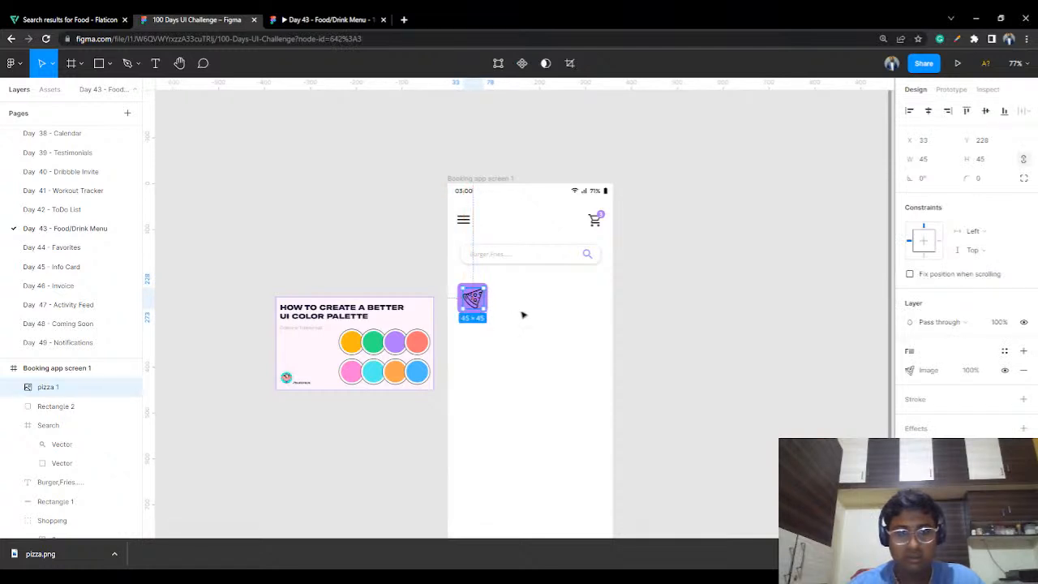
click(521, 340)
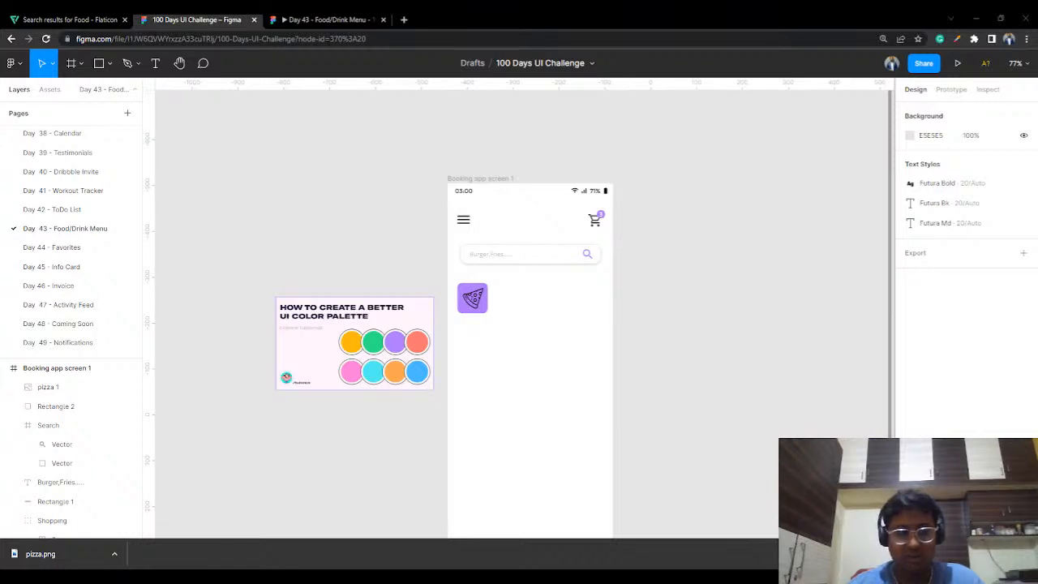
Step: Enlarge the purple square behind the pizza icon to 72 × 72
scroll(481, 366, up, 5)
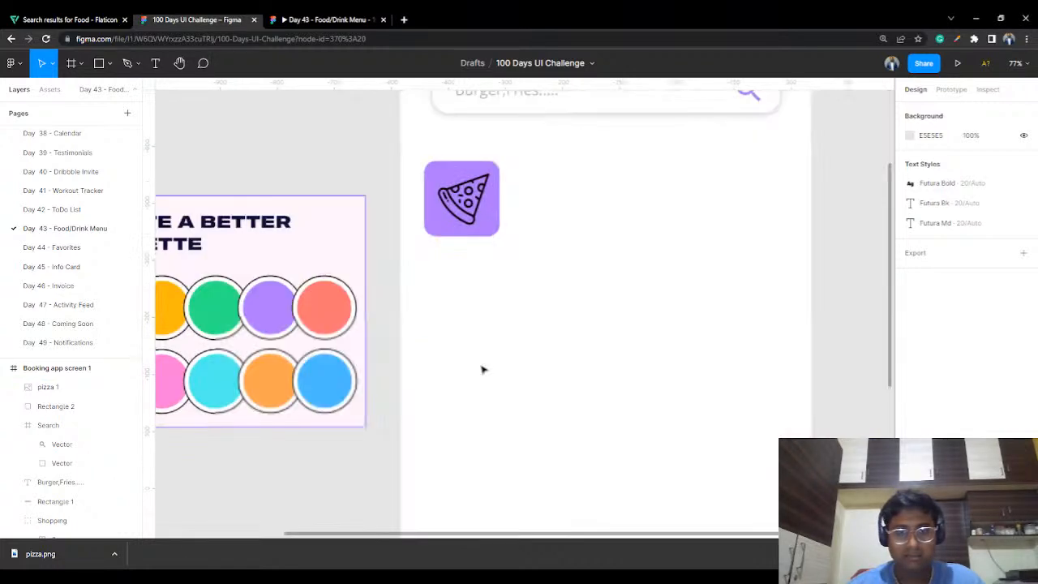
click(499, 228)
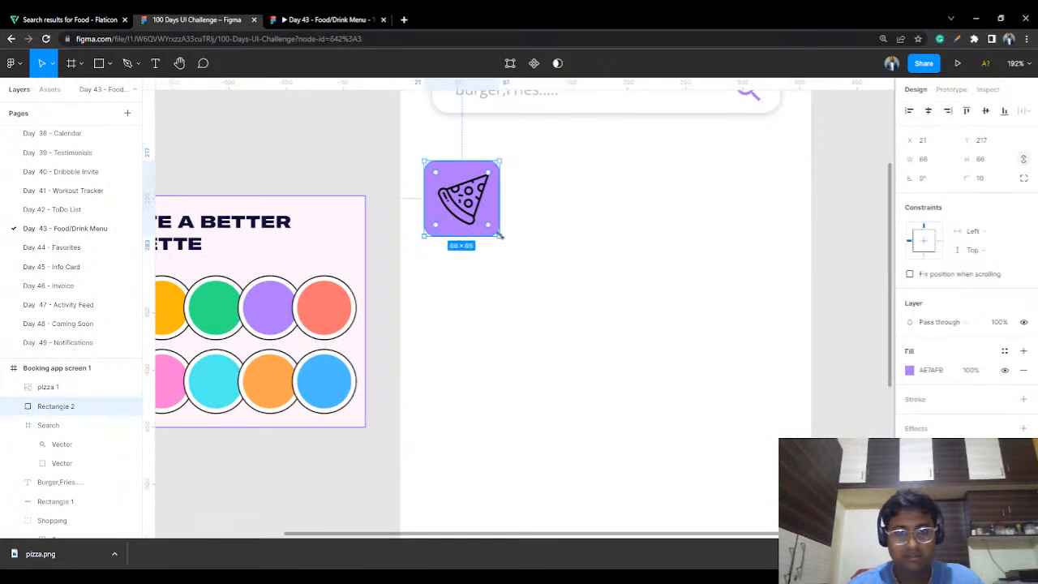
mouse_move(500, 235)
mouse_down()
mouse_move(514, 249)
mouse_move(506, 240)
mouse_up()
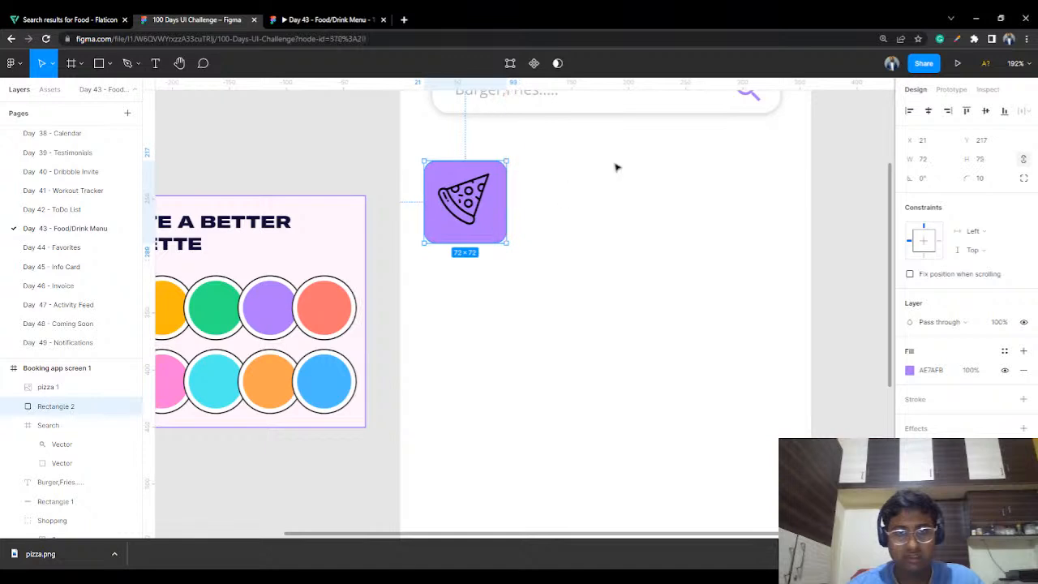
click(621, 167)
click(480, 200)
click(559, 194)
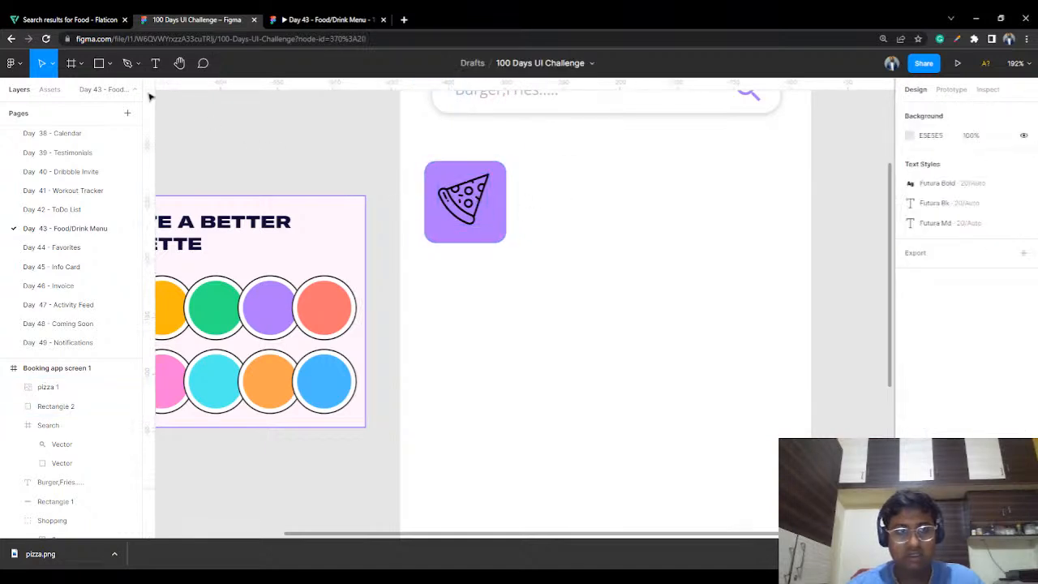
Step: Add a text label reading "Pizza" beside the purple square
click(157, 64)
click(536, 244)
text(Pizza)
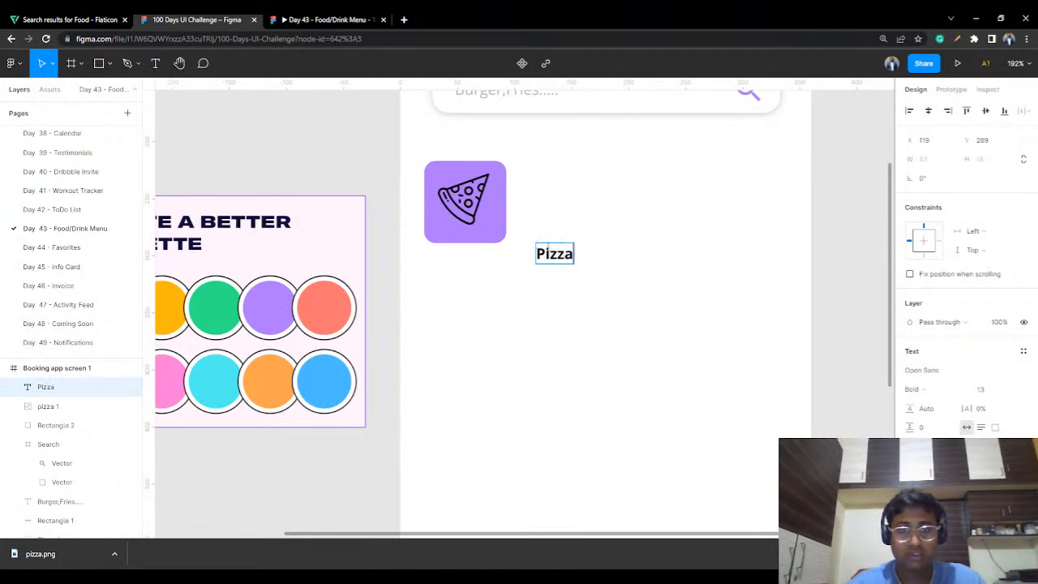
key(Escape)
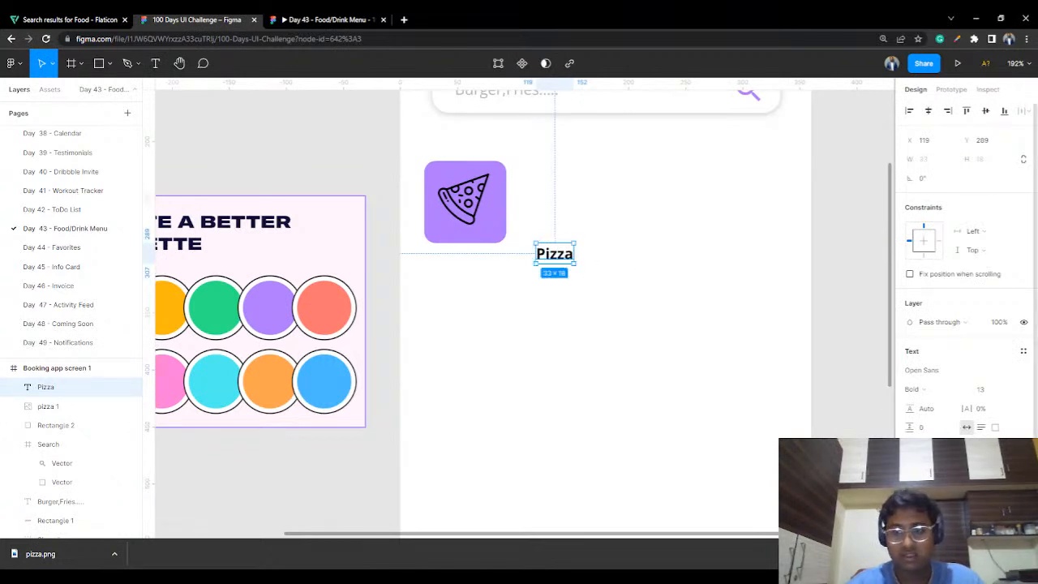
Step: Set the Pizza label's font weight to SemiBold
click(914, 389)
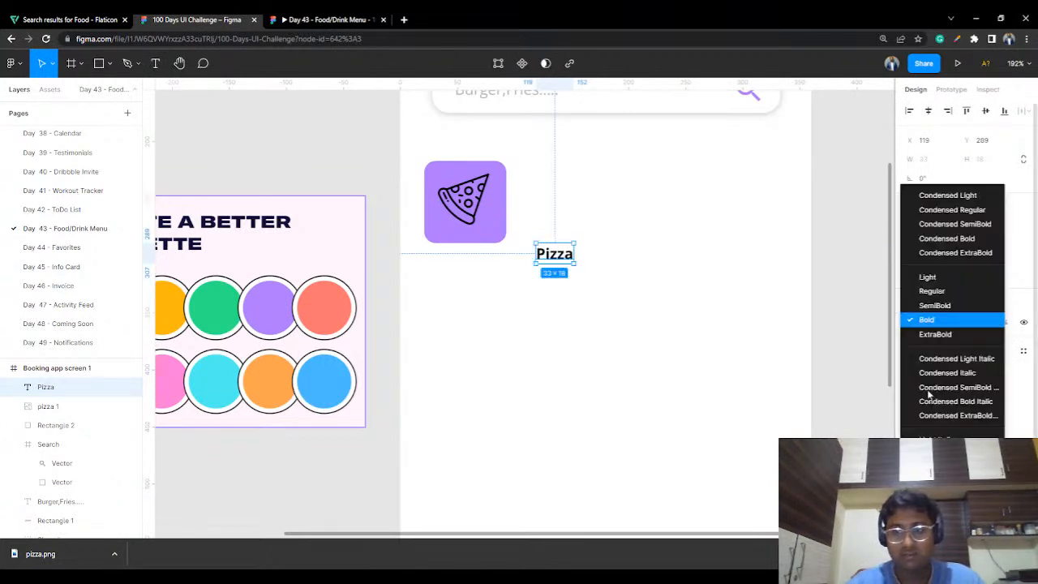
click(931, 291)
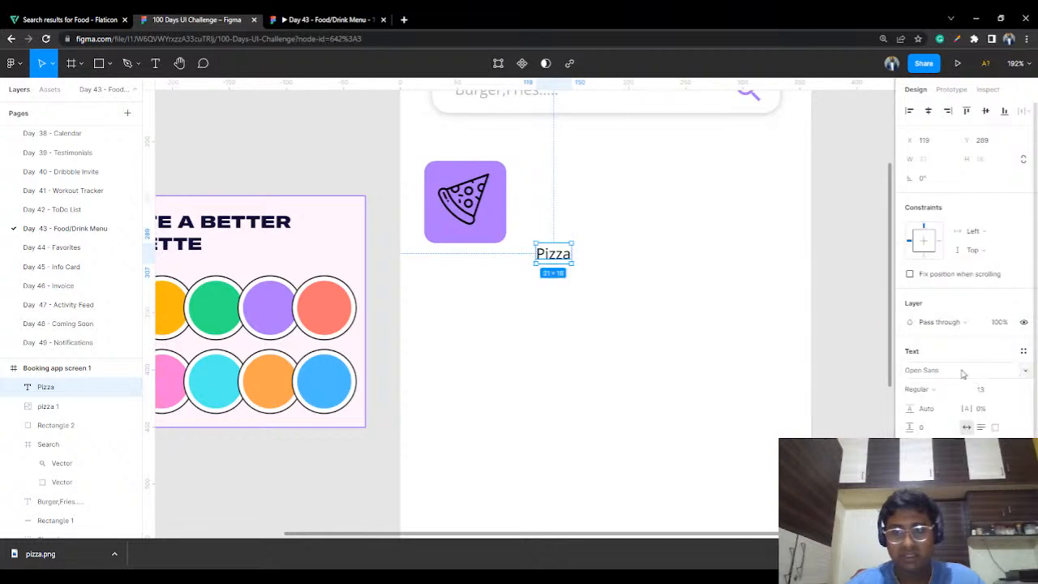
click(946, 391)
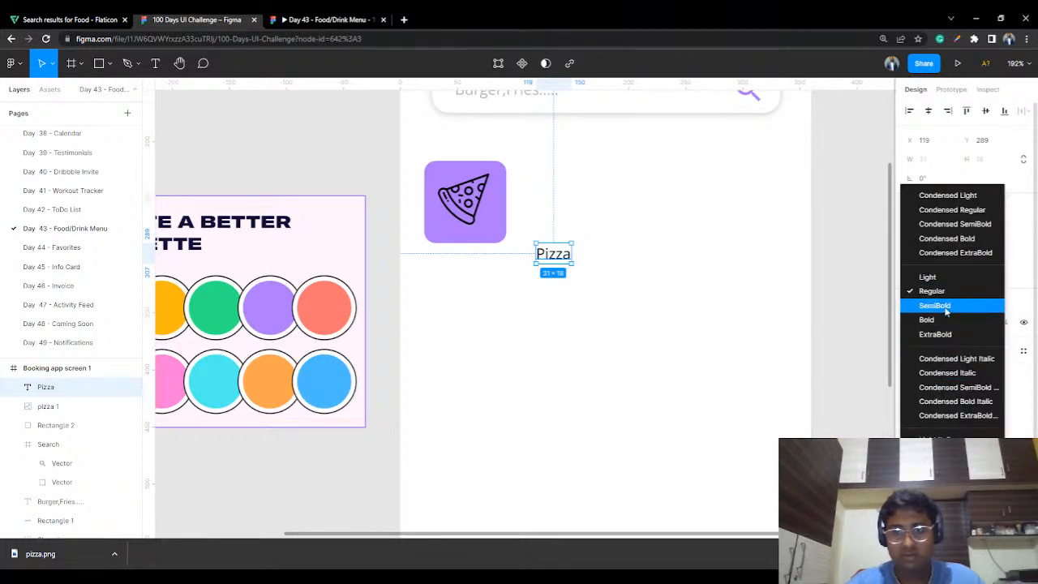
click(940, 304)
click(620, 233)
Step: Center the Pizza label along the purple square's lower edge and shrink the pizza icon slightly above it
click(568, 254)
drag(503, 250, 415, 231)
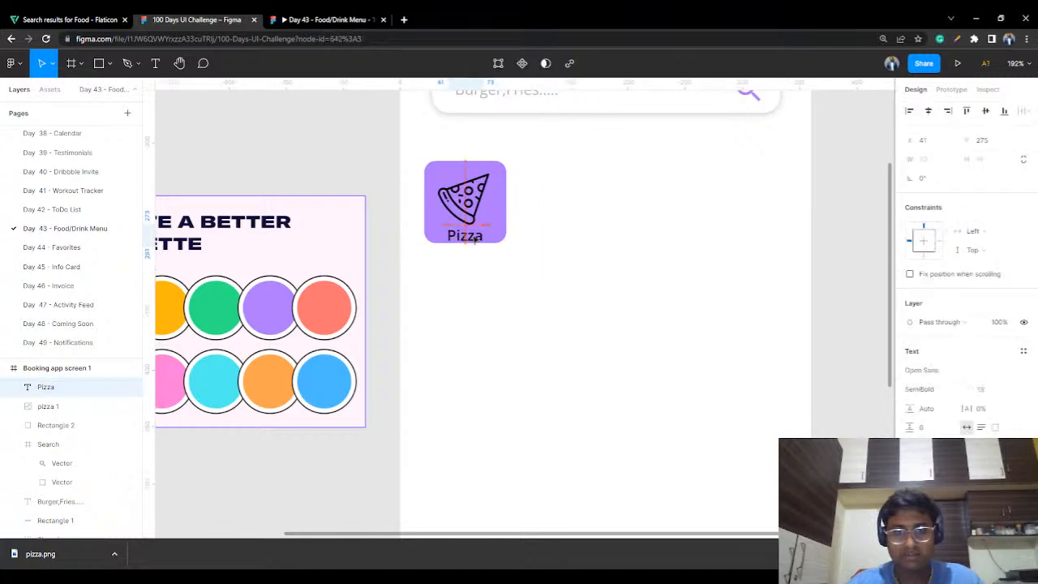
click(48, 405)
drag(489, 224, 478, 187)
click(570, 183)
click(519, 233)
Step: Nudge the Pizza label up to Y 267 and change its color to white
drag(470, 236, 471, 228)
click(910, 495)
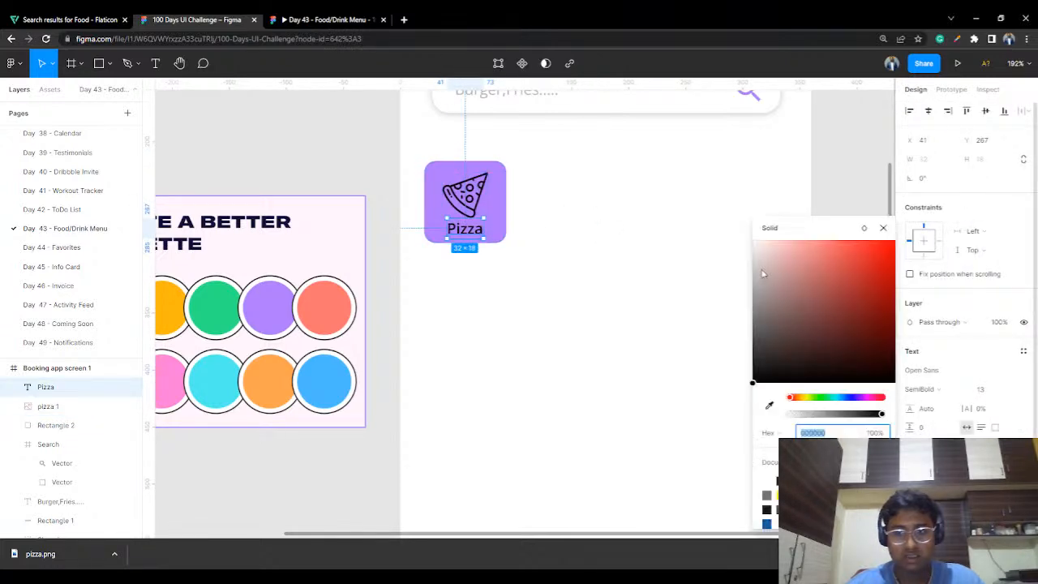
click(698, 224)
Step: Add a drop shadow to the purple square and reduce the shadow's offset
click(503, 217)
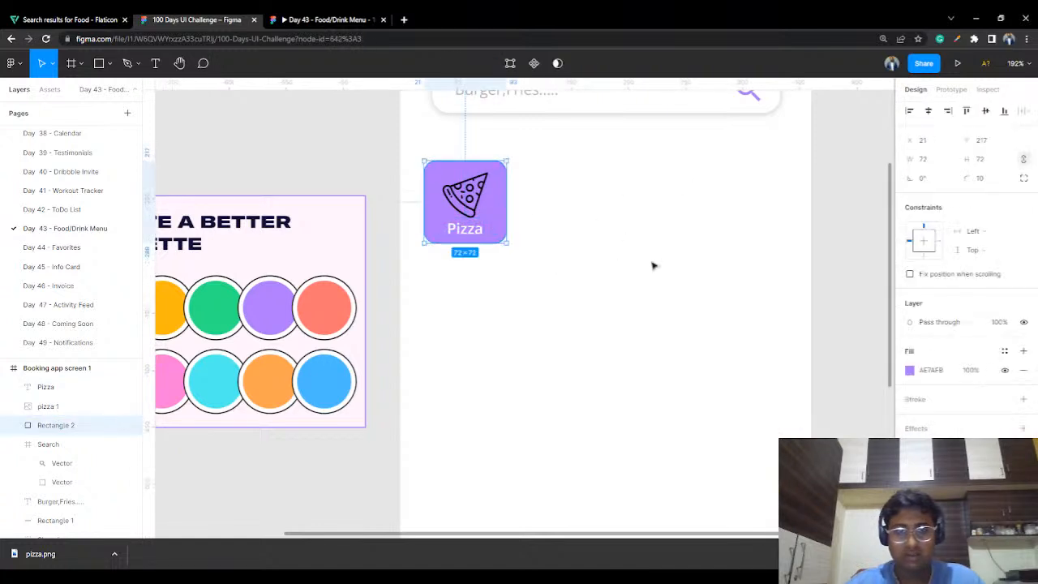
click(1024, 428)
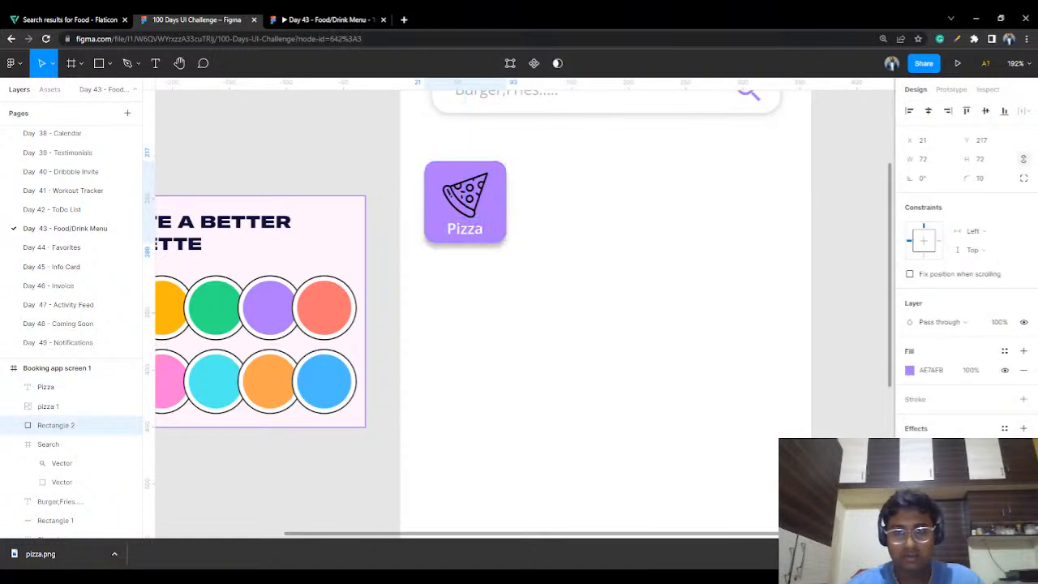
click(910, 447)
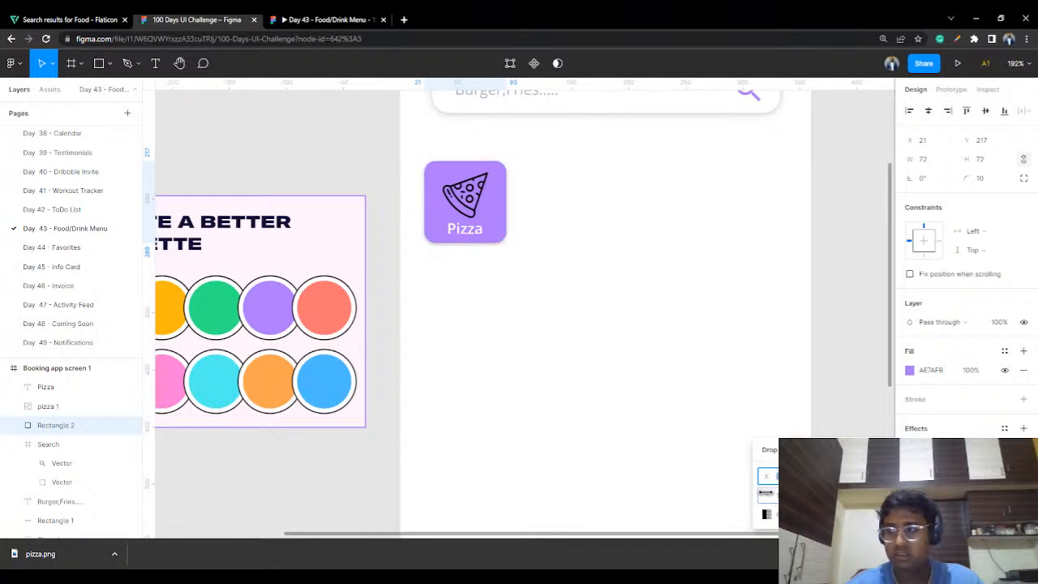
drag(765, 493, 766, 493)
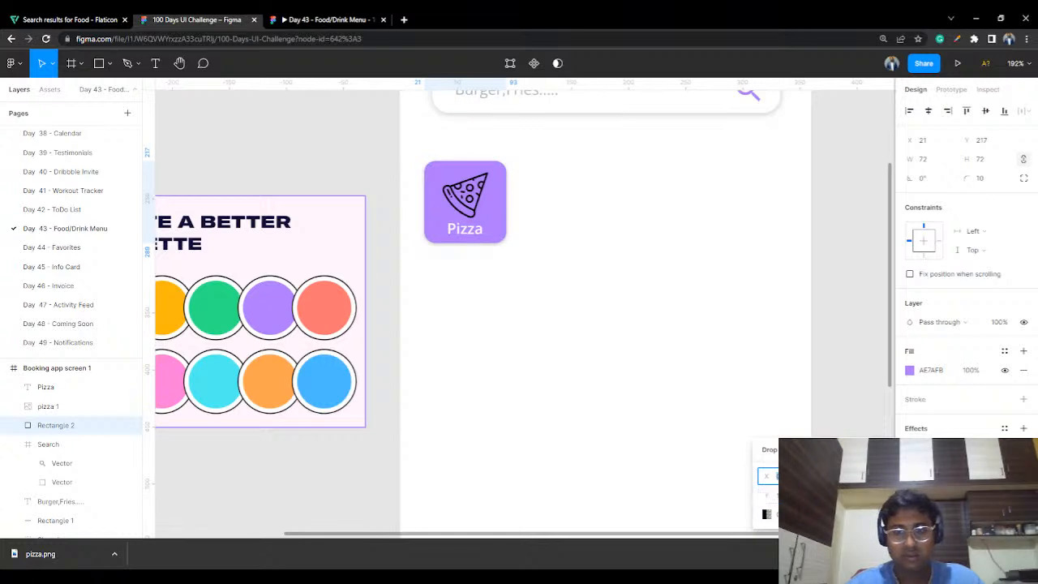
drag(827, 494, 828, 494)
click(653, 220)
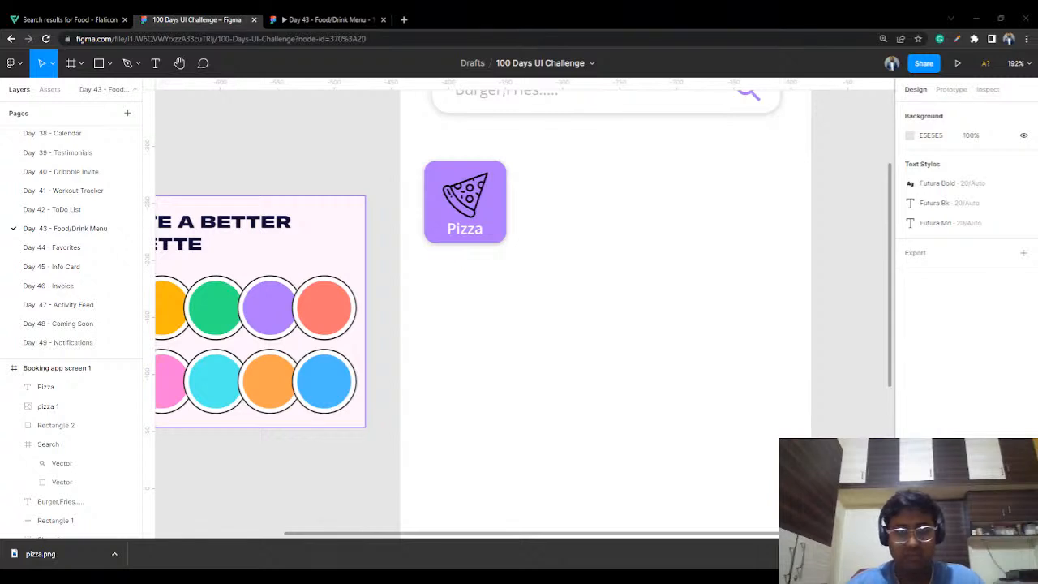
Step: Import pizza.png, move the white icon onto empty canvas beside the phone frame, and delete the black pizza icon from the purple tile
drag(40, 553, 512, 350)
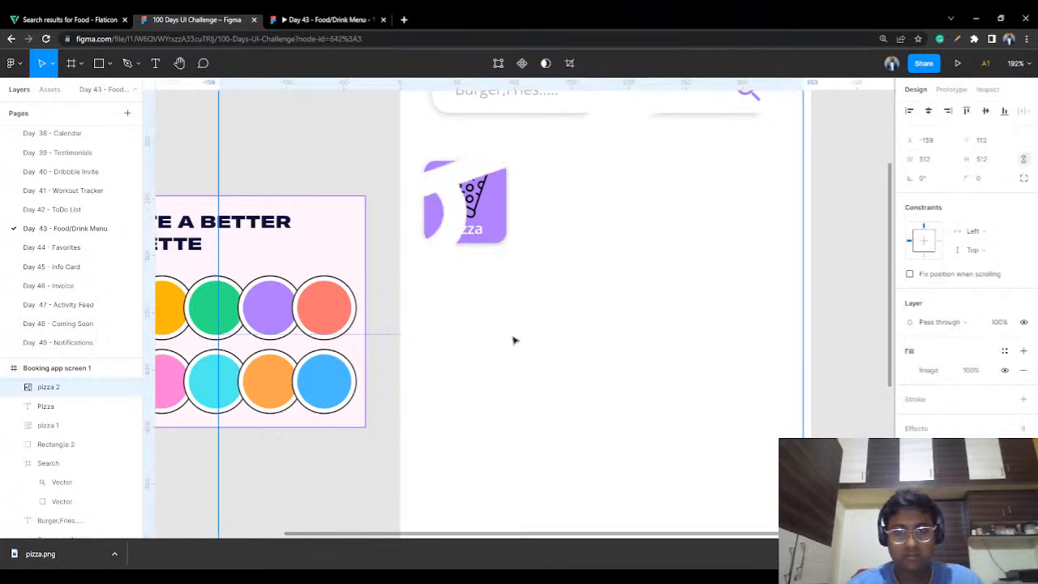
scroll(512, 337, down, 5)
drag(537, 345, 750, 257)
drag(794, 175, 669, 299)
click(650, 260)
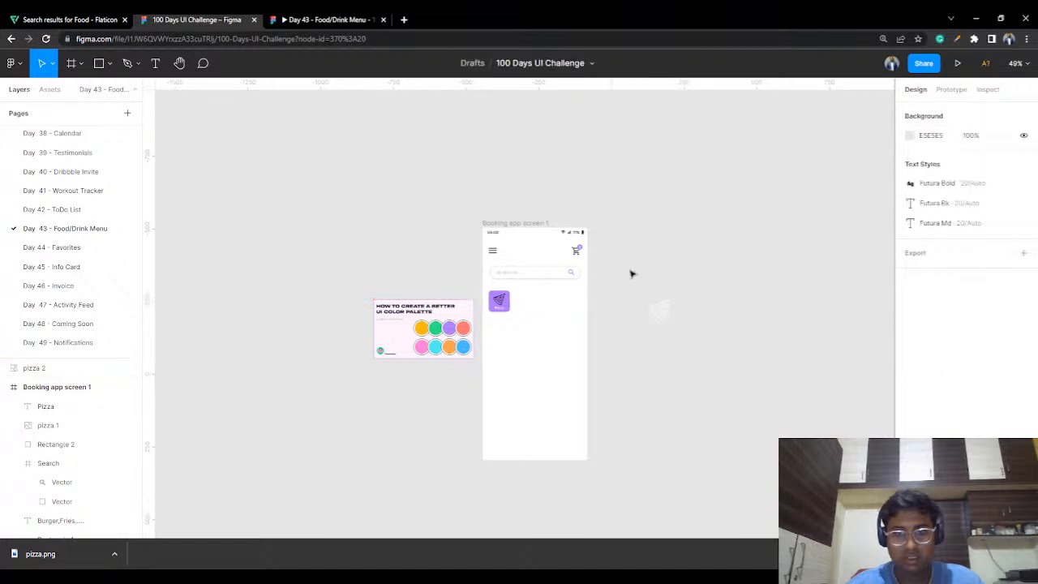
click(493, 301)
key(Delete)
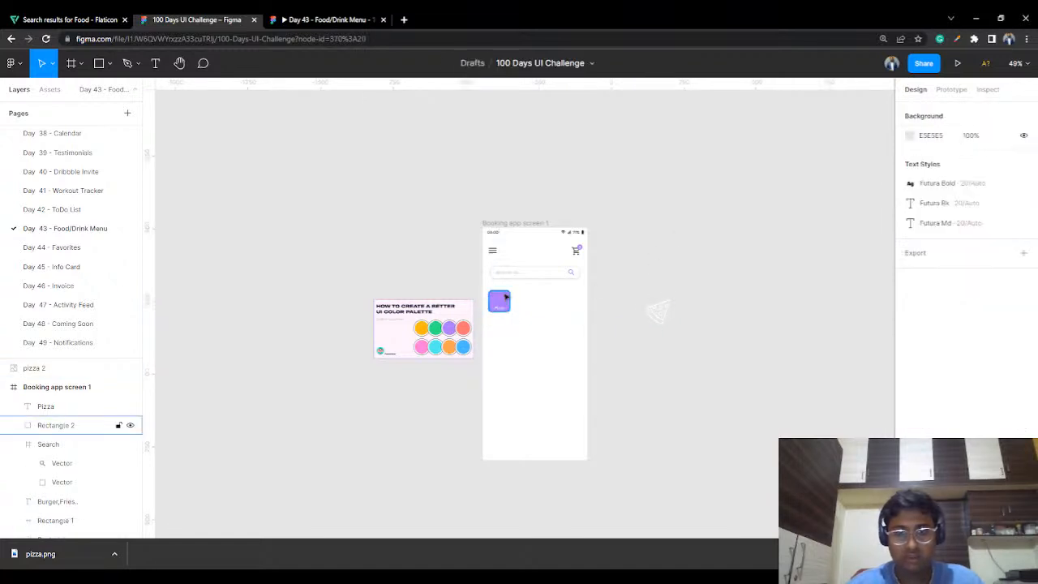
Step: Shrink the white pizza icon to 37 × 37 and center it above the Pizza label in the purple tile
scroll(570, 287, up, 5)
scroll(619, 344, right, 2)
drag(751, 359, 361, 342)
click(725, 292)
scroll(373, 332, up, 3)
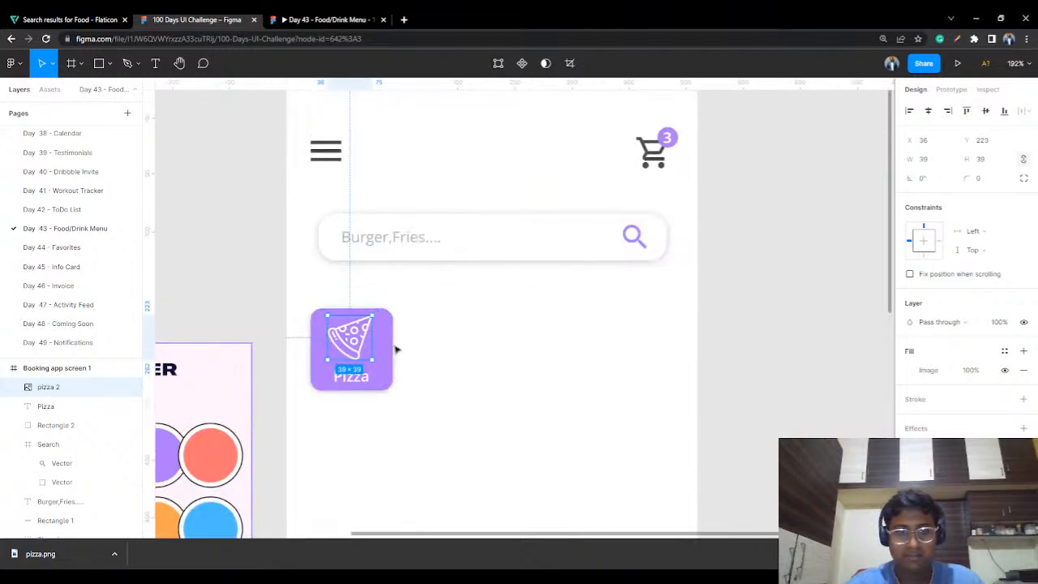
scroll(396, 349, left, 3)
drag(457, 326, 455, 328)
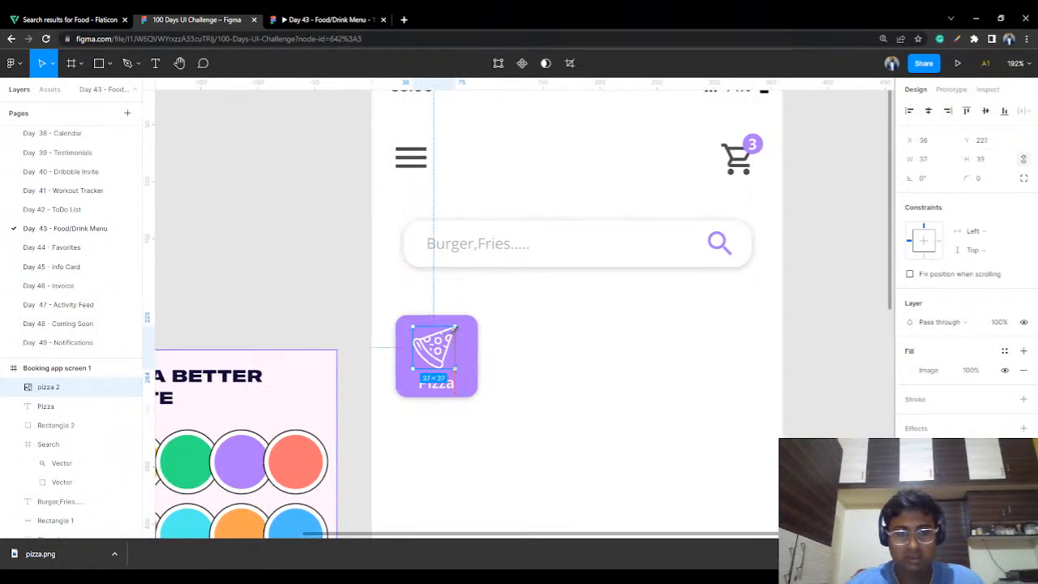
click(635, 329)
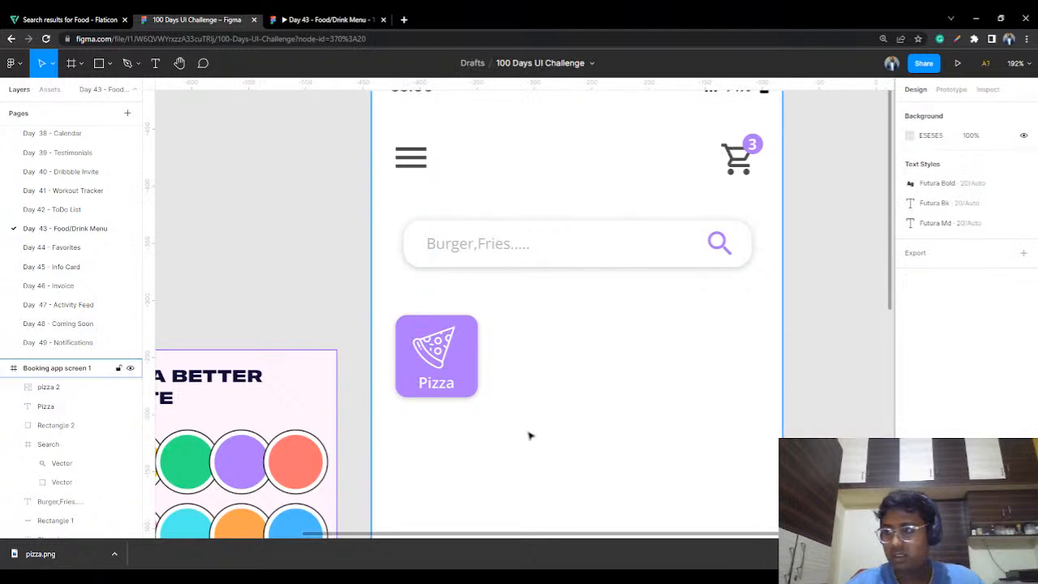
scroll(497, 449, up, 5)
click(490, 304)
click(632, 304)
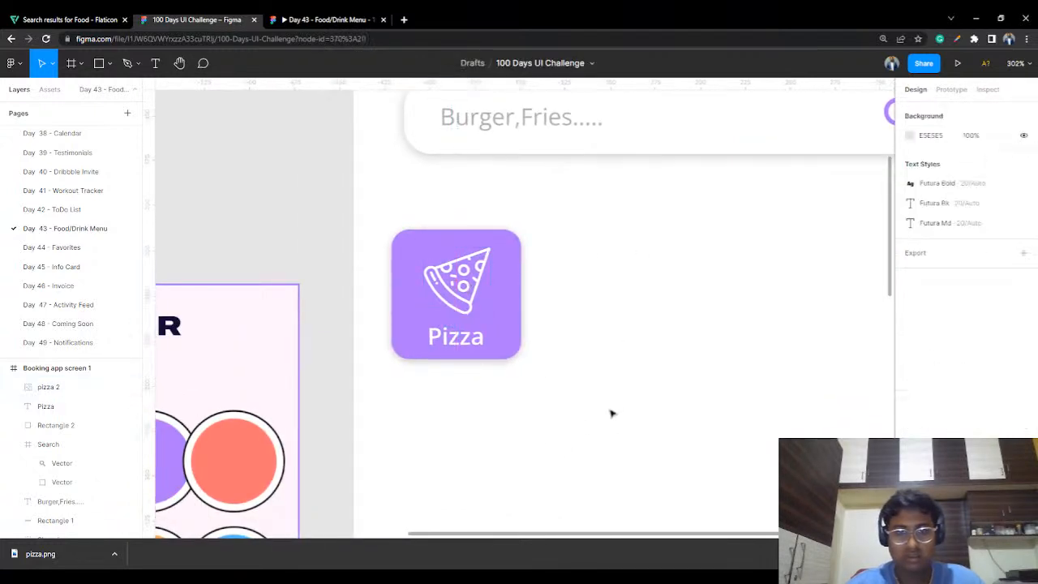
Step: Duplicate the whole Pizza tile and place the copy directly to its right at X 103, leaving a small gap
scroll(611, 413, down, 5)
scroll(684, 422, right, 3)
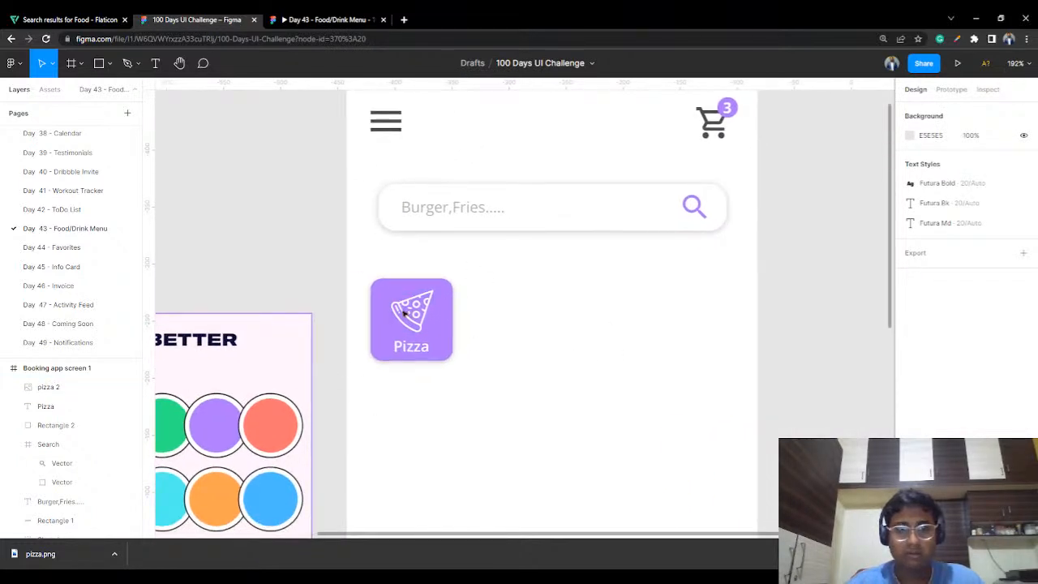
click(443, 339)
drag(532, 266, 396, 377)
key(ctrl+c)
key(Escape)
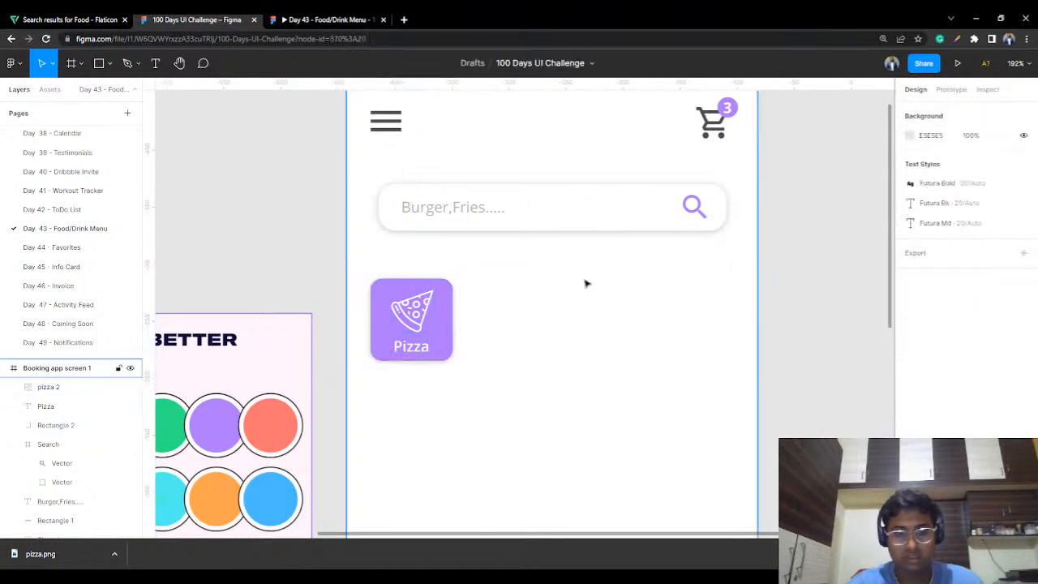
key(ctrl+v)
drag(459, 328, 547, 327)
click(581, 351)
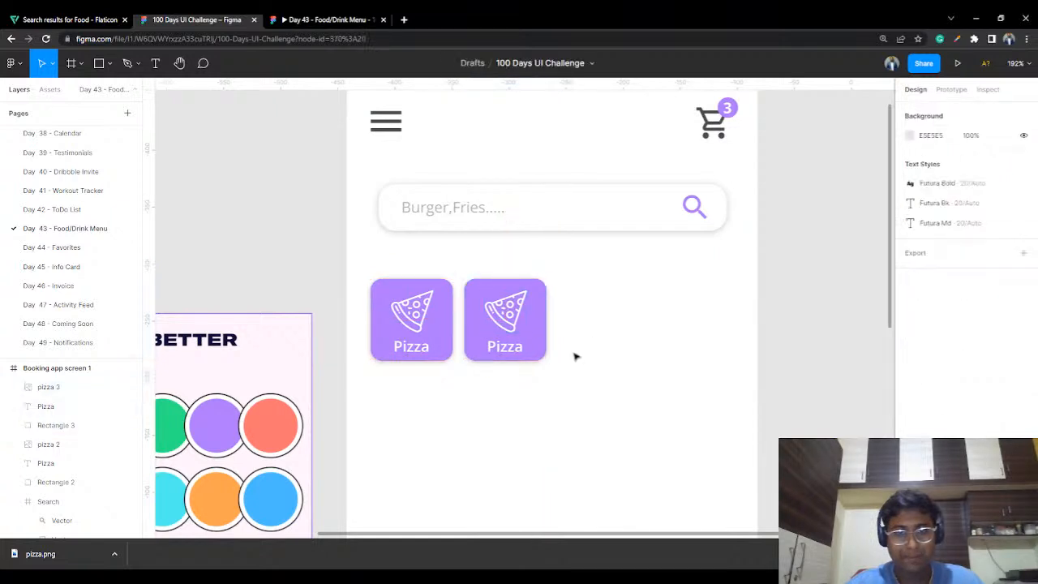
Step: Change the second tile's square fill to F8F8F8 and delete the pizza icon inside it
click(541, 324)
click(909, 371)
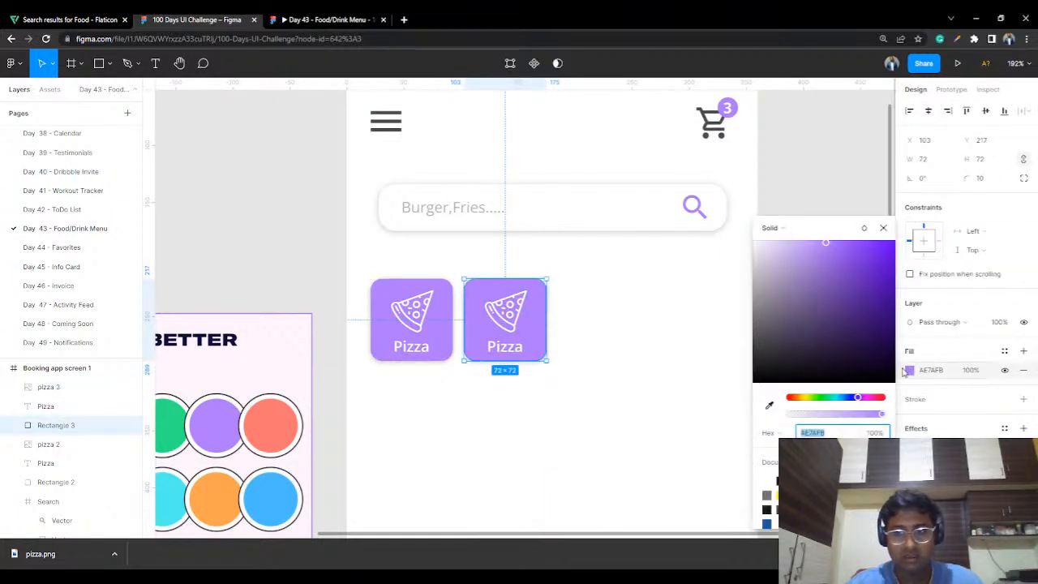
drag(772, 250, 744, 256)
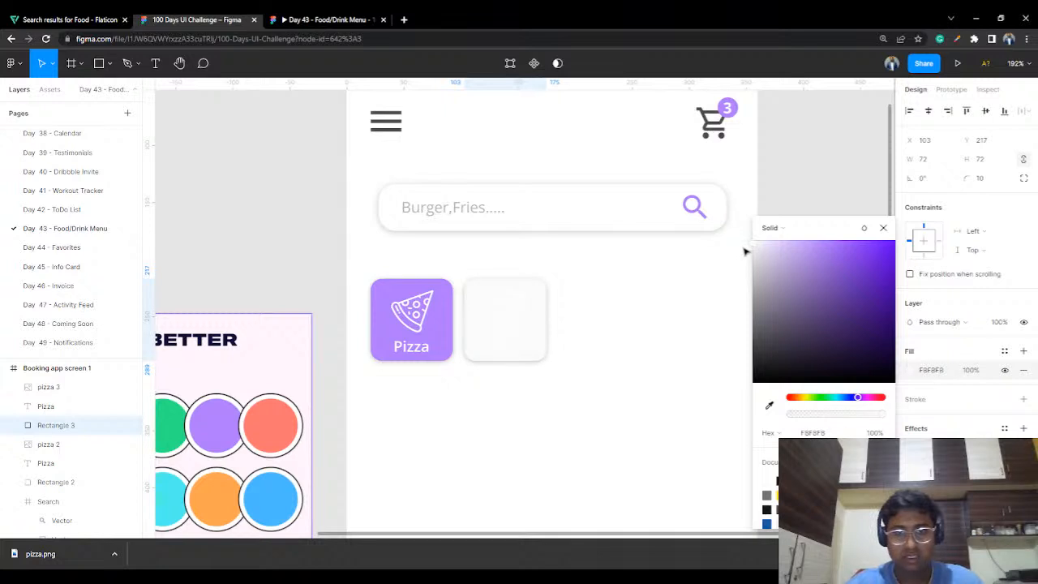
click(504, 312)
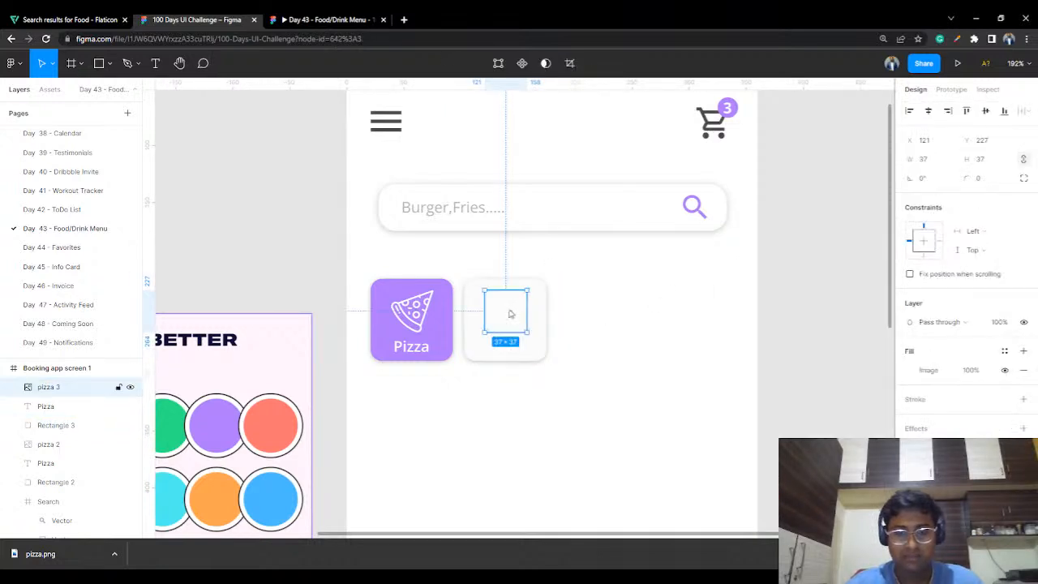
key(Delete)
click(506, 349)
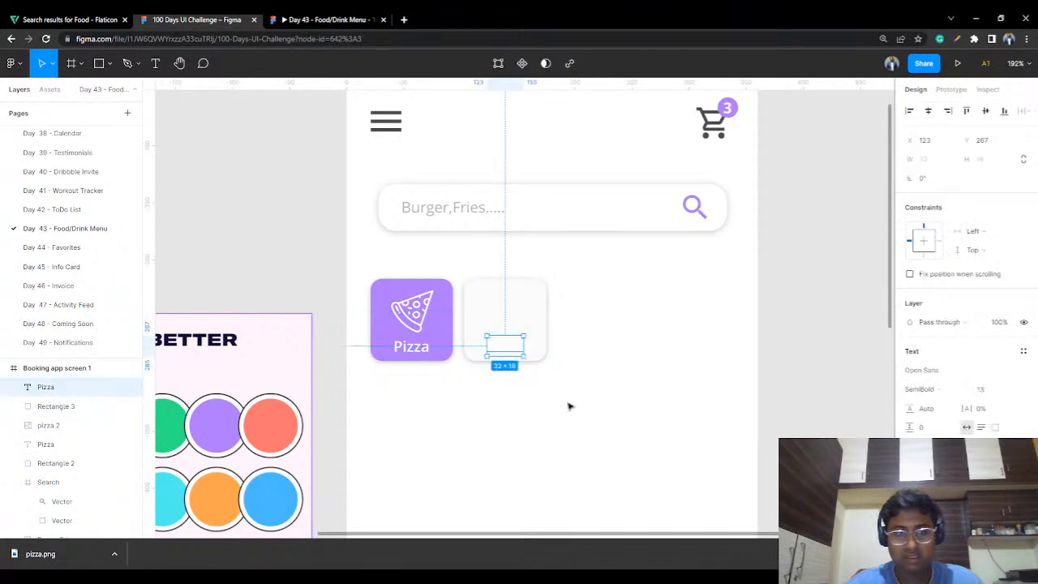
Step: Switch to Flaticon, open the black salad bowl icon from the food results, and request its PNG version
click(69, 19)
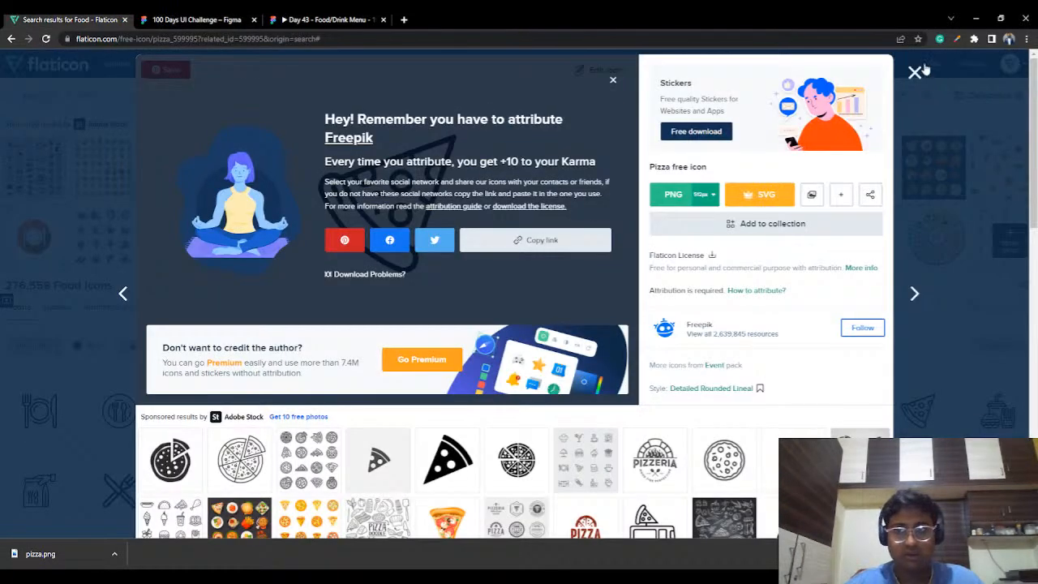
click(916, 72)
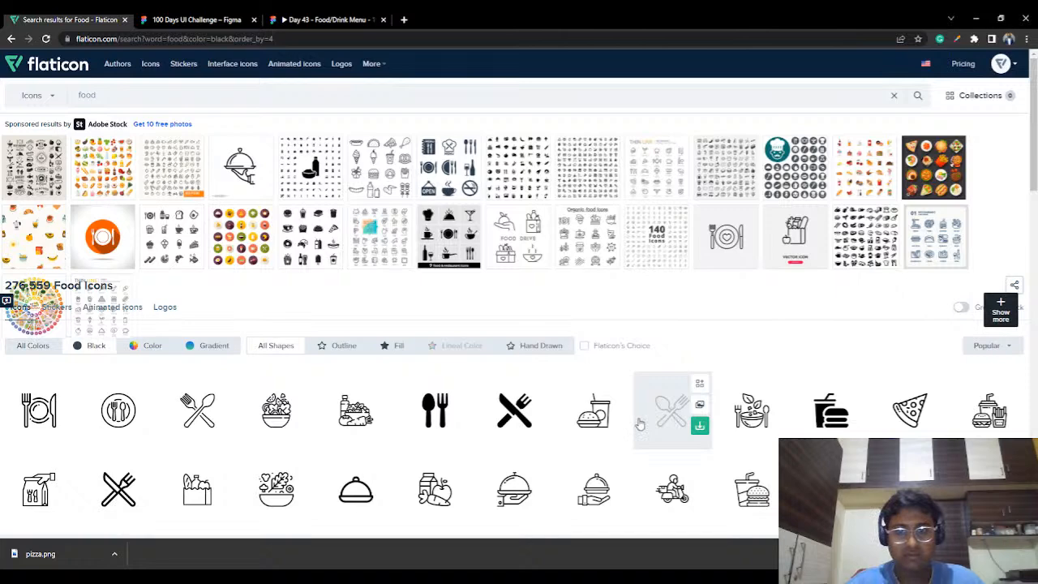
click(279, 415)
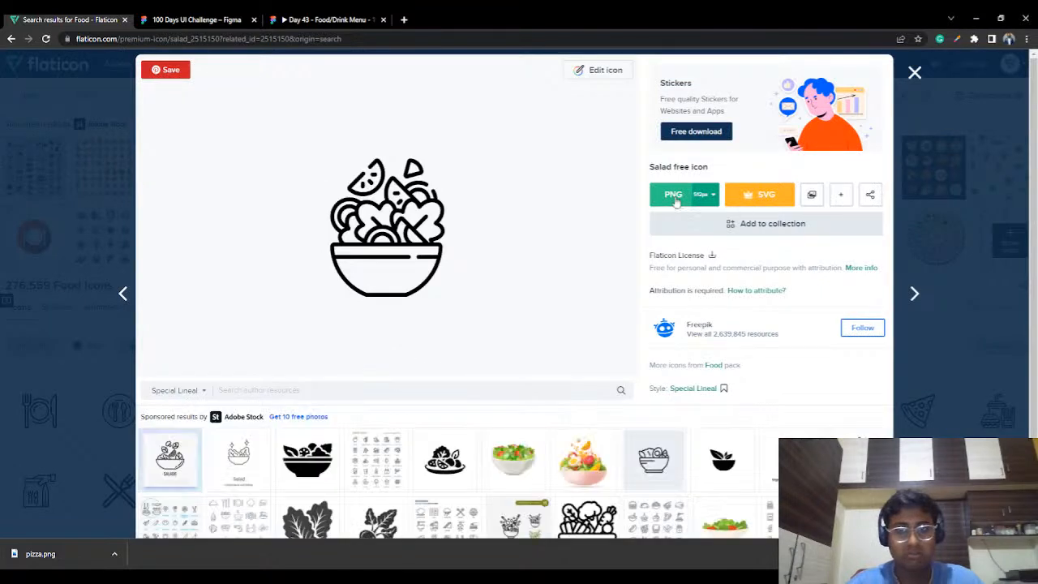
click(677, 198)
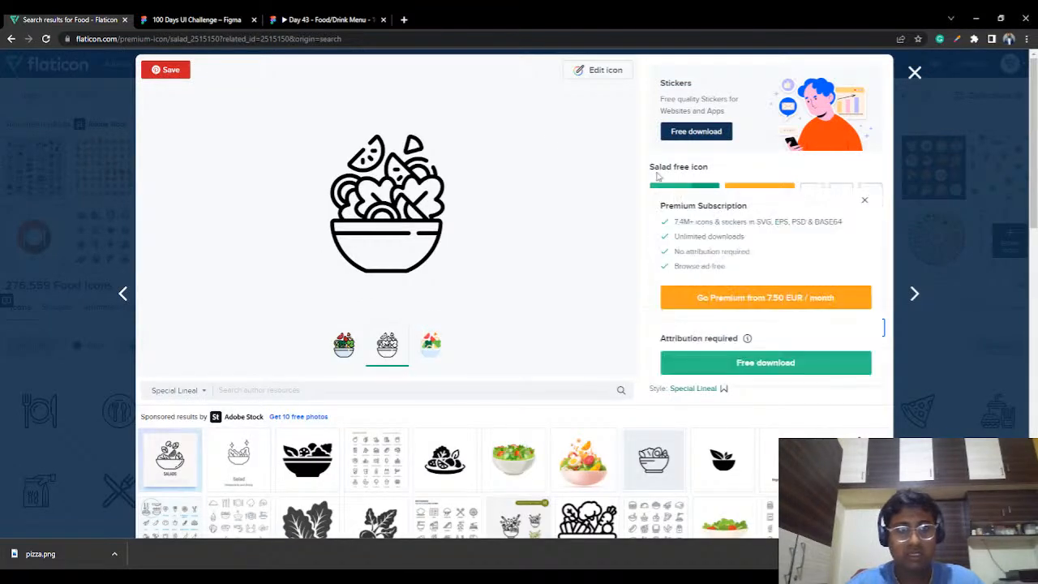
Step: Back in Figma, recolor the second tile's label to black 000000, change its text to Salad, and center it in the tile
click(226, 18)
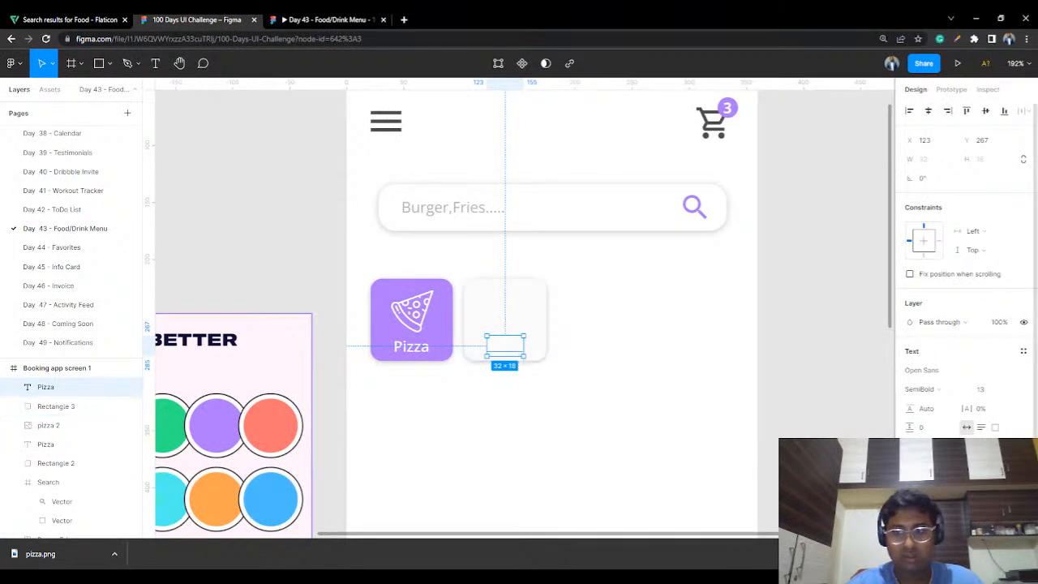
click(909, 494)
drag(806, 352, 725, 392)
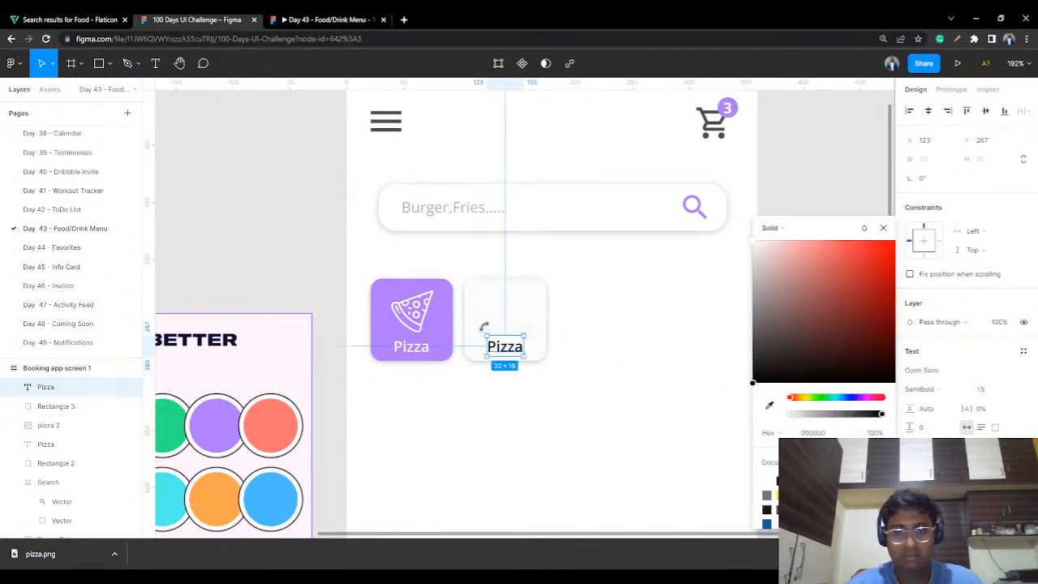
double_click(502, 349)
text(Salad)
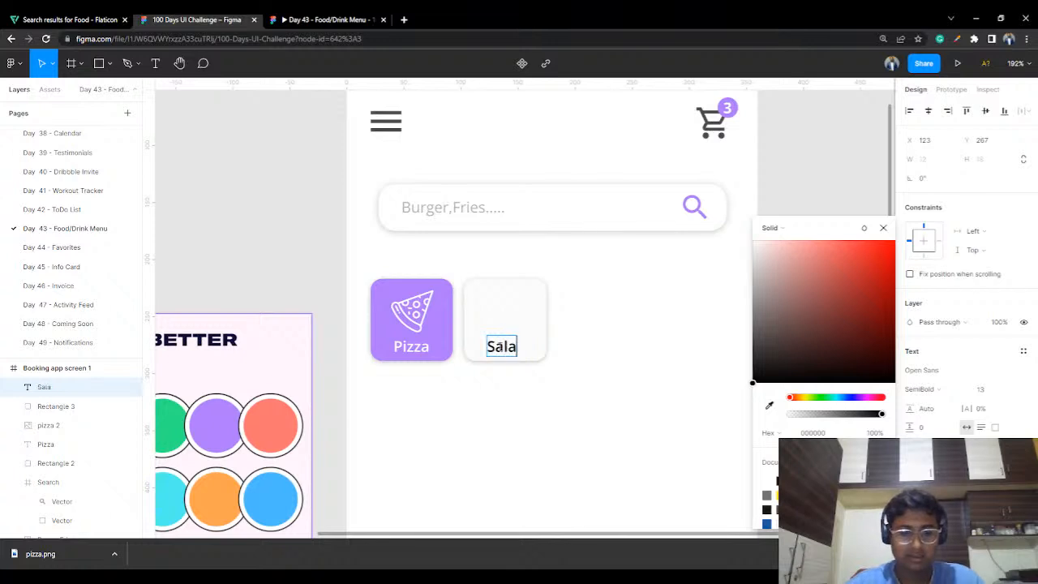
key(Escape)
drag(504, 350, 503, 350)
click(578, 330)
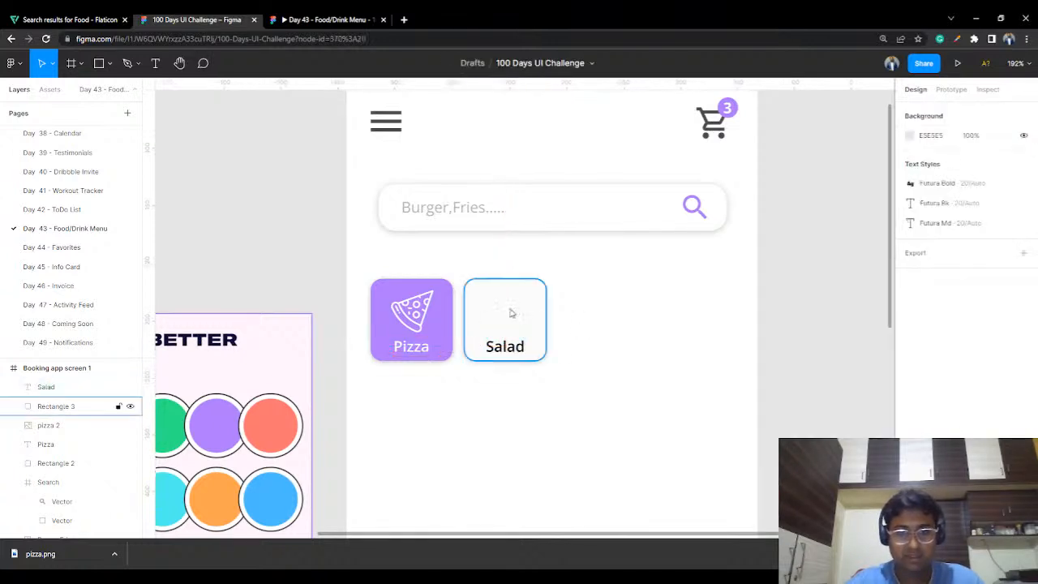
Step: Download the salad bowl PNG from Flaticon with the free attribution option and close the icon's detail view
click(513, 313)
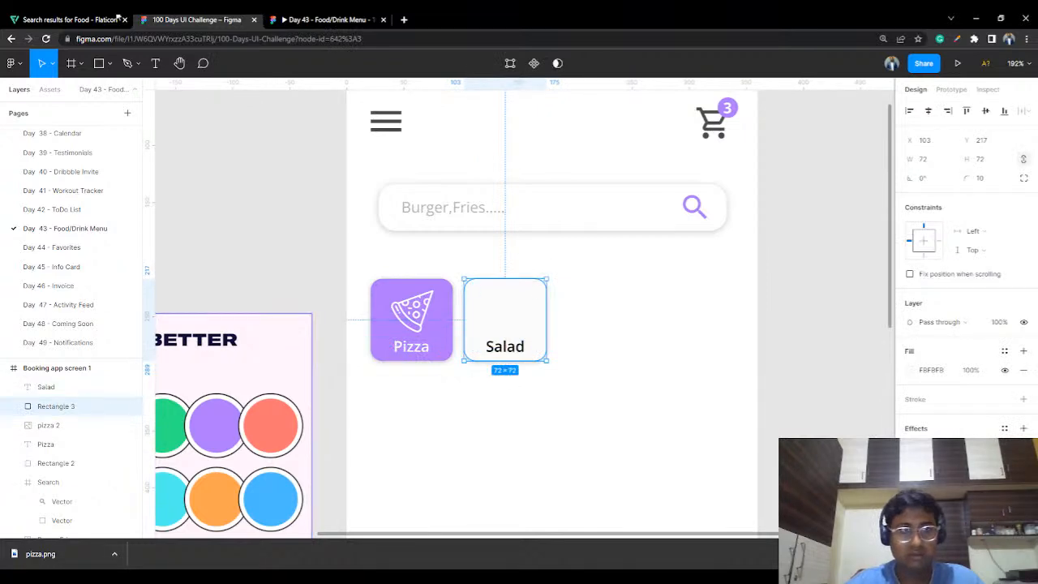
click(79, 22)
click(776, 367)
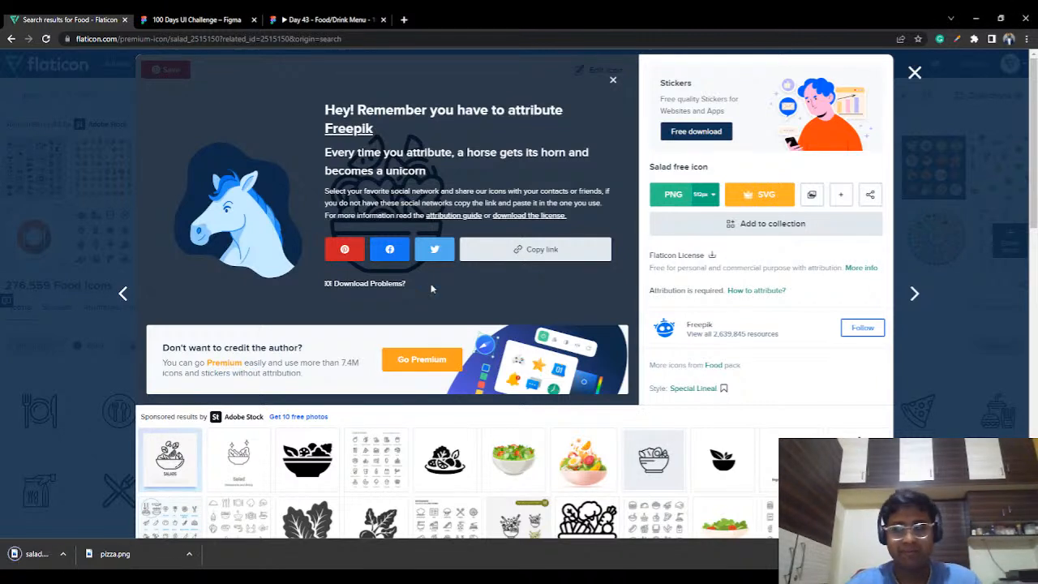
click(914, 73)
Step: Import salad.png into the Figma design and move it onto empty canvas to the left of the color palette image
click(191, 25)
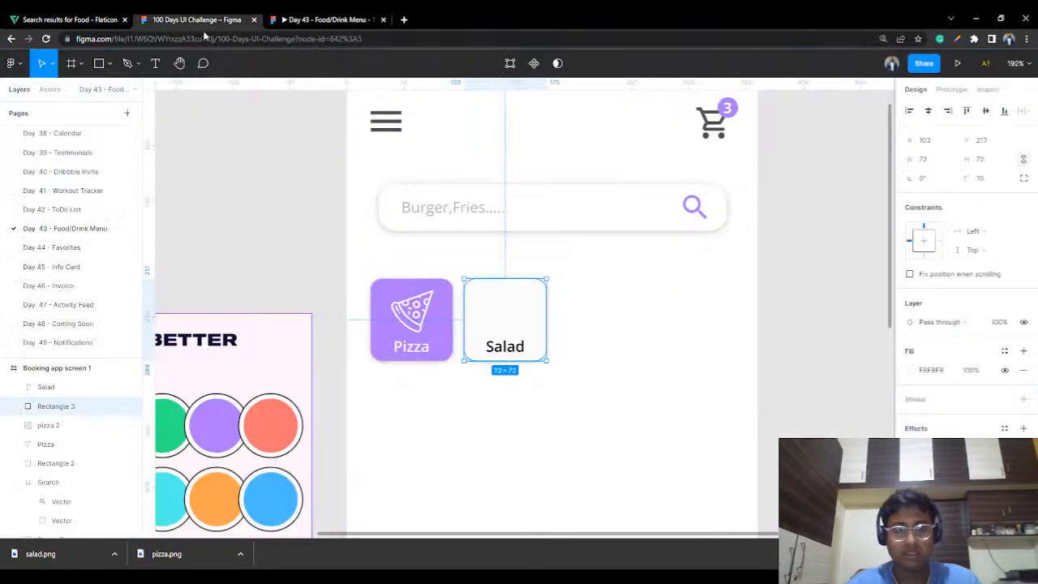
click(389, 460)
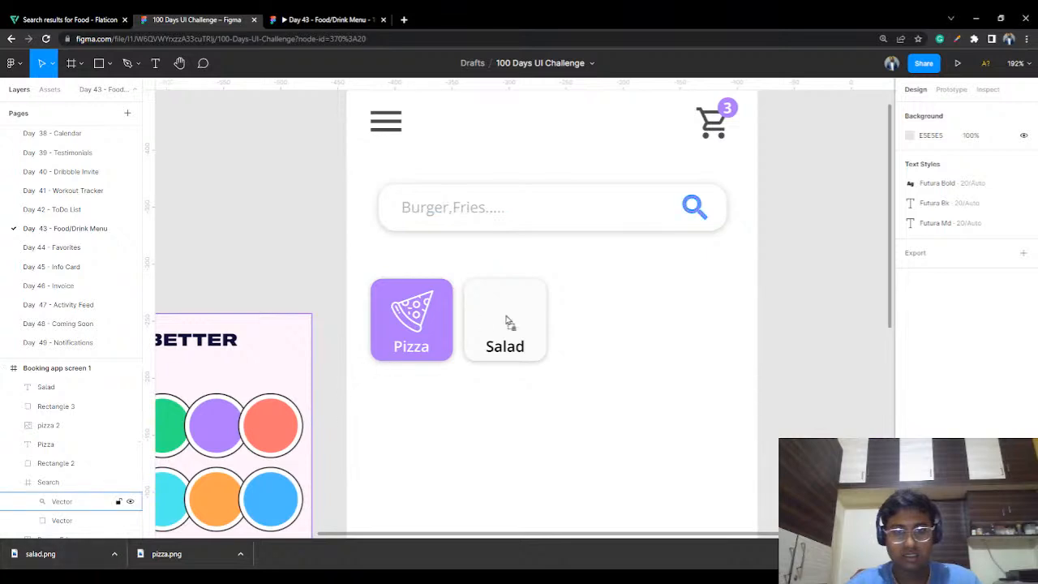
key(ctrl+v)
scroll(686, 321, down, 10)
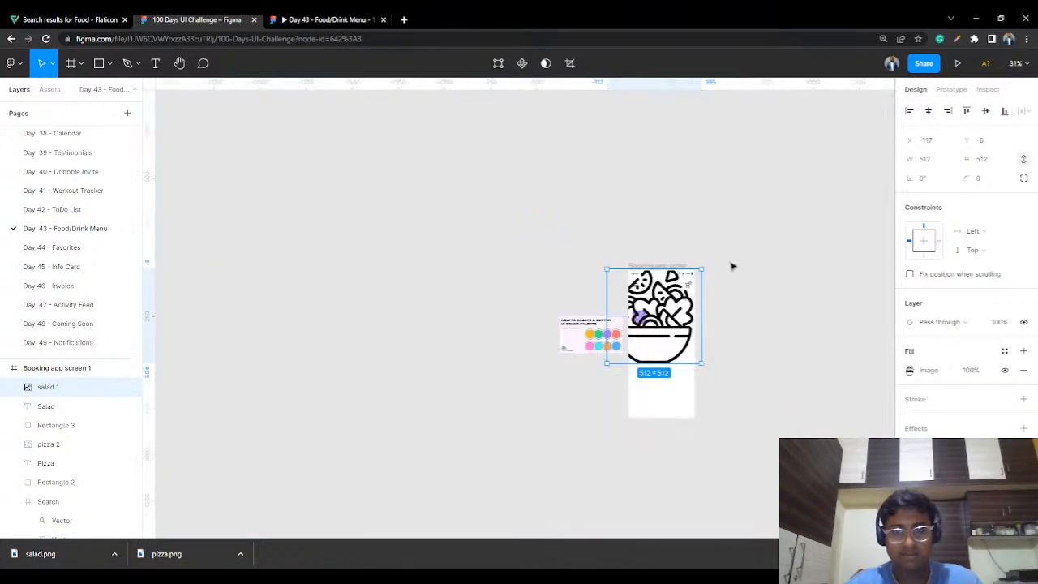
drag(672, 323, 420, 283)
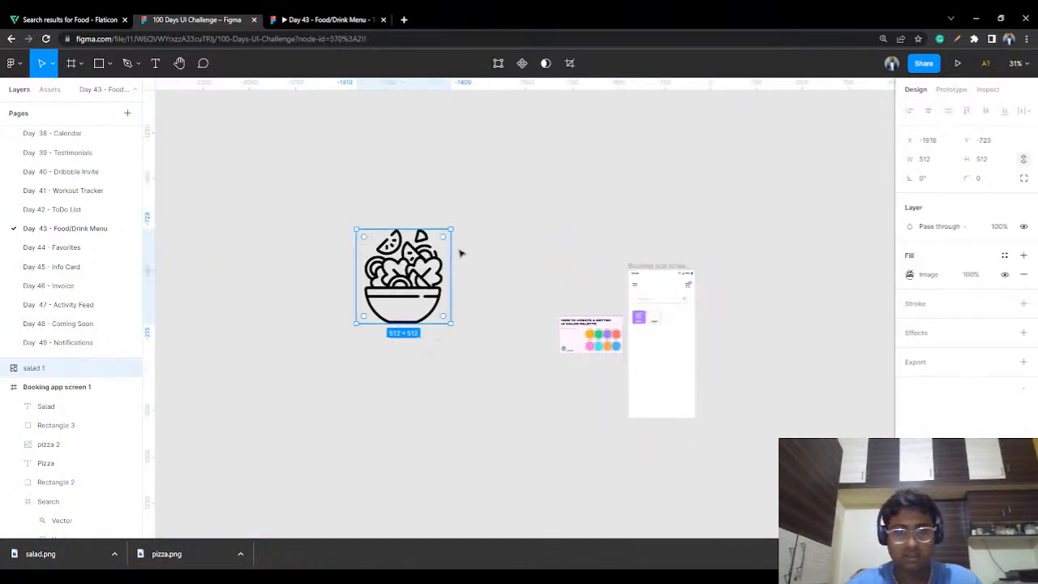
Step: Try to resize the salad image to 39 × 39 and stretch its height
drag(448, 229, 386, 323)
click(944, 165)
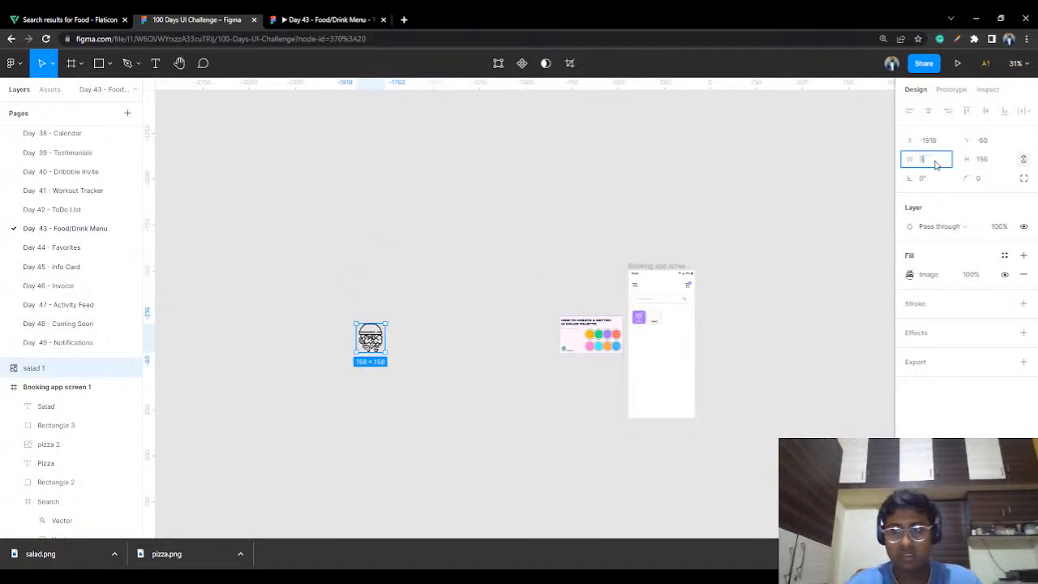
text(39)
click(1022, 159)
key(Return)
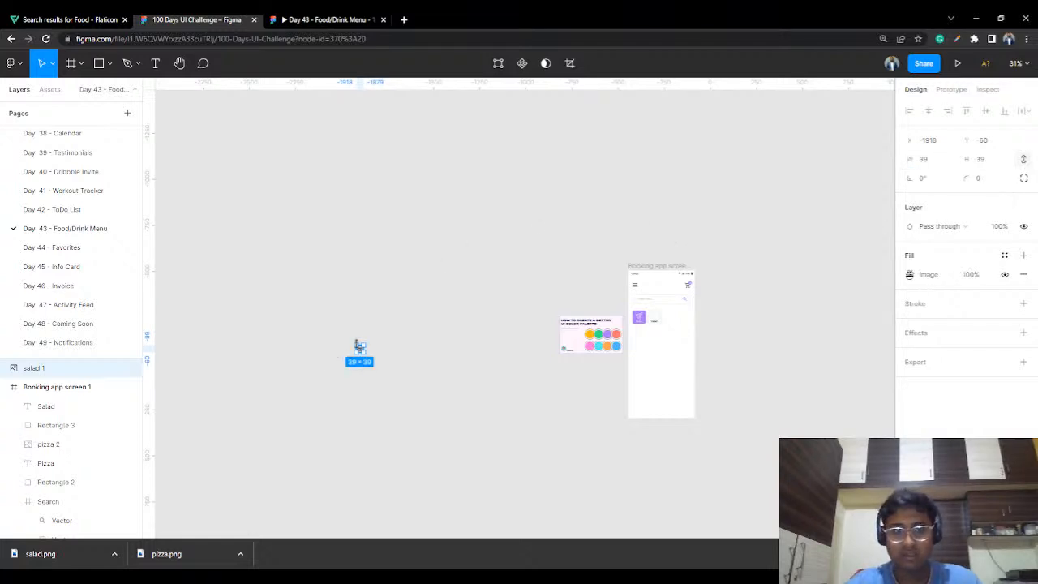
scroll(358, 344, up, 5)
drag(332, 283, 337, 174)
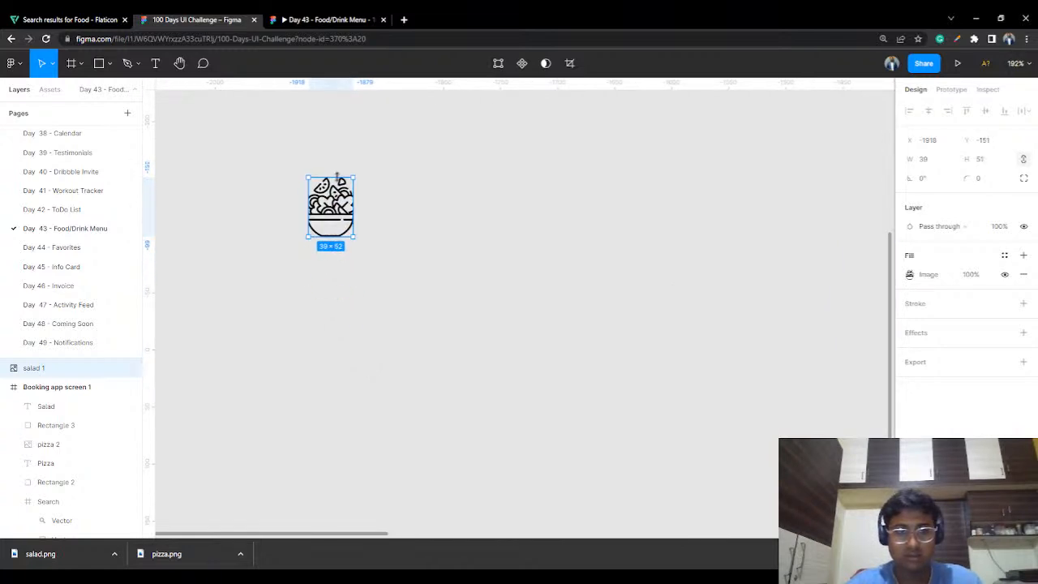
Step: Undo the salad image's resizing back to its imported size
key(ctrl+z)
key(ctrl+z)
key(ctrl+z)
scroll(486, 276, down, 8)
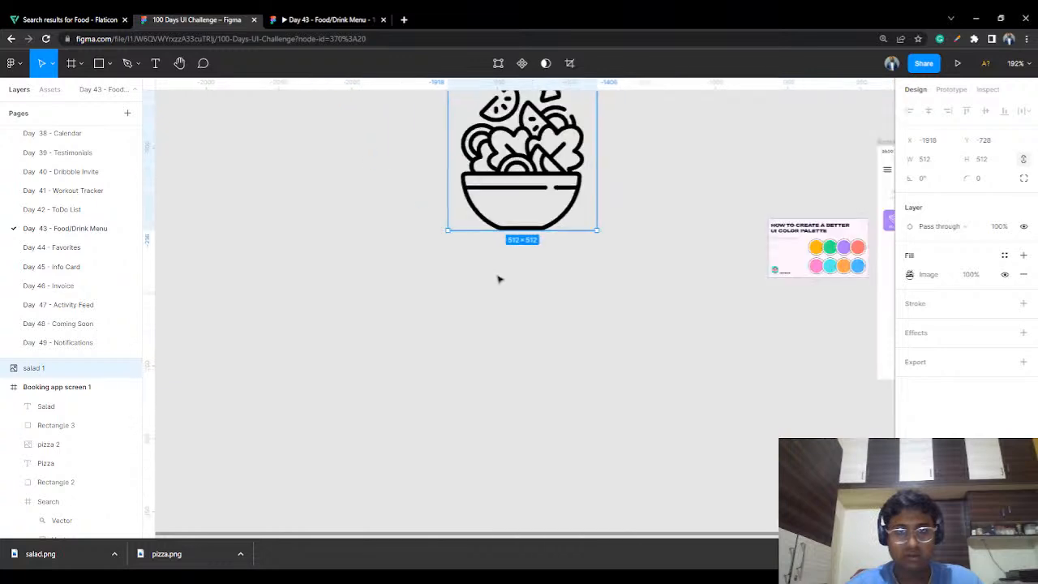
Step: Scale the salad image down proportionally and set its width to 39
drag(535, 200, 493, 243)
click(819, 164)
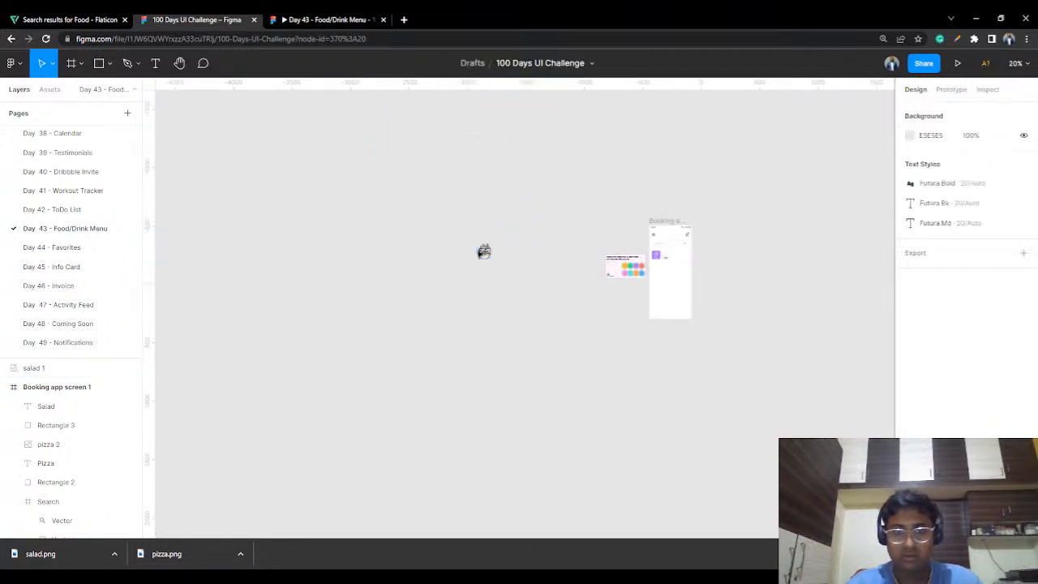
click(484, 250)
click(927, 160)
text(80)
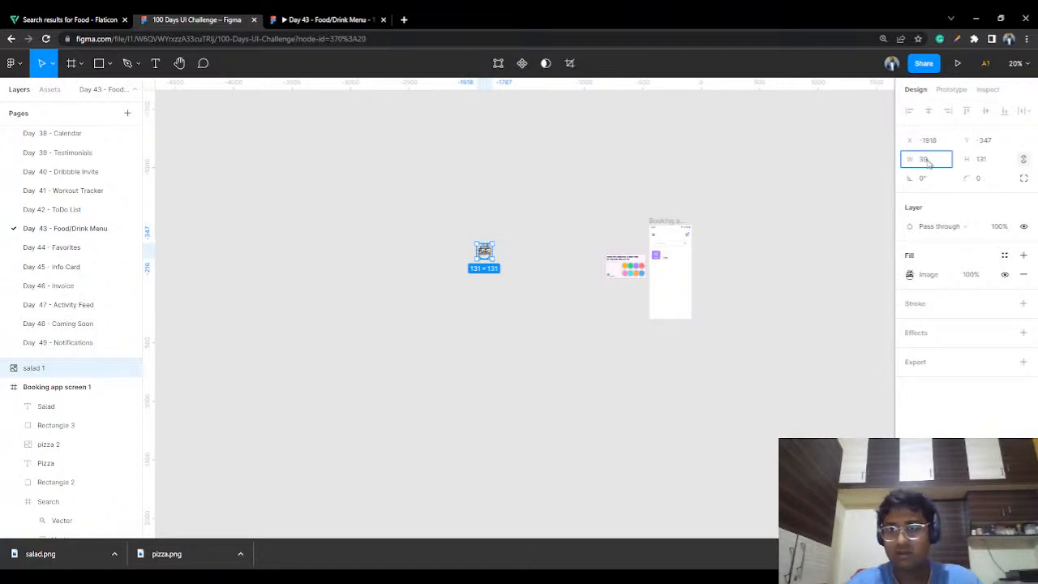
click(816, 147)
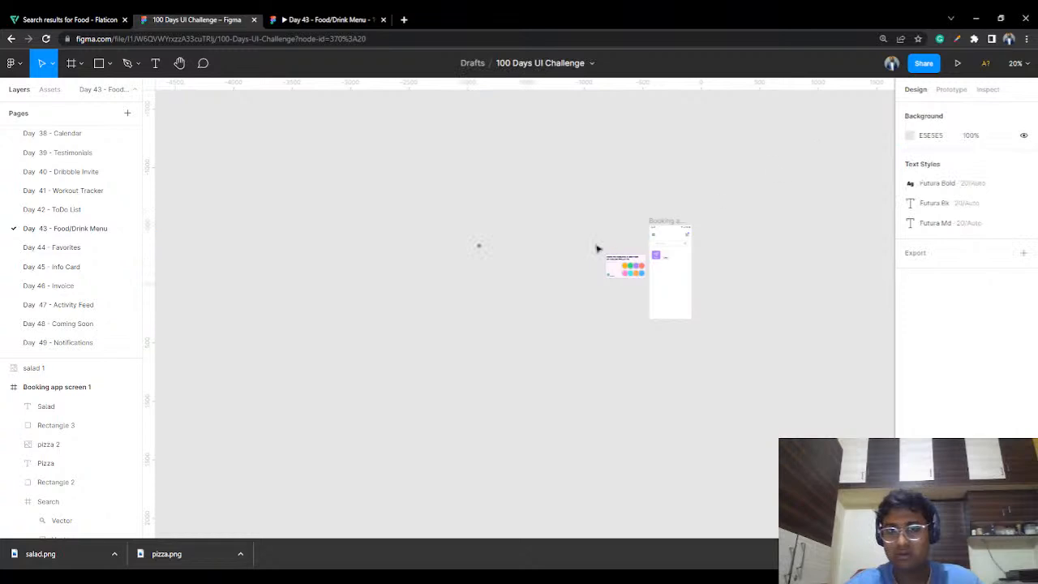
Step: Move the salad image from the empty canvas into the light Salad tile, centered above the Salad label
click(481, 249)
scroll(479, 251, up, 5)
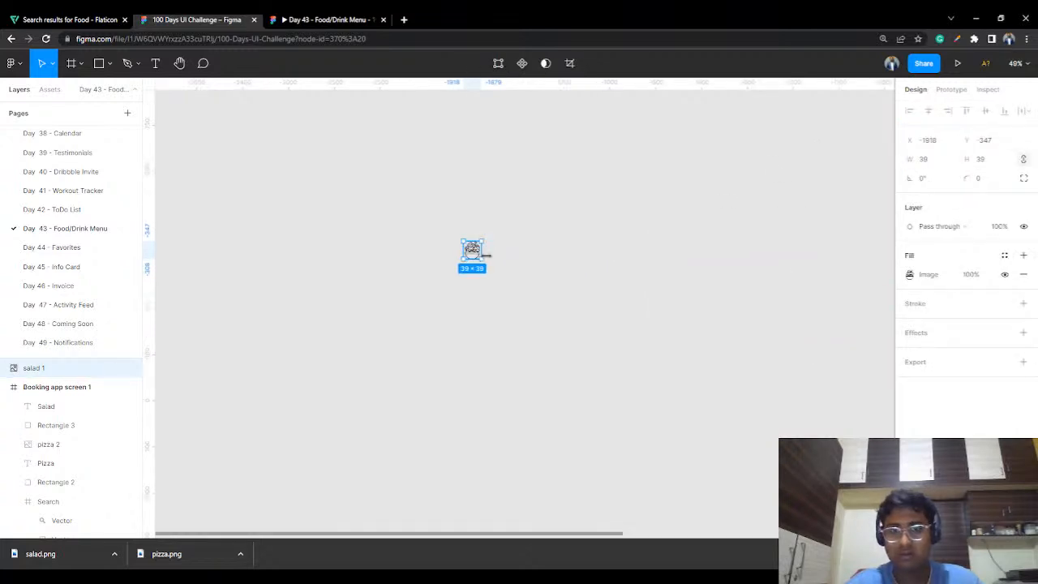
drag(477, 252, 734, 295)
scroll(651, 235, right, 5)
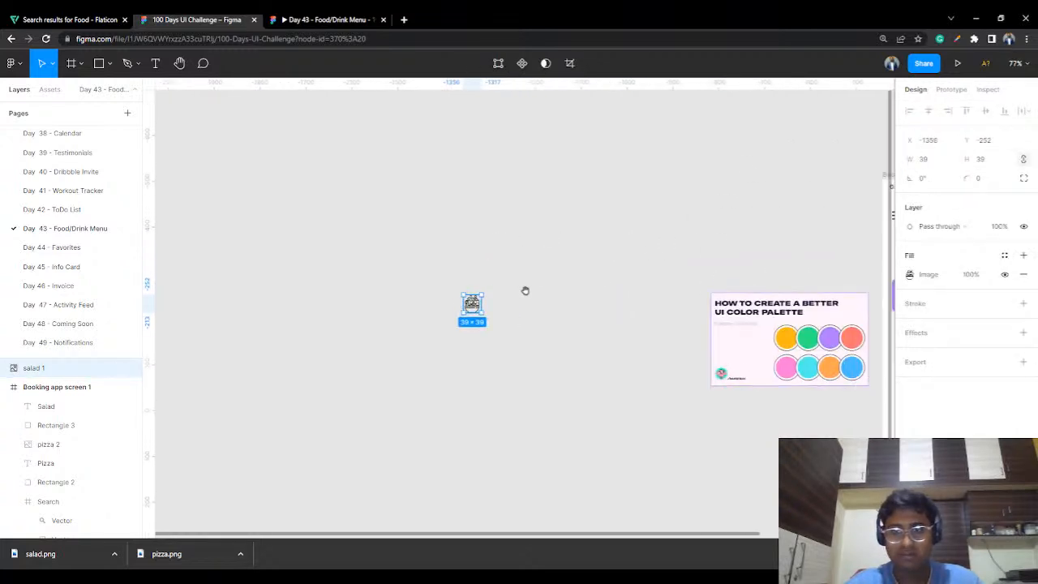
scroll(390, 241, right, 5)
drag(204, 301, 680, 295)
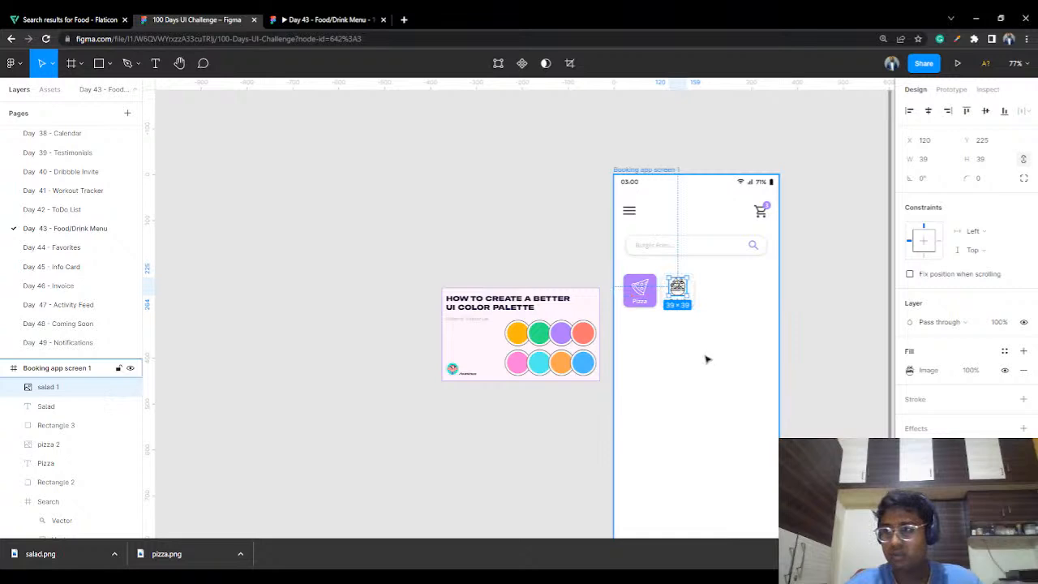
scroll(707, 360, up, 3)
scroll(660, 378, up, 2)
scroll(660, 381, up, 3)
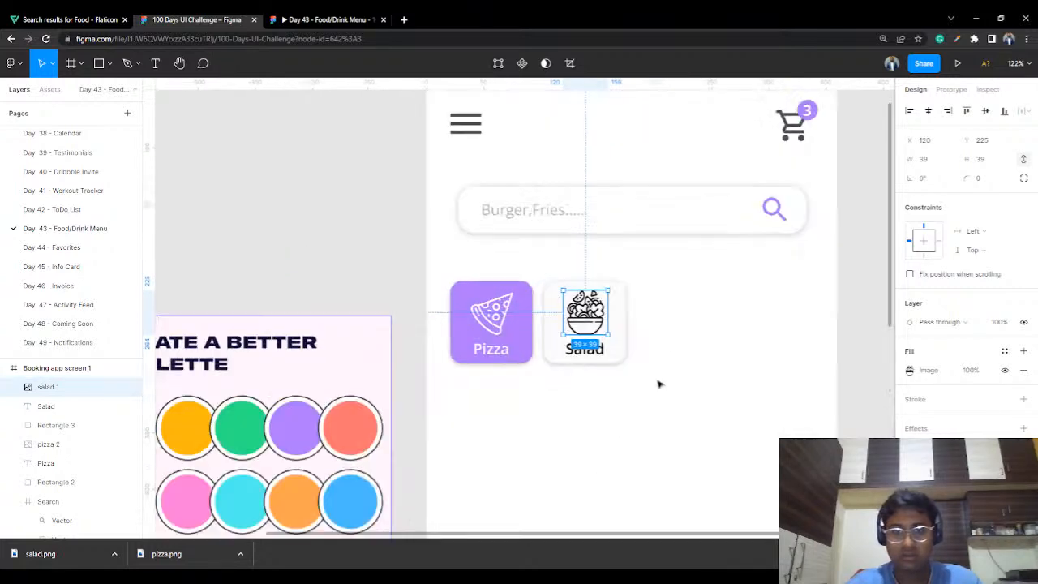
scroll(665, 374, right, 2)
click(670, 336)
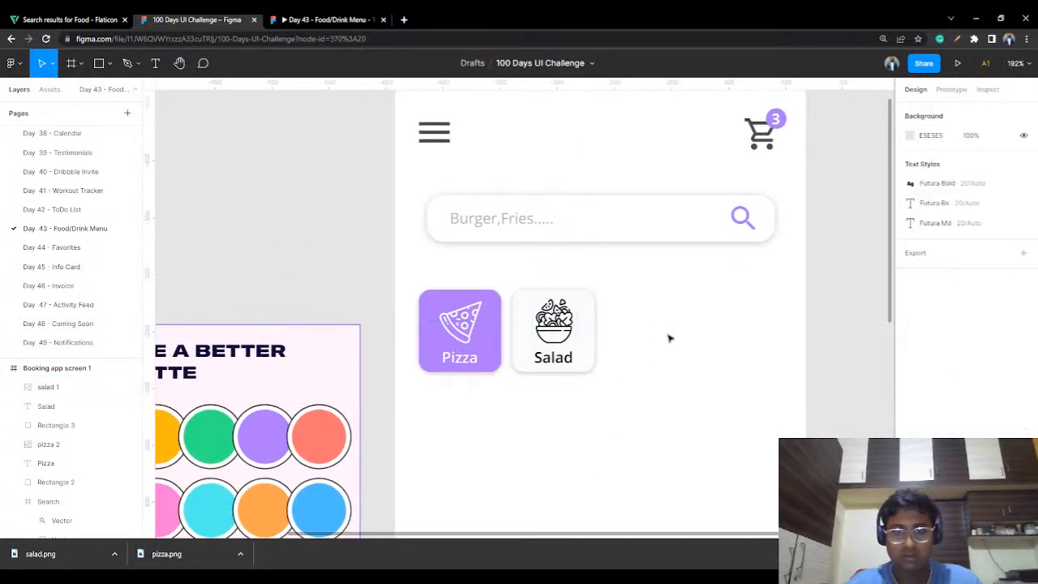
Step: Set the salad image's width to 37 with its proportions kept
click(459, 335)
click(554, 324)
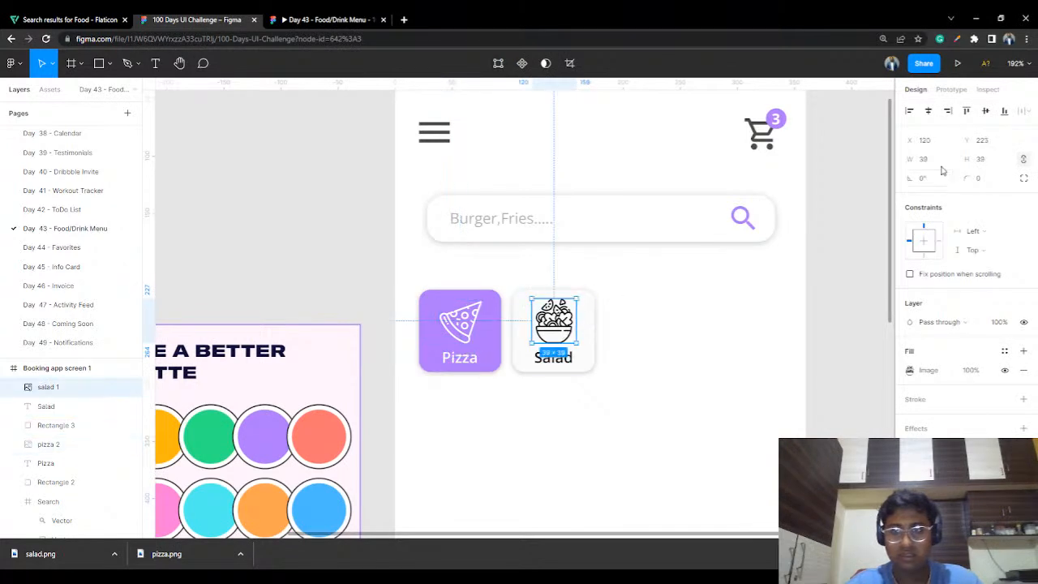
click(937, 161)
text(37)
key(Return)
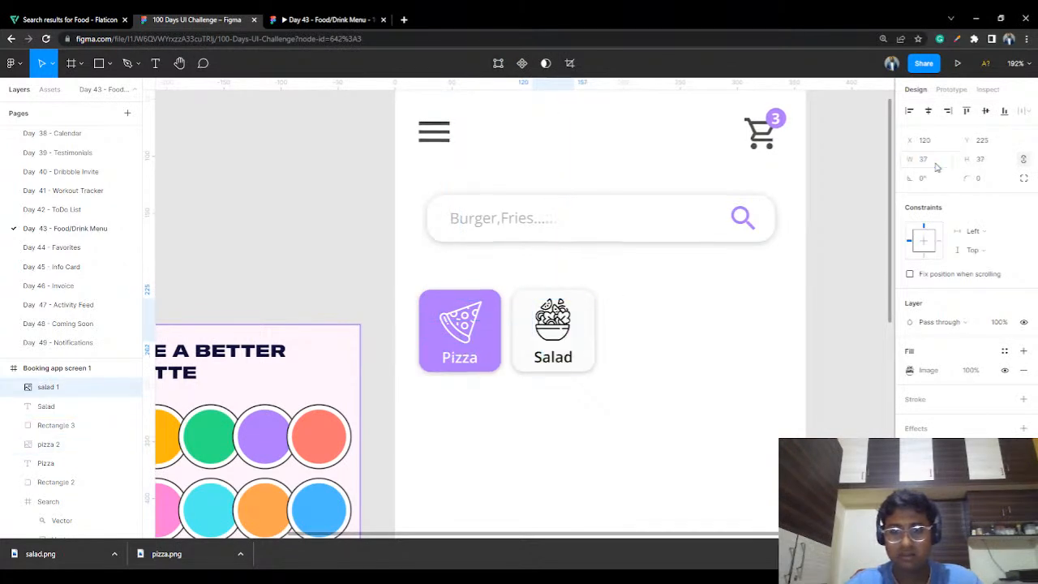
click(640, 393)
key(shift+1)
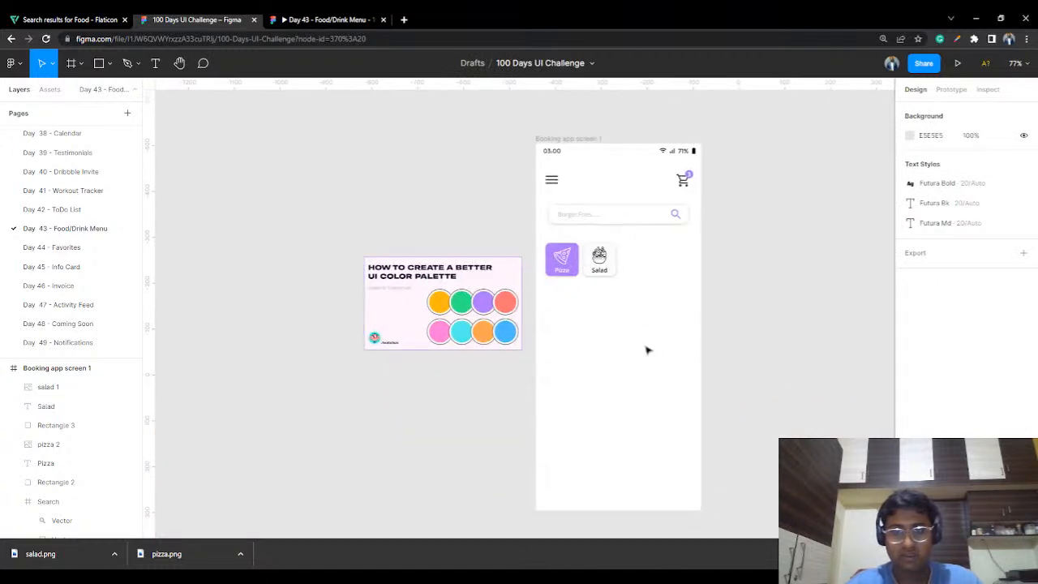
Step: Nudge the whole Salad tile with its icon and label sideways to widen the gap to the Pizza tile
scroll(647, 351, up, 5)
scroll(644, 292, up, 3)
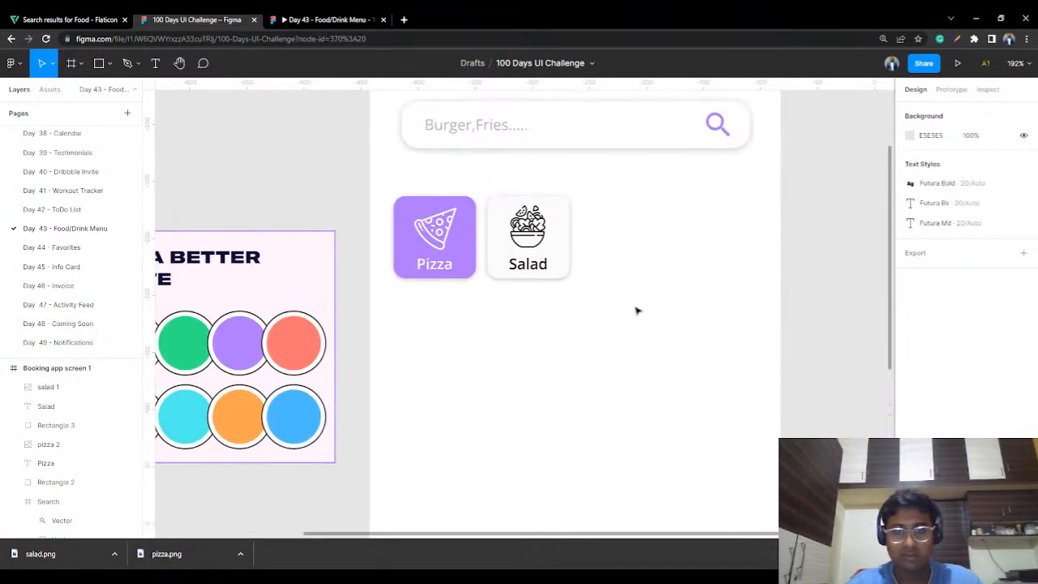
scroll(637, 309, up, 3)
scroll(640, 283, up, 1)
scroll(641, 284, left, 1)
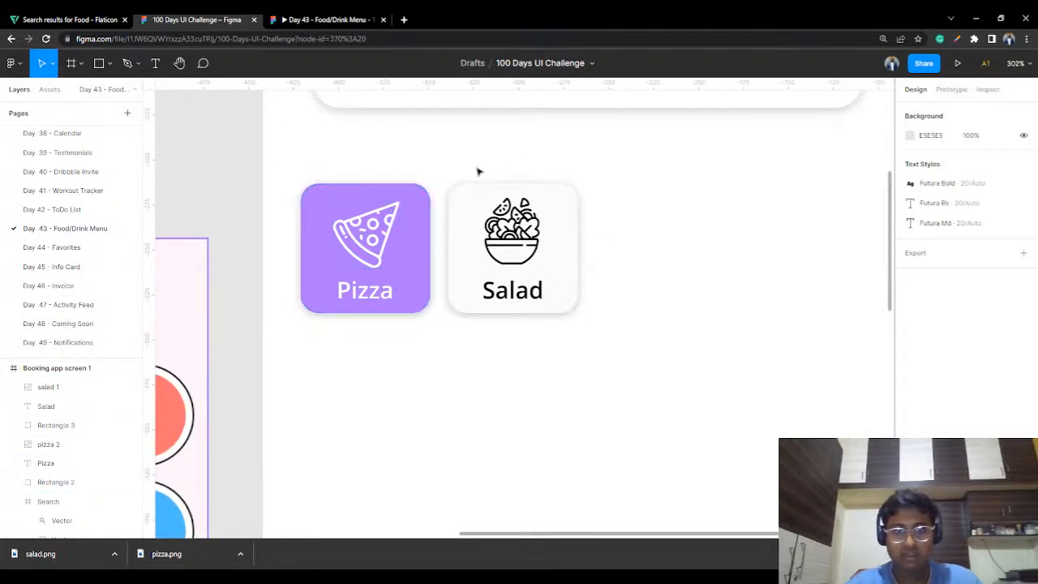
drag(465, 168, 553, 337)
key(Right)
key(Right)
key(Right)
key(Right)
key(Right)
key(Right)
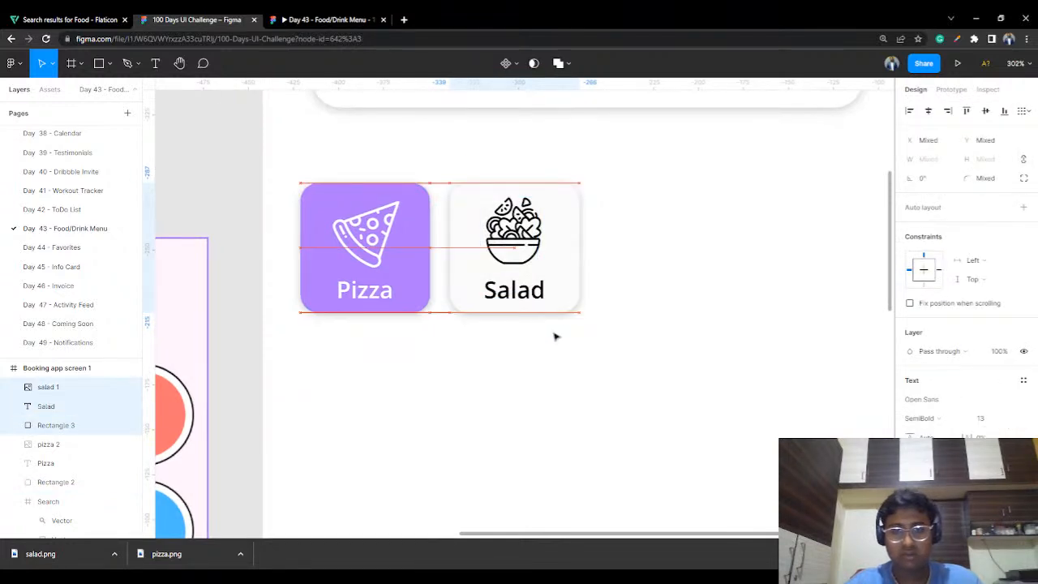
key(Right)
key(Right)
key(Right)
key(Right)
key(Right)
key(Right)
key(Right)
key(Right)
key(Right)
key(Right)
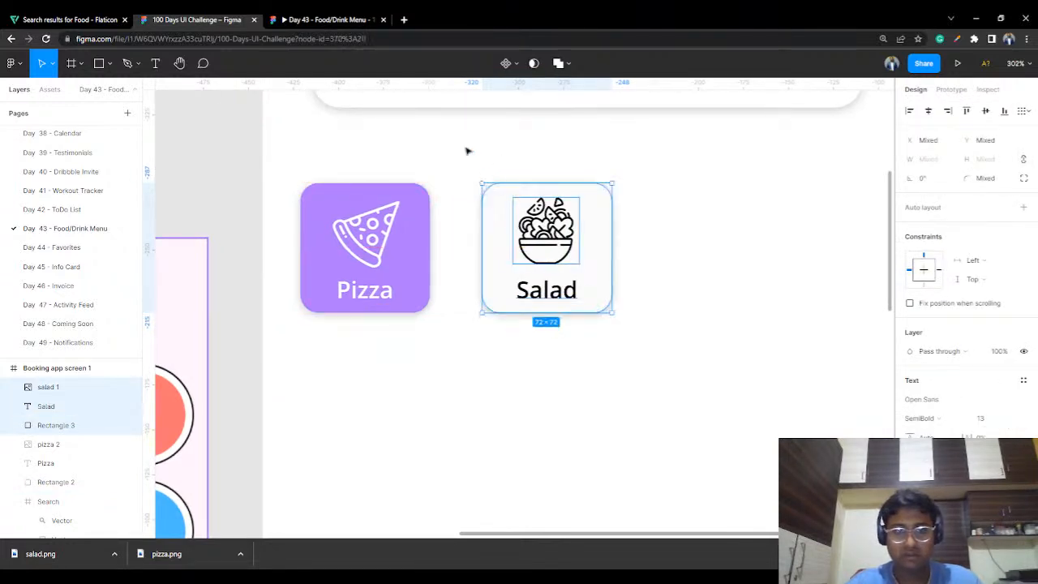
click(467, 150)
Step: Enlarge the purple Pizza tile's rectangle to about 79 × 79 and scale up its pizza icon slightly
click(424, 215)
drag(433, 181, 443, 171)
drag(432, 212, 406, 194)
key(Escape)
click(398, 211)
click(478, 159)
Step: Shift the Pizza label and the pizza icon slightly lower inside the enlarged purple tile
drag(383, 292, 387, 298)
click(466, 142)
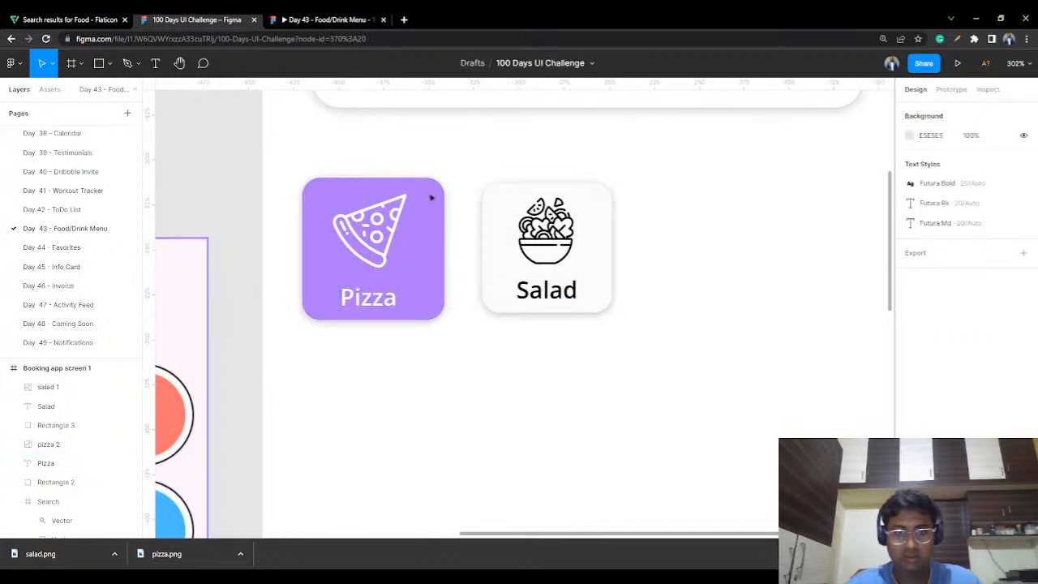
click(394, 236)
drag(394, 236, 394, 243)
click(459, 139)
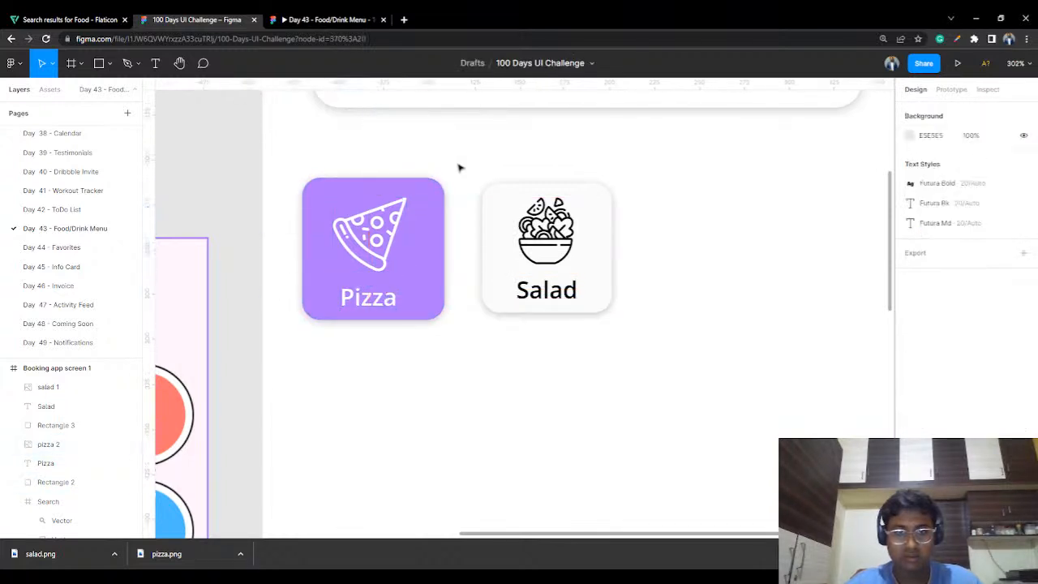
Step: Group the Pizza tile's rectangle, icon and label, and name the group Pizza catgeory
scroll(468, 224, down, 1)
scroll(467, 224, down, 1)
drag(392, 194, 454, 280)
drag(454, 236, 455, 237)
click(556, 328)
drag(459, 293, 404, 191)
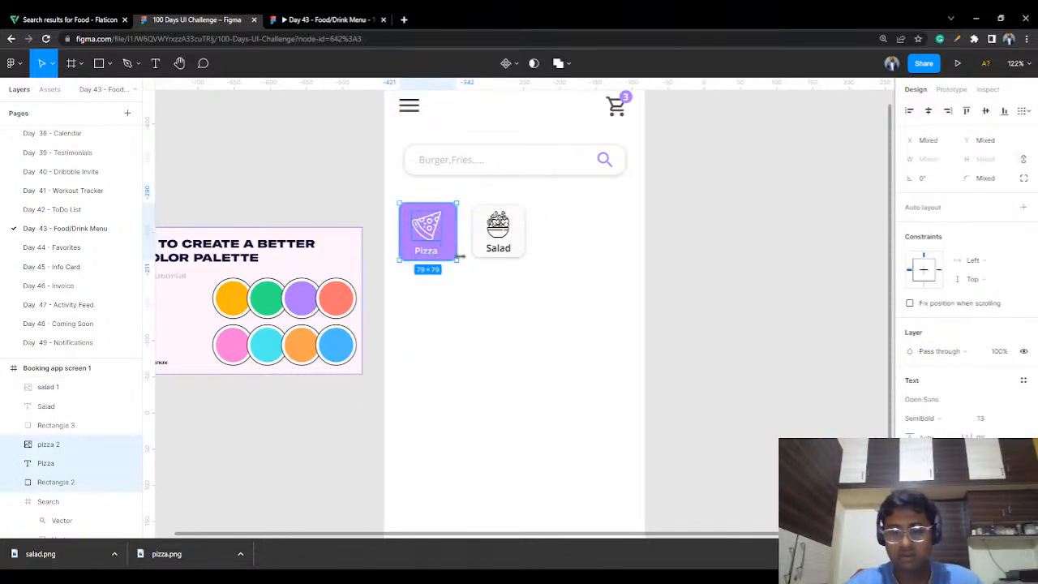
key(ctrl+g)
double_click(51, 444)
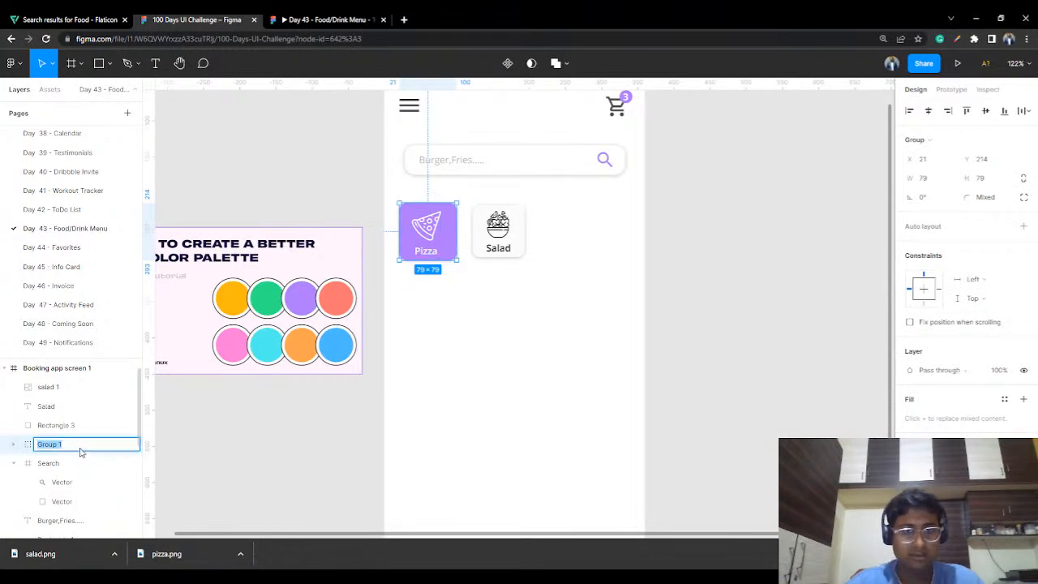
text(Pizza)
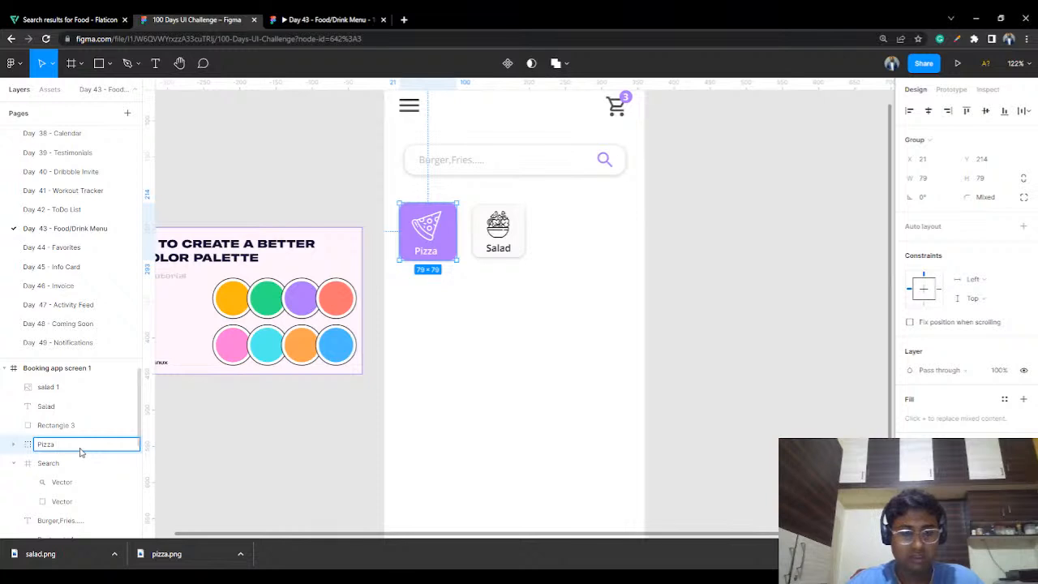
key(Return)
click(549, 208)
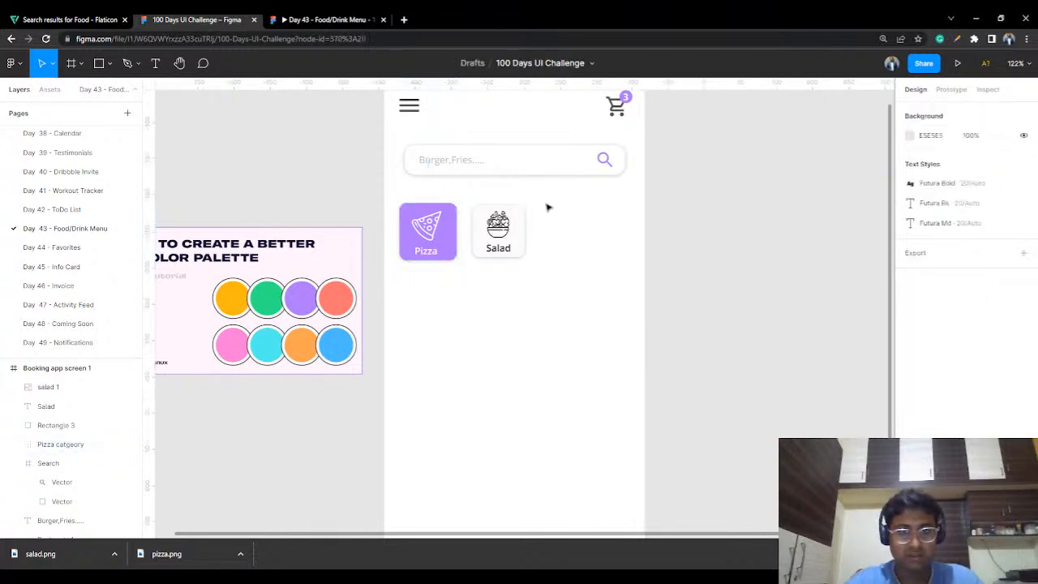
Step: Nudge the Salad tile's rectangle, icon and label slightly closer to the Pizza tile
drag(548, 208, 477, 261)
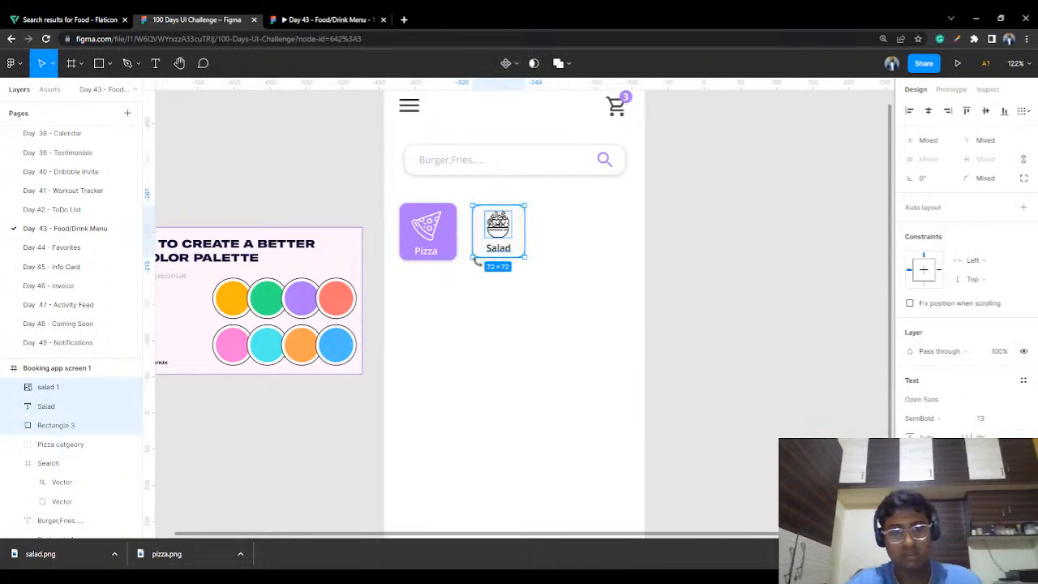
drag(512, 244, 521, 237)
key(Left)
key(Left)
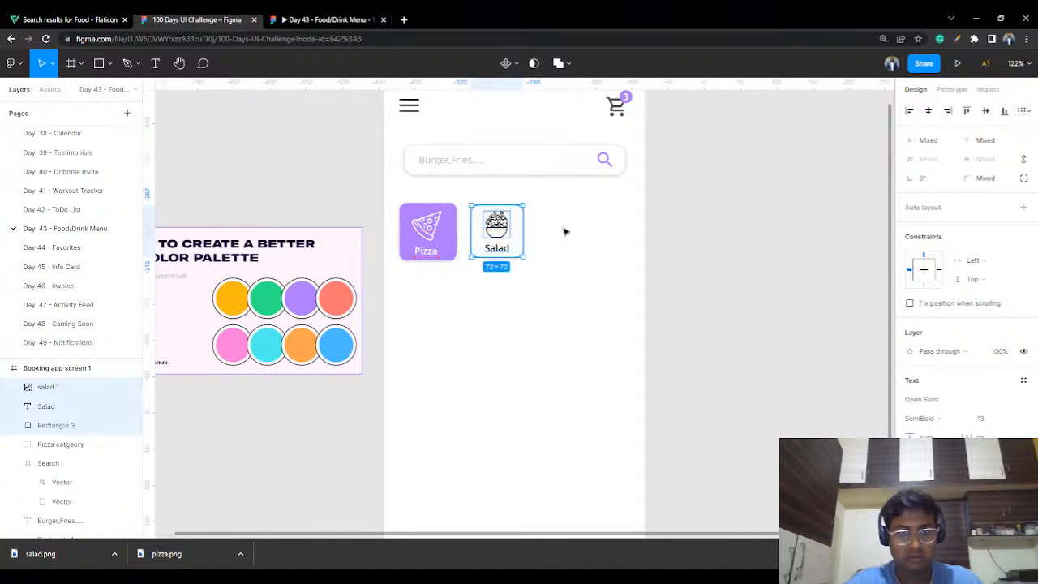
Step: Group the Salad tile's selected elements and name the group Salad Catergory
key(ctrl+g)
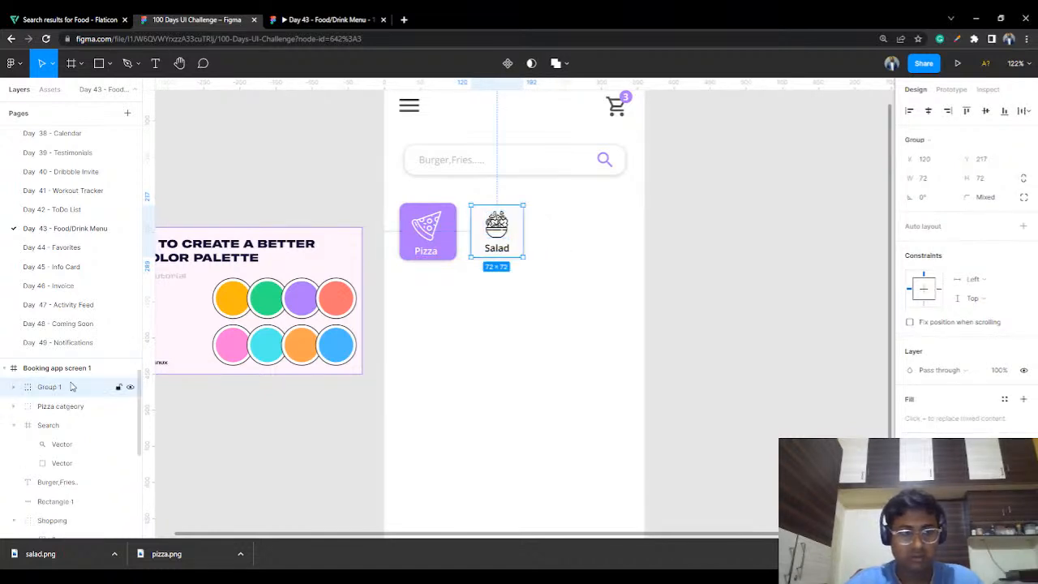
double_click(71, 386)
text(Salad Catergory)
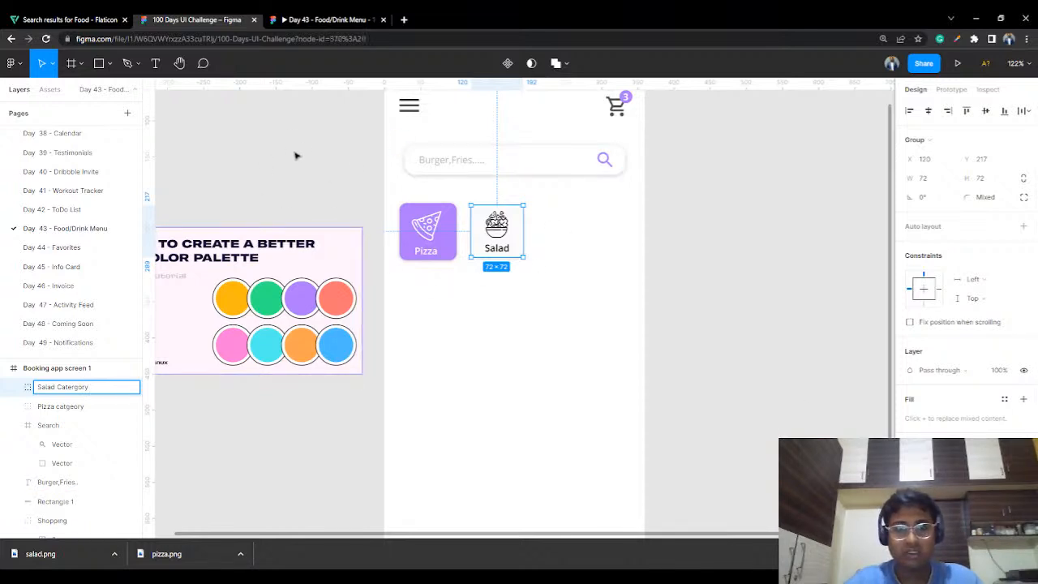
click(699, 292)
Step: Add two copies of the Salad tile along the category row, the last one extending past the phone screen's edge
scroll(565, 270, up, 3)
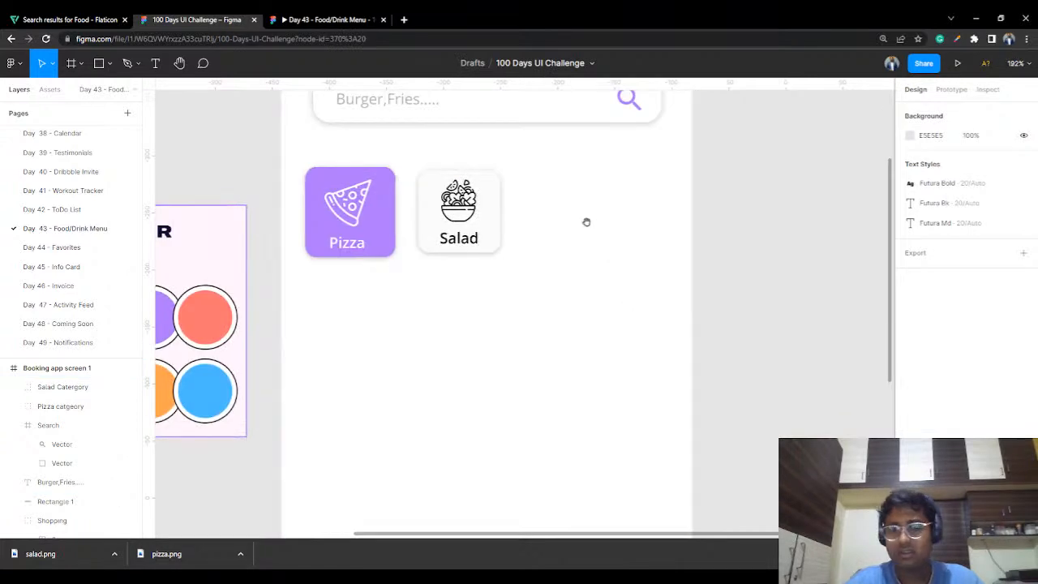
drag(583, 227, 540, 300)
scroll(562, 291, down, 3)
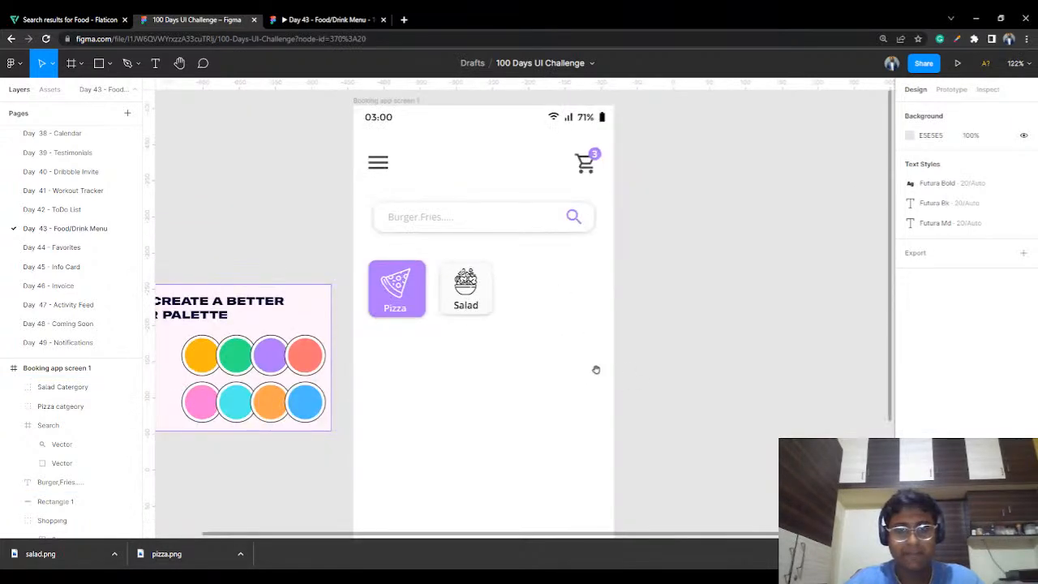
drag(600, 373, 570, 361)
click(465, 276)
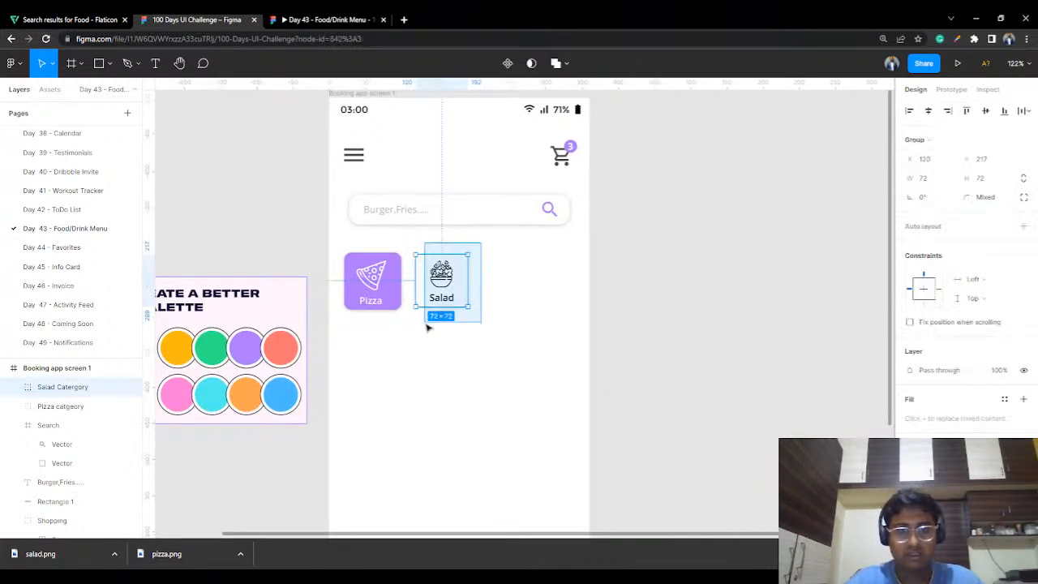
click(706, 280)
click(398, 317)
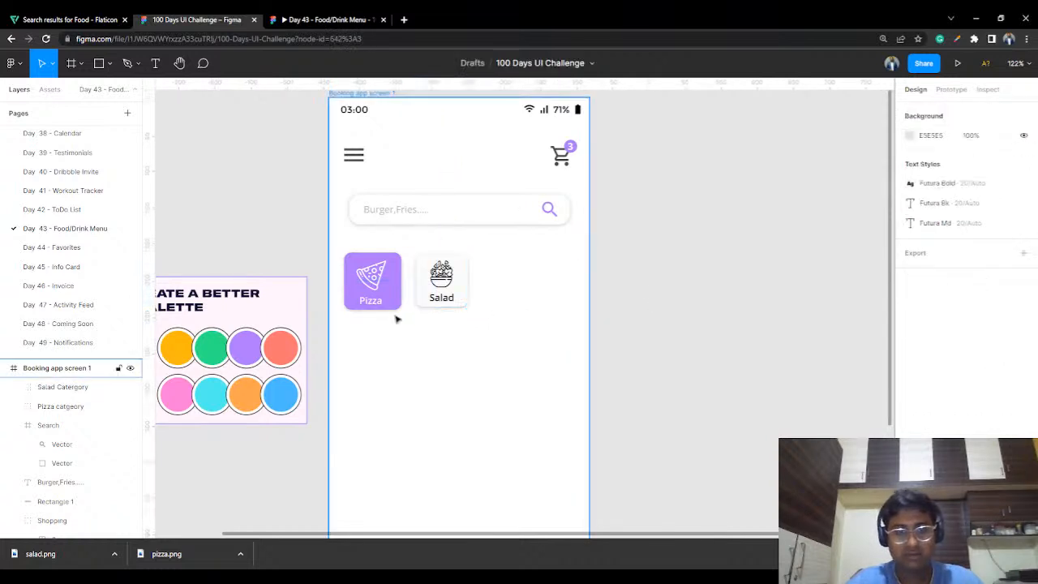
key(ctrl+v)
drag(454, 283, 524, 280)
click(563, 297)
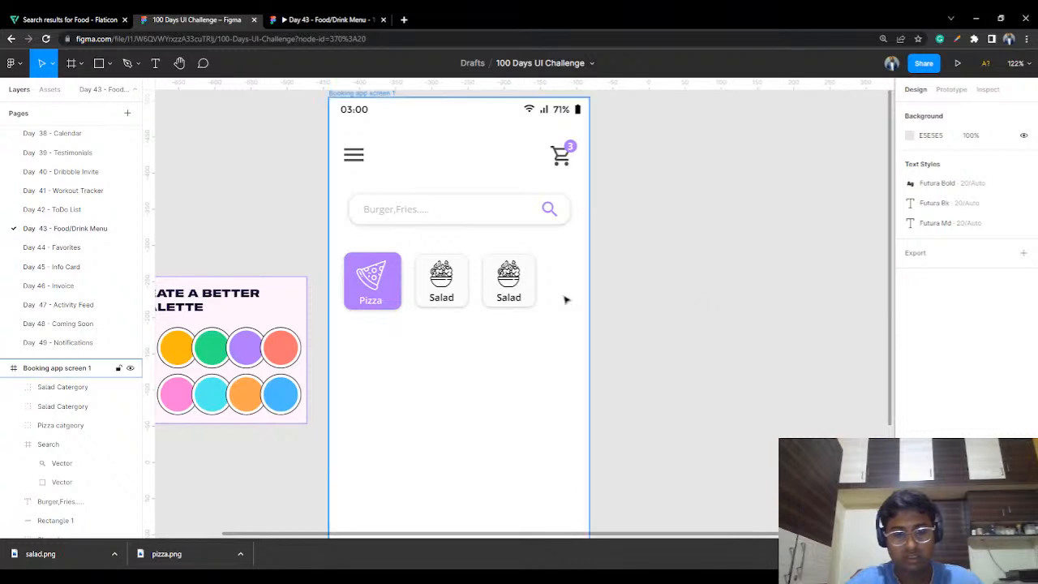
key(ctrl+v)
drag(464, 287, 590, 283)
Step: Check the category tile row in the prototype preview against the design file
click(324, 20)
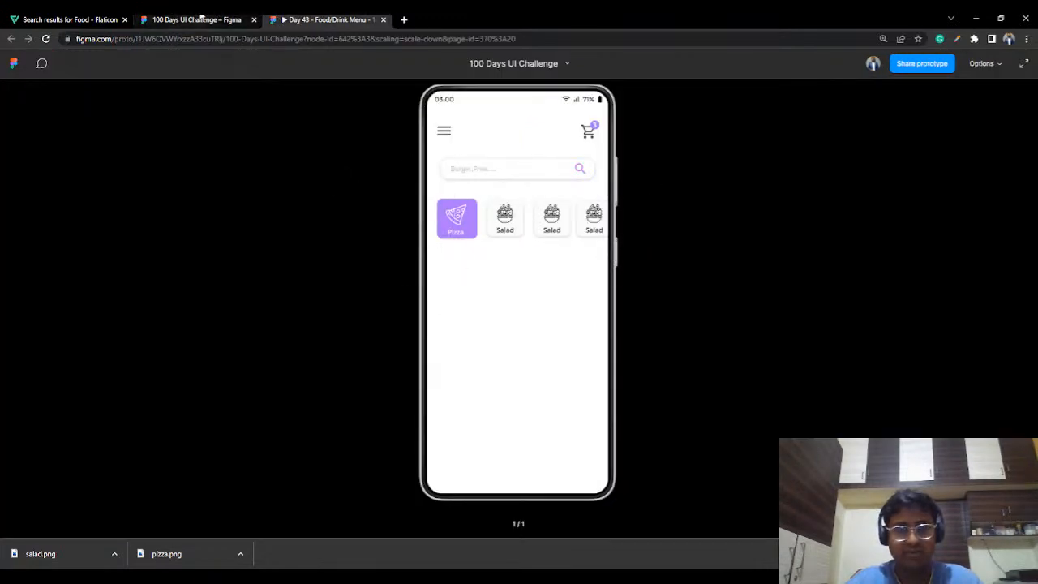
click(201, 18)
click(328, 20)
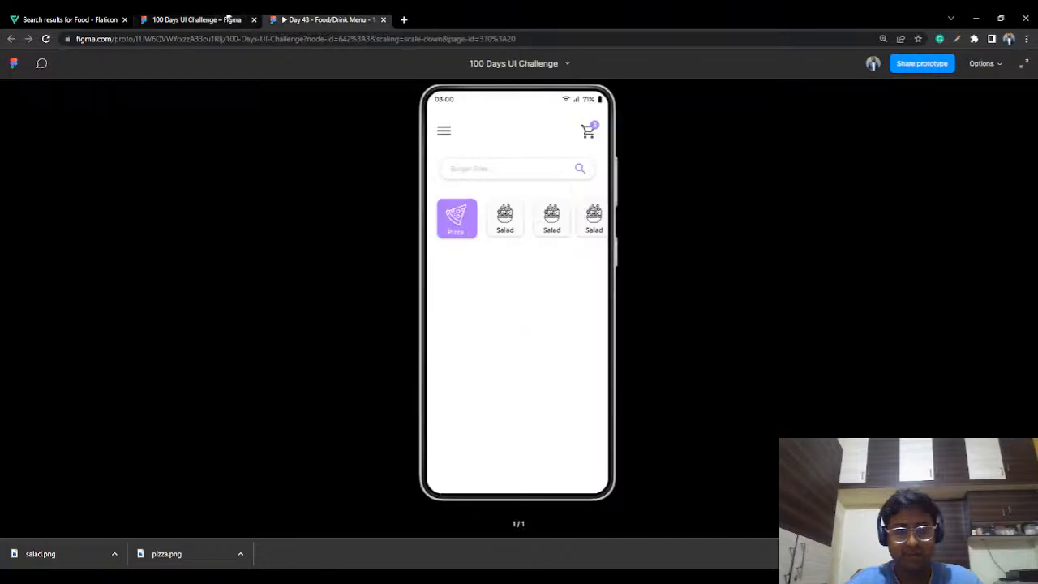
click(229, 19)
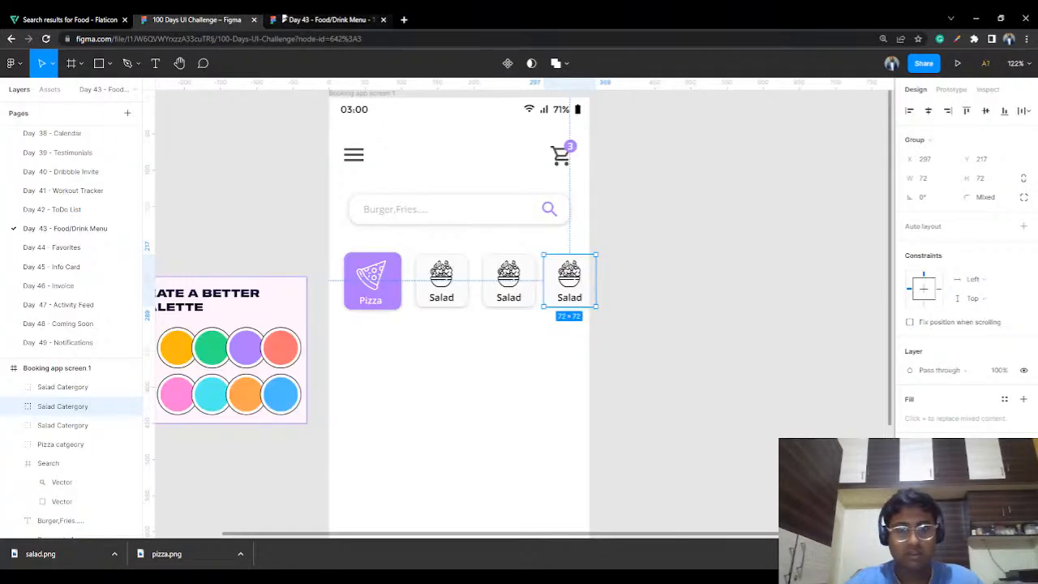
click(325, 20)
Step: Switch to Flaticon, download the black Diet icon as a free PNG, and return to the Figma design file
click(69, 18)
mouse_move(375, 438)
scroll(375, 438, down, 1)
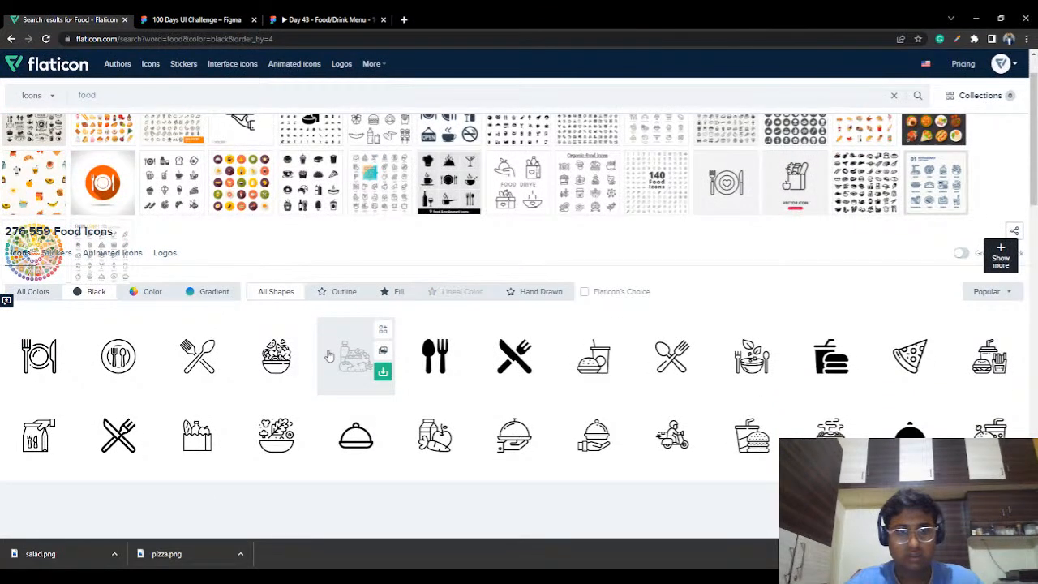
click(349, 357)
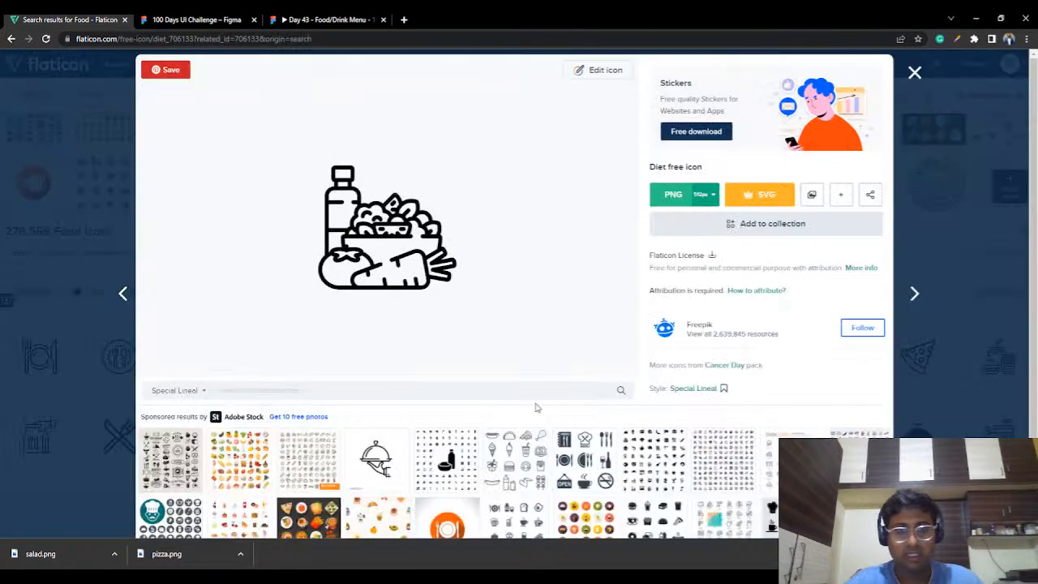
click(674, 200)
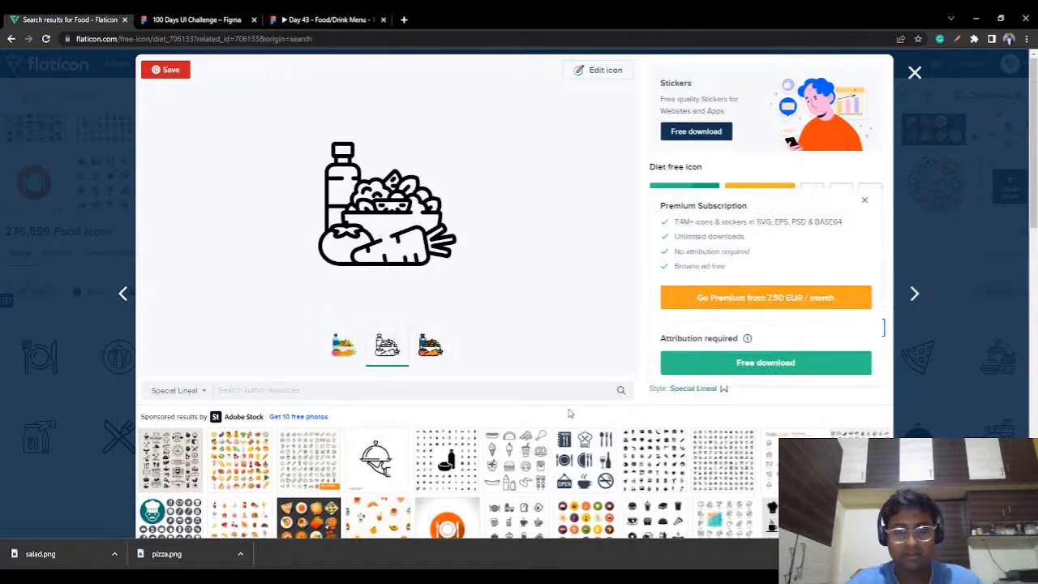
click(715, 357)
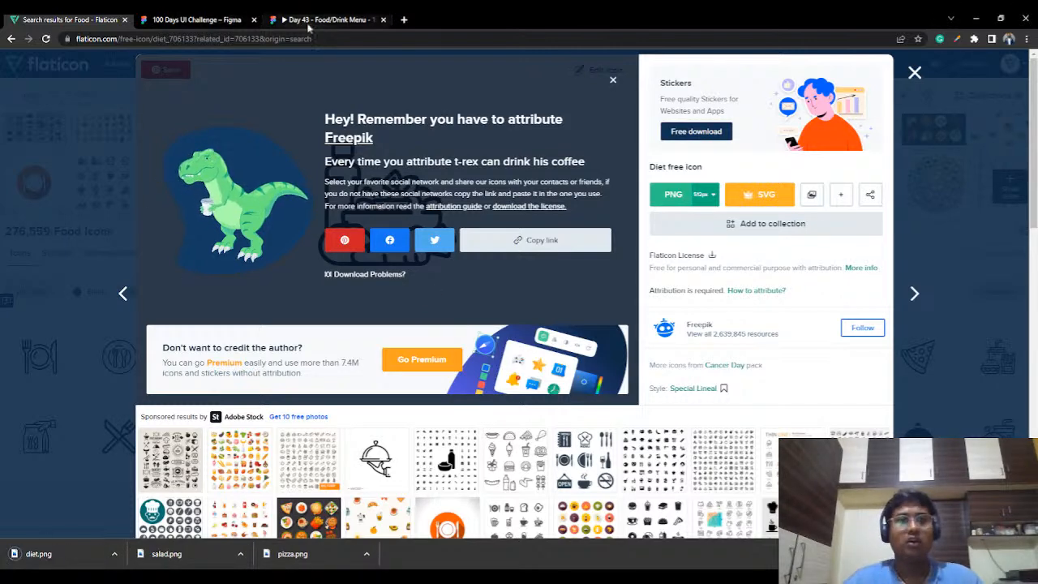
click(219, 19)
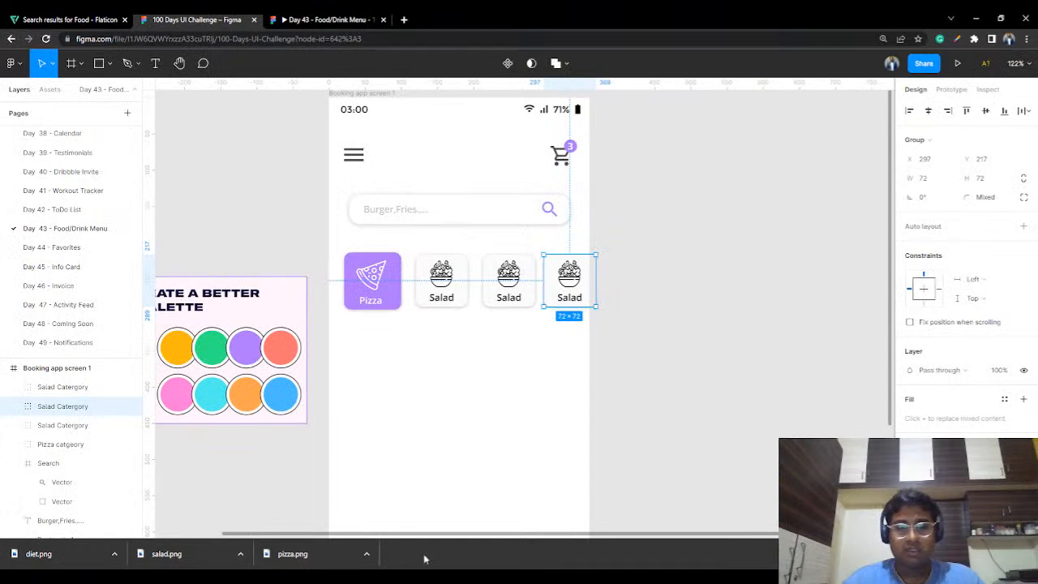
Step: Place diet.png from the downloads onto the canvas and resize the icon to 37 × 37
drag(77, 553, 595, 395)
scroll(596, 395, down, 5)
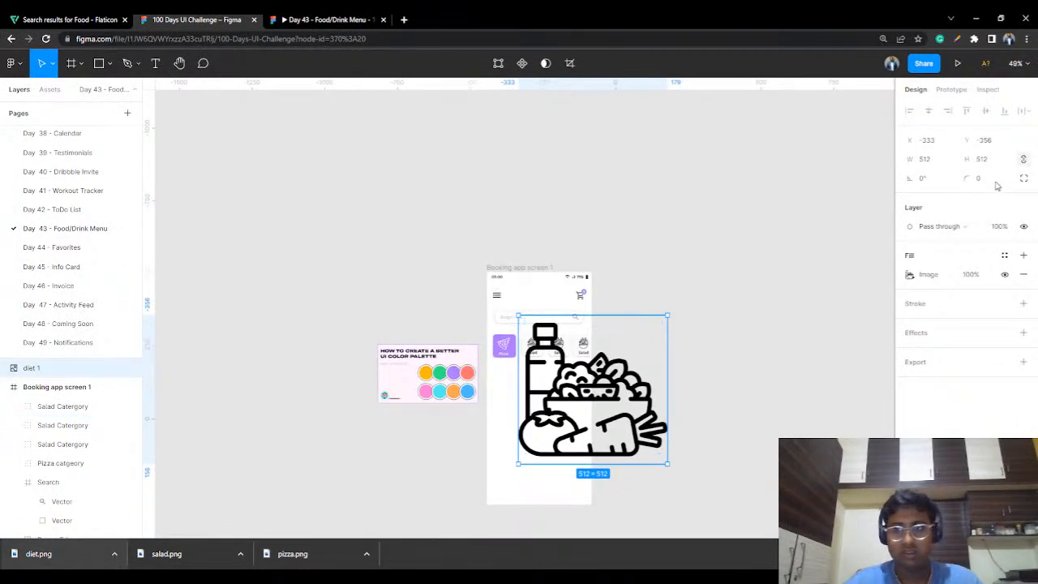
click(945, 159)
text(3)
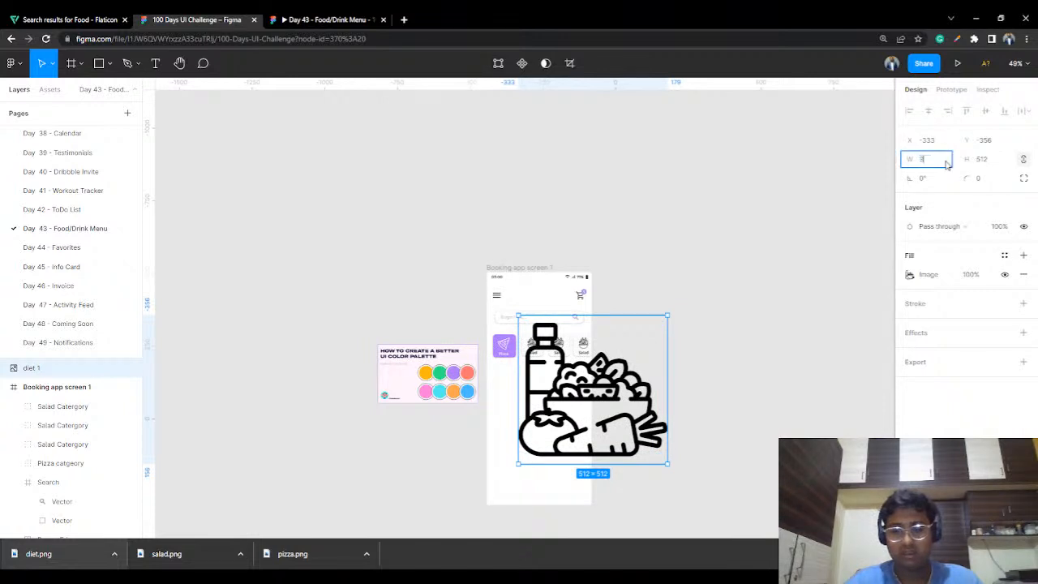
text(8)
key(Return)
Step: Delete the salad icon from the third category tile and put the diet icon in its place
click(624, 334)
scroll(622, 337, up, 5)
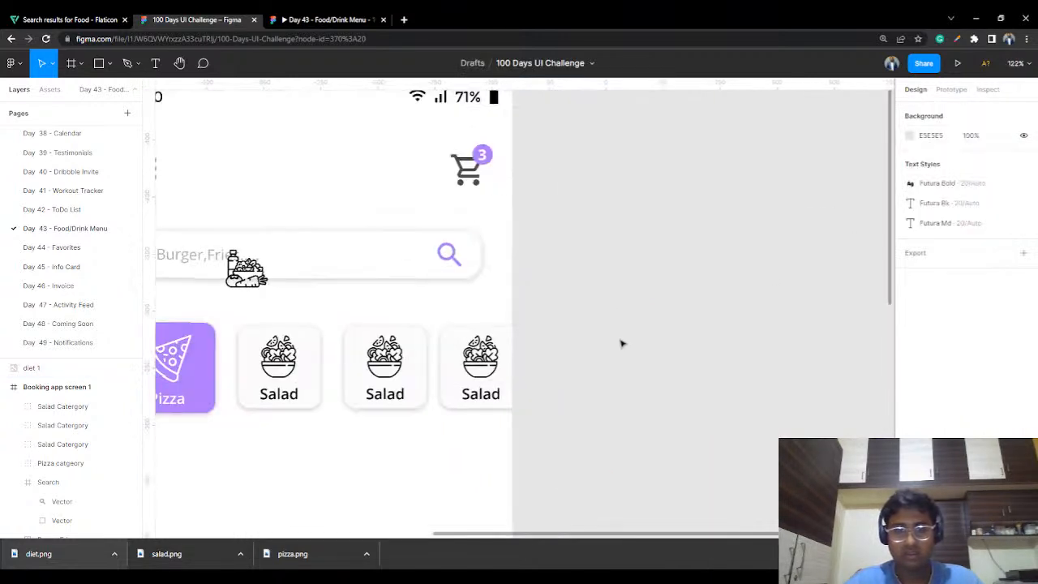
scroll(622, 342, up, 8)
click(450, 364)
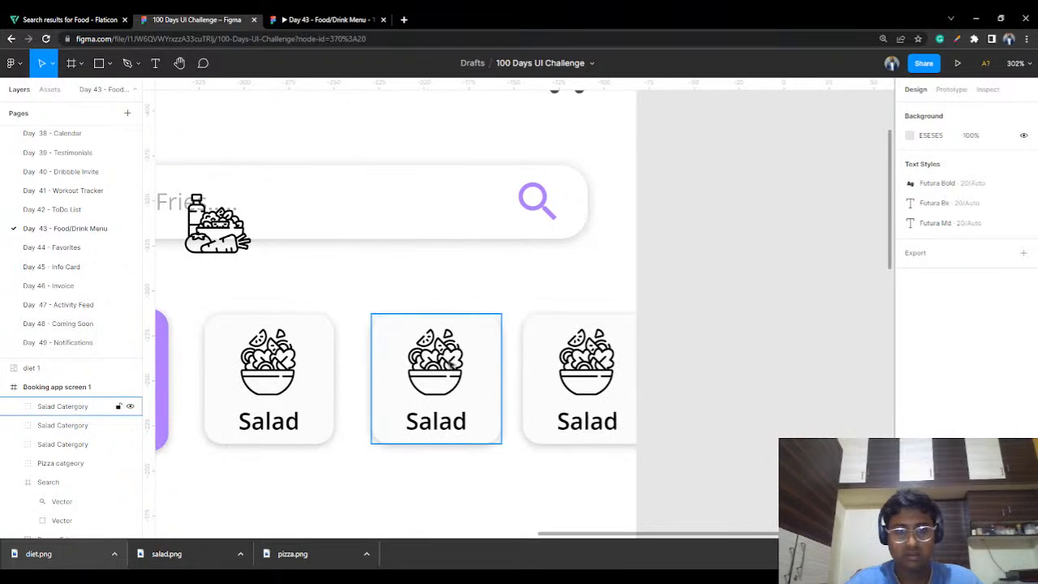
click(449, 364)
key(Delete)
click(212, 244)
drag(227, 228, 449, 369)
Step: Change the third category tile's label to Diet and centre it beneath the icon
click(445, 427)
double_click(444, 428)
double_click(445, 427)
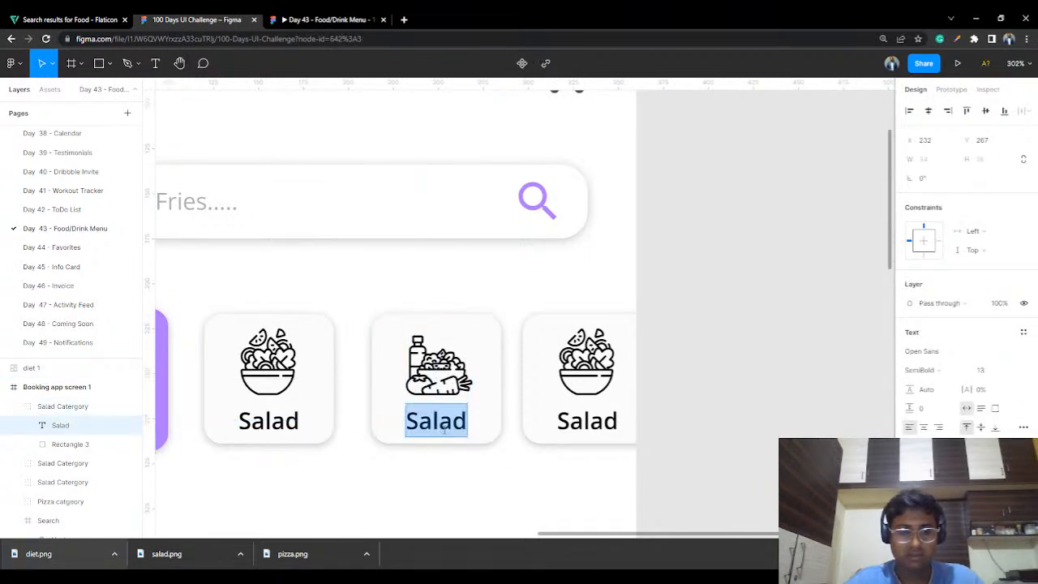
text(Diet)
key(Escape)
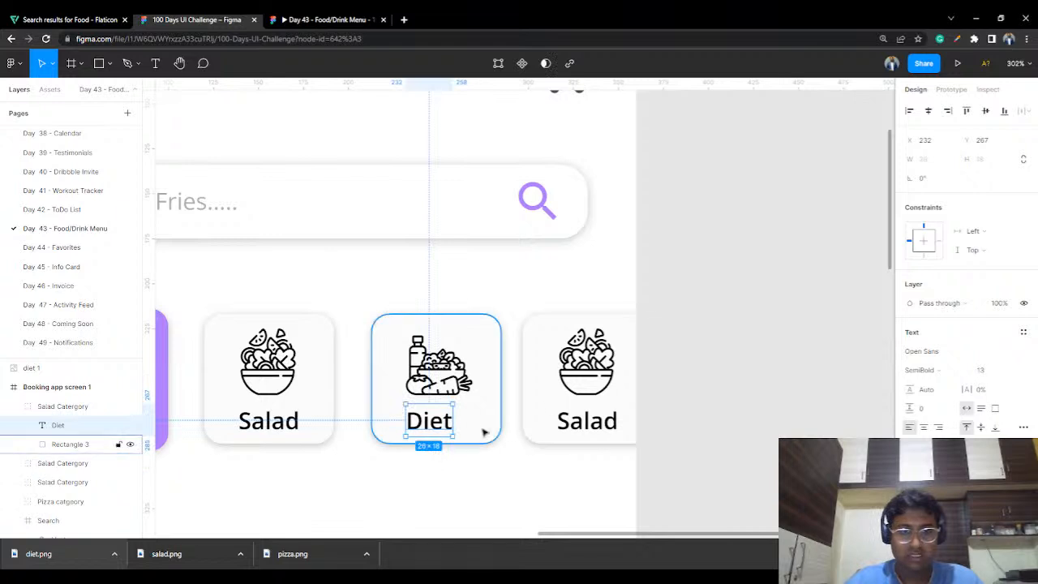
drag(439, 428, 446, 428)
click(727, 305)
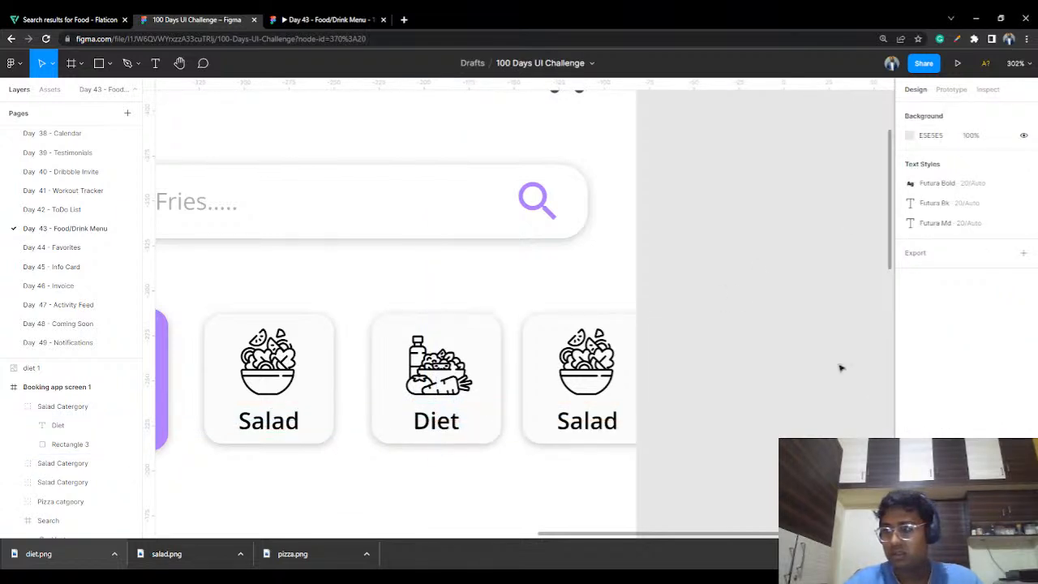
Step: Check the category row in the prototype preview, and switch to Flaticon's food icon results
click(624, 438)
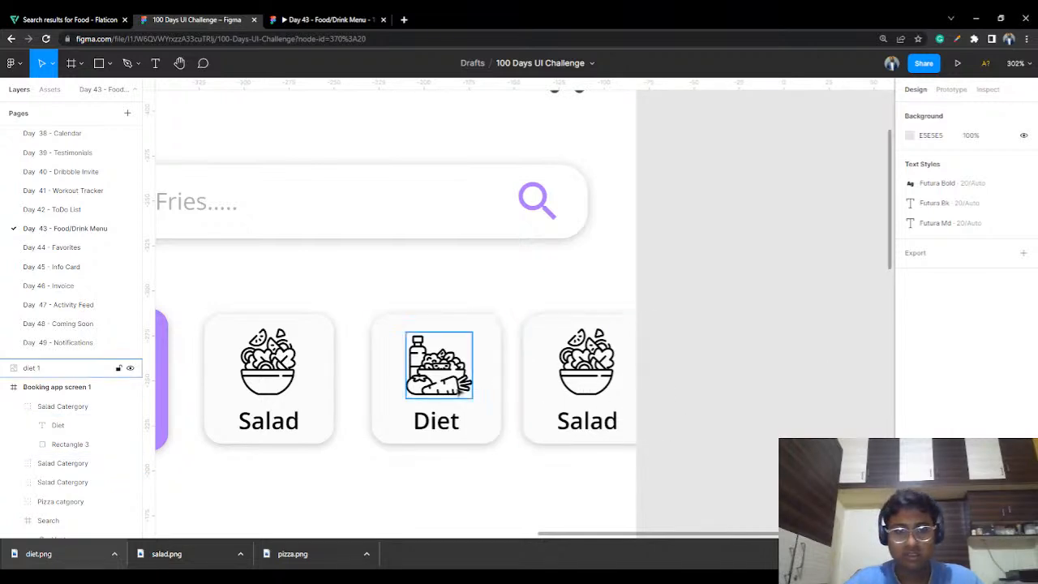
click(324, 19)
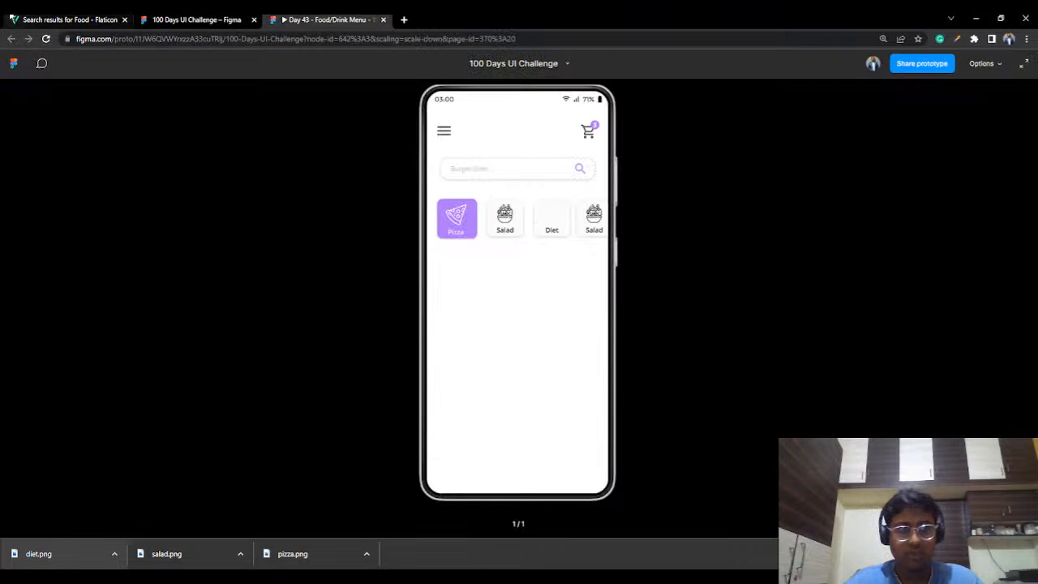
click(73, 19)
click(914, 72)
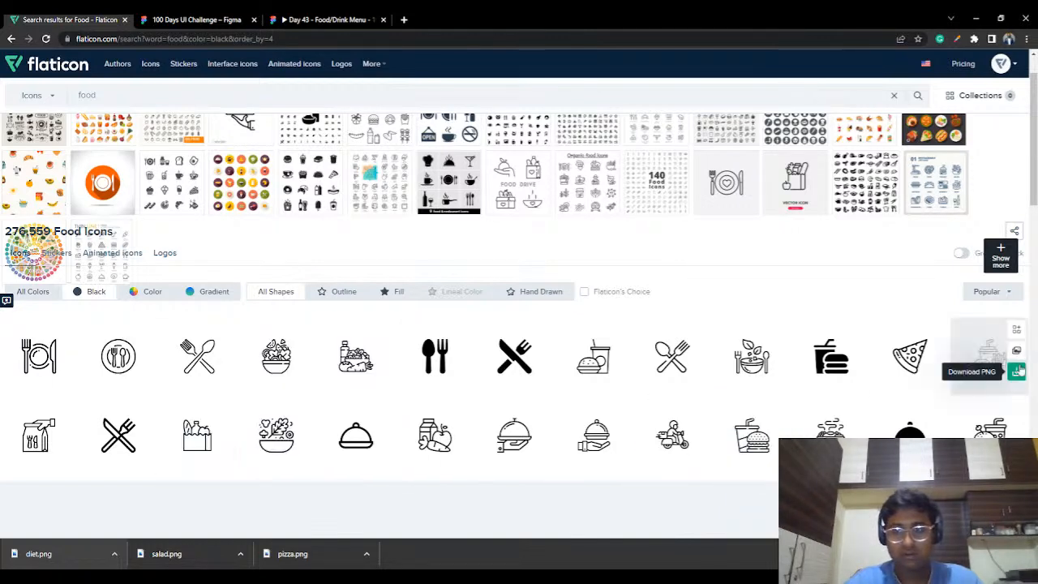
Step: Search Flaticon's black icons for burger
drag(154, 95, 47, 111)
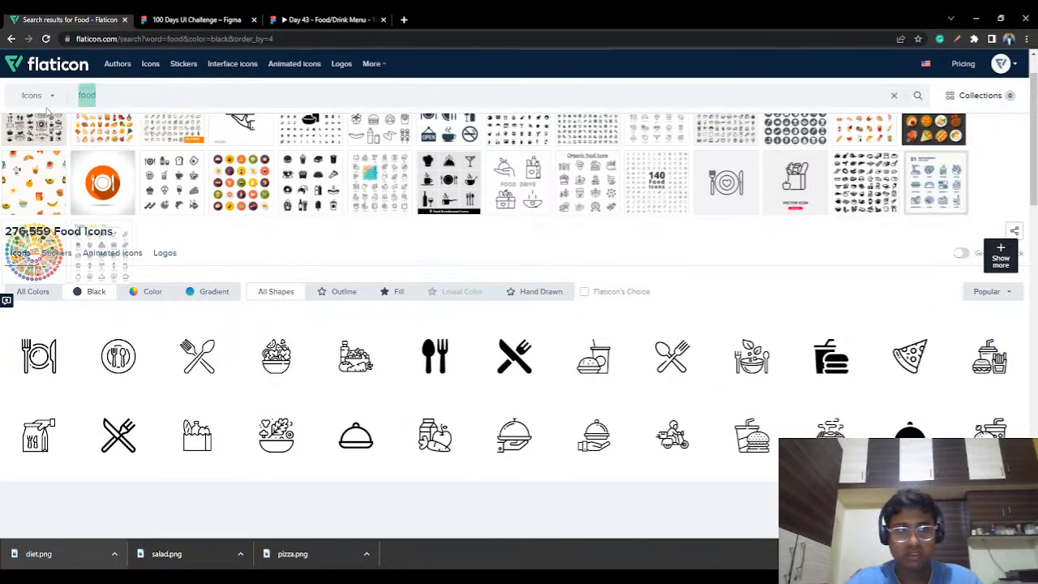
text(burger)
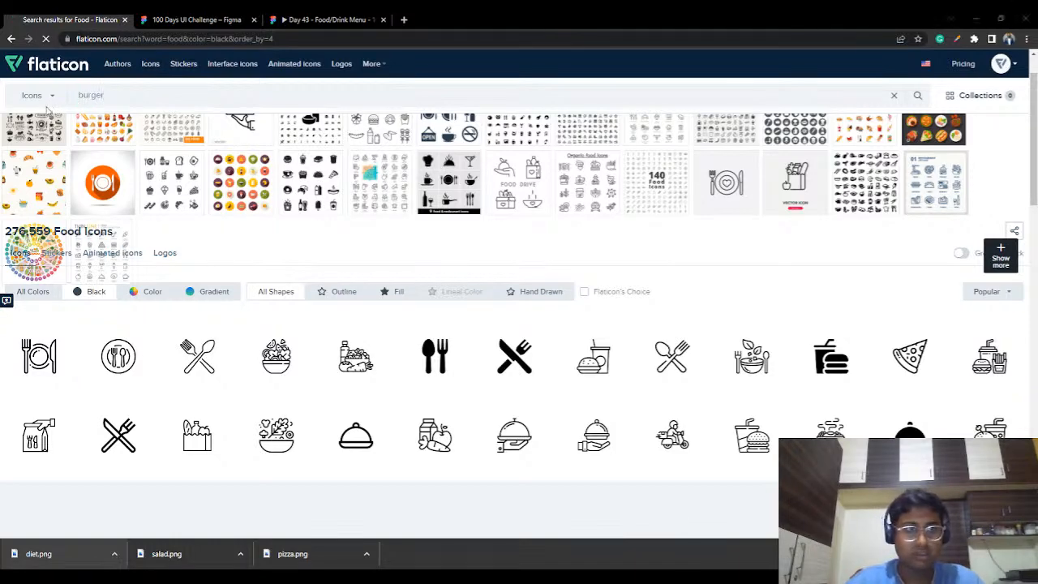
key(Return)
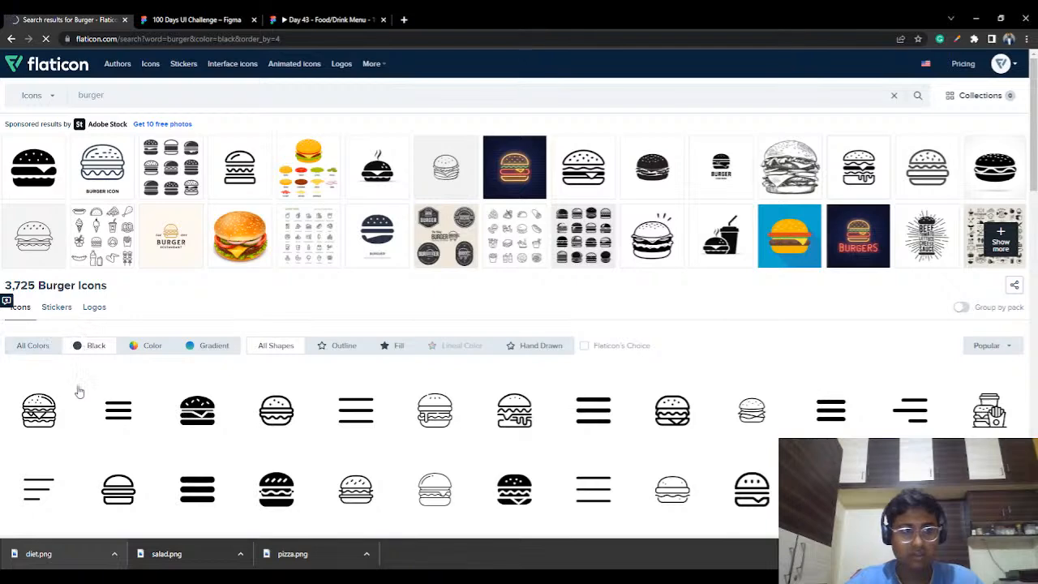
mouse_move(65, 385)
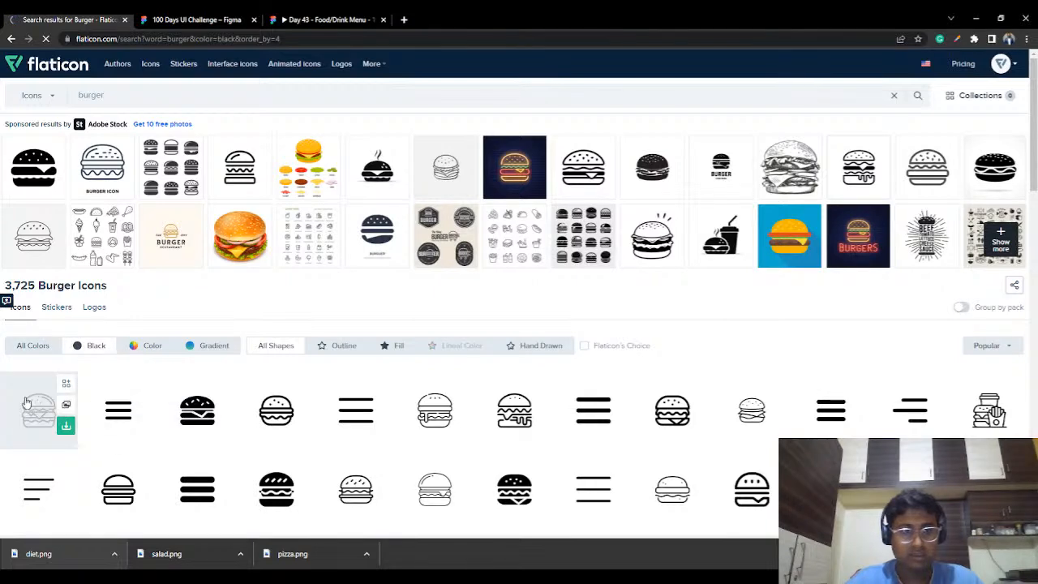
Step: Download the outlined Burger icon from the first results row as a free PNG and return to the Figma design file
click(274, 409)
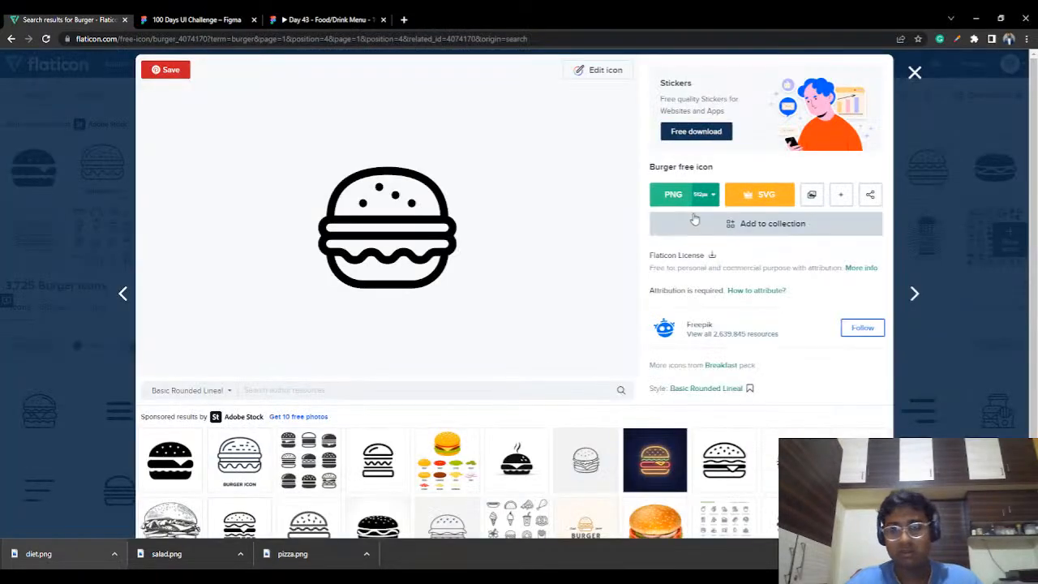
click(674, 195)
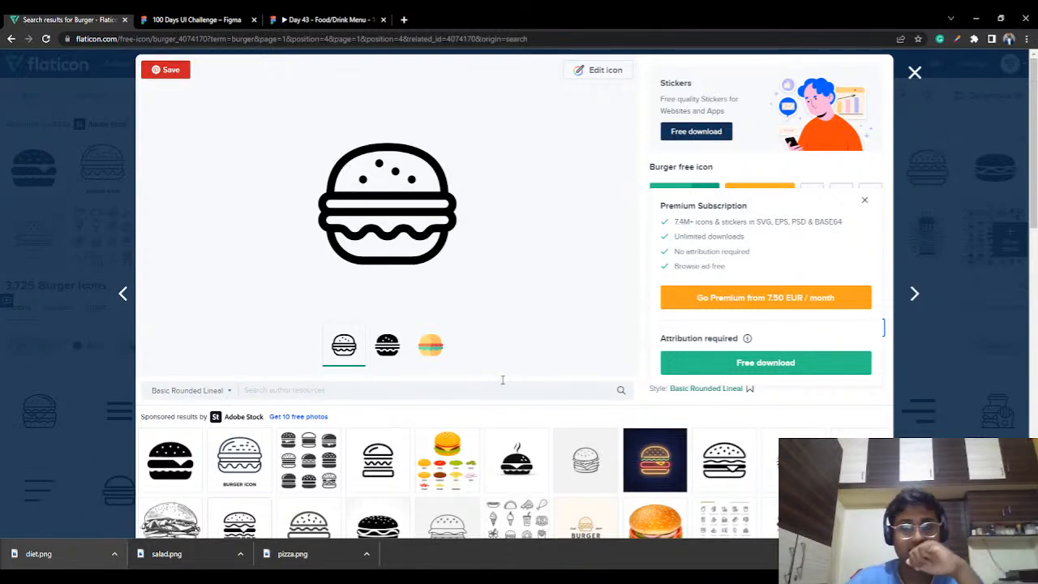
click(717, 366)
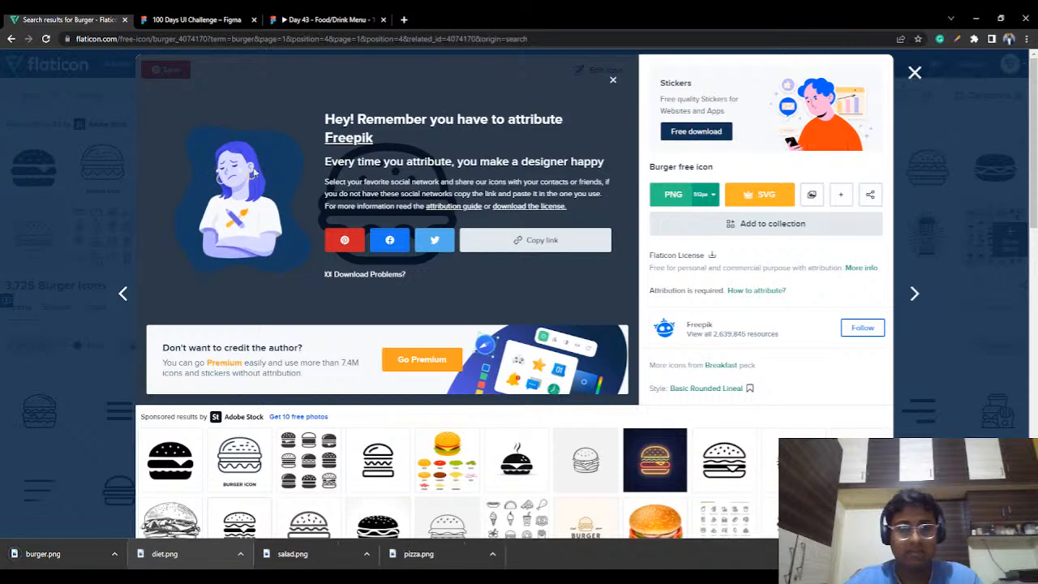
click(915, 72)
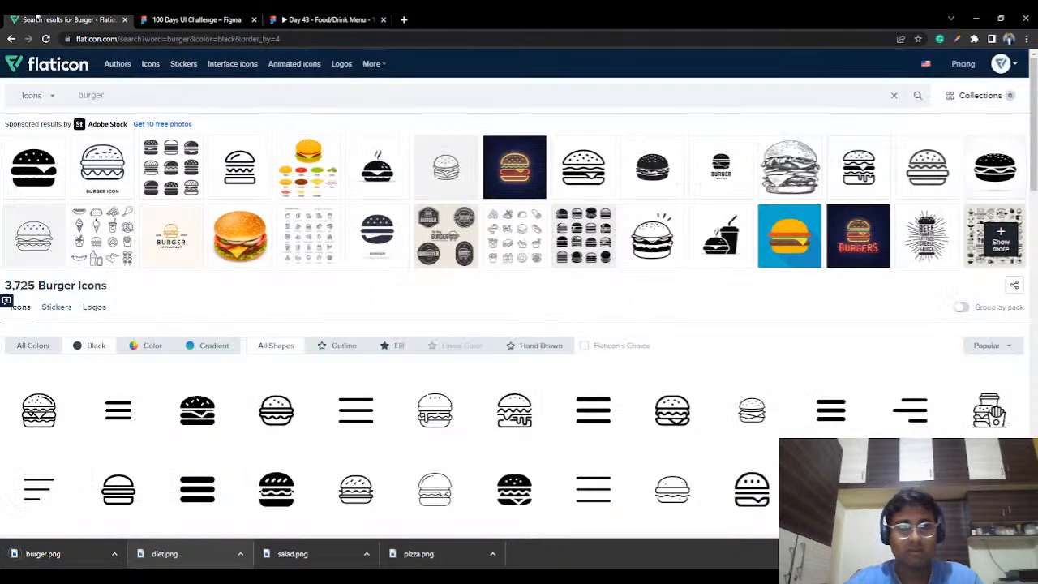
click(187, 20)
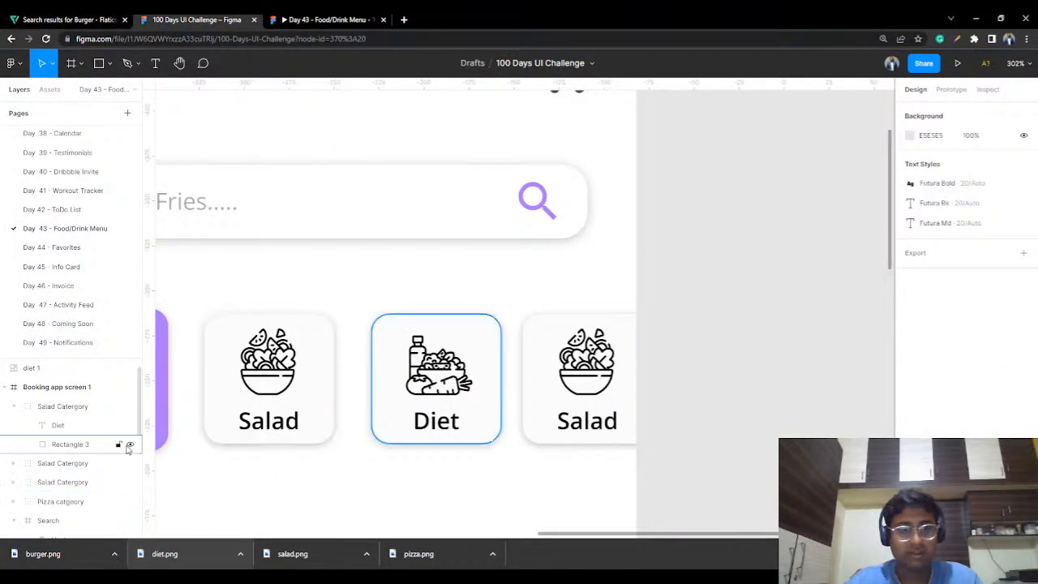
Step: Add the burger image at 37 × 37 and position it between the menu and cart icons on the phone screen
scroll(658, 350, down, 6)
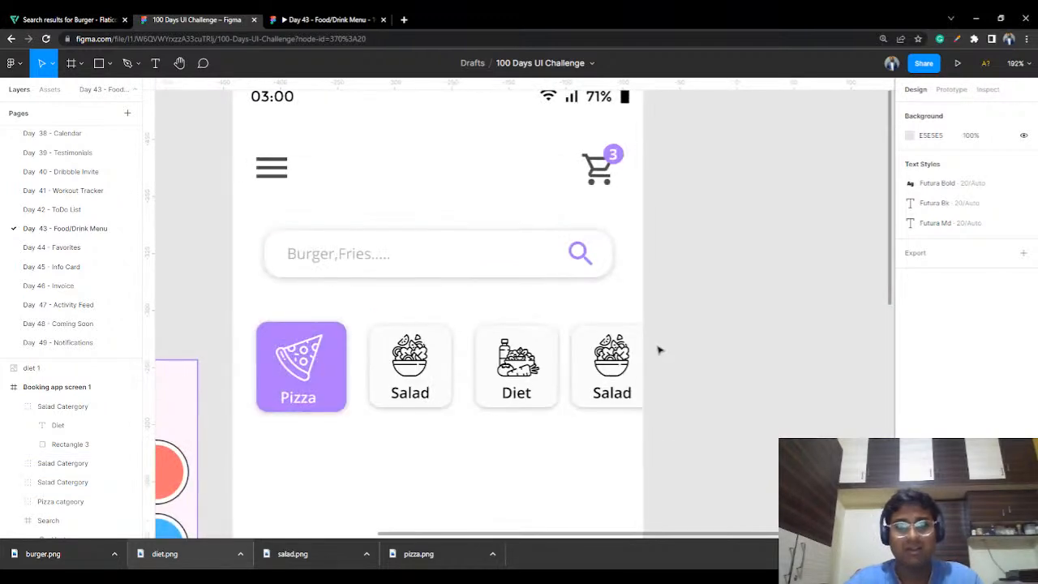
scroll(610, 421, up, 4)
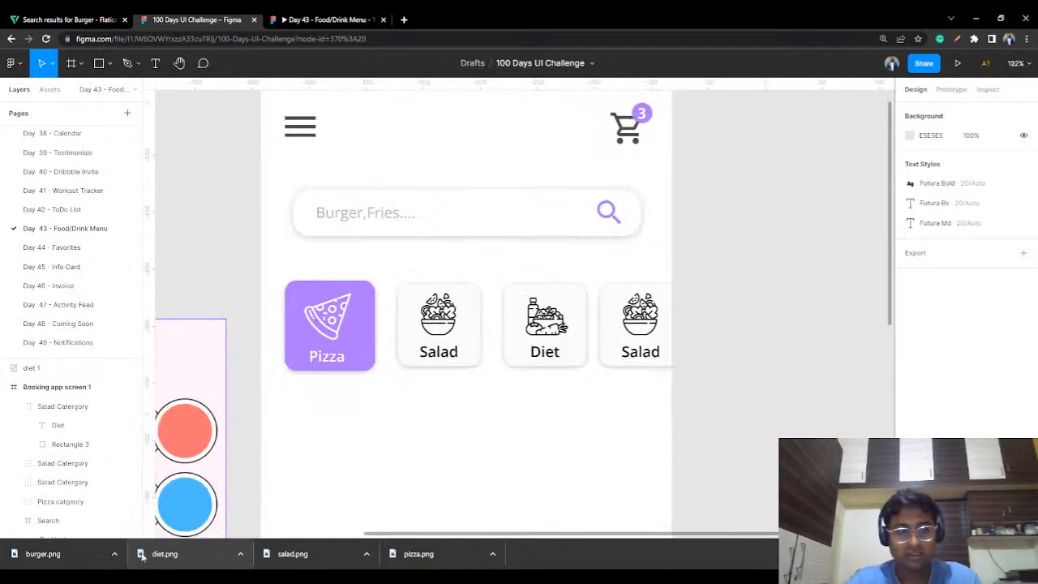
key(ctrl+v)
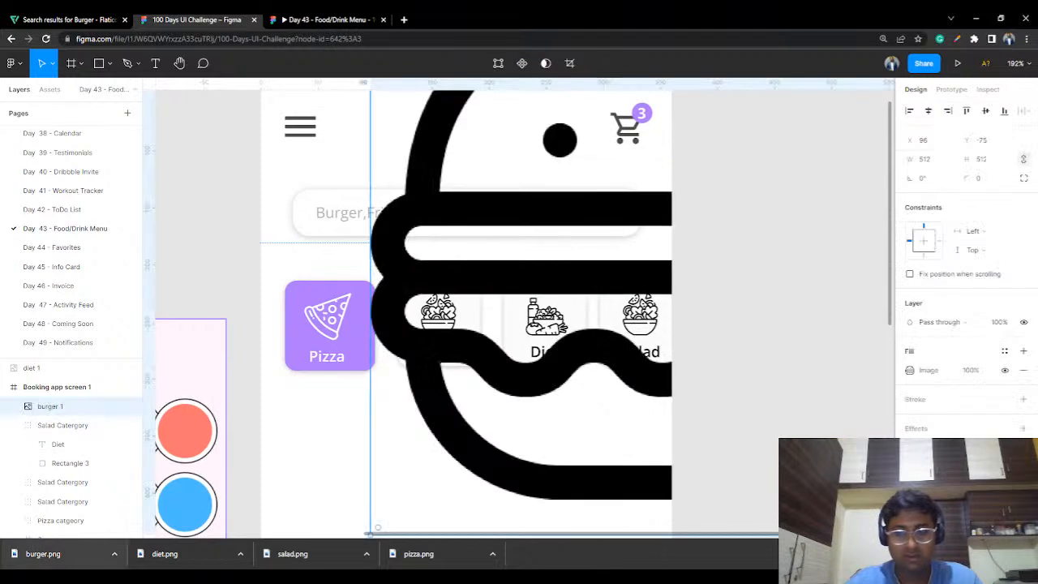
scroll(711, 352, down, 4)
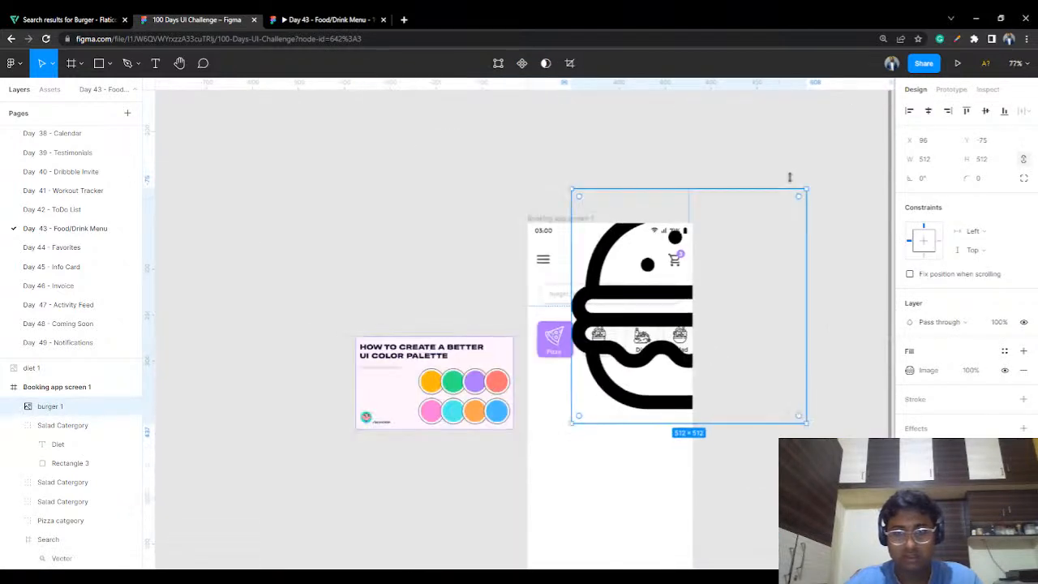
click(943, 163)
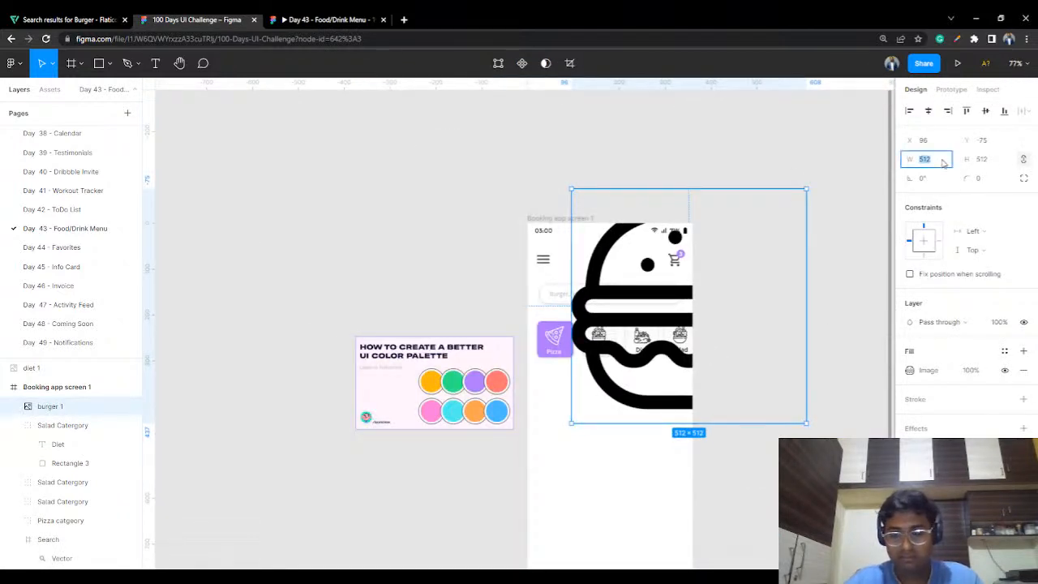
key(Return)
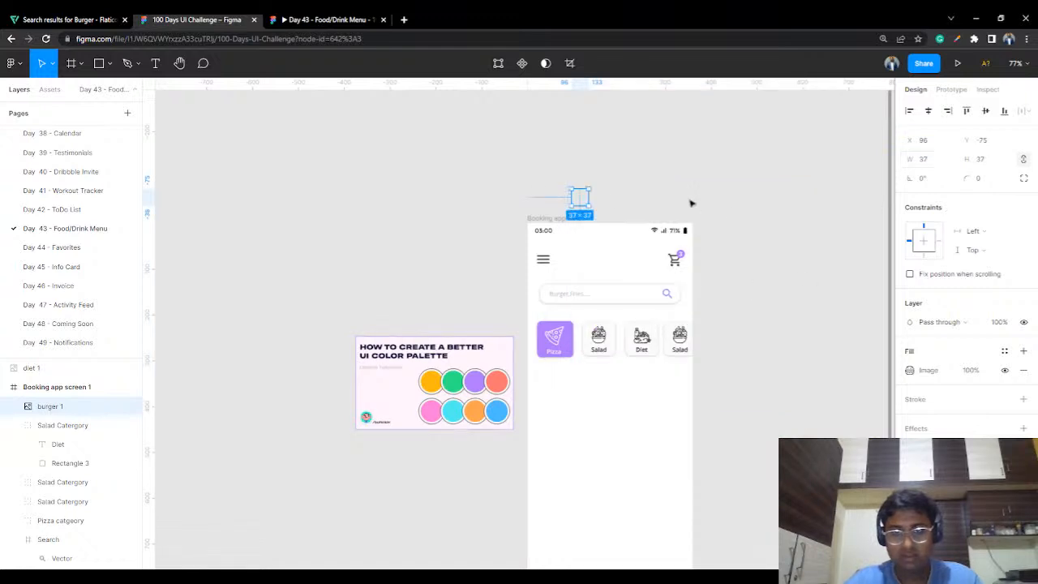
drag(582, 200, 610, 268)
scroll(692, 325, up, 5)
Step: Change the last category tile's label to Burger and centre it under the tile's icon
click(691, 328)
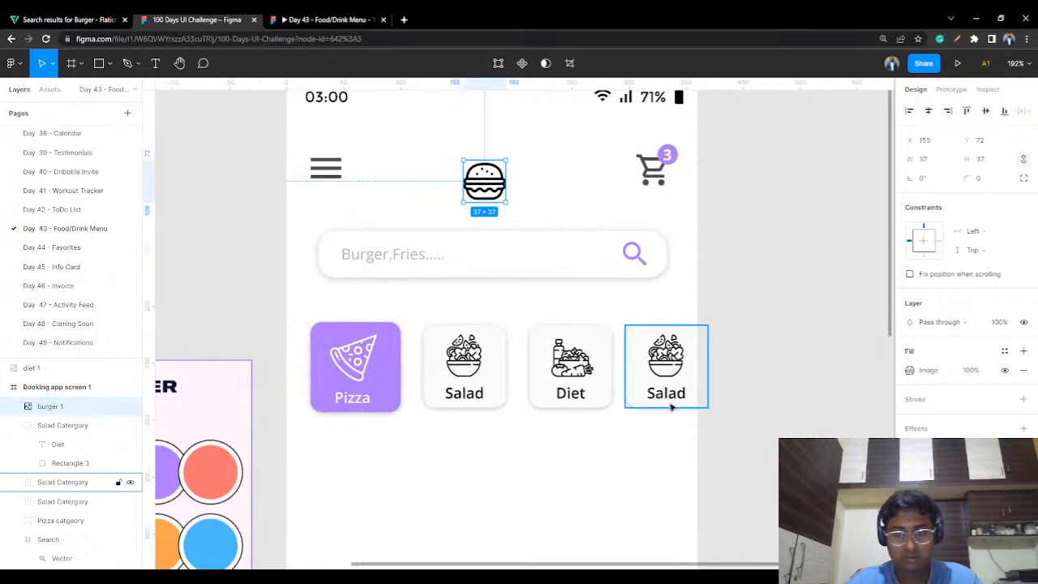
double_click(671, 395)
double_click(671, 395)
text(Burger)
key(Escape)
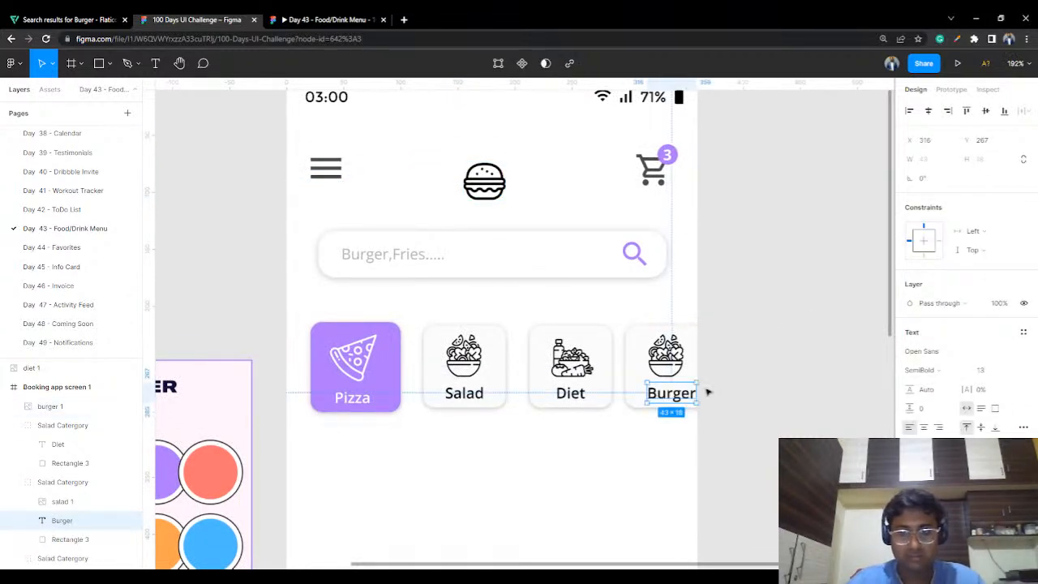
drag(666, 399, 663, 401)
Step: Move the diet 1 image layer into the group of the Diet tile, above its label
drag(570, 396, 571, 397)
double_click(571, 397)
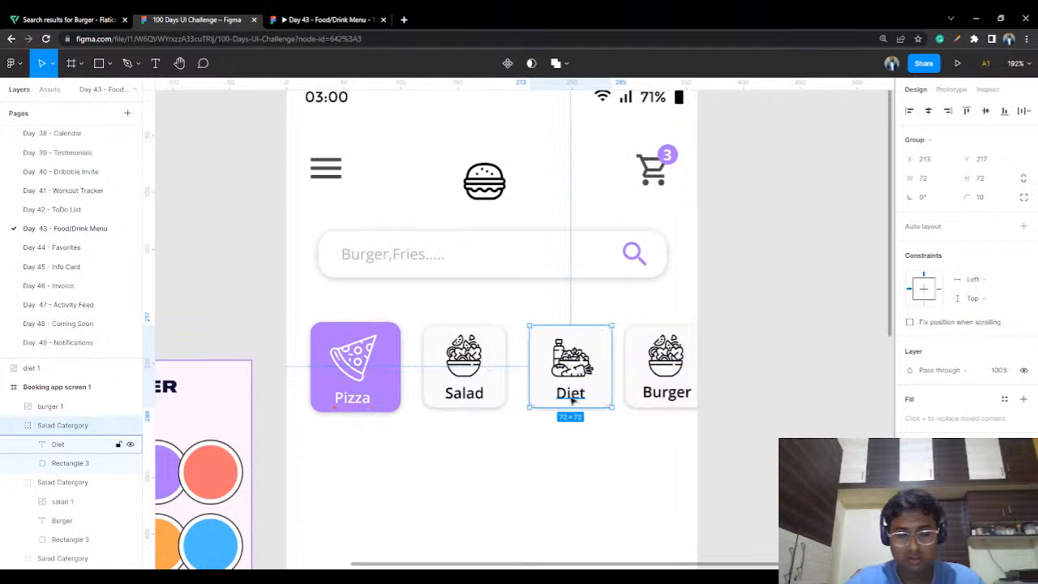
click(569, 359)
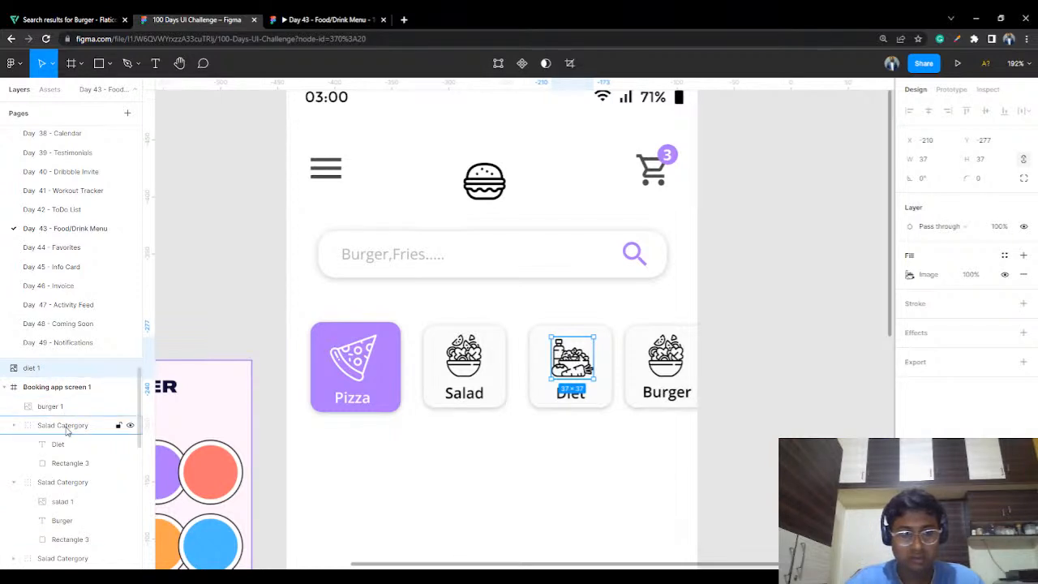
drag(76, 520, 69, 443)
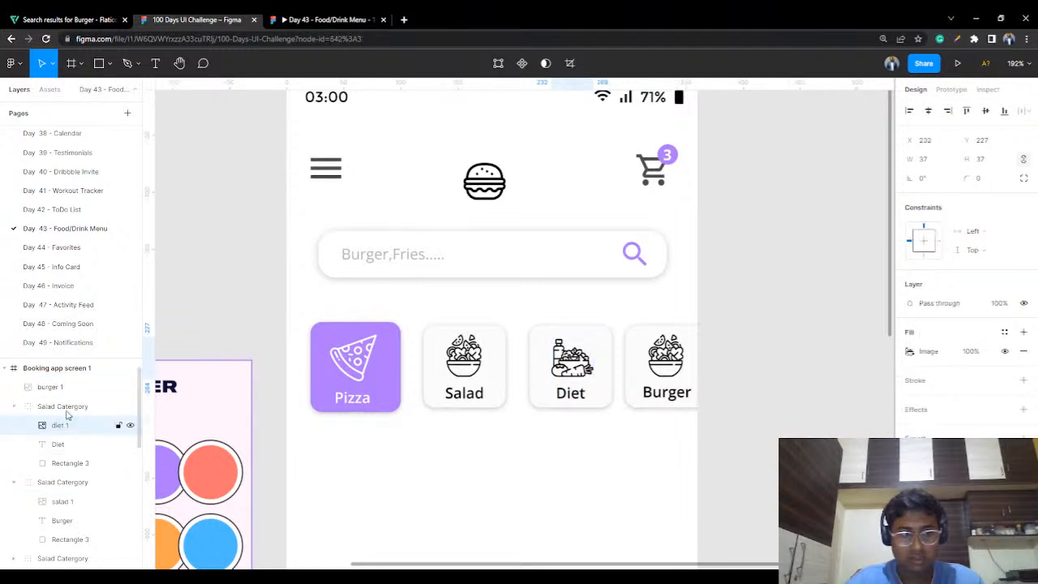
Step: Rename the Diet tile's group to Diet Catergory
double_click(61, 407)
click(58, 409)
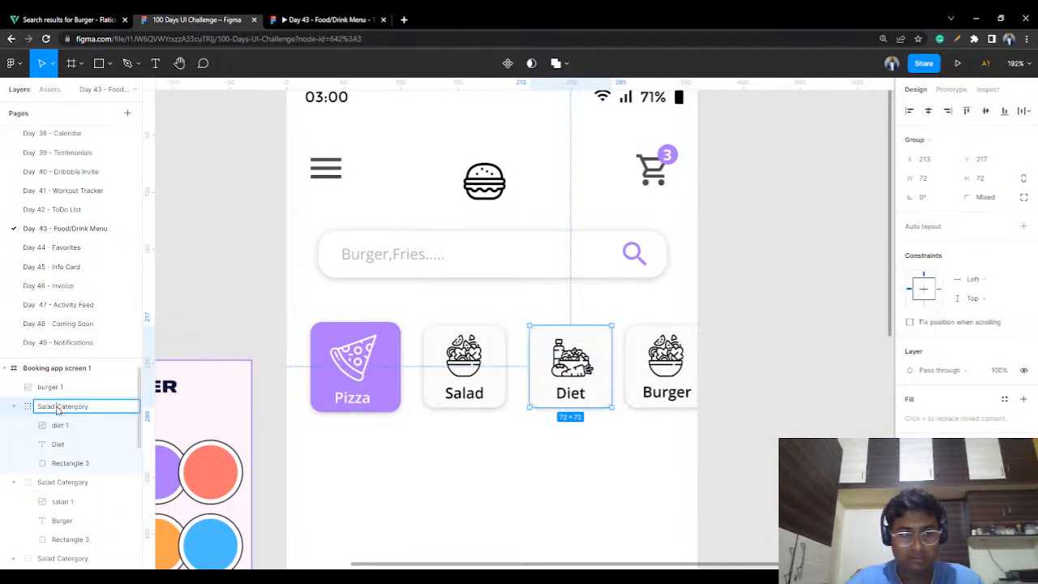
drag(57, 410, 39, 411)
text(Diet)
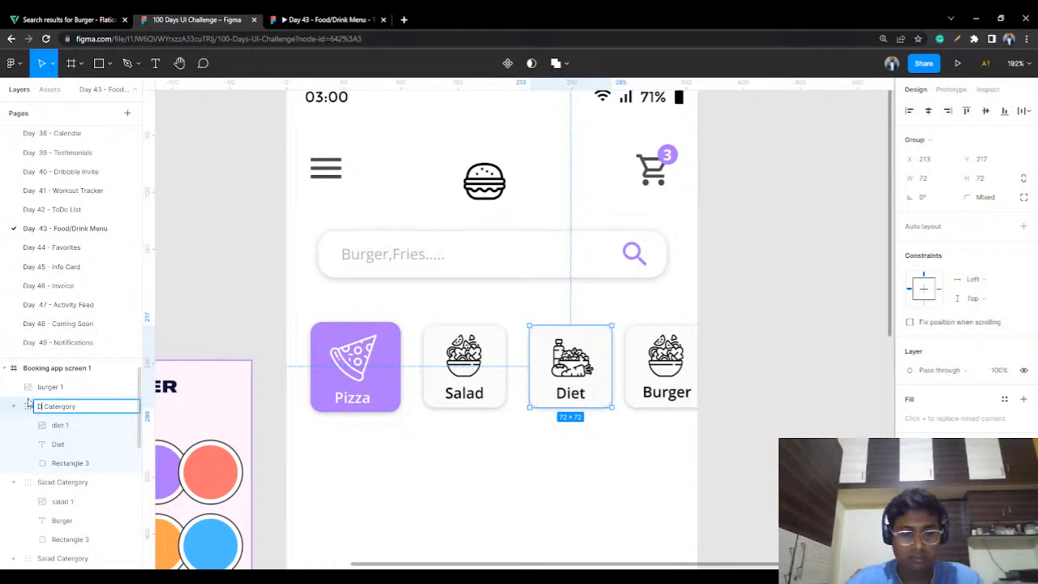
key(Return)
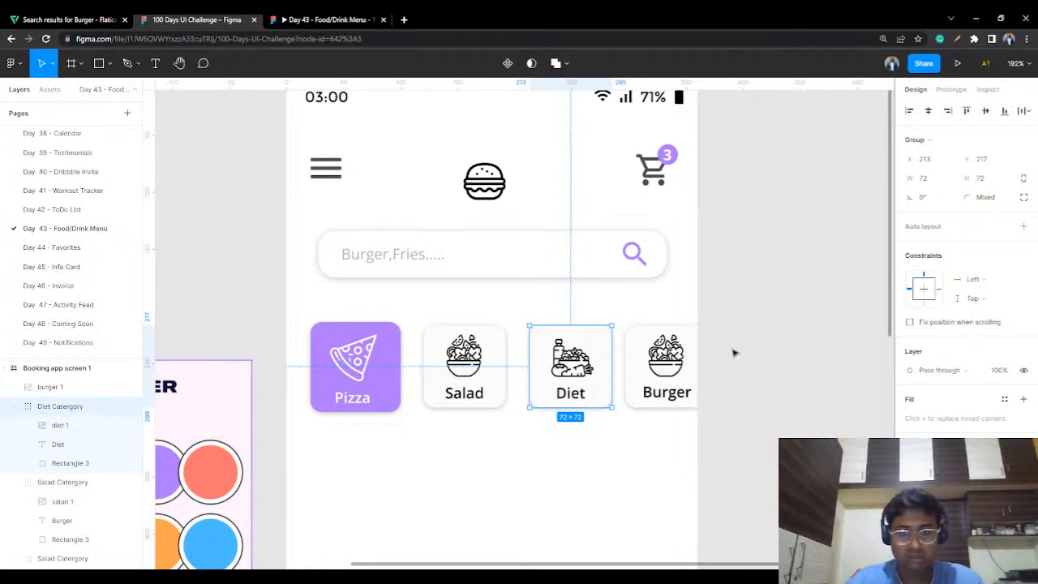
Step: Rename the last tile's group to Burger Catergory
key(Tab)
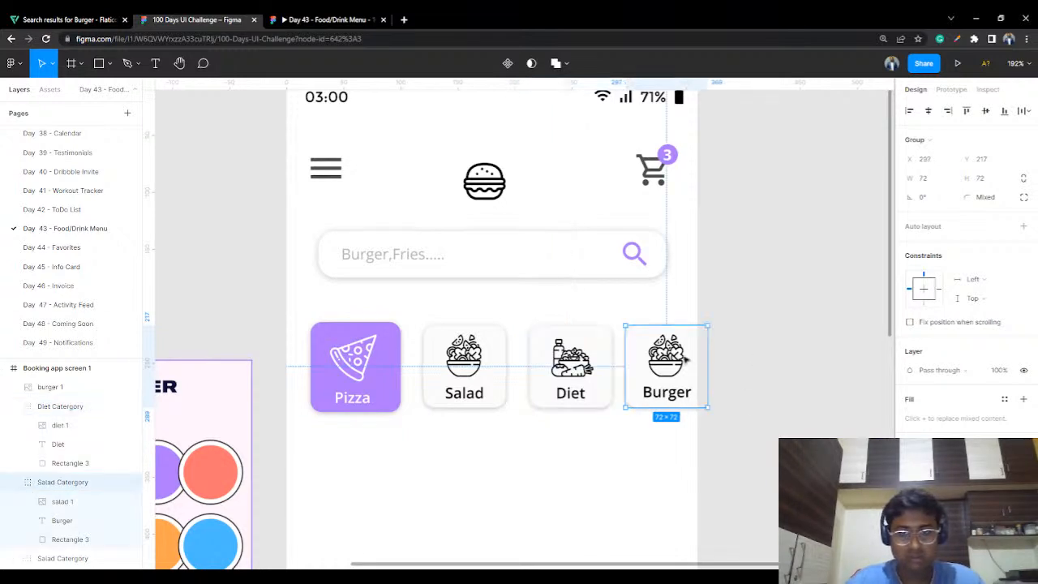
double_click(53, 483)
click(57, 485)
drag(54, 485, 31, 484)
text(Burger)
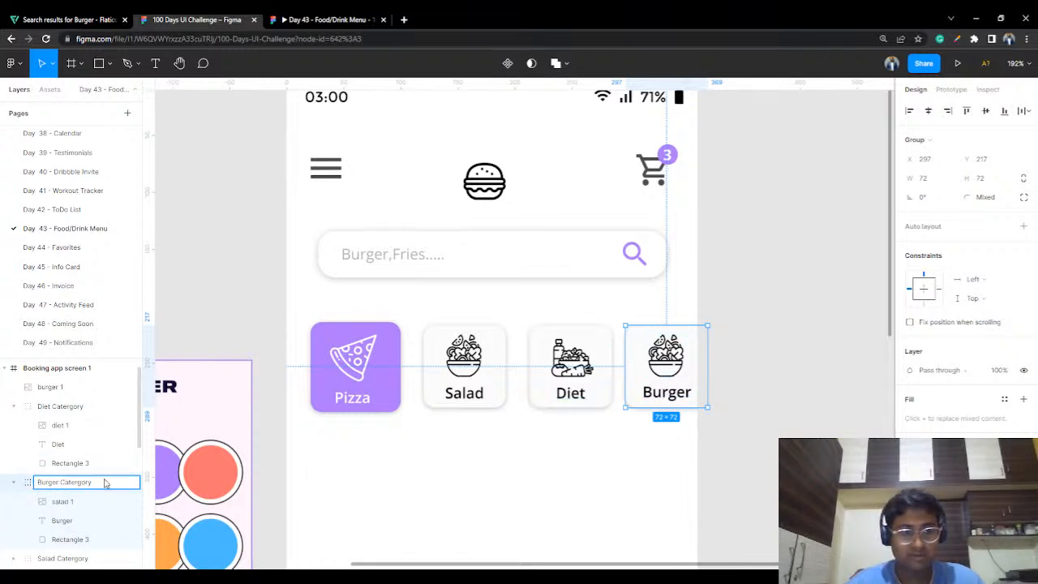
Step: Delete the salad icon from the Burger category tile
click(92, 500)
click(94, 484)
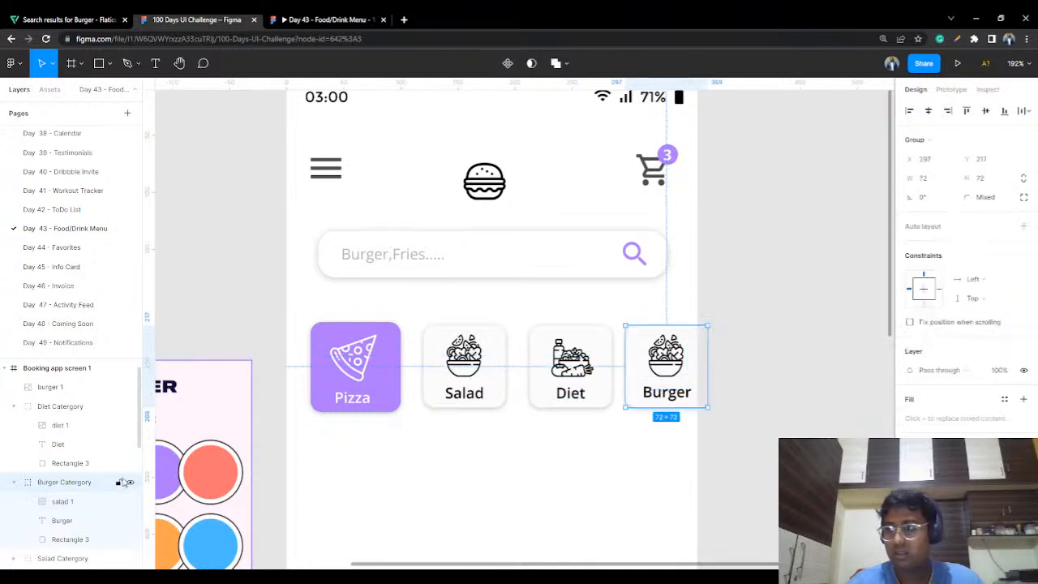
click(740, 281)
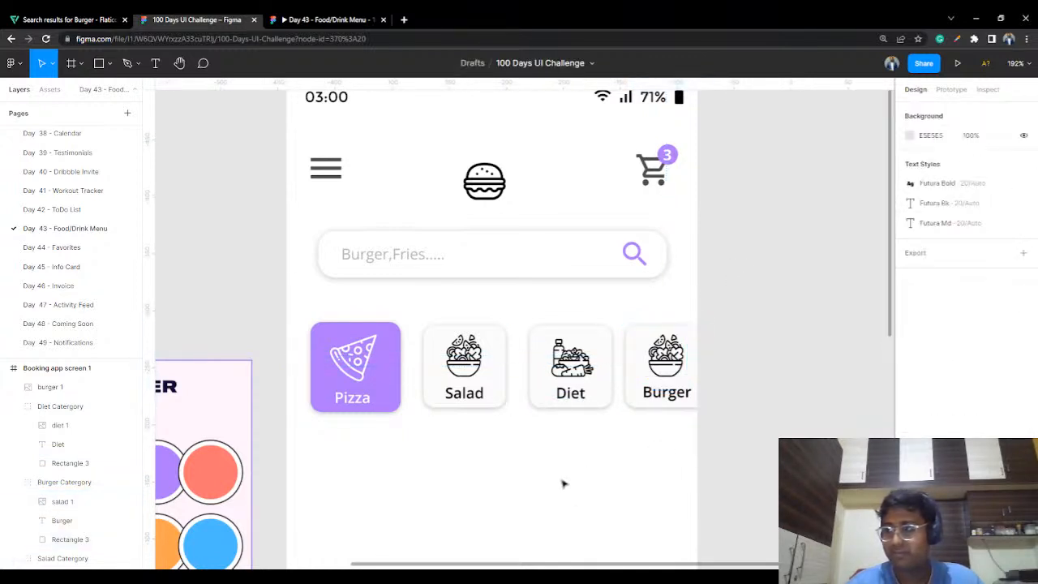
scroll(570, 410, down, 3)
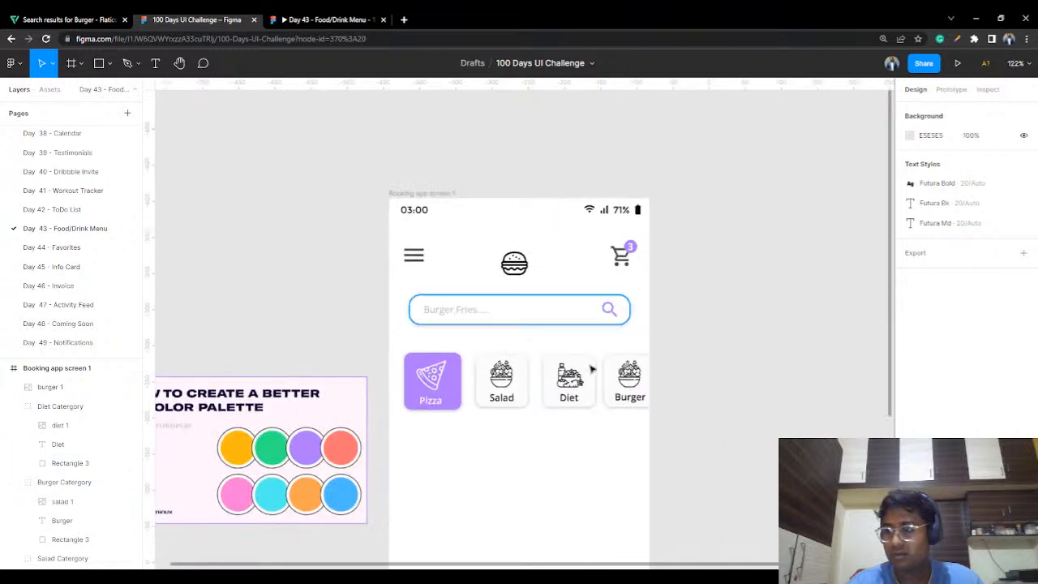
click(514, 264)
click(629, 376)
double_click(630, 377)
key(Delete)
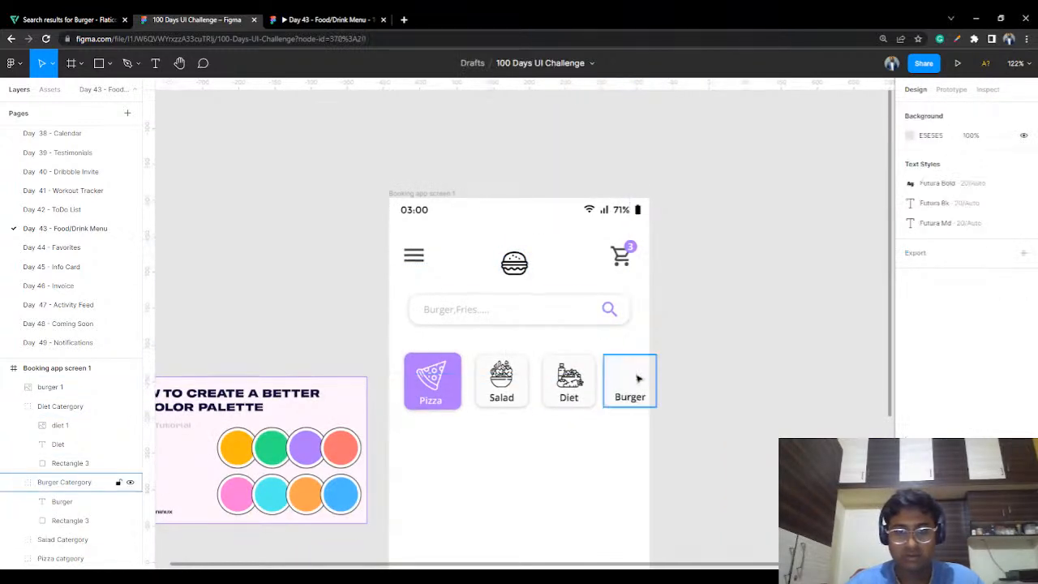
Step: Move the burger icon from the screen header onto the Burger tile and place its layer in the Burger Catergory group above the label
click(514, 264)
drag(523, 270, 640, 380)
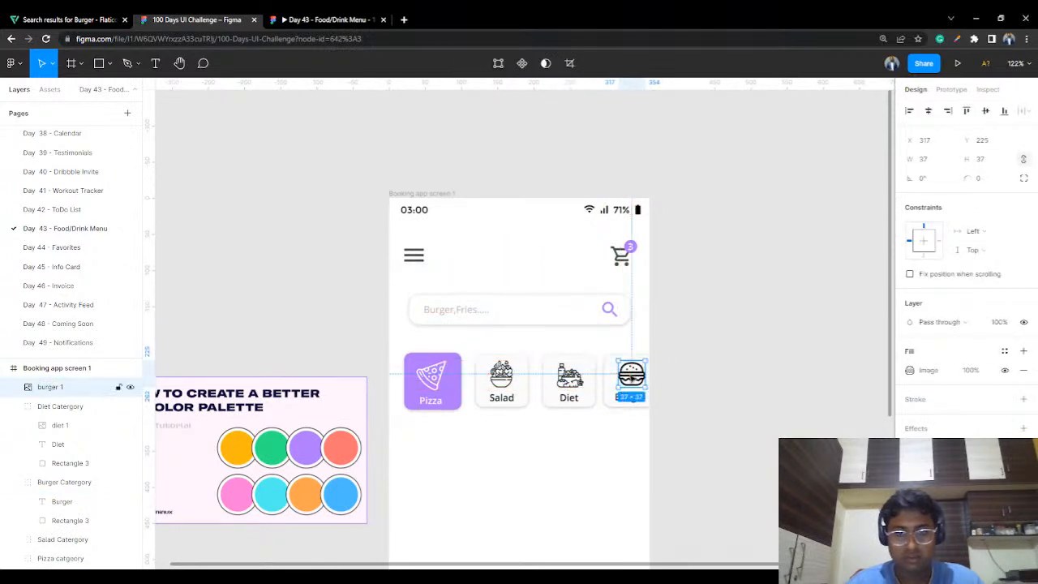
drag(64, 390, 67, 495)
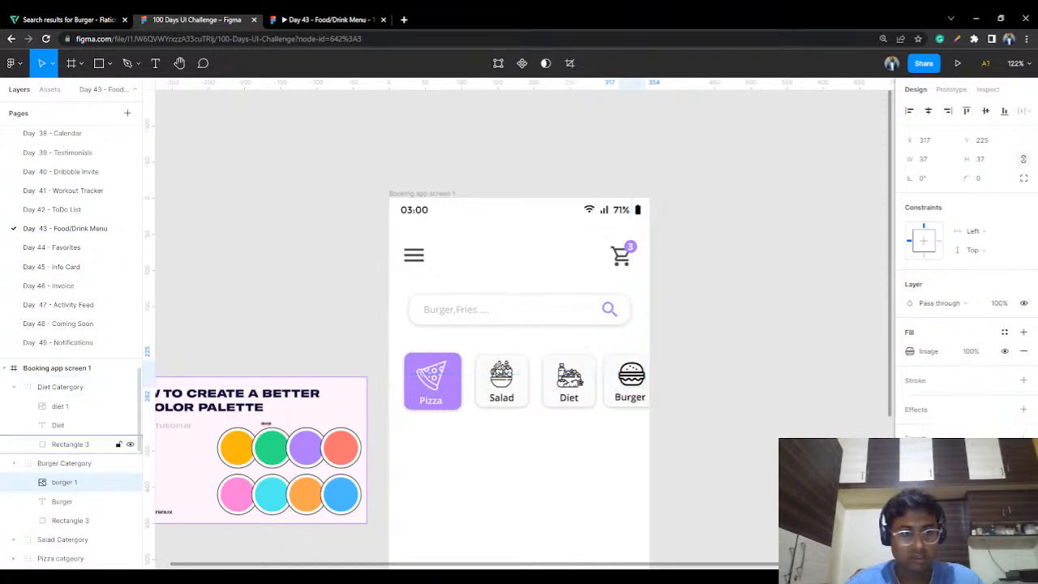
click(620, 385)
click(573, 390)
click(501, 381)
click(433, 381)
key(Escape)
scroll(624, 387, down, 3)
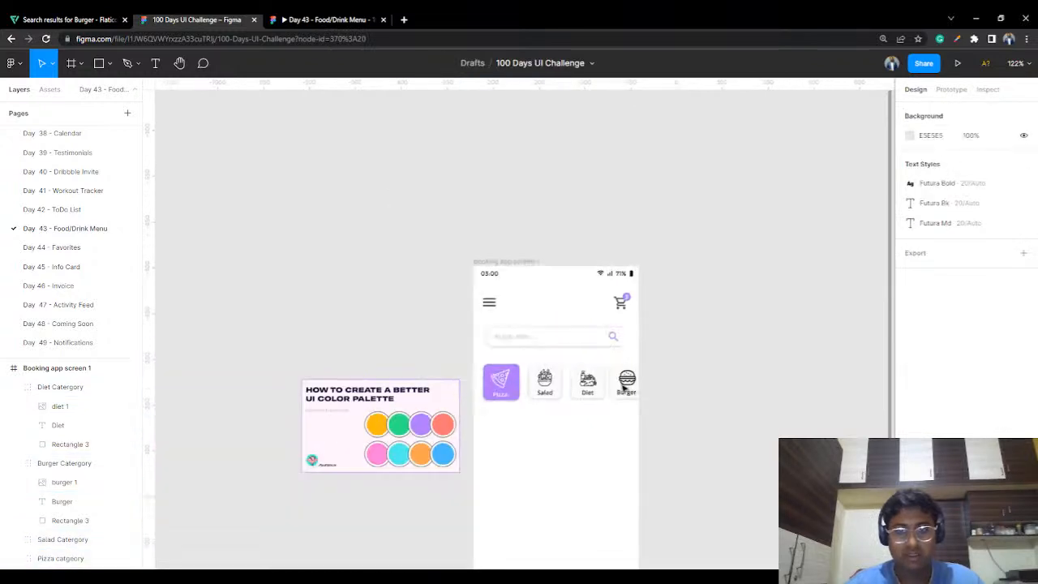
Step: Widen the search bar's rectangle at both ends so it lines up with the menu and cart icons above
scroll(625, 406, up, 5)
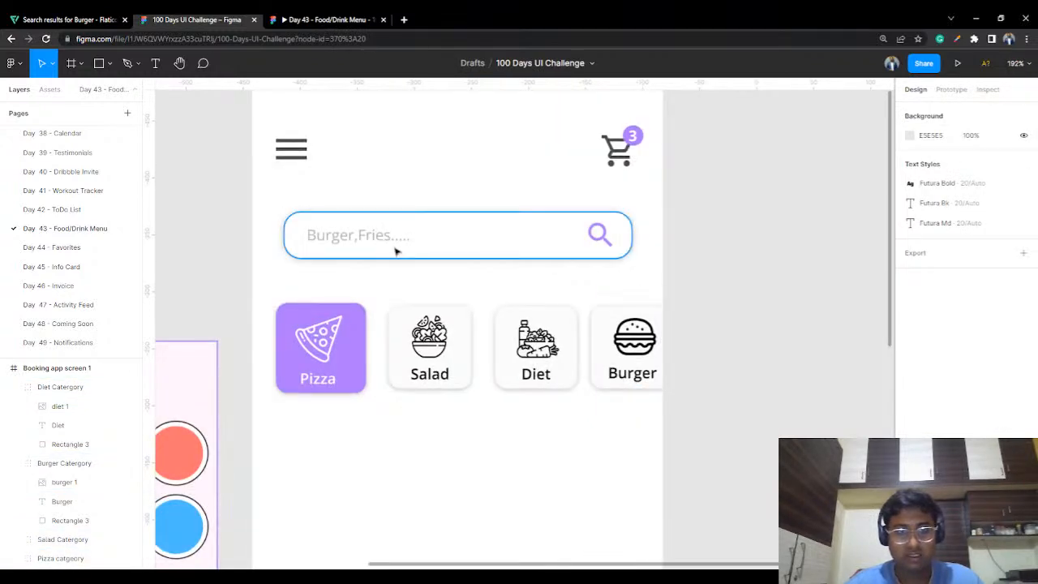
double_click(373, 235)
click(489, 241)
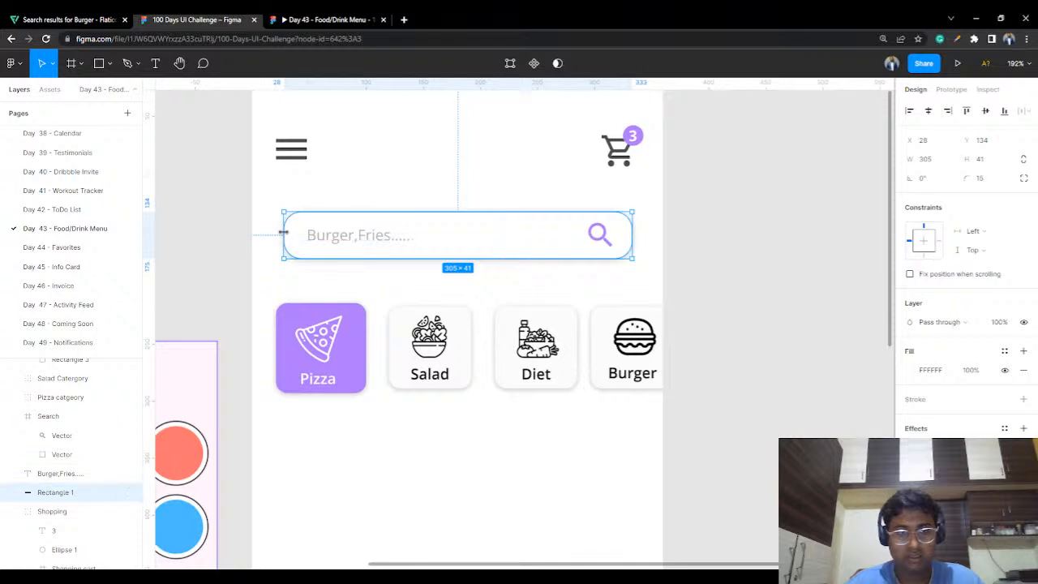
drag(283, 233, 275, 233)
drag(630, 240, 645, 241)
click(743, 215)
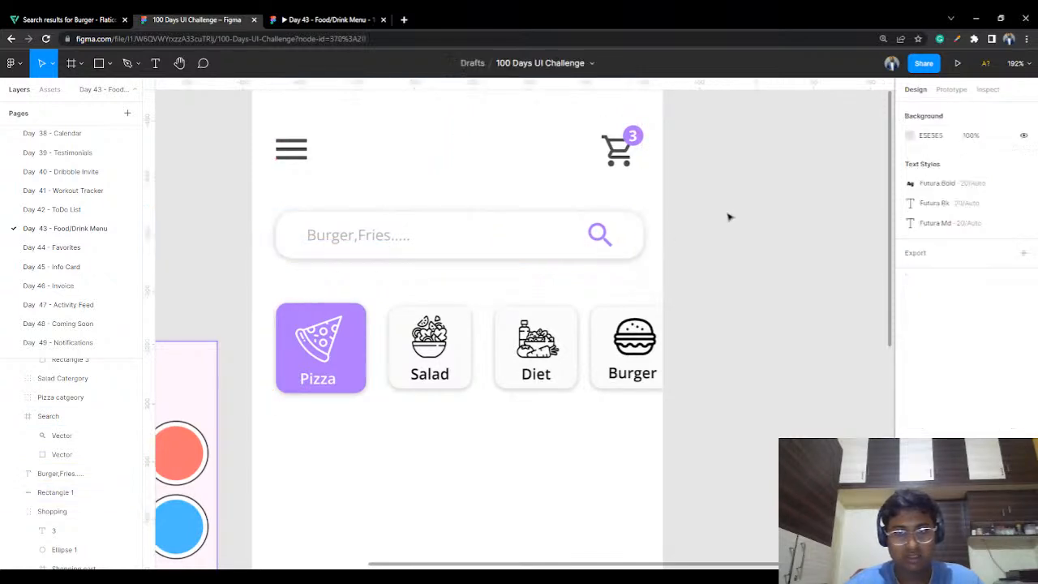
Step: Shift the magnifier icon toward the search bar's right end and the Burger,Fries..... placeholder toward its left end
click(607, 238)
drag(371, 247, 352, 244)
click(728, 240)
scroll(627, 403, down, 5)
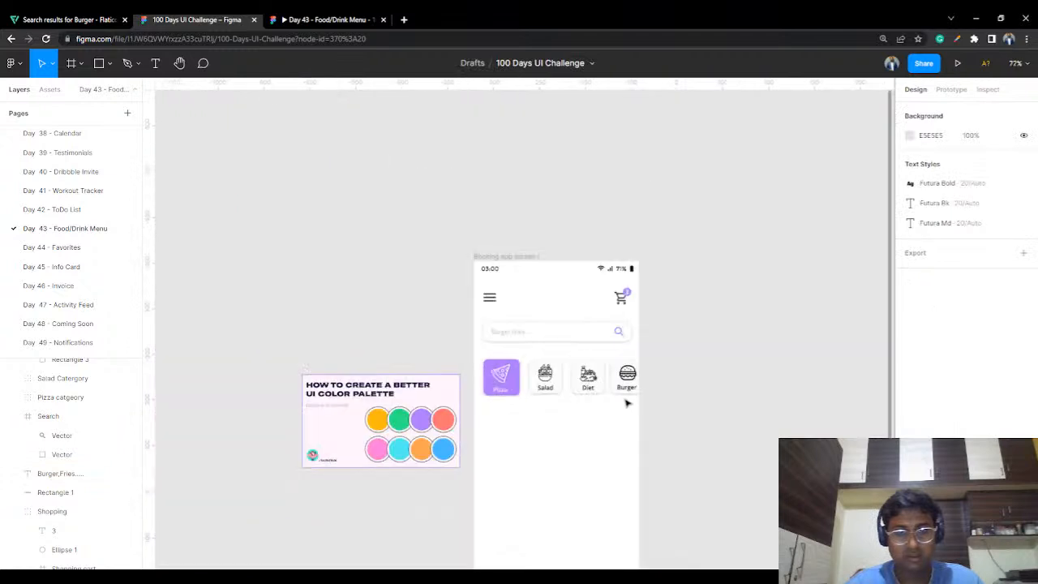
scroll(573, 435, up, 5)
drag(630, 486, 625, 284)
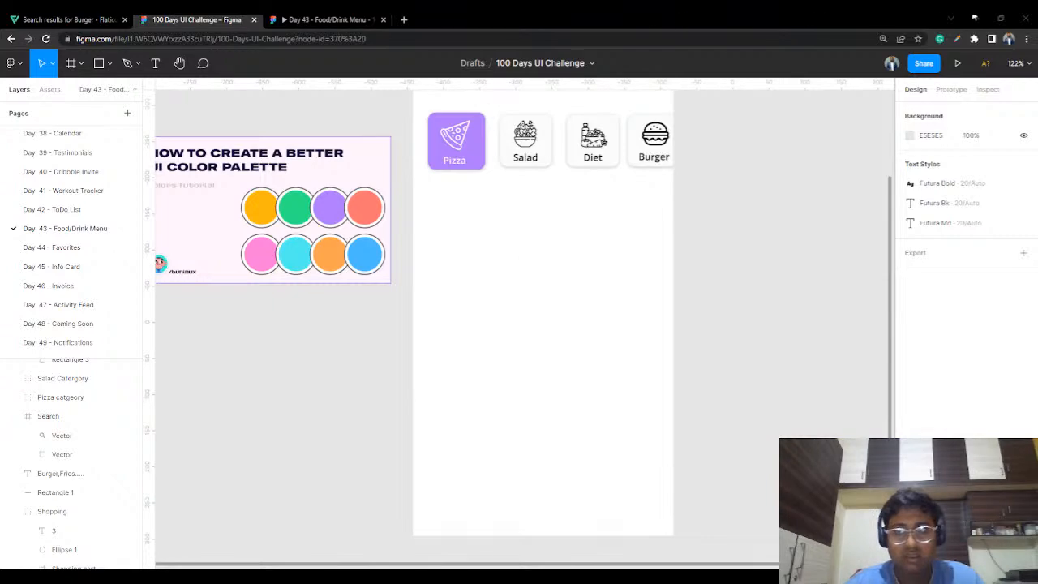
Step: Search Google Images for pizza in a new browser tab and look over the pictures
click(403, 19)
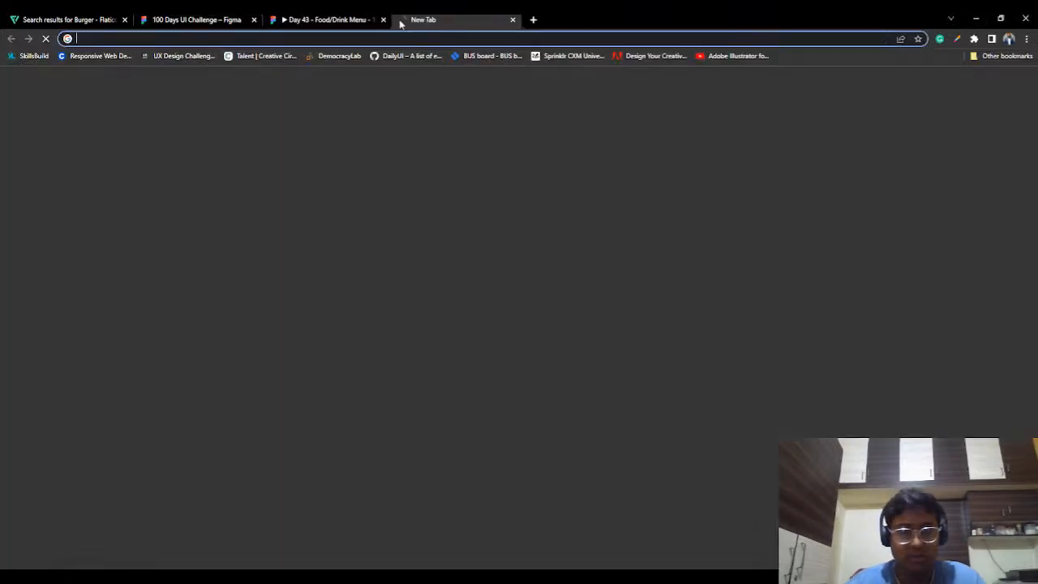
text(pizaa)
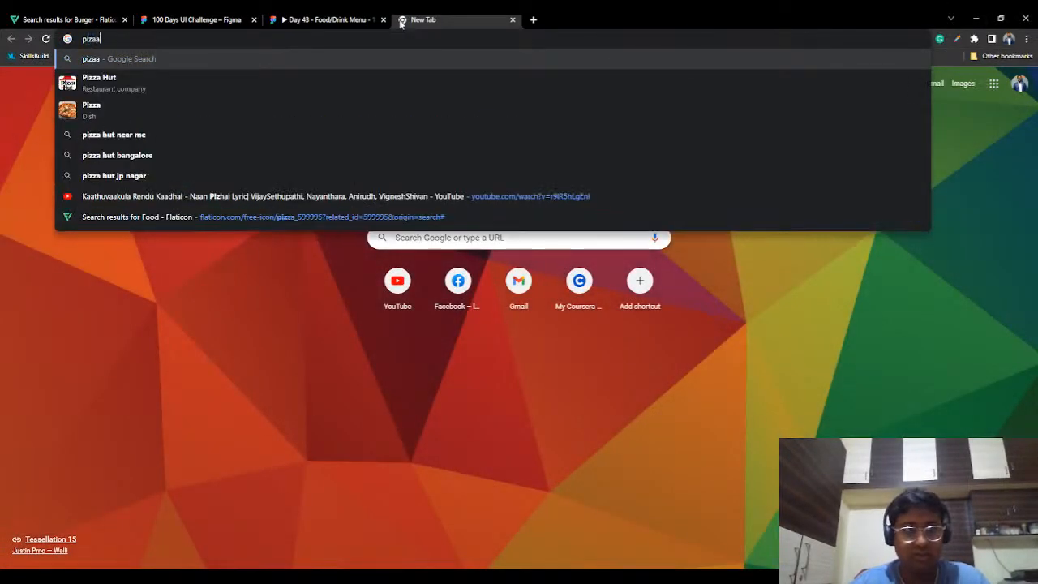
key(Return)
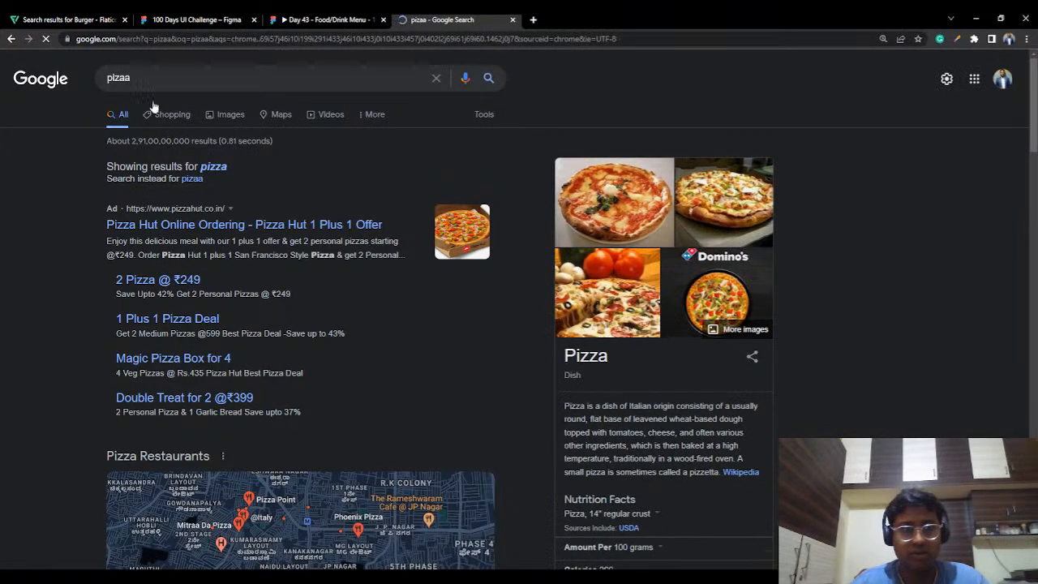
click(220, 120)
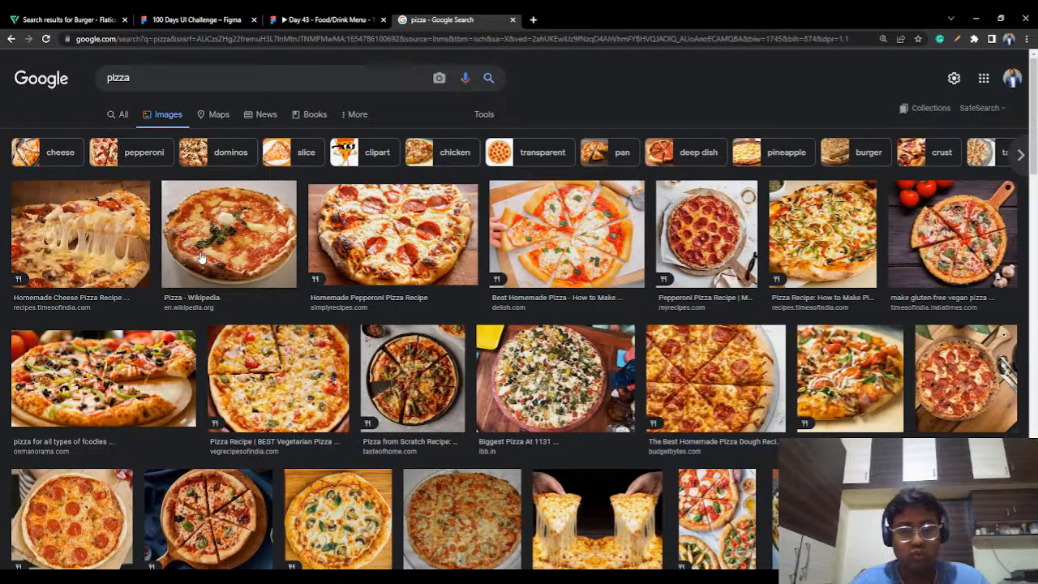
scroll(202, 258, down, 2)
scroll(201, 258, up, 5)
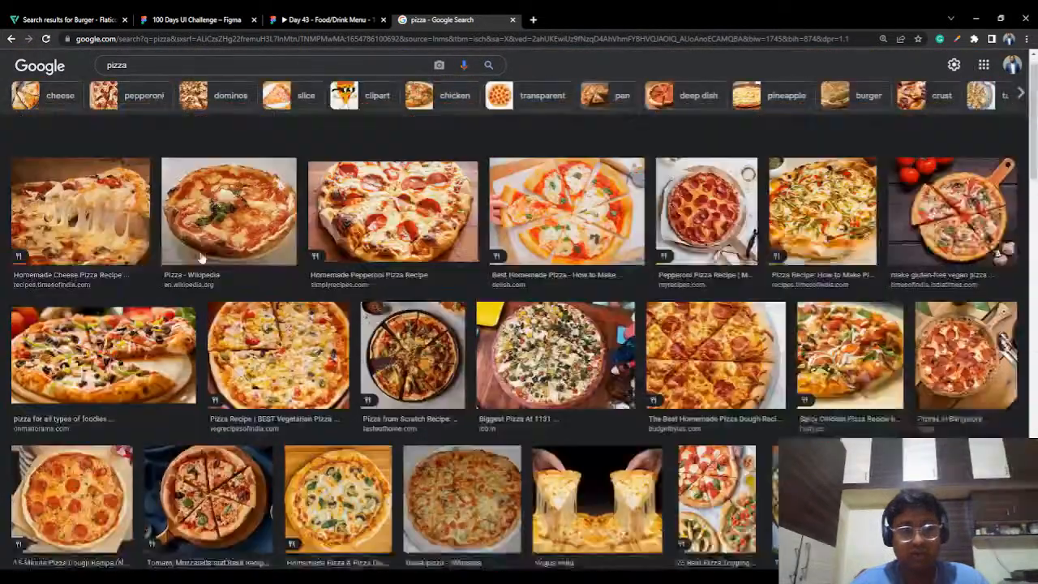
Step: Refine the image search to pizza top view and browse the results for a suitable pizza picture
click(199, 78)
text(top view)
key(Return)
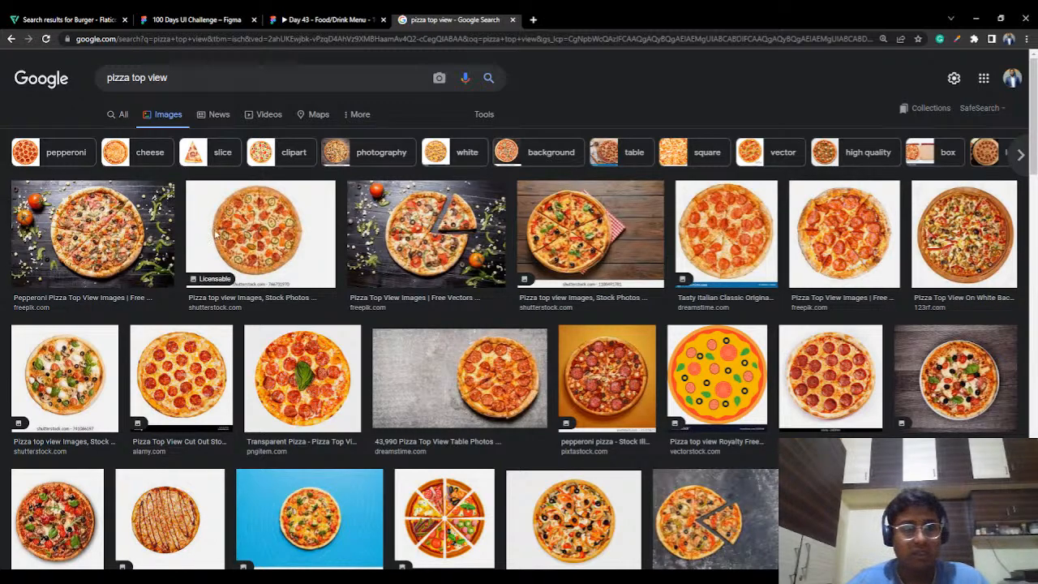
scroll(294, 249, down, 2)
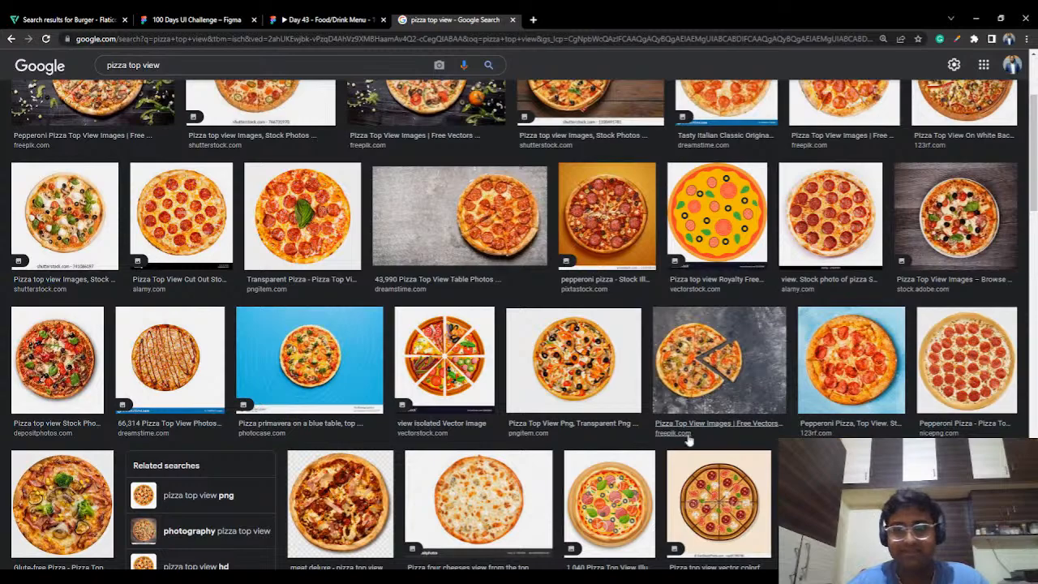
scroll(688, 430, down, 2)
scroll(632, 324, down, 2)
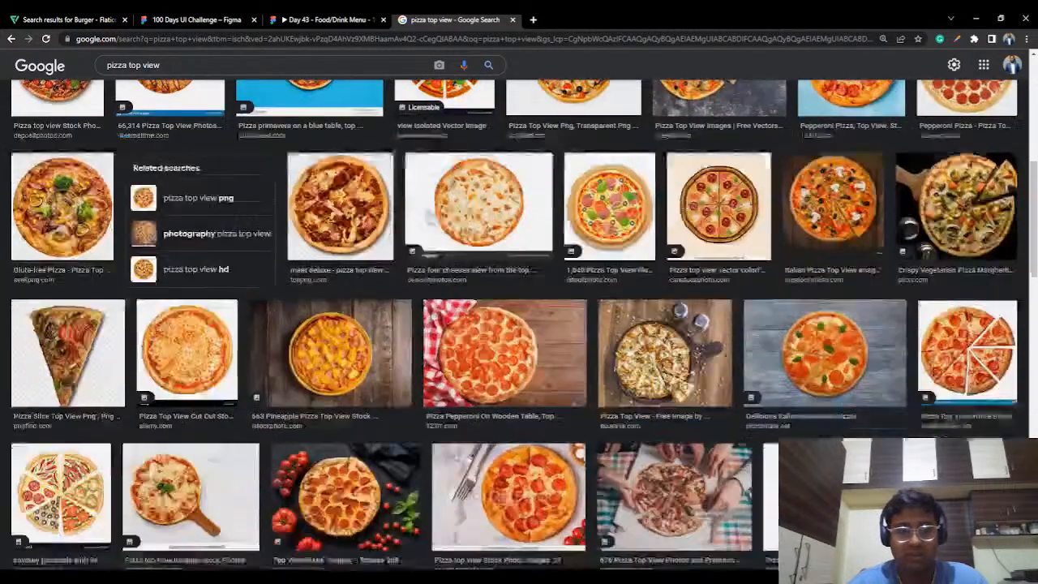
Step: Search Google for dominos in a new tab, open the Domino's Pizza online ordering site and decline its notifications
click(534, 19)
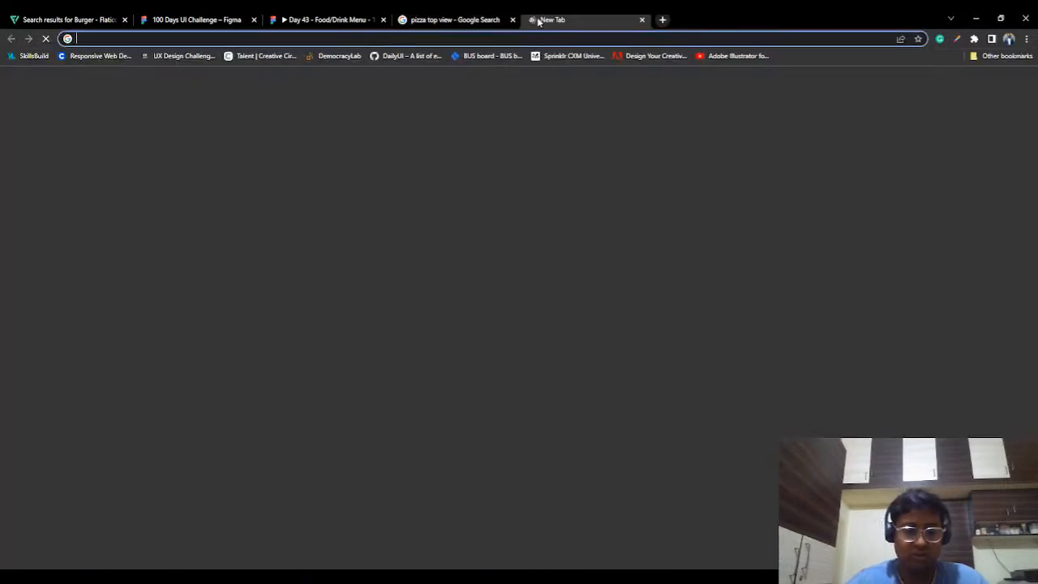
text(domonos)
key(BackSpace)
key(BackSpace)
key(BackSpace)
key(BackSpace)
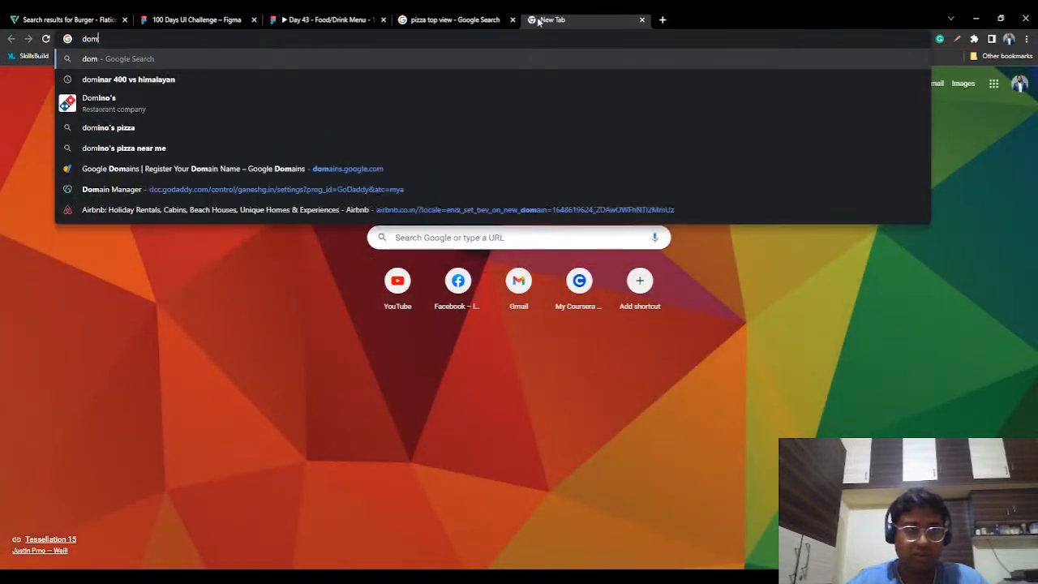
text(inos)
key(Return)
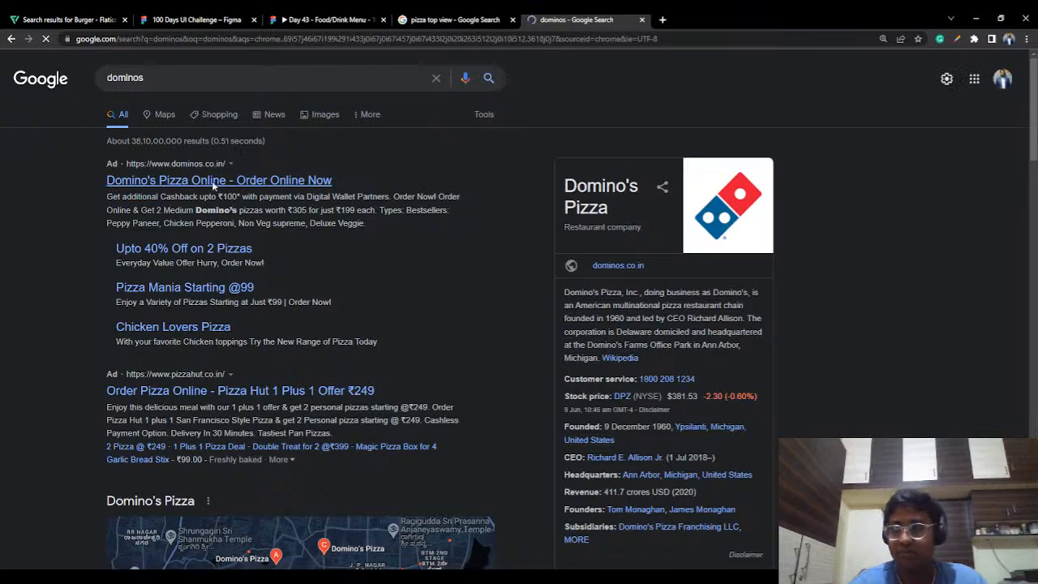
click(211, 181)
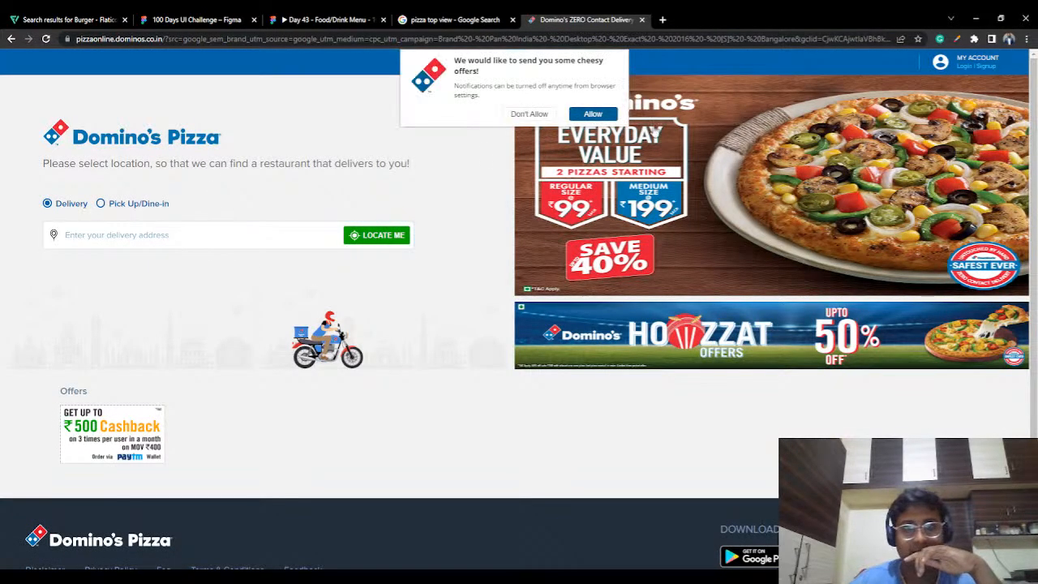
click(528, 114)
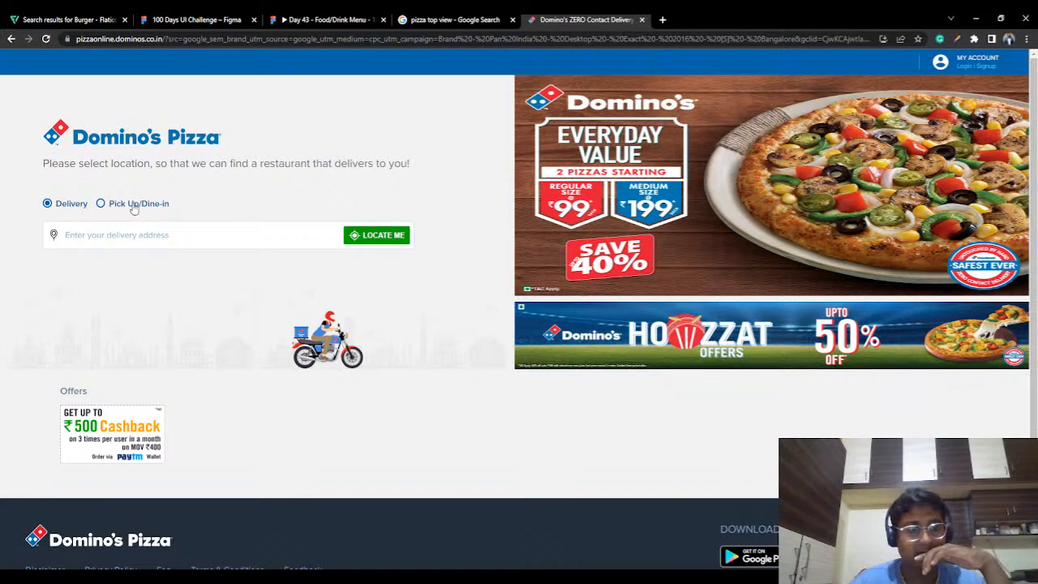
Step: Try to set the Domino's delivery location with automatic location detection
scroll(138, 285, down, 2)
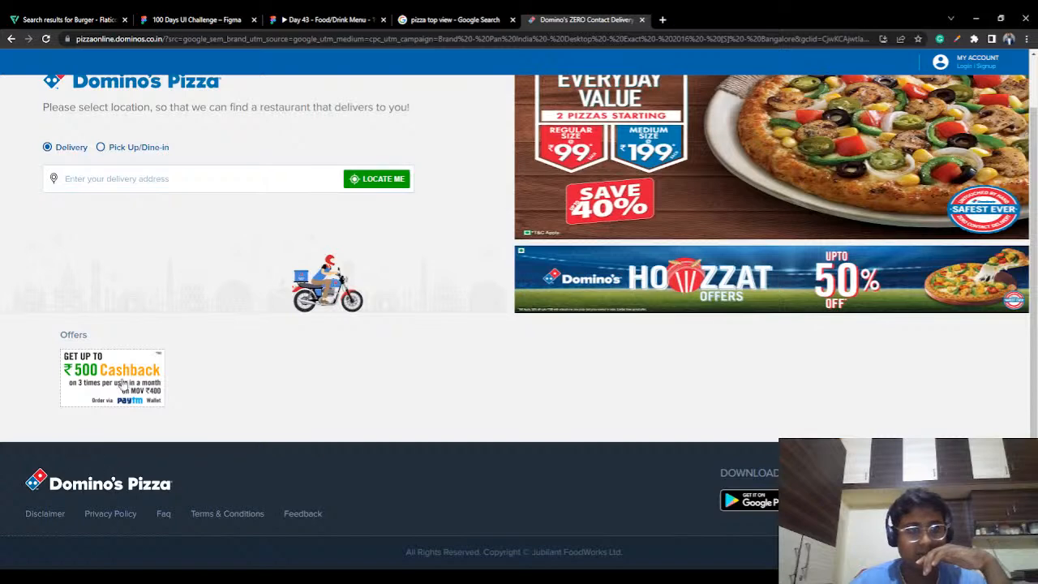
scroll(122, 386, up, 2)
click(383, 237)
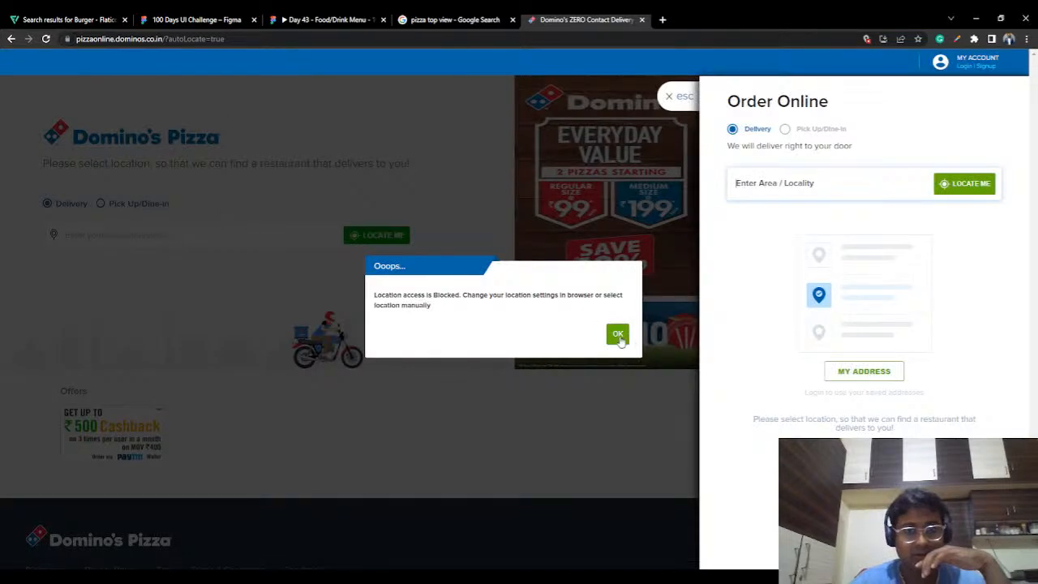
click(618, 334)
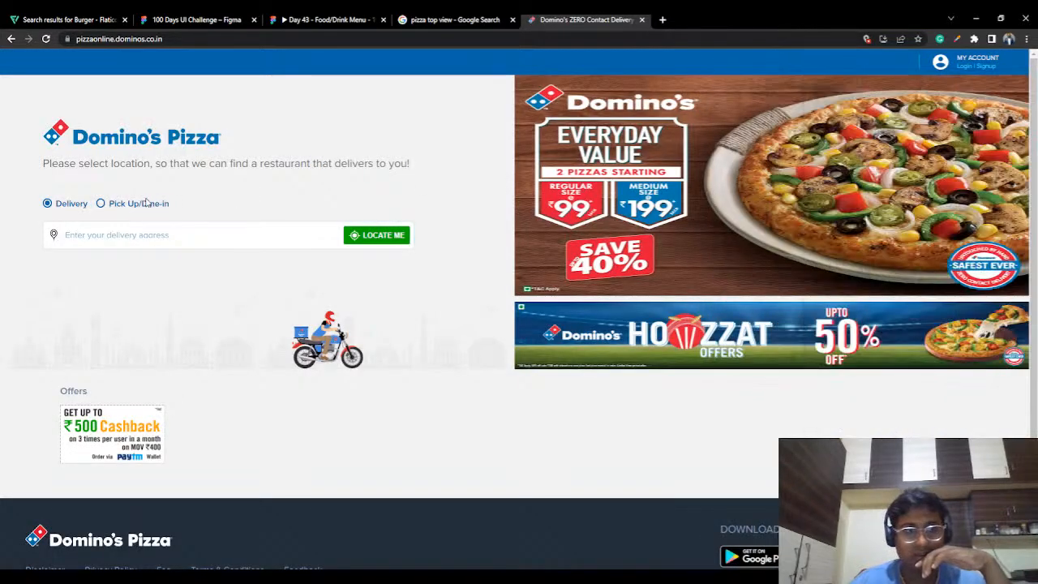
Step: Try the pickup store selection and the saved delivery addresses on the Domino's site, and close its tab
click(144, 203)
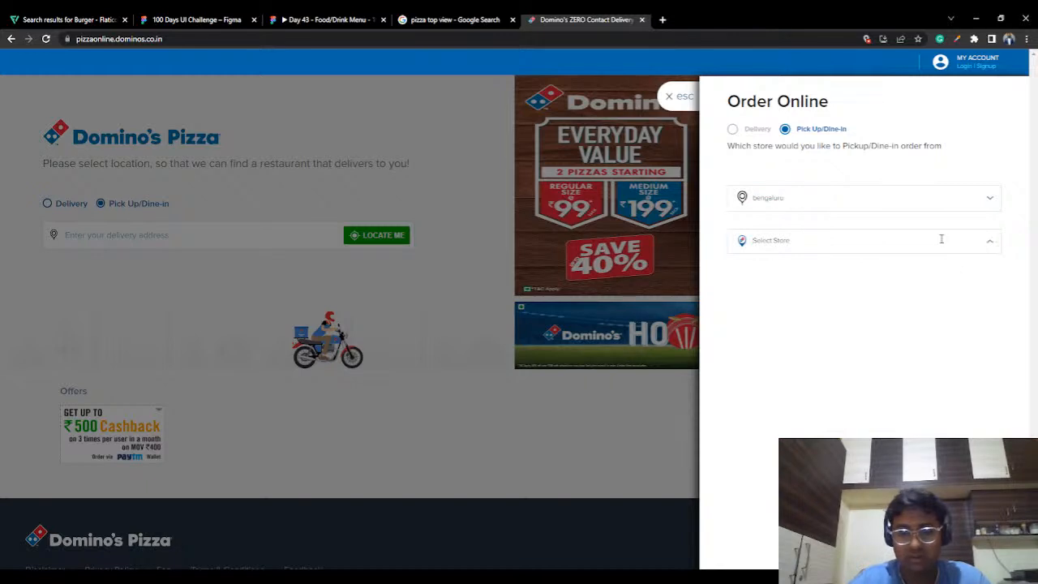
text(jp)
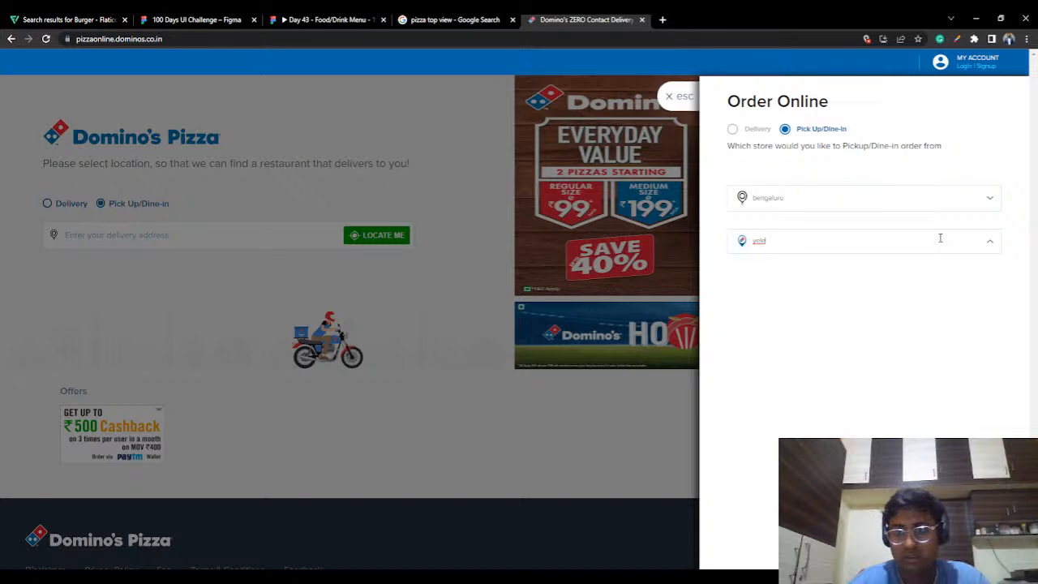
click(732, 130)
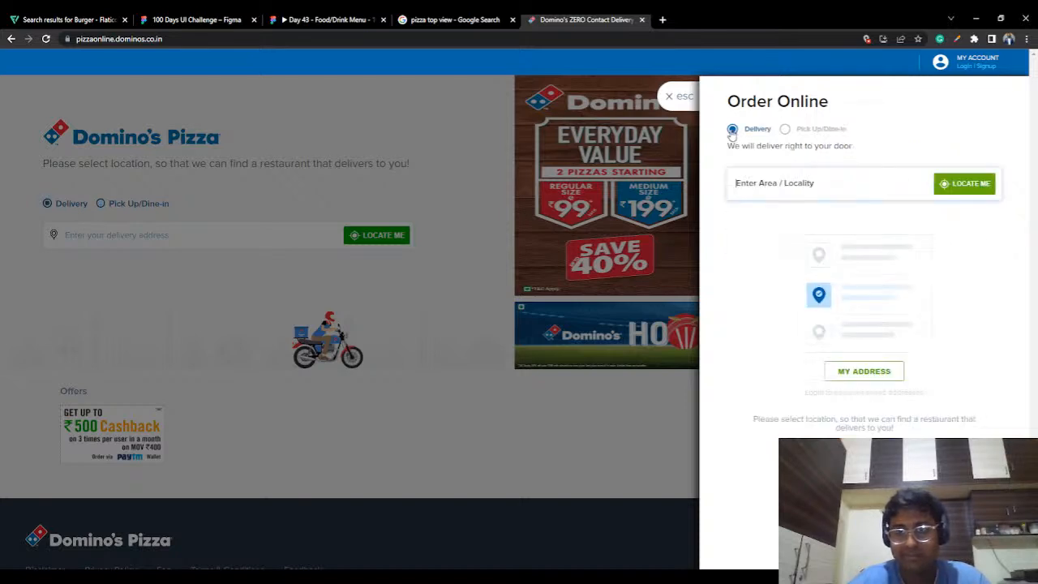
click(838, 375)
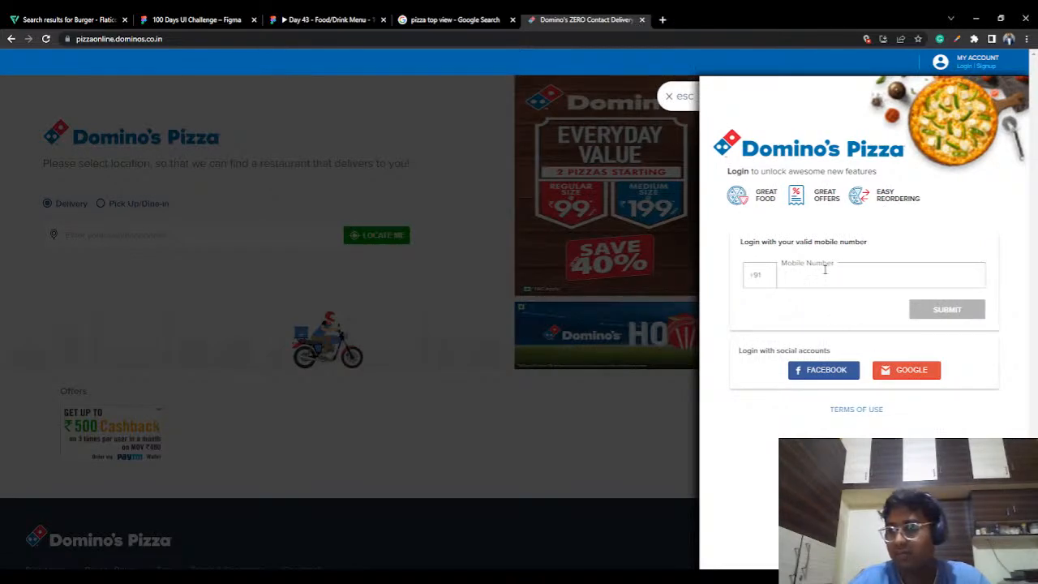
click(642, 21)
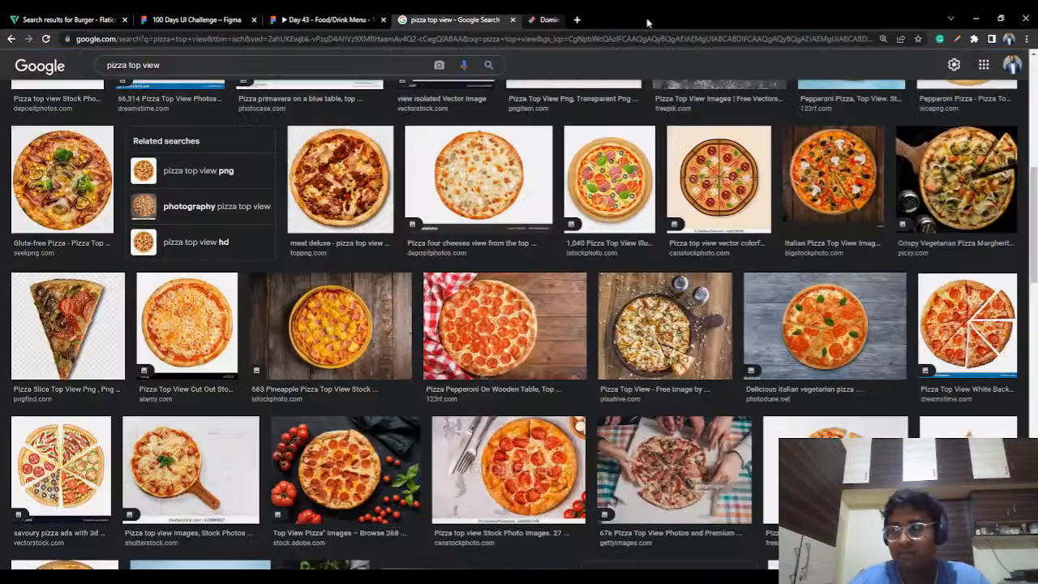
Step: Check the menu screen in the Figma prototype preview and return to the pizza top view image results
click(328, 19)
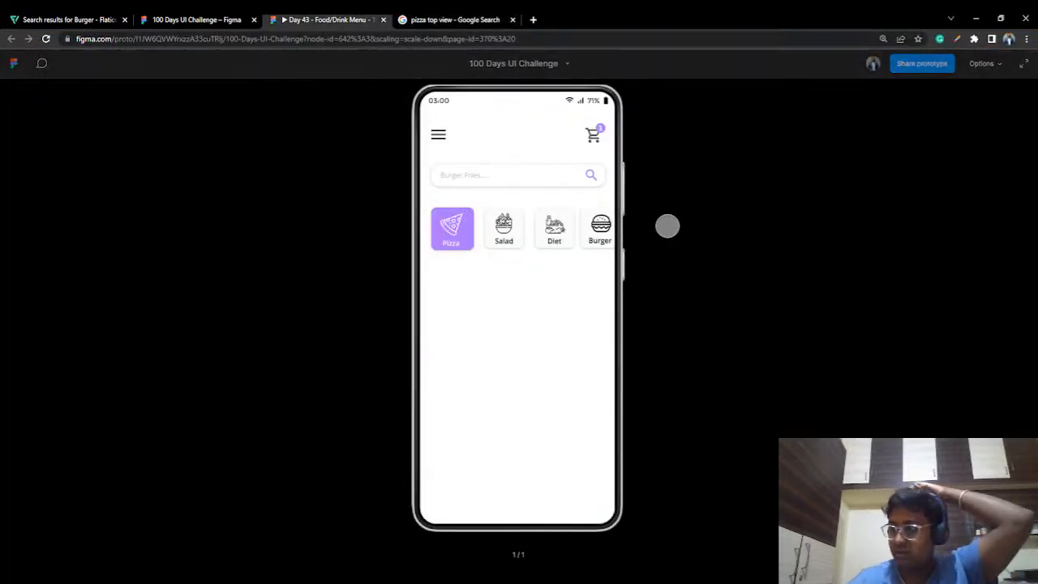
click(491, 18)
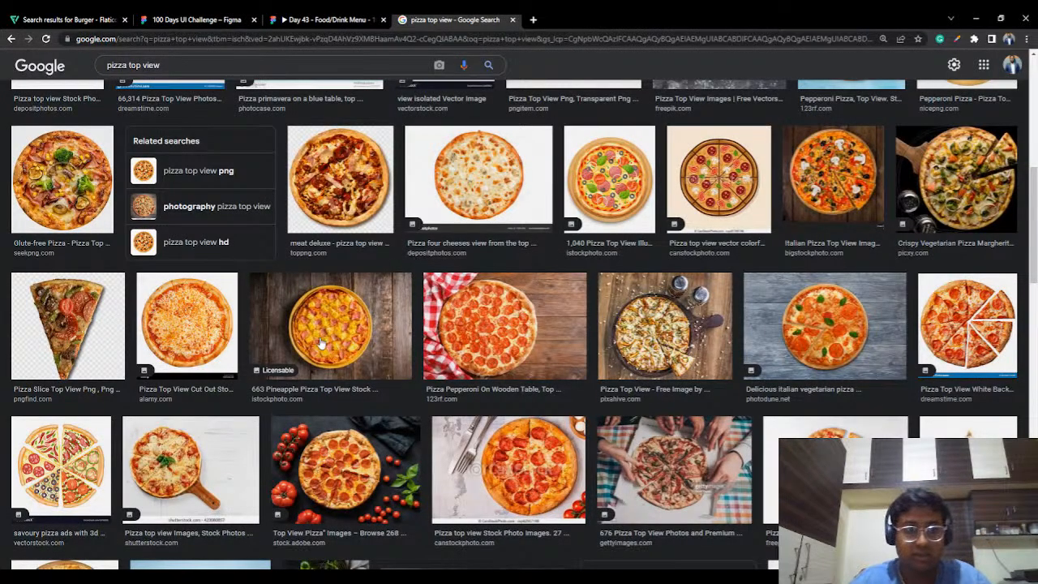
Step: Browse the pizza top view image results and return to the Figma design file
scroll(321, 344, down, 2)
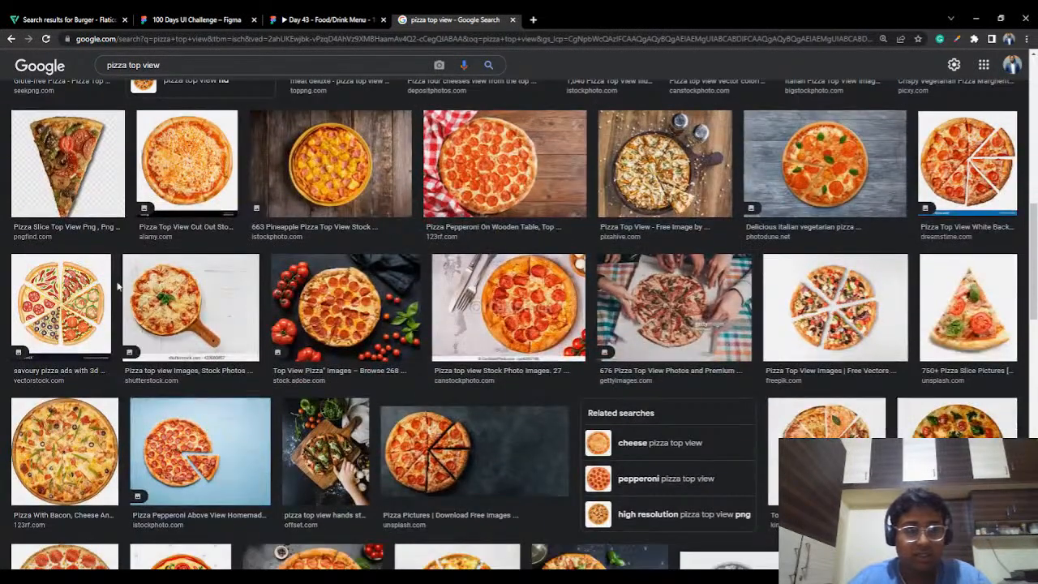
scroll(120, 286, up, 3)
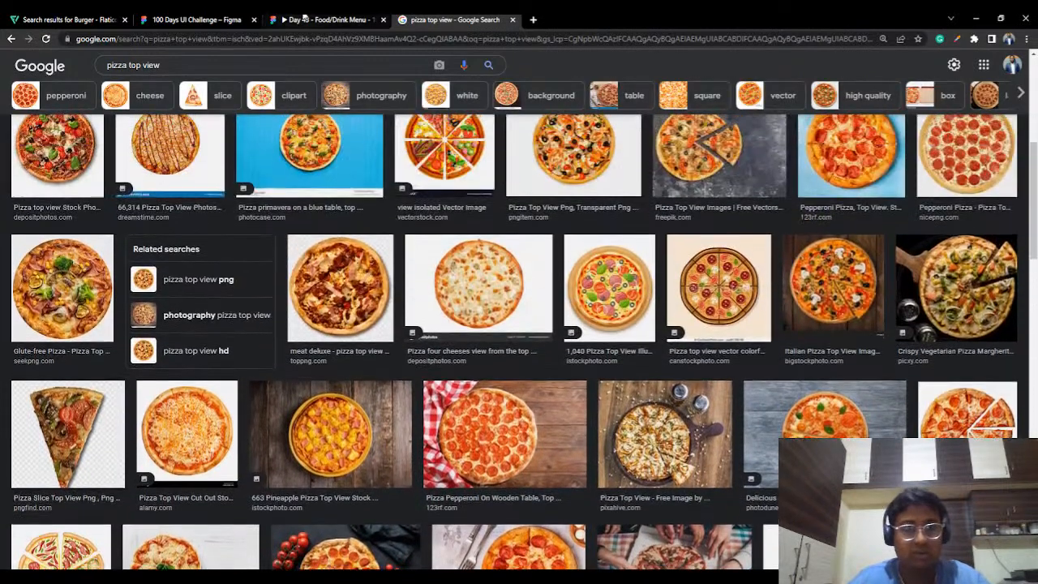
click(304, 18)
click(209, 18)
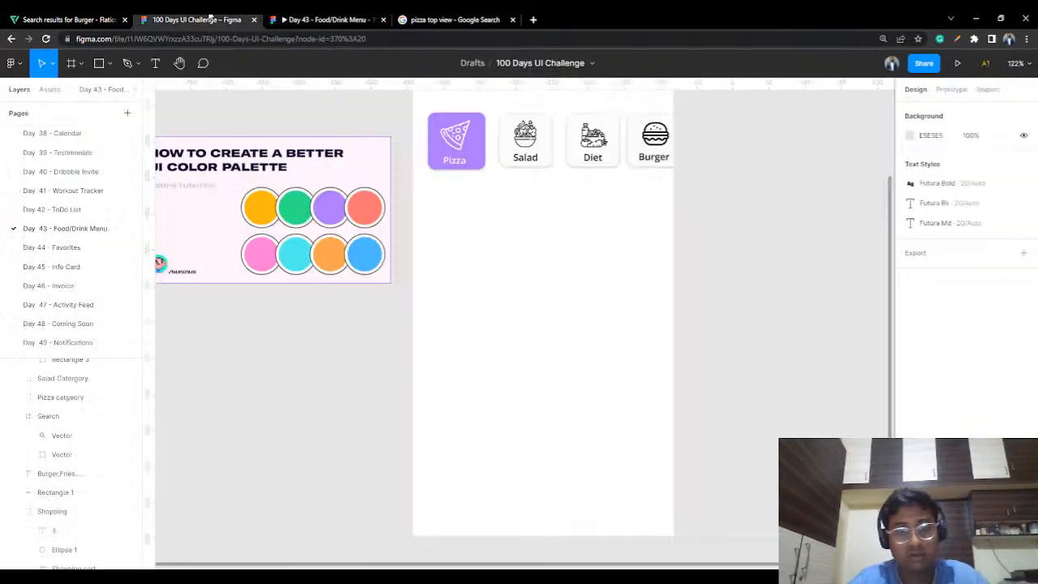
Step: Add the text "Trending Pizzas" below the category tiles on the menu screen
drag(578, 241, 492, 342)
click(99, 63)
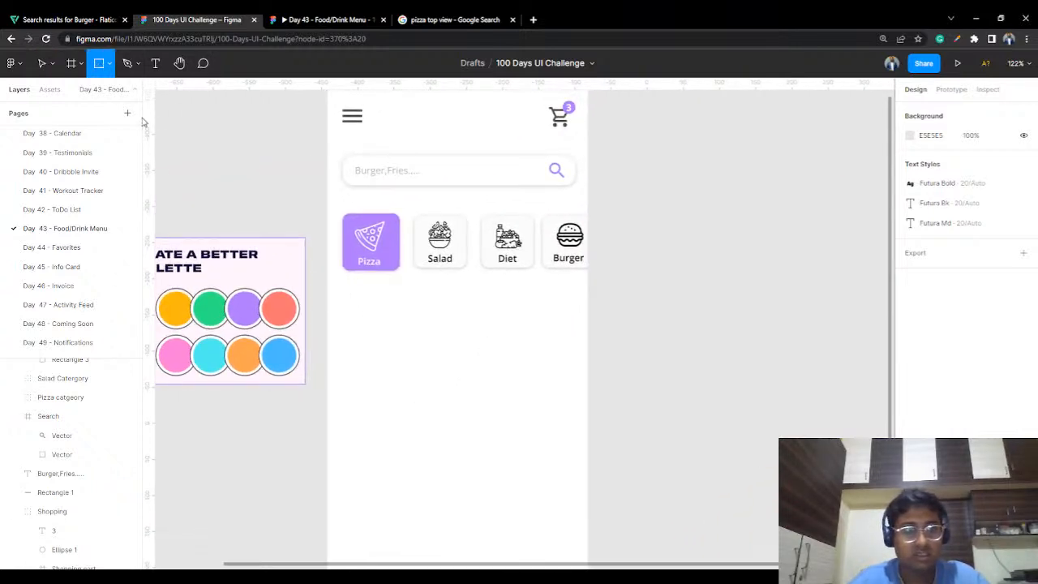
click(157, 64)
click(371, 310)
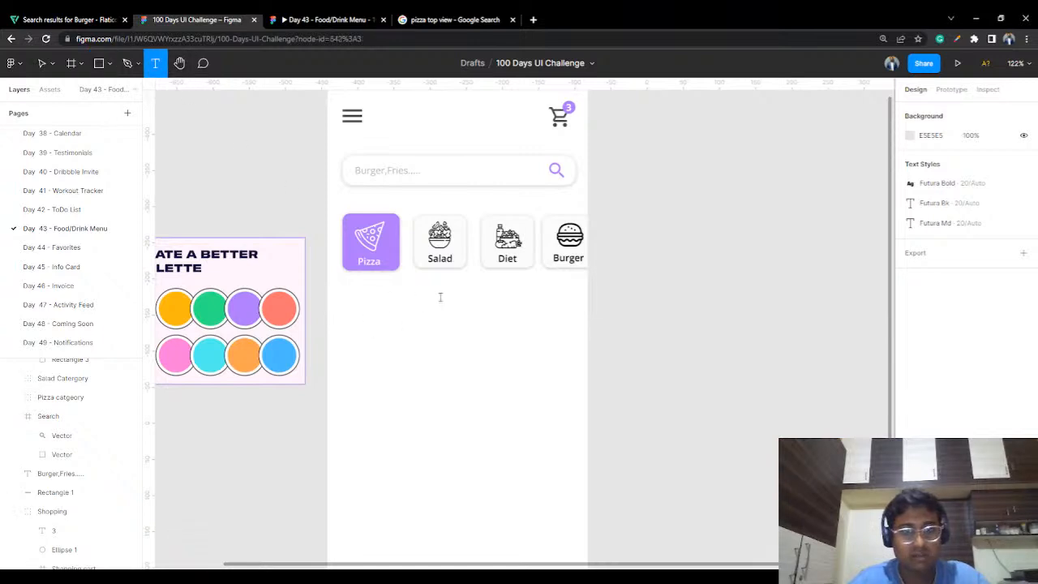
text(Trending)
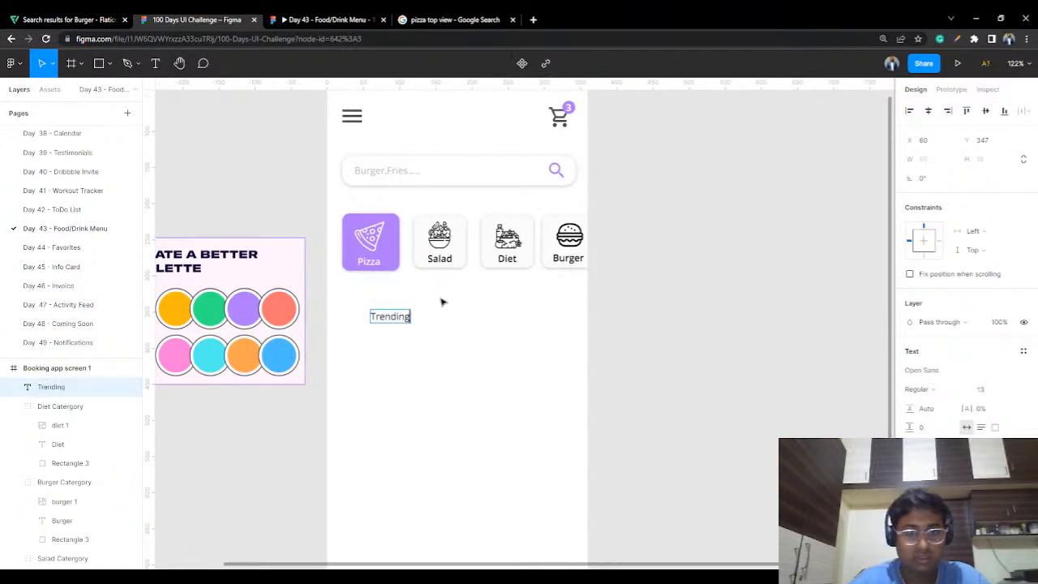
text( Pizzas)
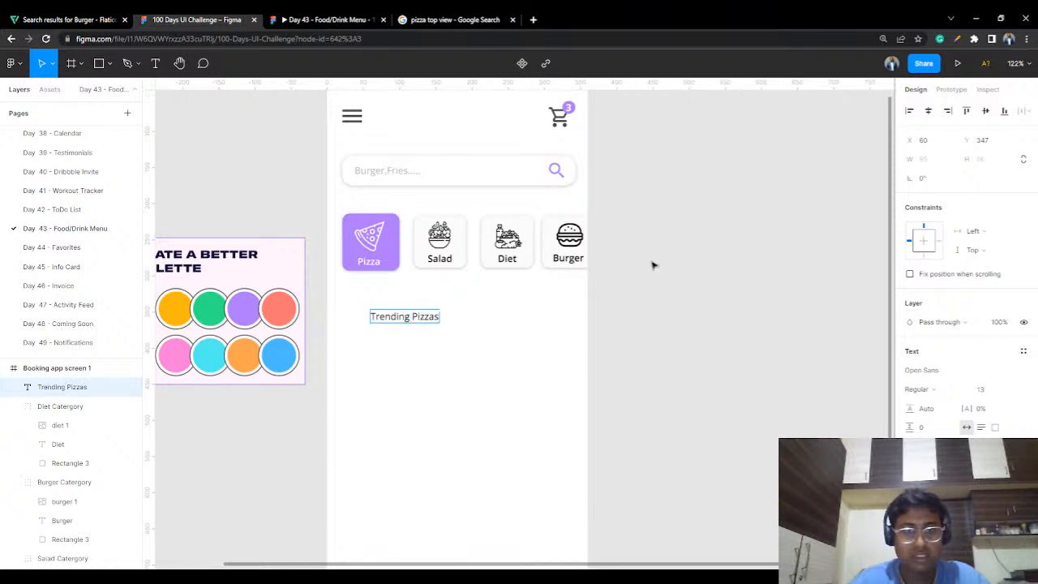
key(Escape)
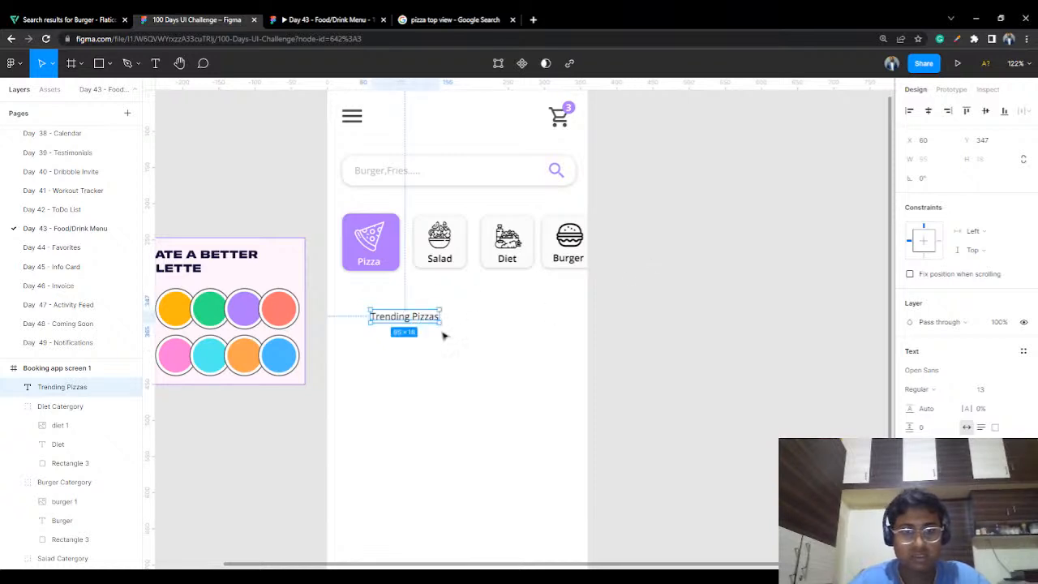
Step: Set the Trending Pizzas heading to SemiBold, try font sizes 32 and 24, and settle on size 20
click(947, 389)
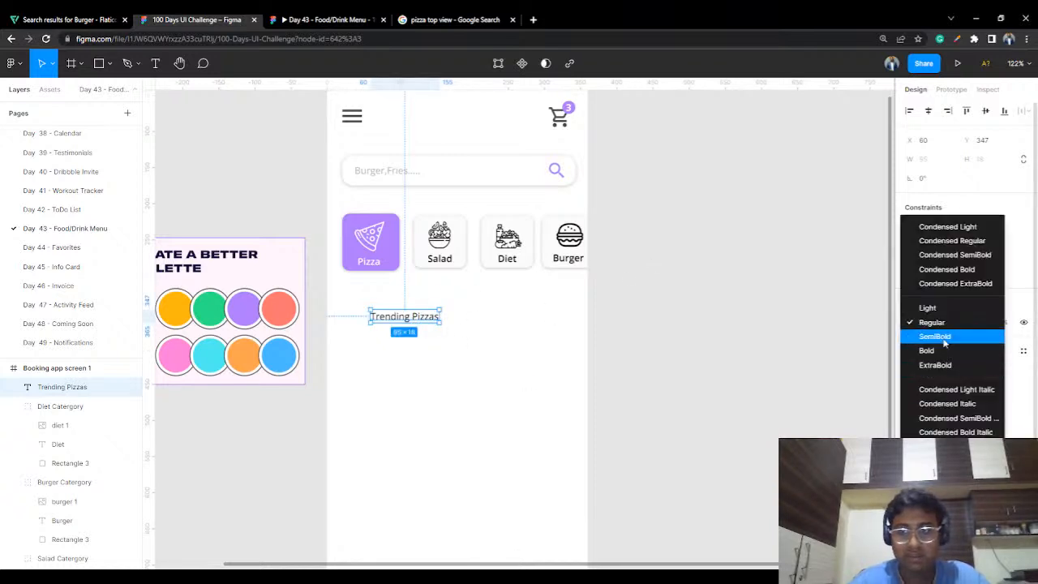
click(932, 337)
click(1015, 394)
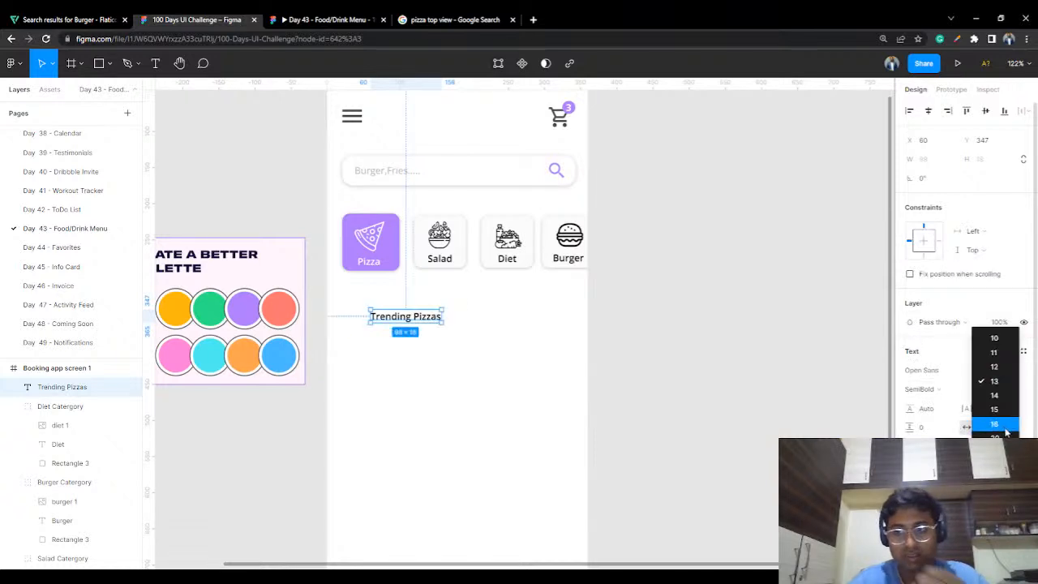
text(32)
key(Return)
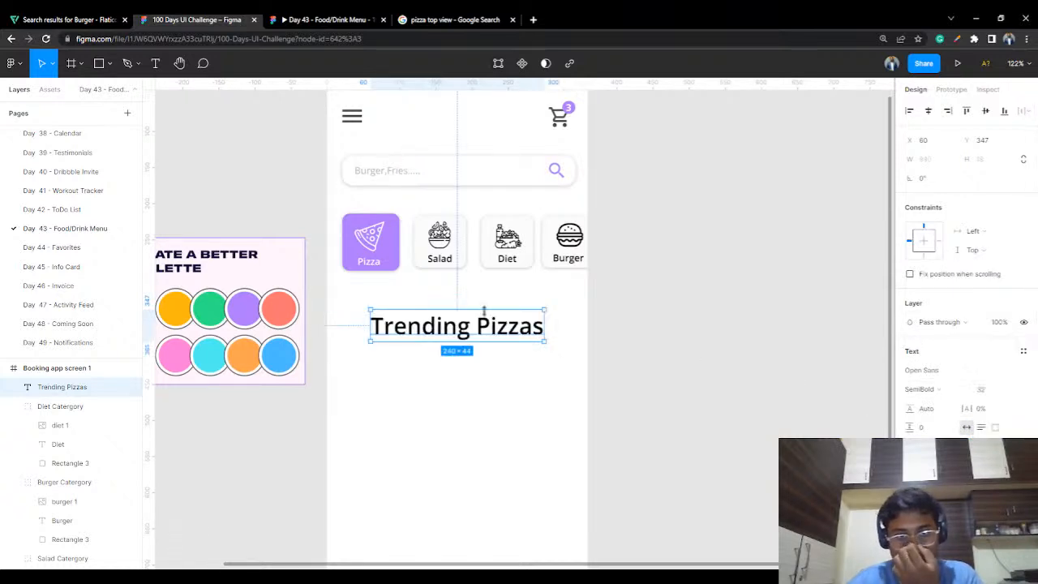
click(1013, 395)
click(998, 377)
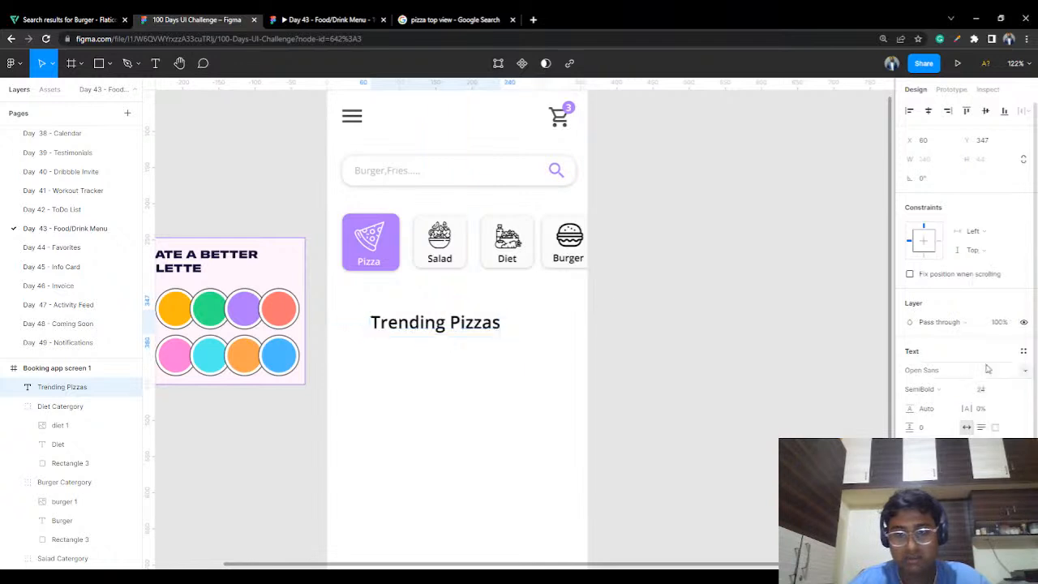
click(1015, 391)
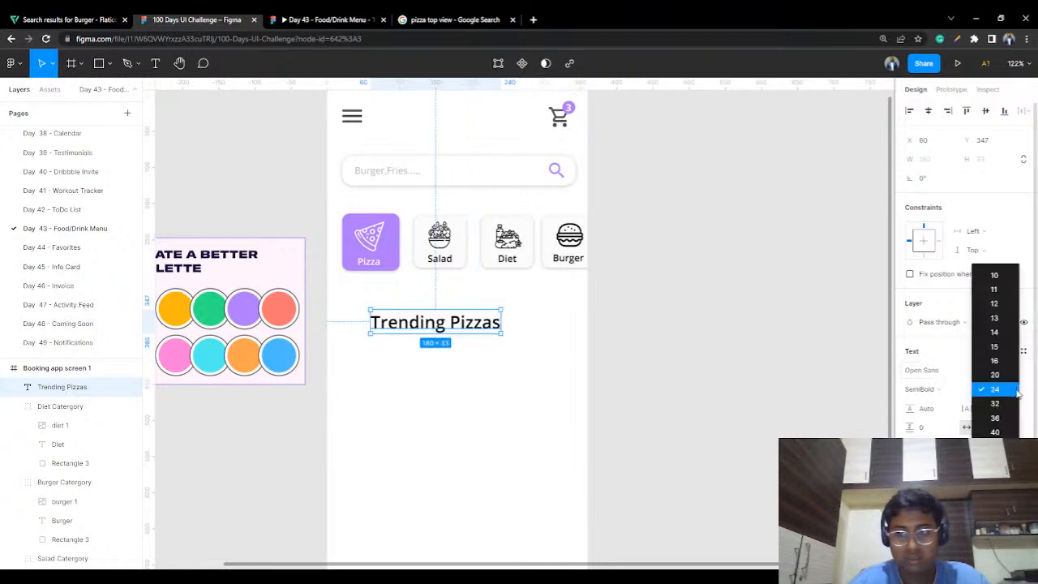
click(1002, 376)
click(733, 315)
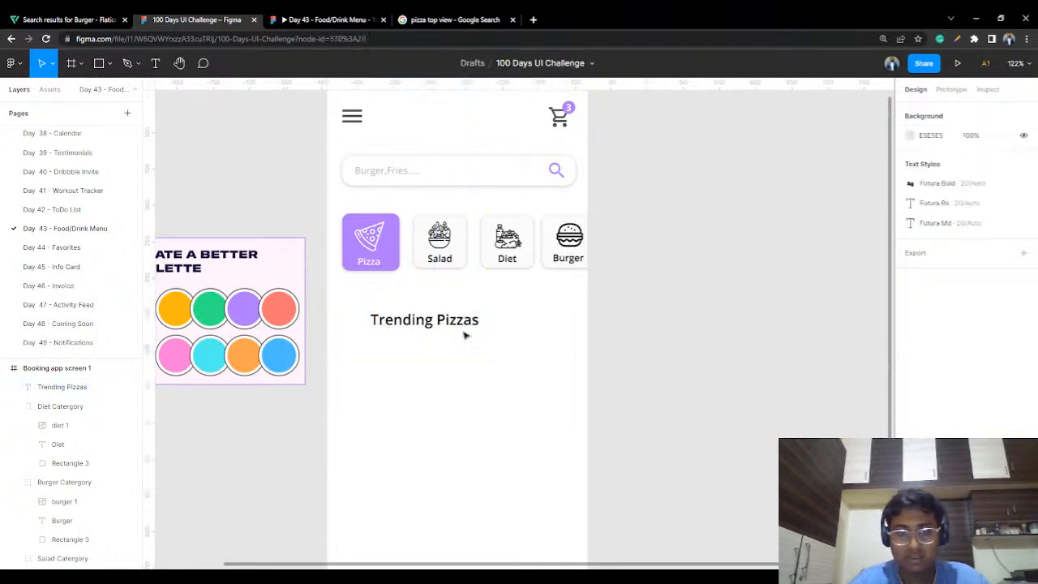
Step: Move the Trending Pizzas heading to X 21, Y 327, in line with the Pizza tile's left edge, and check it in the prototype preview
drag(457, 330, 429, 318)
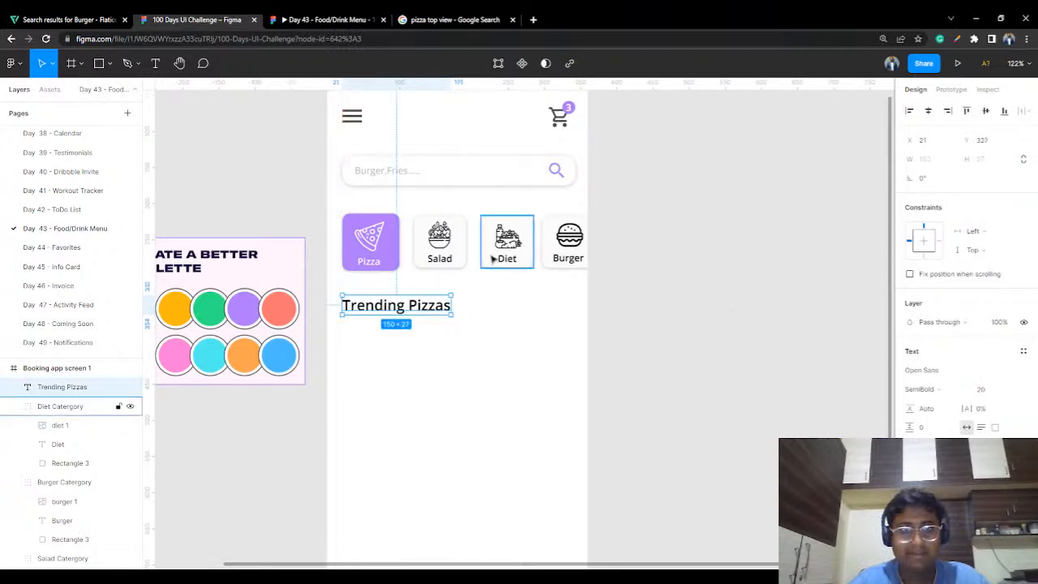
click(316, 20)
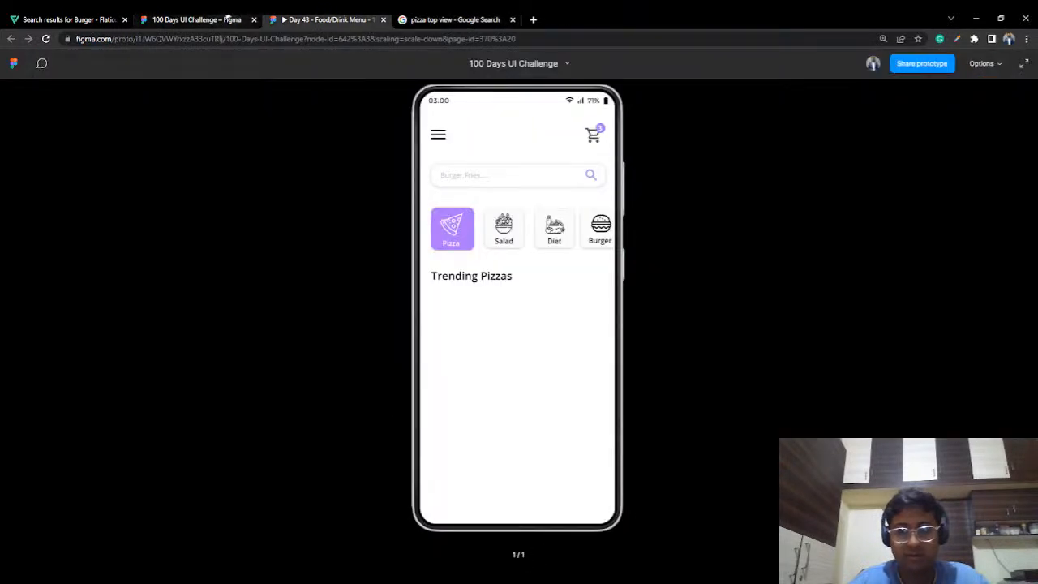
click(228, 18)
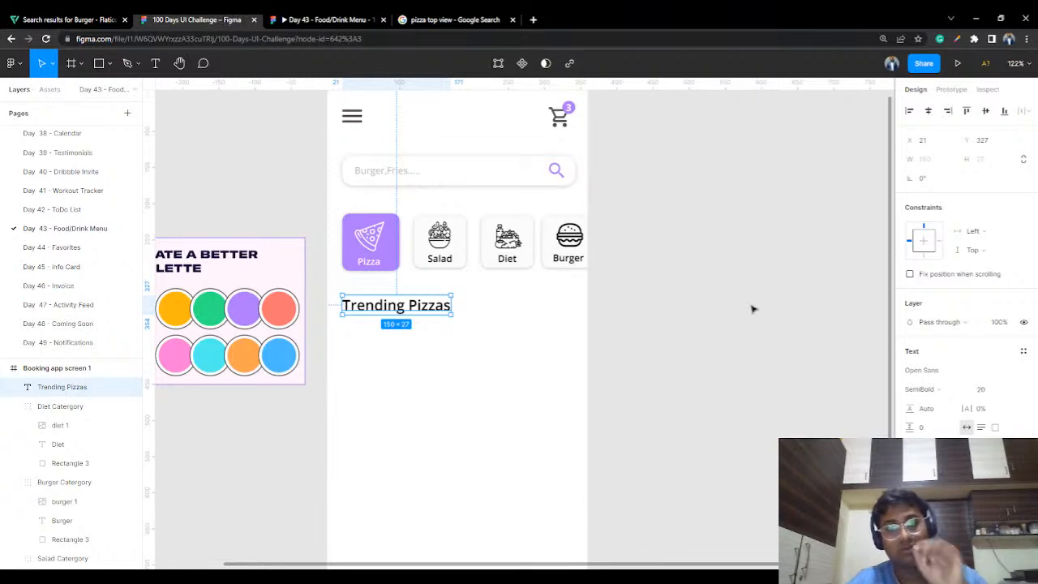
click(536, 352)
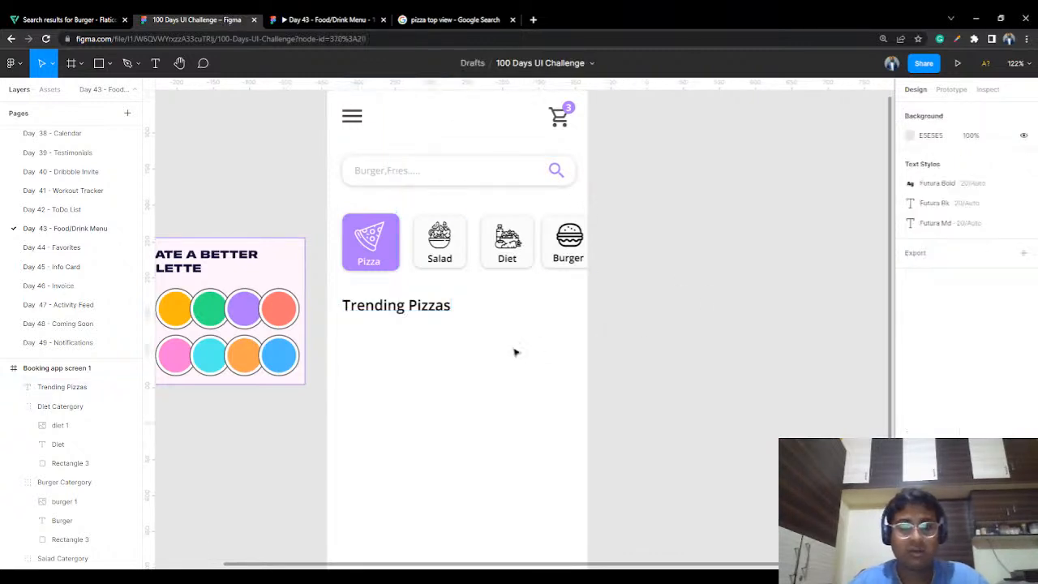
scroll(472, 352, up, 5)
click(328, 19)
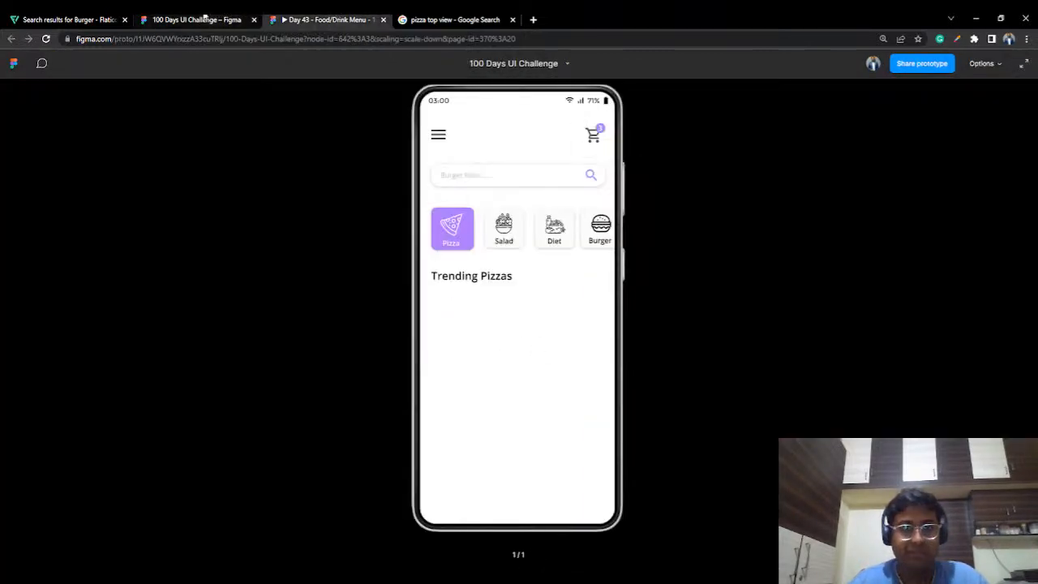
click(199, 19)
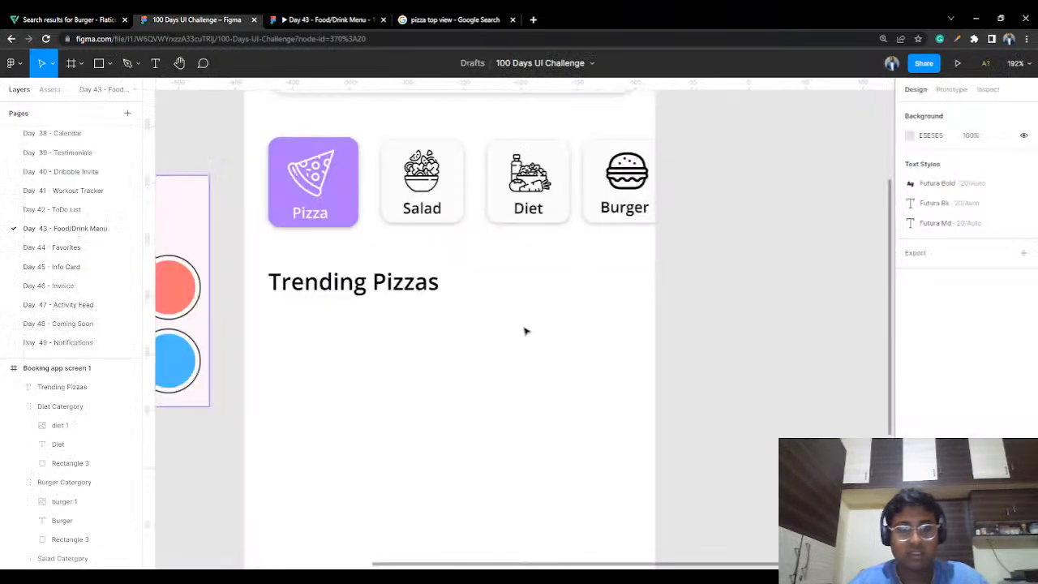
Step: Try font size 16 on the Trending Pizzas heading and set it back to 20
click(390, 282)
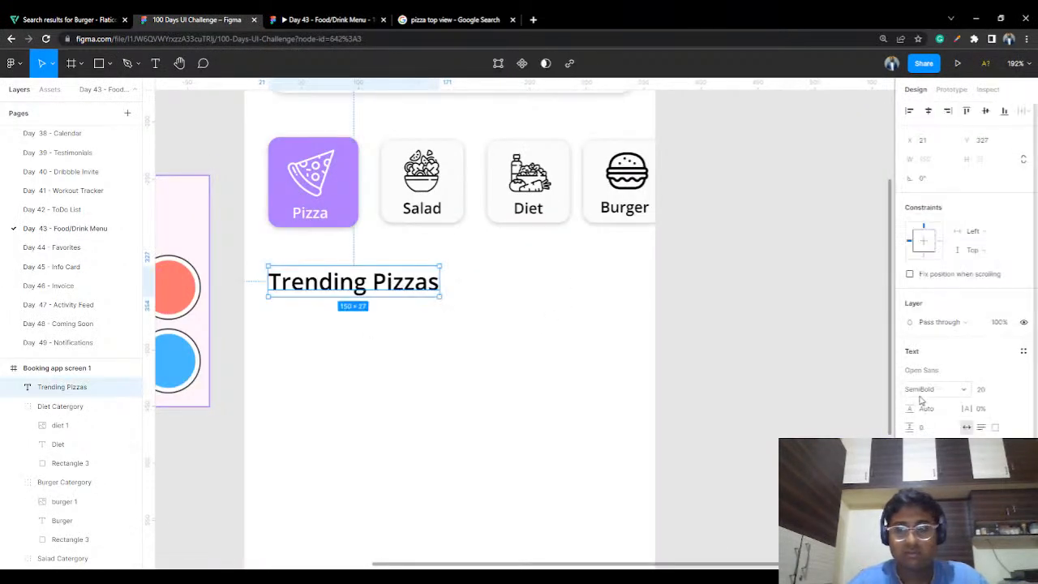
click(1012, 394)
click(994, 374)
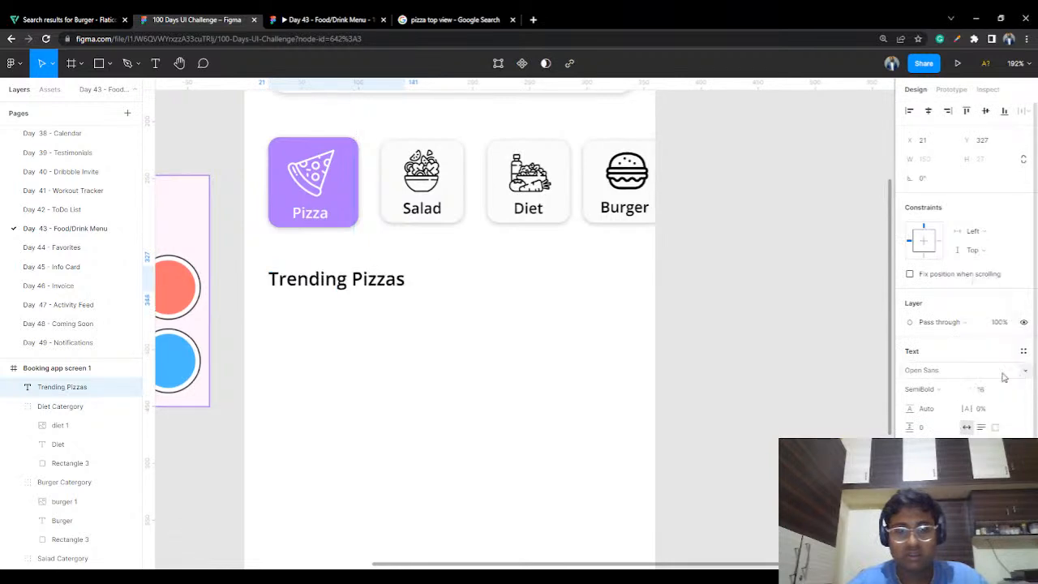
click(1010, 398)
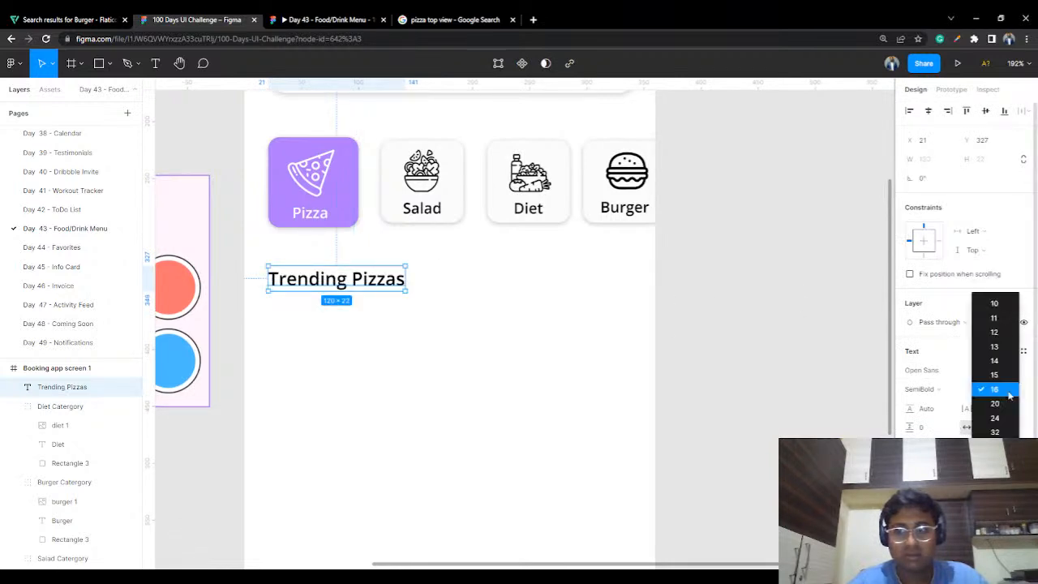
click(999, 406)
click(716, 268)
Step: Draw a 322 × 97 rectangle under the Trending Pizzas heading, matching the search bar's width, and check it in the prototype preview
scroll(415, 362, down, 1)
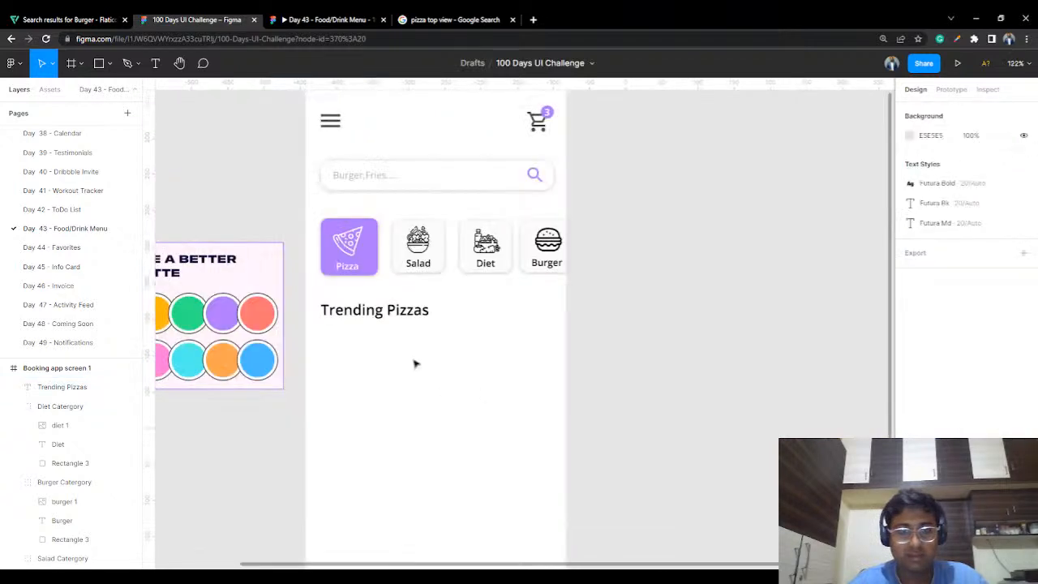
drag(432, 393, 408, 291)
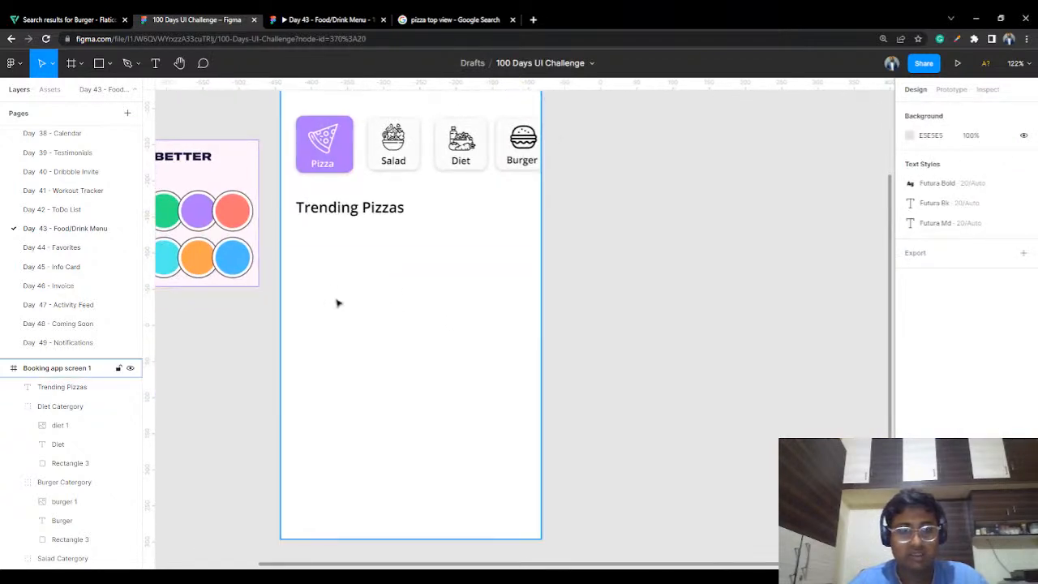
scroll(352, 297, up, 1)
scroll(398, 336, down, 2)
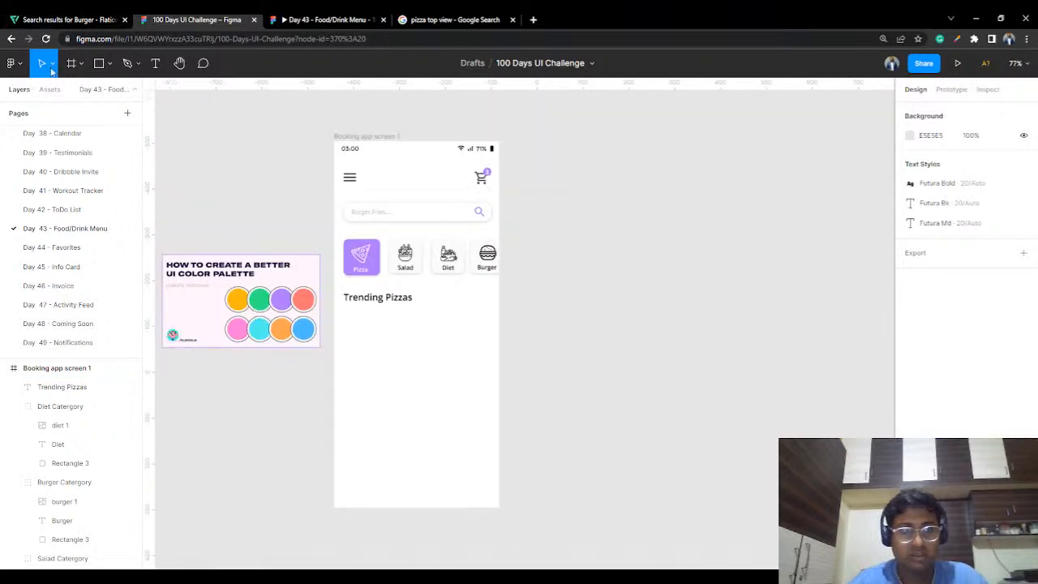
click(98, 63)
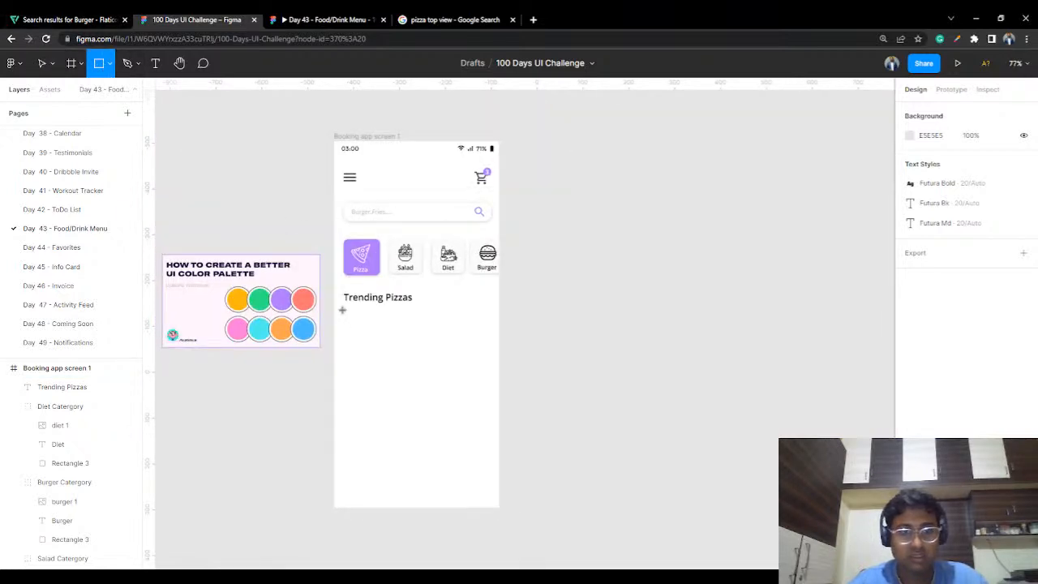
mouse_move(346, 310)
mouse_down()
mouse_move(461, 377)
mouse_move(492, 360)
mouse_up()
drag(346, 327, 343, 326)
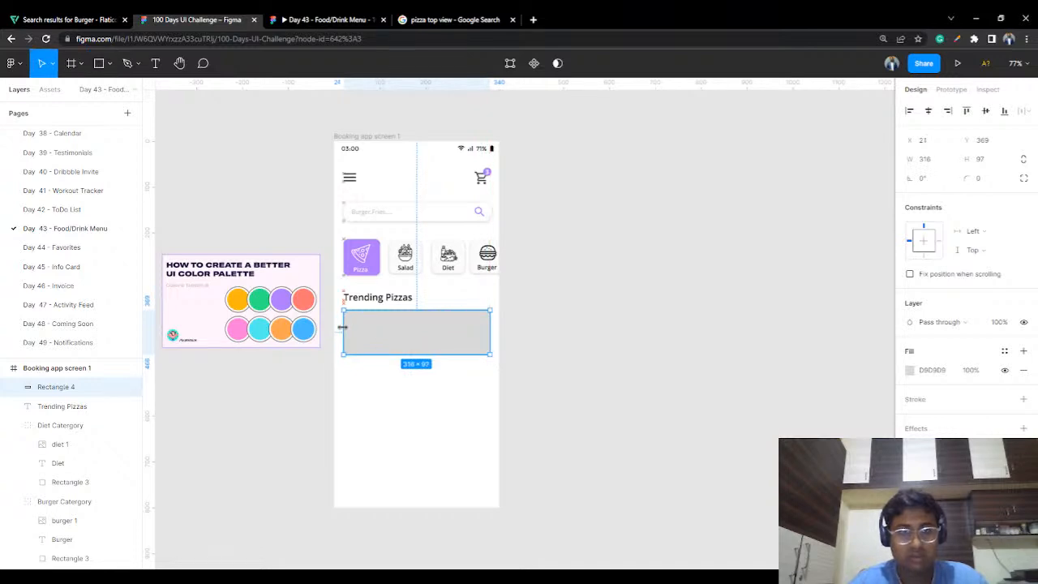
drag(487, 332, 493, 327)
click(543, 322)
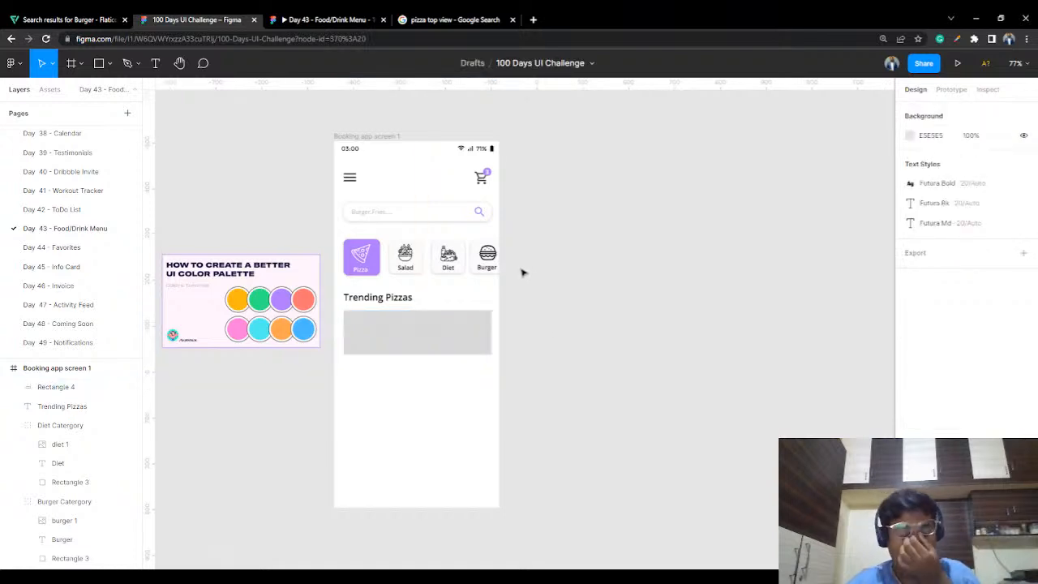
click(283, 18)
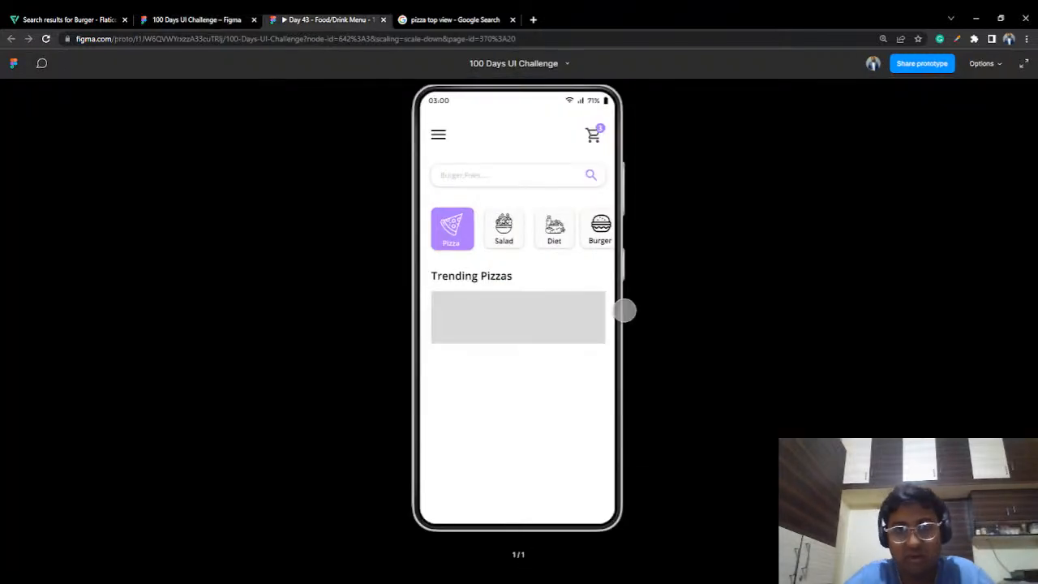
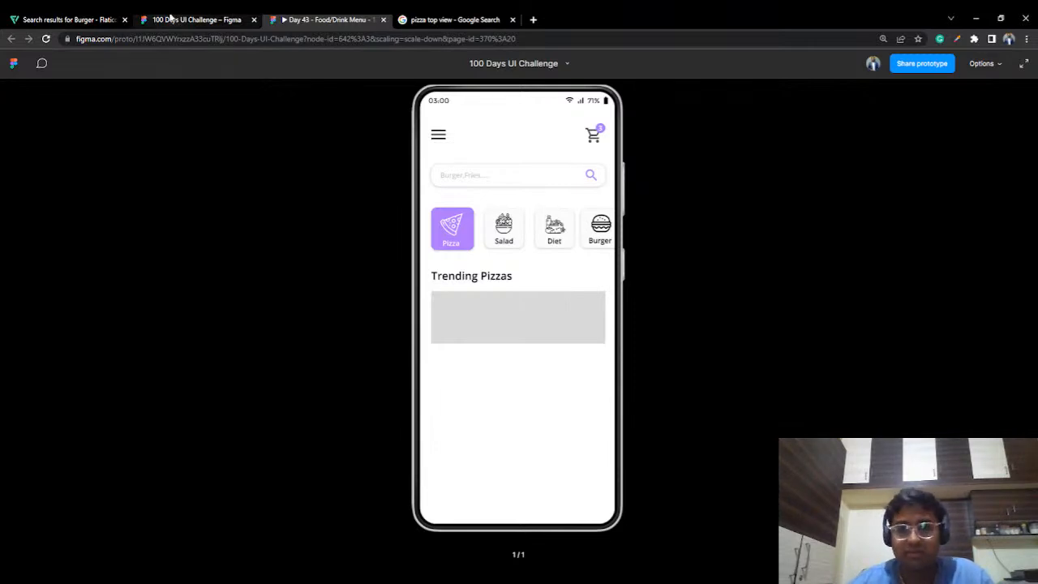
click(170, 16)
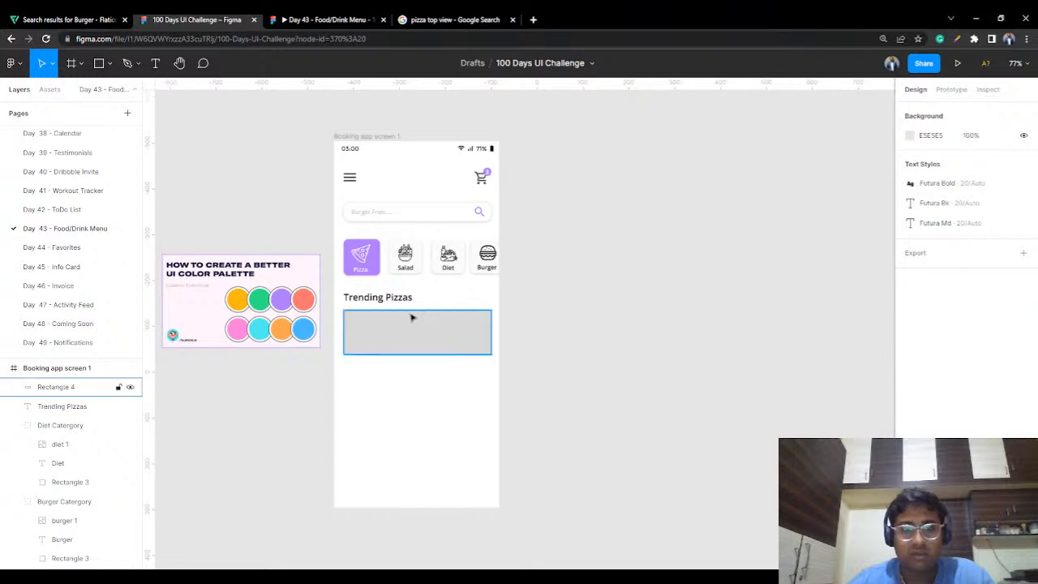
Step: Round the corners of the rectangle below the Trending Pizzas heading, trying radius 10 and settling on 15
scroll(412, 316, up, 3)
mouse_move(458, 258)
mouse_down()
mouse_move(457, 286)
mouse_move(448, 264)
mouse_move(475, 261)
mouse_up()
click(422, 357)
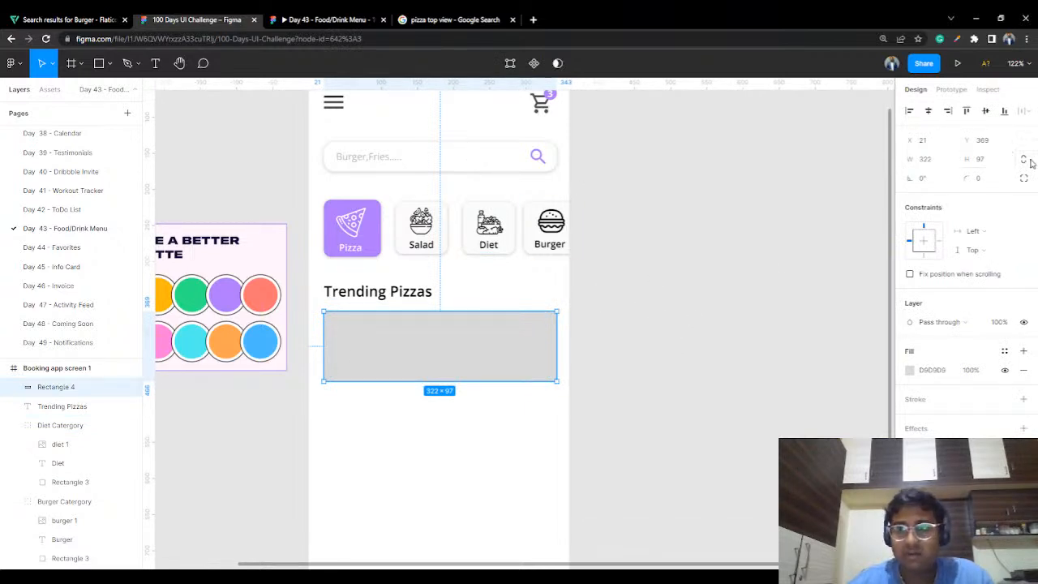
click(995, 180)
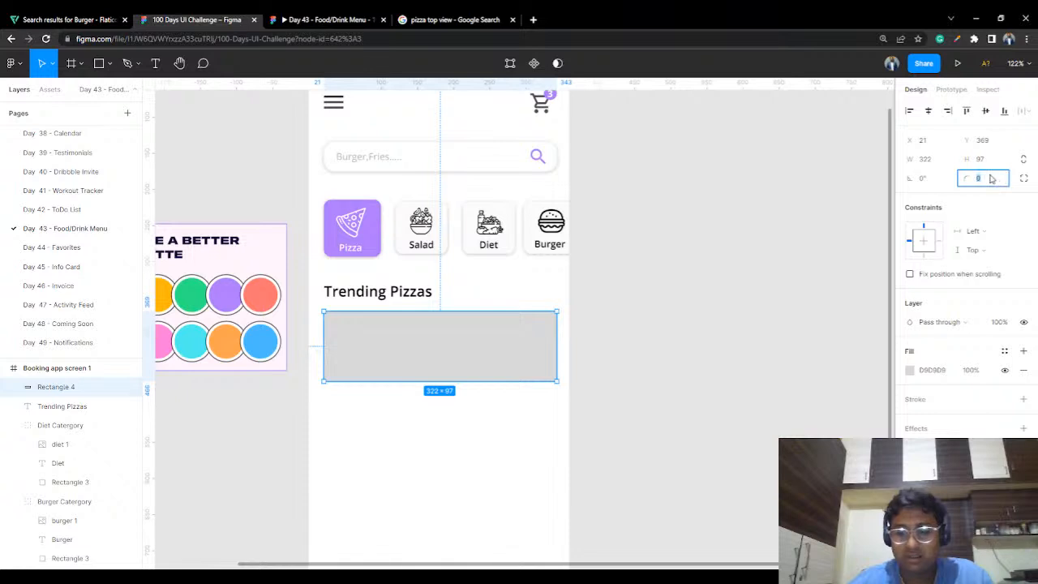
text(10)
key(Return)
click(990, 180)
text(15)
key(Return)
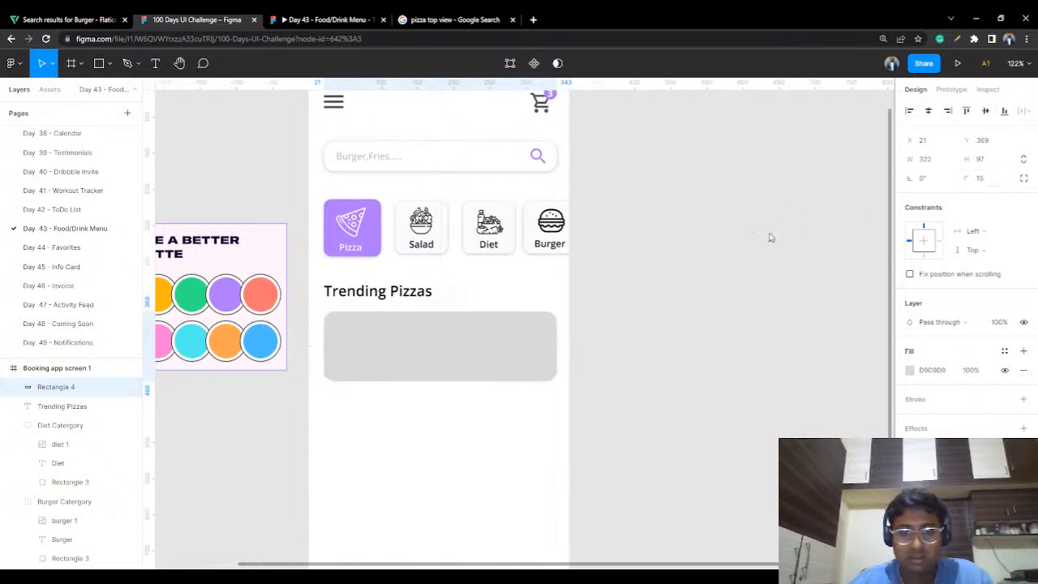
Step: Increase the height of the grey rounded rectangle under the Trending Pizzas heading to 110, keeping its width at 322
click(766, 238)
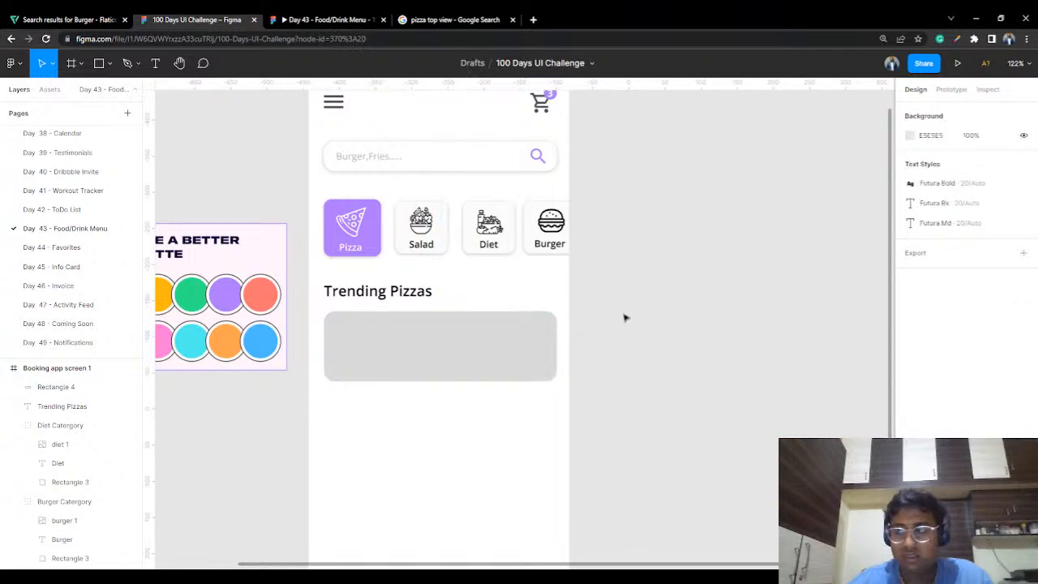
ctrl+scroll(624, 318, down, 3)
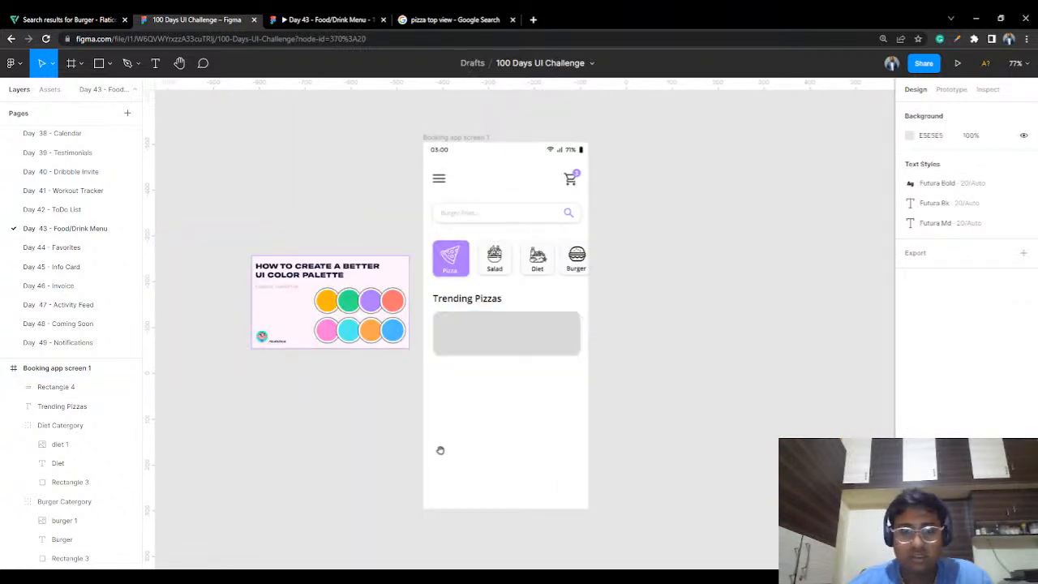
scroll(476, 433, down, 2)
scroll(477, 434, right, 2)
click(486, 300)
drag(479, 319, 479, 325)
click(621, 264)
click(505, 304)
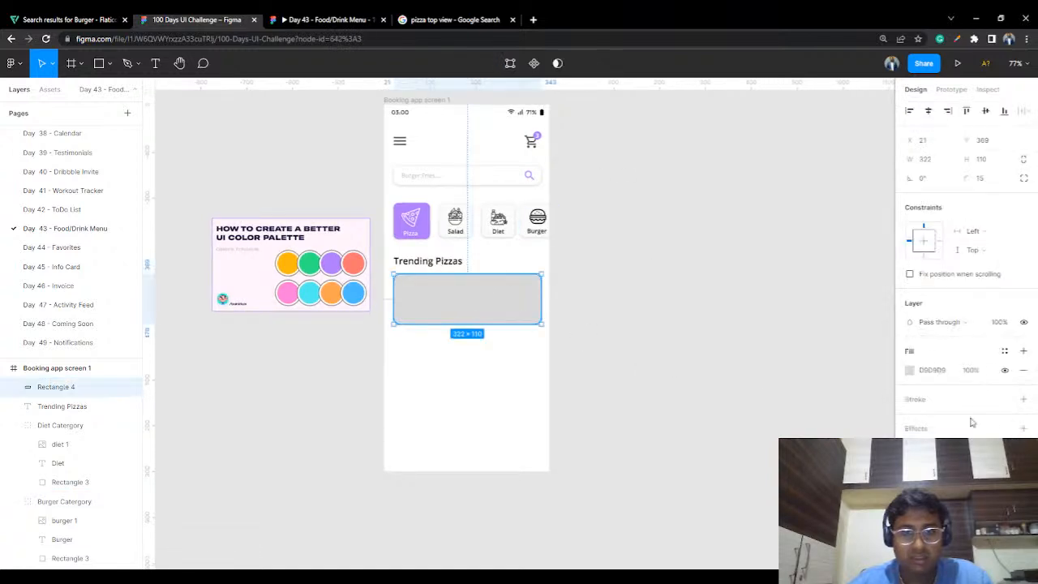
ctrl+scroll(556, 280, up, 2)
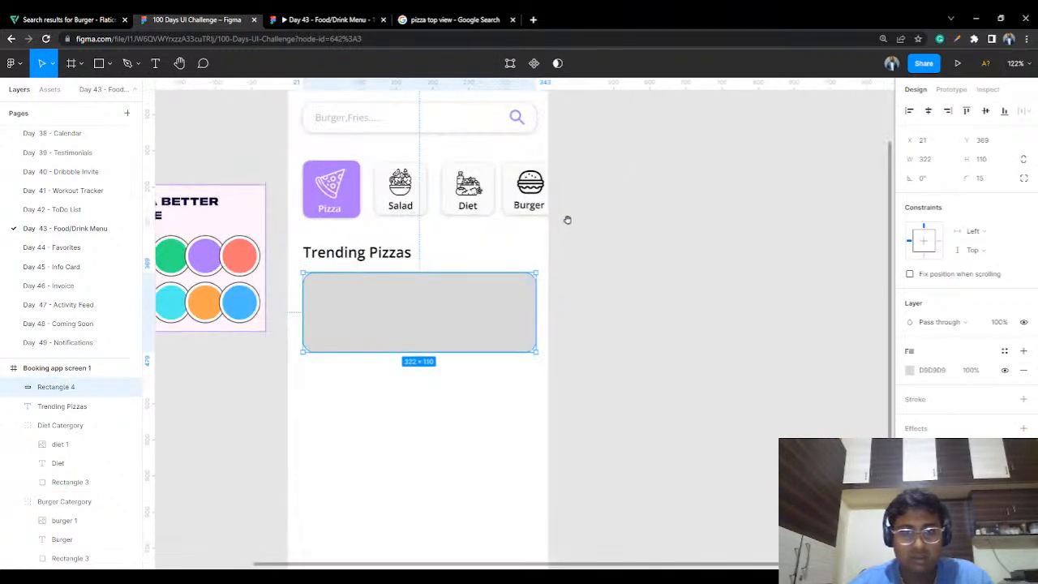
ctrl+scroll(586, 301, up, 2)
drag(586, 302, 589, 307)
click(643, 399)
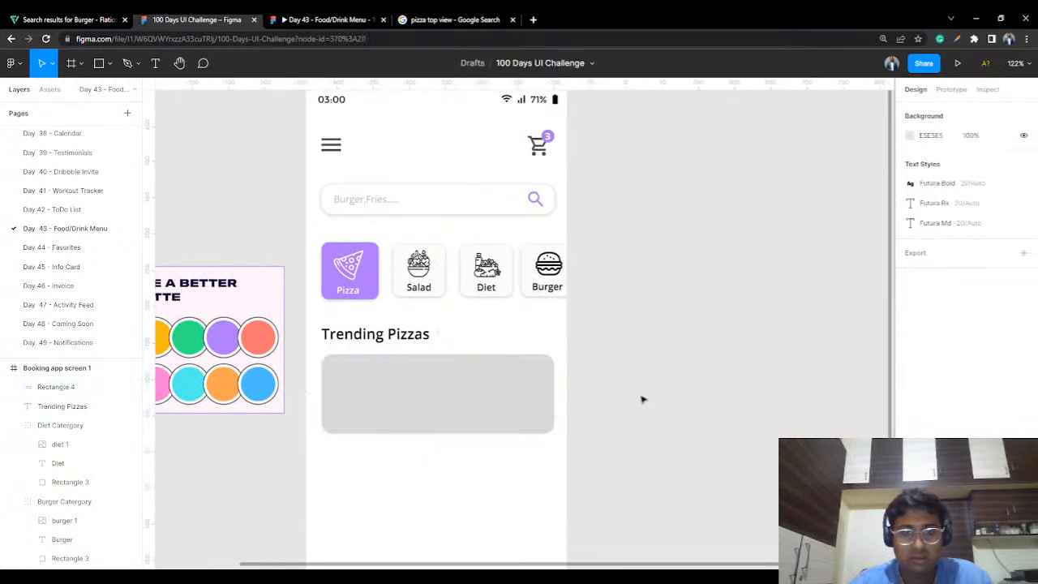
Step: Change the fill of the rounded rectangle below Trending Pizzas to white, FFFFFF
click(473, 382)
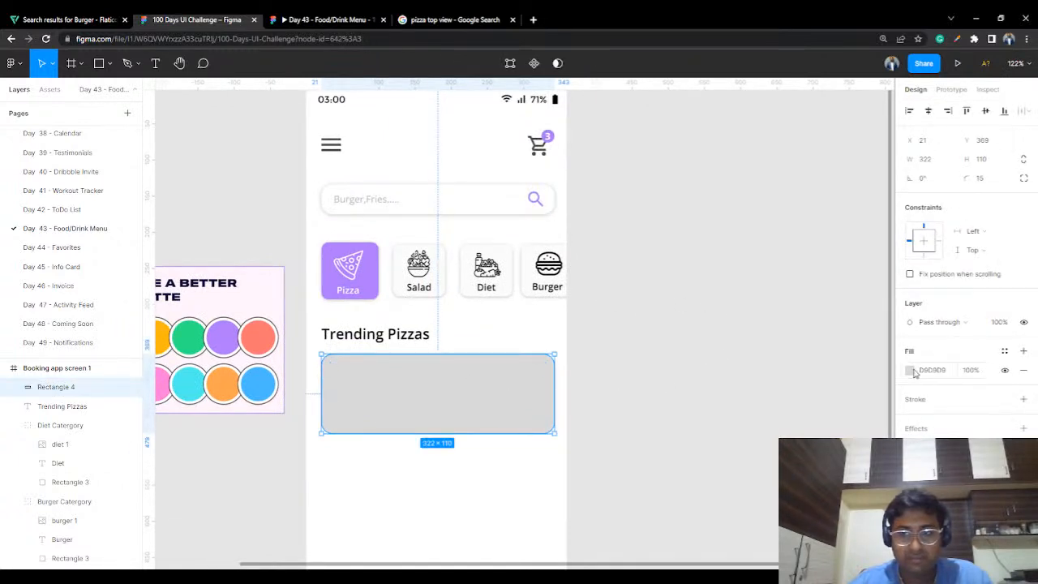
click(911, 370)
drag(815, 312, 725, 260)
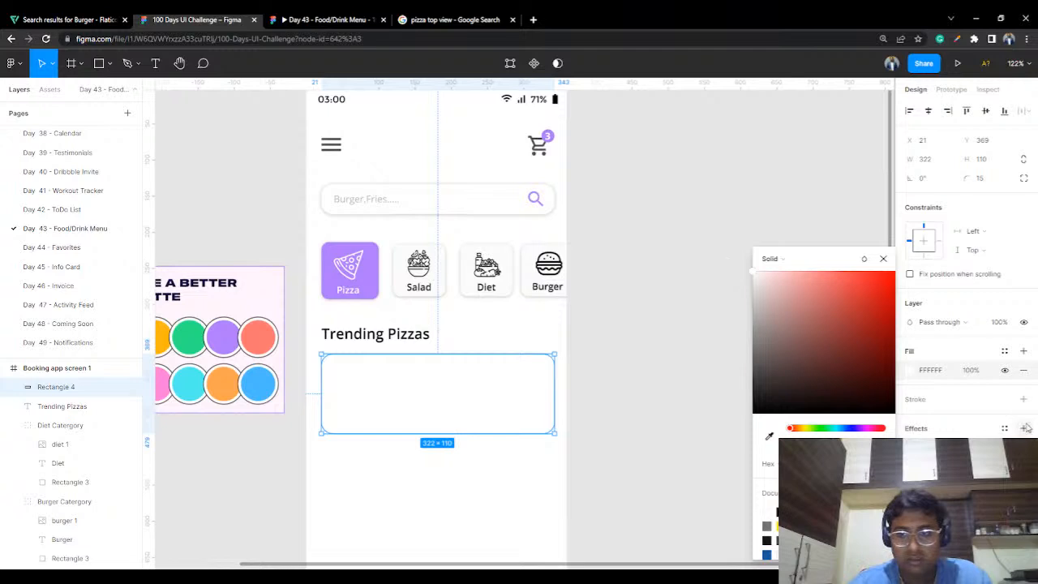
Step: Add a drop shadow to the white card and adjust its offset and blur for a soft, even shadow around all sides
click(1025, 428)
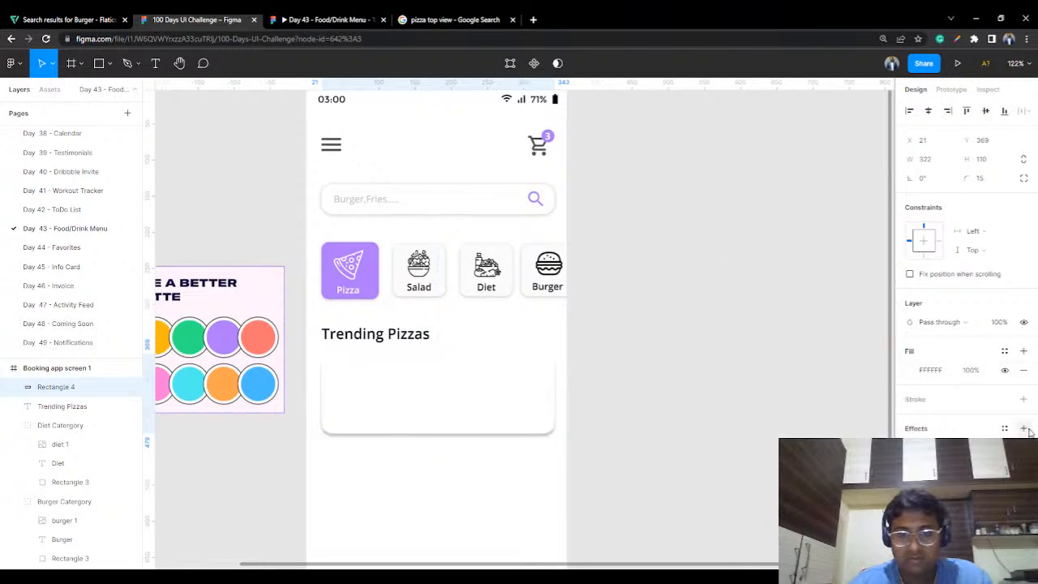
click(911, 448)
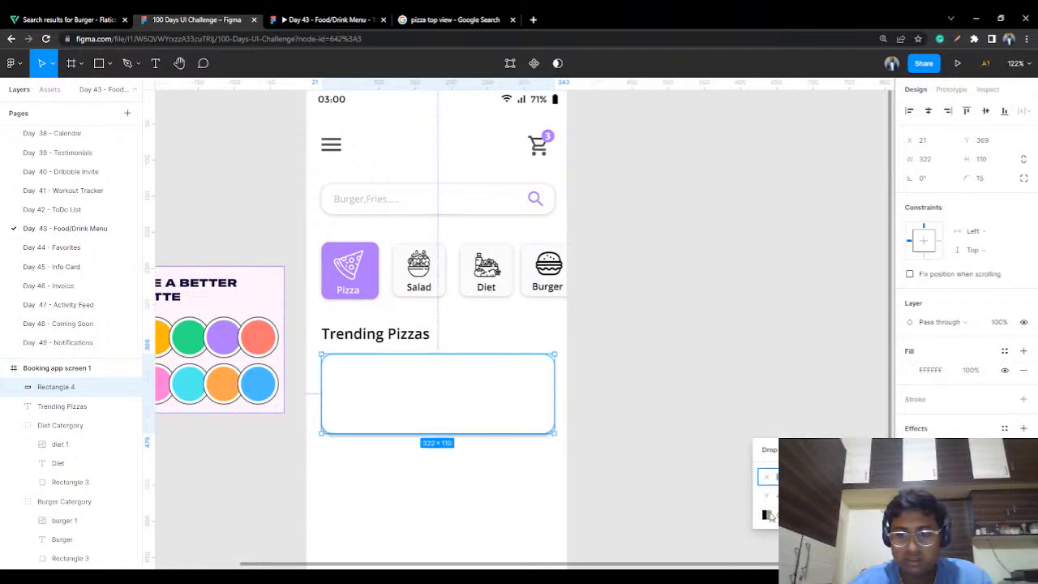
drag(768, 497, 764, 496)
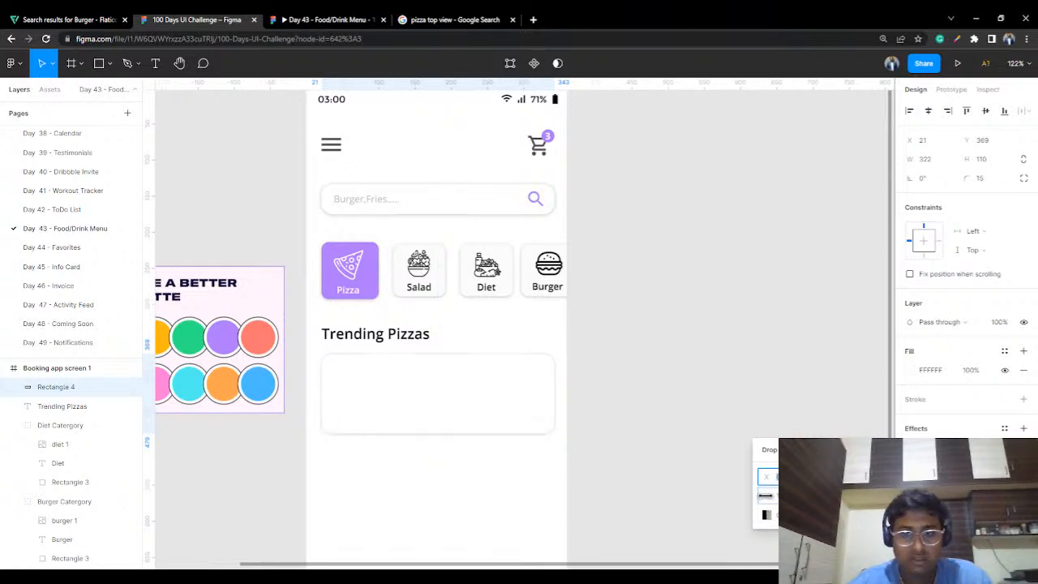
drag(824, 477, 829, 495)
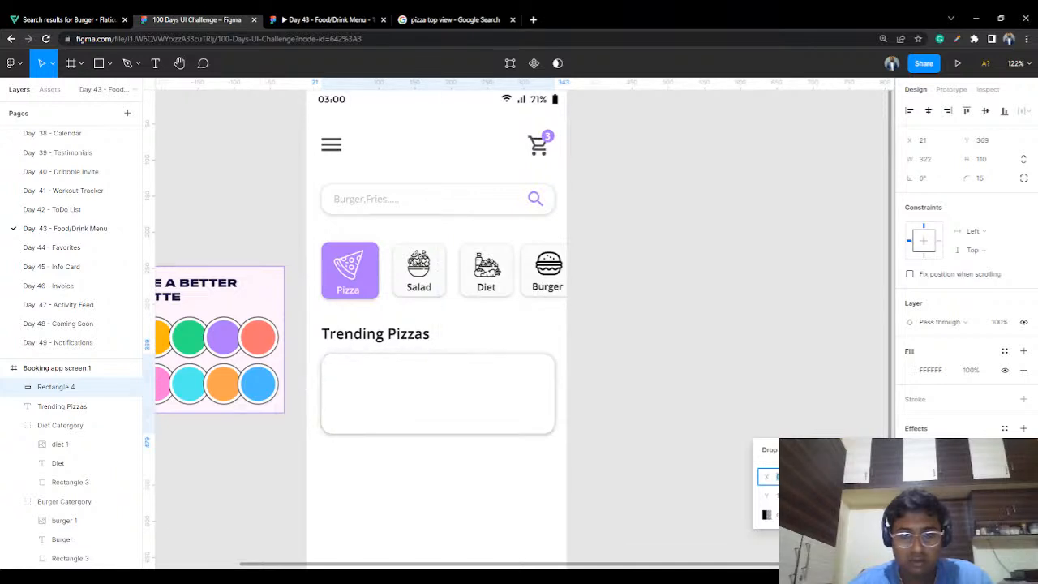
click(664, 351)
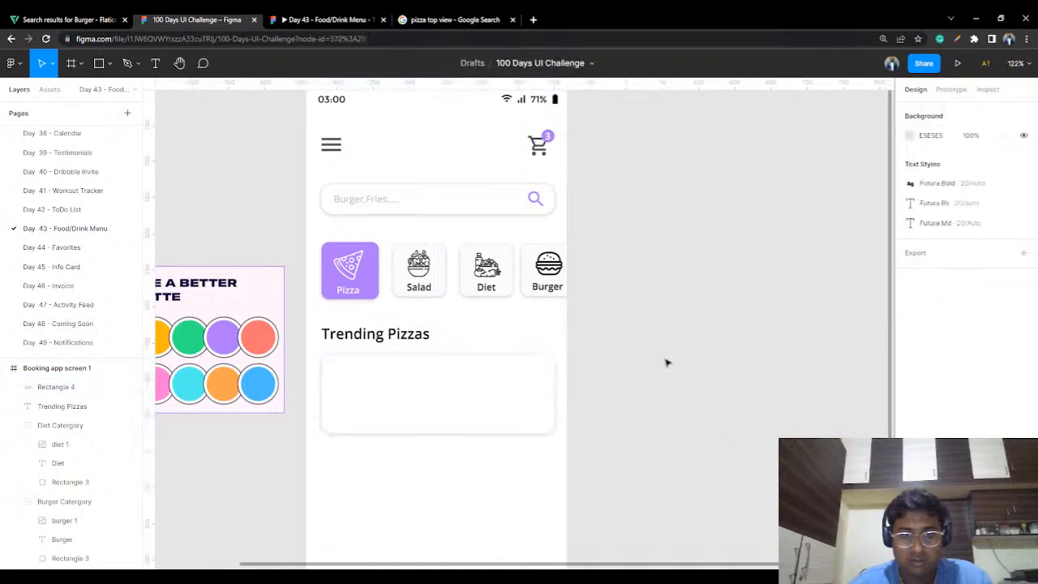
Step: Move the white card slightly down to widen the gap below the Trending Pizzas heading
scroll(573, 381, up, 5)
click(540, 348)
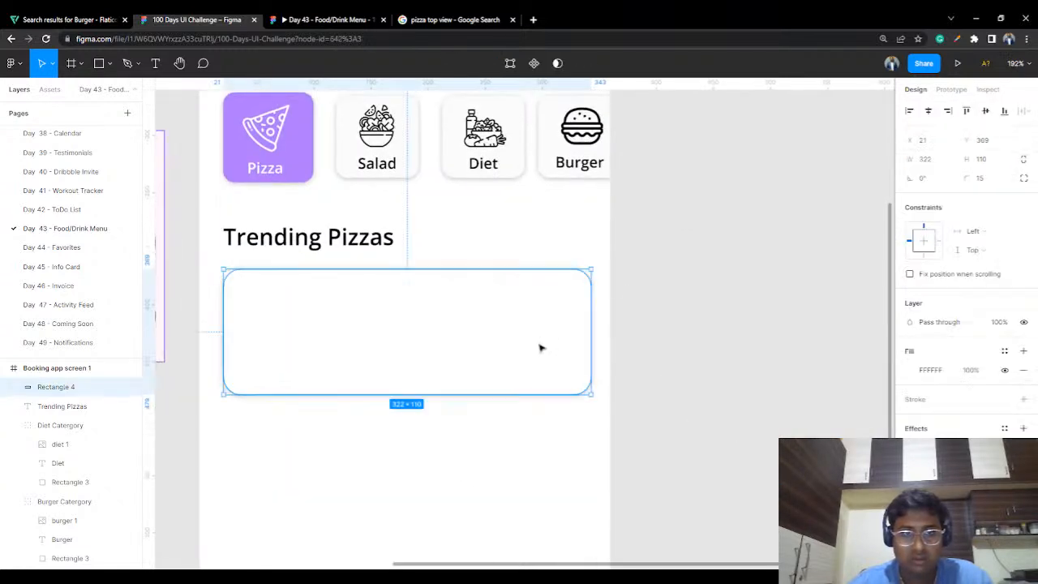
click(721, 274)
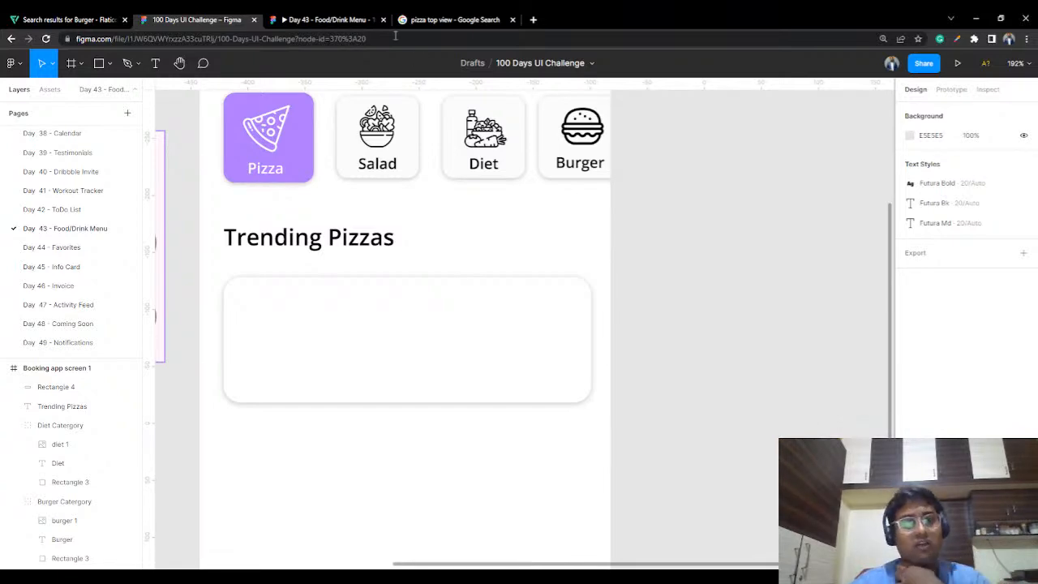
Step: Switch to the Google image results for pizza top view and preview several pizza photos on white backgrounds
click(324, 20)
click(451, 19)
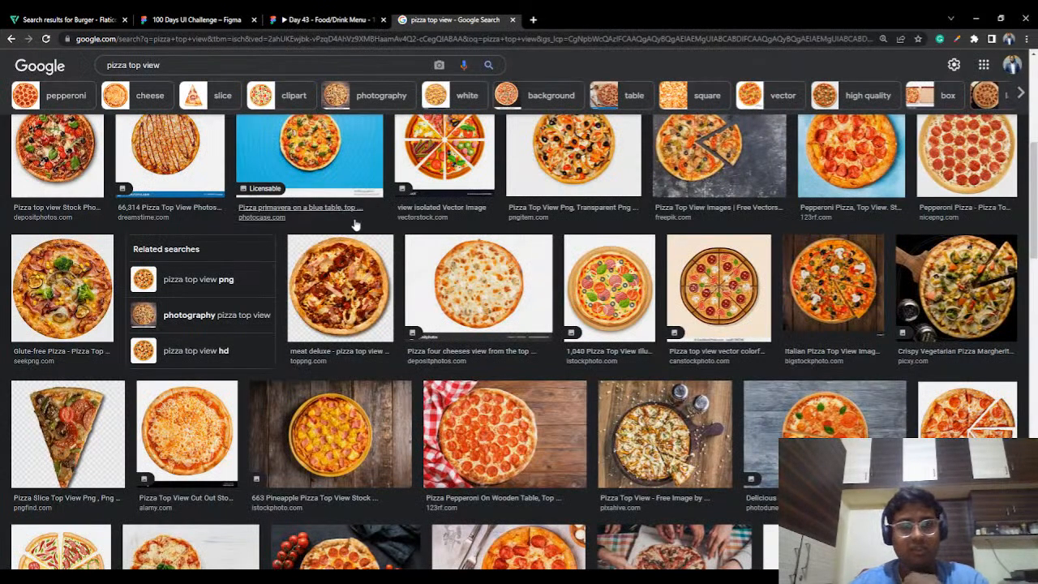
scroll(572, 292, up, 2)
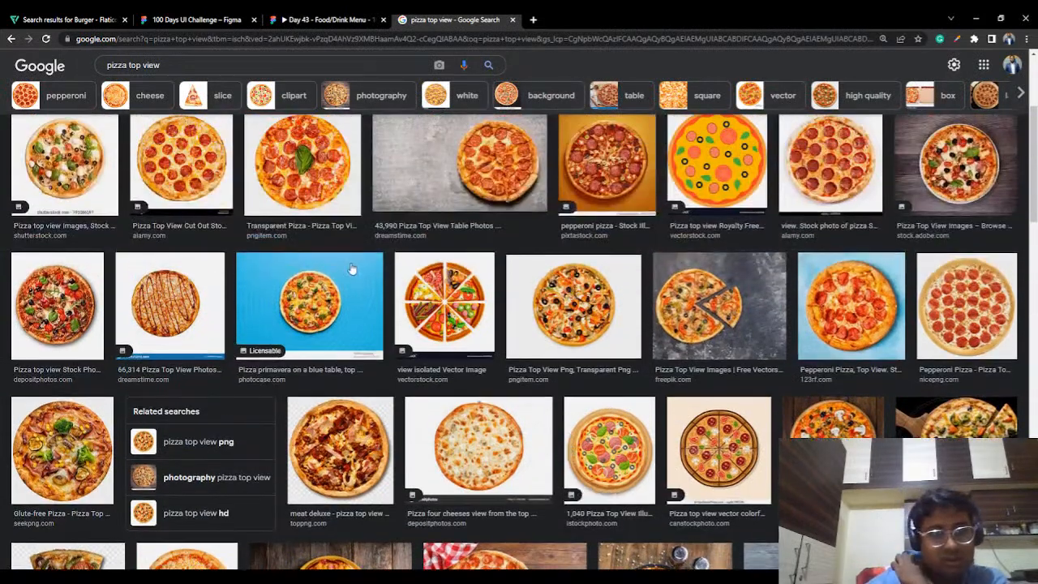
scroll(351, 266, up, 2)
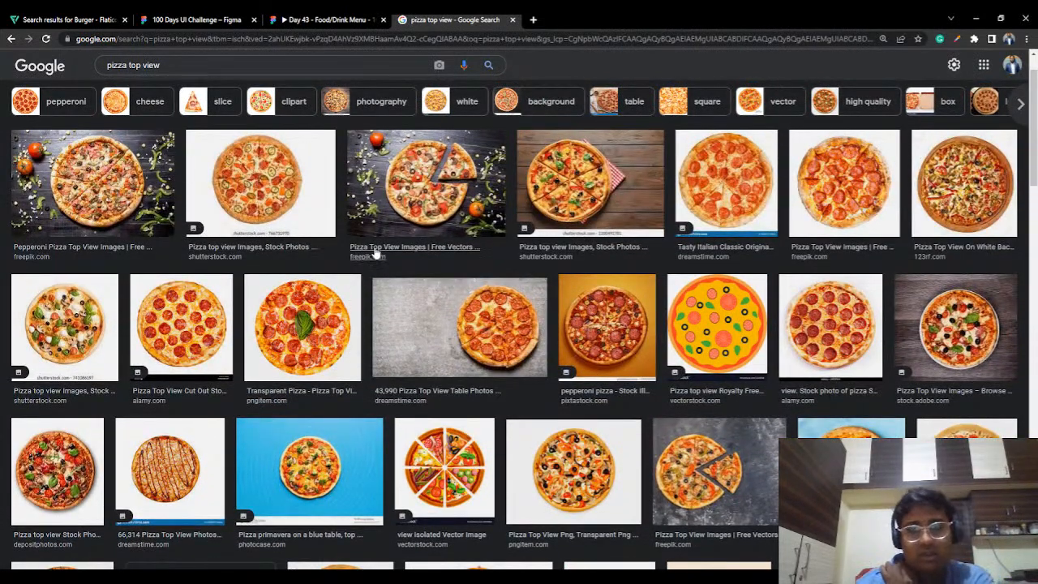
click(206, 320)
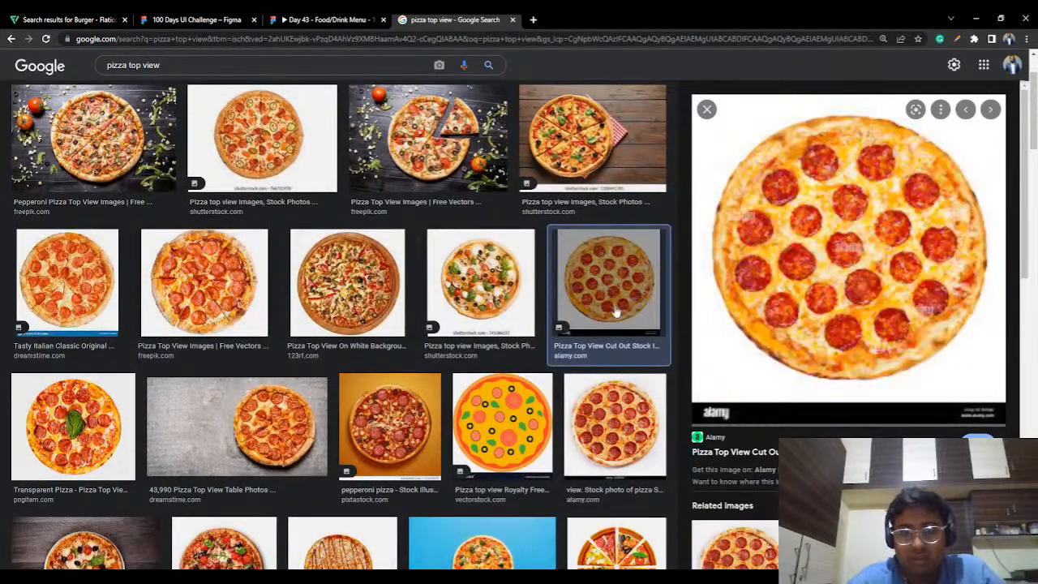
click(512, 280)
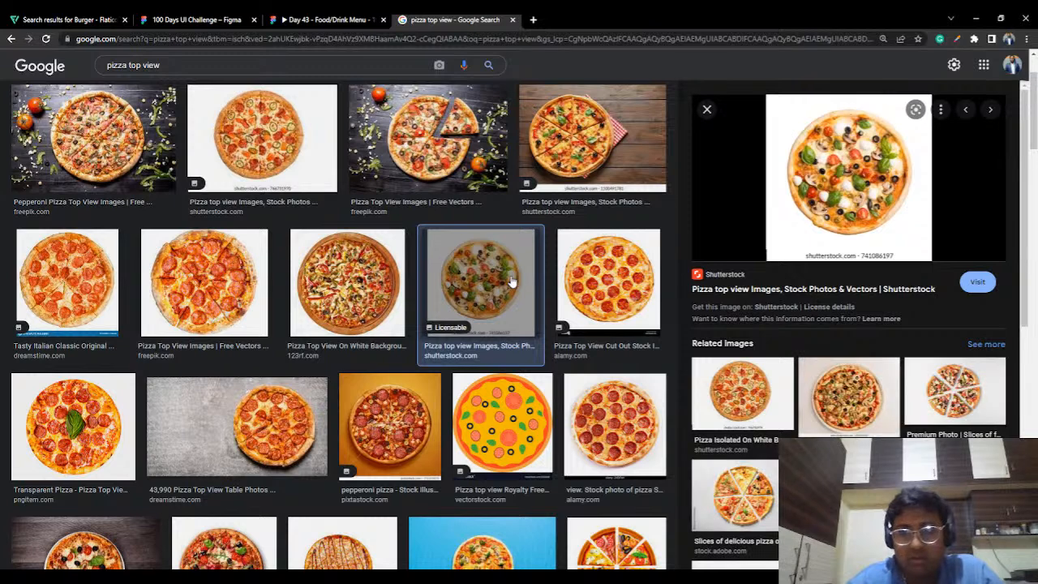
click(285, 162)
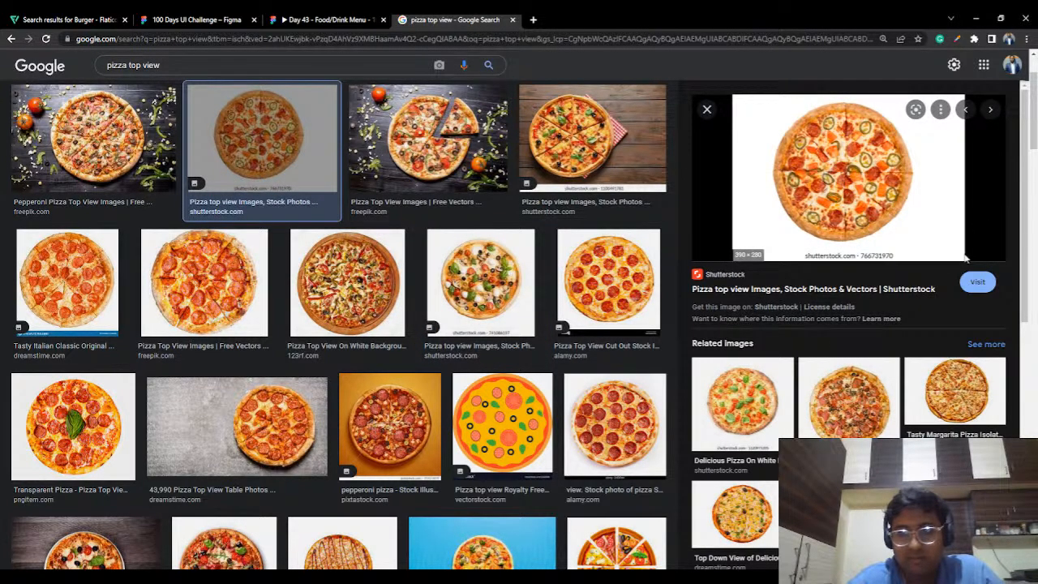
key(super+shift+s)
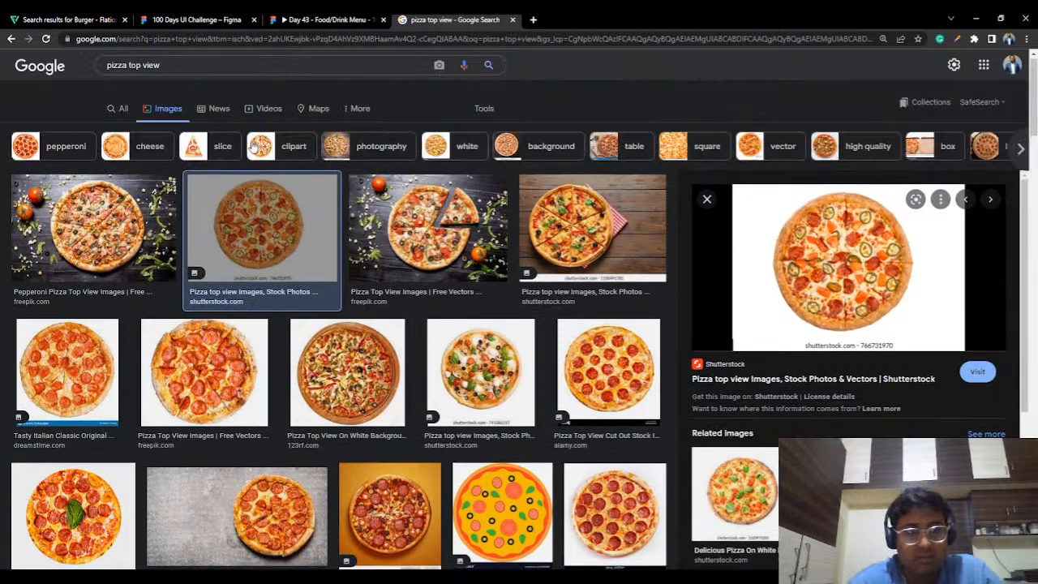
Step: Try filtering the pizza top view images by Creative Commons licenses, and reset the usage rights to All
scroll(254, 146, up, 2)
click(360, 116)
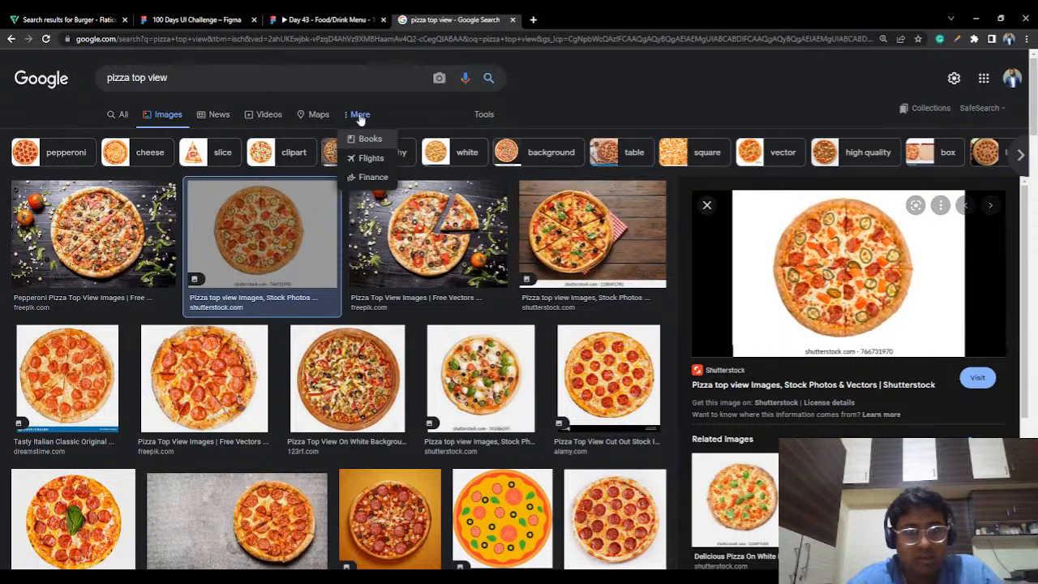
click(469, 118)
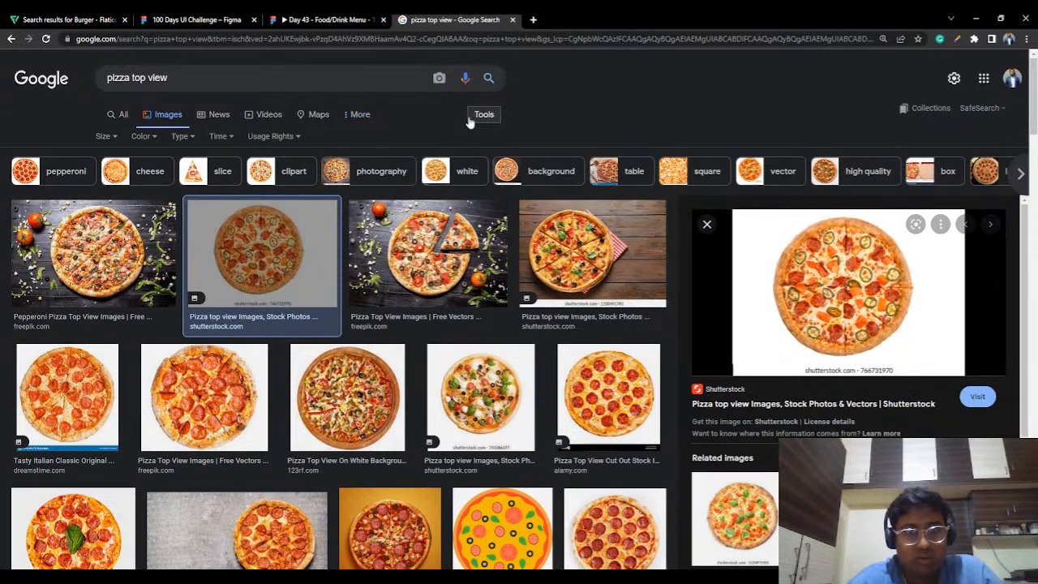
click(273, 136)
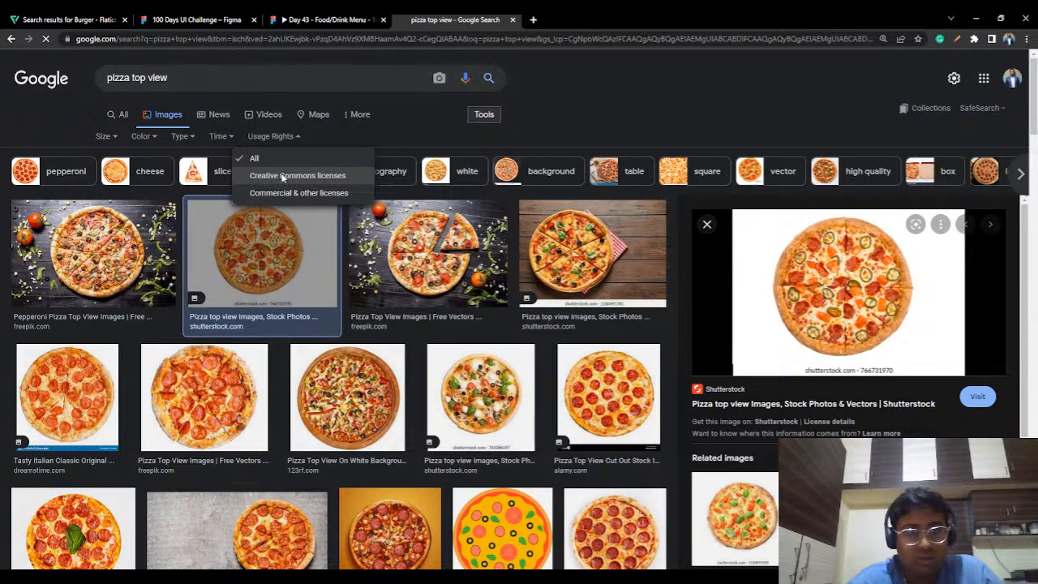
click(282, 177)
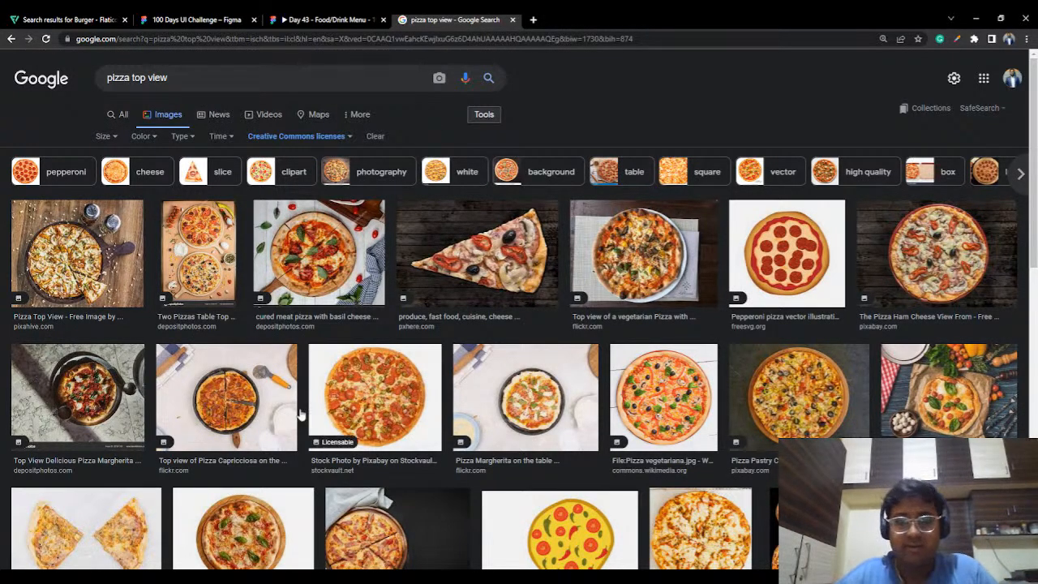
click(338, 139)
click(268, 158)
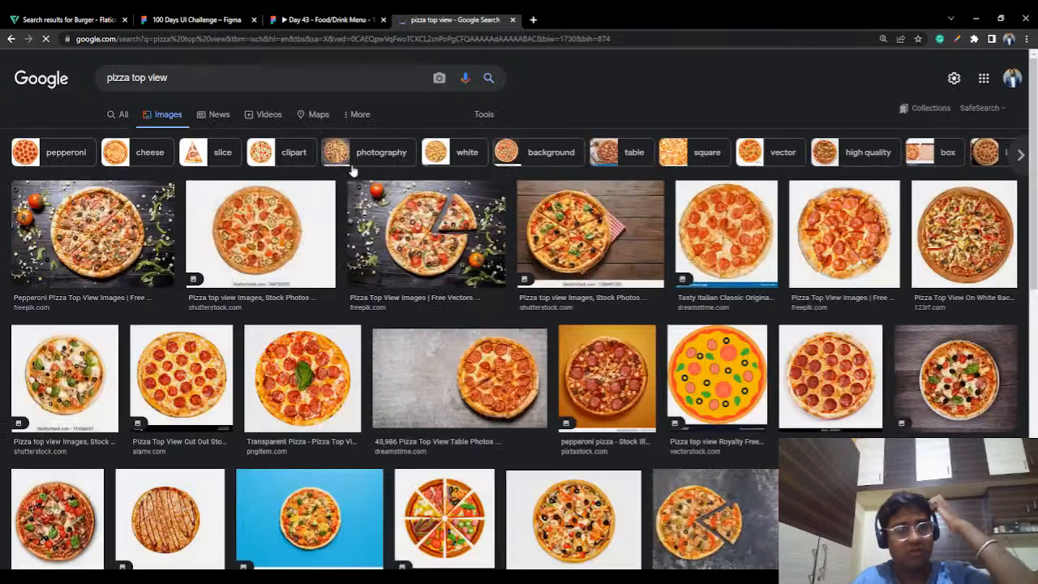
Step: Preview illustrated pizzas under the clipart filter and return to the unfiltered pizza top view results
click(284, 152)
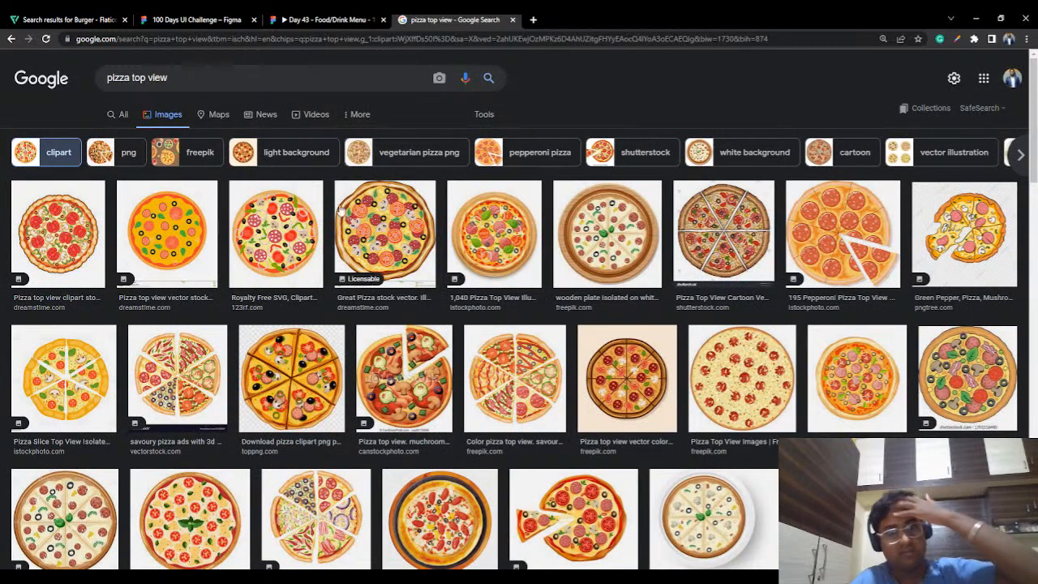
click(296, 220)
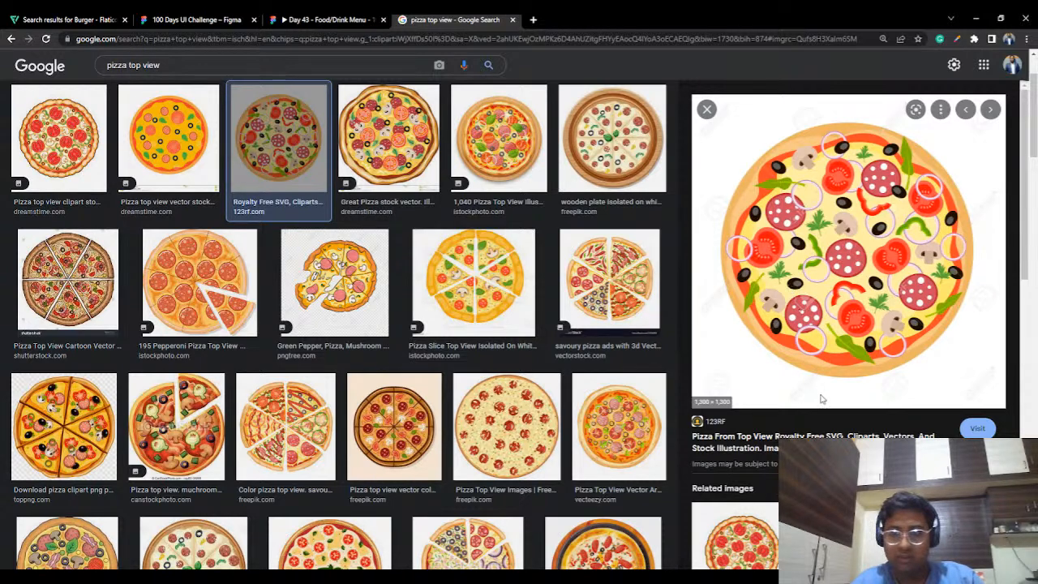
key(super+shift+s)
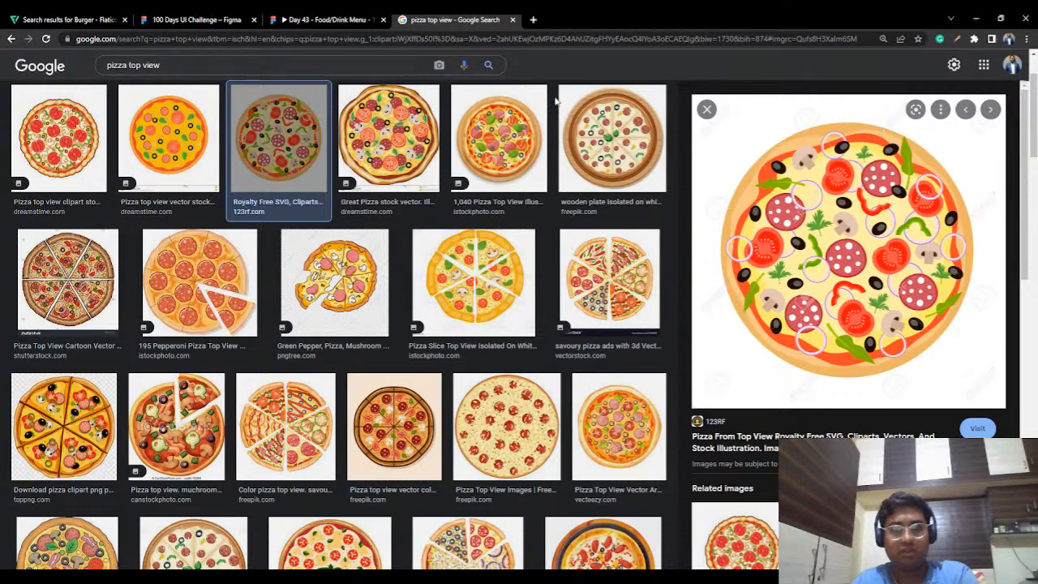
click(520, 158)
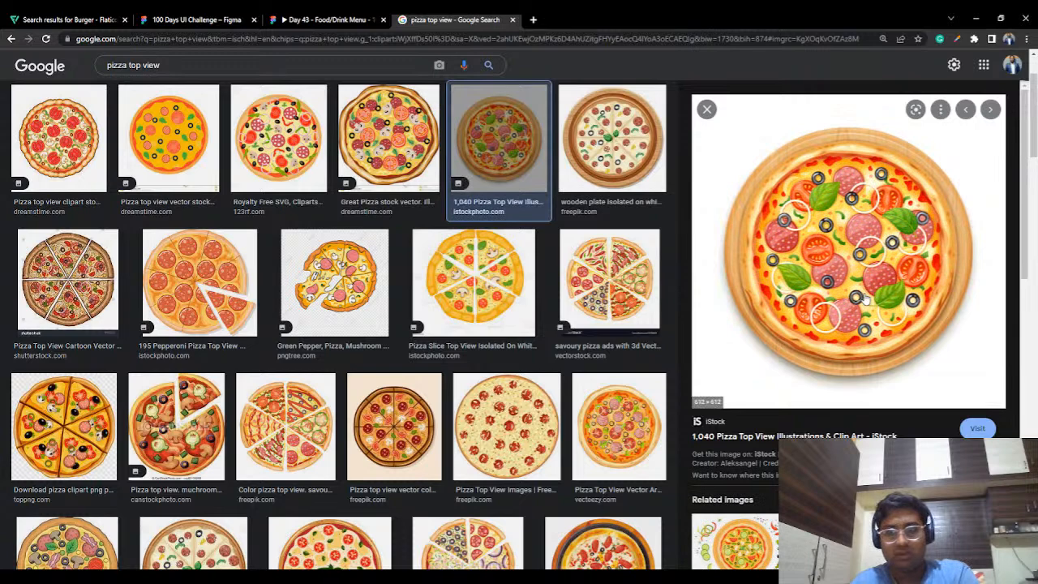
click(11, 38)
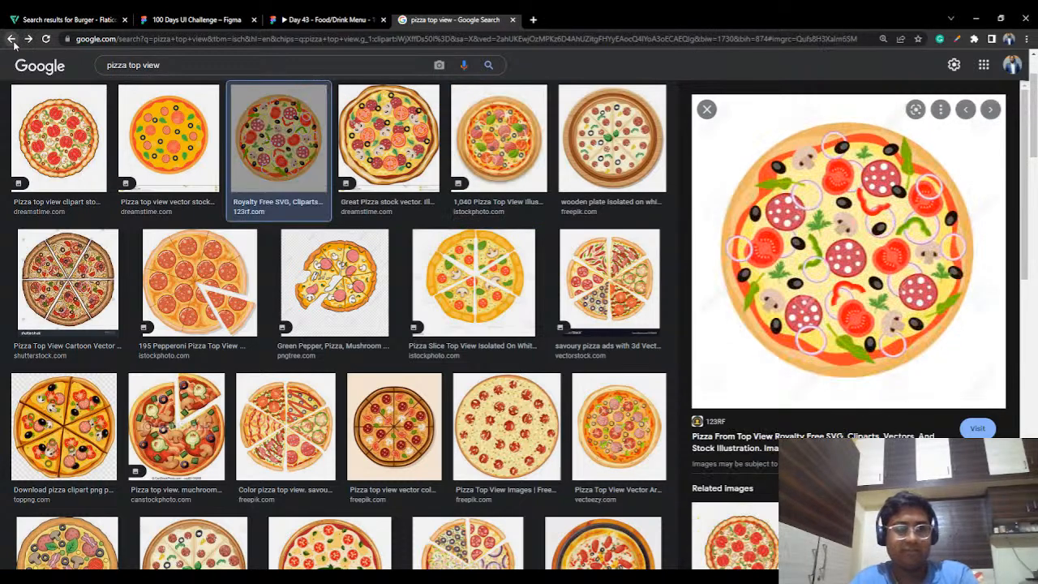
click(12, 38)
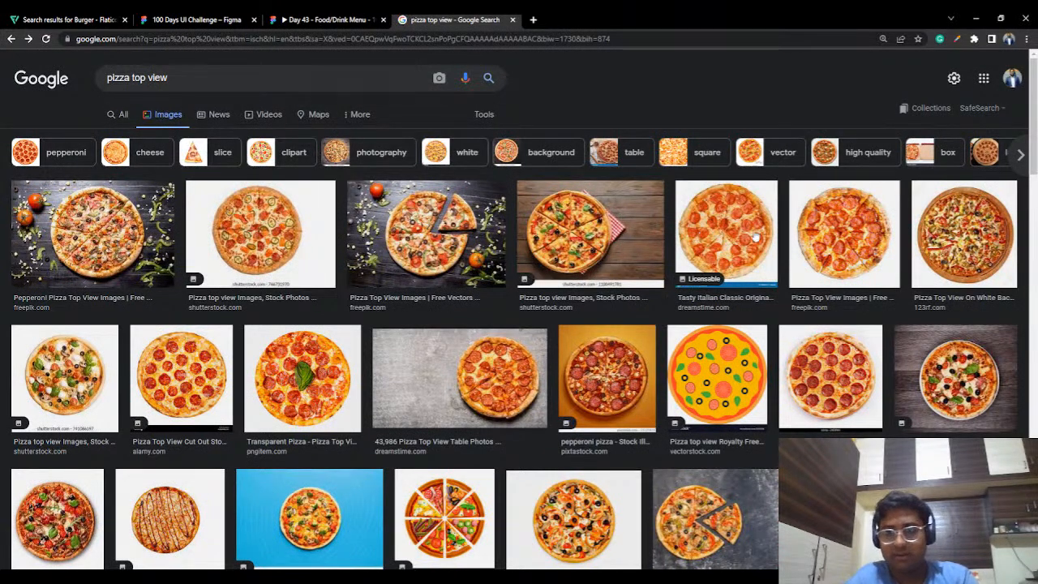
Step: Download Freepik's top-view pepperoni pizza photo on a white background as a JPG and switch back to the Figma design file
click(844, 235)
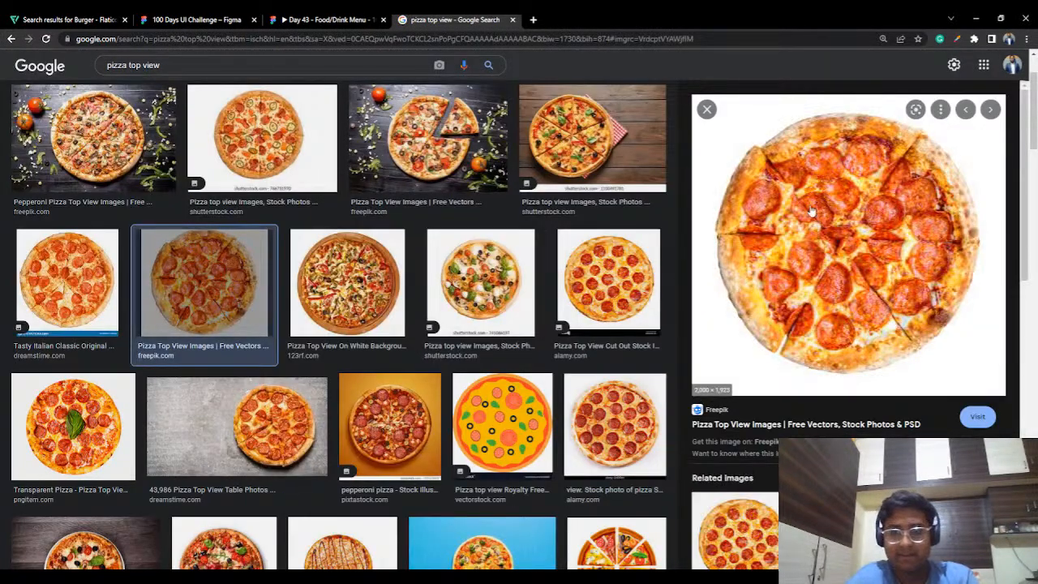
click(841, 322)
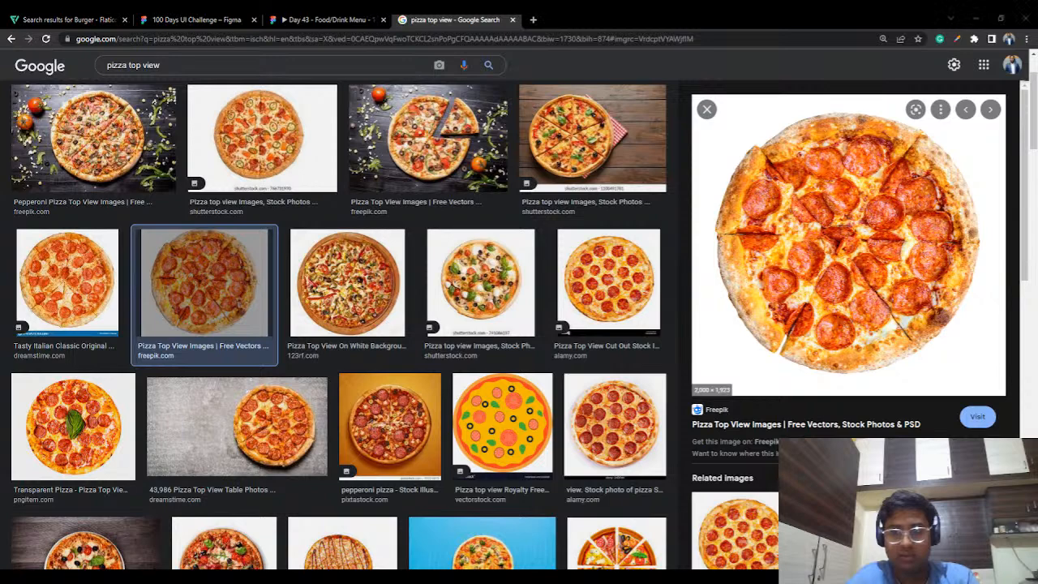
key(Return)
click(235, 17)
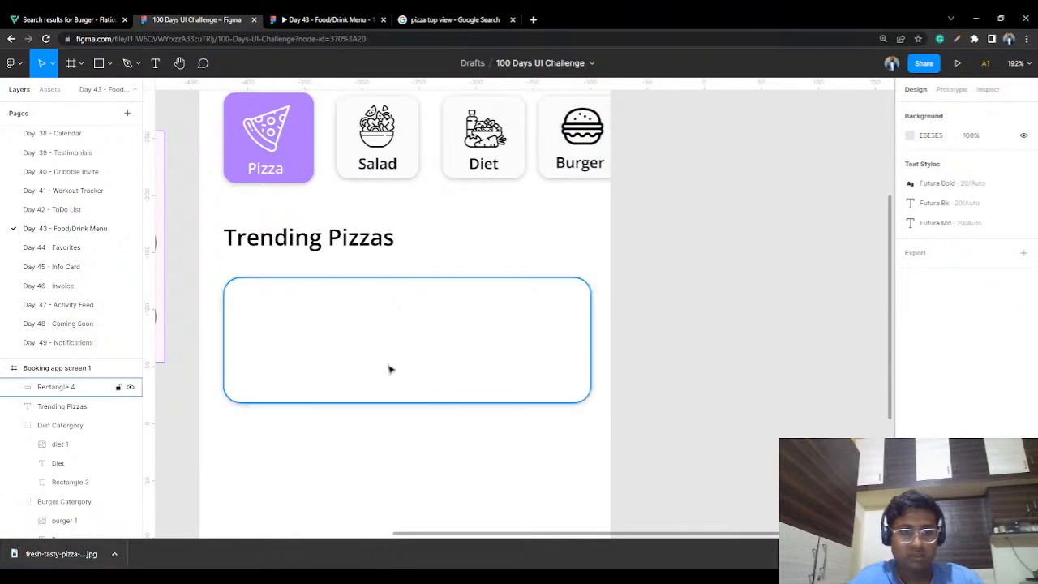
Step: Paste the downloaded pizza photo, move it out of the app screen frame and scale it down to about 547 × 526
key(ctrl+v)
key(shift+1)
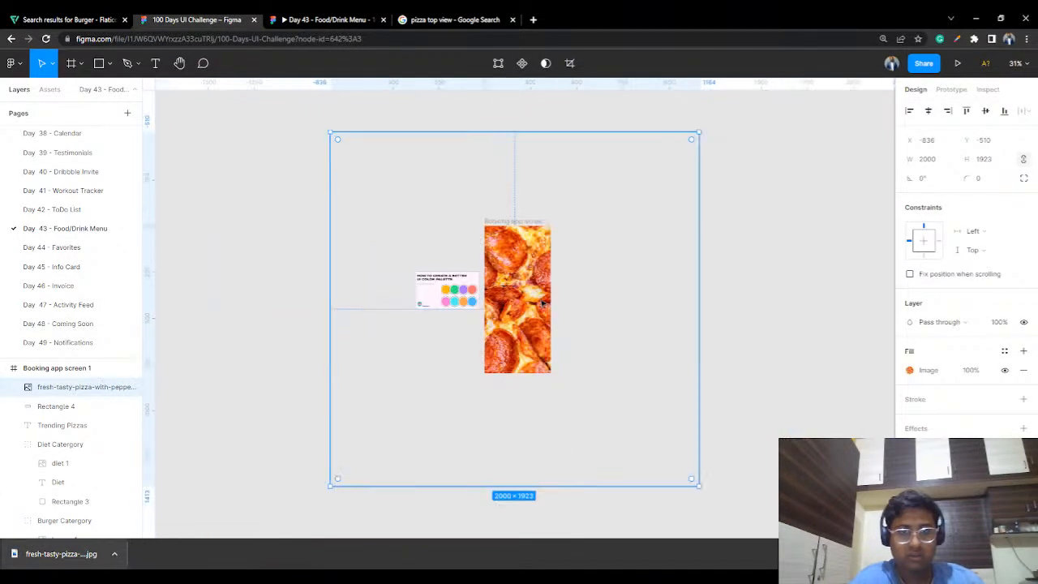
drag(536, 285, 303, 348)
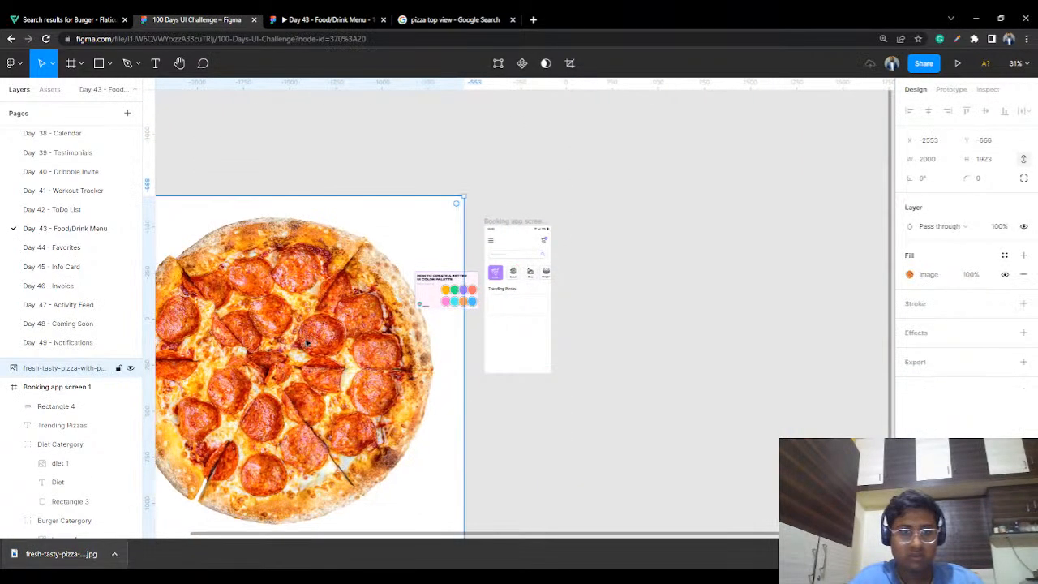
scroll(303, 340, down, 3)
drag(343, 302, 255, 367)
scroll(262, 343, up, 3)
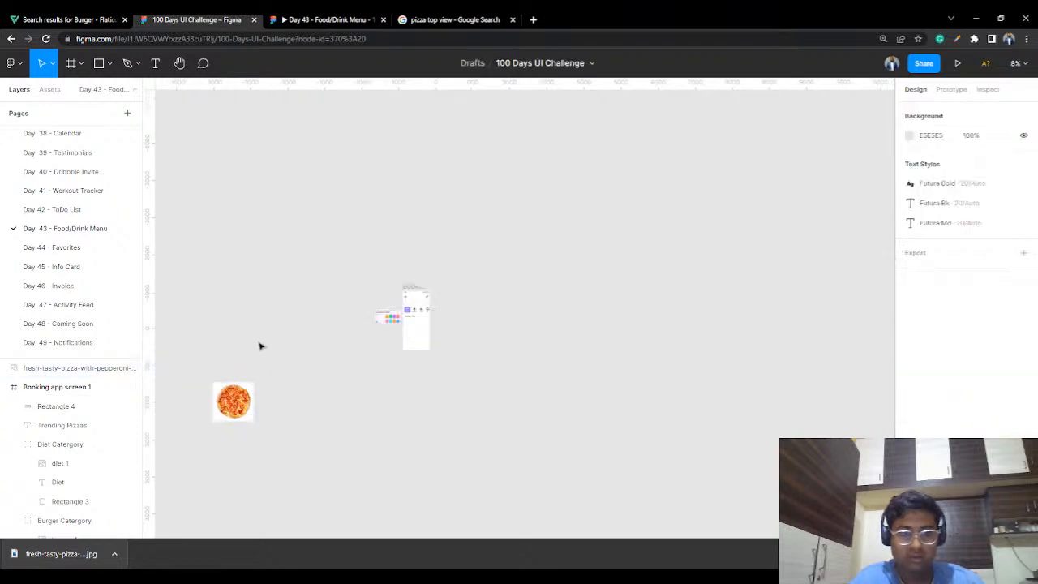
scroll(283, 412, up, 5)
scroll(487, 300, right, 2)
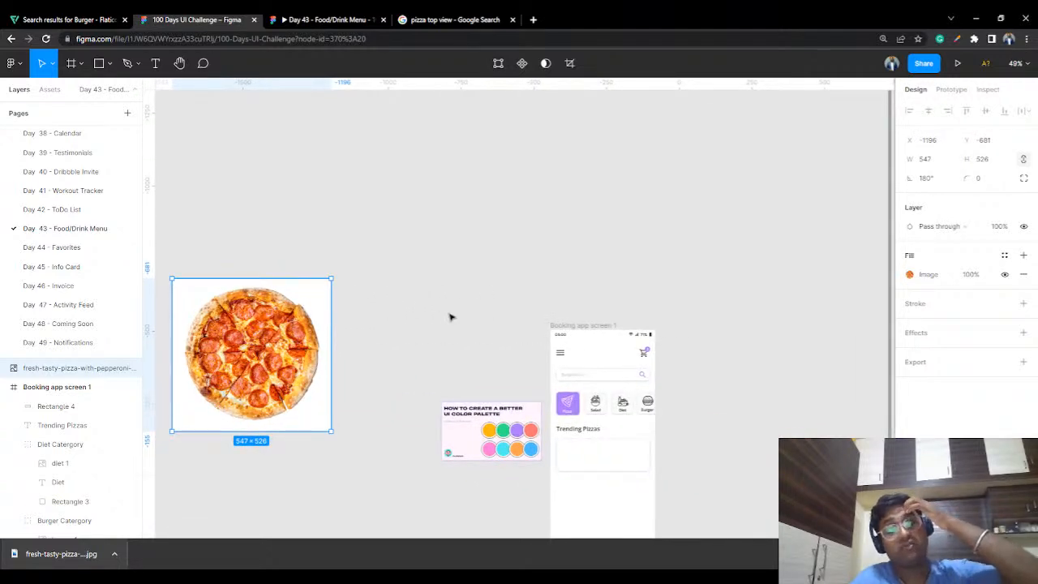
click(1026, 554)
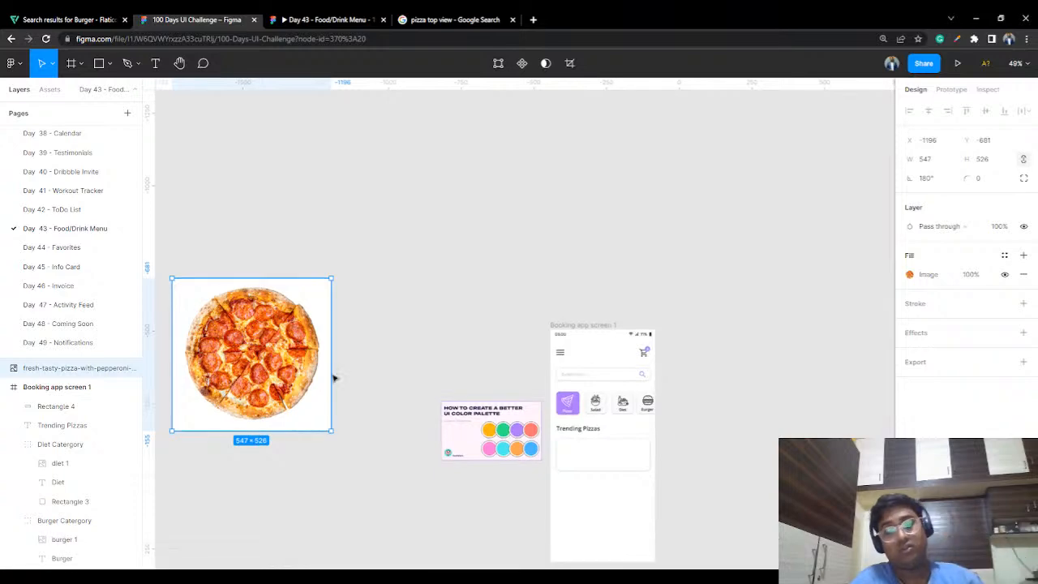
Step: Move the pizza photo closer to the design and place it inside the app screen frame
scroll(289, 323, up, 3)
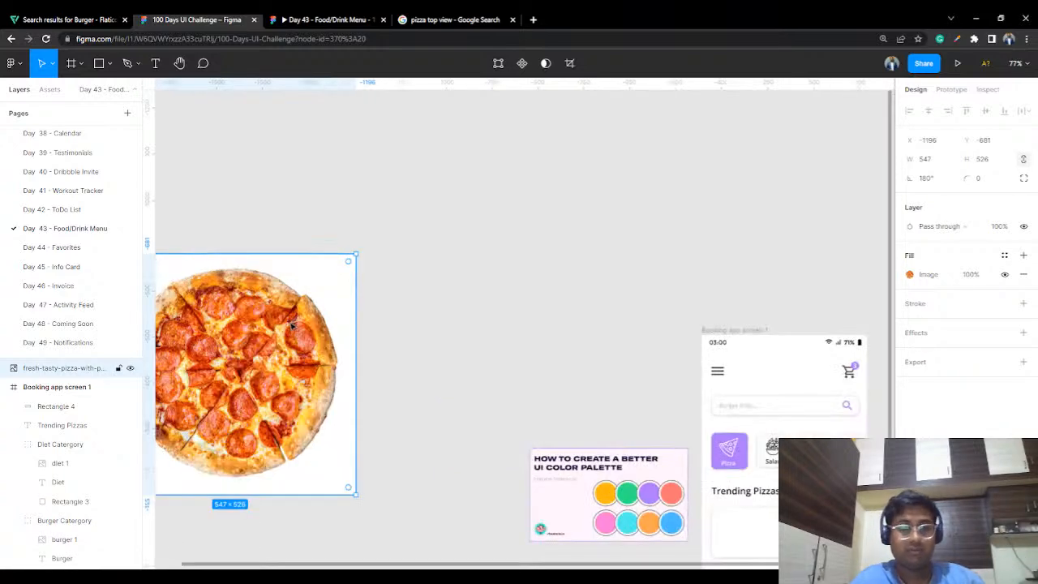
drag(292, 324, 529, 304)
scroll(545, 297, up, 3)
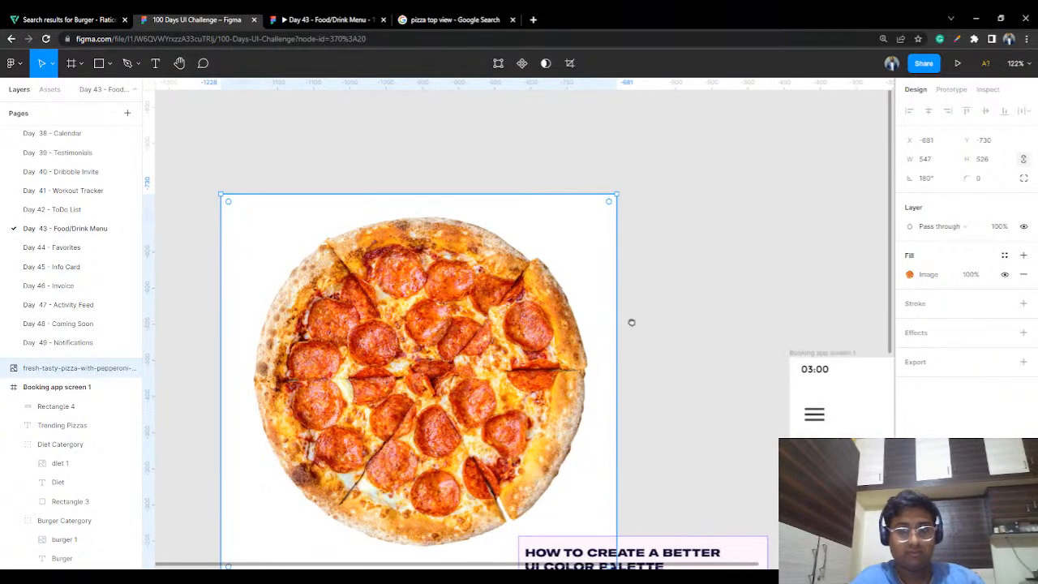
drag(631, 322, 424, 181)
drag(297, 194, 725, 489)
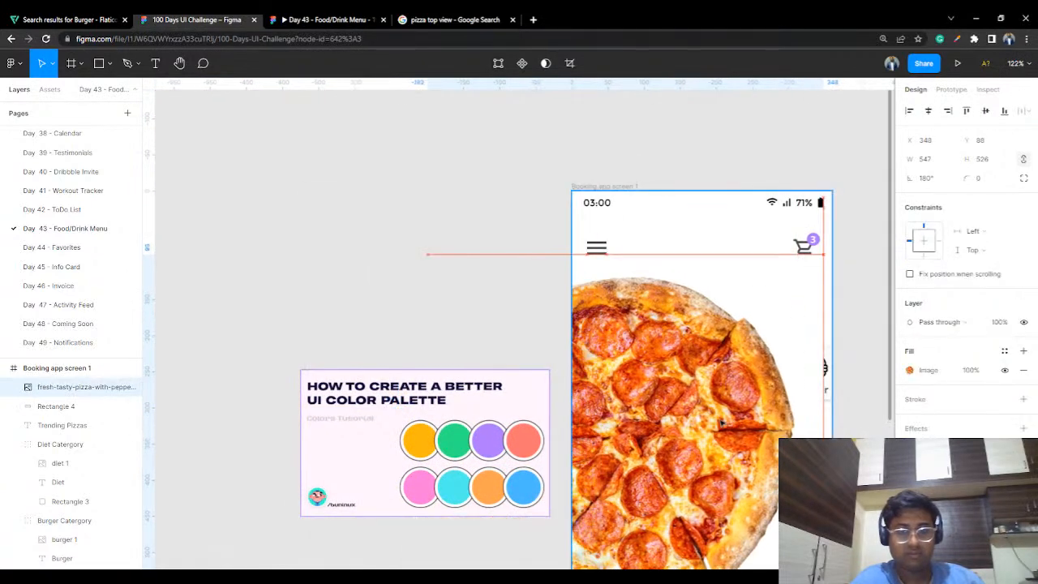
Step: Scale the pizza photo down to about 94 × 90 and position it inside the Trending Pizzas card with a small margin
drag(818, 265, 767, 380)
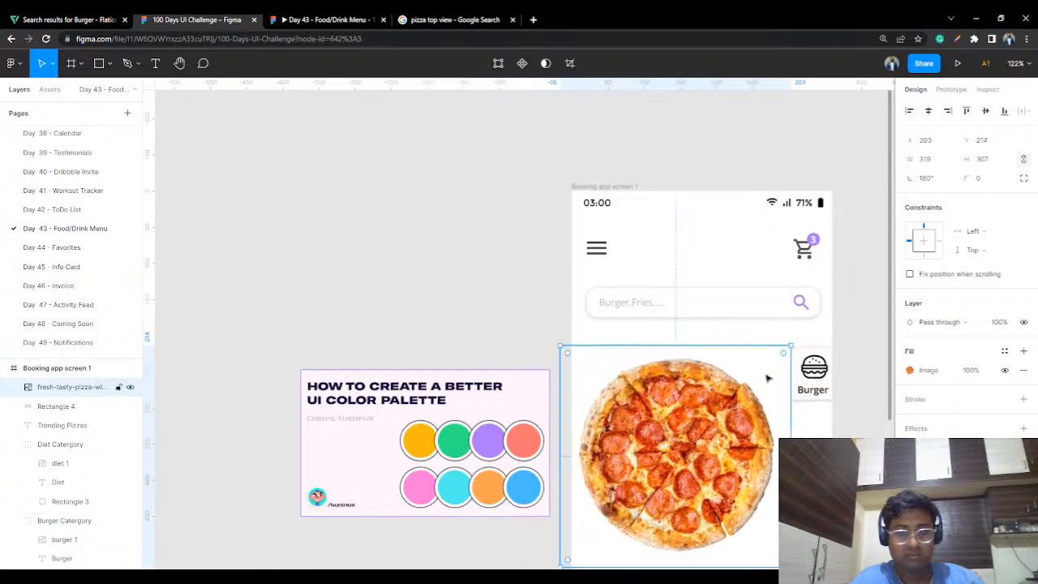
drag(787, 346, 645, 485)
scroll(645, 485, down, 3)
scroll(645, 485, up, 7)
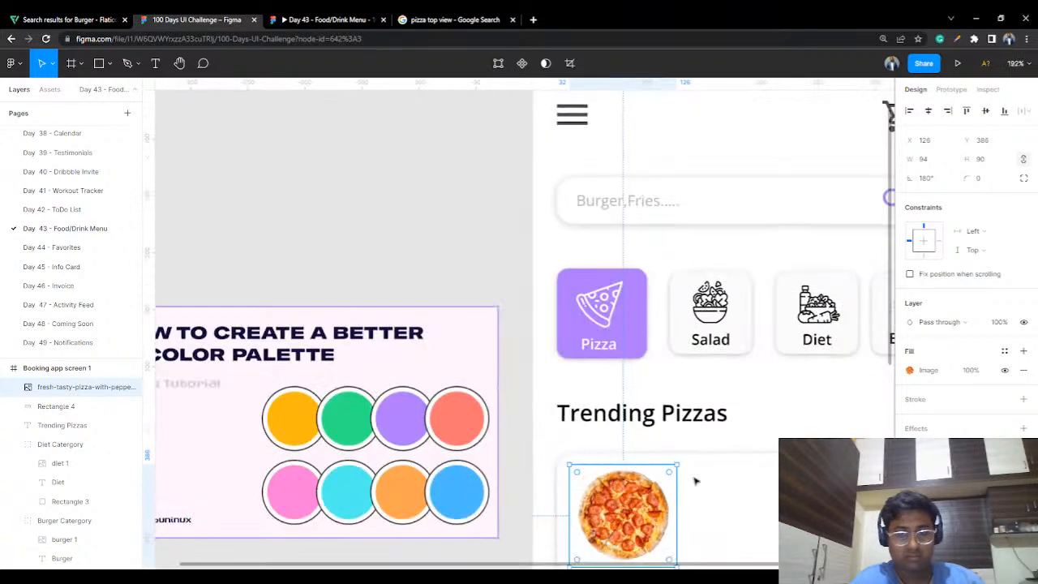
drag(694, 419, 511, 364)
click(781, 234)
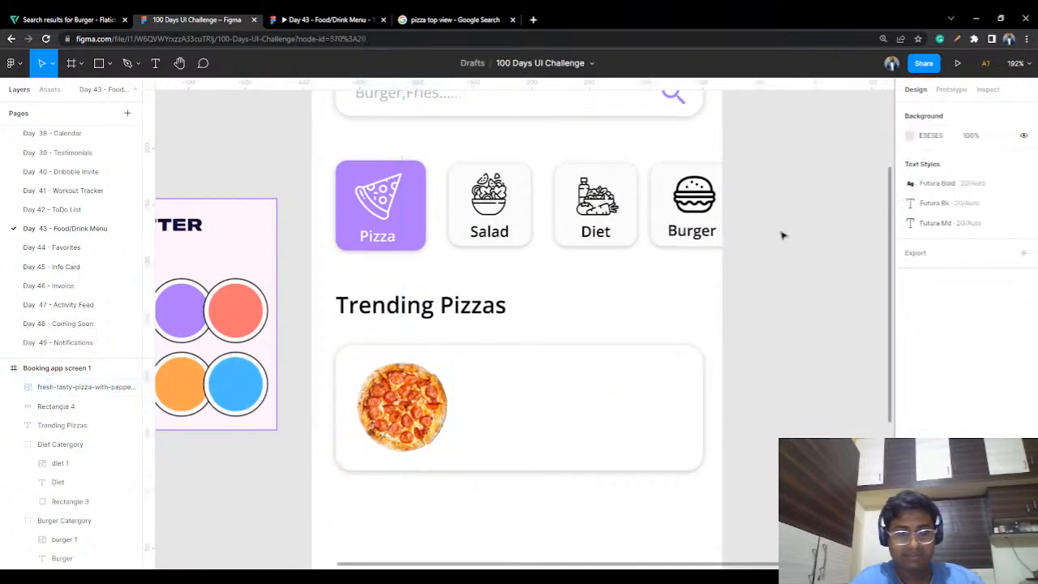
drag(421, 405, 424, 405)
click(756, 275)
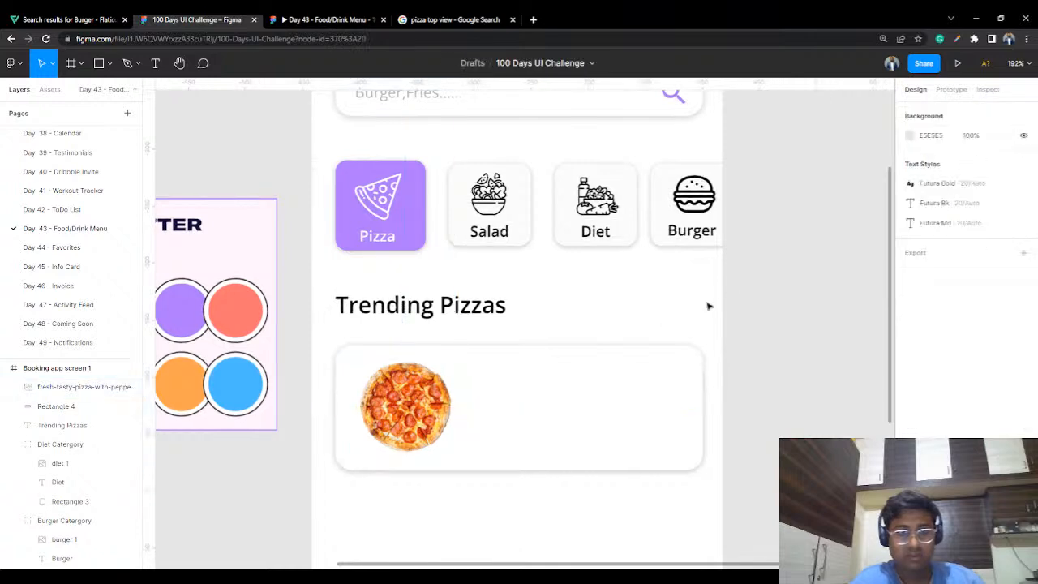
Step: Add the text "Tomato and Cheese" beside the pizza photo in the Trending Pizzas card
click(155, 63)
click(480, 370)
text(Tomato)
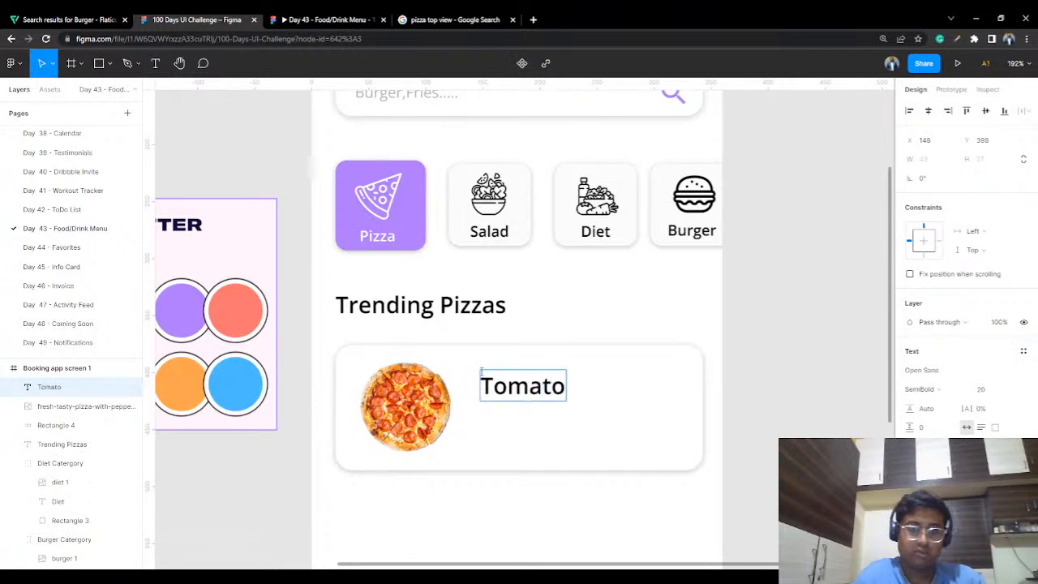
text( and Cheese)
key(Escape)
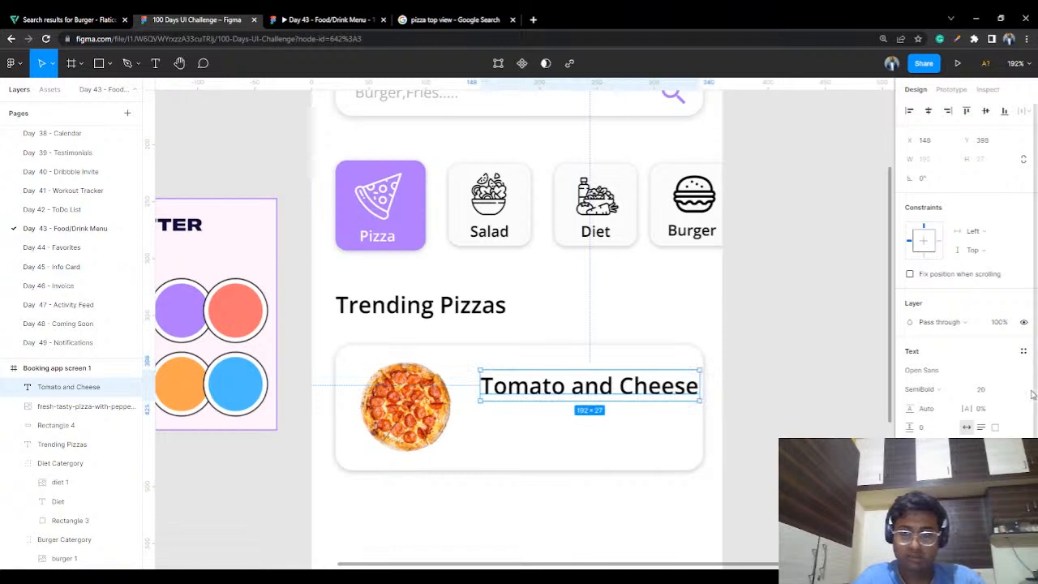
Step: Set the "Tomato and Cheese" title to size 14 and Bold weight, and move it slightly up in the card
click(1014, 390)
click(996, 344)
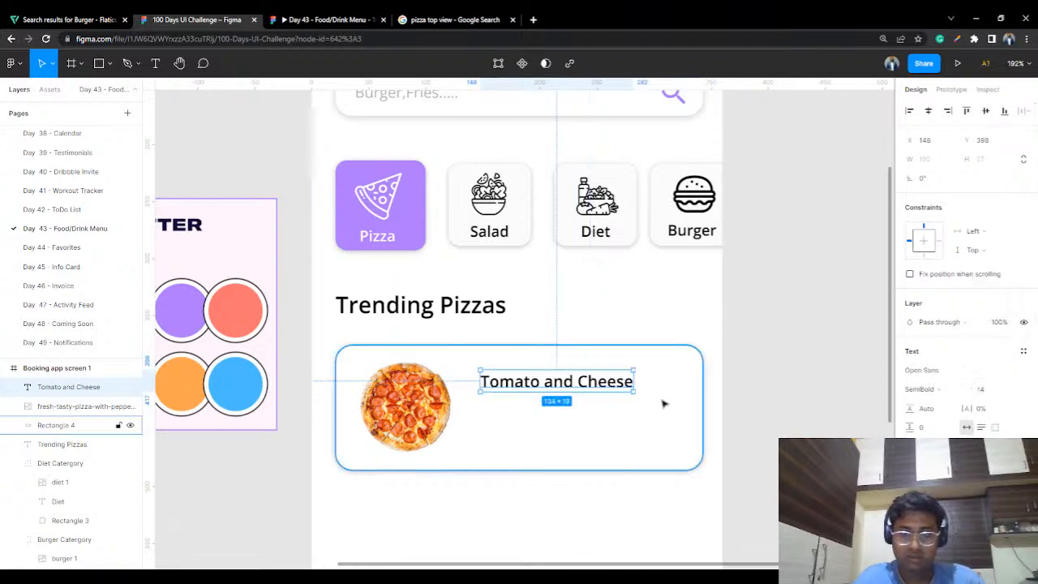
drag(590, 383, 586, 380)
click(922, 389)
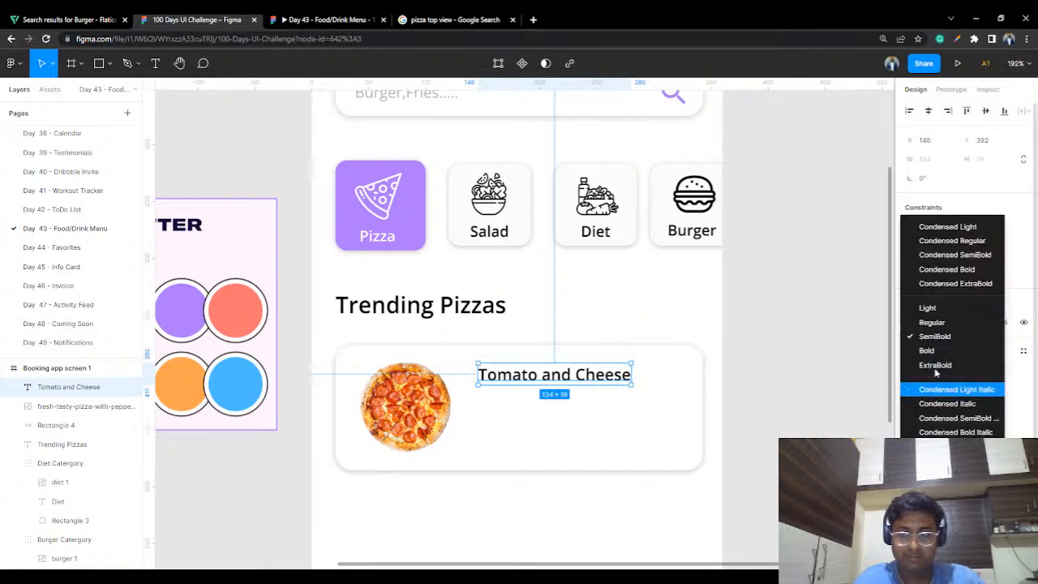
click(920, 350)
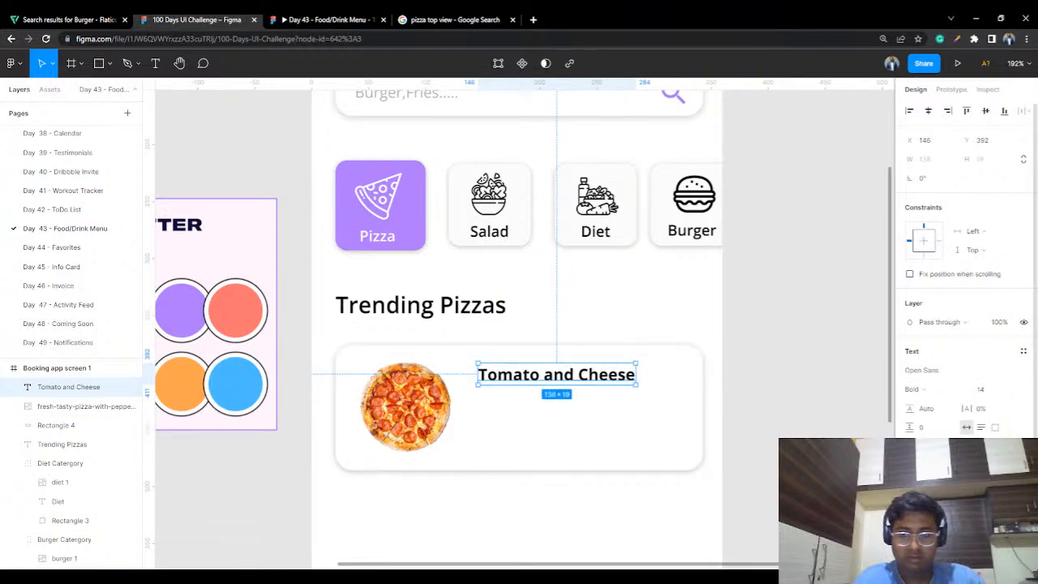
Step: Recolour the "Tomato and Cheese" title with the purple sampled from the Pizza category tile
click(914, 495)
click(768, 438)
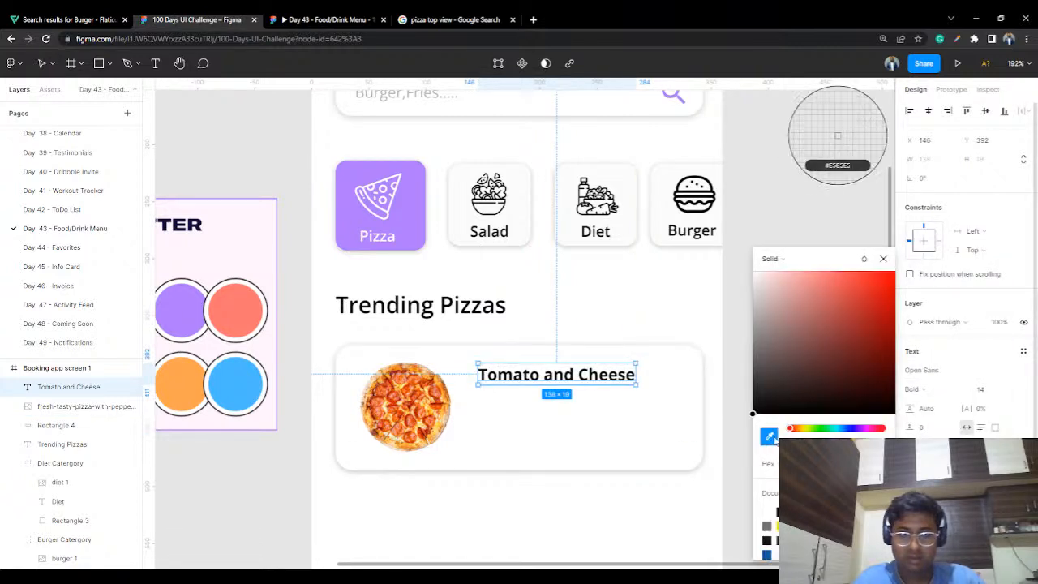
click(407, 223)
click(772, 206)
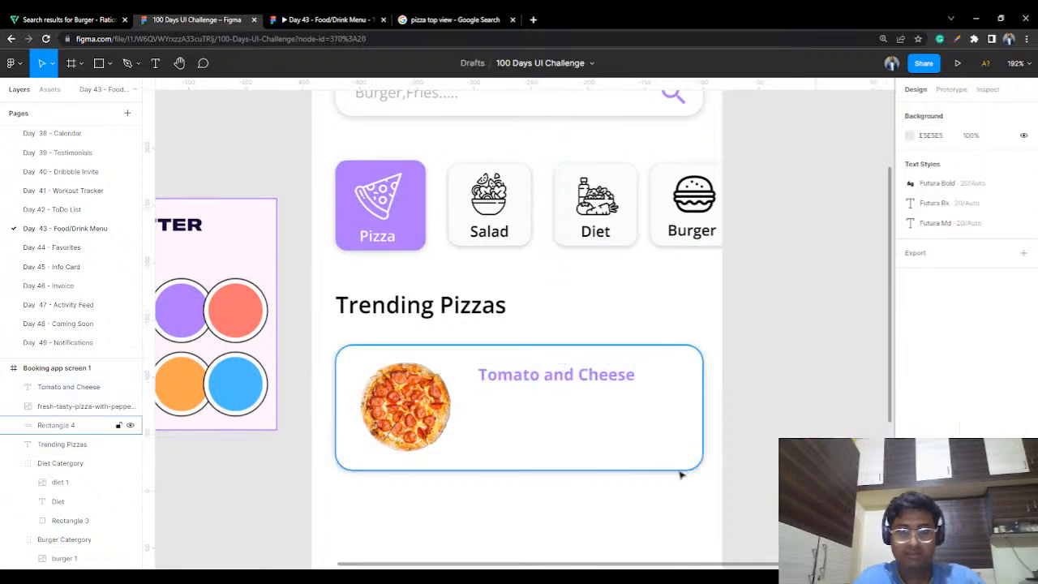
Step: Change the "Tomato and Cheese" title's fill back to black
click(593, 374)
click(913, 494)
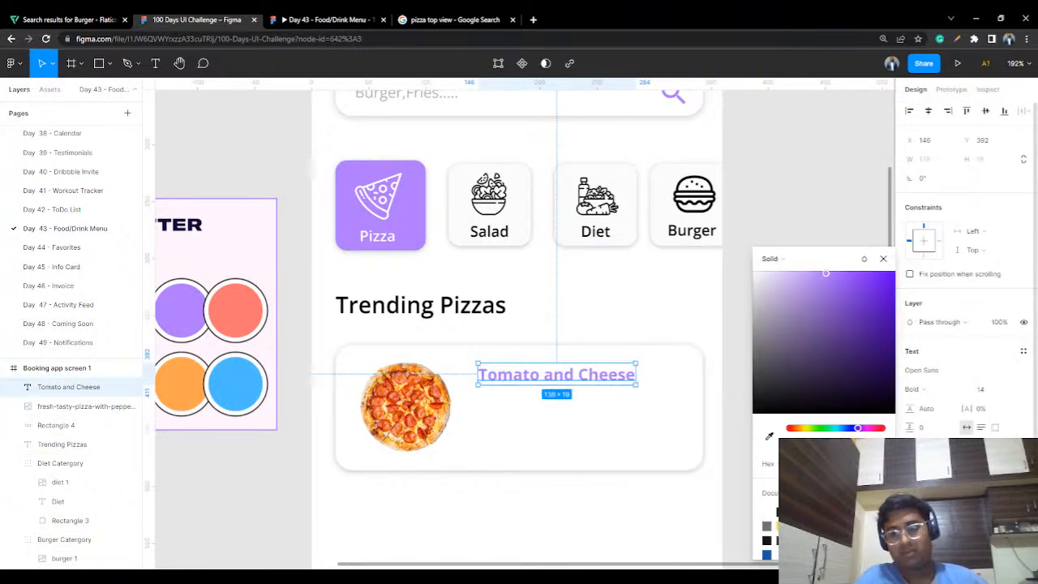
click(826, 412)
click(779, 203)
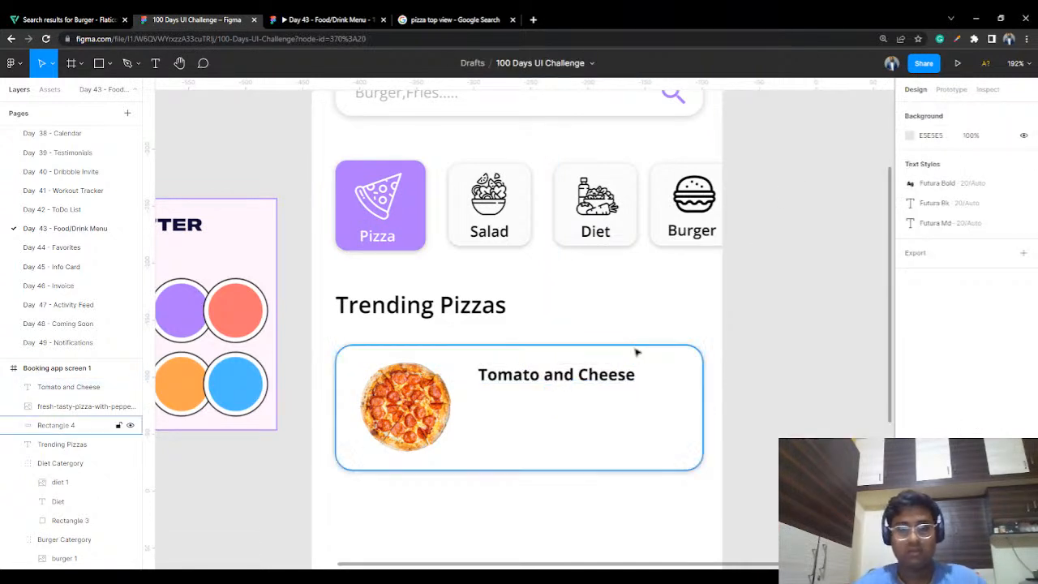
Step: Activate the Star tool for drawing a star under the "Tomato and Cheese" title
scroll(402, 340, up, 5)
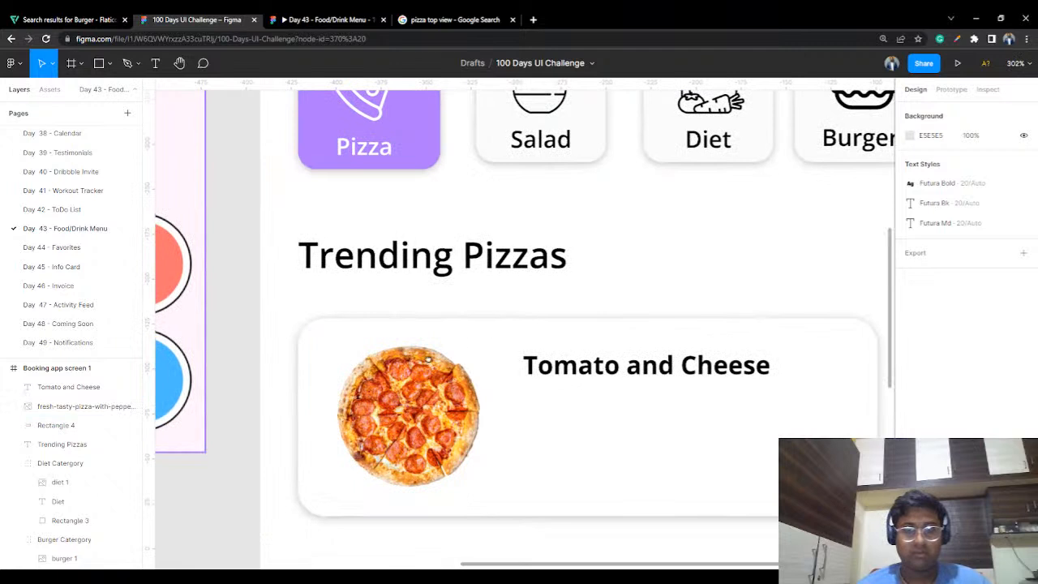
click(109, 64)
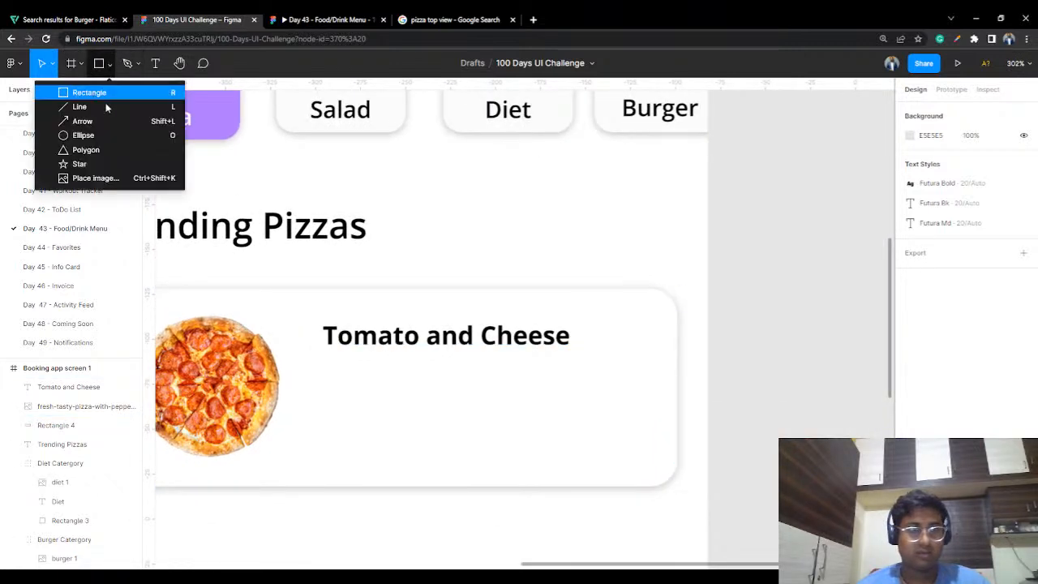
click(89, 163)
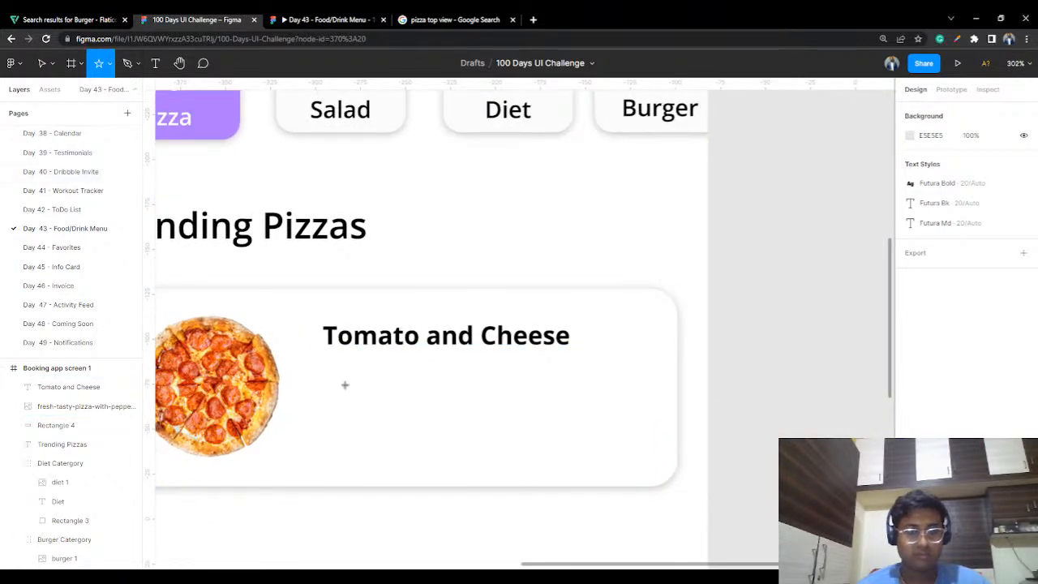
Step: Draw a star about 17 × 17 below the "Tomato and Cheese" title, fill it golden yellow, and nudge it down toward the left
mouse_move(338, 378)
mouse_down()
mouse_move(349, 404)
mouse_move(341, 382)
mouse_up()
click(910, 389)
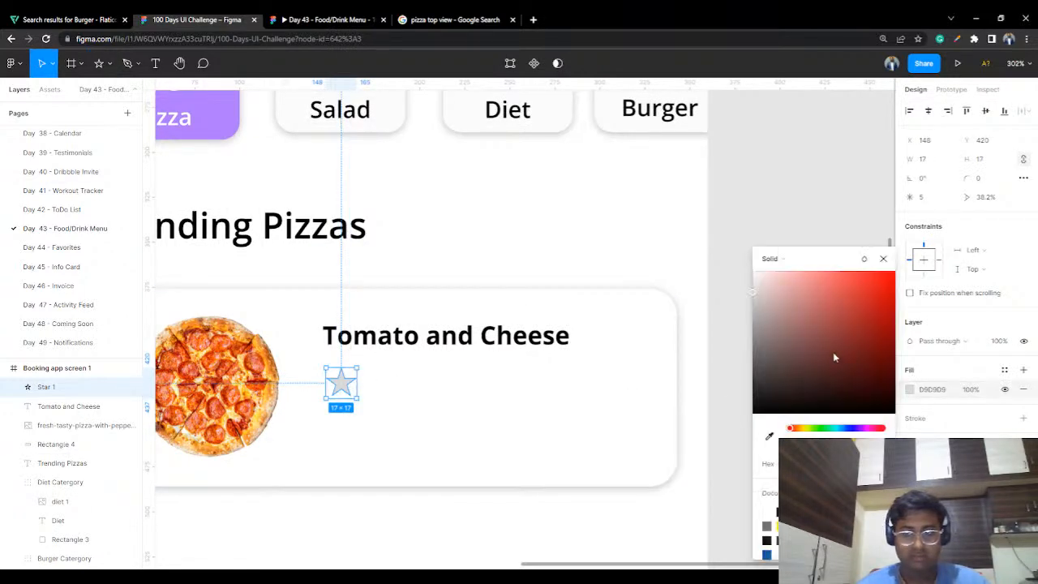
click(782, 527)
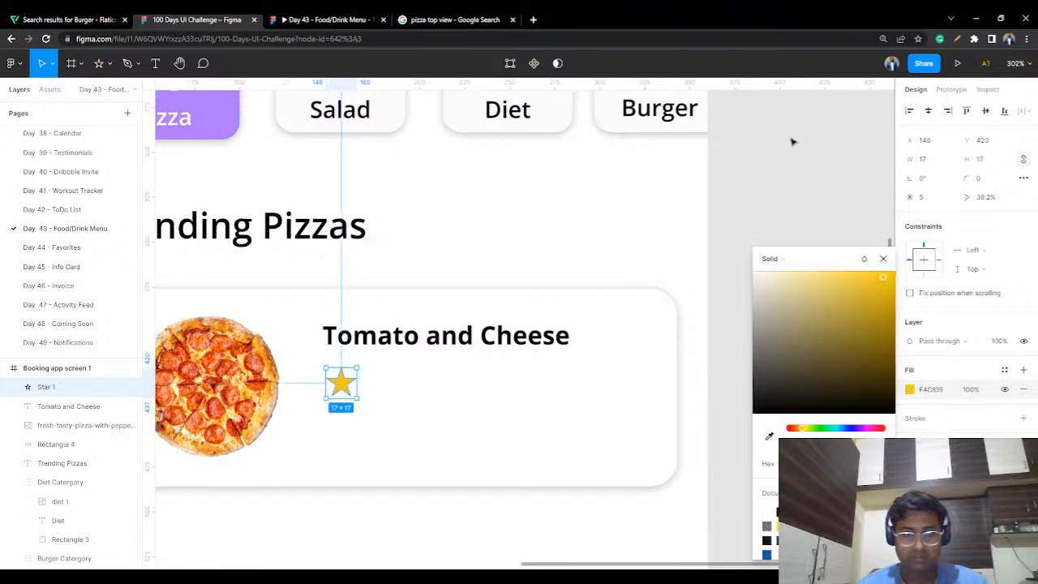
click(792, 130)
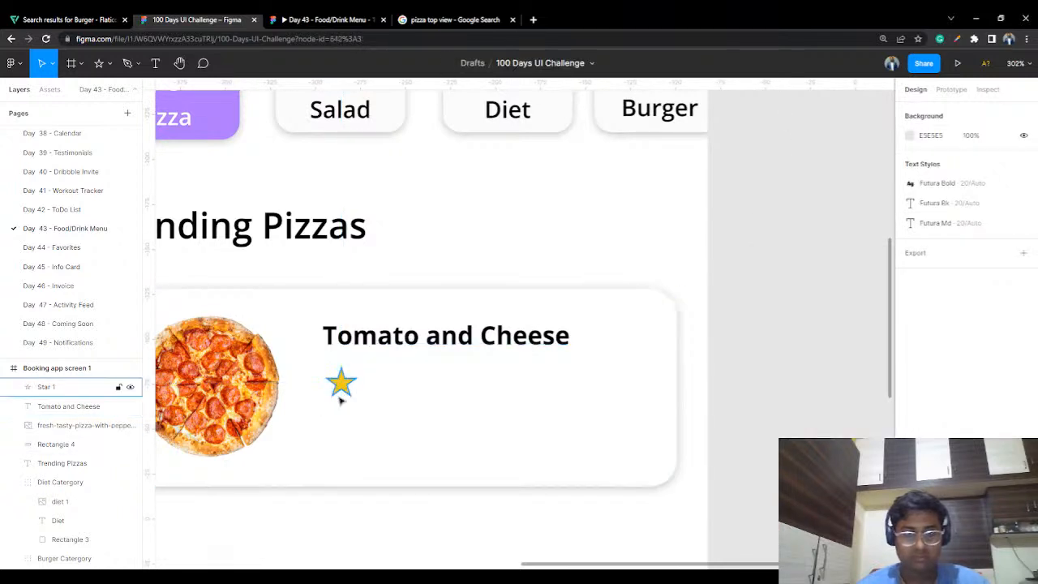
drag(340, 394, 338, 398)
click(732, 278)
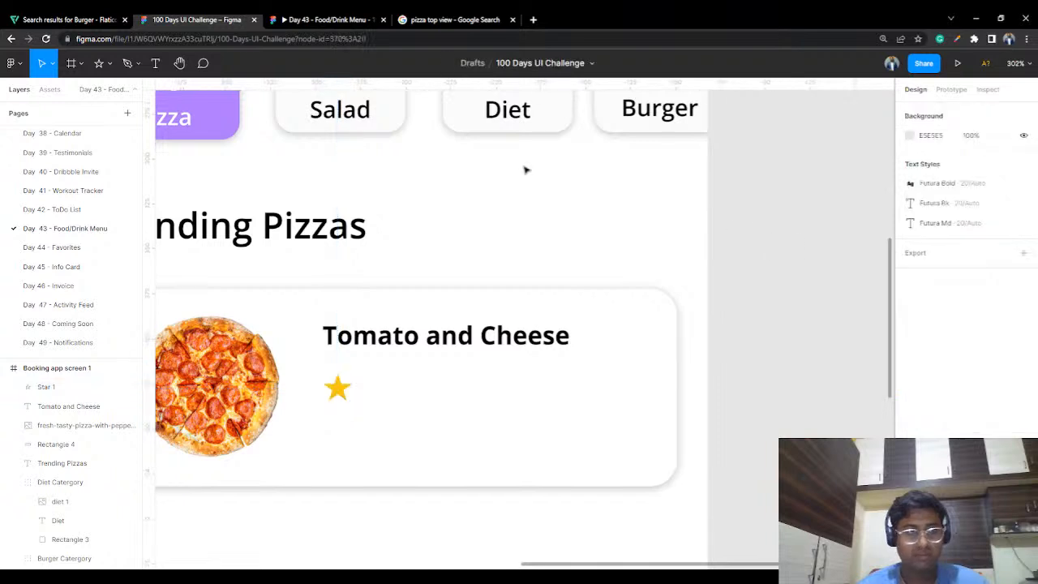
Step: Add the rating text "4.5" at font size 11 and align it beside the yellow star
click(156, 64)
click(364, 388)
text(4.5)
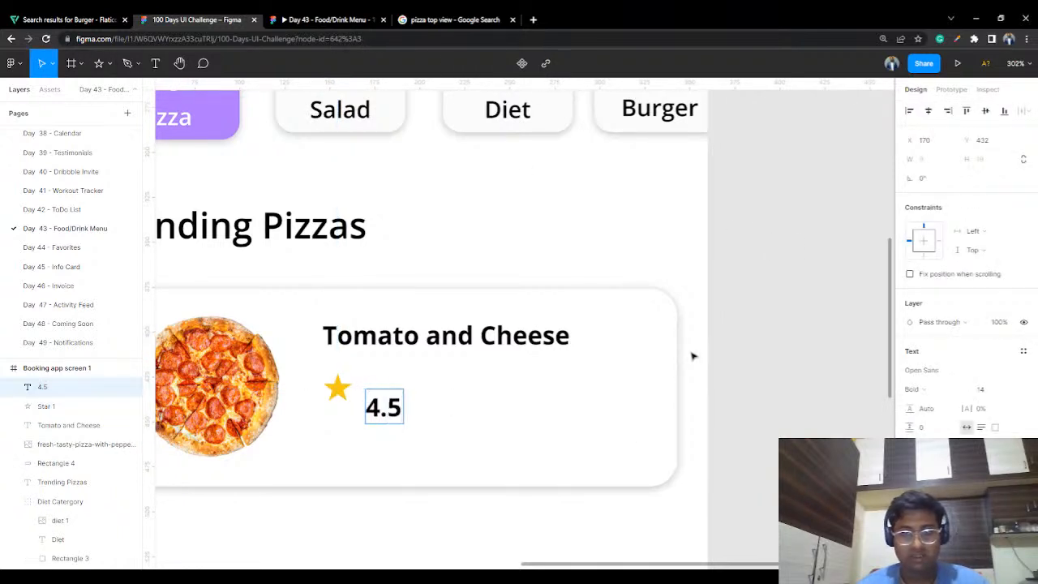
key(Escape)
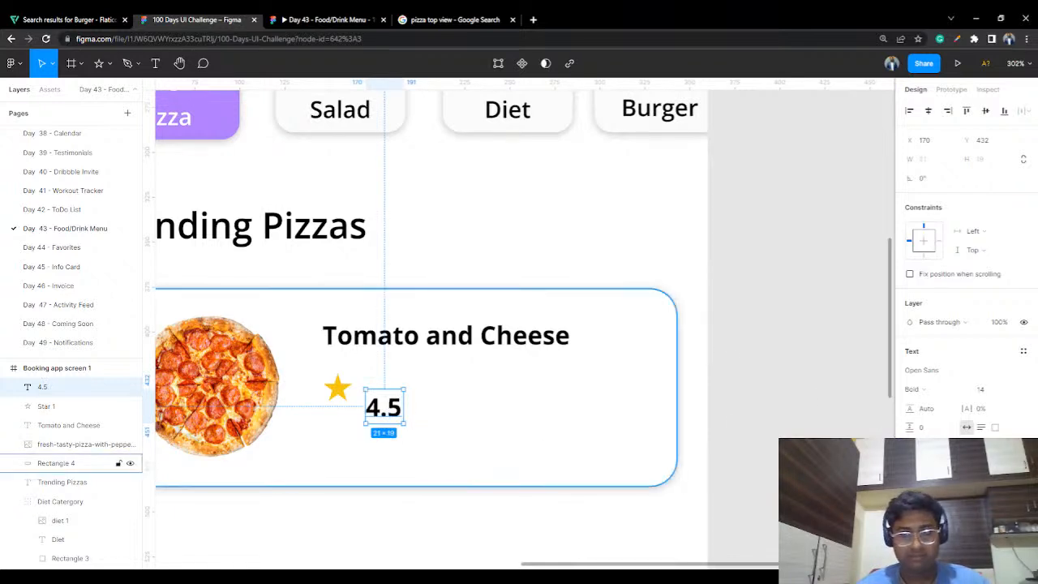
click(1019, 390)
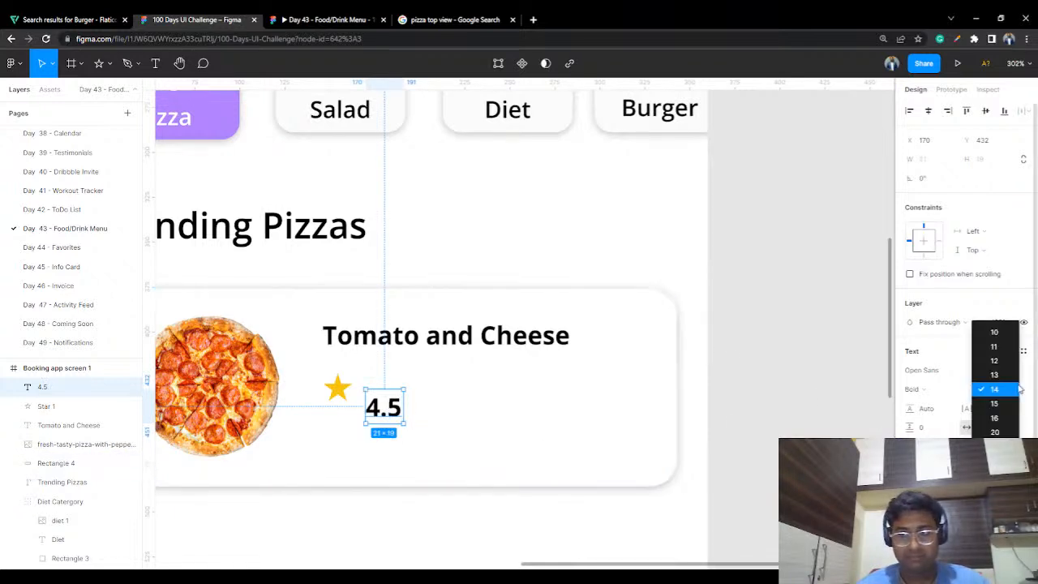
click(994, 346)
drag(396, 405, 390, 395)
click(762, 406)
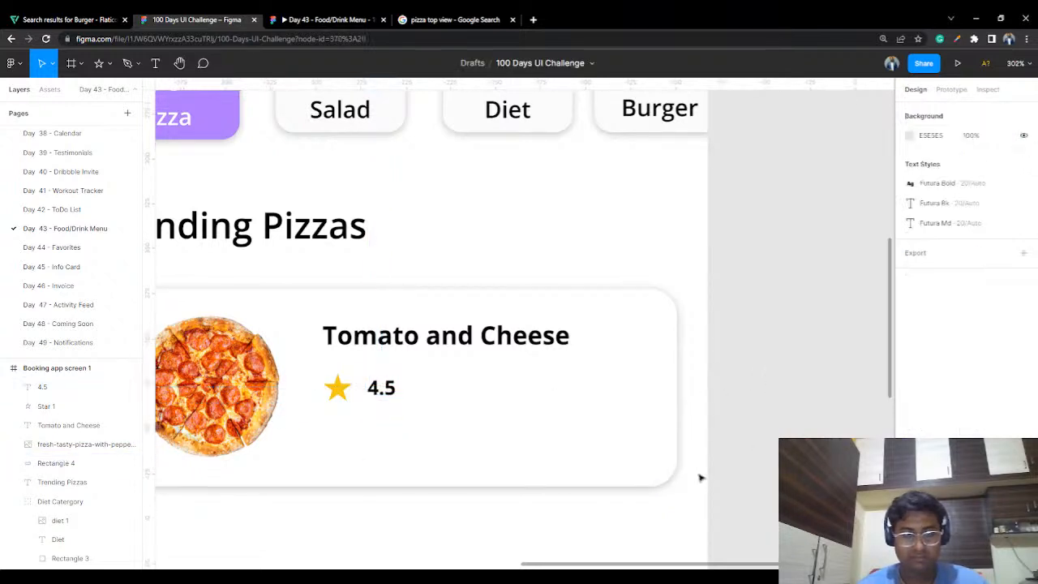
Step: Draw a rectangle about 80 × 24 in the lower-right area of the pizza card
scroll(540, 445, down, 3)
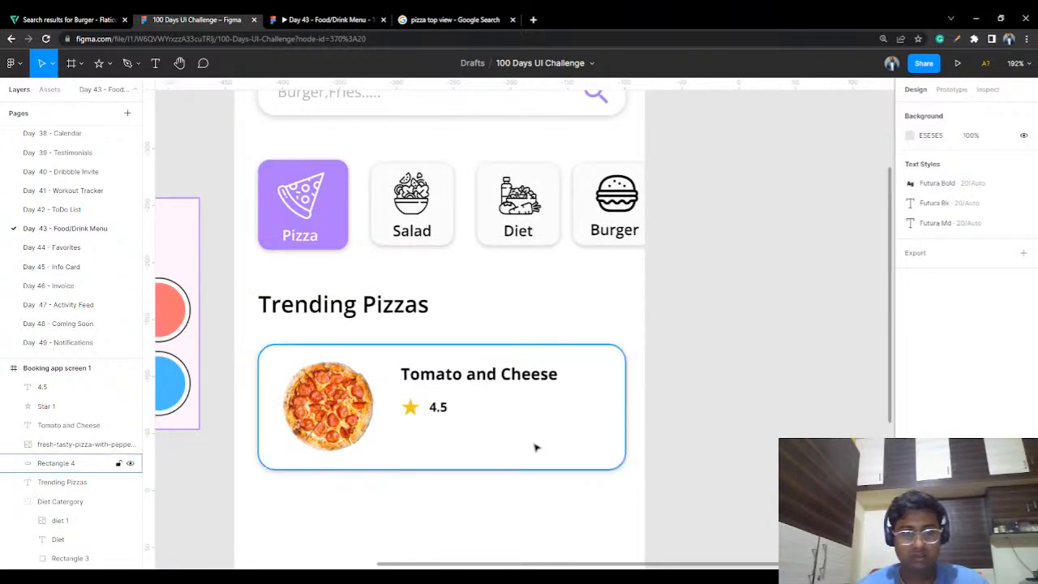
scroll(535, 447, up, 3)
drag(546, 447, 522, 352)
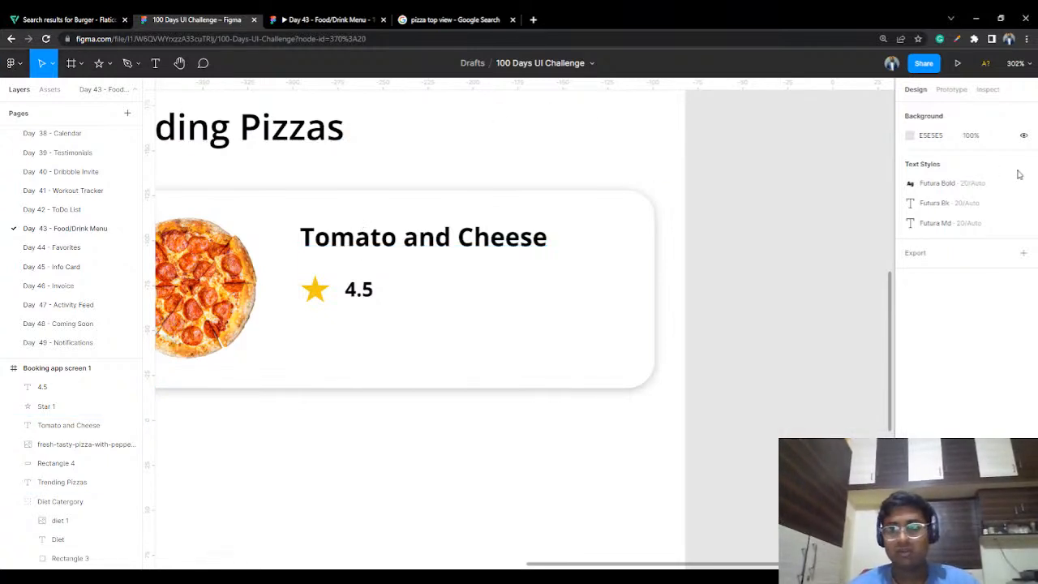
click(82, 70)
click(110, 64)
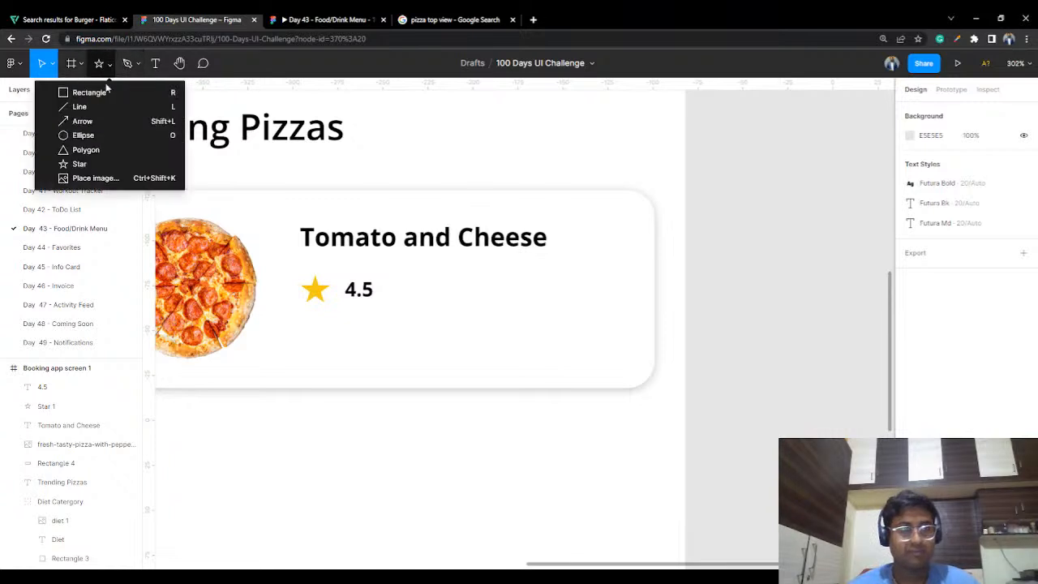
click(109, 66)
click(109, 67)
click(90, 92)
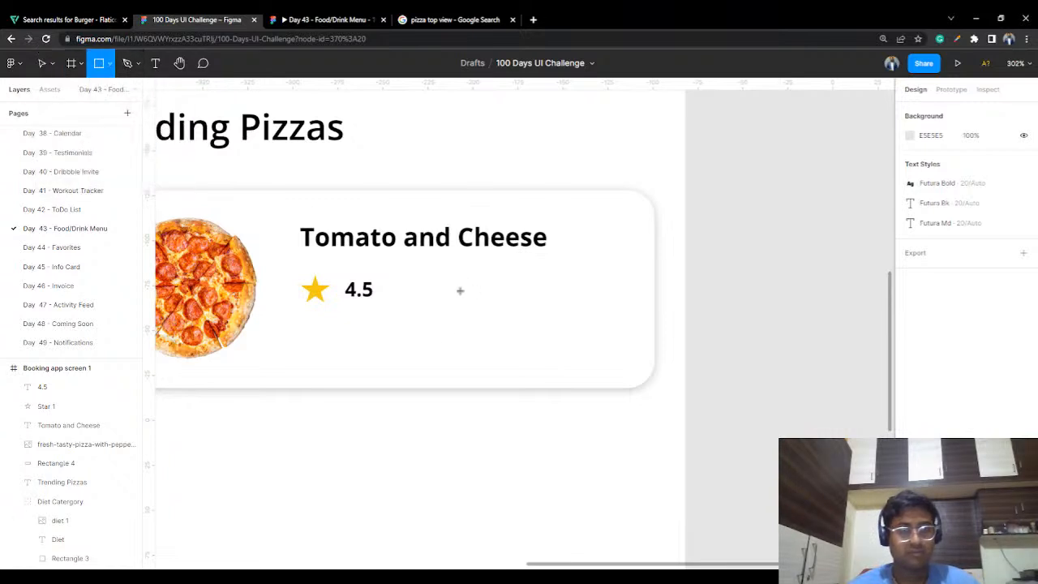
mouse_move(459, 336)
mouse_down()
mouse_move(477, 352)
mouse_move(616, 366)
mouse_move(604, 379)
mouse_move(578, 364)
mouse_move(590, 361)
mouse_up()
click(799, 297)
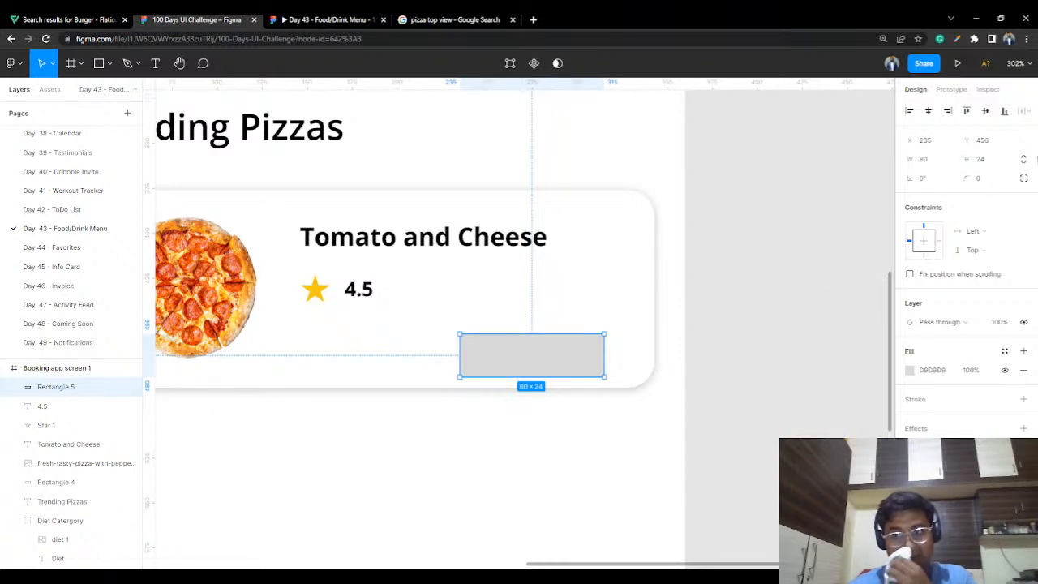
Step: Round the new rectangle's corners with a radius of 20
click(994, 179)
text(20)
key(Return)
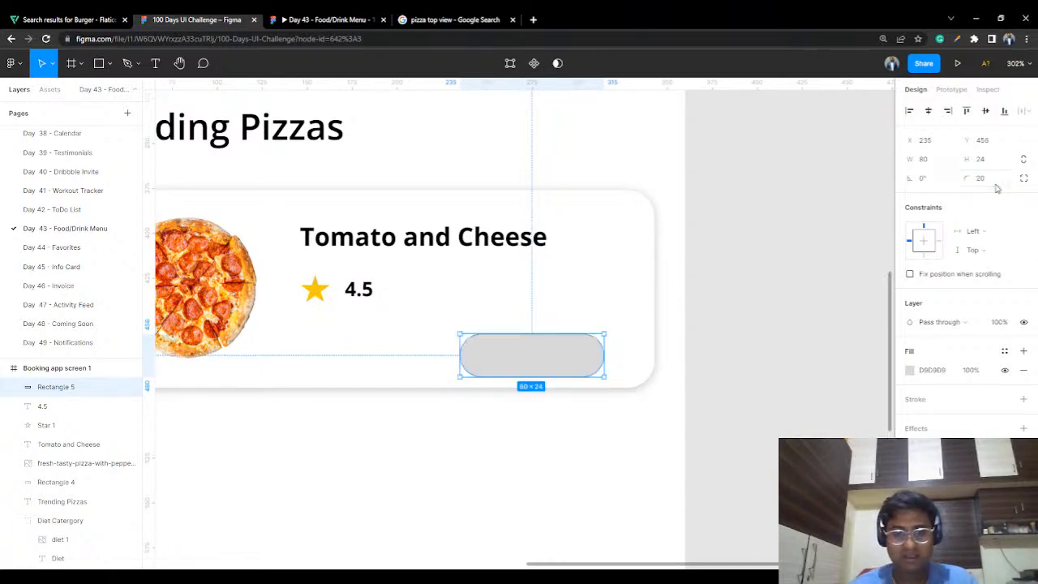
click(706, 308)
Step: Fill the rounded rectangle with the purple sampled from the Pizza tile and shift it right to about X 244
click(558, 359)
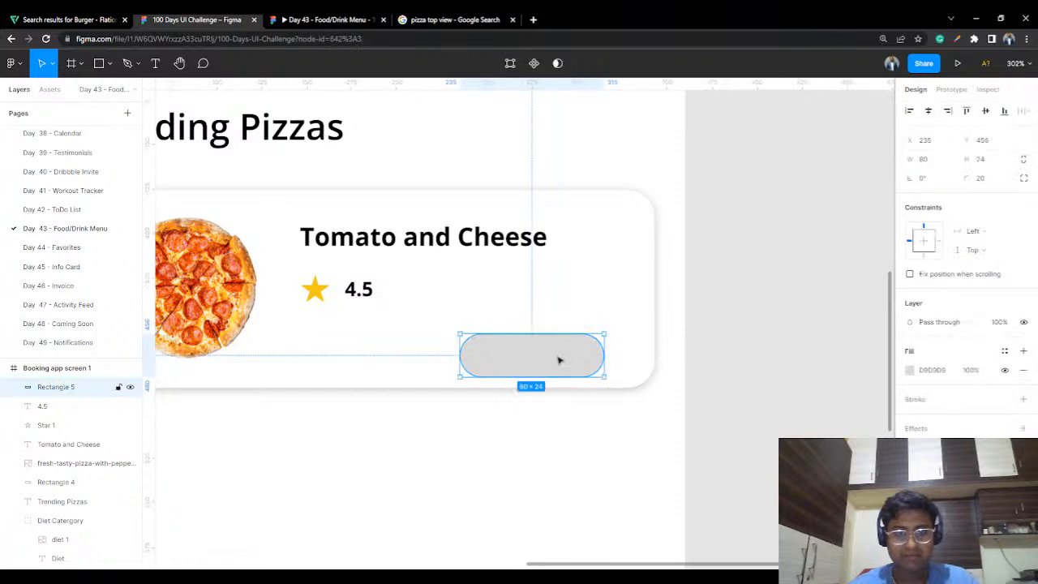
scroll(567, 341, down, 5)
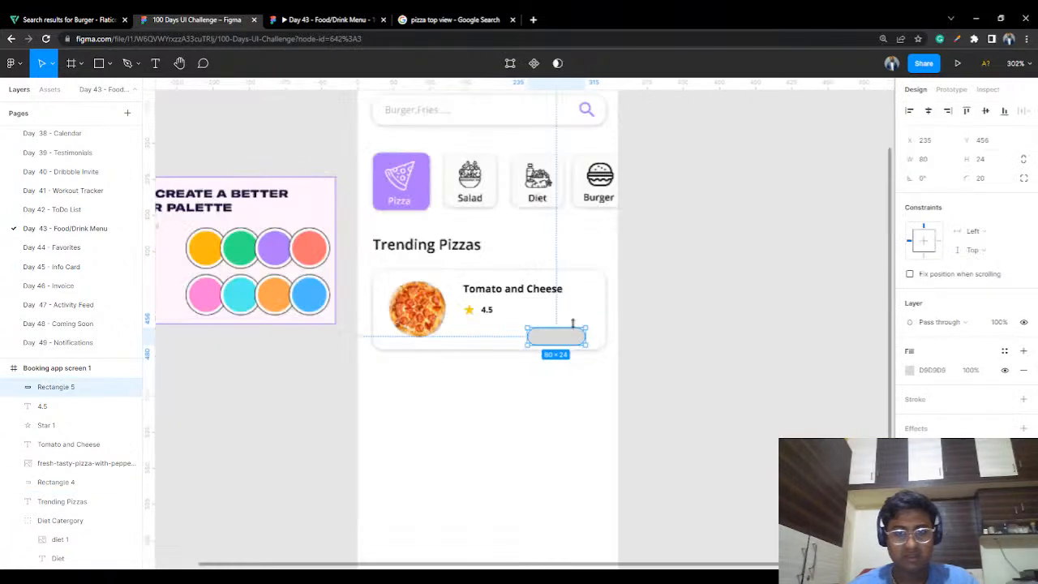
click(910, 370)
click(770, 436)
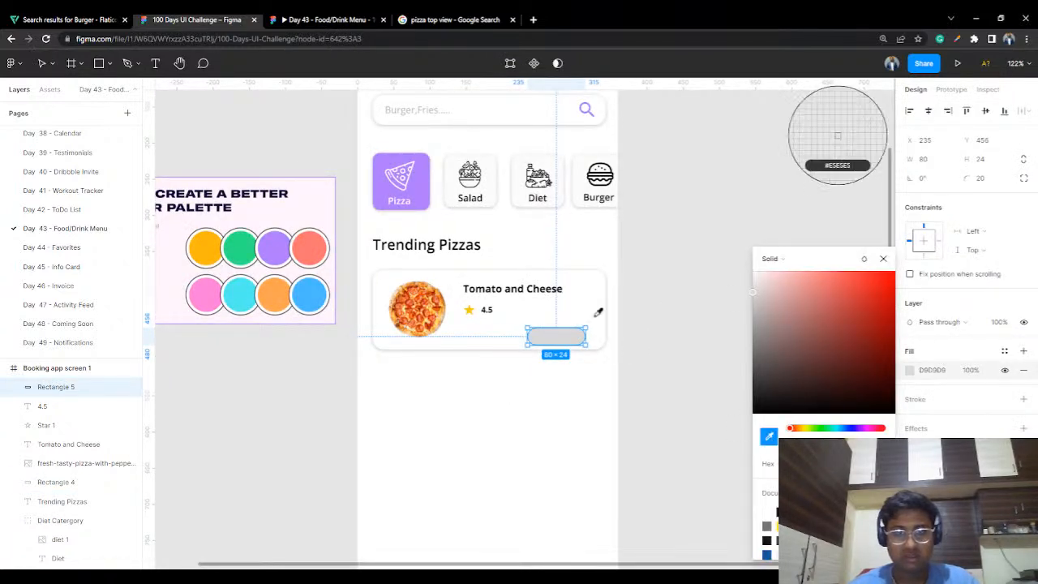
click(406, 173)
click(730, 152)
scroll(621, 354, up, 2)
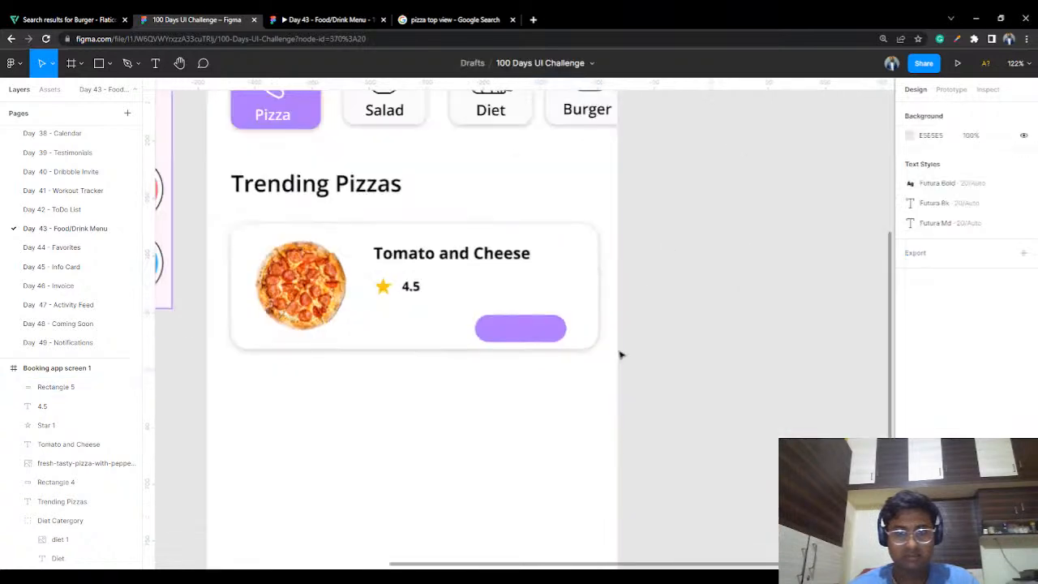
drag(617, 222, 682, 292)
scroll(676, 296, up, 2)
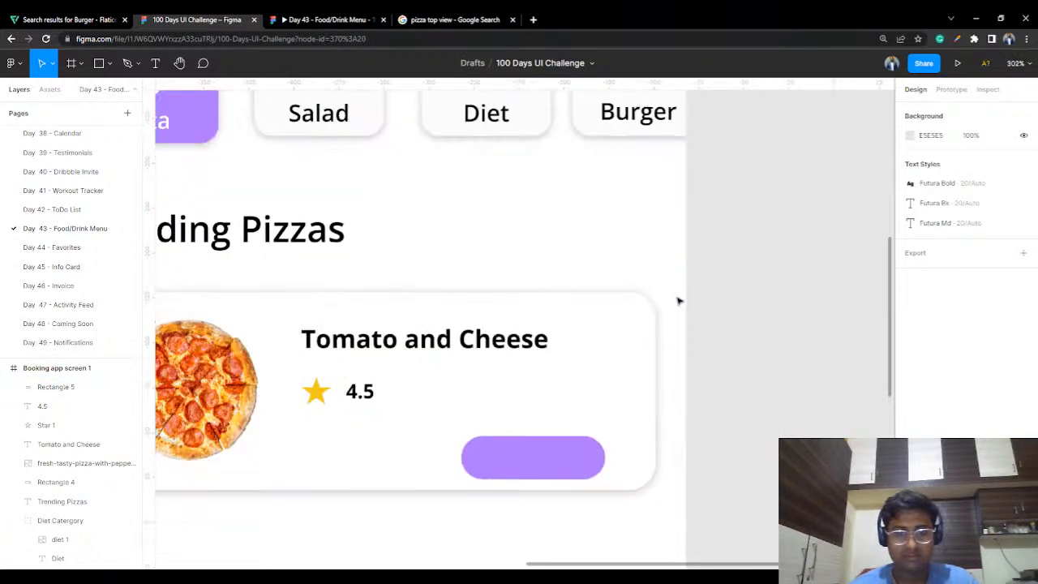
scroll(625, 373, down, 2)
drag(600, 375, 615, 379)
Step: Add a white "Add +" label and center it on the purple button
click(155, 63)
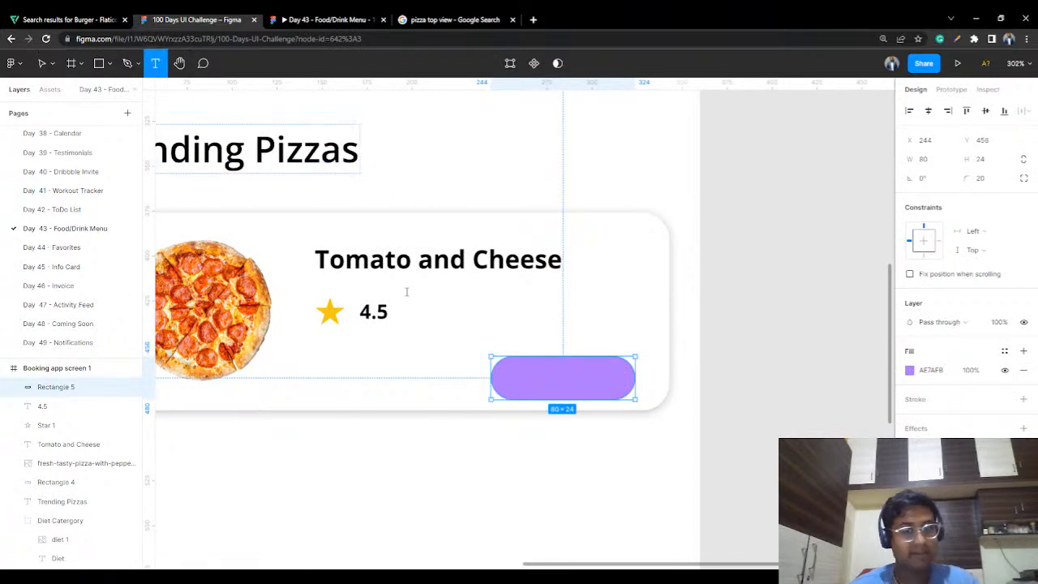
click(548, 381)
text(Add to Cart)
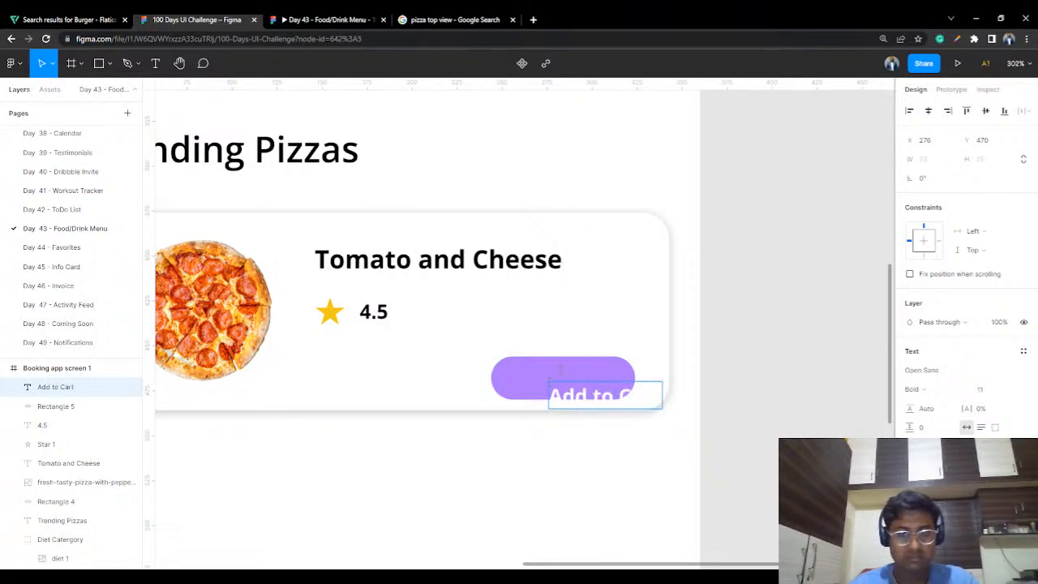
key(BackSpace)
key(BackSpace)
key(BackSpace)
key(BackSpace)
key(BackSpace)
key(BackSpace)
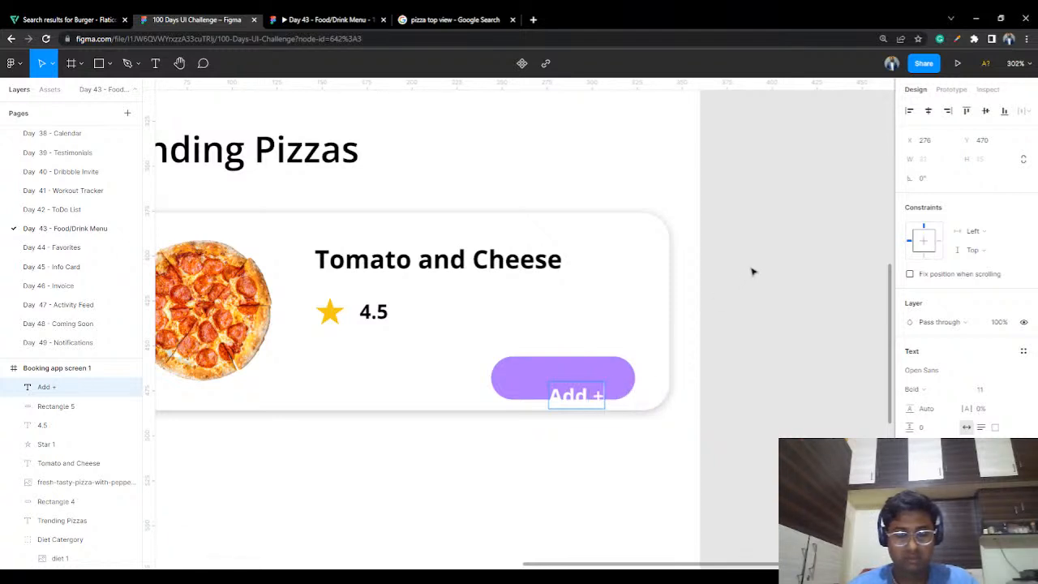
key(Escape)
drag(579, 374, 566, 359)
Step: Set the button label's font size to 13 and recenter it on the button
click(980, 389)
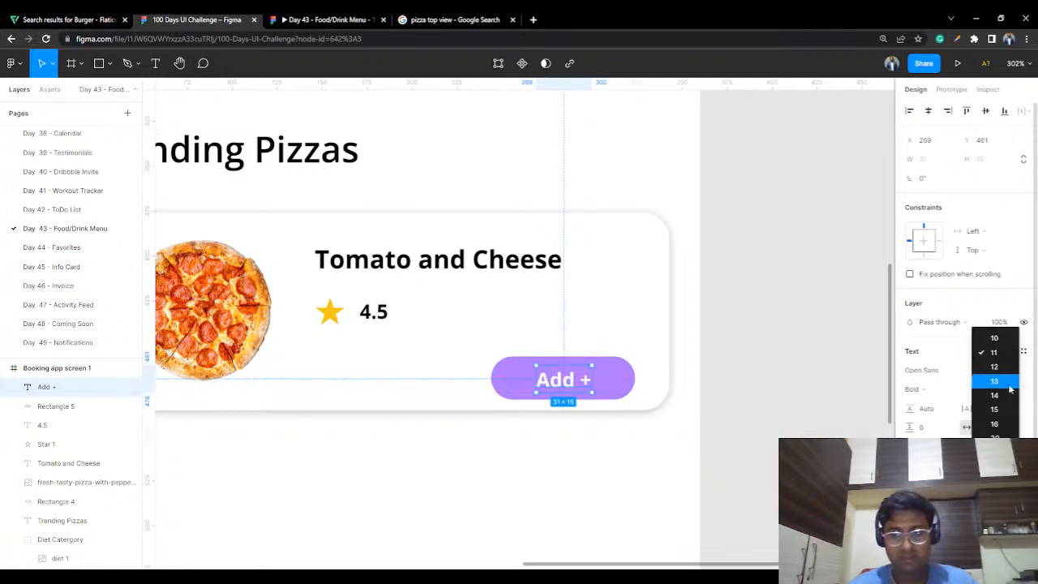
click(1010, 381)
click(705, 392)
drag(579, 383, 573, 380)
Step: Remove the plus sign so the label reads "Add", and recenter it horizontally on the purple button
double_click(587, 378)
click(587, 378)
key(Delete)
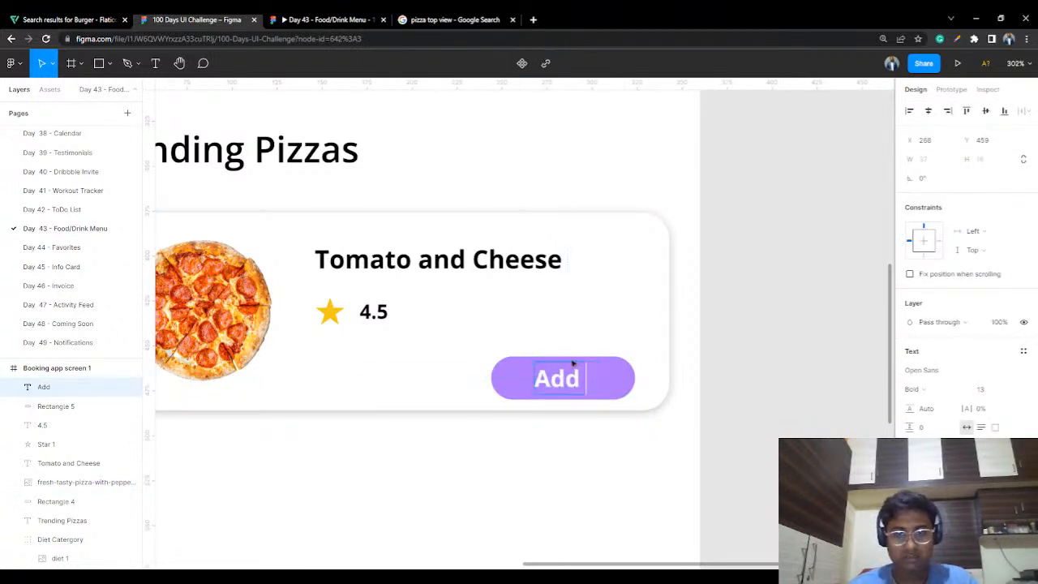
key(Escape)
key(Right)
key(Right)
key(Right)
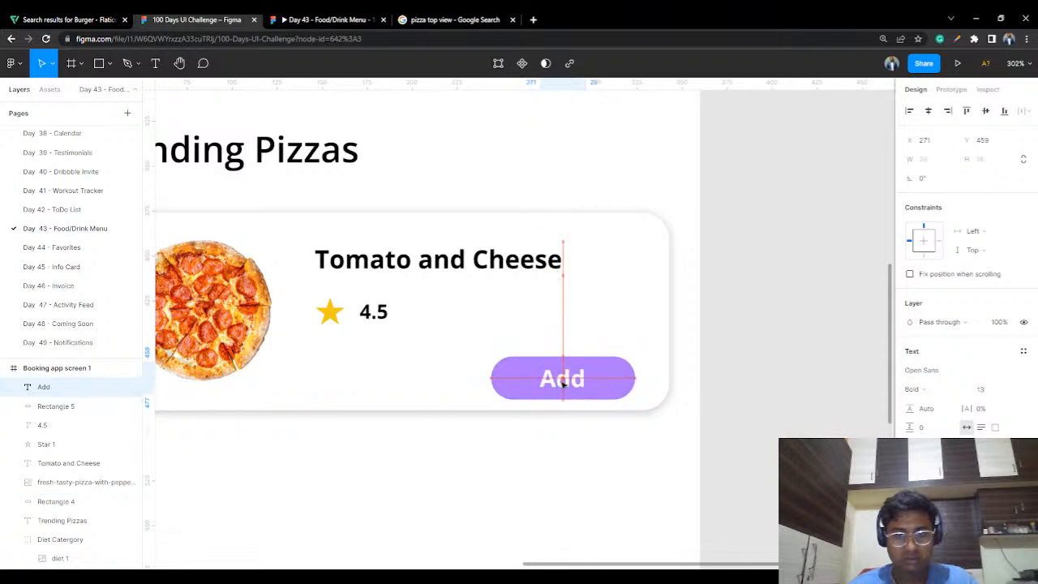
click(817, 328)
scroll(632, 317, down, 3)
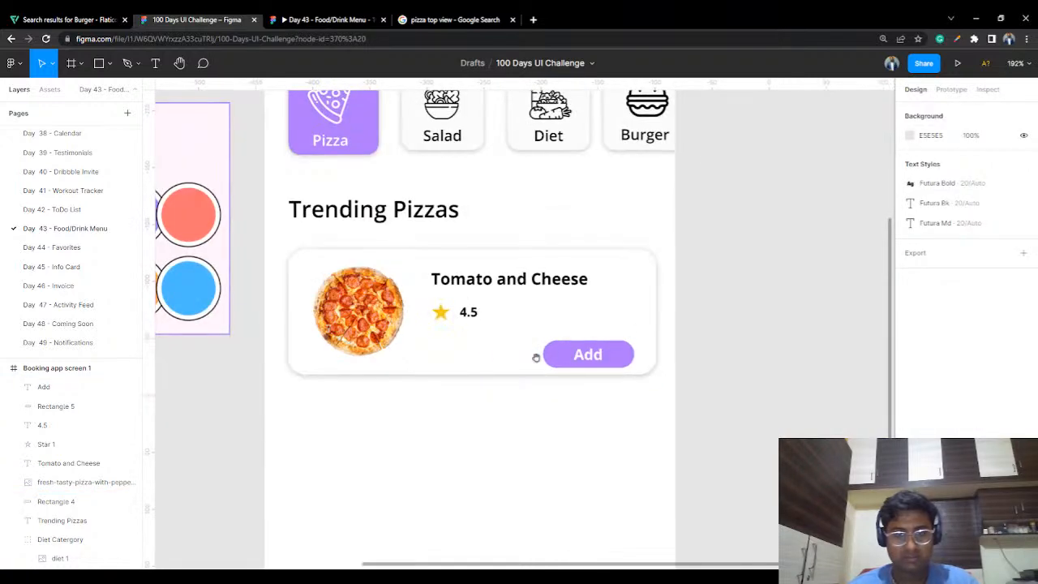
scroll(568, 352, left, 2)
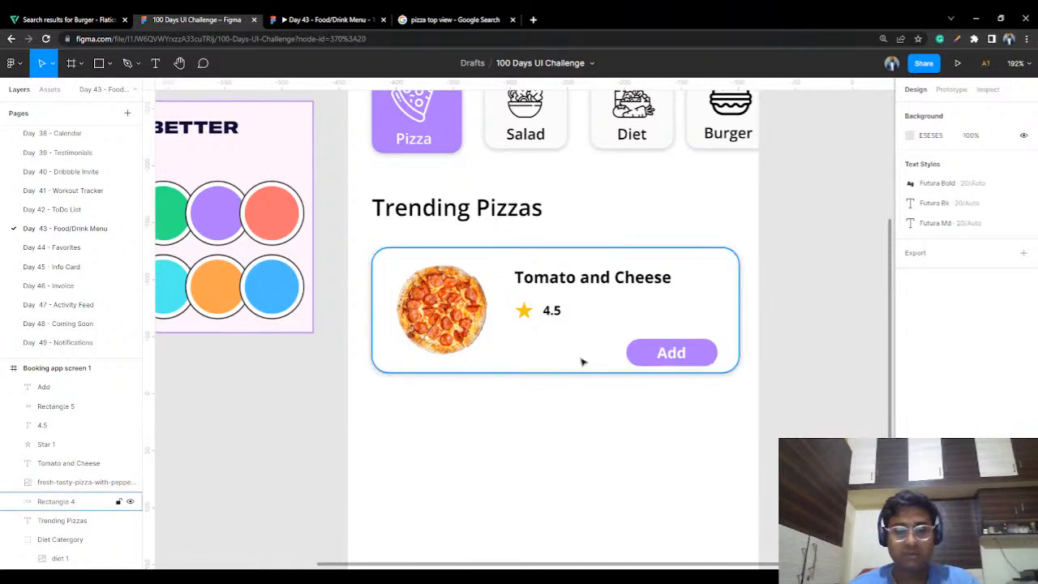
scroll(582, 359, up, 3)
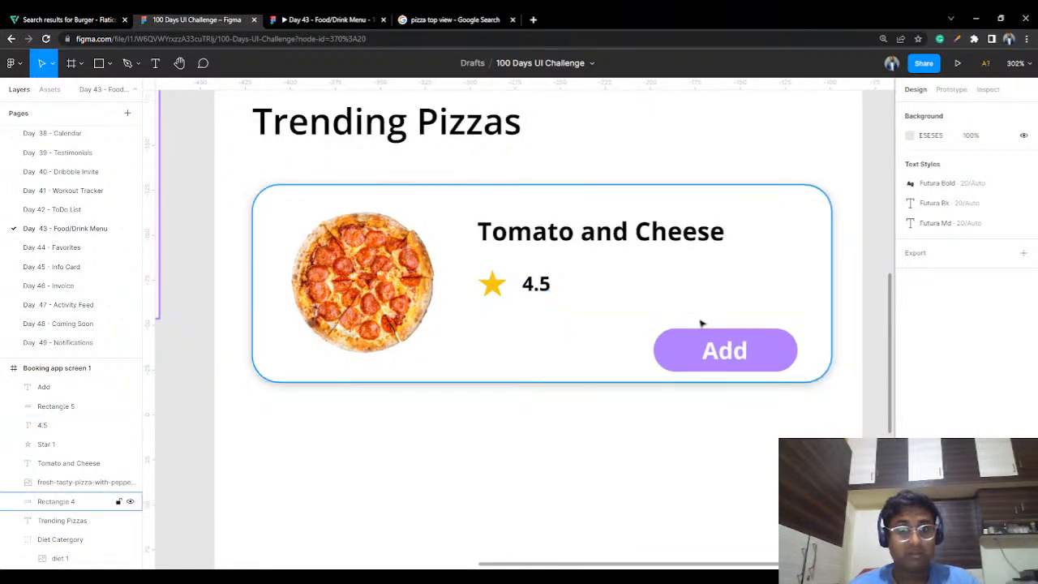
scroll(202, 220, down, 4)
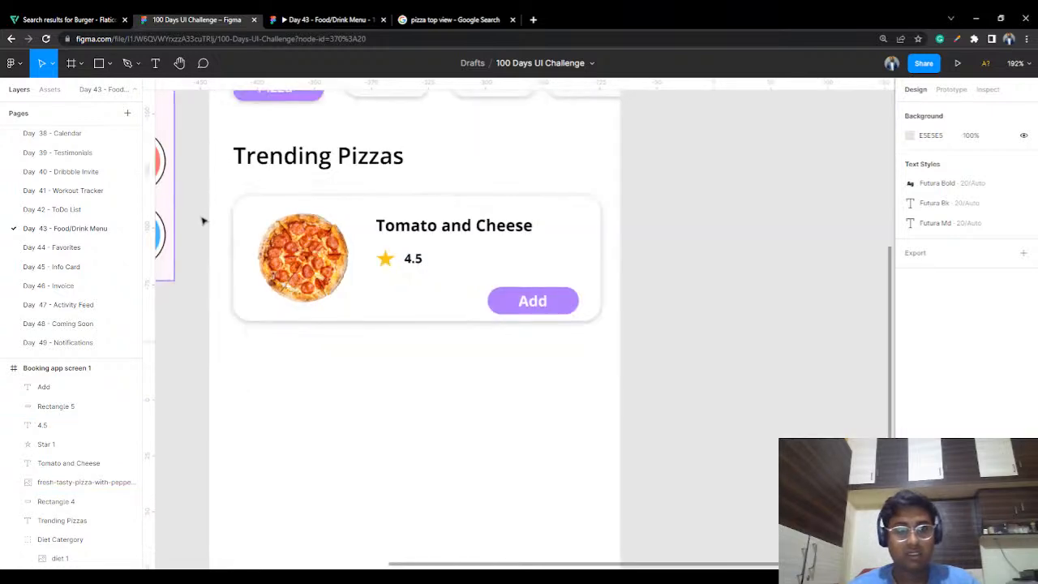
scroll(202, 220, up, 4)
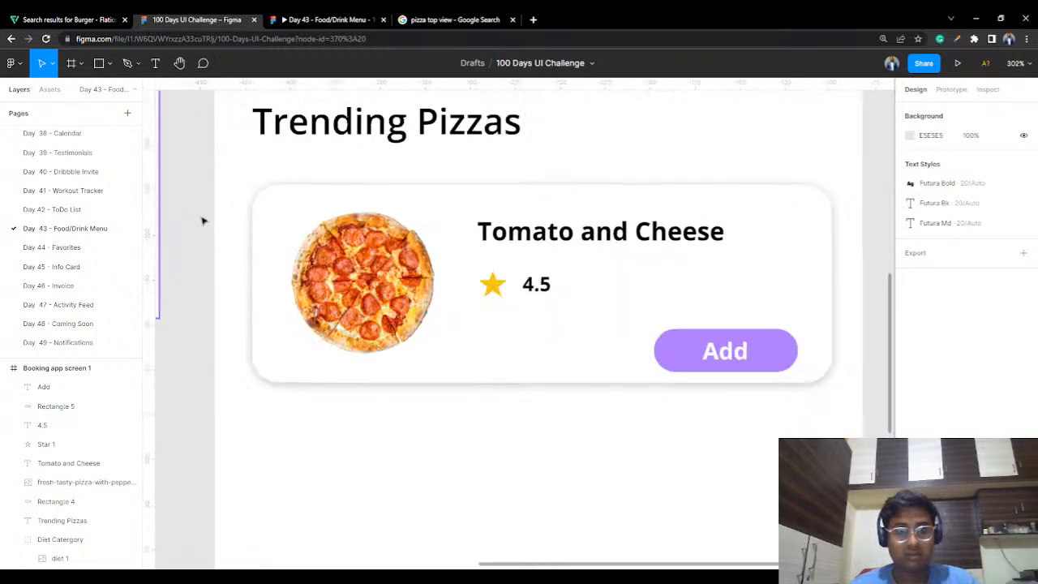
Step: Search Google for "rupee symbol" in a new browser tab
click(534, 19)
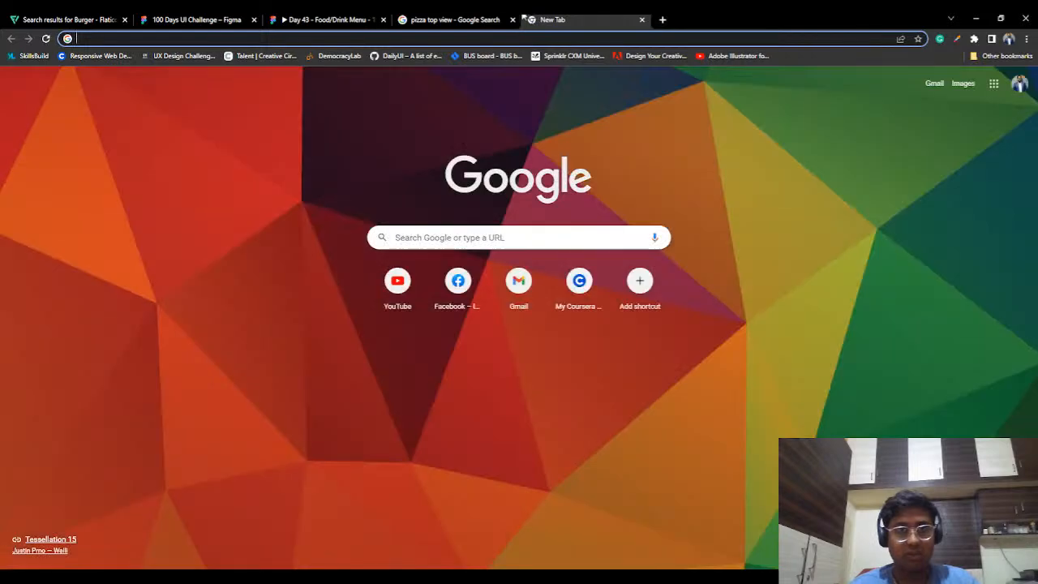
click(480, 17)
click(574, 21)
text(rupee)
key(Return)
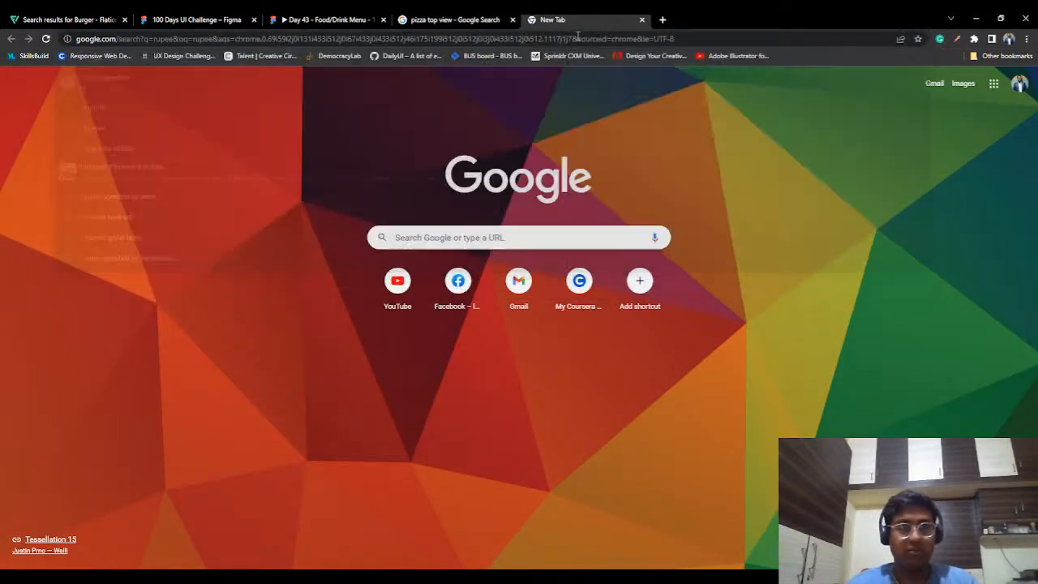
click(254, 85)
text(symbol)
key(Return)
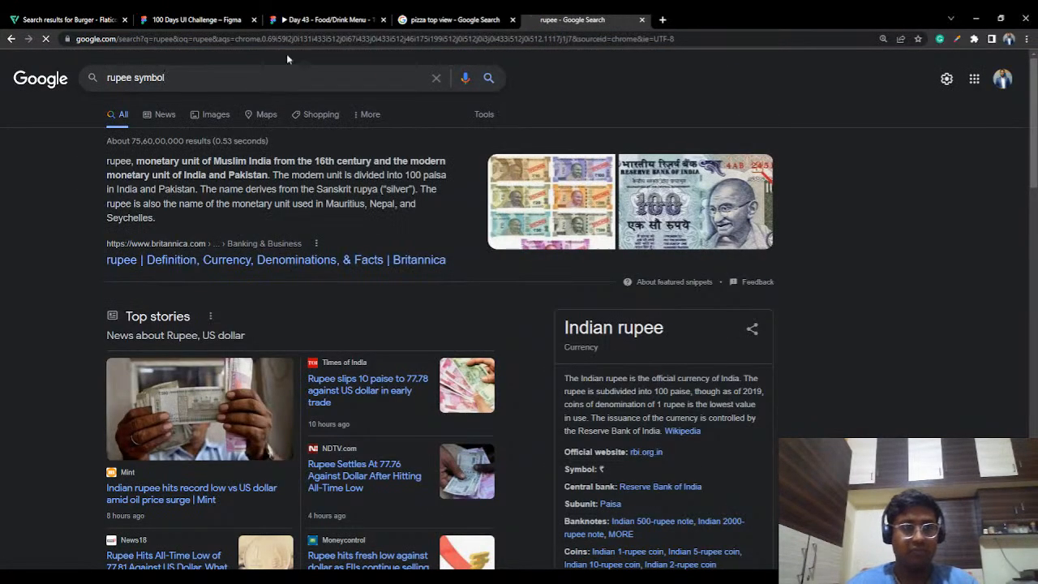
Step: Copy the ₹ symbol from the Google search result and return to the 100 Days UI Challenge design file in Figma
drag(124, 193, 103, 192)
key(ctrl+c)
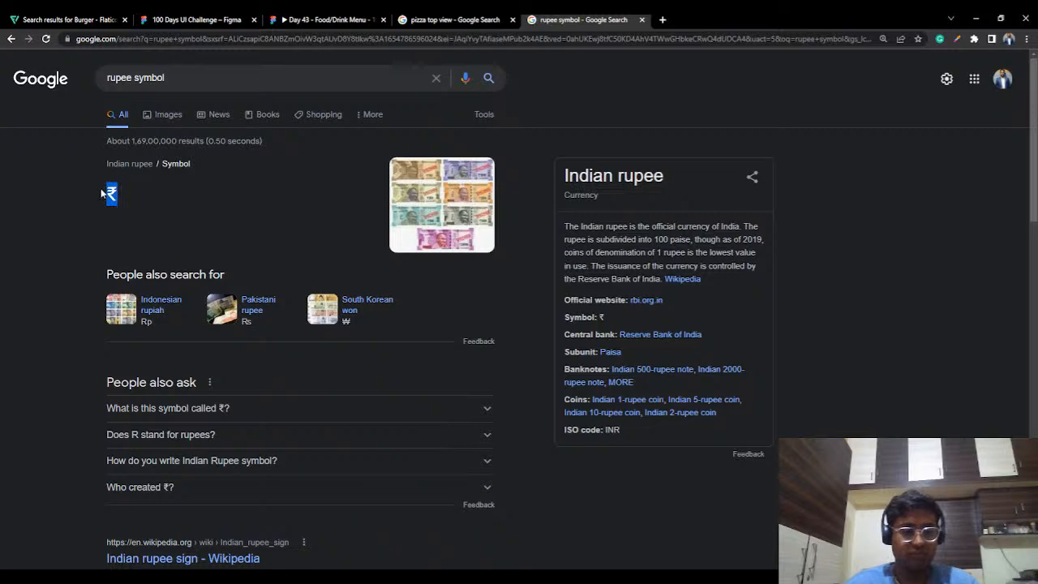
click(462, 20)
click(324, 19)
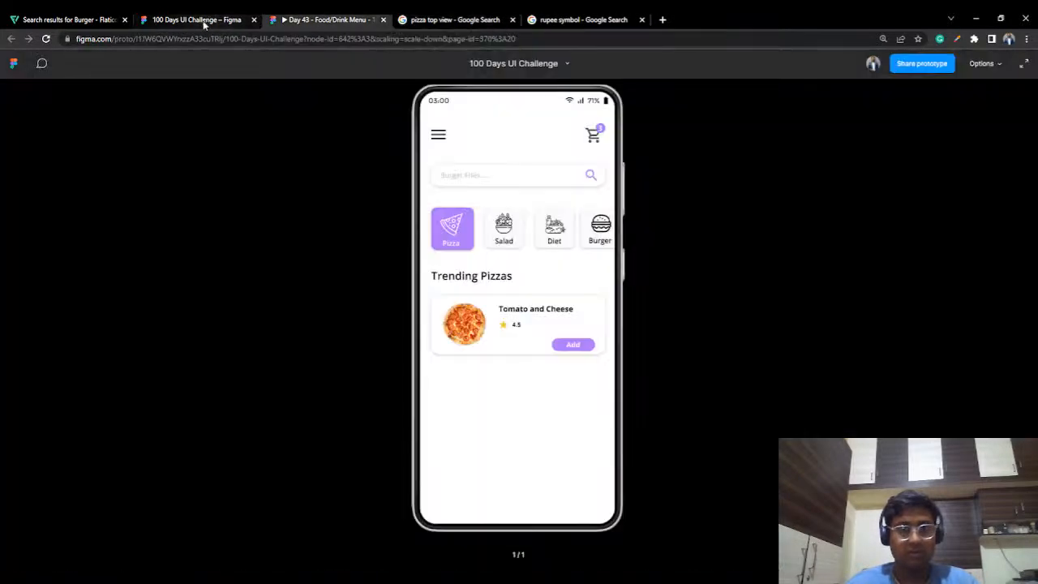
click(199, 21)
Step: Add the copied ₹ symbol as a text layer and place it below the rating star on the pizza card
key(t)
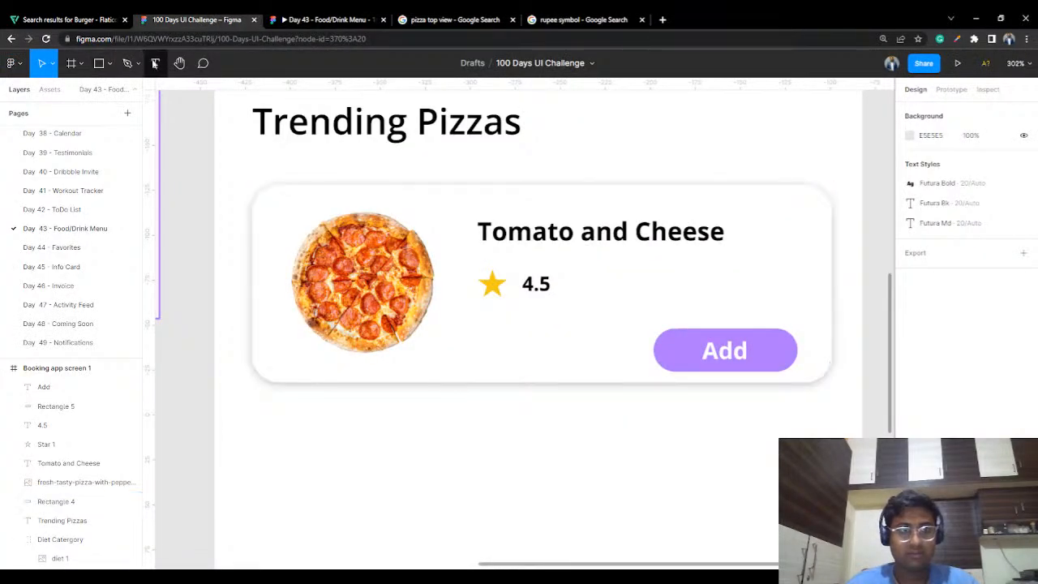
click(441, 417)
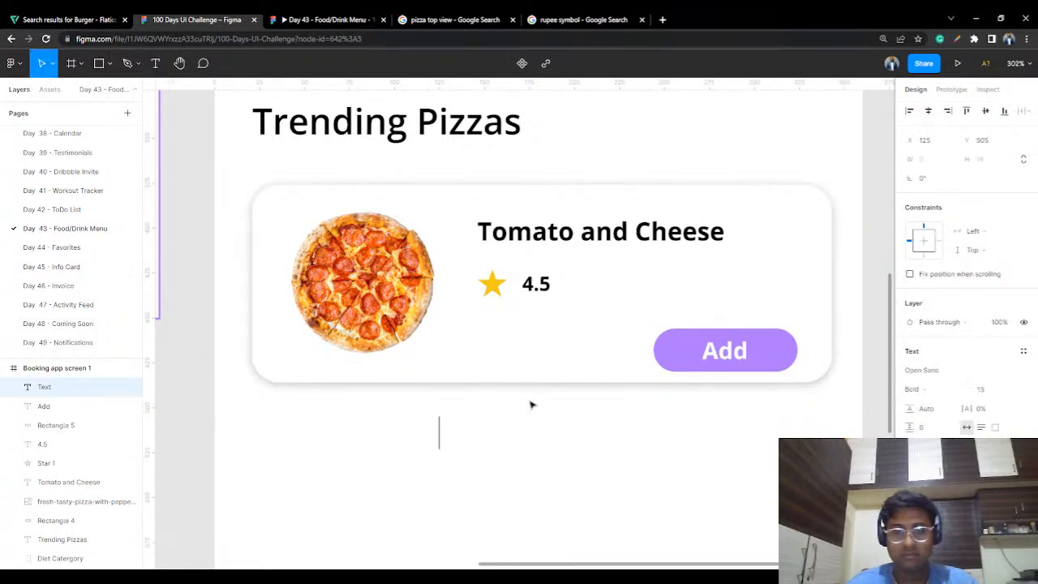
key(ctrl+v)
key(Escape)
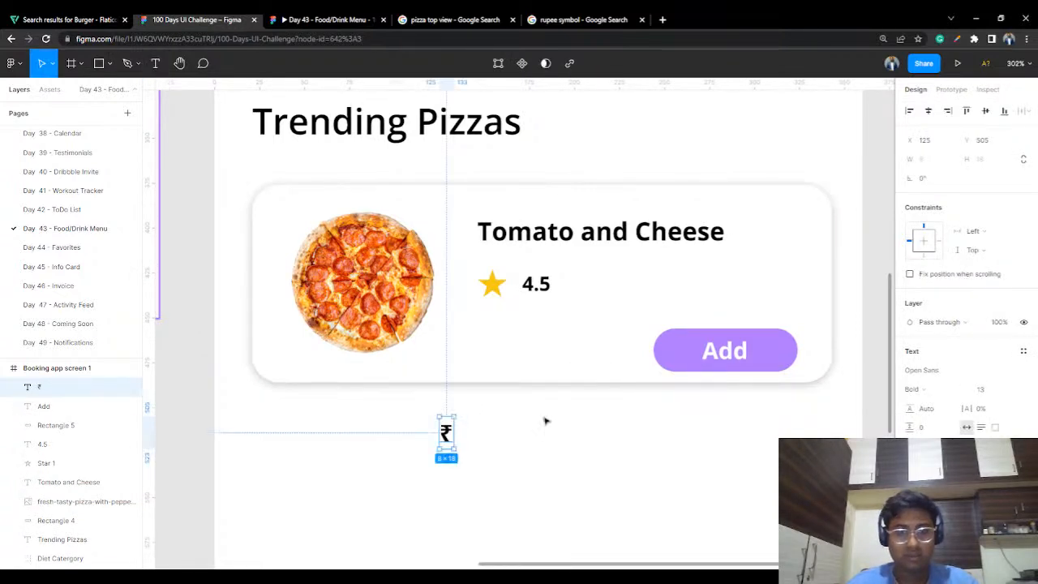
drag(445, 432, 491, 328)
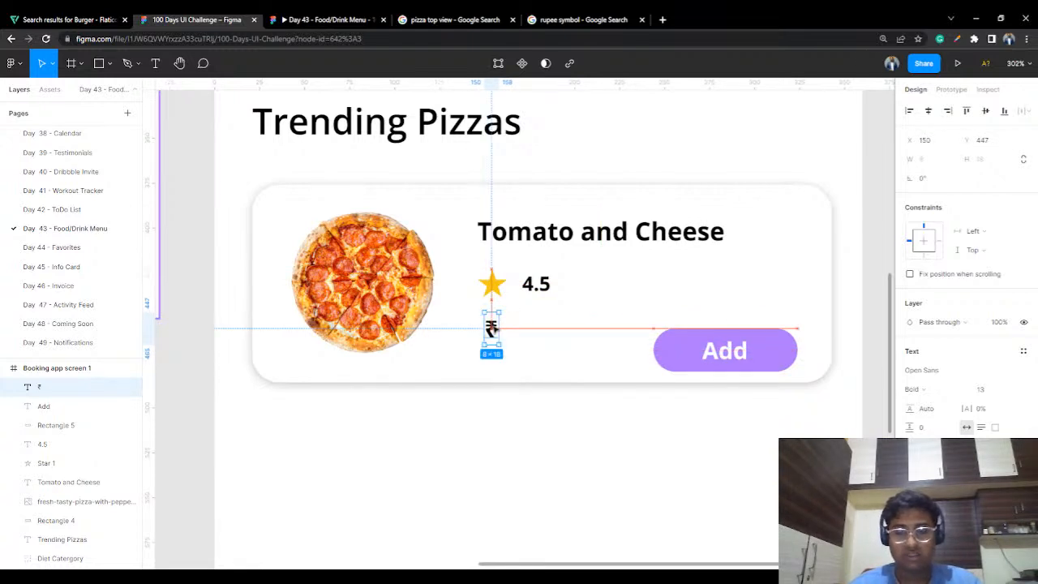
click(483, 445)
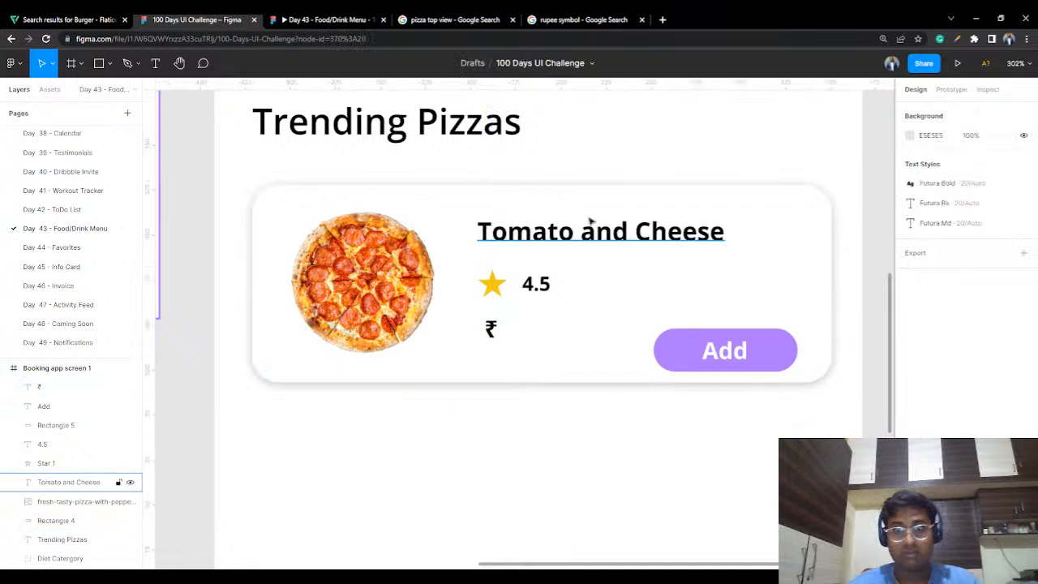
Step: Add the word "Pizza" on a second line of the "Tomato and Cheese" title
double_click(727, 235)
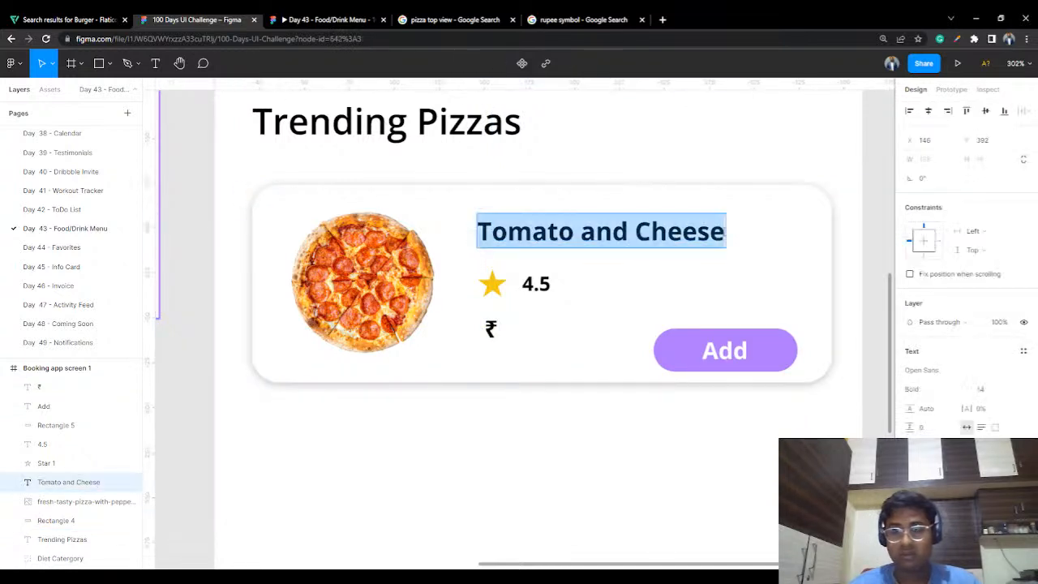
click(725, 232)
key(Return)
text(Pizza)
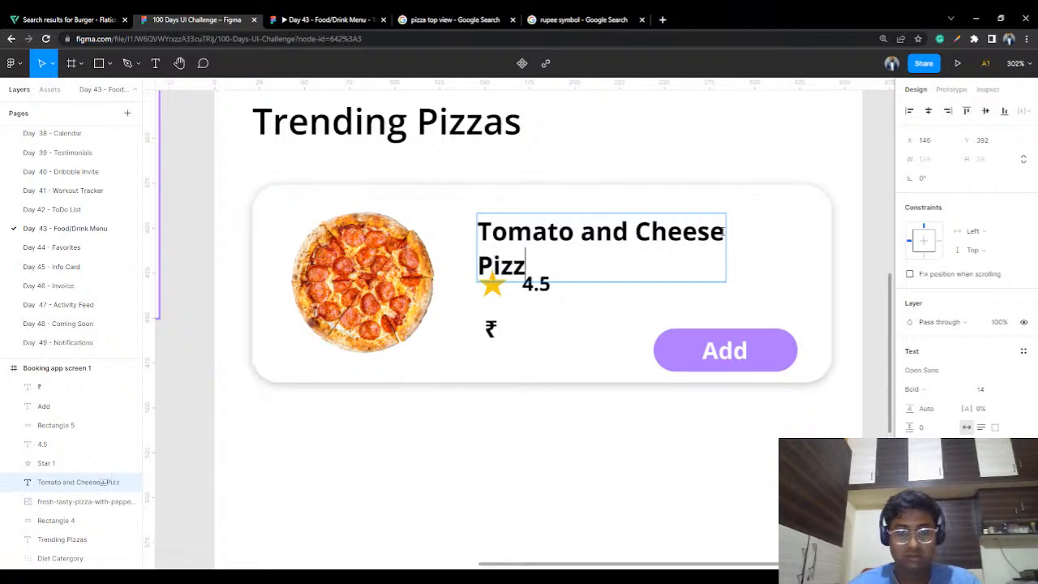
key(Escape)
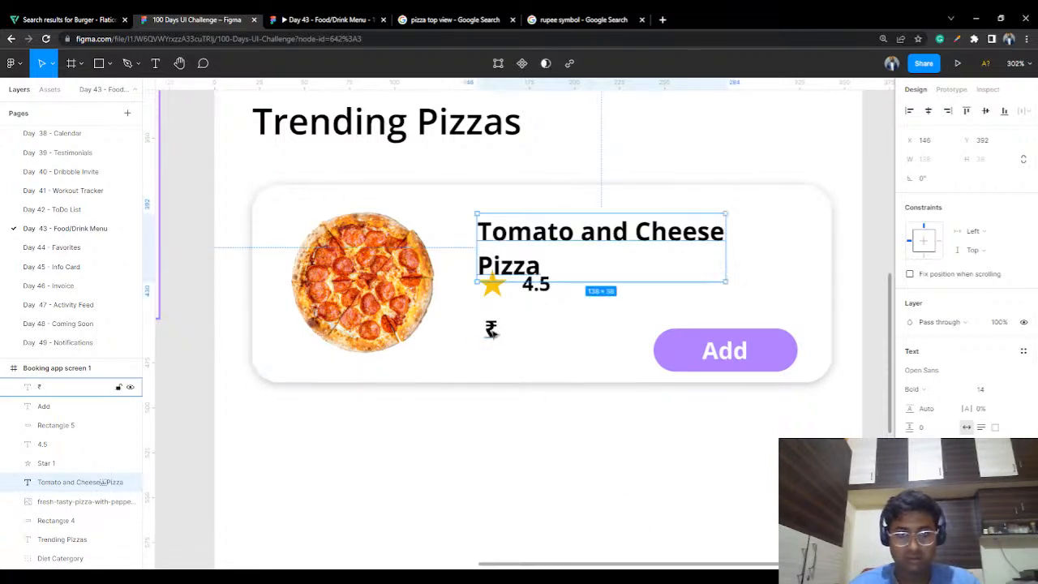
Step: Move the star rating and the ₹ symbol down to clear the two-line pizza title
drag(491, 329, 492, 360)
drag(491, 285, 549, 312)
drag(491, 359, 491, 355)
Step: Set the ₹ symbol's font size to 16 and nudge it up toward the star rating
click(1006, 389)
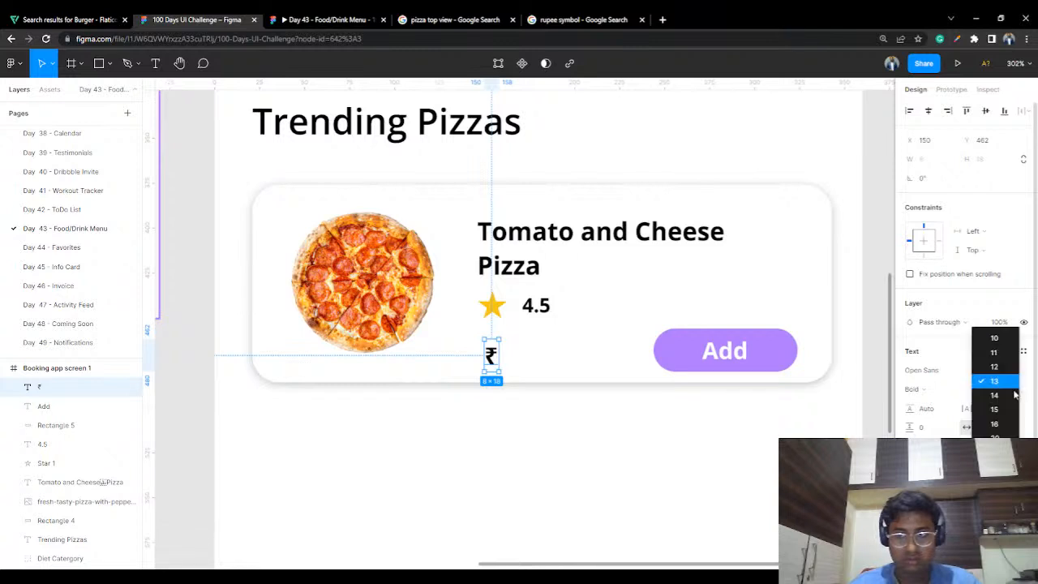
click(1005, 422)
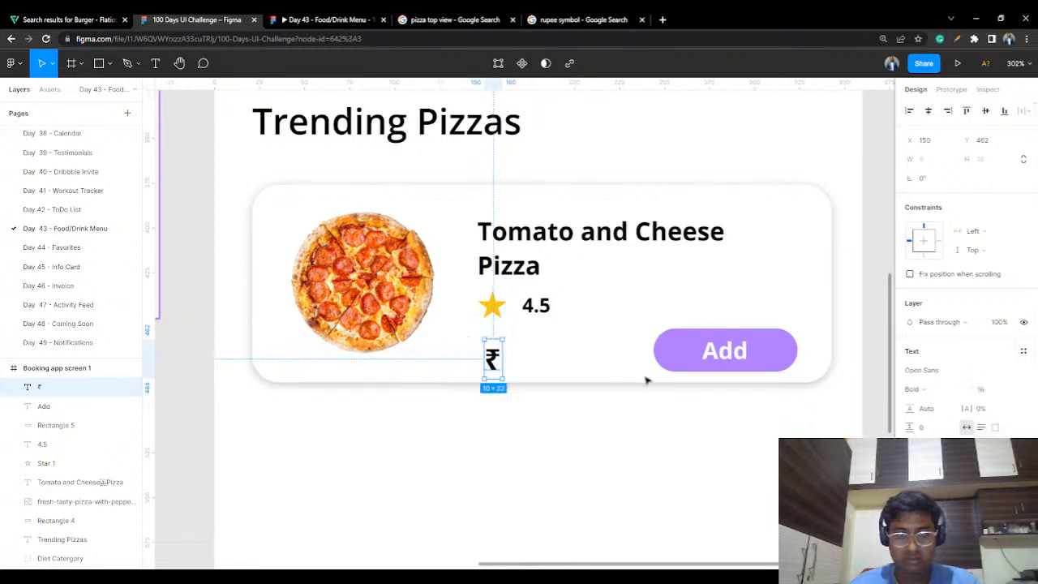
click(504, 412)
drag(492, 359, 491, 351)
Step: Duplicate the 4.5 rating text beside the ₹ symbol and change the copy to read "250"
click(548, 305)
click(560, 428)
key(ctrl+v)
drag(530, 311, 529, 349)
double_click(525, 348)
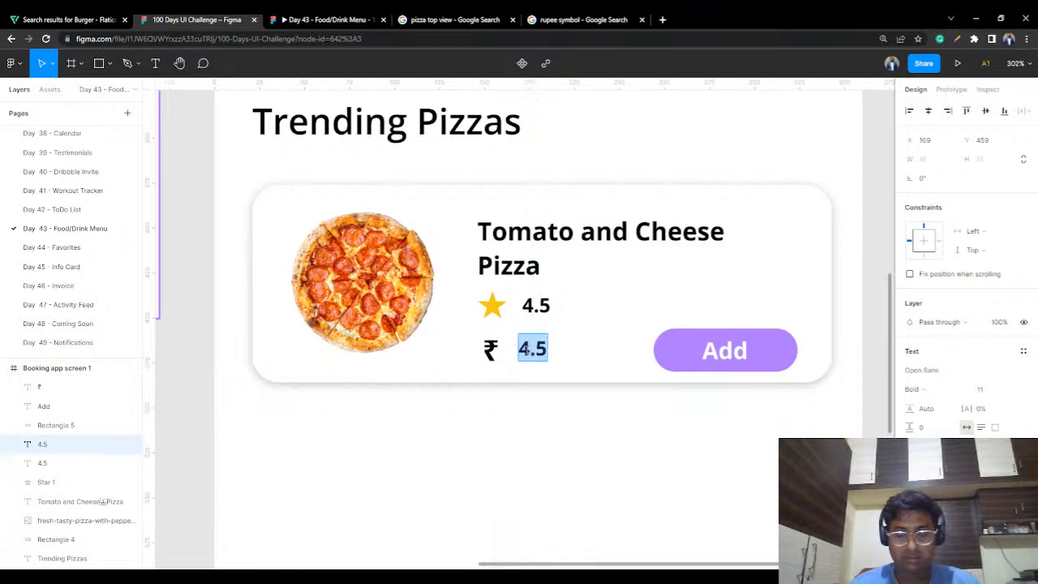
text(250)
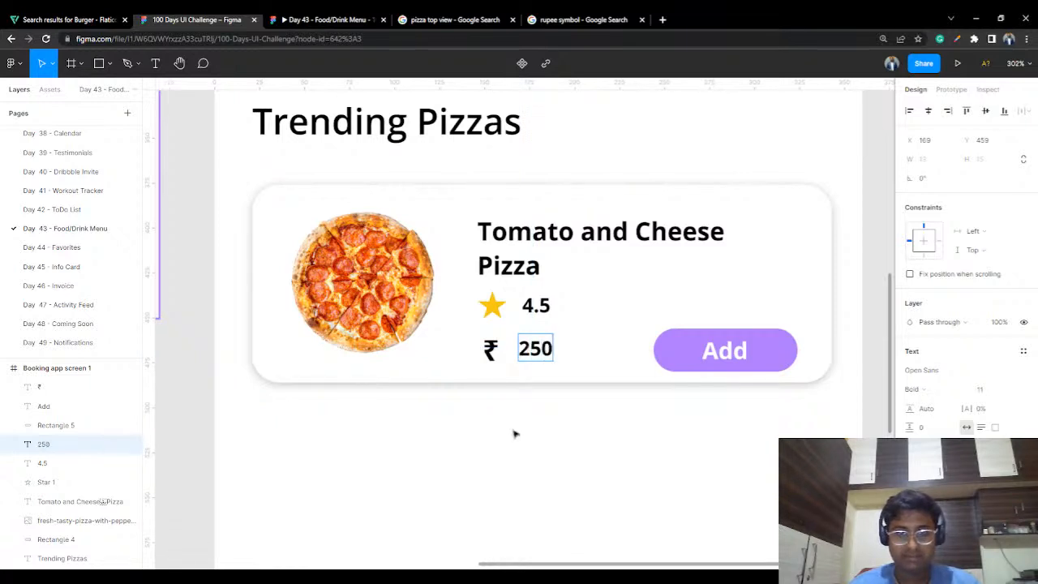
key(Escape)
Step: Line up the 250 price under the 4.5 rating and the ₹ symbol under the star
drag(536, 354, 494, 349)
click(507, 361)
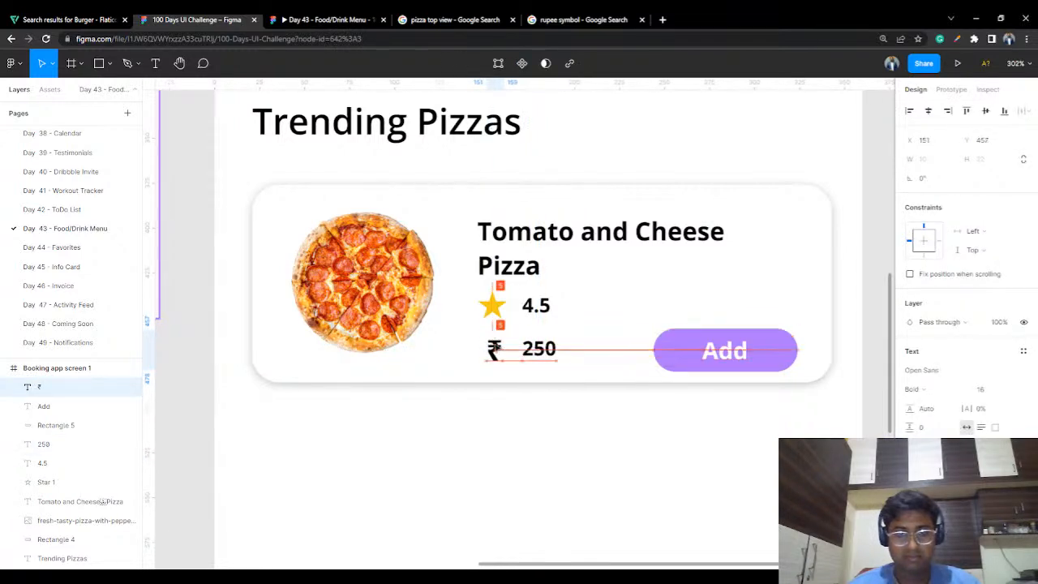
click(556, 461)
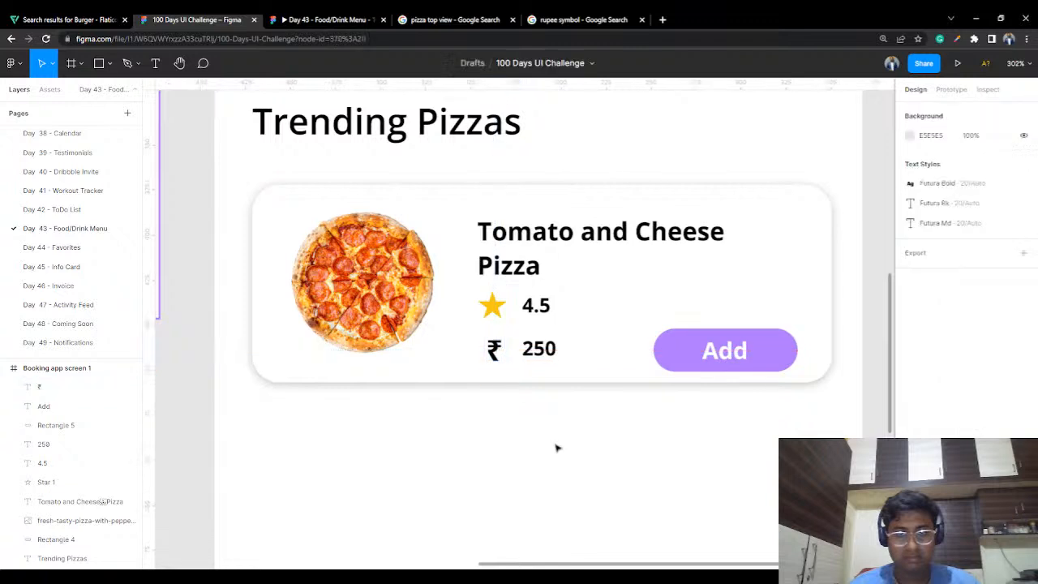
Step: Group the star with the 4.5 text and rename the group "Rating"
click(46, 481)
shift+click(535, 315)
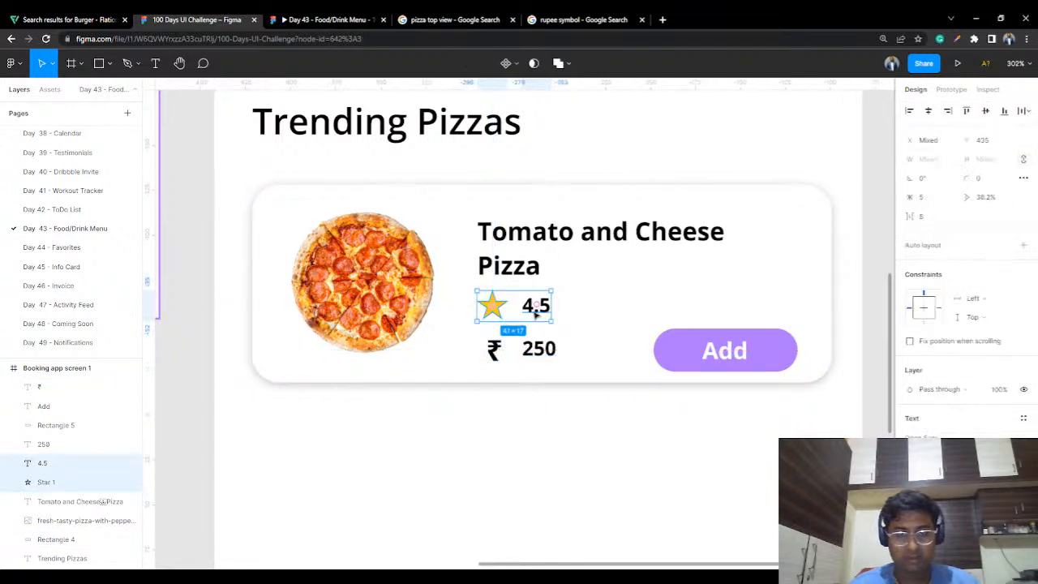
key(ctrl+g)
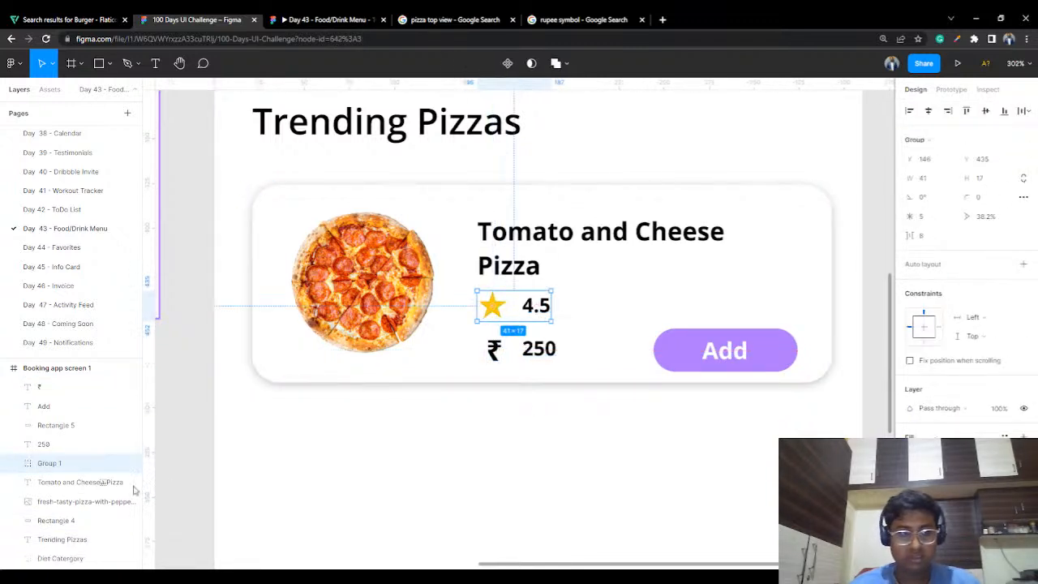
double_click(59, 469)
text(Rati)
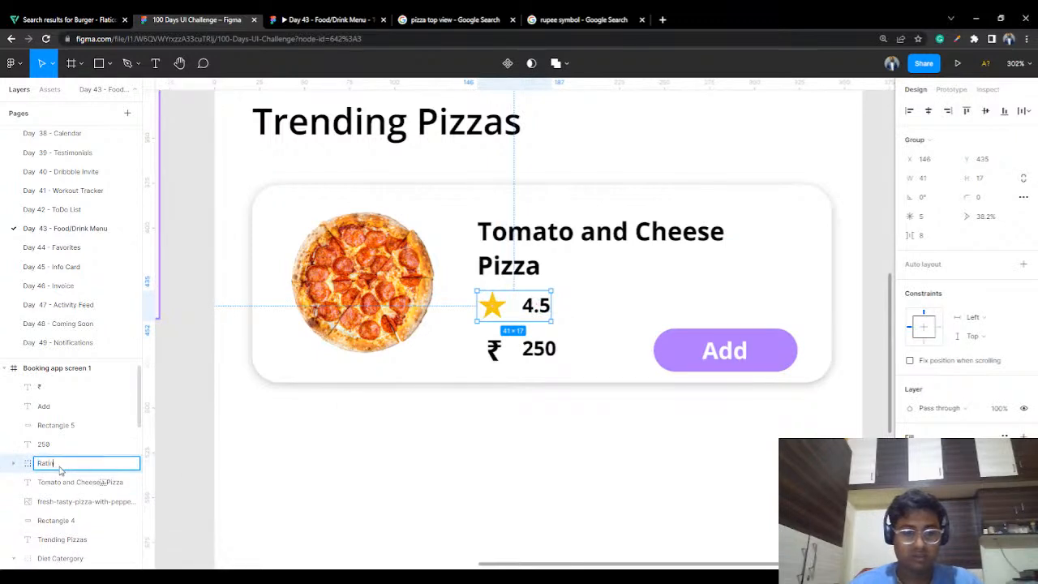
text(ng)
key(Return)
Step: Set the font size of the 250 price text to 14
click(494, 349)
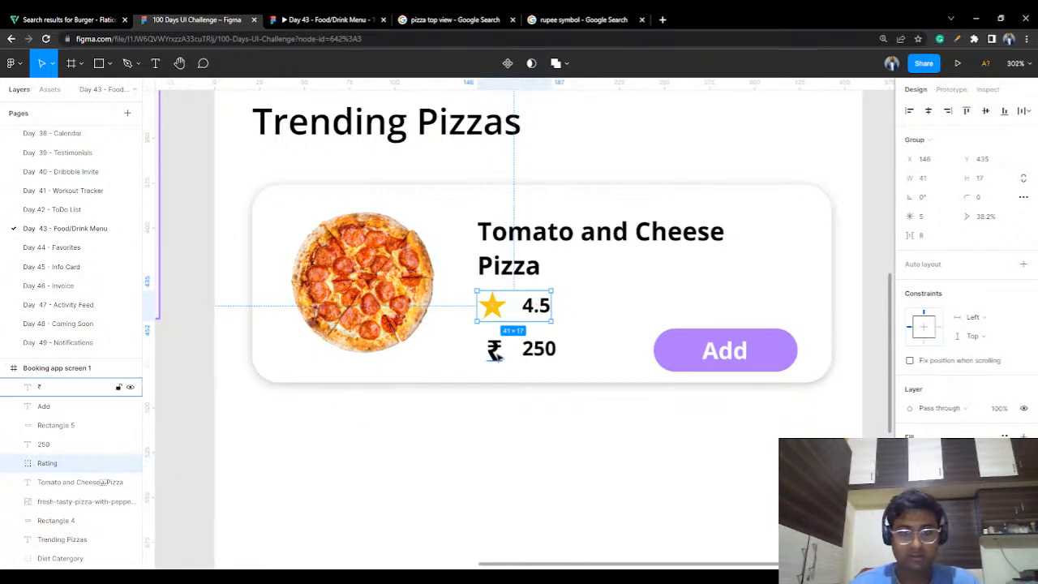
click(556, 349)
click(1019, 393)
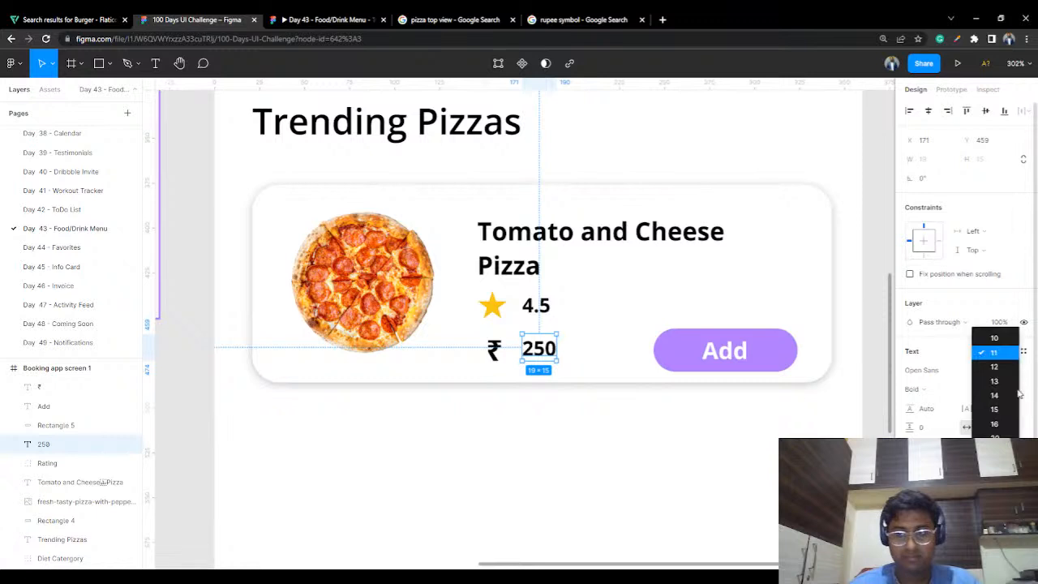
click(994, 395)
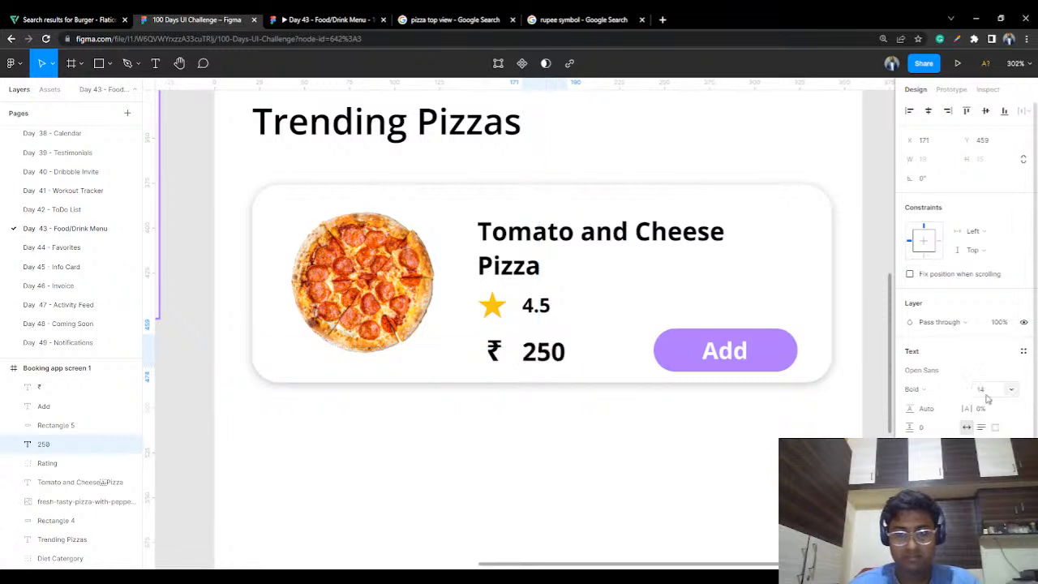
click(543, 471)
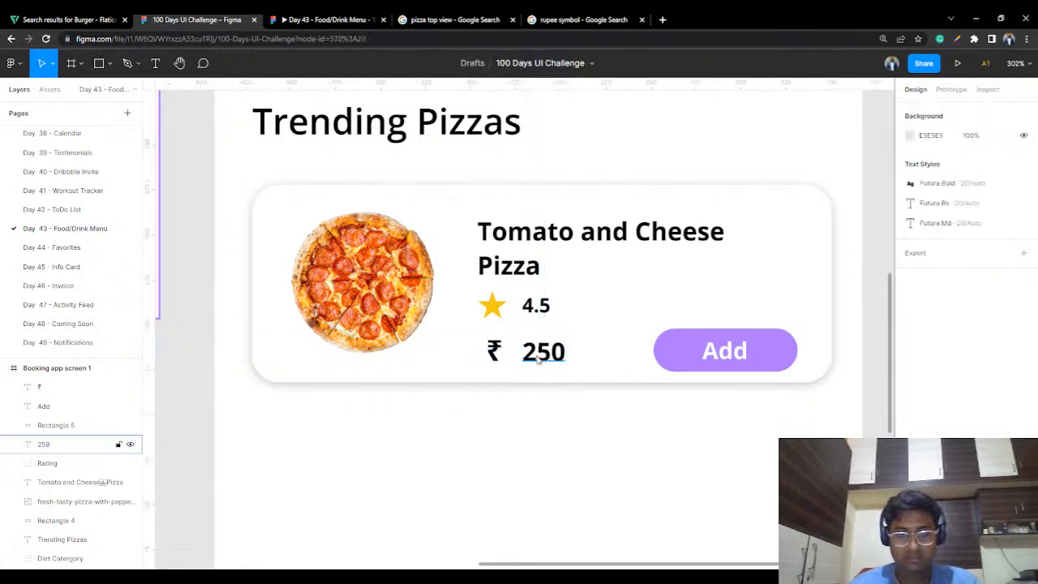
Step: Move the 250 price text closer to the ₹ symbol, keeping both on the same line
click(535, 357)
drag(535, 357, 514, 362)
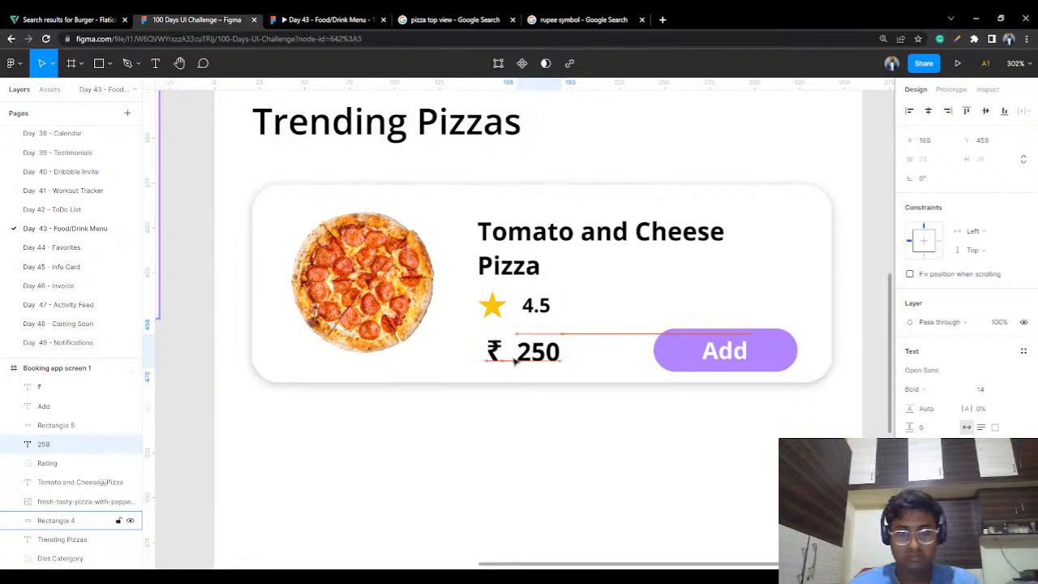
scroll(514, 362, up, 5)
drag(598, 276, 592, 281)
scroll(678, 480, down, 5)
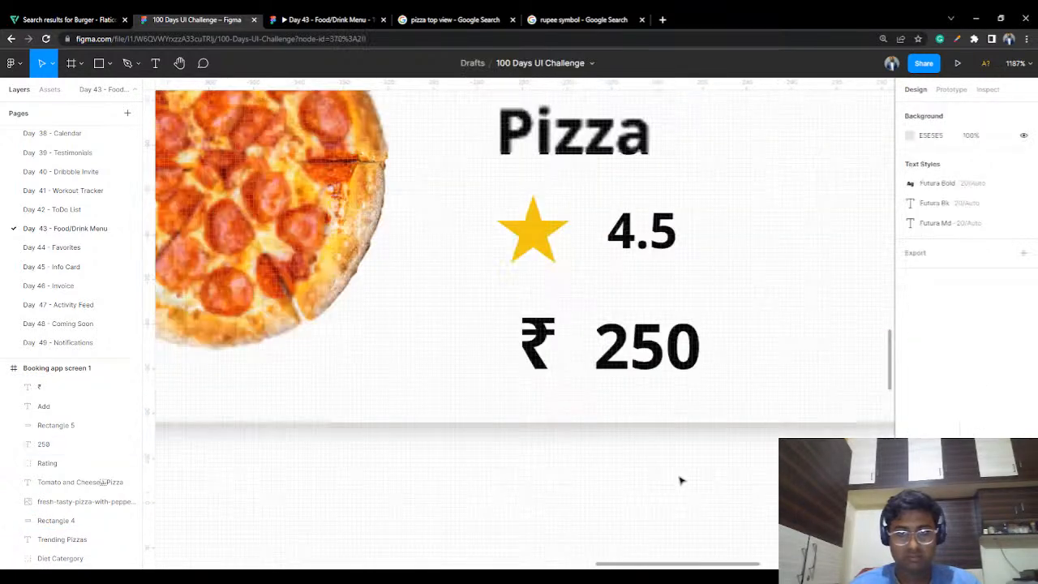
Step: Group the ₹ symbol with the 250 text and rename the group "price"
click(664, 405)
scroll(663, 405, down, 2)
shift+click(588, 339)
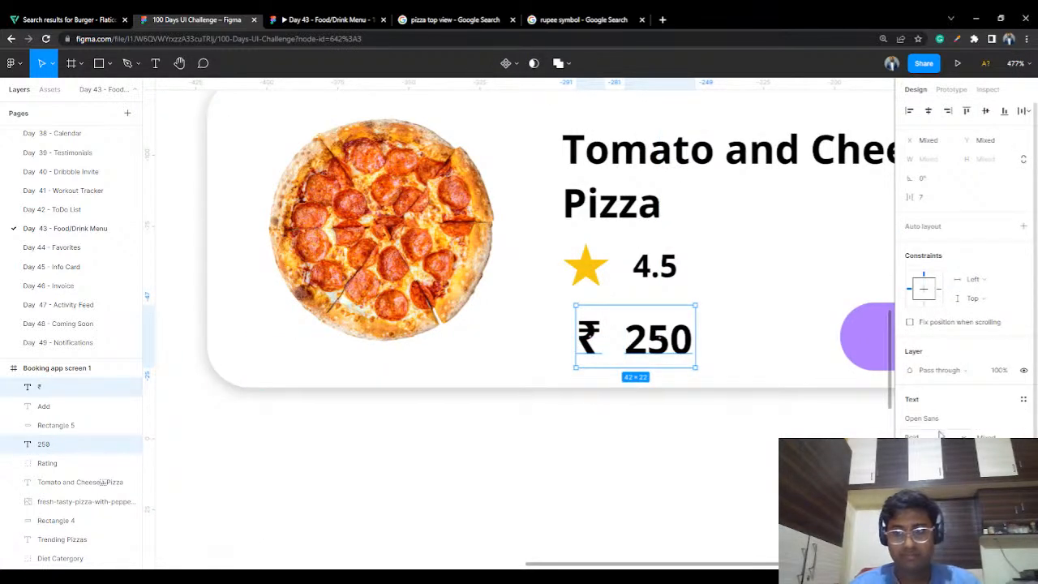
key(ctrl+g)
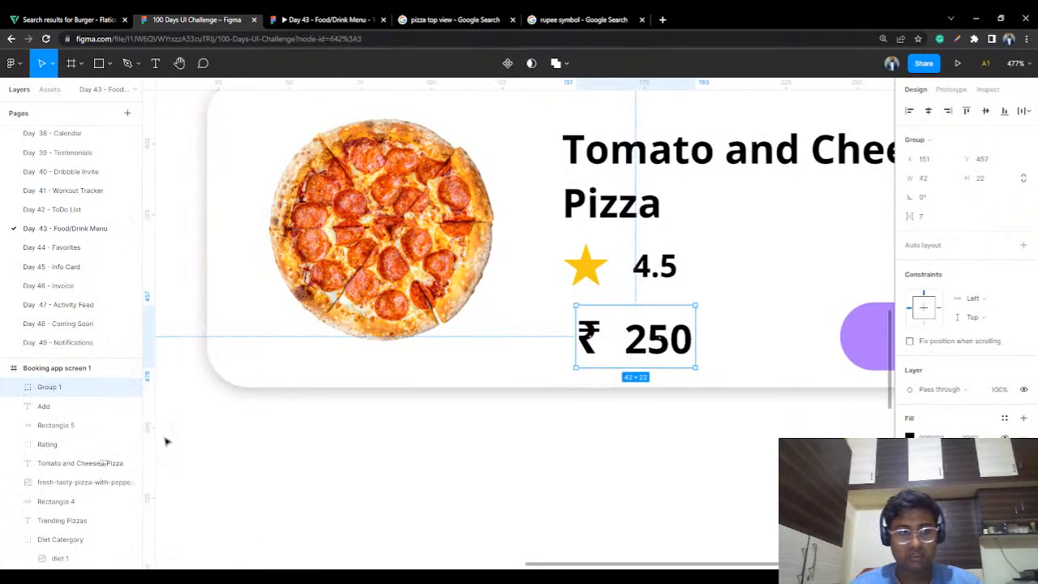
double_click(51, 388)
text(price)
key(Return)
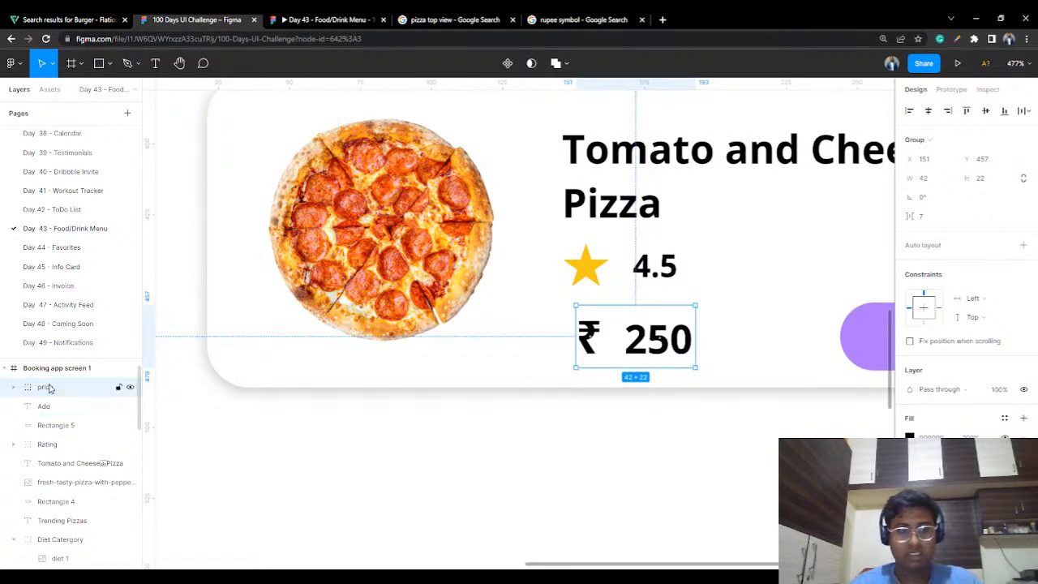
click(754, 495)
Step: Group the Add label with its purple button rectangle and rename the group "Add"
scroll(742, 498, down, 2)
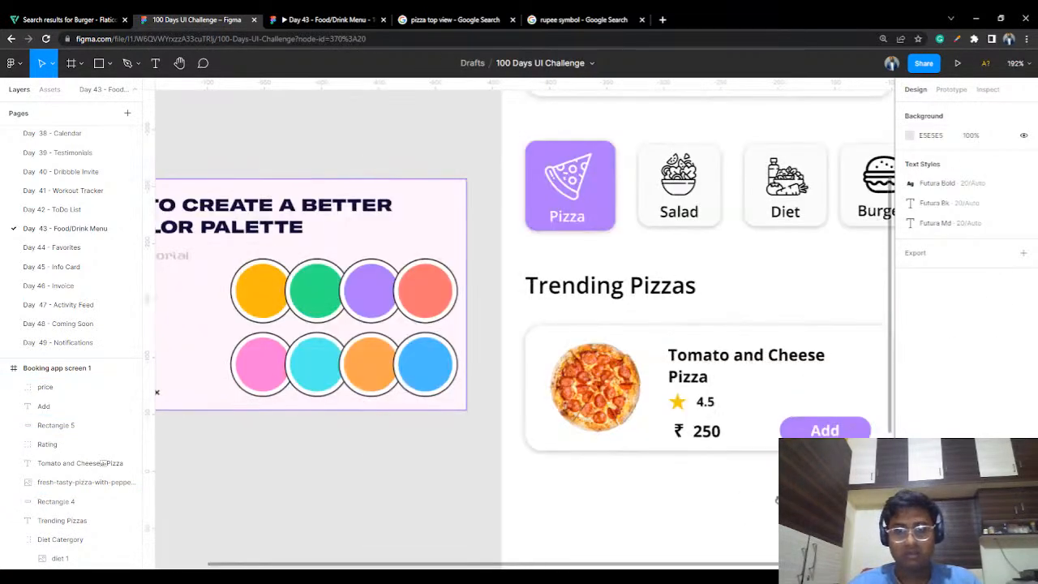
drag(775, 498, 591, 485)
scroll(675, 434, up, 1)
click(646, 413)
shift+click(659, 410)
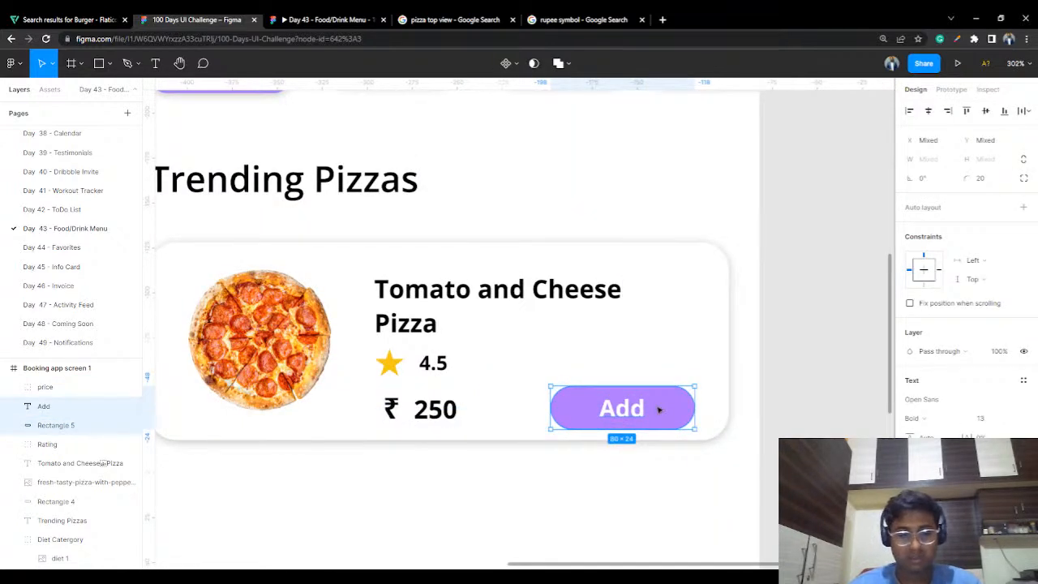
key(ctrl+g)
double_click(49, 406)
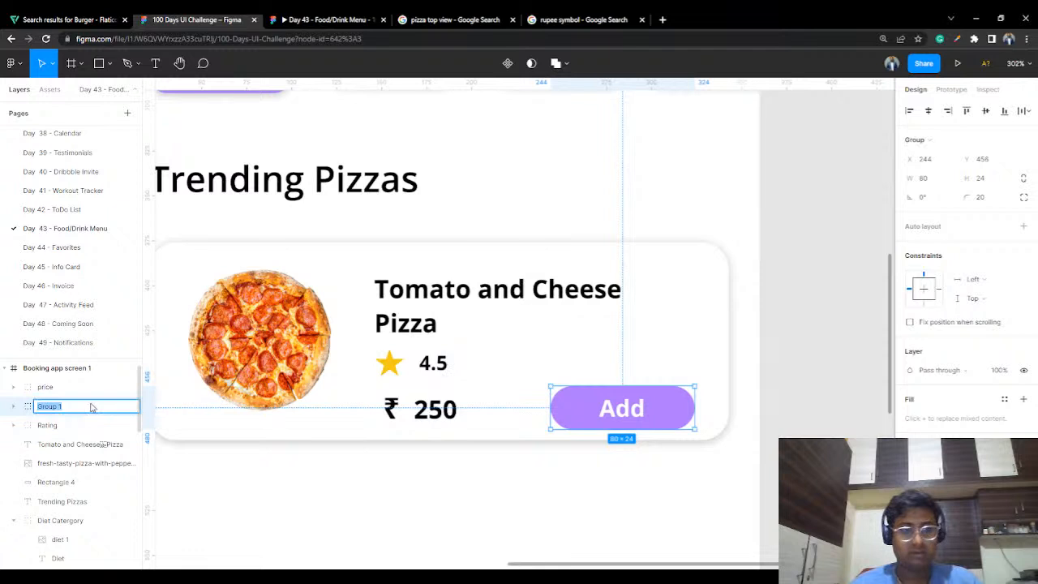
text(Add)
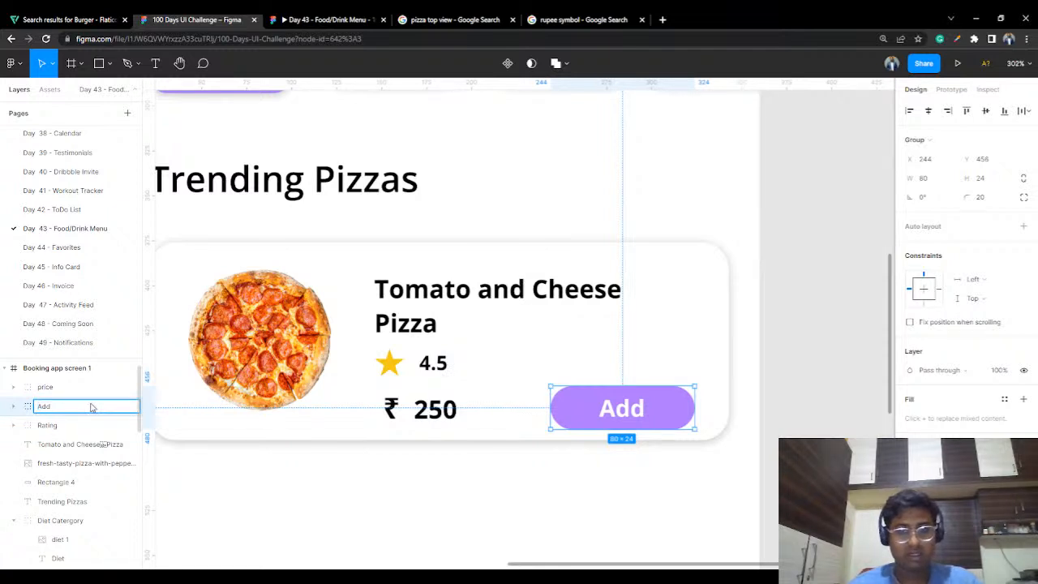
key(Return)
Step: Group the pizza card's background, image, title, rating, price and Add button, and rename the group "Card 1"
click(302, 343)
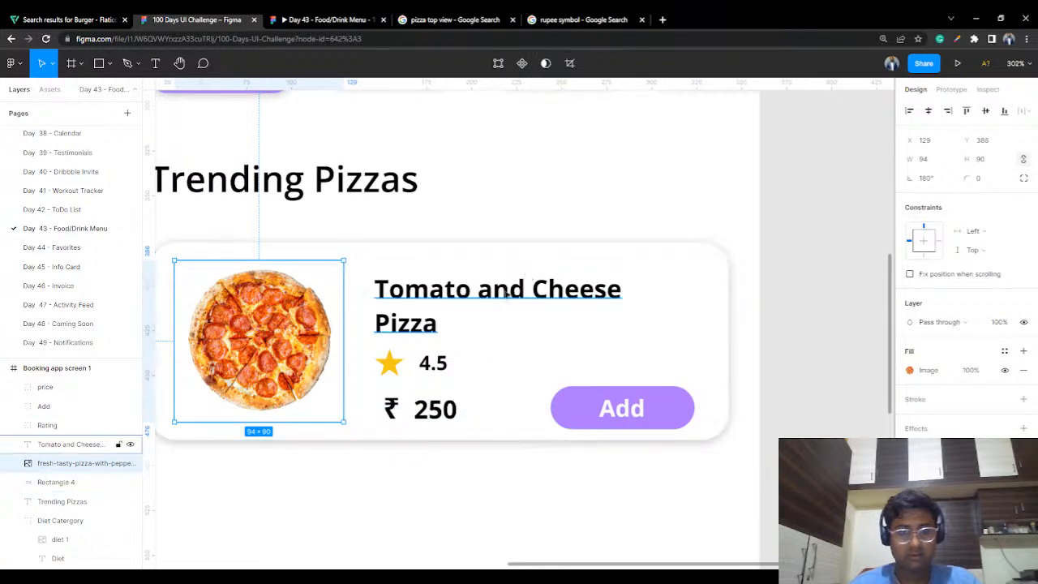
scroll(520, 294, down, 4)
drag(698, 261, 278, 425)
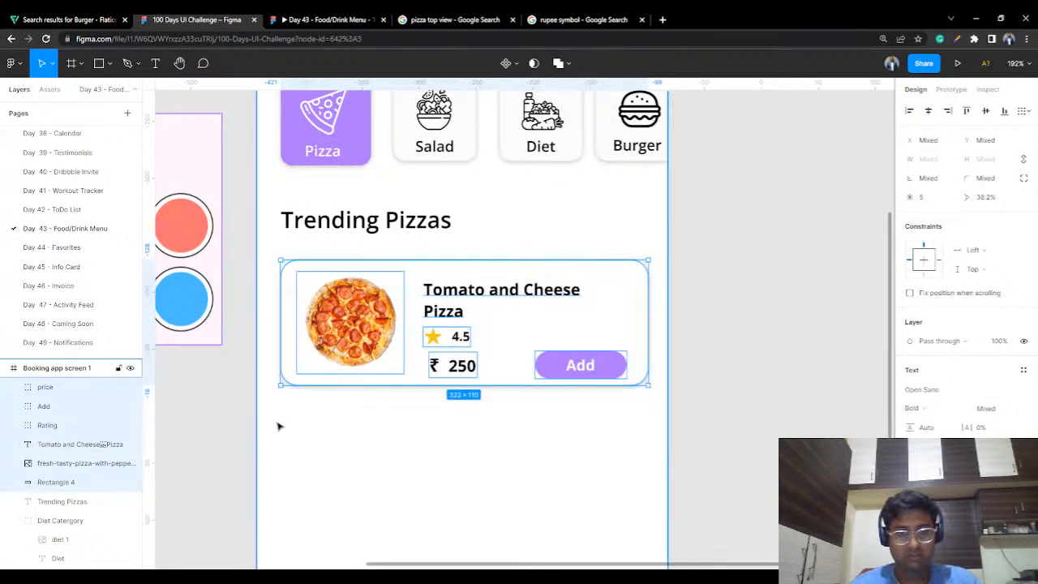
key(ctrl+g)
double_click(79, 390)
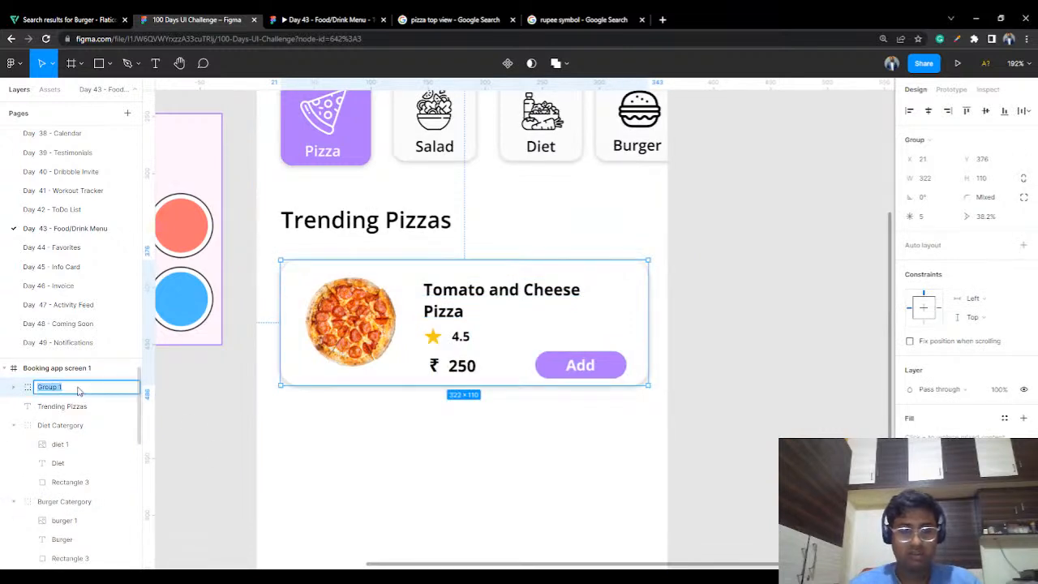
text(Card)
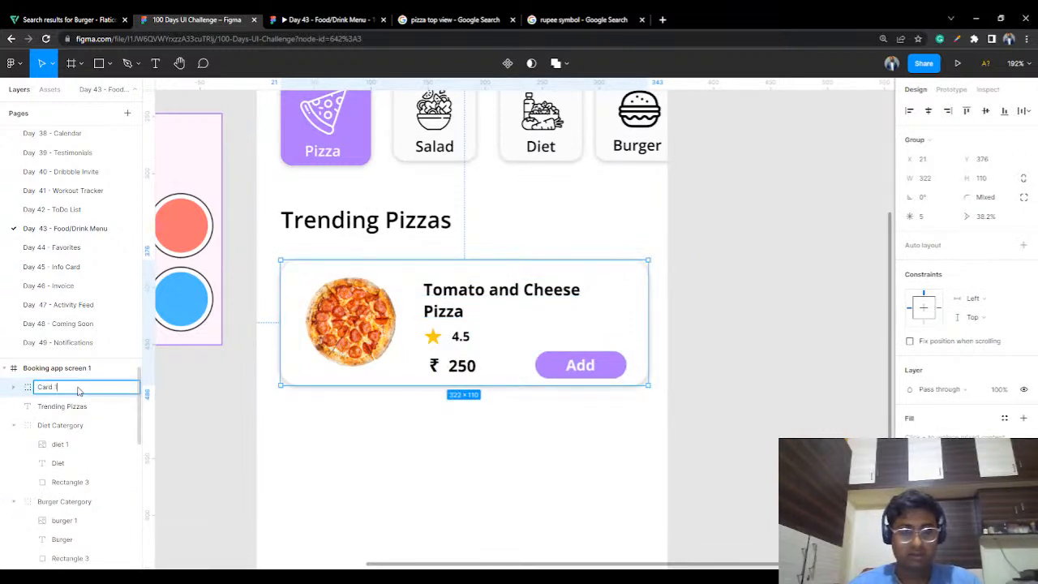
click(437, 434)
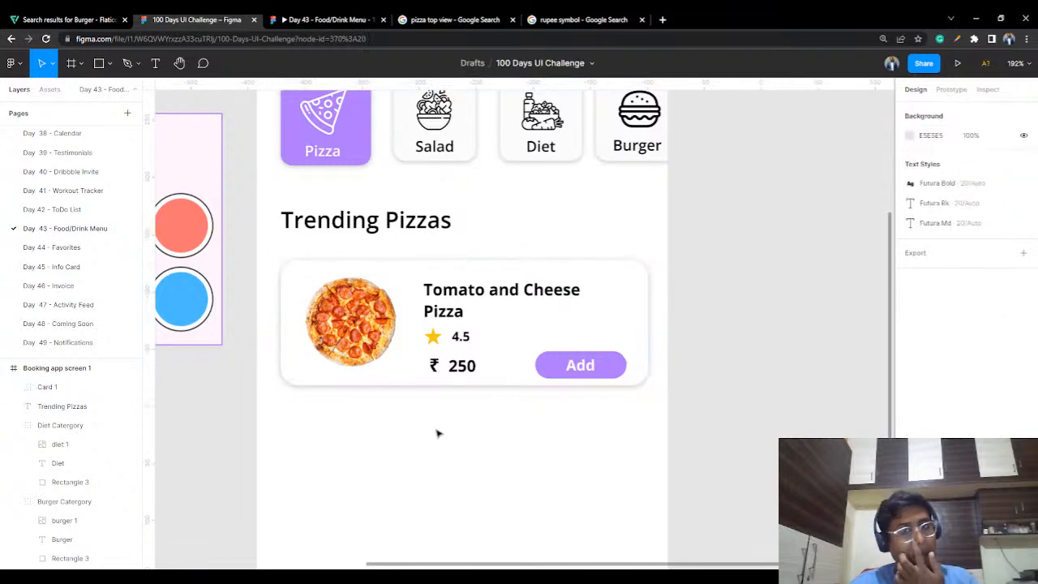
Step: Move the Add button up and slightly to the right within the pizza card, roughly level with the rating
click(605, 363)
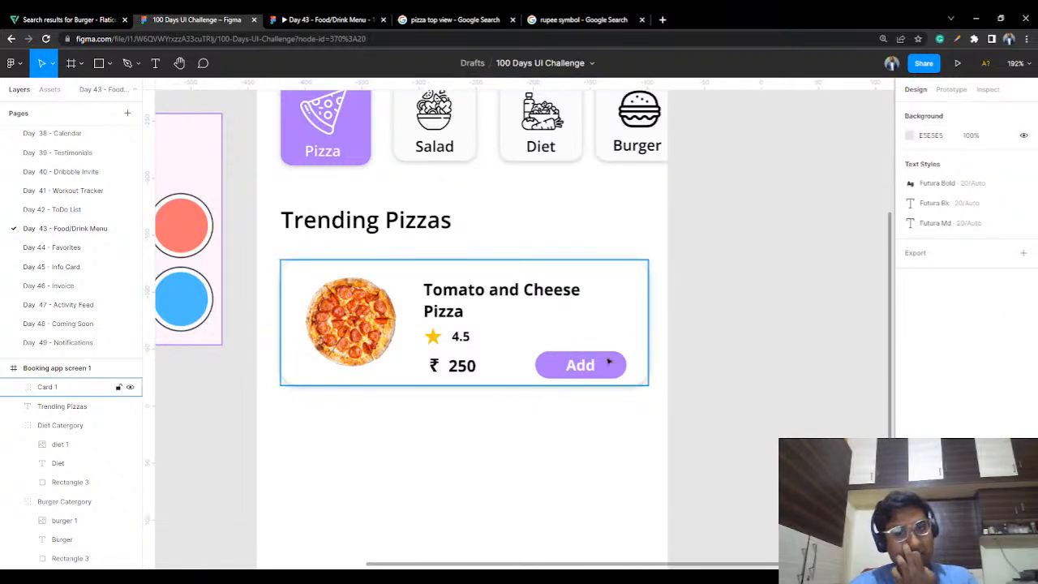
click(609, 362)
drag(608, 362, 614, 338)
click(451, 463)
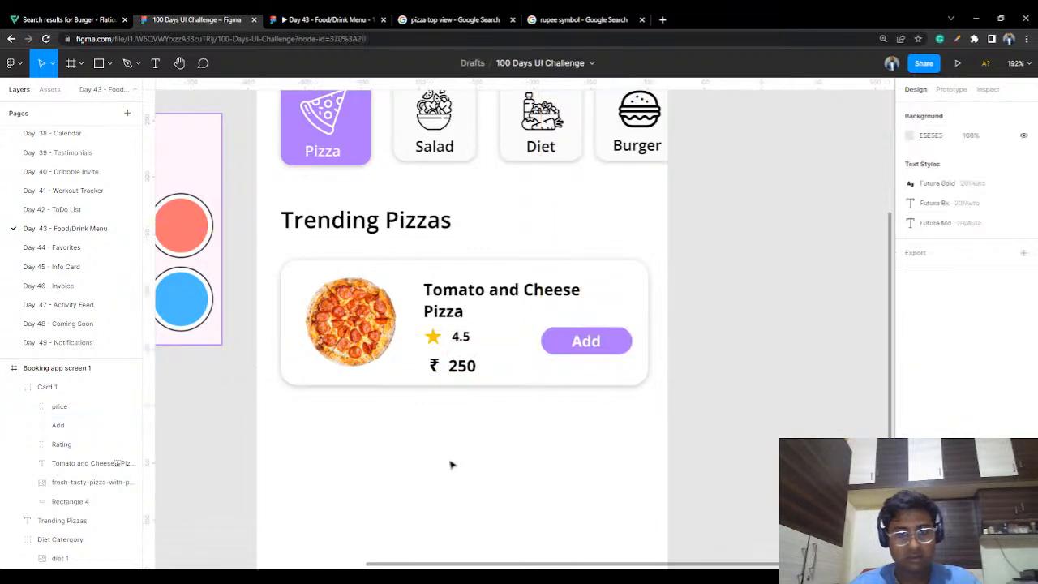
Step: Try moving the price group inside the card, and undo the move
scroll(450, 462, up, 5)
click(478, 237)
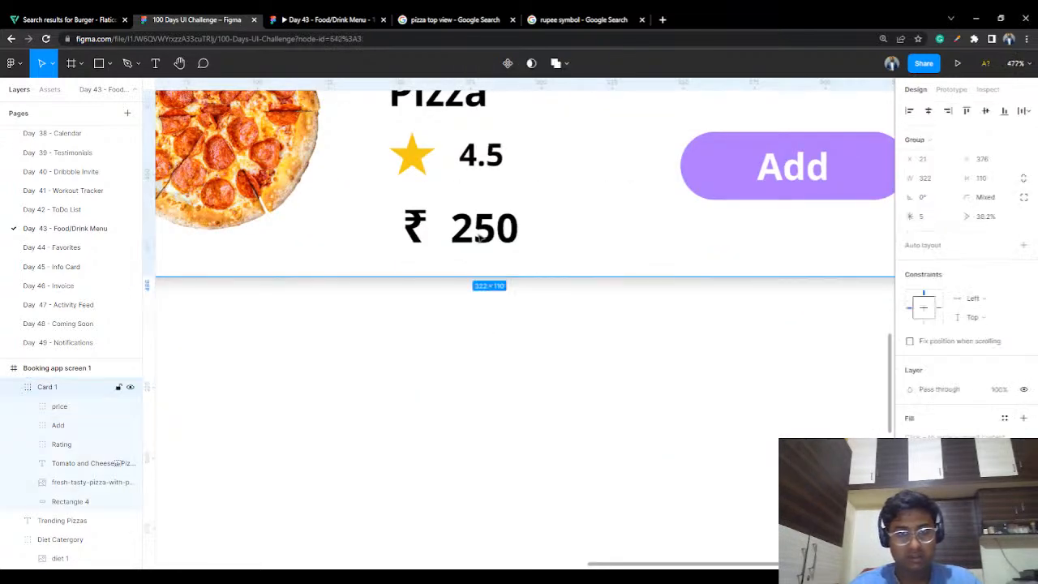
double_click(480, 236)
scroll(438, 298, up, 1)
drag(430, 258, 414, 339)
key(ctrl+z)
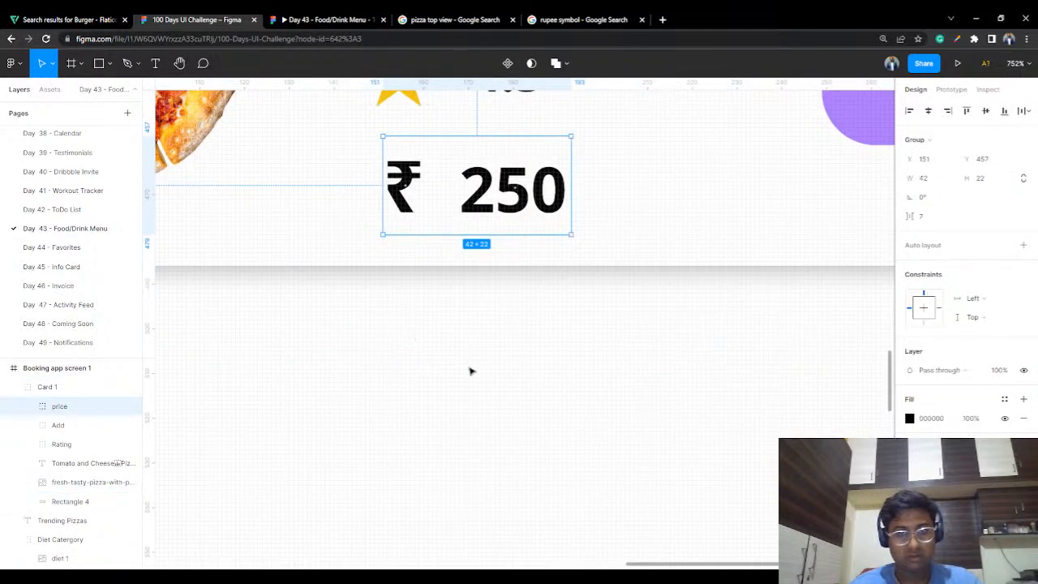
Step: Set the font size of the 250 price text to 12
click(468, 357)
scroll(466, 348, up, 3)
click(391, 293)
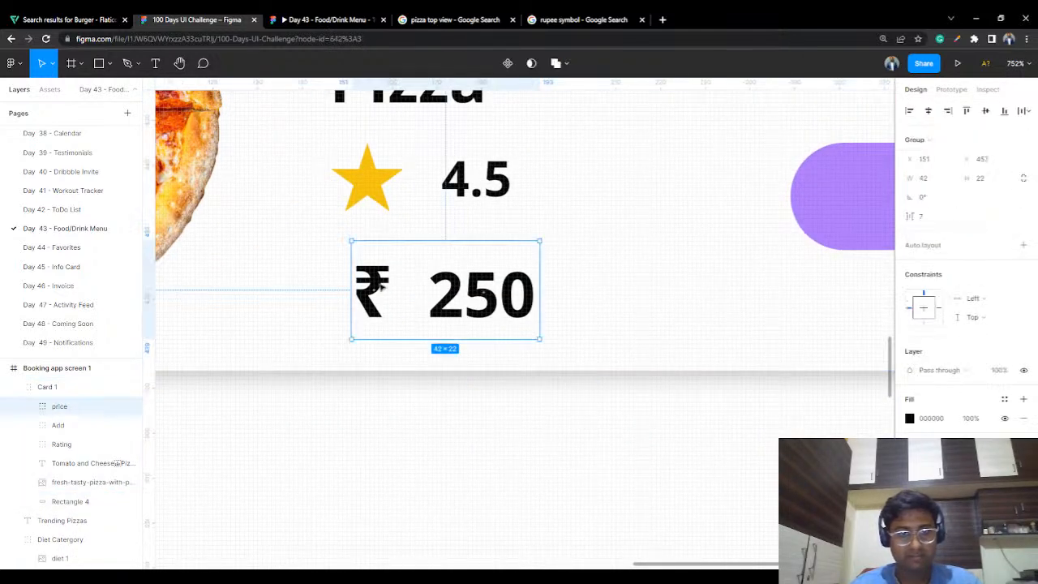
double_click(380, 286)
drag(377, 281, 377, 281)
click(470, 284)
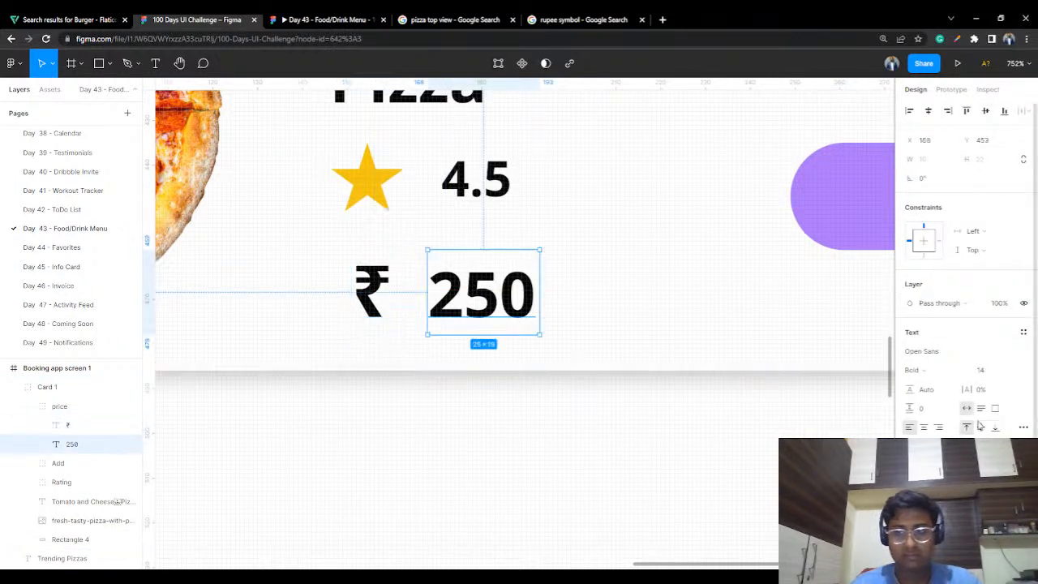
click(1017, 368)
click(996, 351)
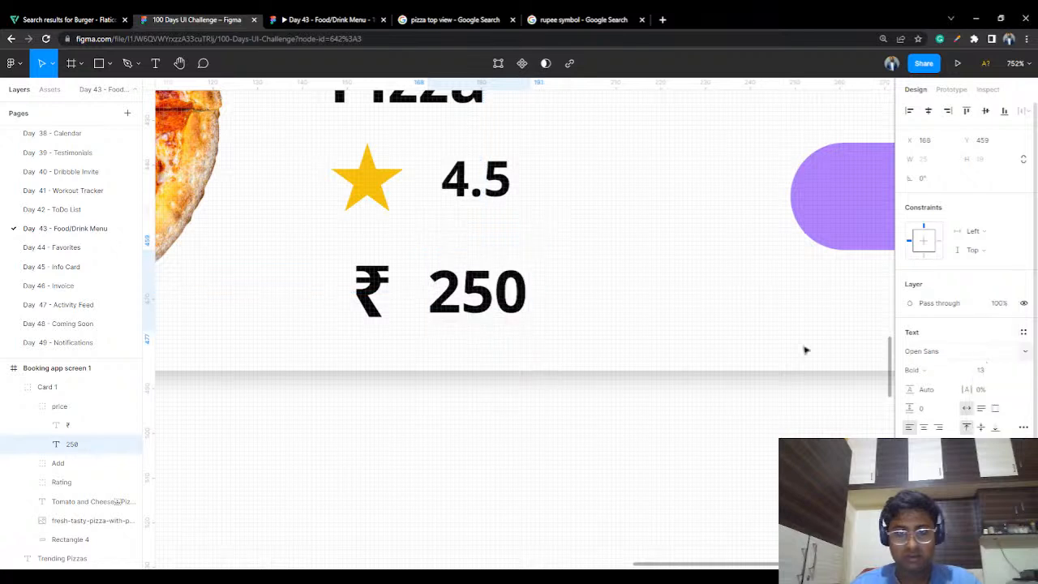
click(1020, 369)
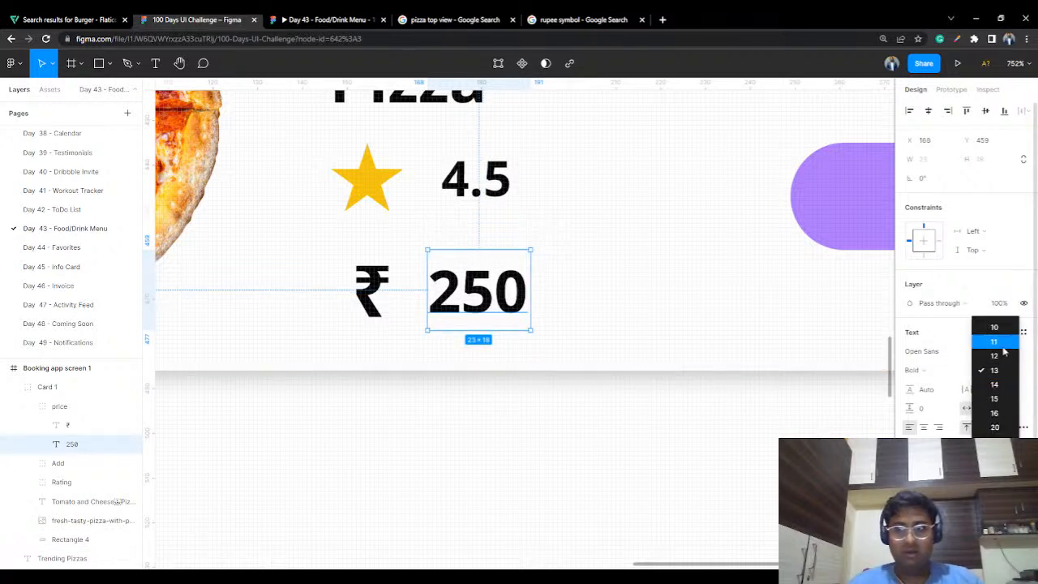
click(996, 351)
Step: Move the 250 text slightly away from the ₹ symbol so it lines up beneath the 4.5 rating
drag(489, 298, 503, 301)
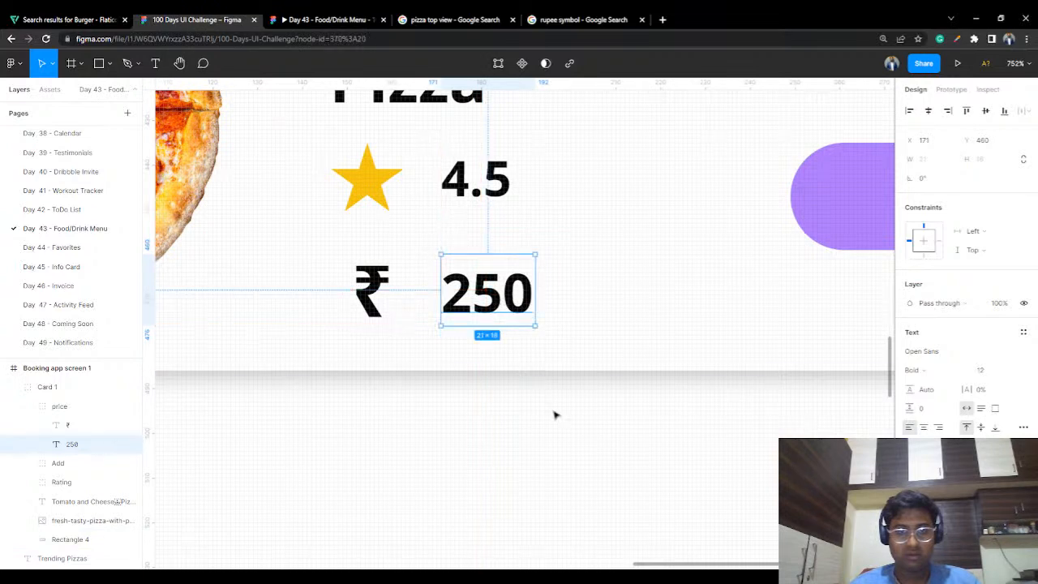
click(553, 413)
scroll(554, 412, down, 3)
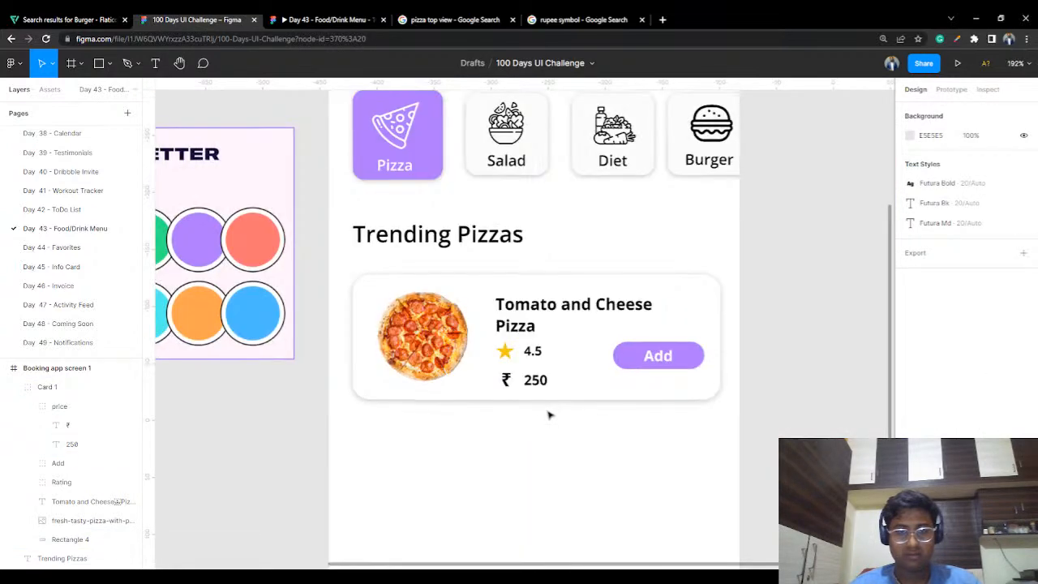
Step: Move the price group up to sit just below the rating row, leaving a small gap between them
click(510, 379)
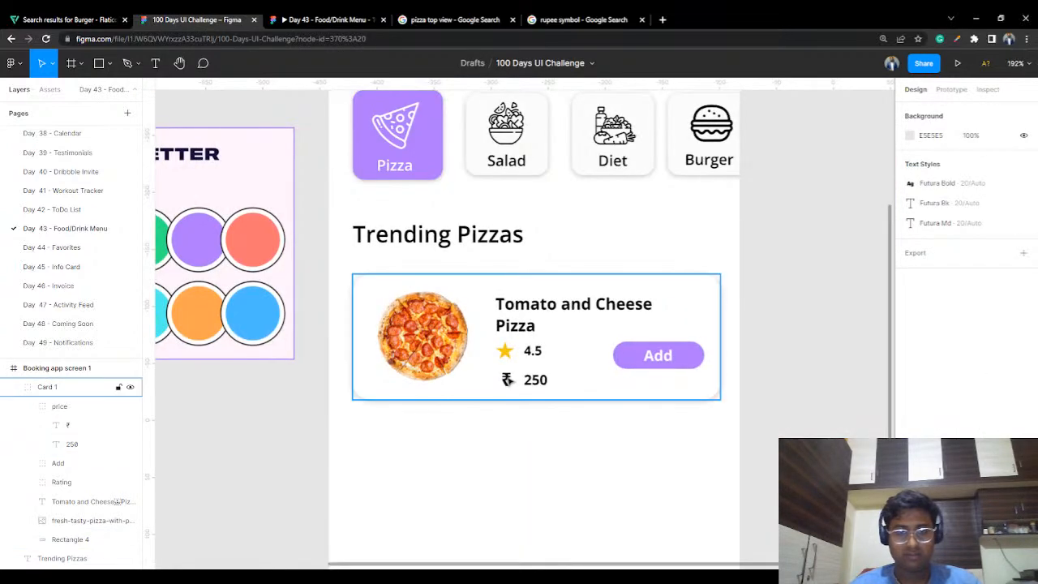
double_click(511, 379)
scroll(511, 379, up, 6)
drag(511, 385, 510, 356)
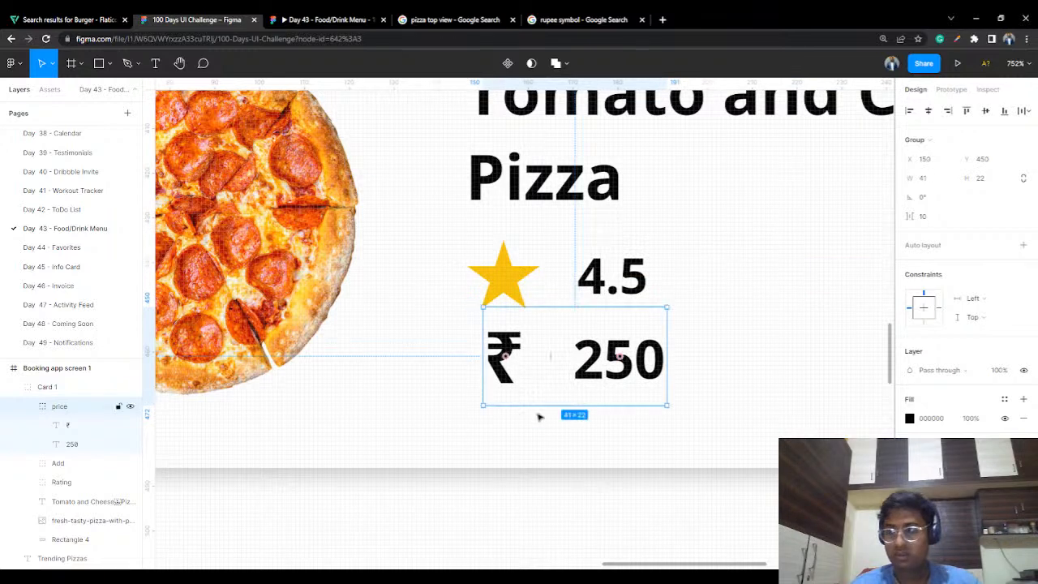
click(595, 537)
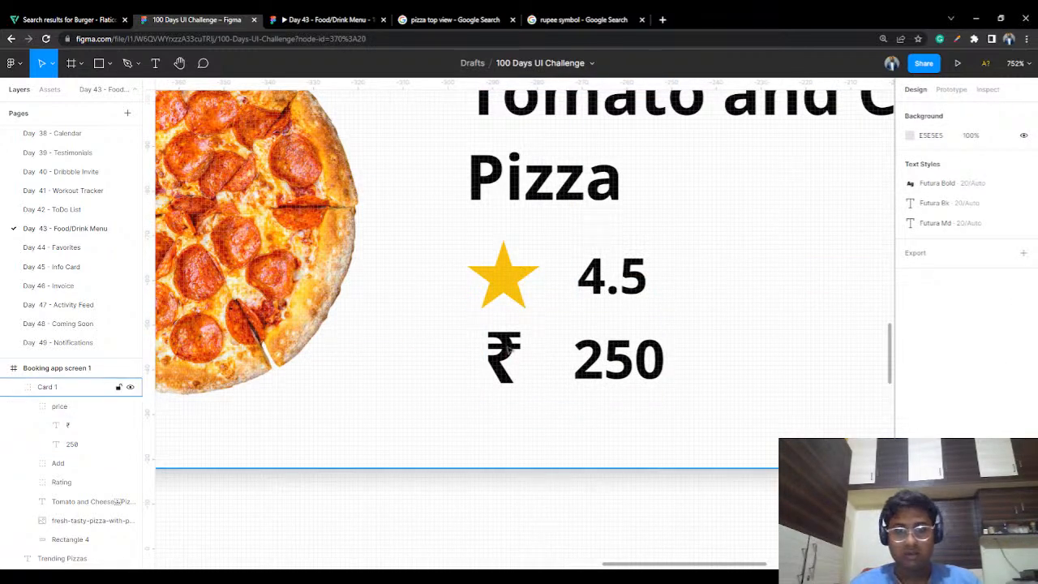
click(506, 348)
drag(506, 349, 507, 357)
click(560, 510)
scroll(561, 510, down, 10)
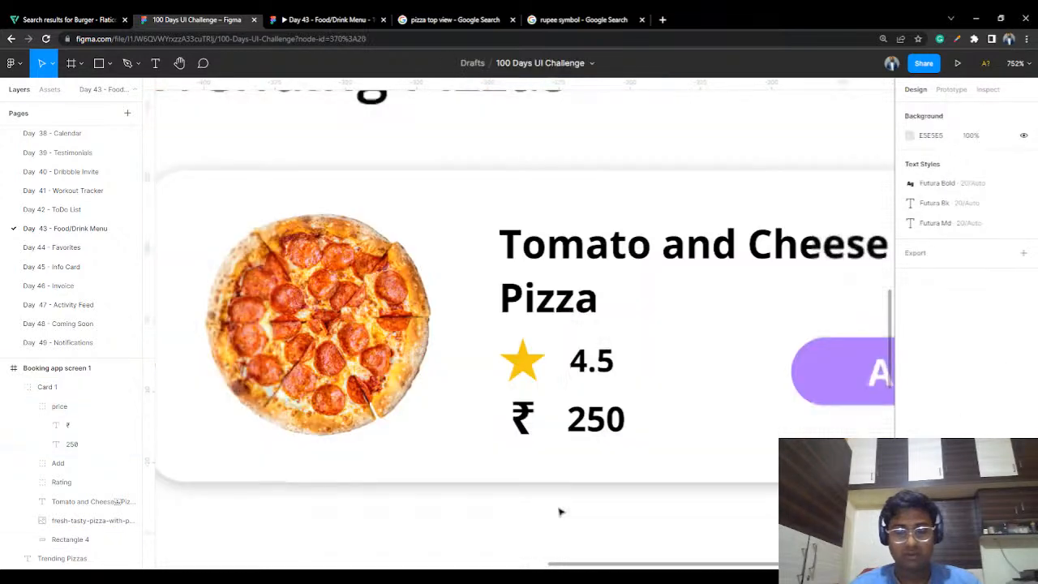
scroll(589, 438, down, 3)
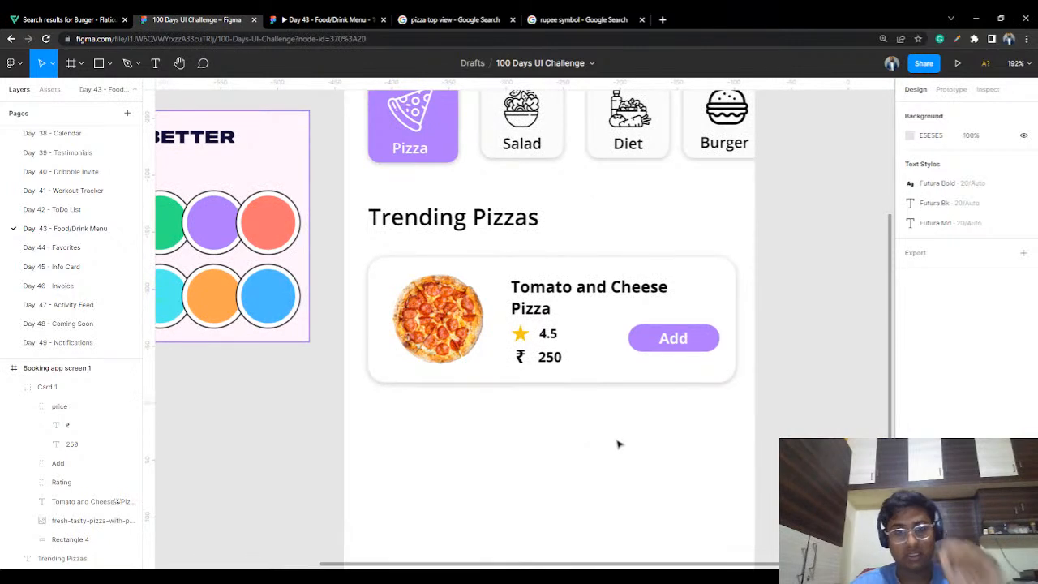
Step: Duplicate the pizza card and place the copy directly below the original, aligned with it
click(702, 346)
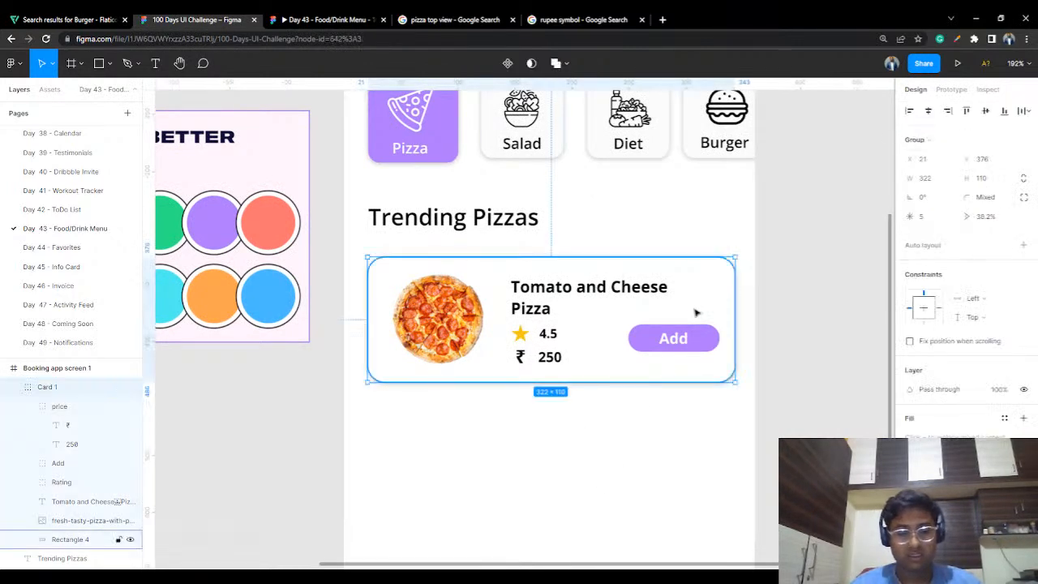
click(798, 283)
key(ctrl+v)
drag(695, 281, 700, 428)
click(792, 295)
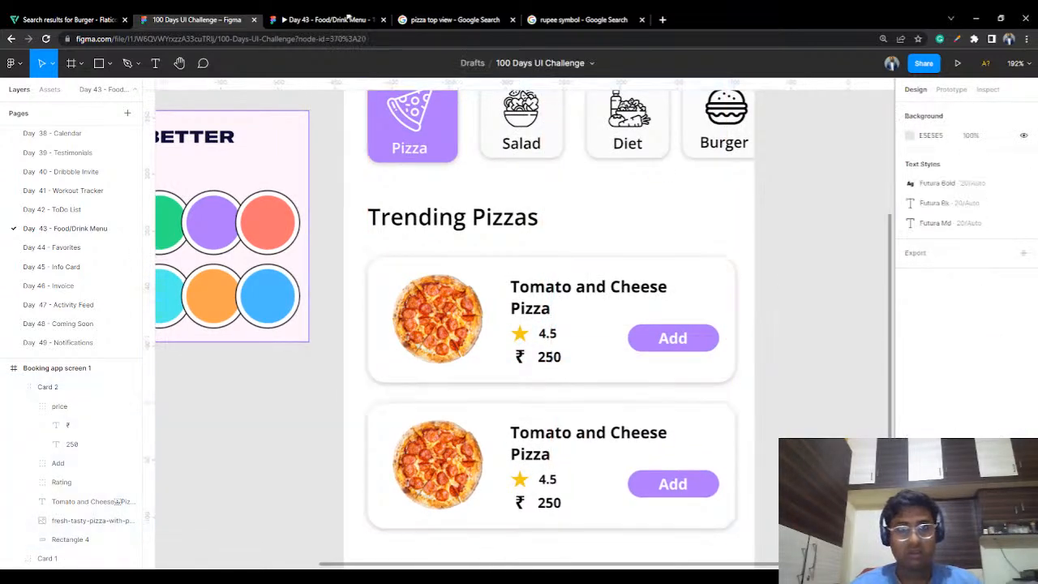
Step: Switch to the Google pizza top view results and browse the linked Freepik page for another pizza image
click(328, 19)
click(452, 19)
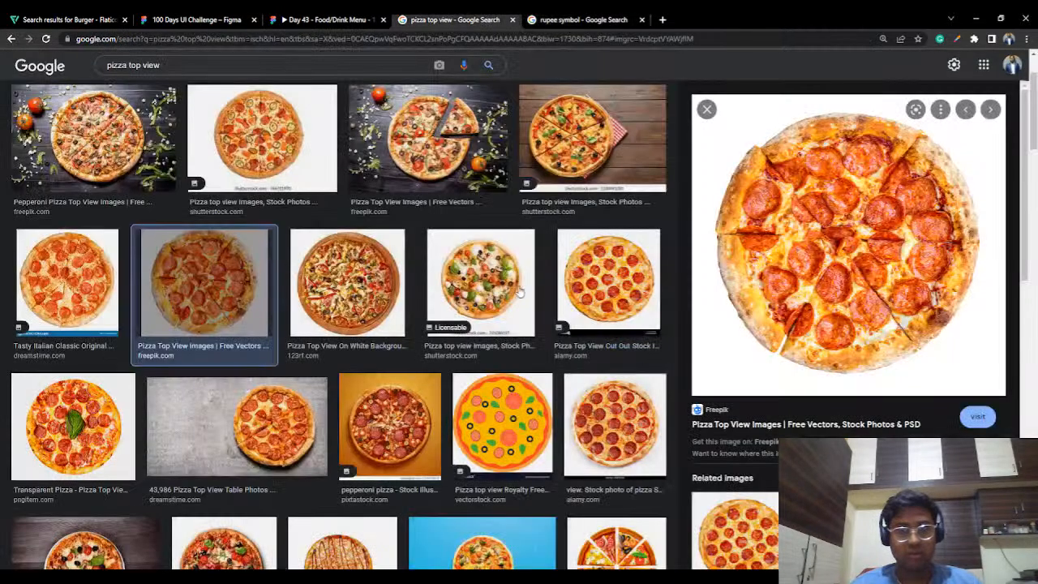
click(711, 420)
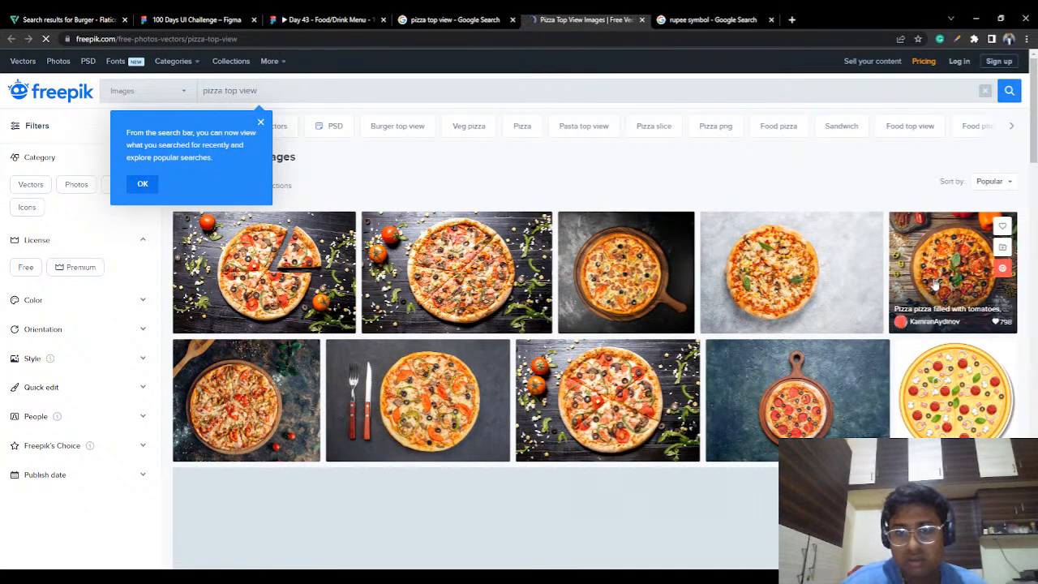
scroll(925, 292, down, 3)
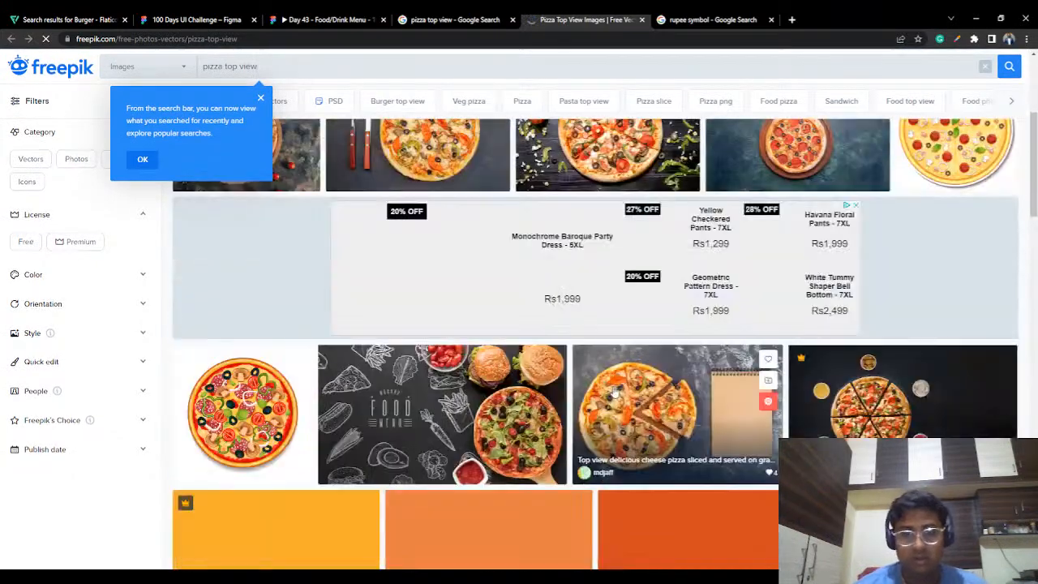
scroll(614, 392, down, 4)
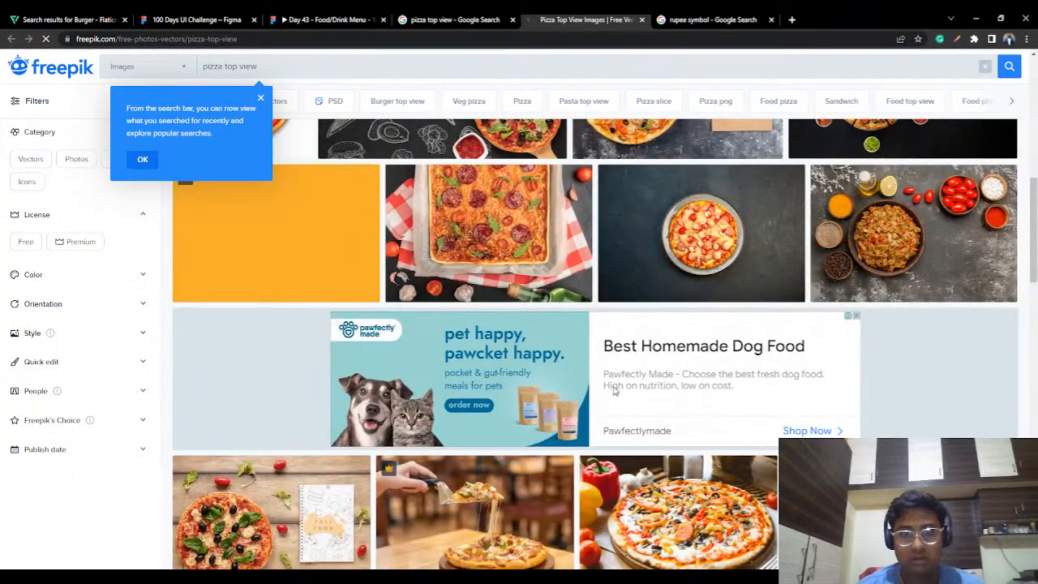
scroll(615, 391, down, 3)
click(456, 21)
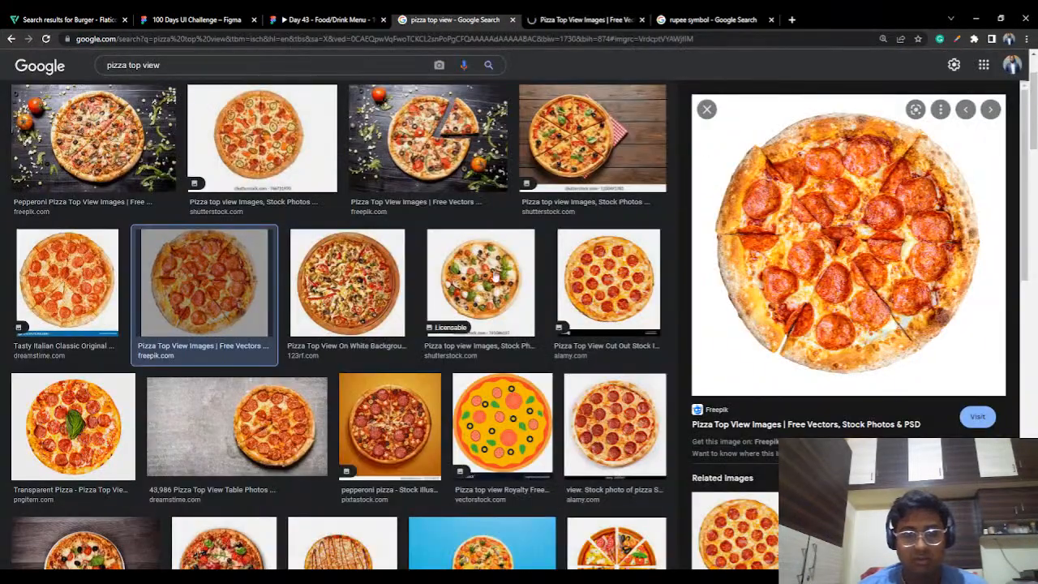
Step: Preview the 123RF pizza on a wooden board in the image results, closing the extra page it opens
click(332, 280)
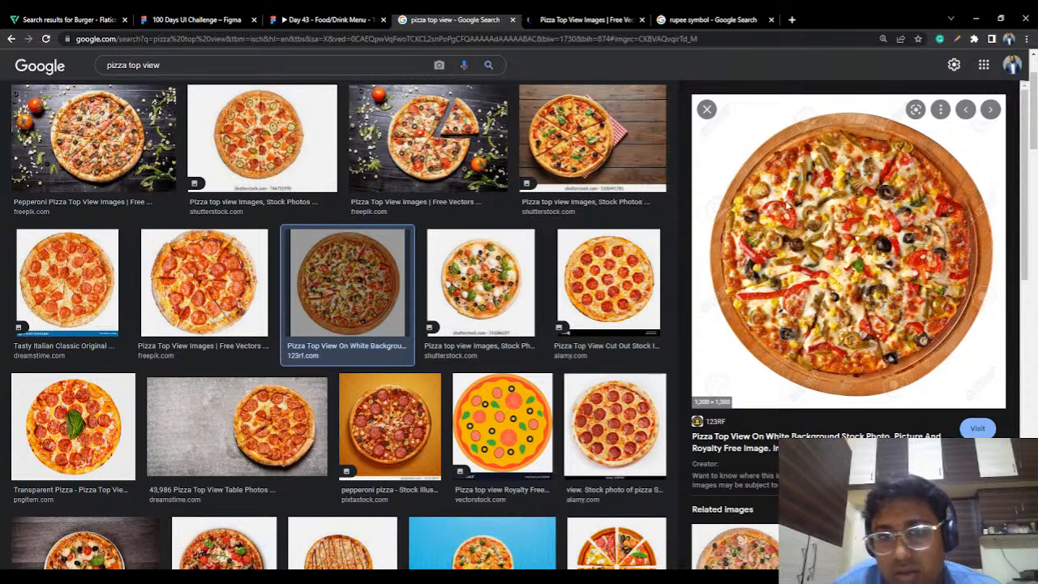
click(786, 208)
click(429, 19)
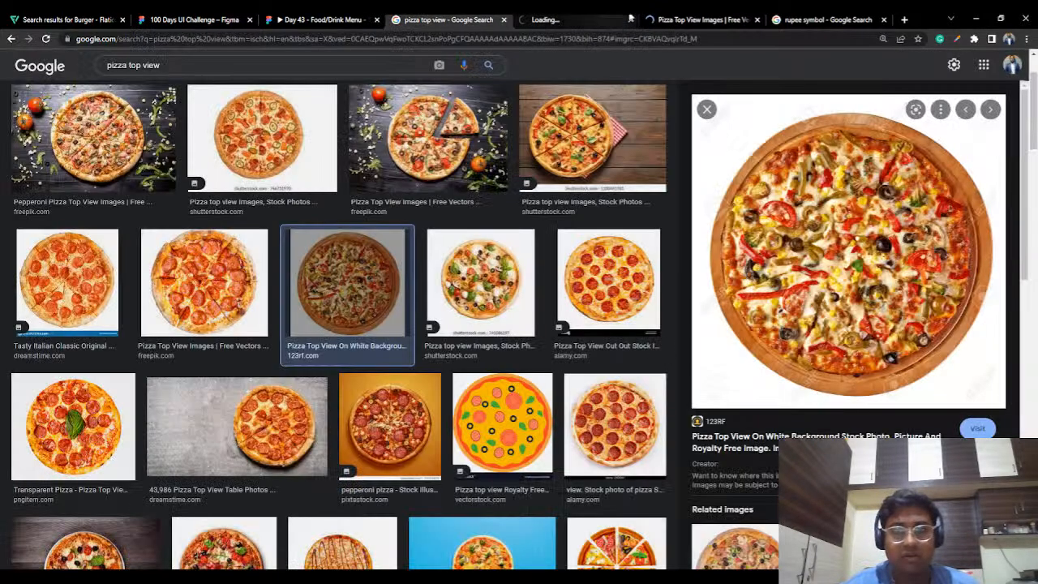
click(630, 23)
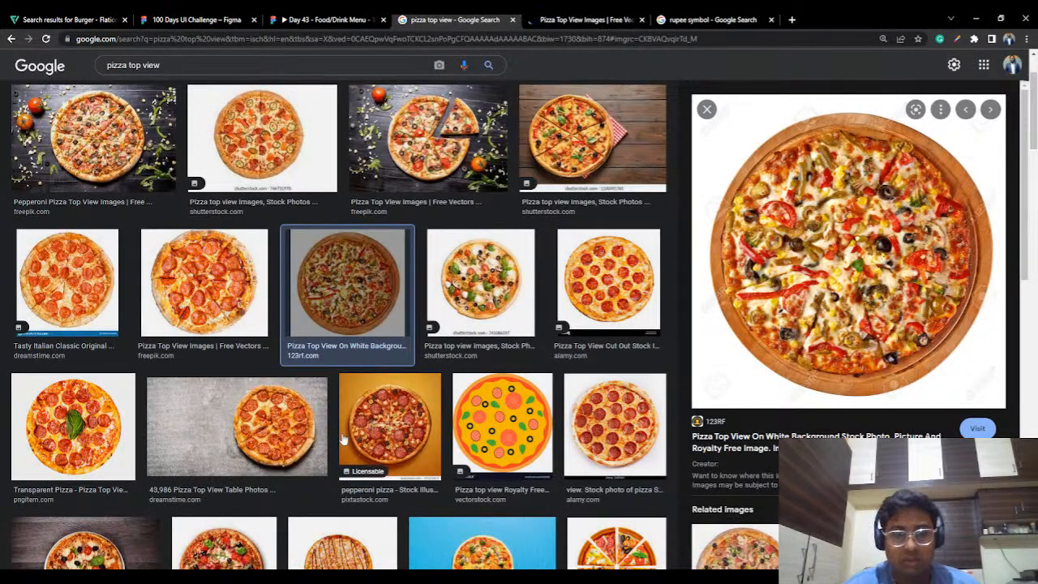
Step: Find the Depositphotos top-view pizza with basil and olives in the image results and download it as a JPG
scroll(342, 439, down, 2)
scroll(342, 438, down, 1)
click(224, 462)
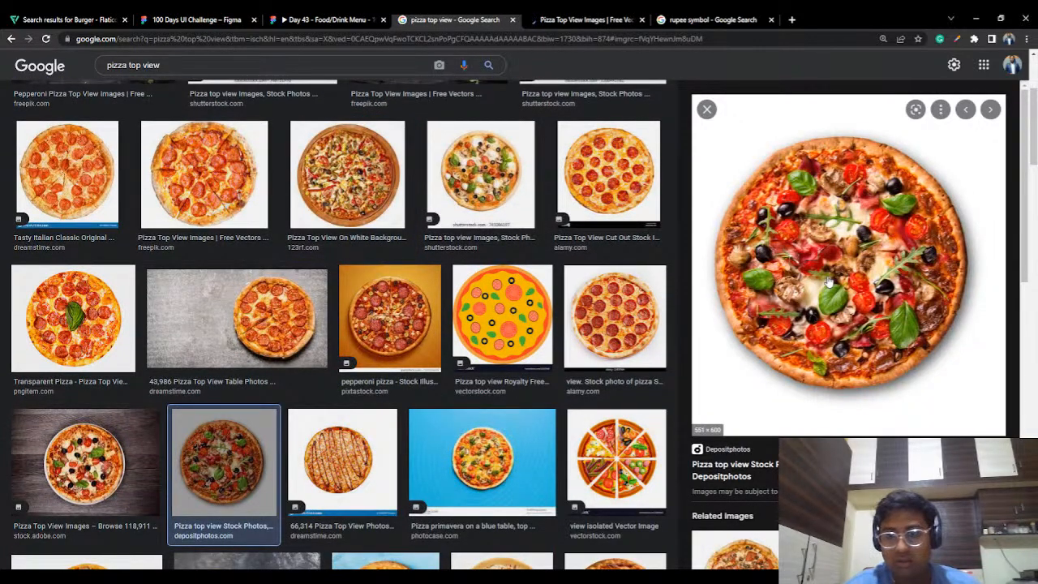
key(super+shift+s)
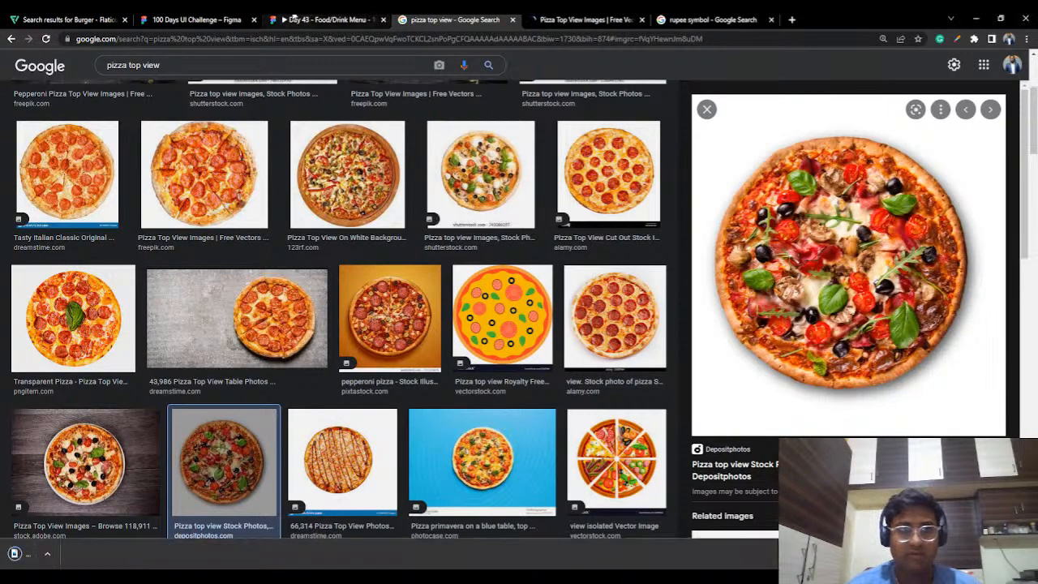
Step: Switch to Figma, check the two pizza cards in the prototype preview, and return to the design file
click(216, 18)
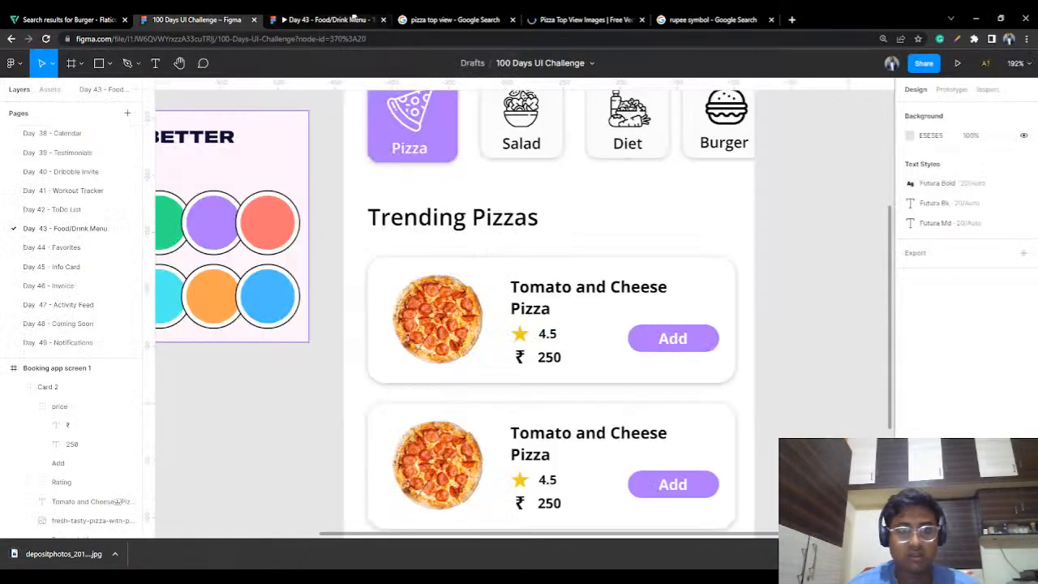
click(308, 19)
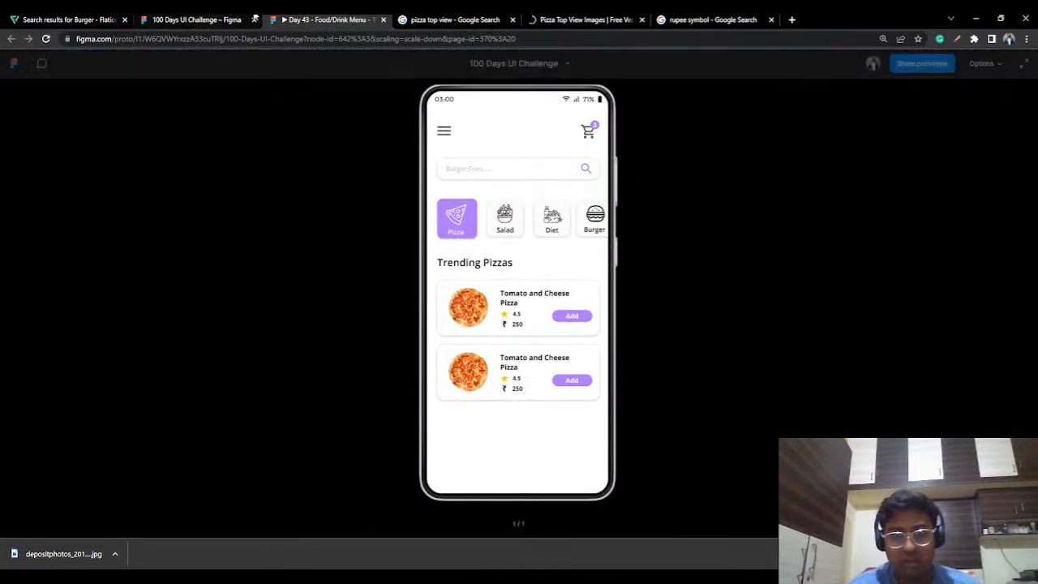
click(220, 19)
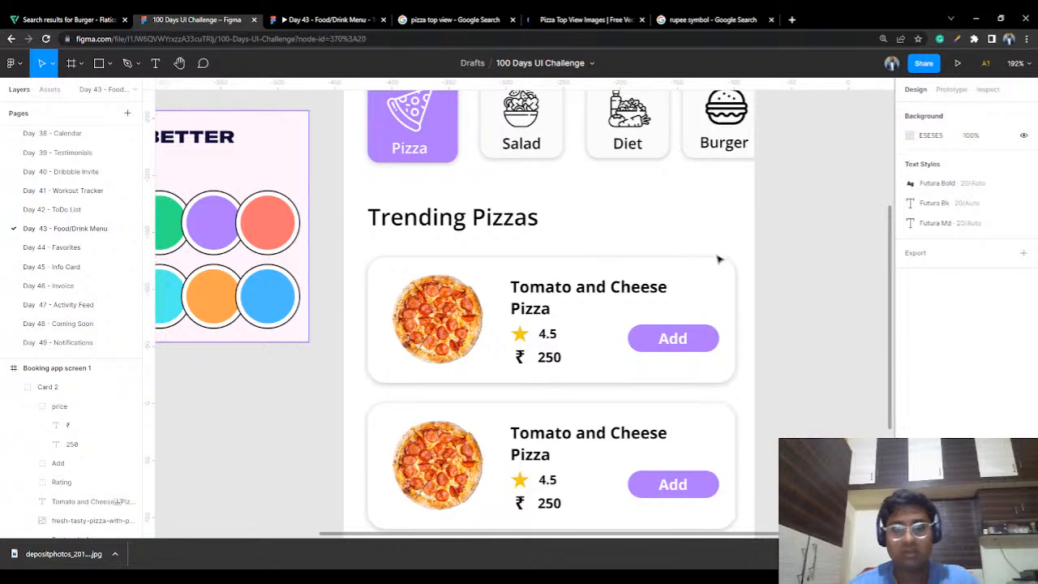
Step: Narrow the search bar rectangle to a width of 322 so its edge aligns with the pizza cards
scroll(719, 259, down, 3)
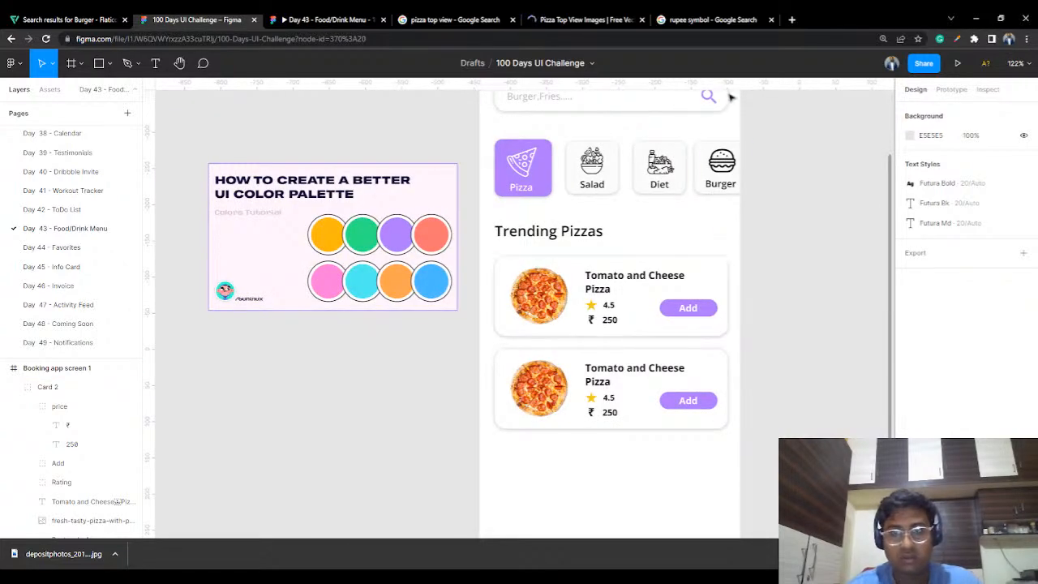
click(730, 97)
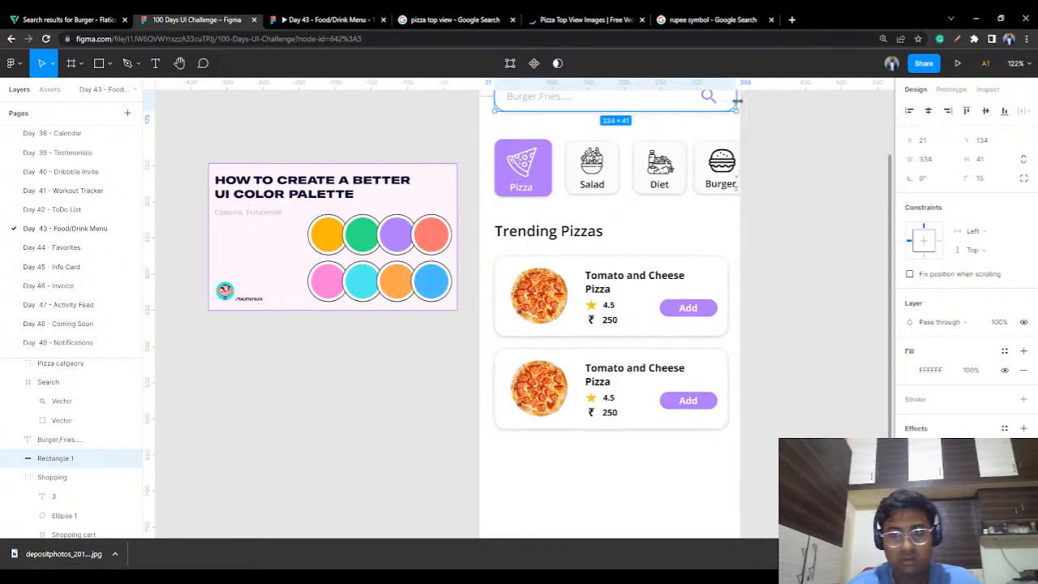
drag(735, 99, 729, 101)
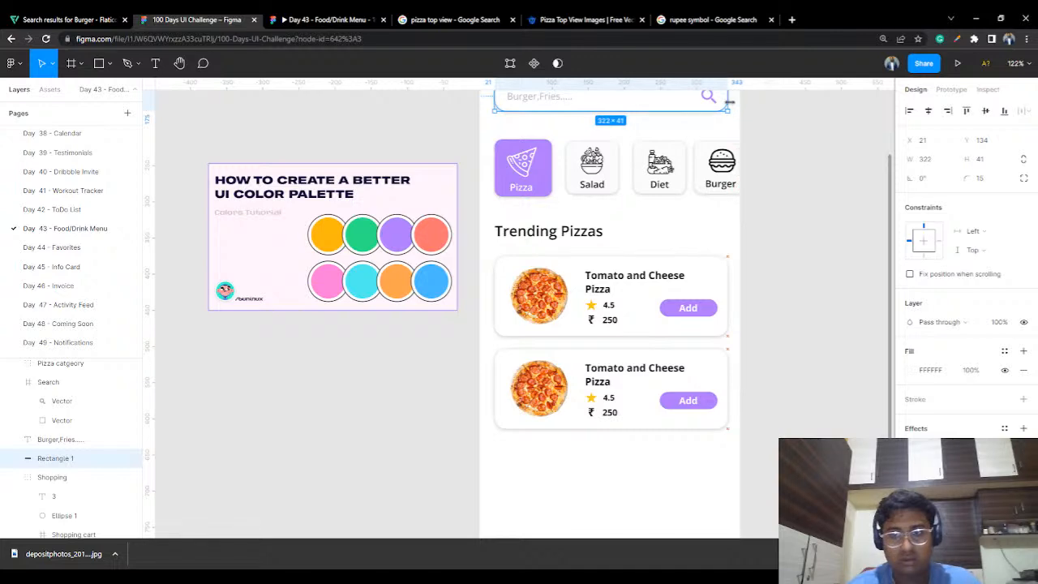
click(774, 126)
scroll(765, 220, up, 3)
scroll(736, 324, up, 3)
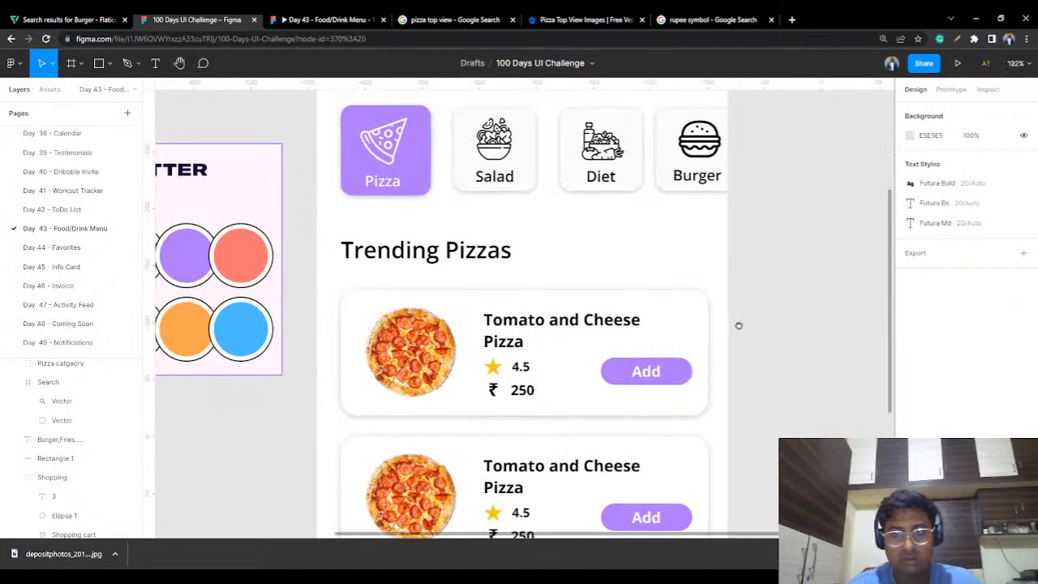
click(682, 174)
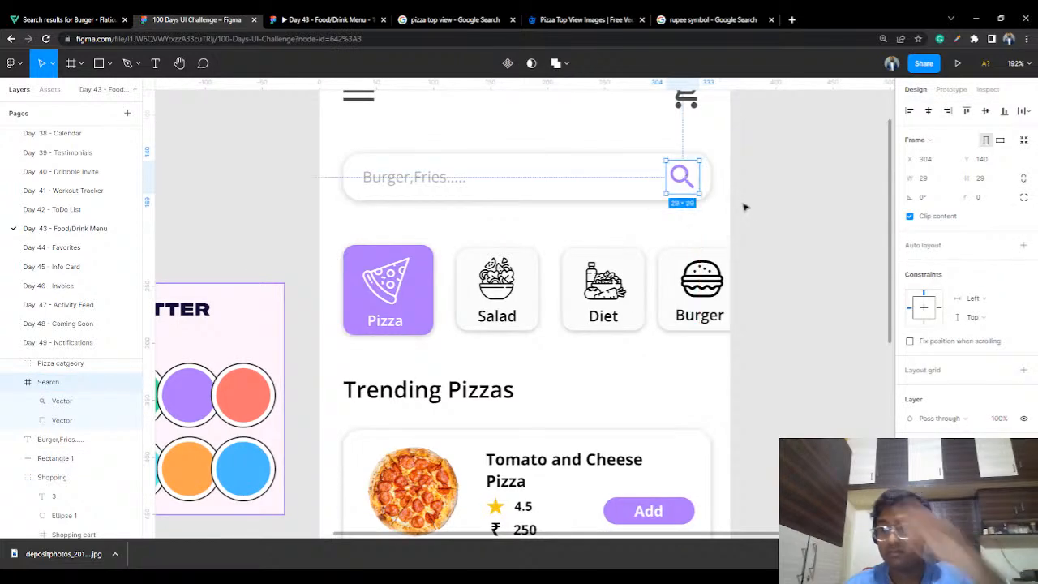
click(758, 178)
Step: Import the downloaded Depositphotos pizza image beside the app screen and scale it down proportionally to about 138 × 150
scroll(728, 259, down, 8)
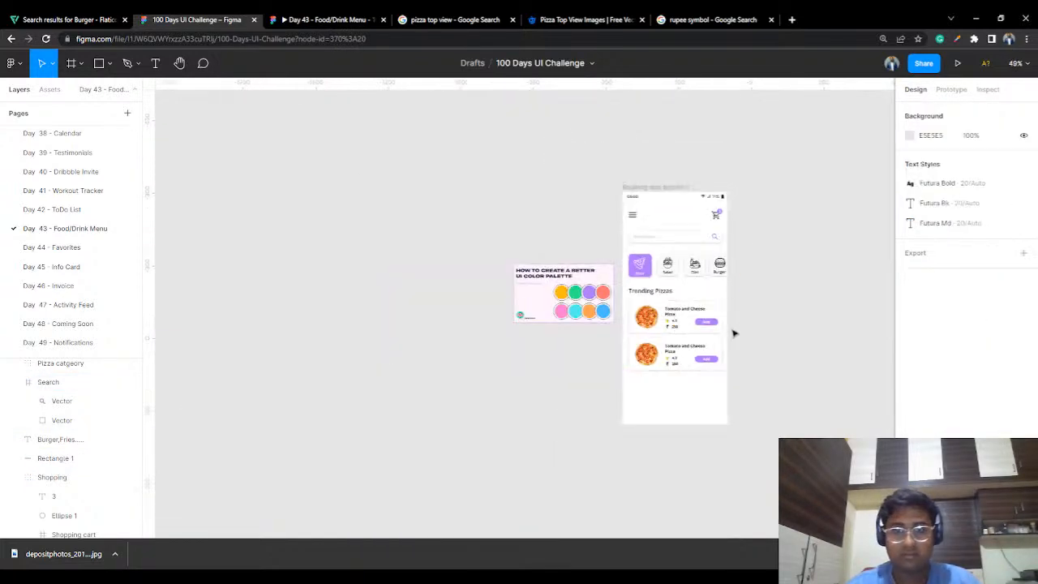
scroll(678, 300, up, 8)
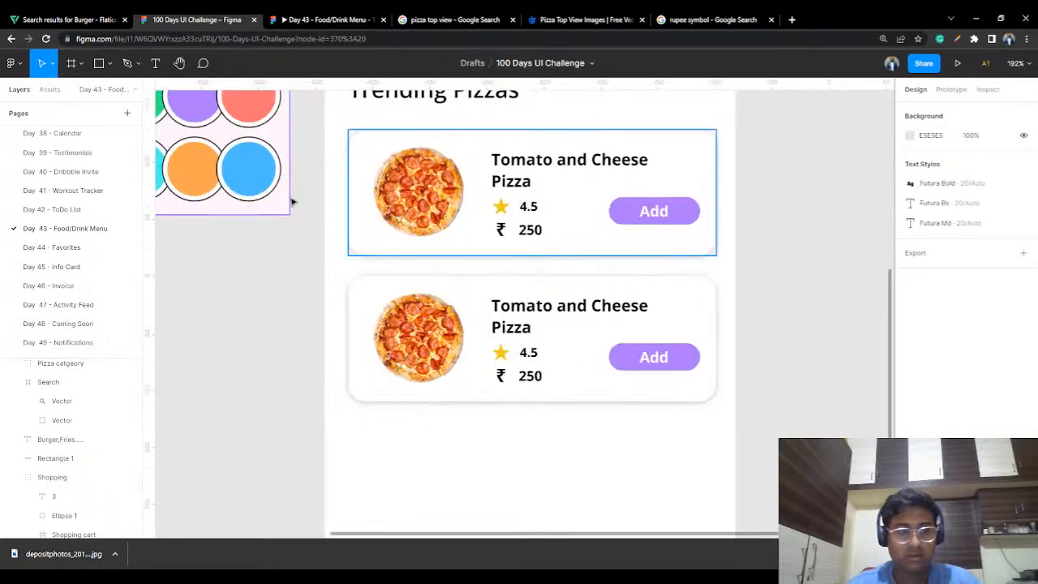
drag(42, 555, 715, 289)
scroll(390, 370, down, 8)
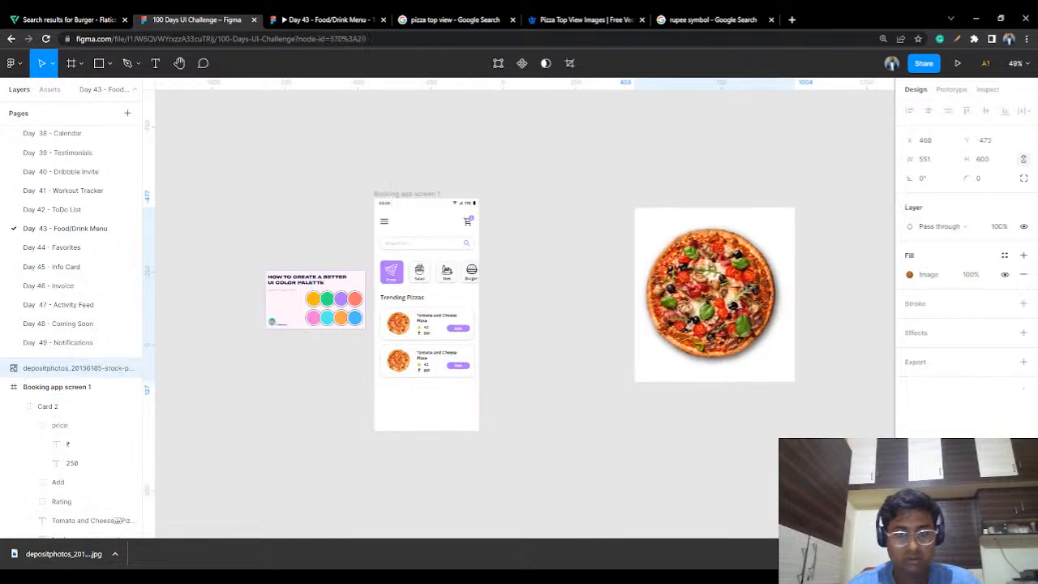
drag(797, 205, 674, 338)
click(640, 276)
Step: Delete the duplicated pizza image from the second trending card
scroll(523, 320, up, 8)
scroll(209, 417, left, 5)
scroll(663, 276, down, 2)
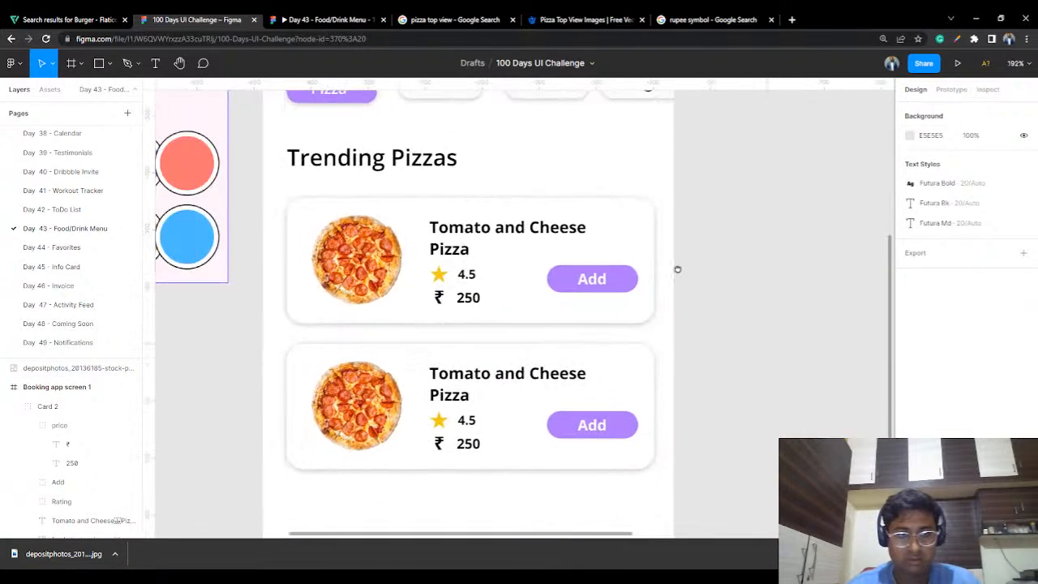
double_click(405, 397)
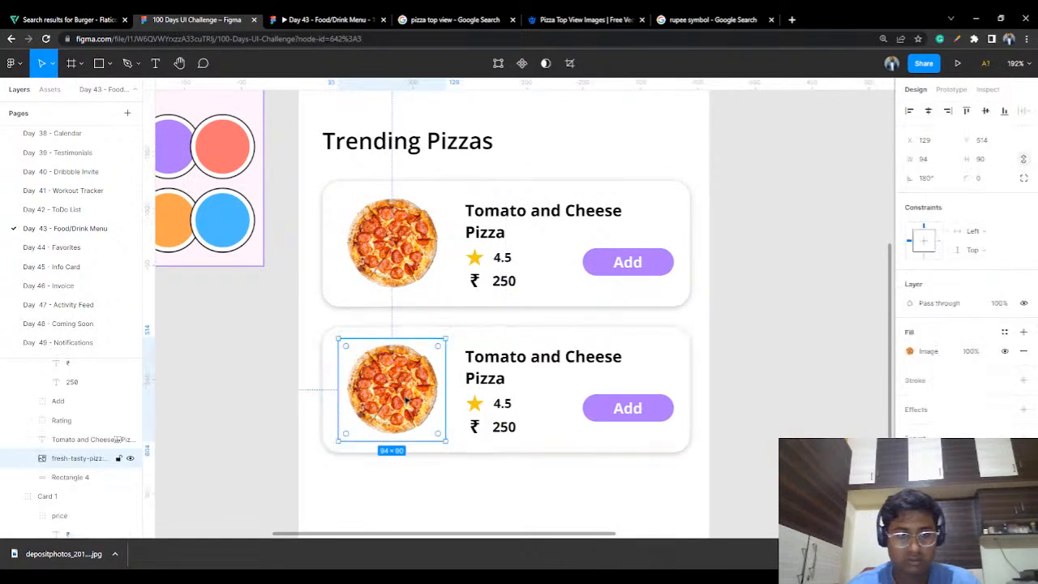
key(Delete)
Step: Place the basil and olive pizza image on the second card and scale it down to match the first card's pizza
scroll(405, 397, down, 5)
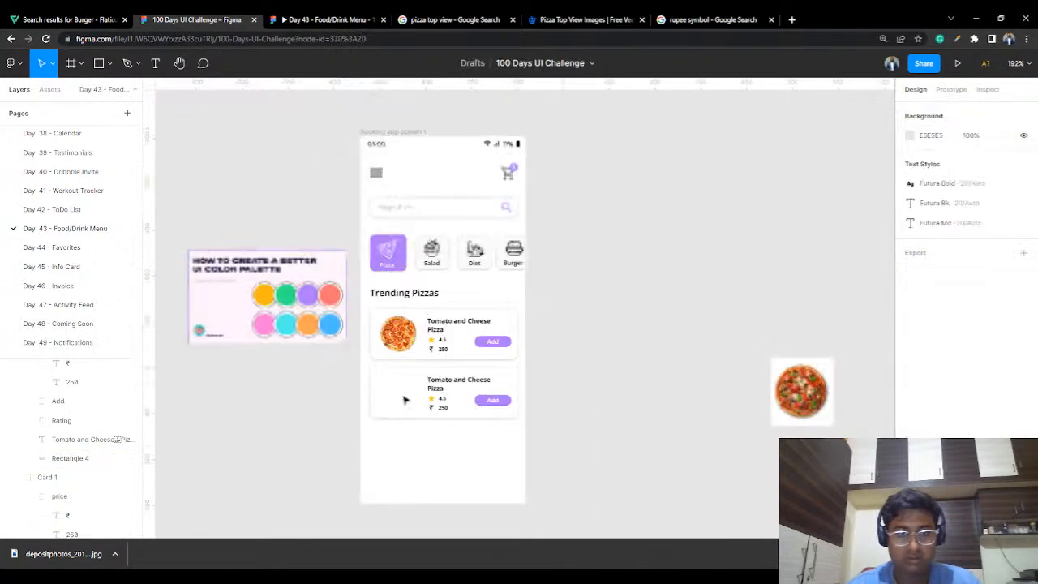
drag(802, 390, 398, 390)
scroll(422, 395, up, 4)
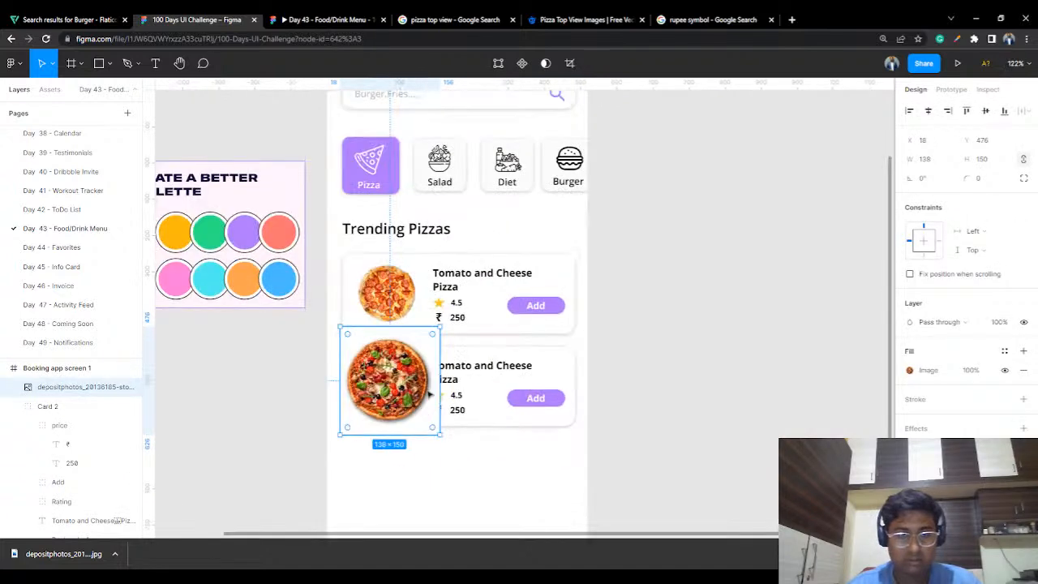
drag(429, 344, 402, 378)
click(617, 343)
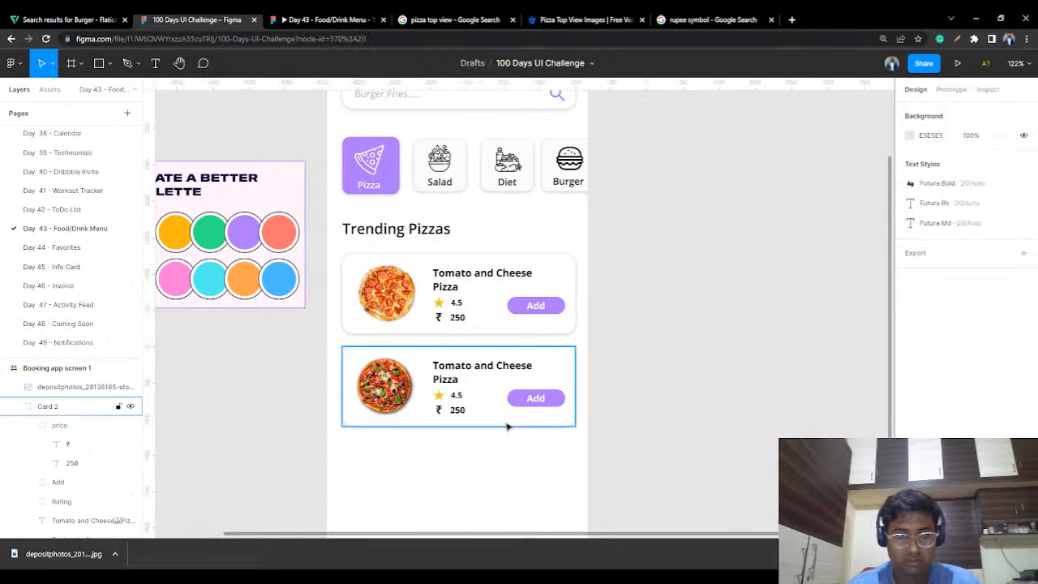
Step: Change the second card's title to "Mixed Veg Pizza"
scroll(546, 397, up, 5)
double_click(390, 318)
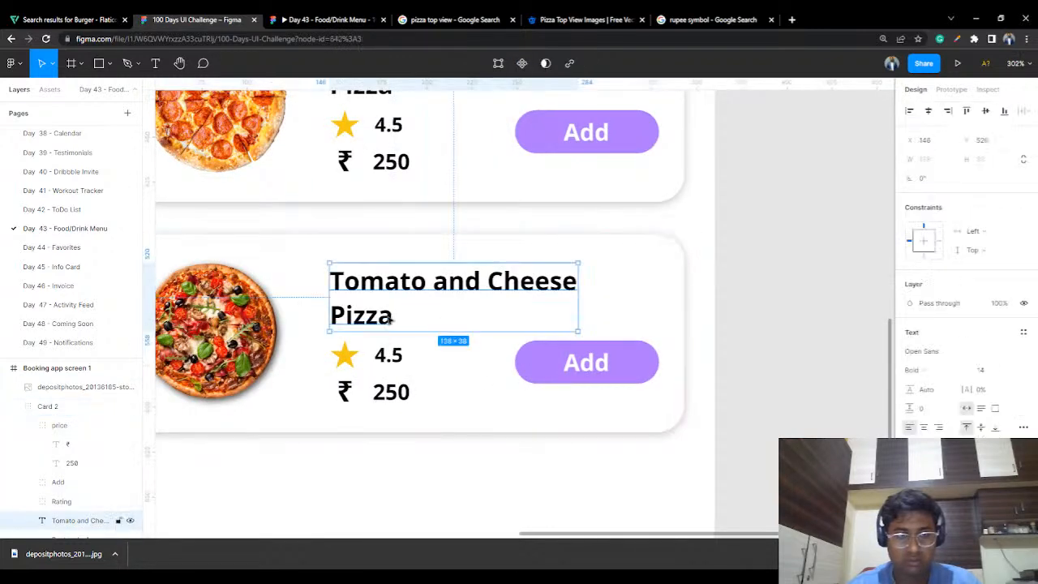
key(Return)
click(391, 317)
drag(392, 315, 335, 286)
text(mix)
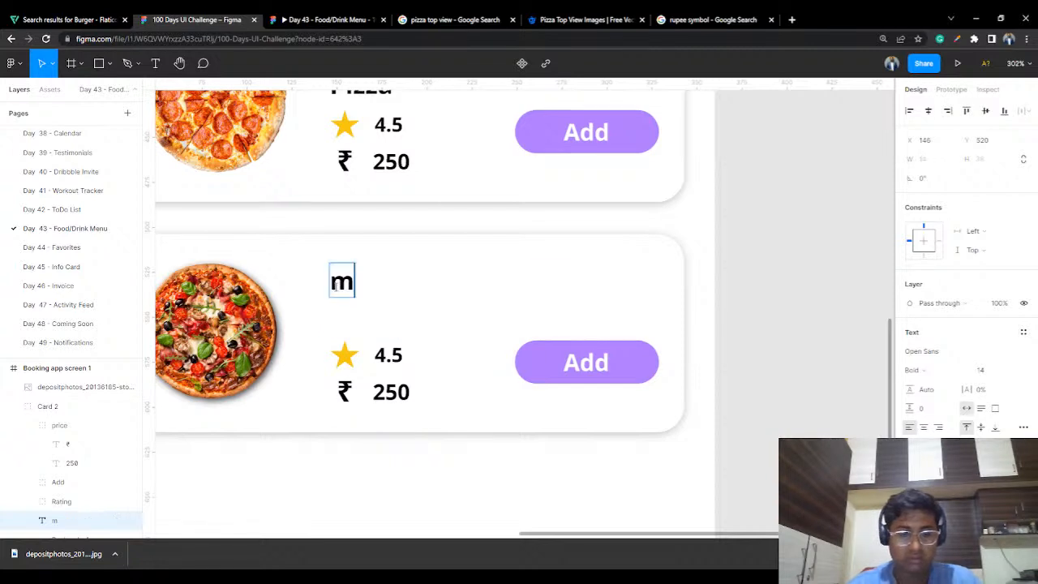
key(BackSpace)
key(BackSpace)
key(BackSpace)
text(M)
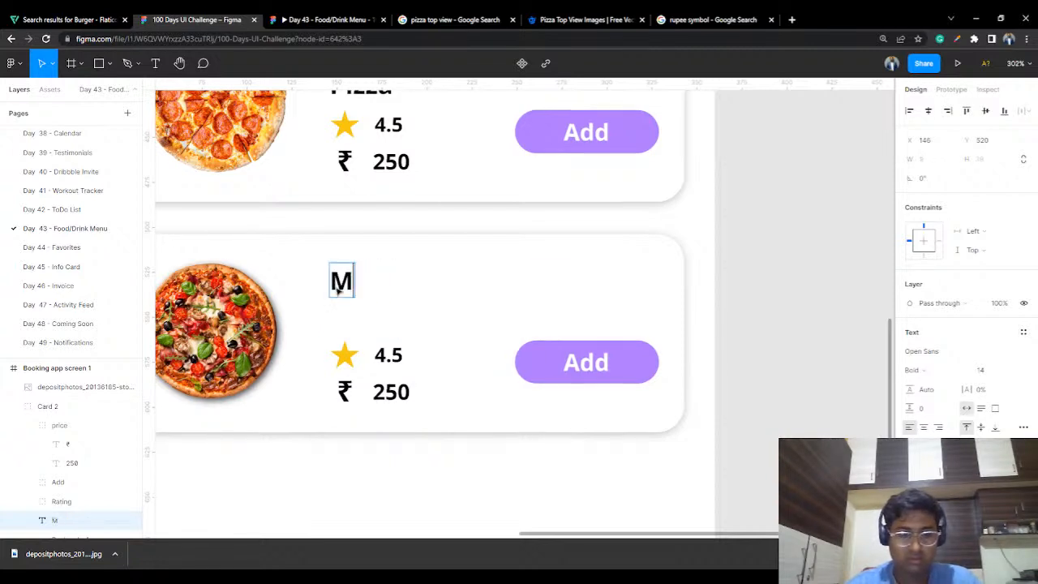
text(ixed Veg)
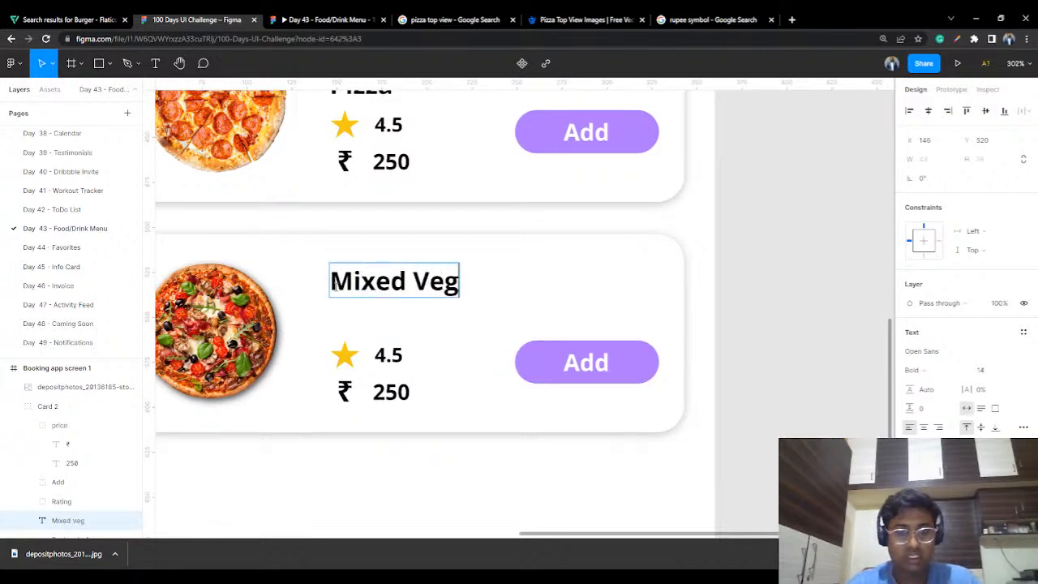
text( Pizza)
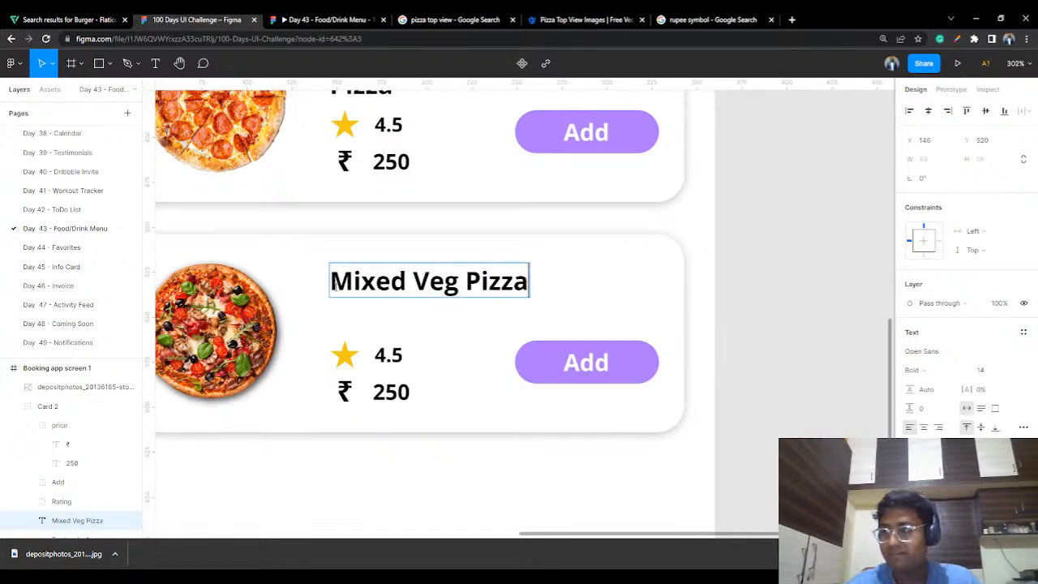
key(Escape)
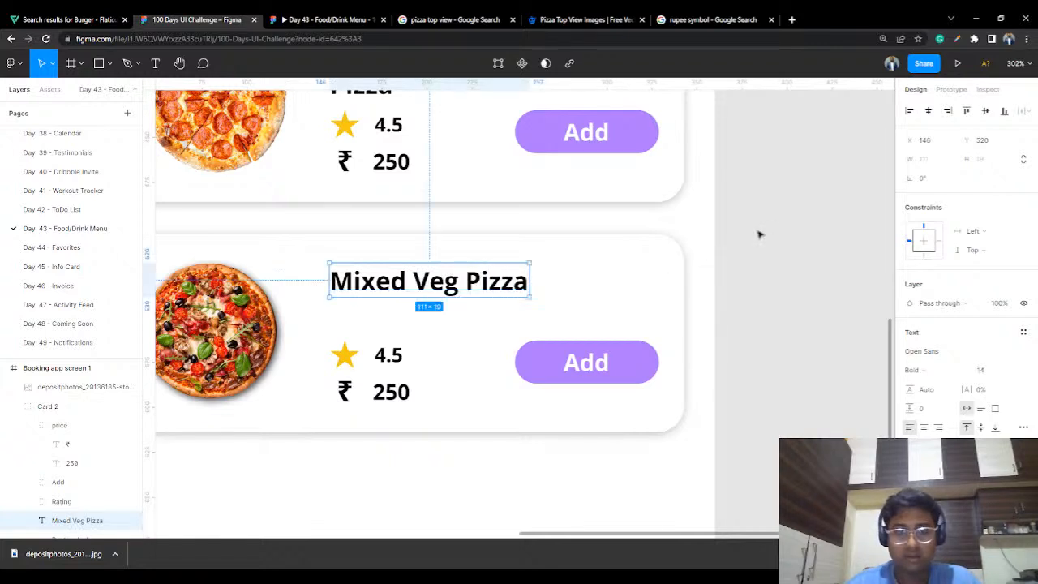
click(735, 312)
Step: Set the Mixed Veg Pizza card's rating to 5.0 and its price to 400
double_click(394, 362)
double_click(395, 362)
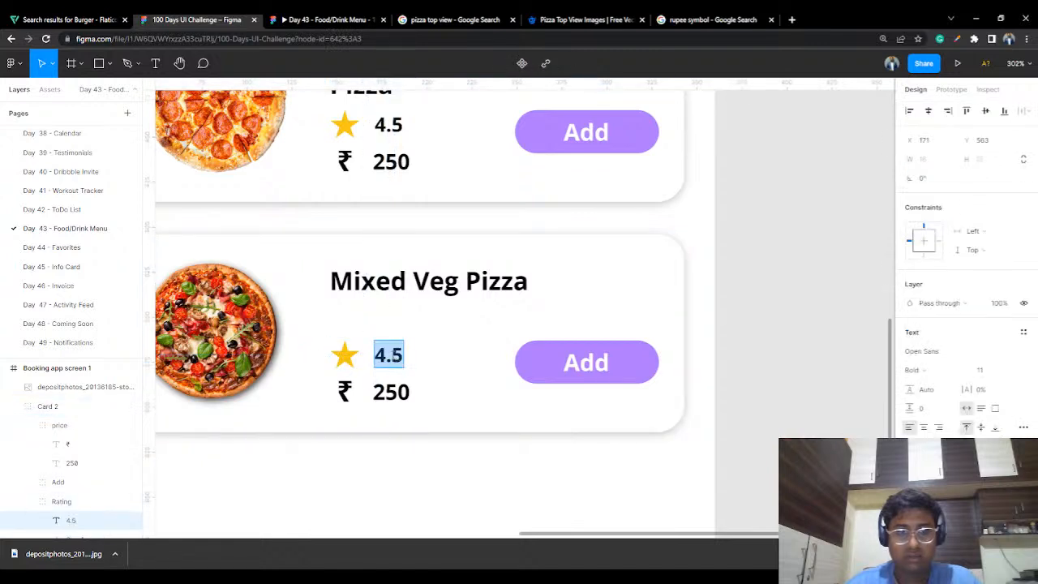
text(5.0)
click(406, 393)
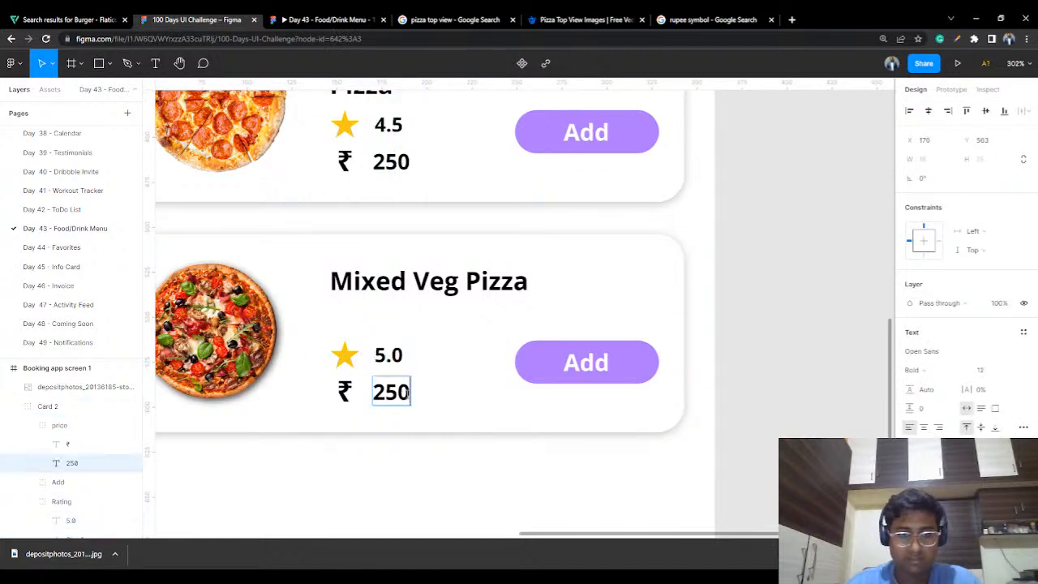
double_click(399, 394)
text(400)
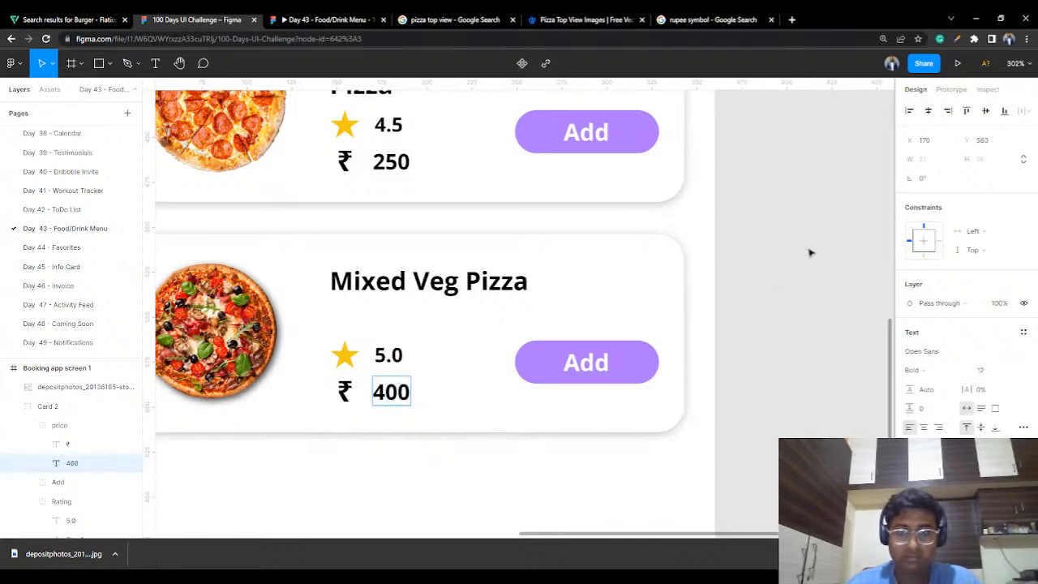
key(Escape)
click(809, 252)
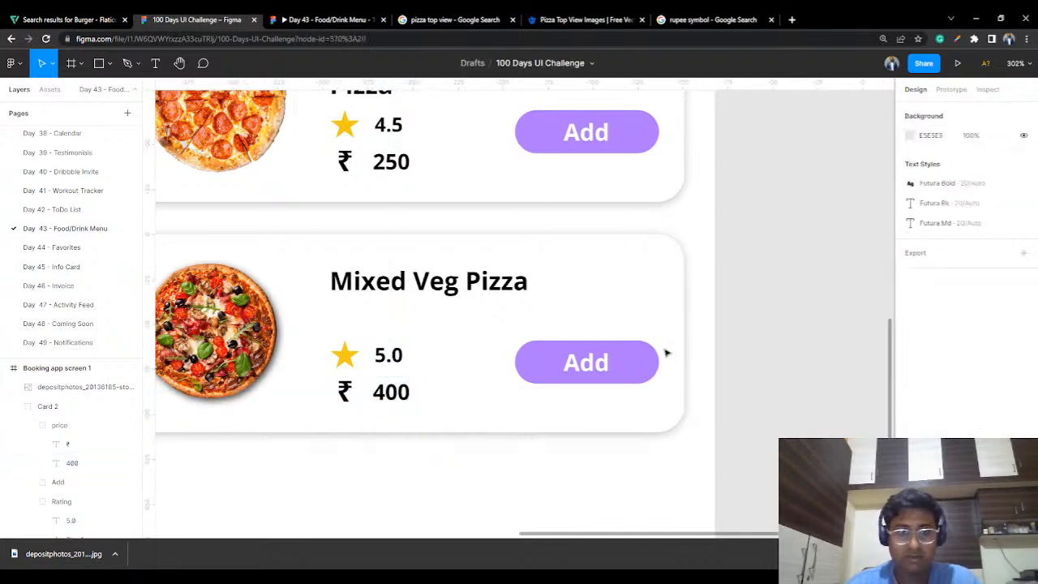
Step: Move the Depositphotos pizza image layer into the Card 2 group
scroll(513, 430, down, 5)
scroll(513, 430, down, 5)
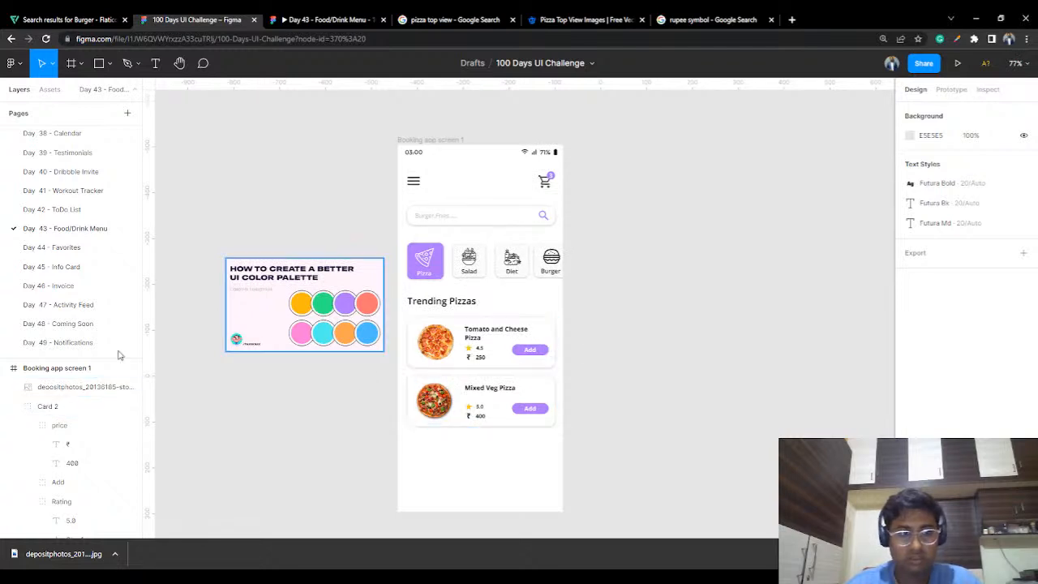
click(70, 392)
drag(74, 390, 77, 417)
click(231, 417)
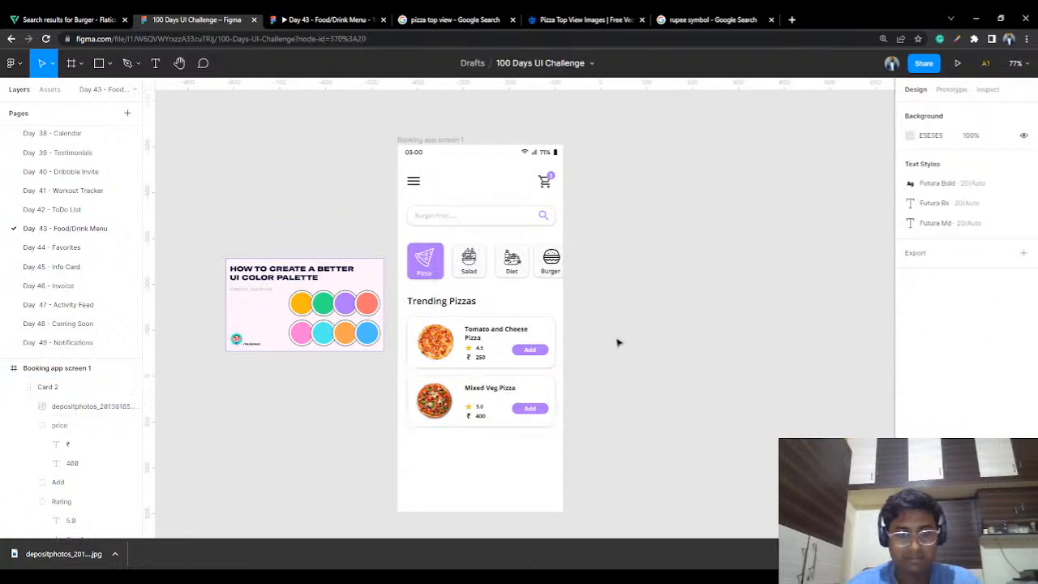
Step: Duplicate the Tomato and Cheese Pizza card and place the copy below the Mixed Veg Pizza card with matching spacing
click(496, 349)
key(ctrl+c)
key(ctrl+v)
drag(496, 351, 491, 466)
click(644, 360)
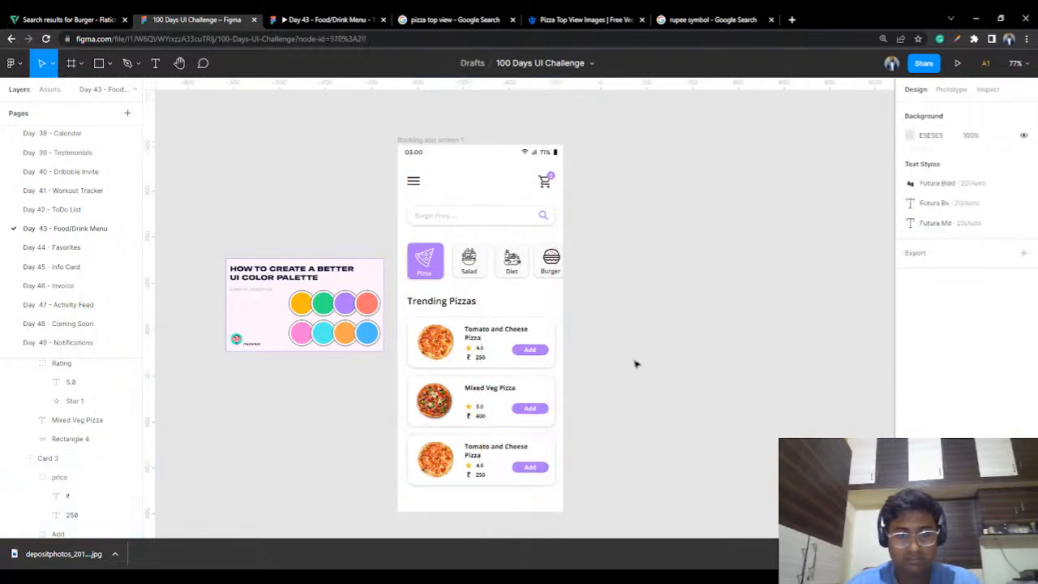
scroll(622, 366, up, 3)
scroll(695, 271, down, 2)
scroll(694, 271, down, 2)
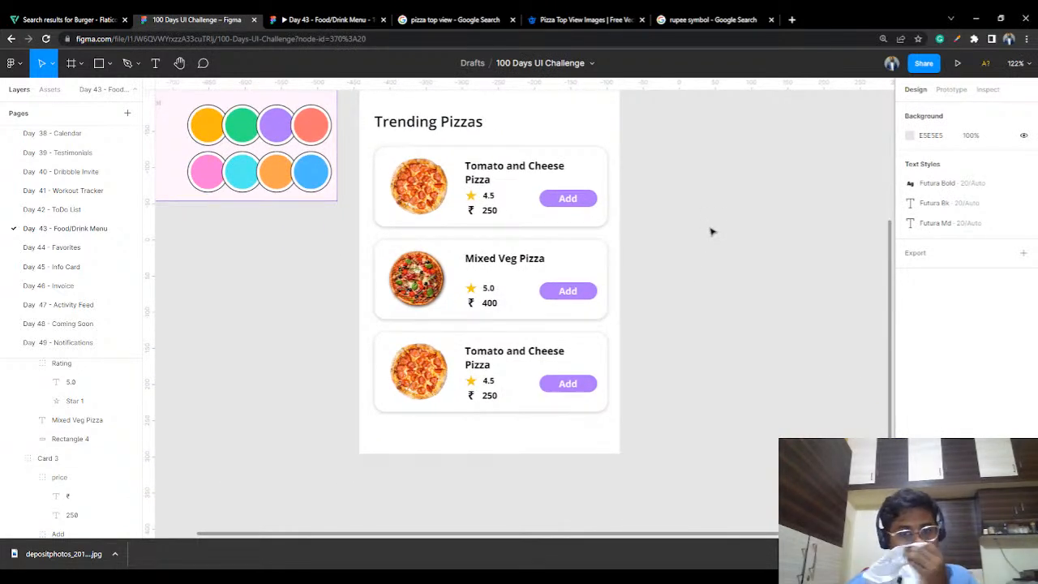
scroll(492, 306, down, 2)
scroll(492, 308, up, 2)
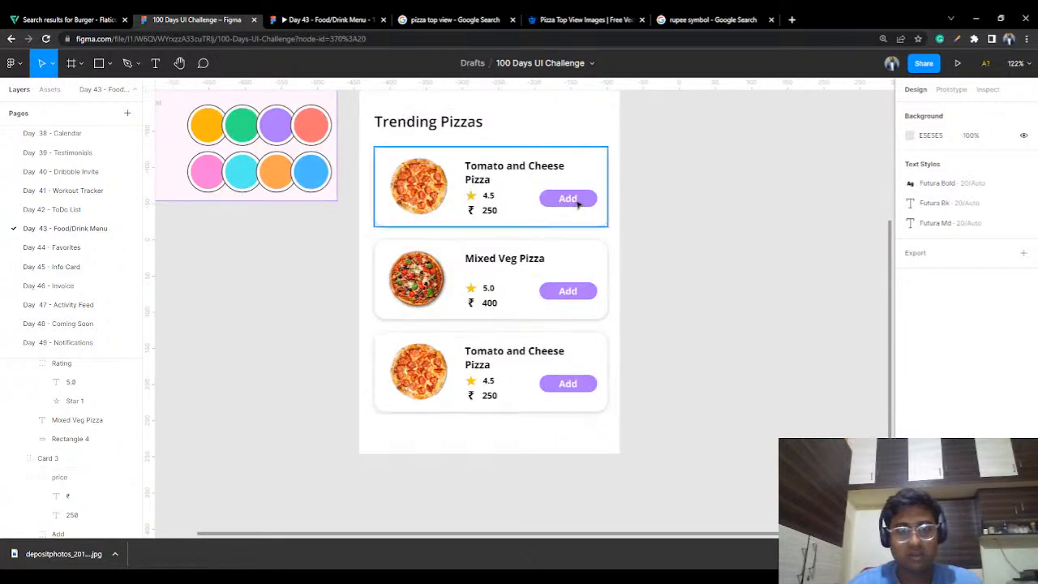
Step: Switch to the Google pizza top view image results and open the Alamy pepperoni pizza on a white background
click(444, 19)
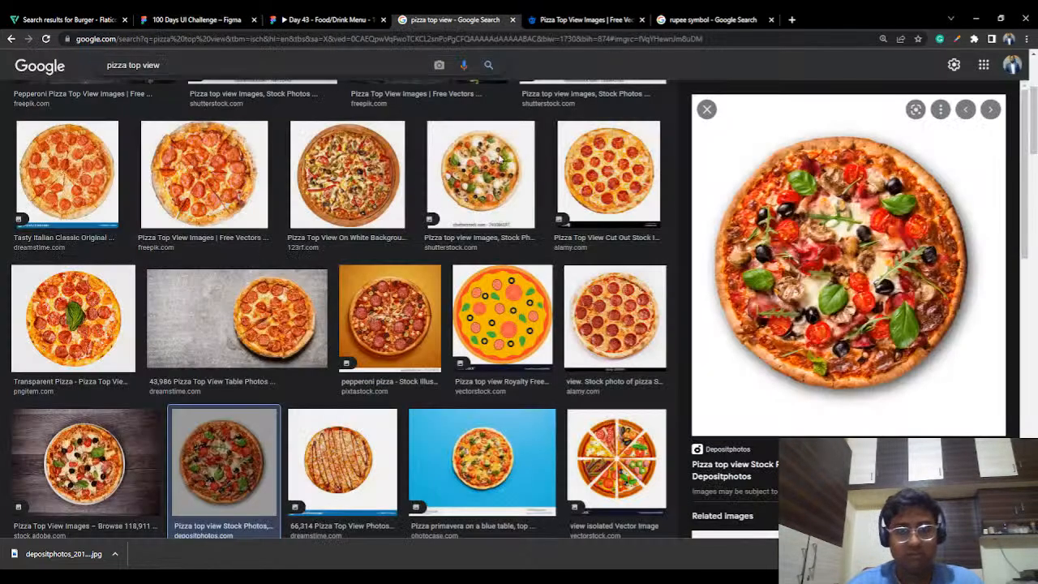
scroll(556, 341, down, 2)
click(614, 211)
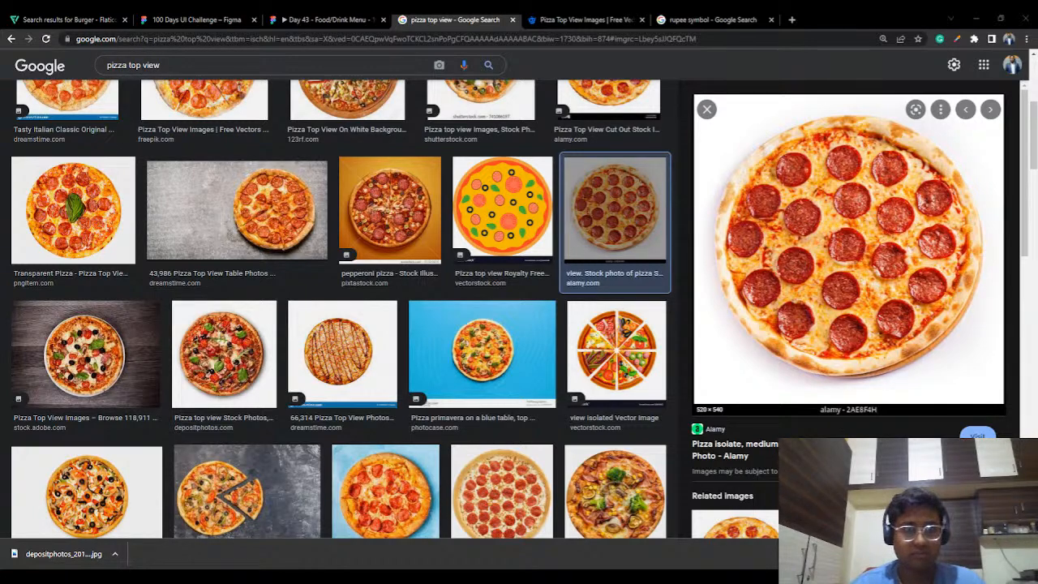
Step: Switch back to Figma, import the downloaded pepperoni pizza image and place it on the empty canvas beside the app screen
click(183, 20)
drag(14, 556, 314, 405)
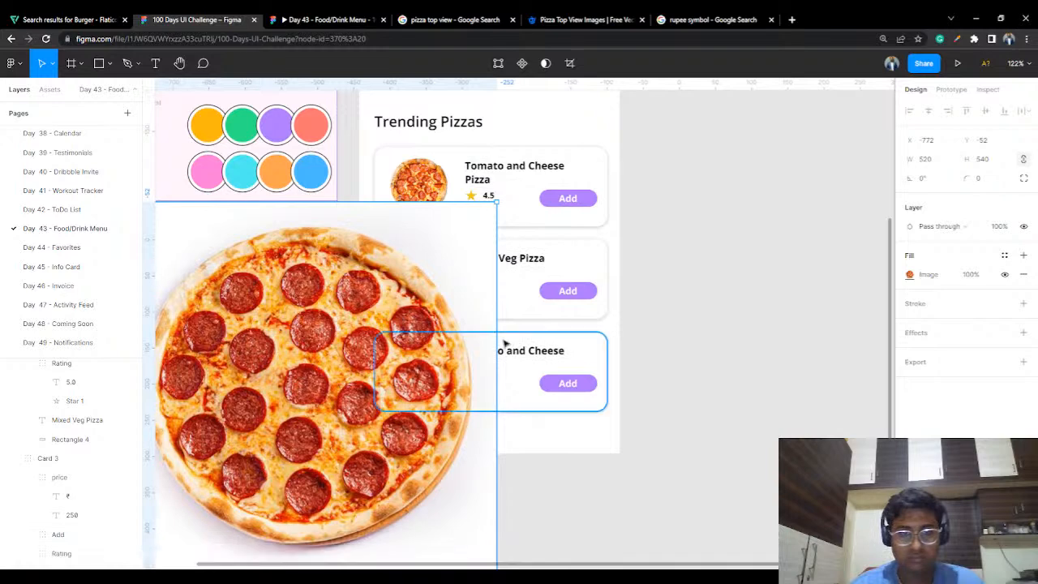
scroll(449, 352, down, 5)
drag(449, 352, 362, 414)
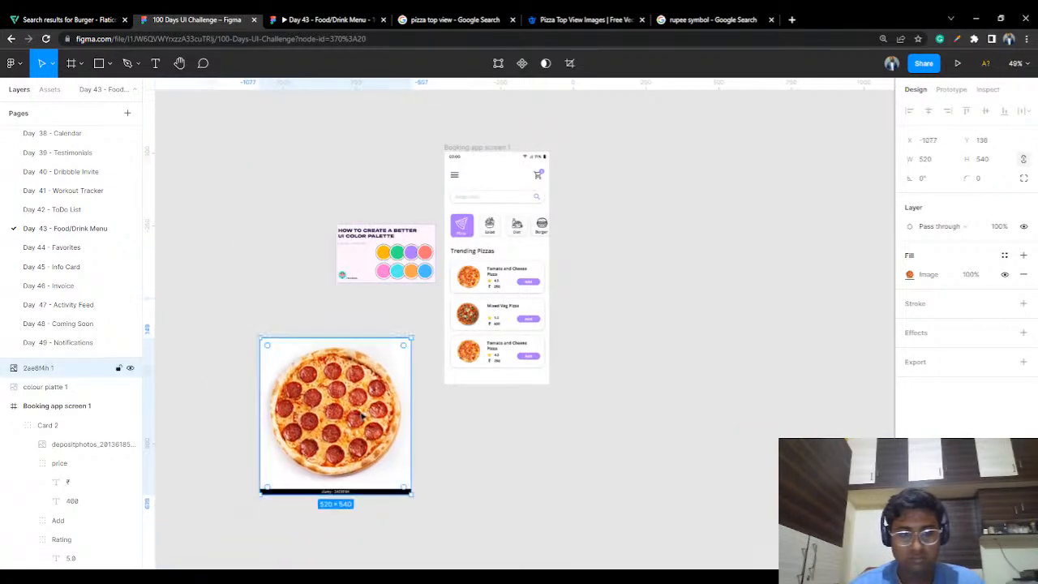
Step: Crop the pepperoni pizza image by shifting it down inside its frame to hide the black Alamy strip
click(499, 67)
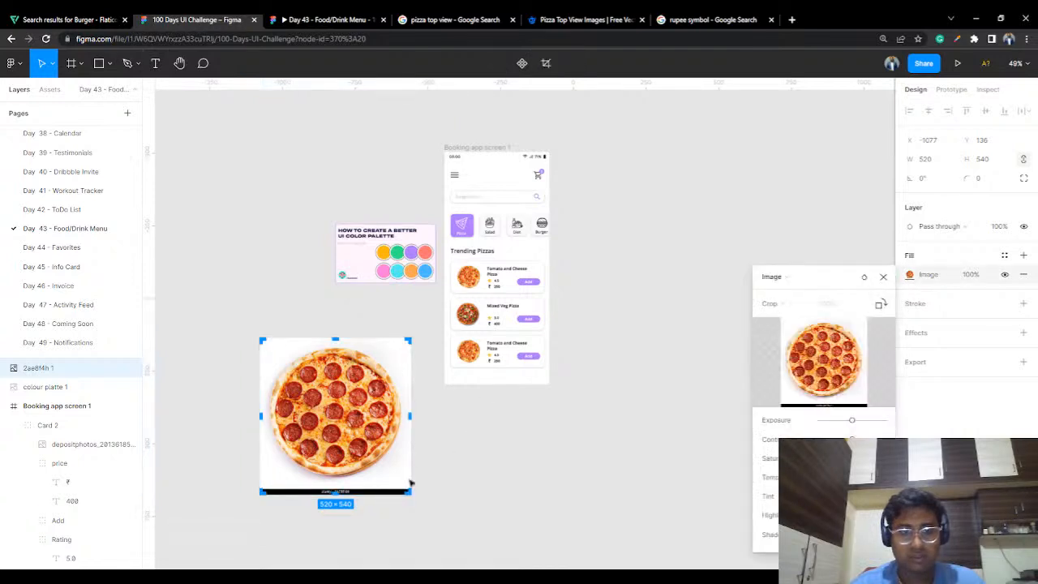
drag(337, 487, 336, 495)
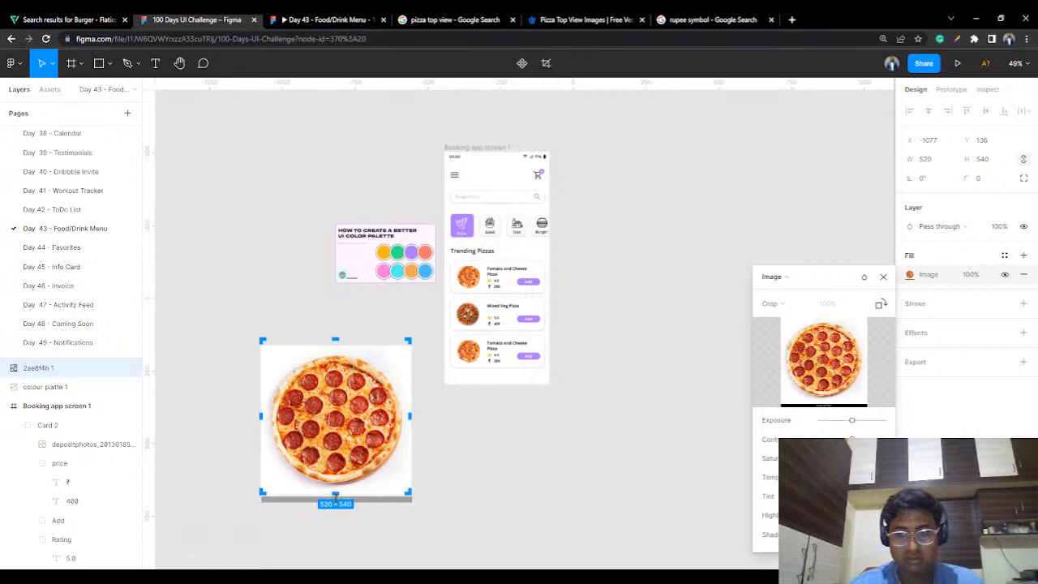
key(Return)
click(495, 447)
click(360, 427)
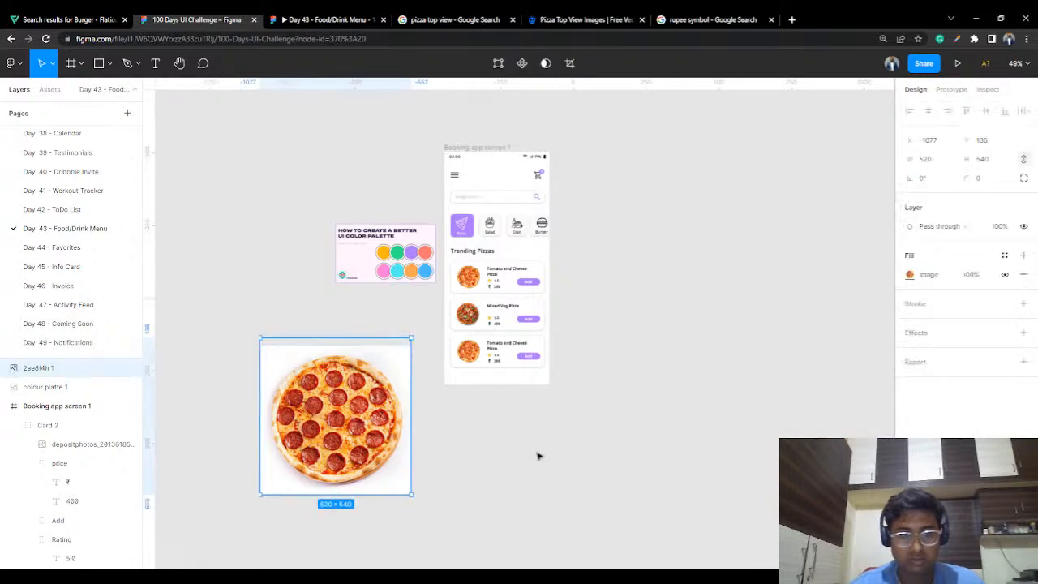
Step: Delete the pizza image from the third card, the duplicate below the Mixed Veg Pizza card
scroll(541, 452, up, 2)
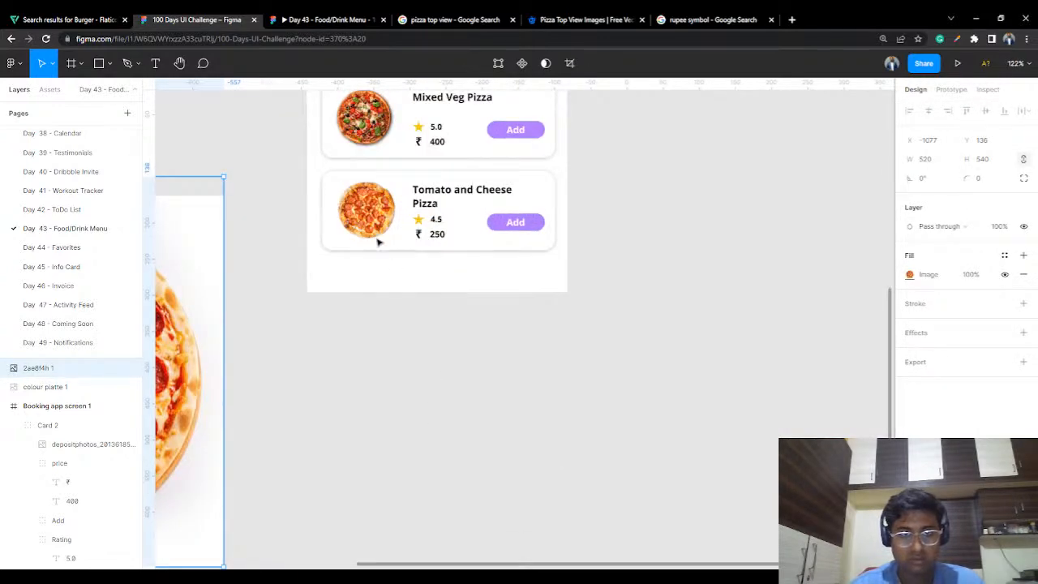
double_click(378, 228)
key(Delete)
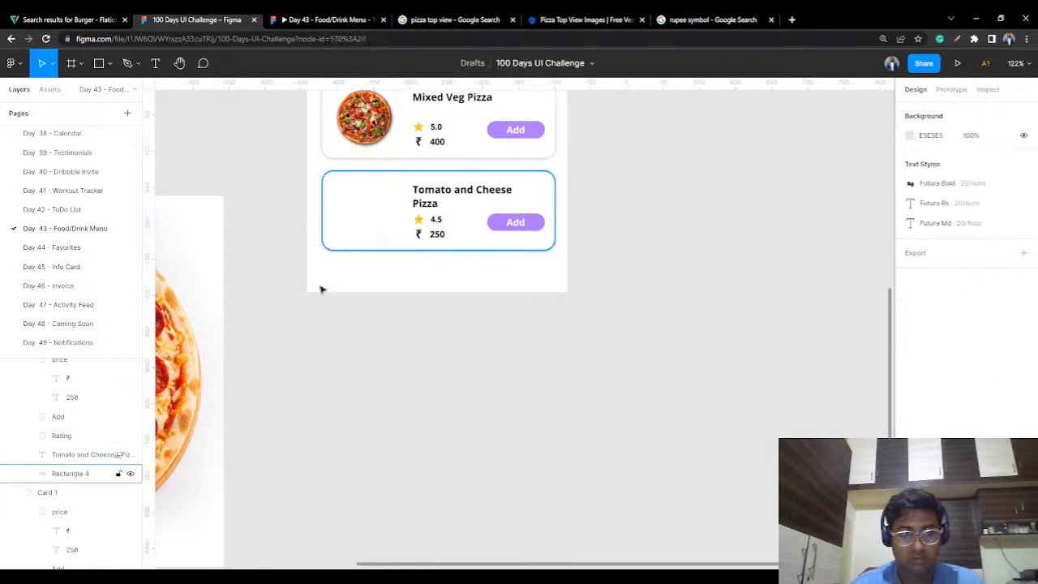
Step: Scale the pepperoni pizza image down to about 70 × 73 and place it in the empty image area of the third card
scroll(324, 292, down, 5)
click(267, 341)
drag(279, 273, 210, 343)
drag(196, 386, 398, 266)
scroll(387, 325, up, 5)
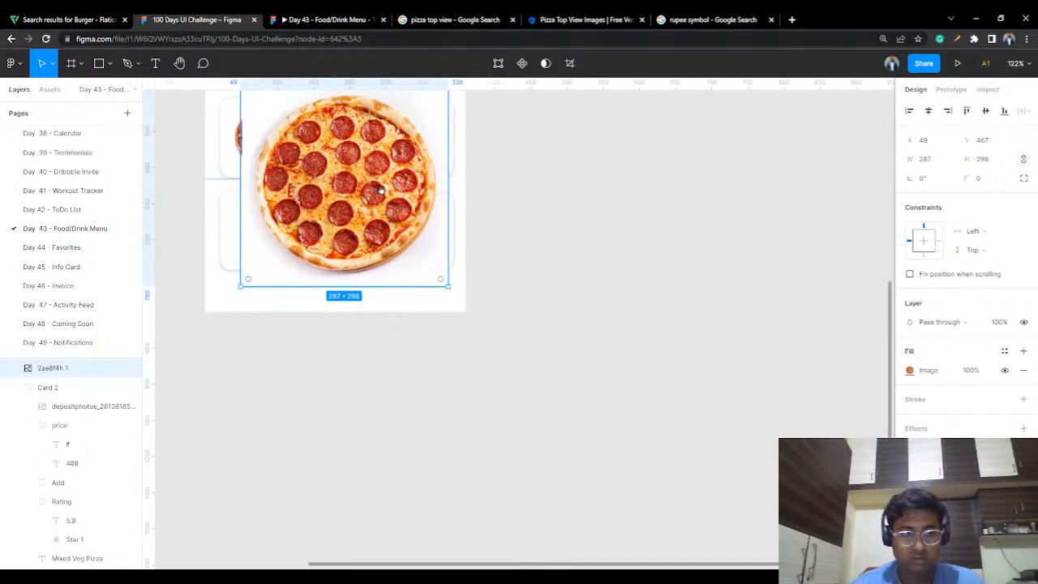
scroll(397, 229, up, 3)
drag(431, 177, 260, 327)
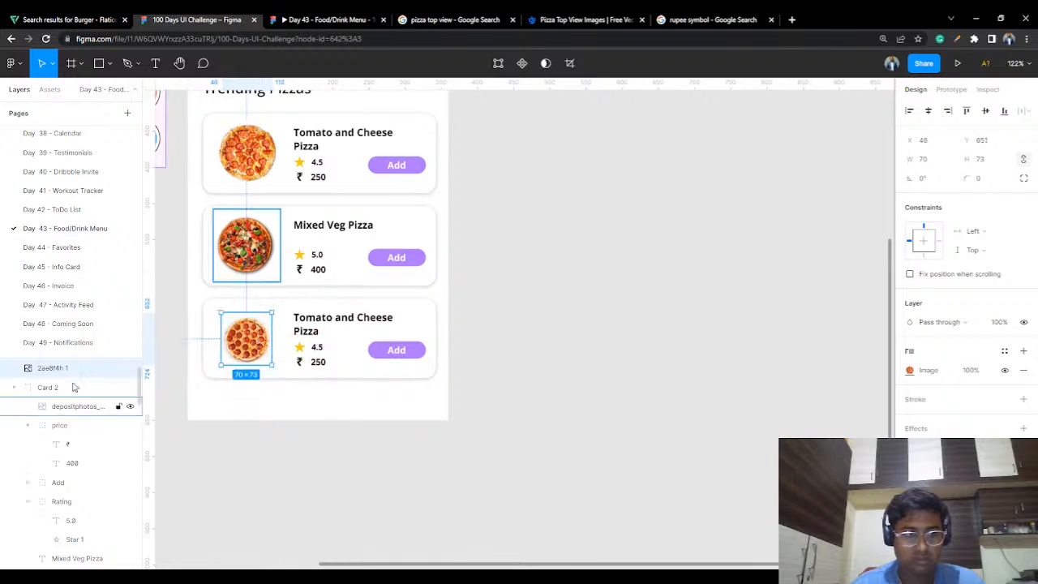
Step: Move the Card 3 group above Card 2 in the layer order
click(14, 389)
click(25, 406)
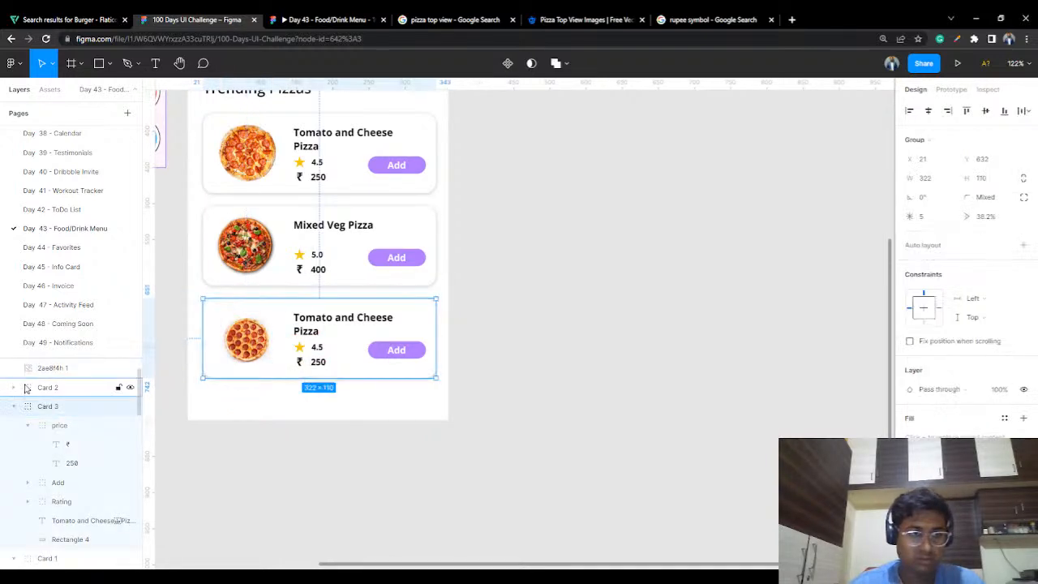
key(ctrl+bracketright)
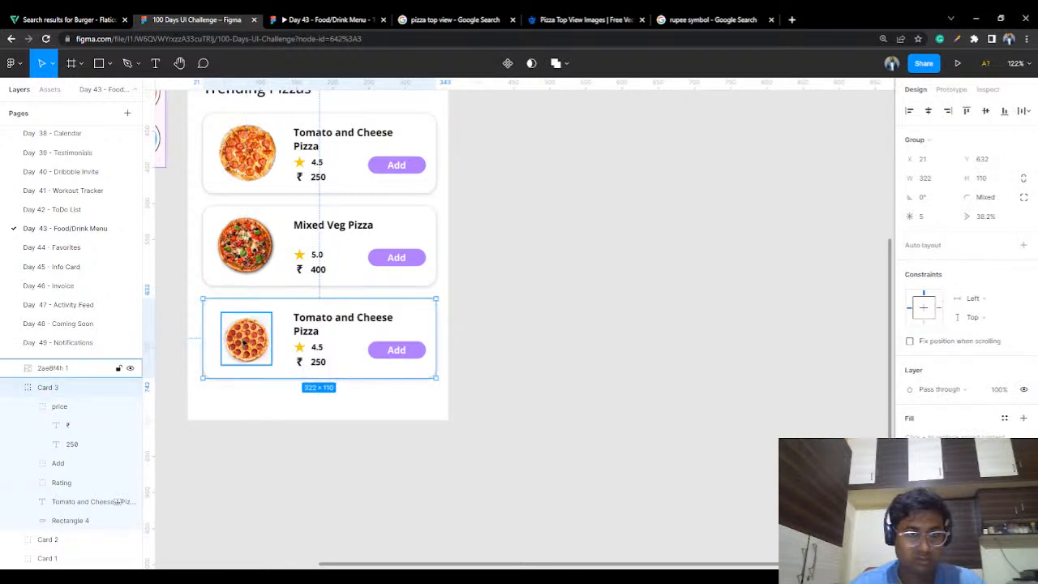
Step: Enlarge the pepperoni pizza image to about 88 × 92, line it up with the pizzas above, and nest it in the Card 3 group
click(243, 343)
drag(271, 311, 261, 339)
drag(72, 370, 73, 396)
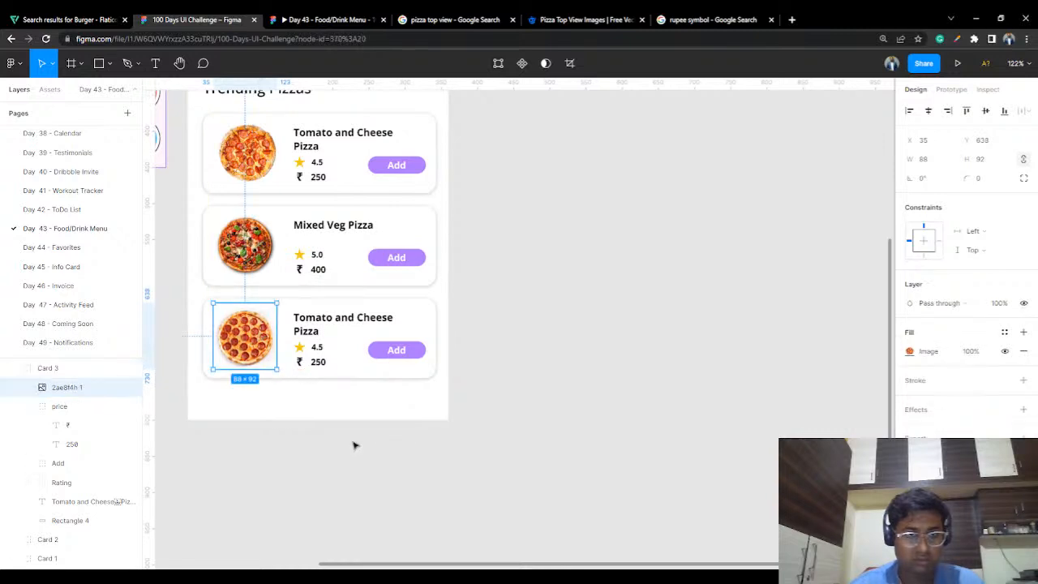
click(354, 445)
Step: Change the third card's title to "Mexican Sausage Spicy Pizza", with "Pizza" on a second line
scroll(353, 446, up, 8)
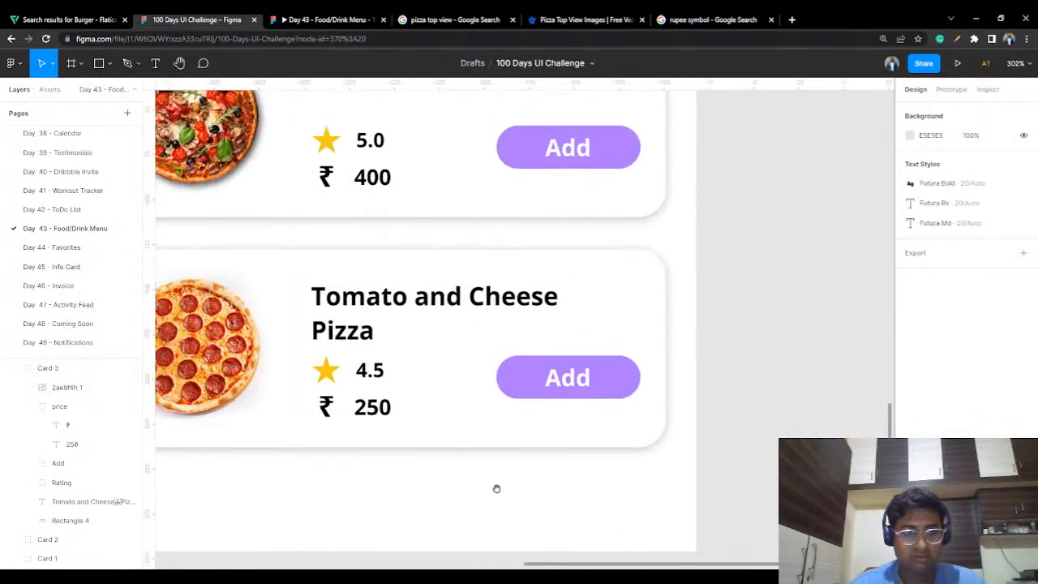
drag(498, 489, 537, 503)
click(114, 367)
click(116, 501)
key(Return)
drag(414, 350, 329, 313)
text(Mexican )
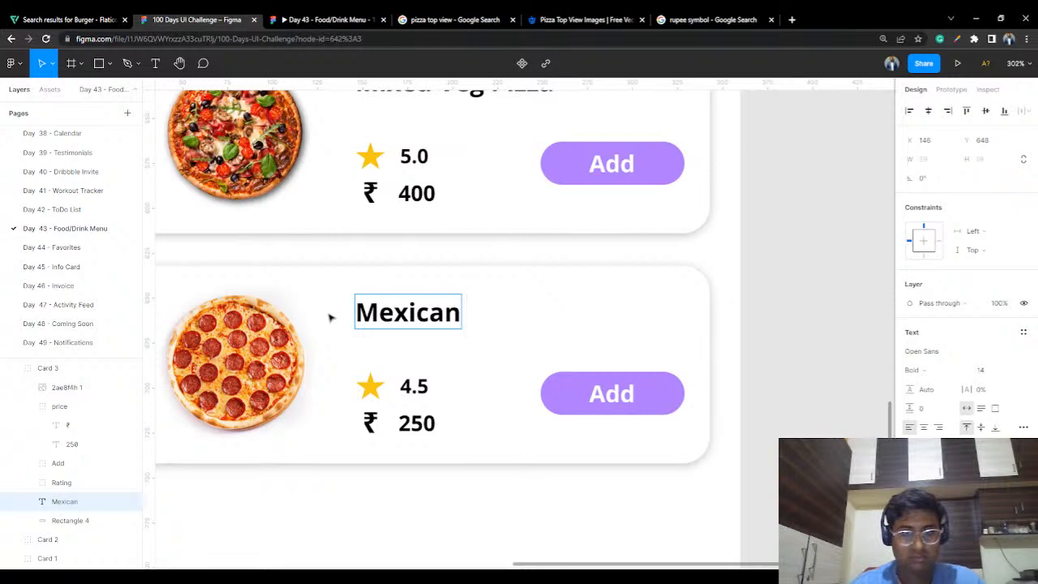
text(Sausage)
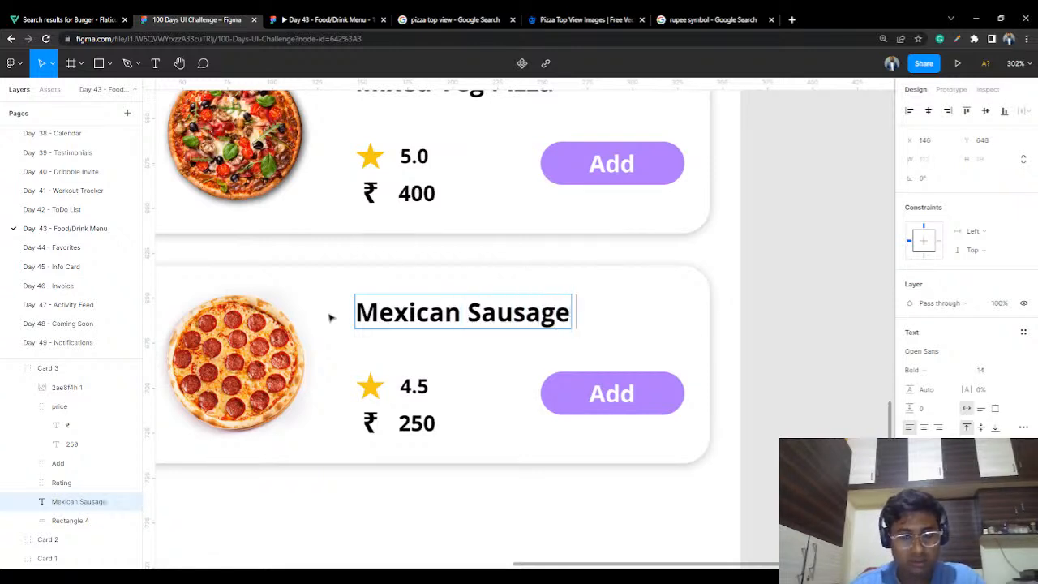
text( Spi)
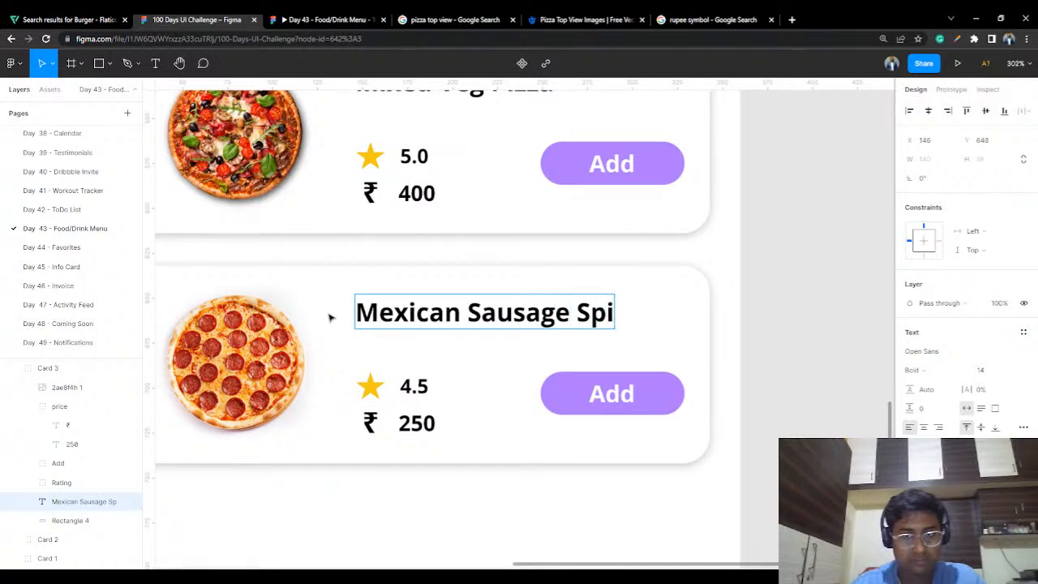
text(cy)
key(Return)
text(Pizza)
key(Escape)
Step: Set the Mexican Sausage Spicy Pizza card's rating to 3.0 and its price to 300
scroll(769, 214, down, 5)
drag(735, 300, 704, 274)
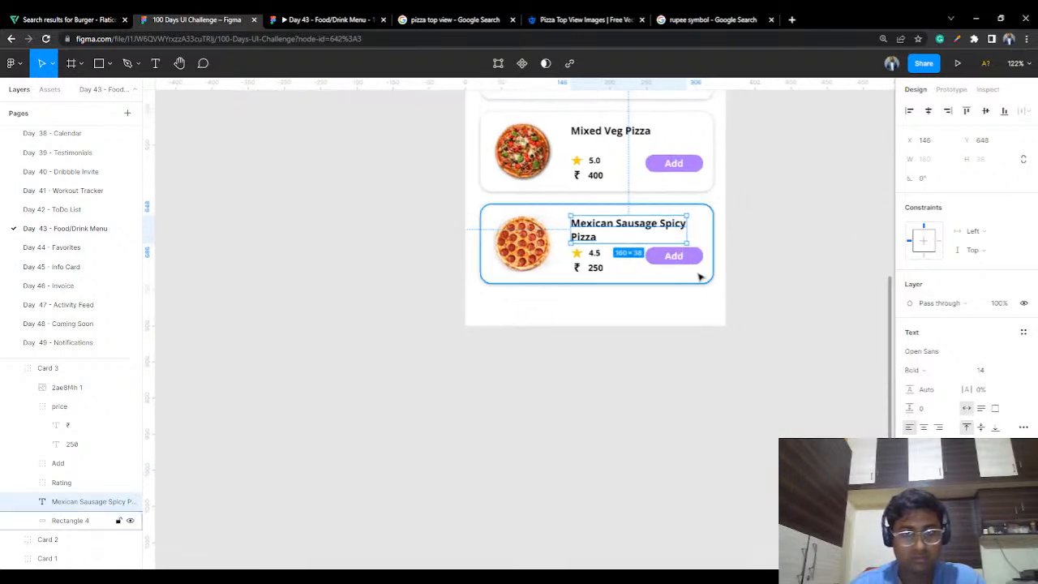
scroll(630, 283, up, 3)
click(618, 351)
scroll(618, 352, up, 3)
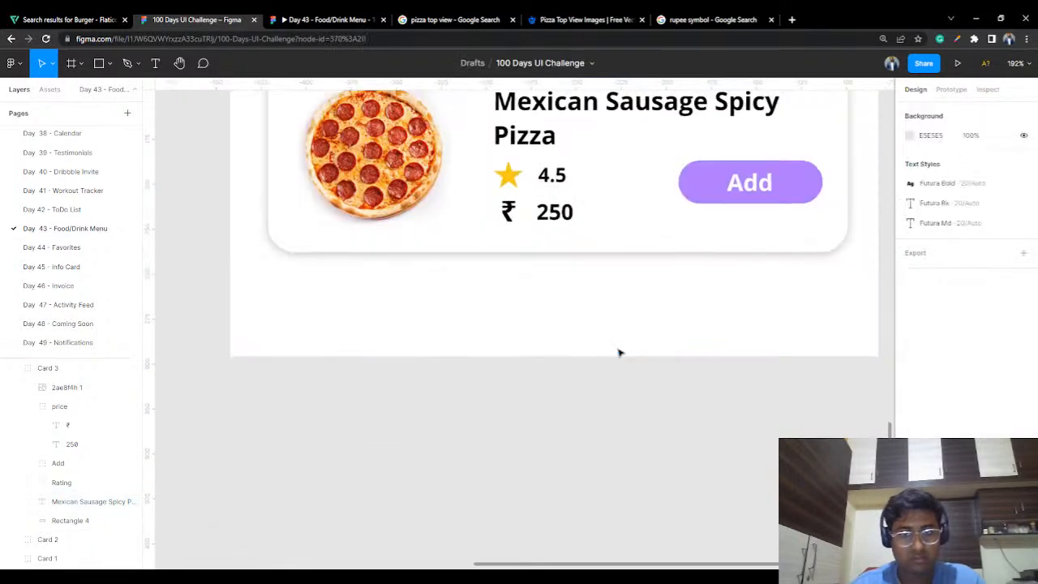
scroll(564, 237, up, 3)
click(518, 281)
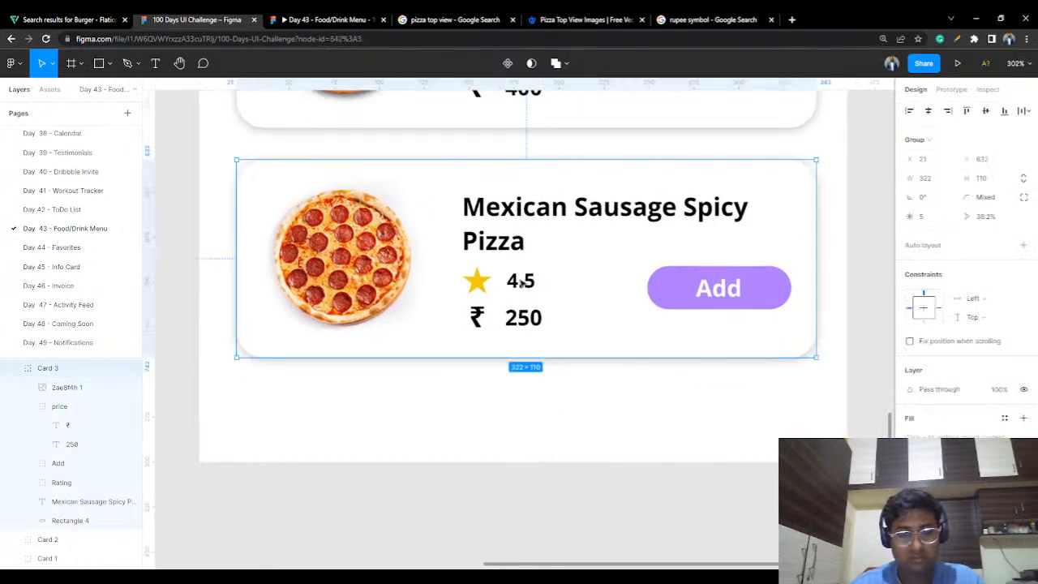
double_click(519, 280)
text(3.0)
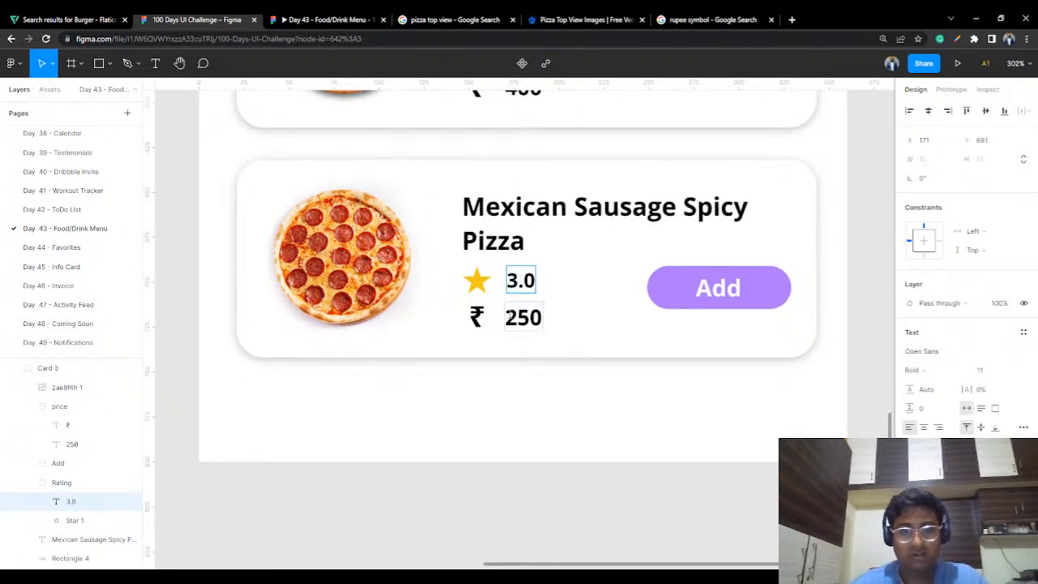
click(536, 319)
double_click(535, 319)
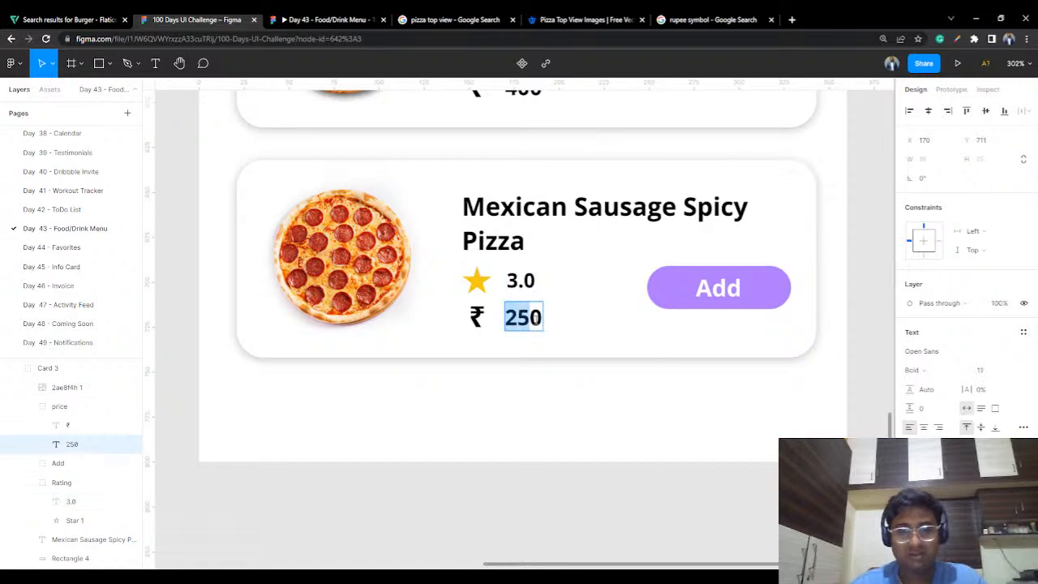
text(300)
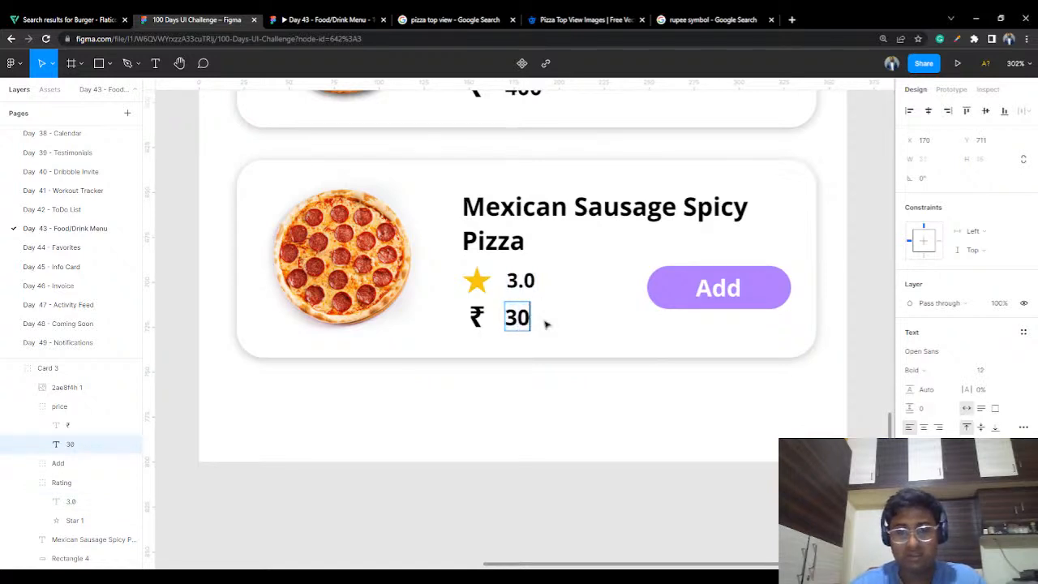
click(660, 407)
Step: Nudge the Mixed Veg and Mexican Sausage Spicy Pizza cards down slightly, lowering the last card further to widen the gaps between cards
scroll(660, 407, down, 5)
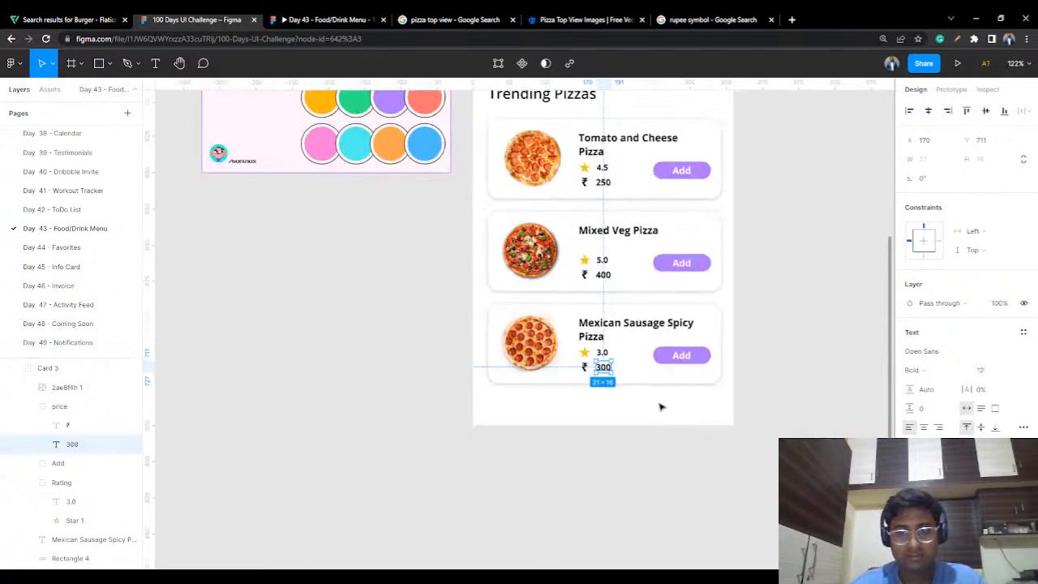
drag(816, 278, 728, 382)
click(730, 387)
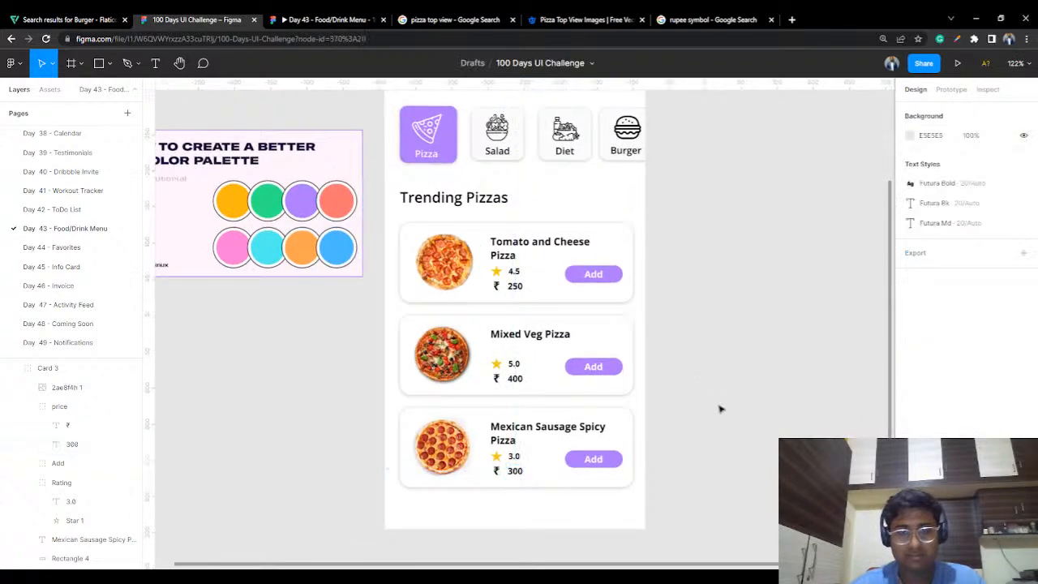
scroll(720, 411, down, 4)
scroll(720, 410, up, 5)
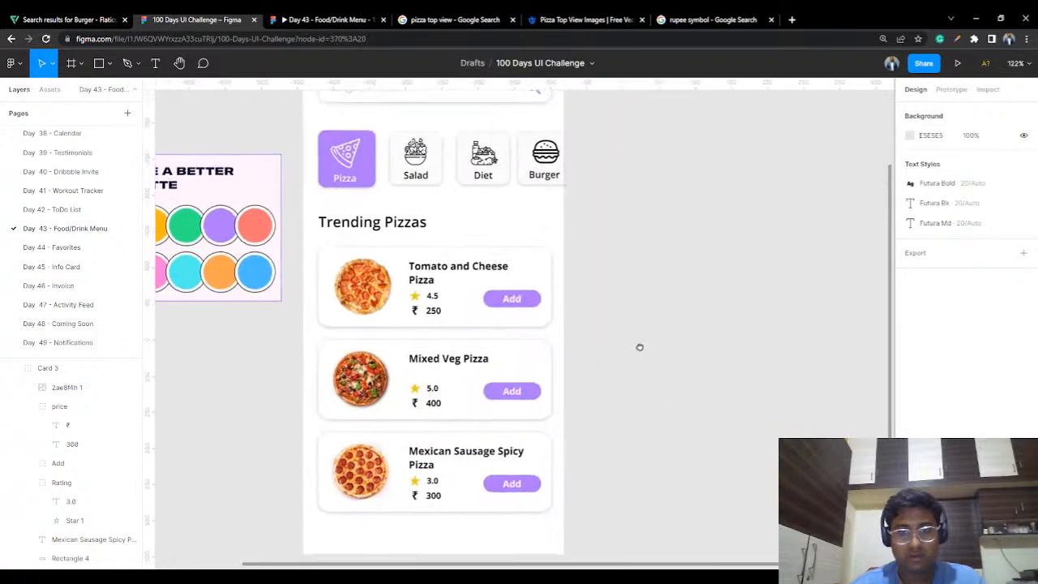
scroll(622, 395, down, 3)
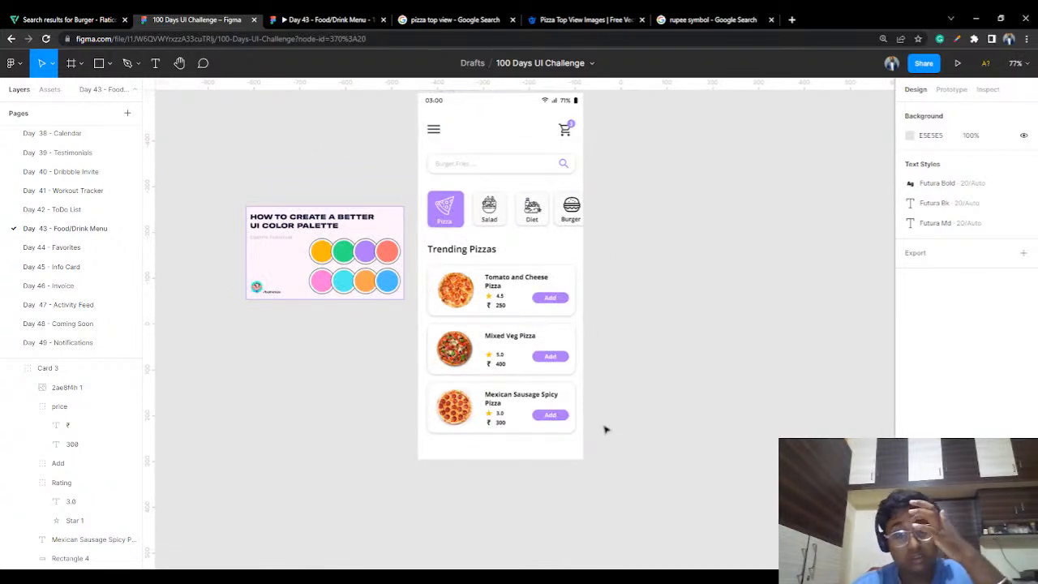
drag(608, 331, 419, 441)
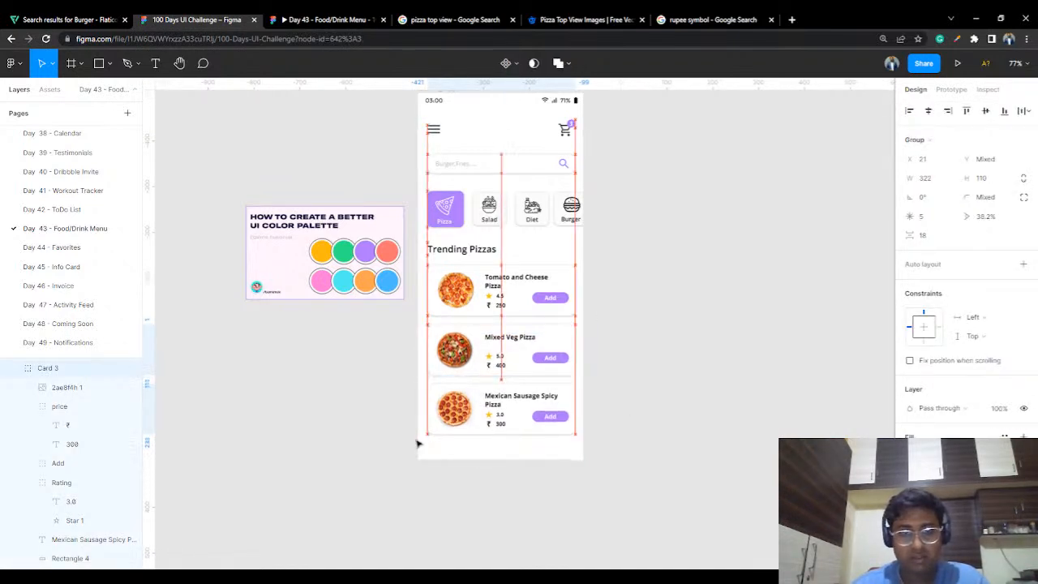
click(737, 348)
drag(653, 394, 406, 479)
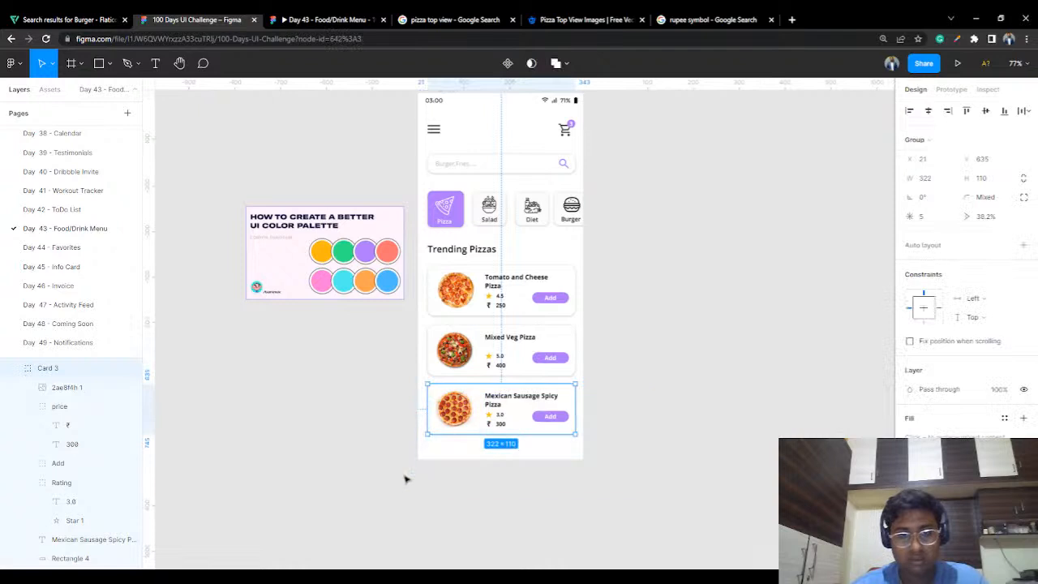
key(Down)
key(Down)
key(Down)
key(Down)
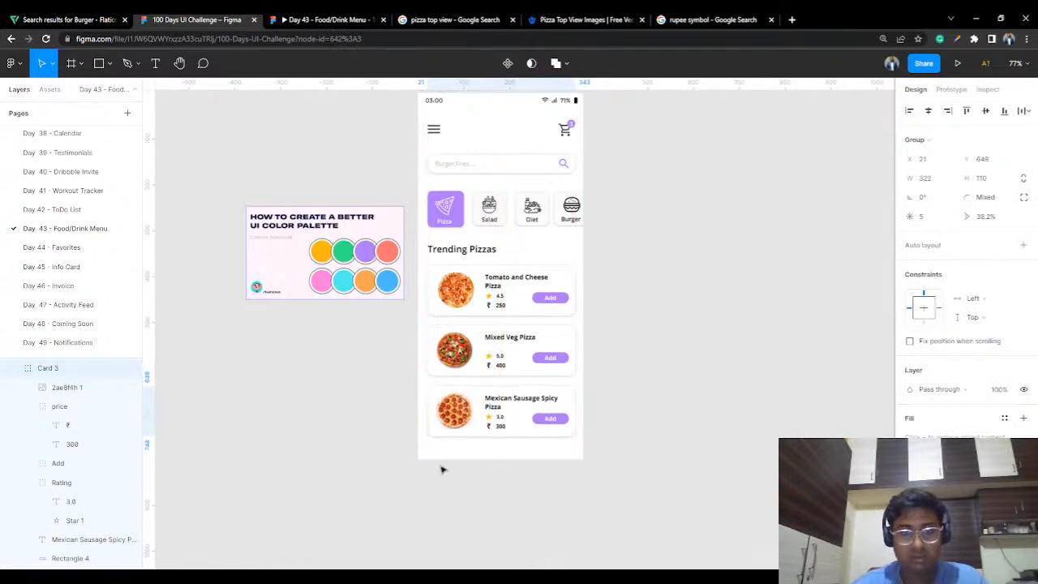
click(678, 359)
Step: Review the finished menu screen on the canvas and in the Day 43 prototype preview
ctrl+scroll(677, 359, down, 3)
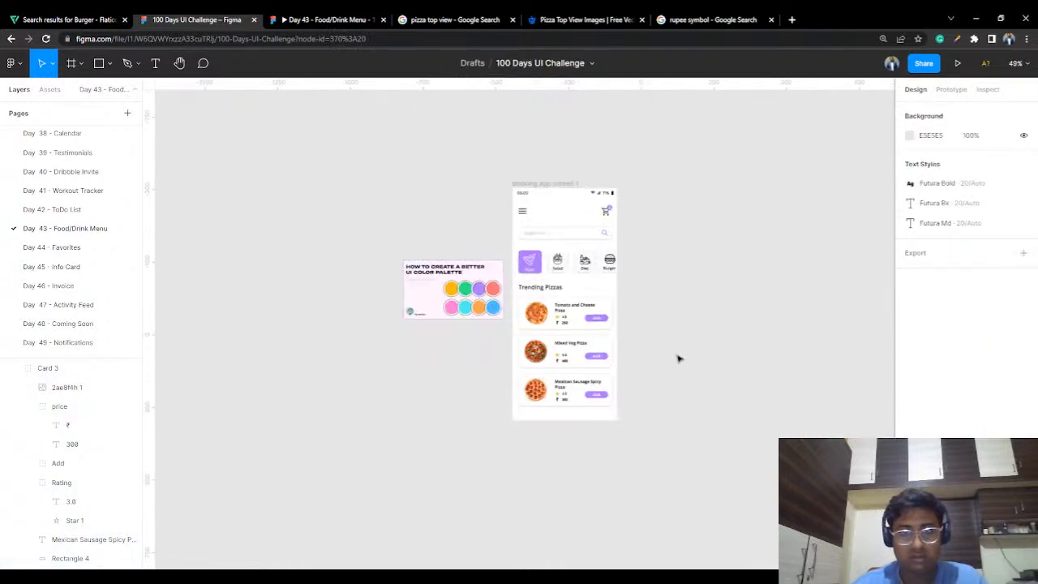
scroll(678, 359, up, 3)
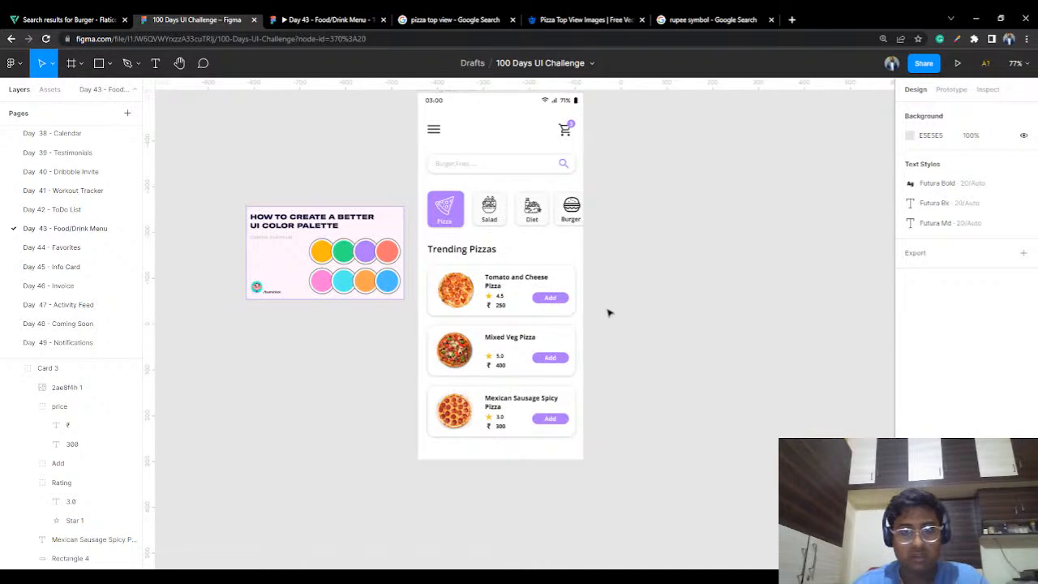
scroll(610, 313, down, 3)
scroll(609, 313, up, 3)
drag(664, 197, 490, 358)
drag(519, 301, 544, 251)
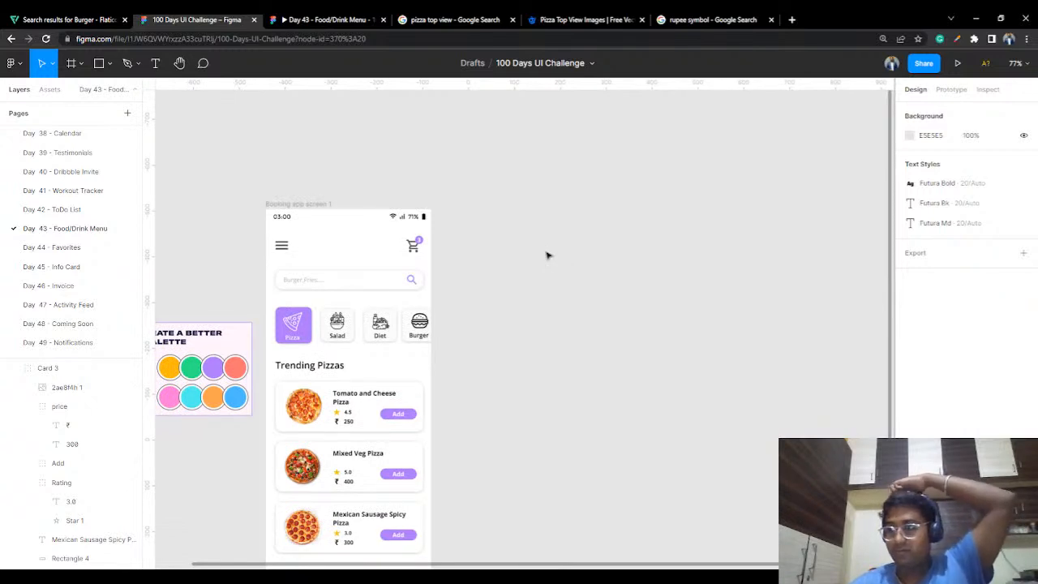
click(294, 19)
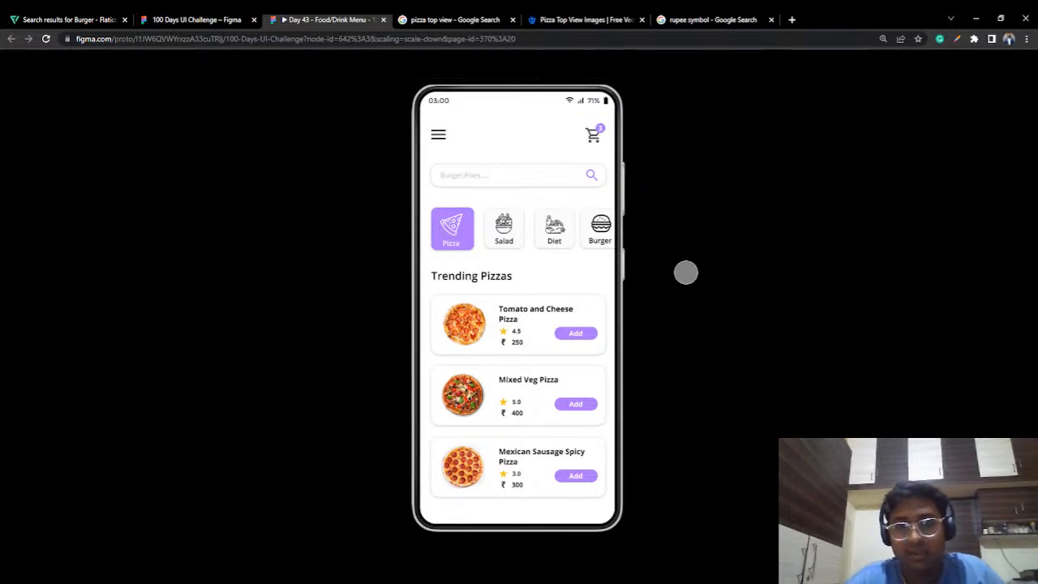
Step: Return to the design file and rename the app screen frame as "Booking app screen 1 - Light"
click(222, 18)
click(287, 205)
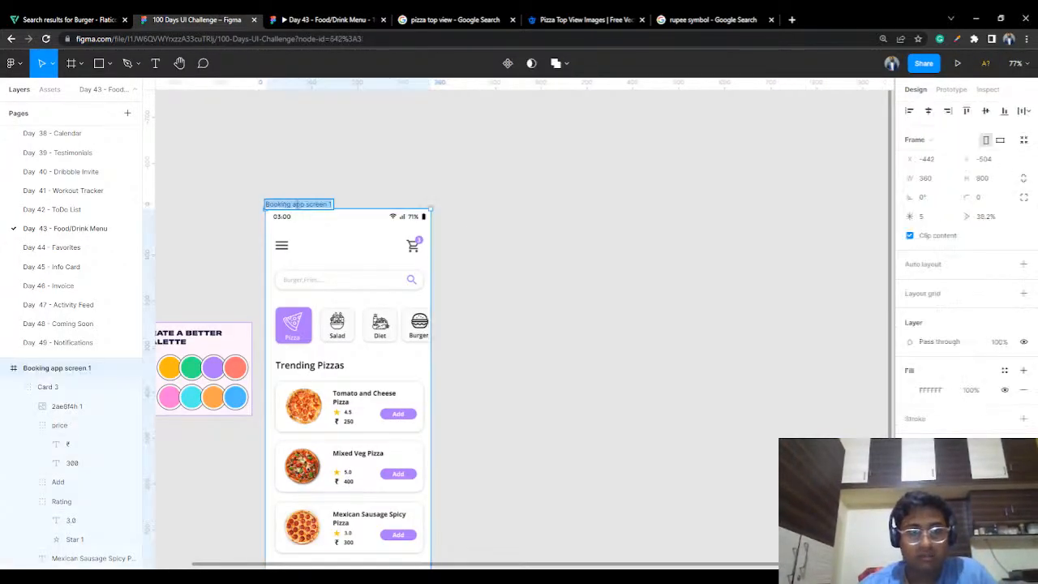
click(333, 203)
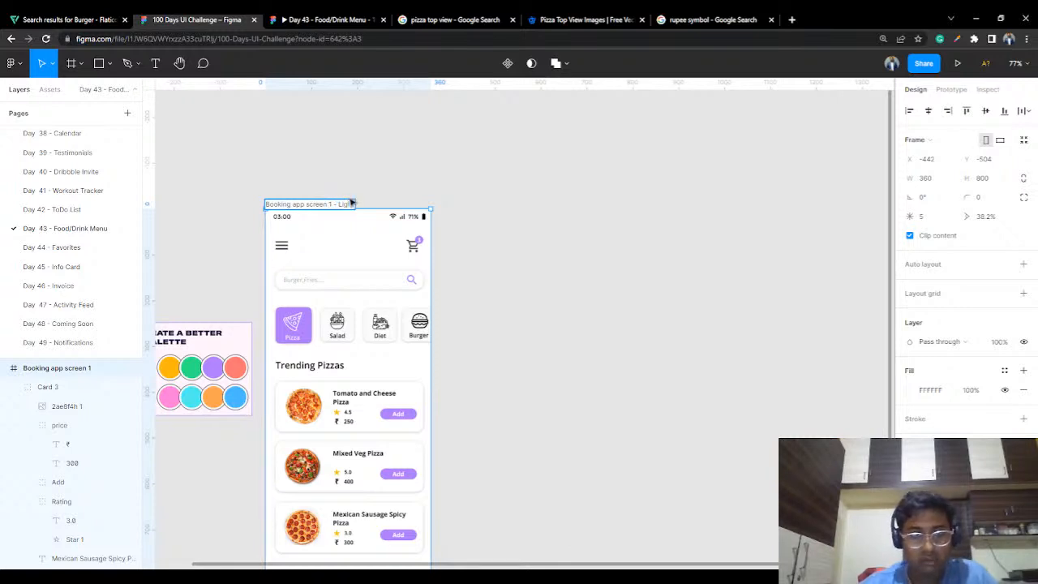
click(337, 180)
Step: Duplicate the light screen frame beside the original and rename the copy as "Booking app screen 2 - Dark"
click(332, 204)
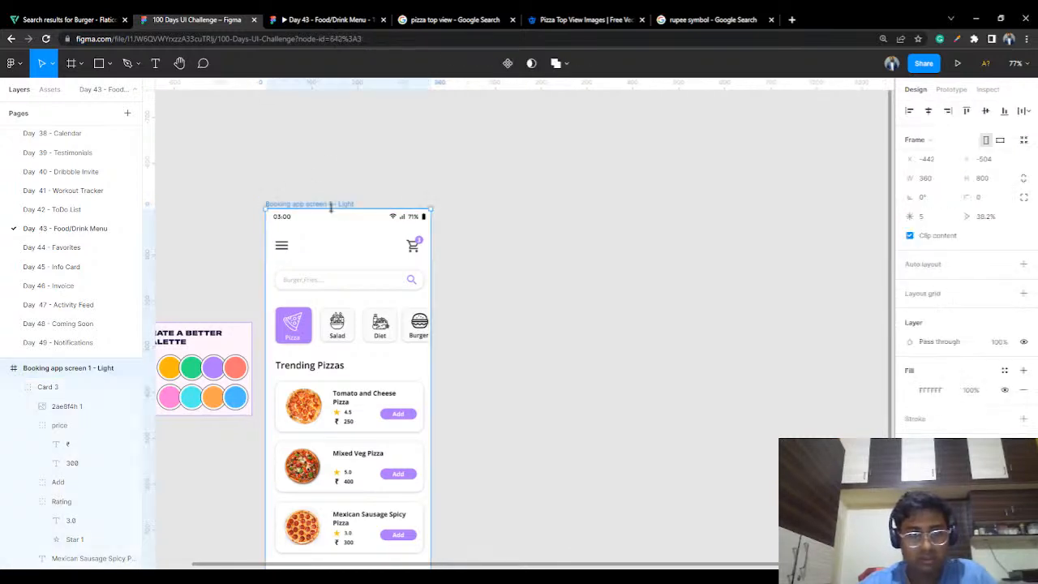
click(454, 187)
key(ctrl+v)
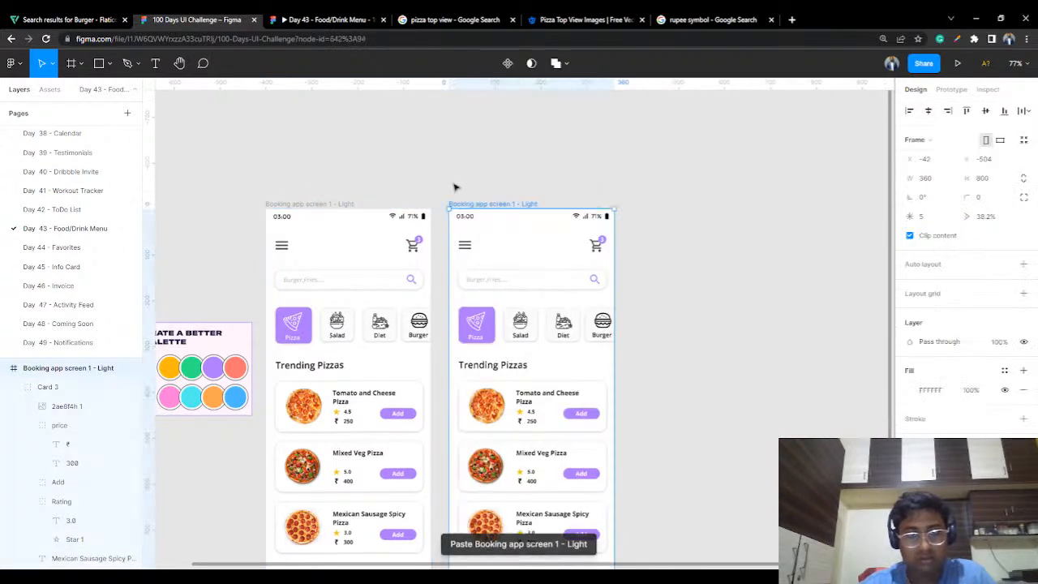
double_click(514, 203)
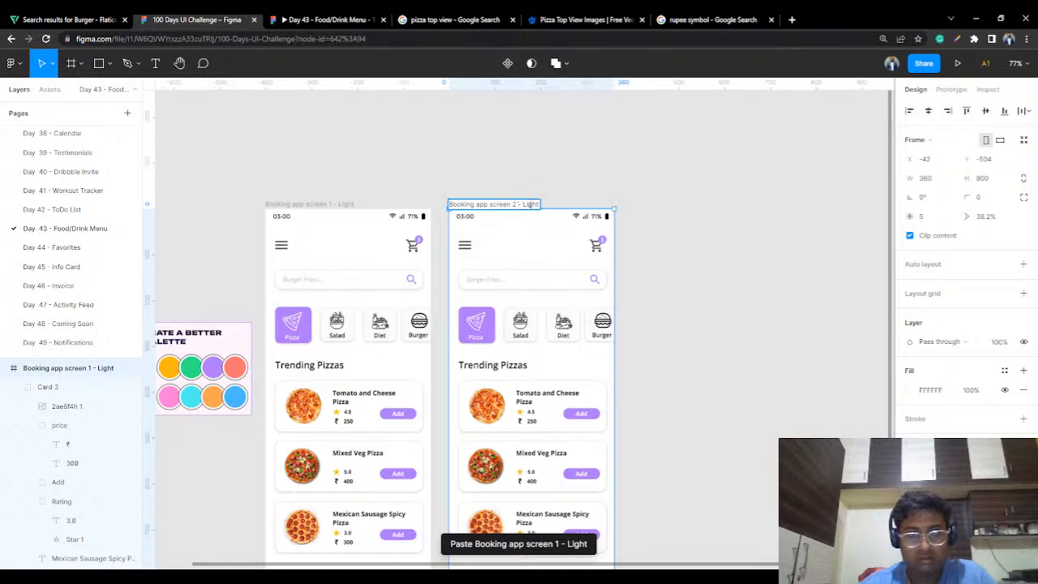
text(2 - Dark)
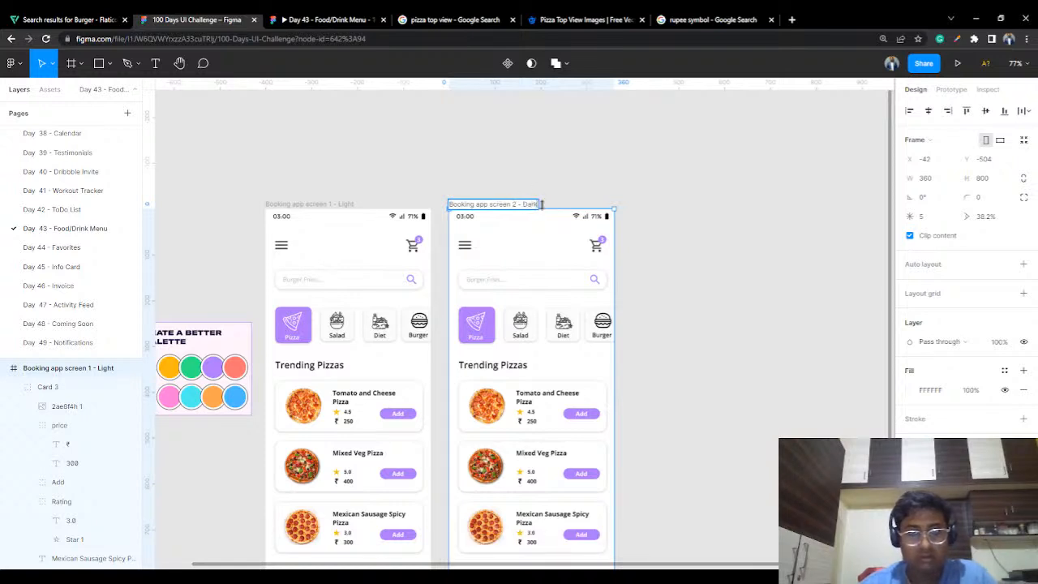
key(Return)
click(547, 156)
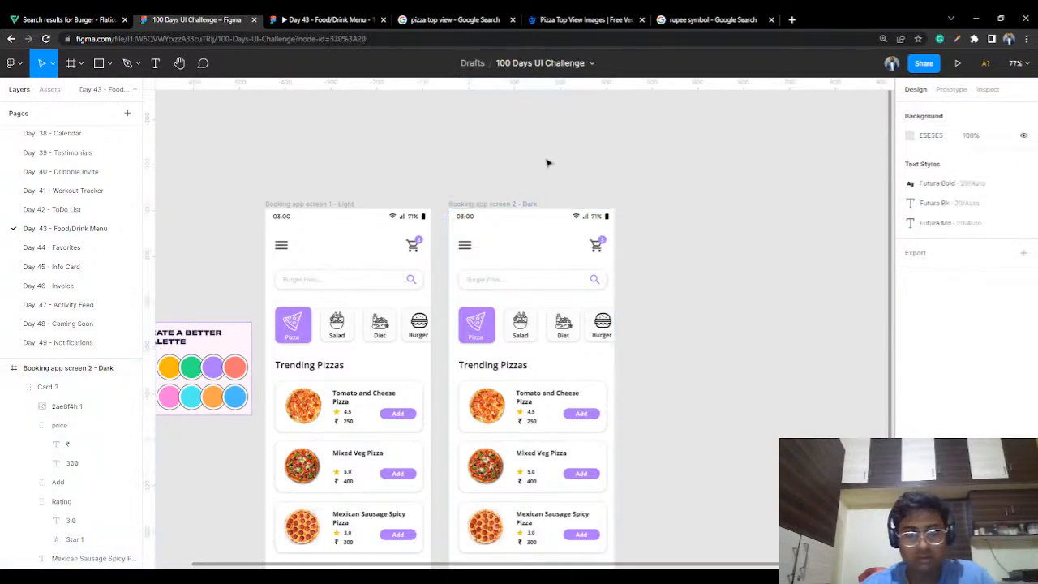
Step: Recolor the status bar group on the dark screen from its selection color to white
scroll(596, 284, down, 3)
scroll(616, 300, up, 3)
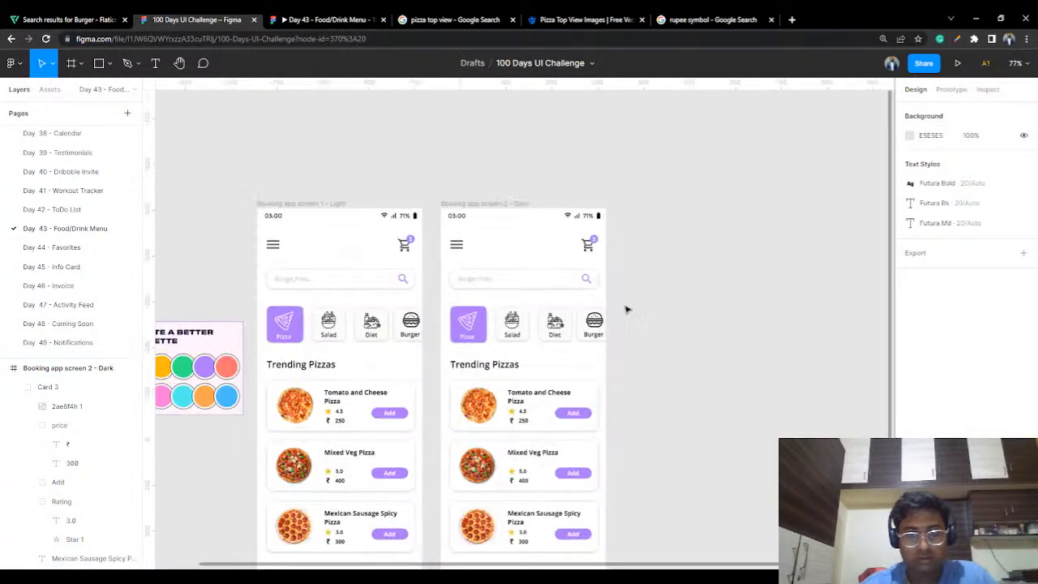
scroll(607, 255, down, 1)
click(452, 141)
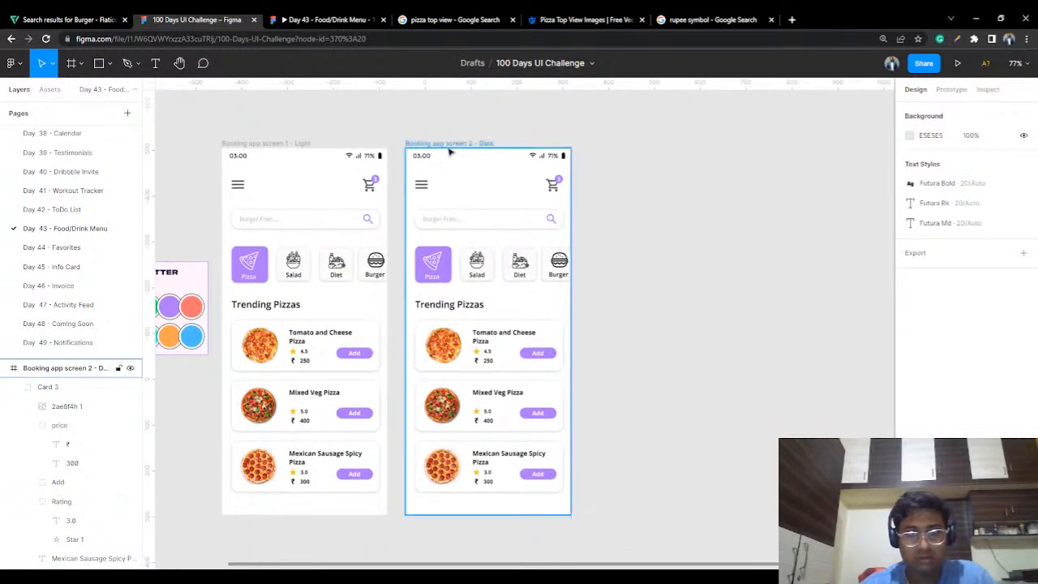
click(539, 156)
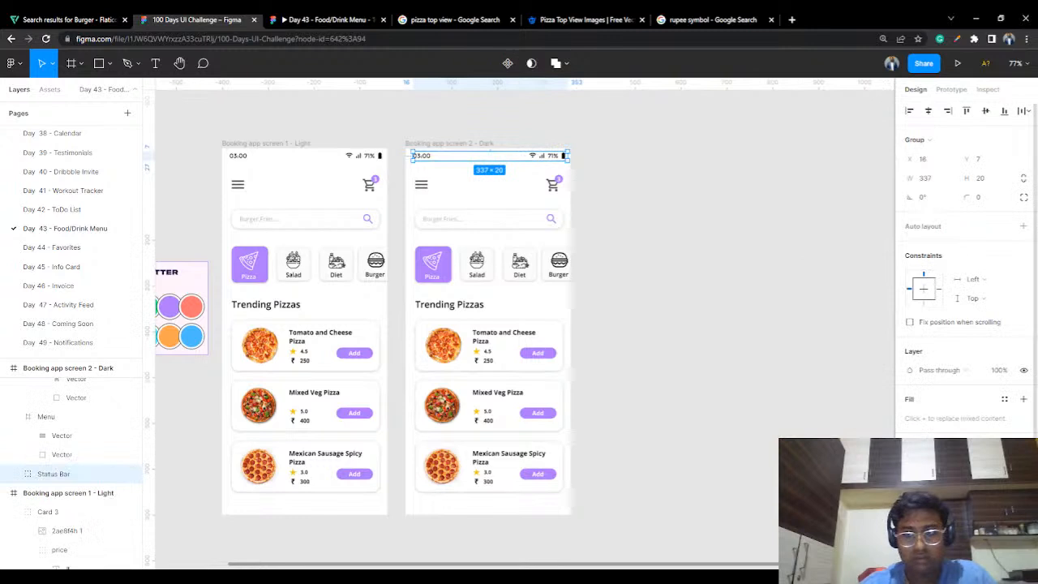
click(910, 528)
click(633, 159)
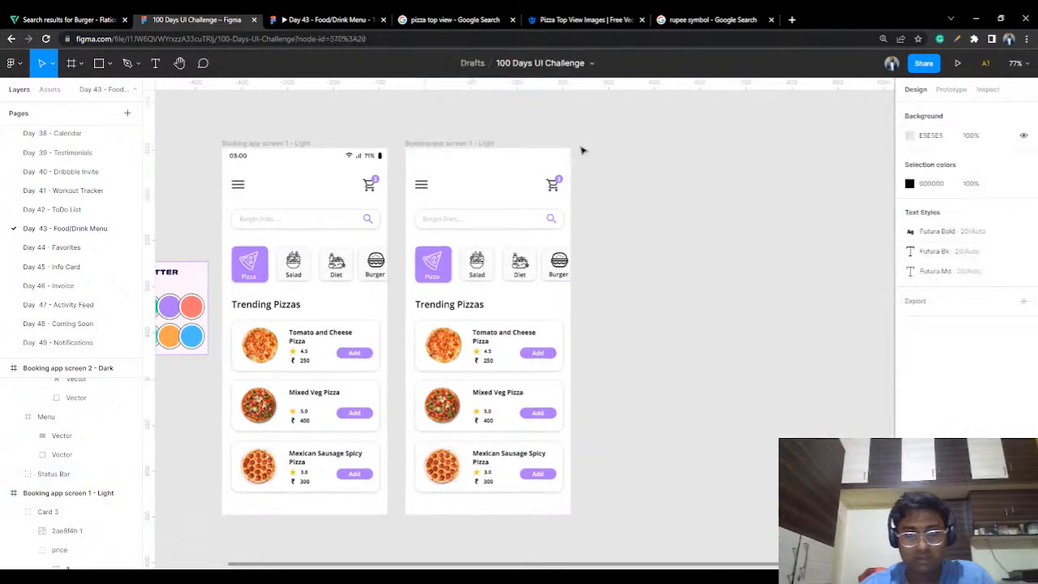
Step: Set the background fill of the "Booking app screen 2 - Dark" frame to black, 000000
click(466, 144)
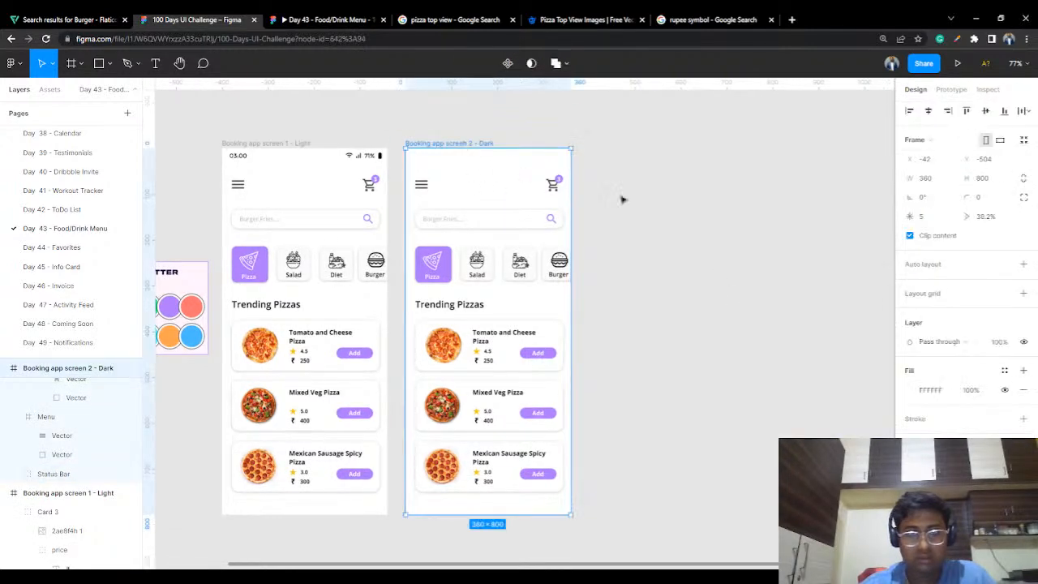
click(909, 390)
drag(754, 313, 754, 417)
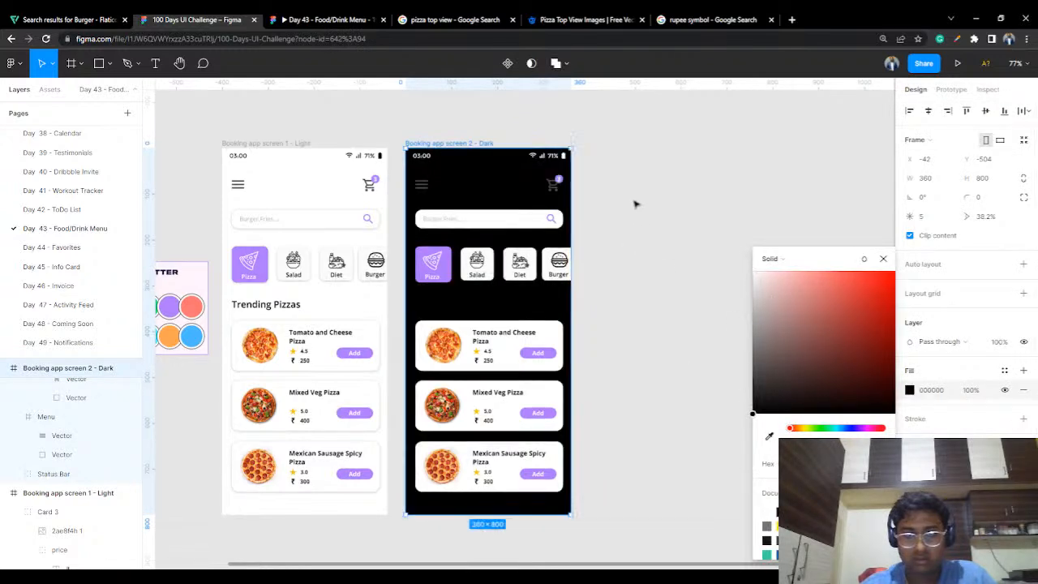
click(635, 201)
Step: Recolor the hamburger menu icon at the dark screen's upper edge to a near-white grey
scroll(555, 341, up, 10)
scroll(554, 341, down, 15)
scroll(554, 340, up, 8)
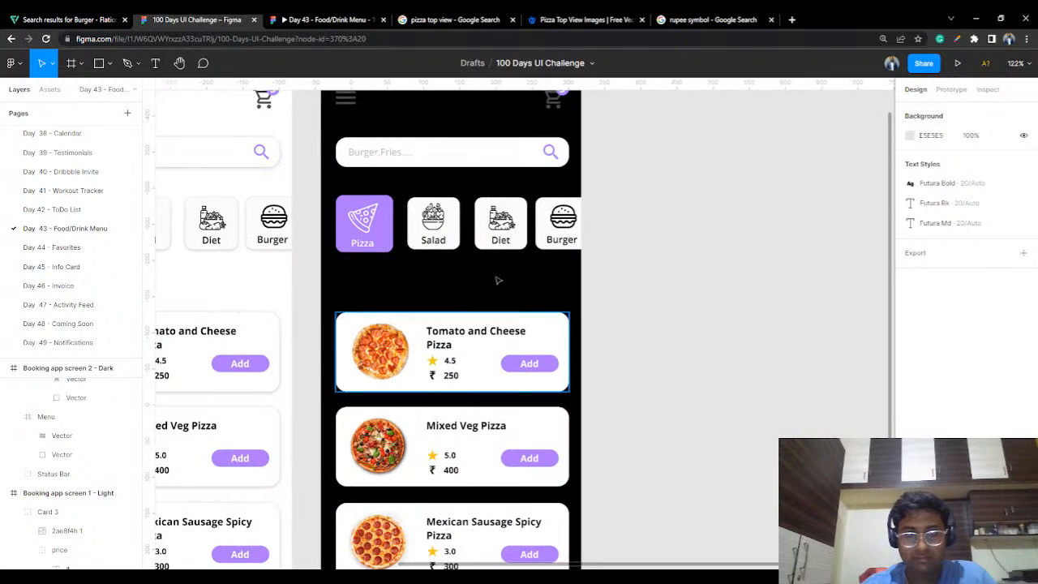
scroll(515, 243, up, 2)
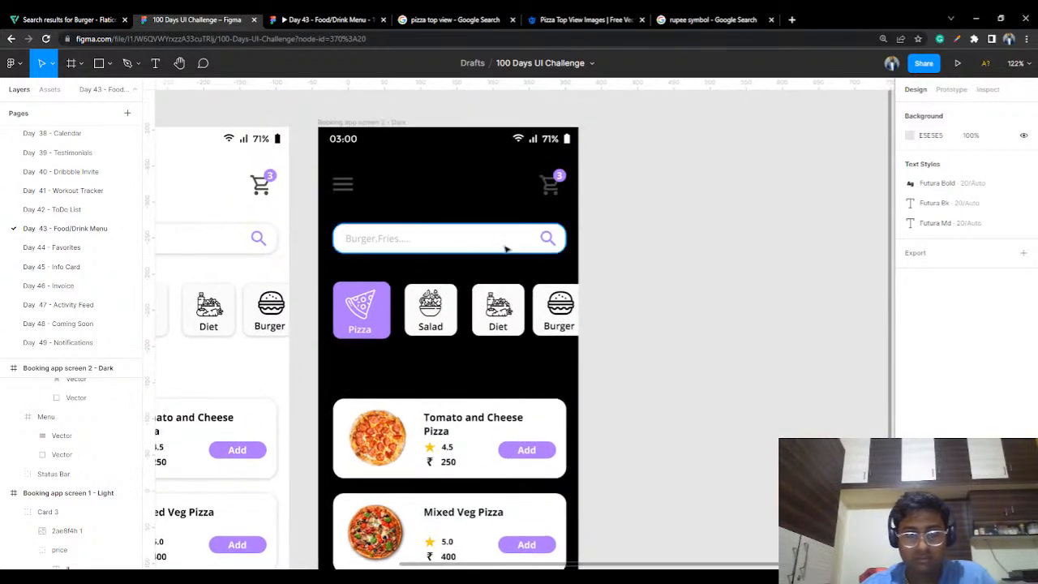
click(343, 184)
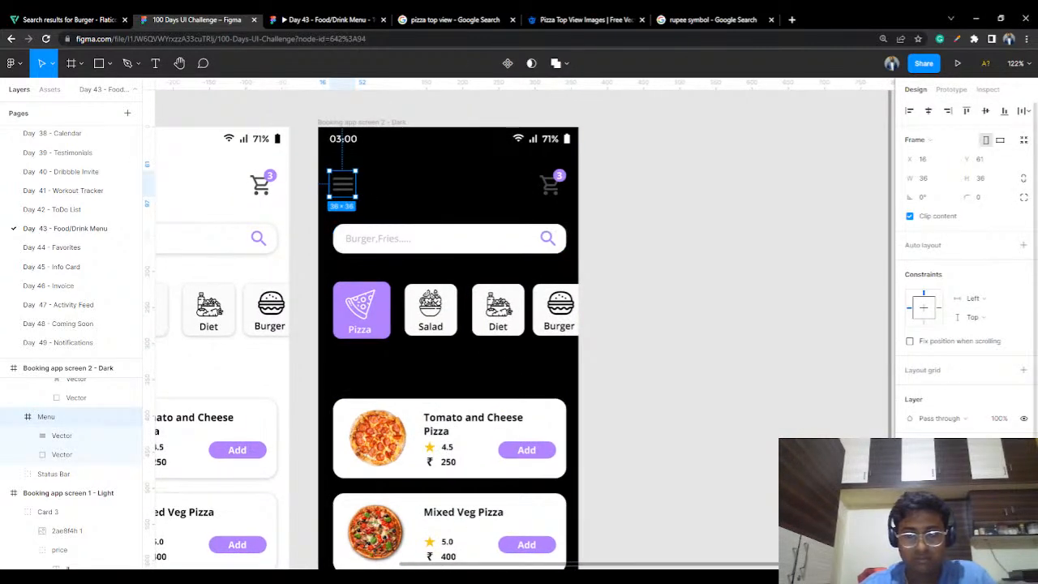
click(909, 527)
drag(754, 371, 738, 292)
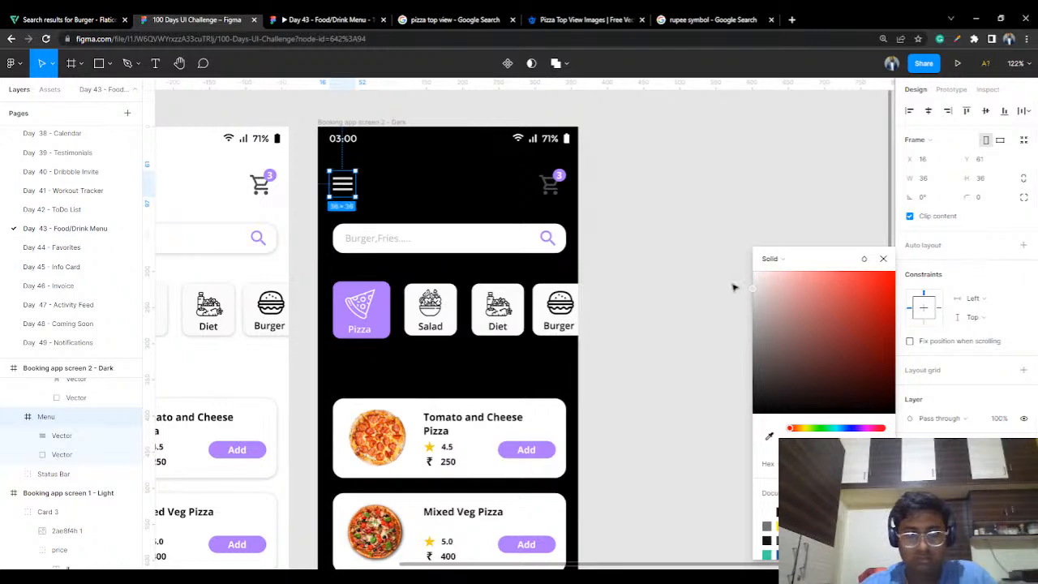
click(670, 249)
Step: Fill the search bar rectangle on the dark screen with a dark grey
scroll(343, 204, up, 5)
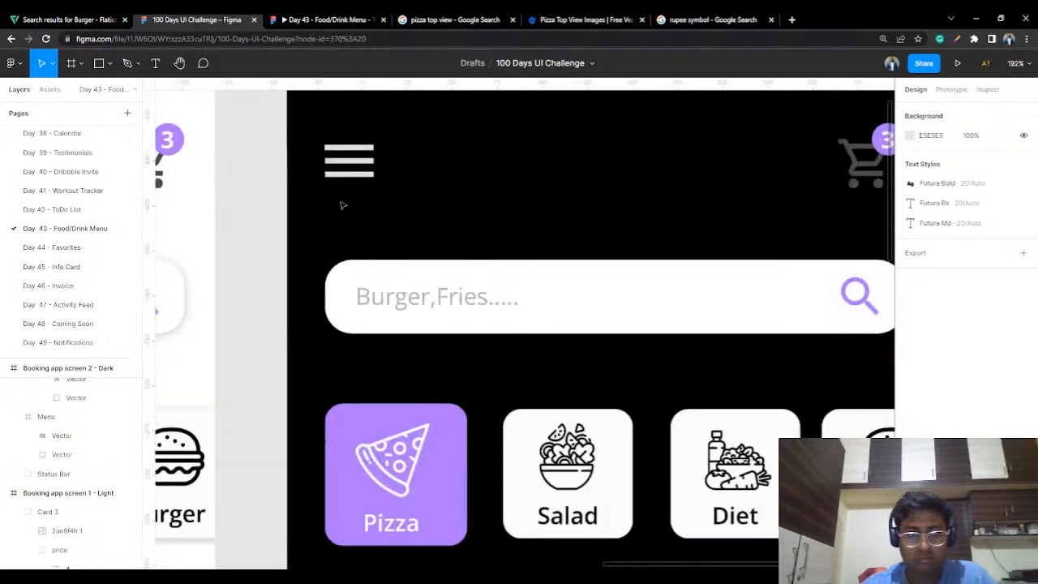
click(527, 274)
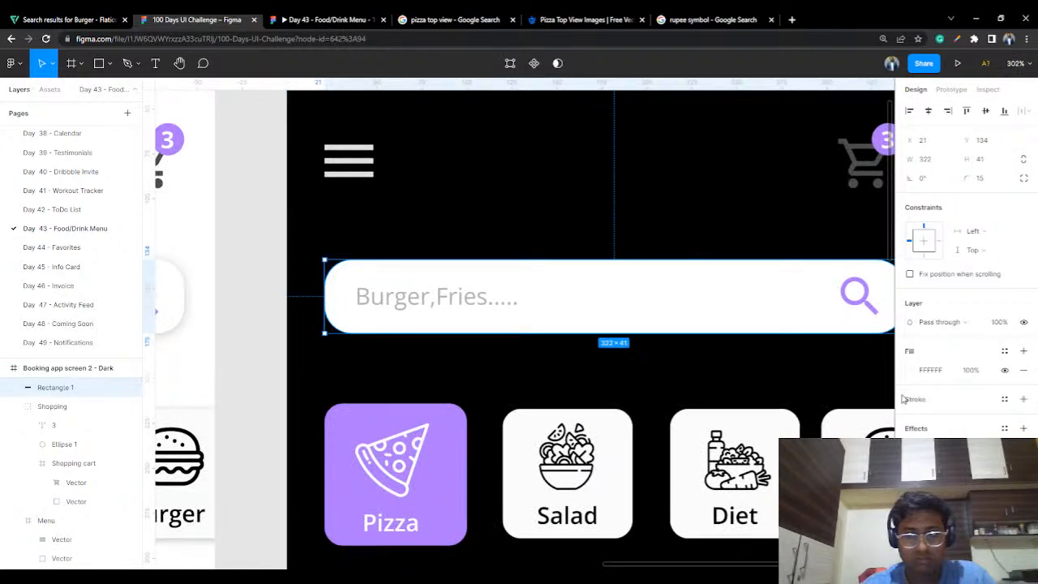
click(910, 369)
drag(756, 279, 727, 382)
click(660, 222)
scroll(669, 266, down, 2)
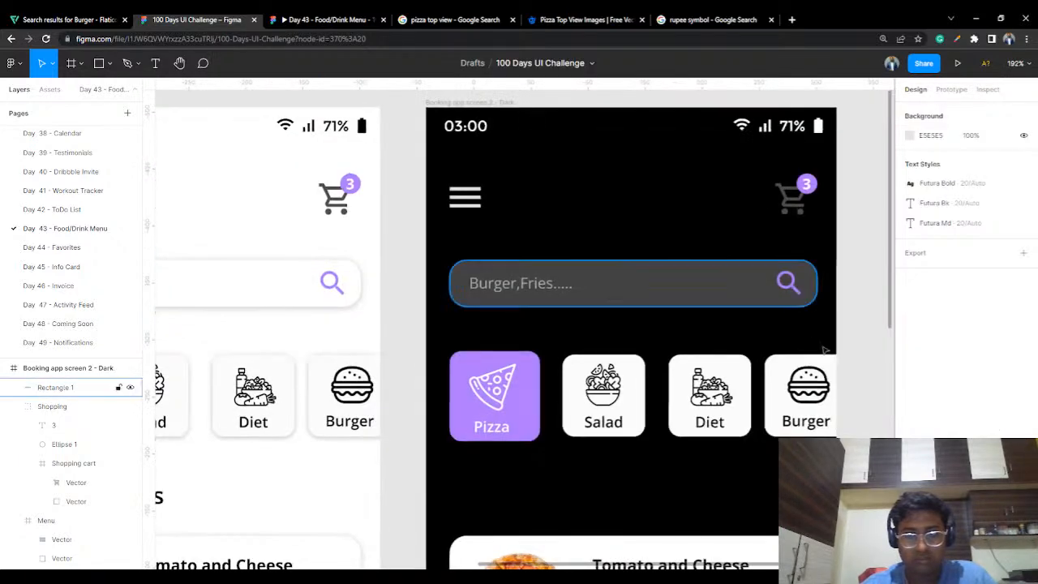
Step: Recolor the shopping cart icon on the dark screen to a medium light grey, leaving its badge purple
drag(816, 347, 703, 337)
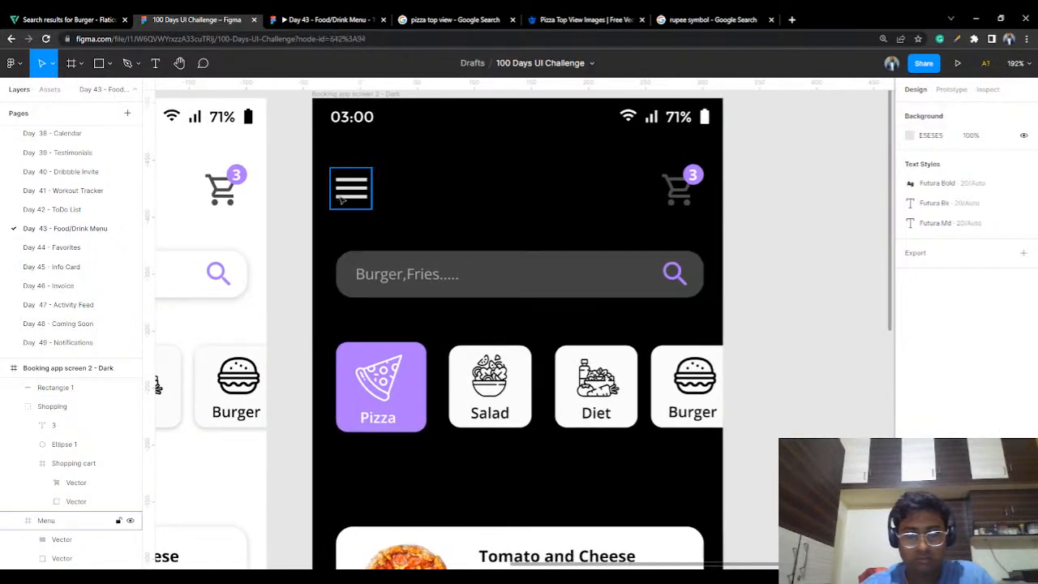
click(351, 190)
click(681, 203)
double_click(681, 203)
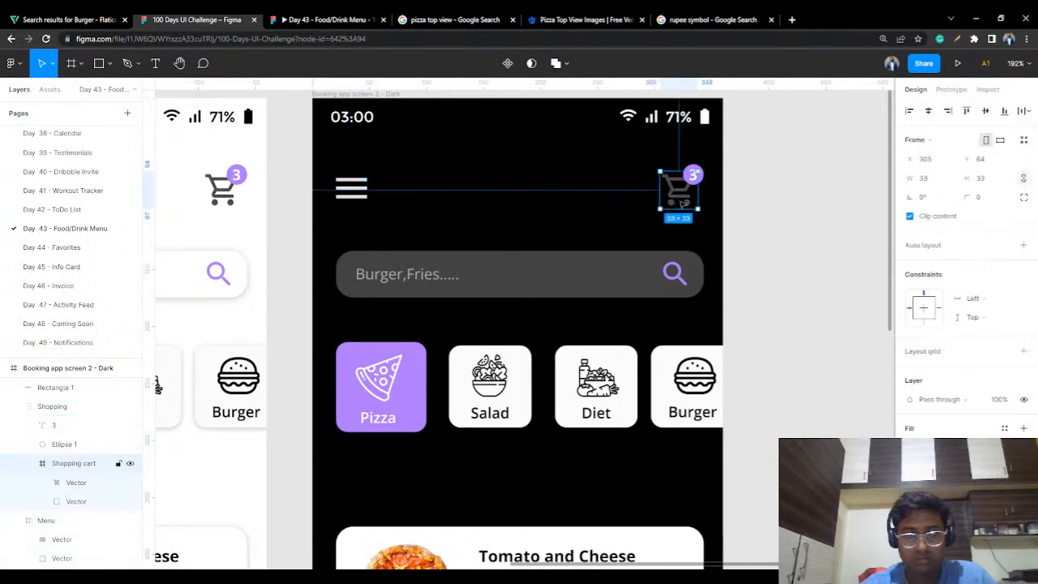
click(882, 435)
drag(760, 377, 744, 325)
click(736, 273)
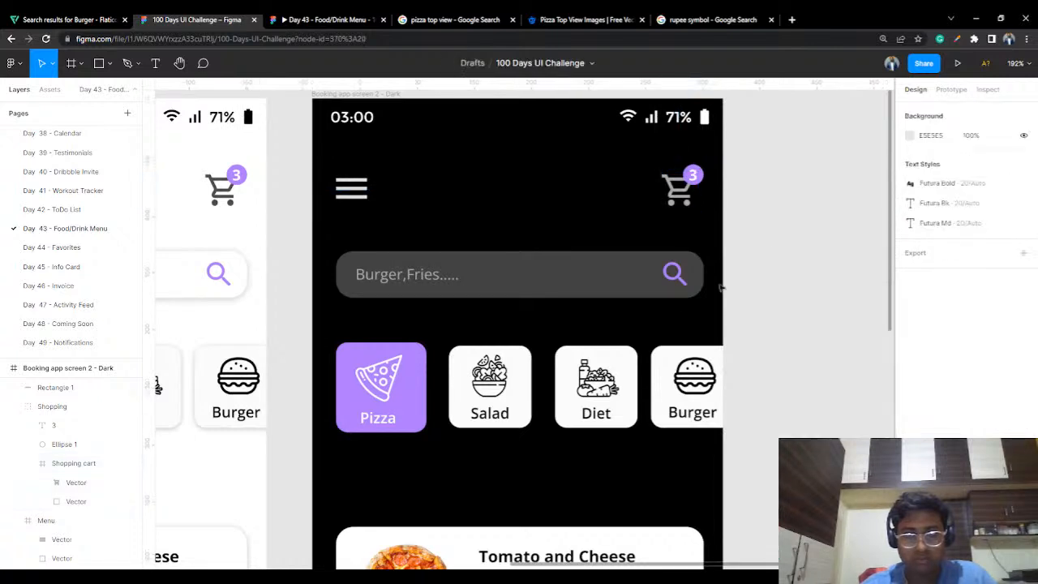
Step: Recolor the Salad category tile's background with the dark grey sampled from the search bar
click(519, 370)
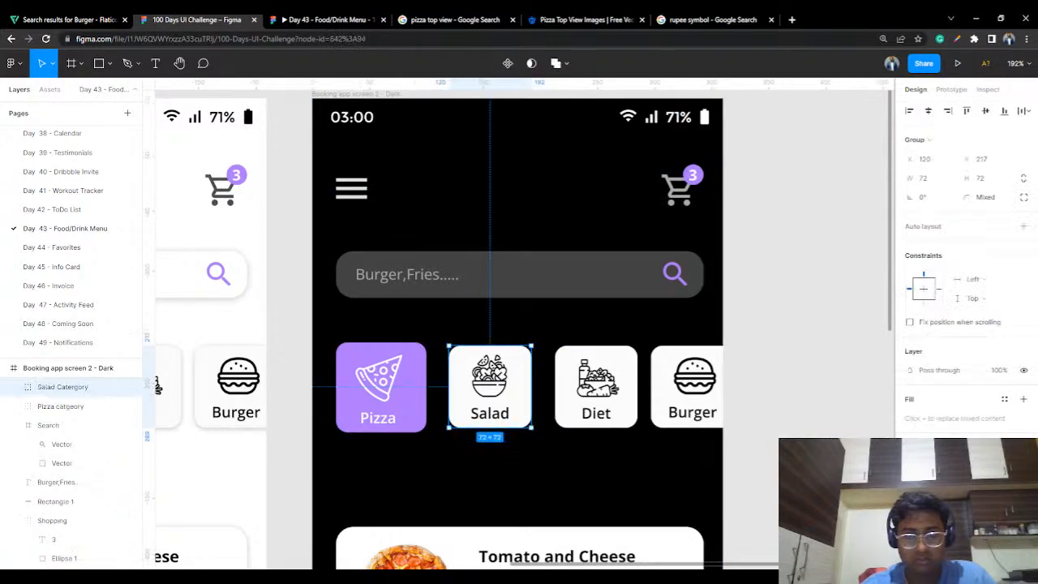
click(911, 497)
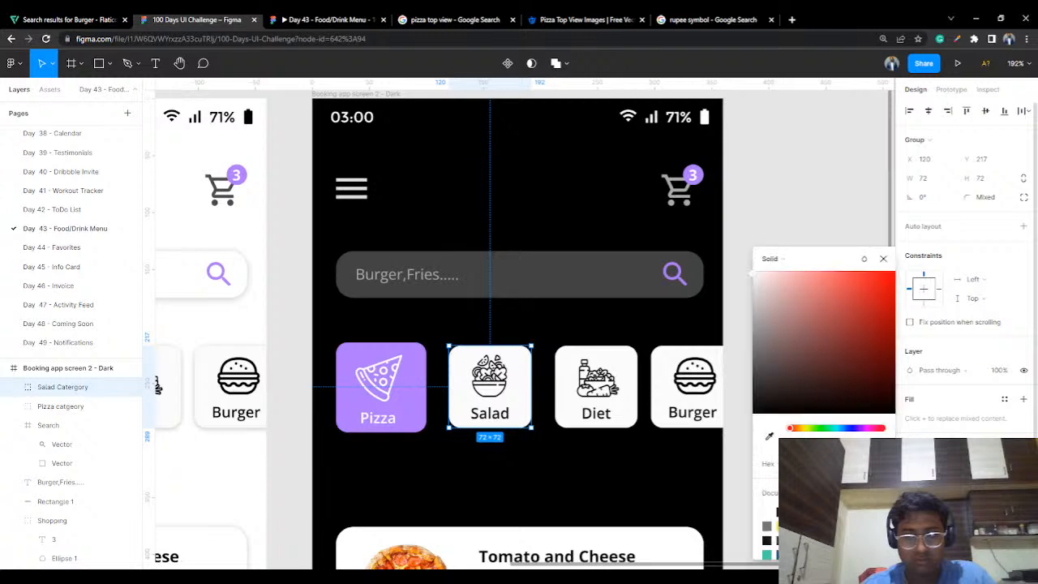
click(769, 435)
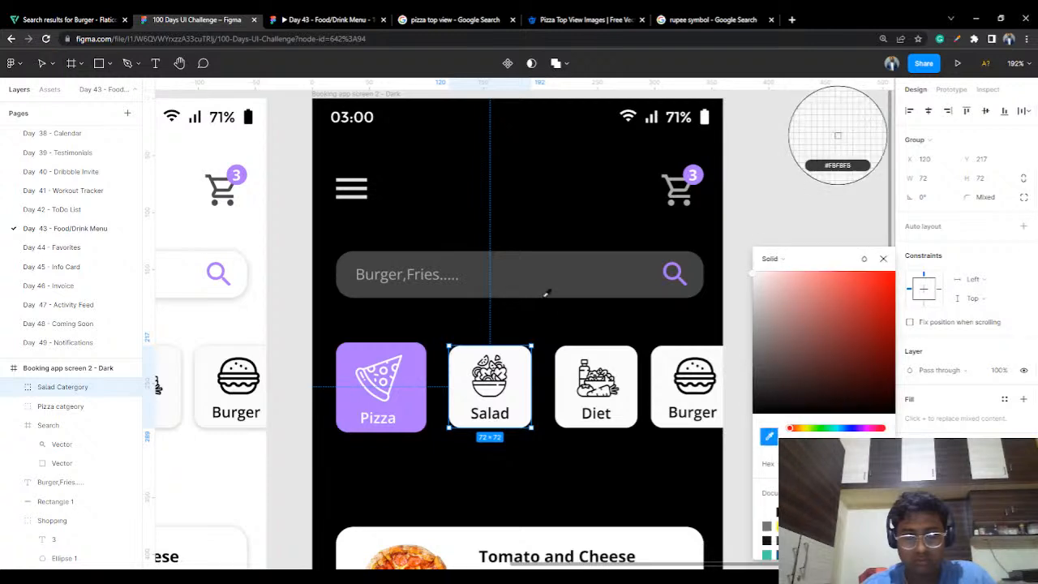
click(808, 171)
click(809, 170)
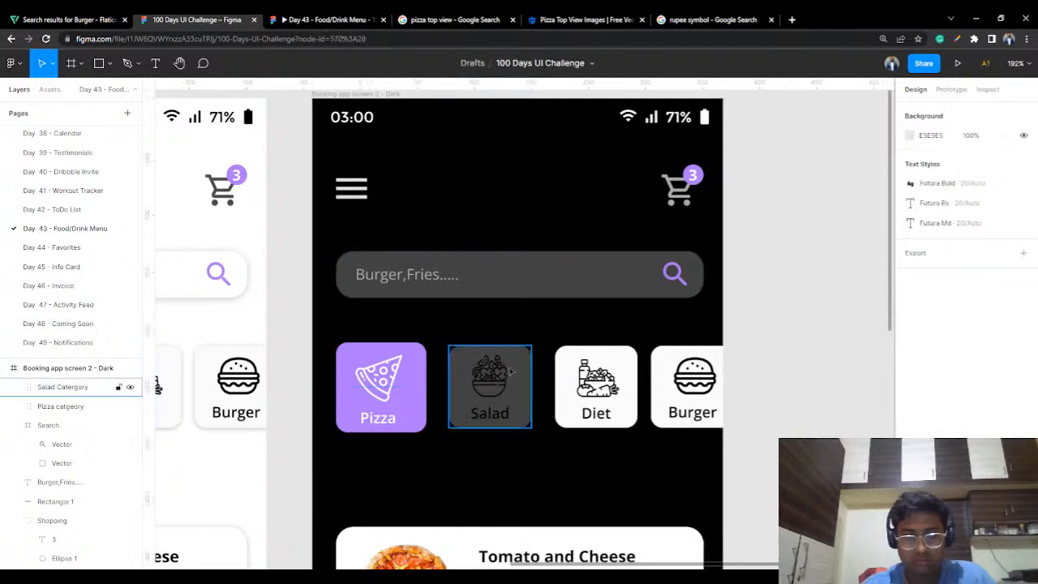
Step: Recolor the Diet category tile's background with the dark grey sampled from the search bar
click(574, 398)
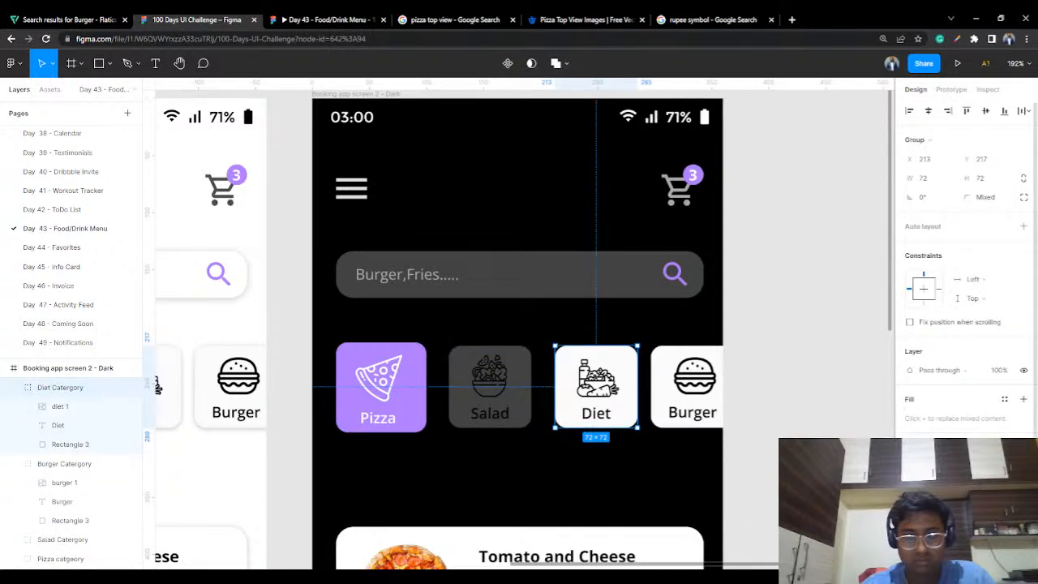
click(910, 496)
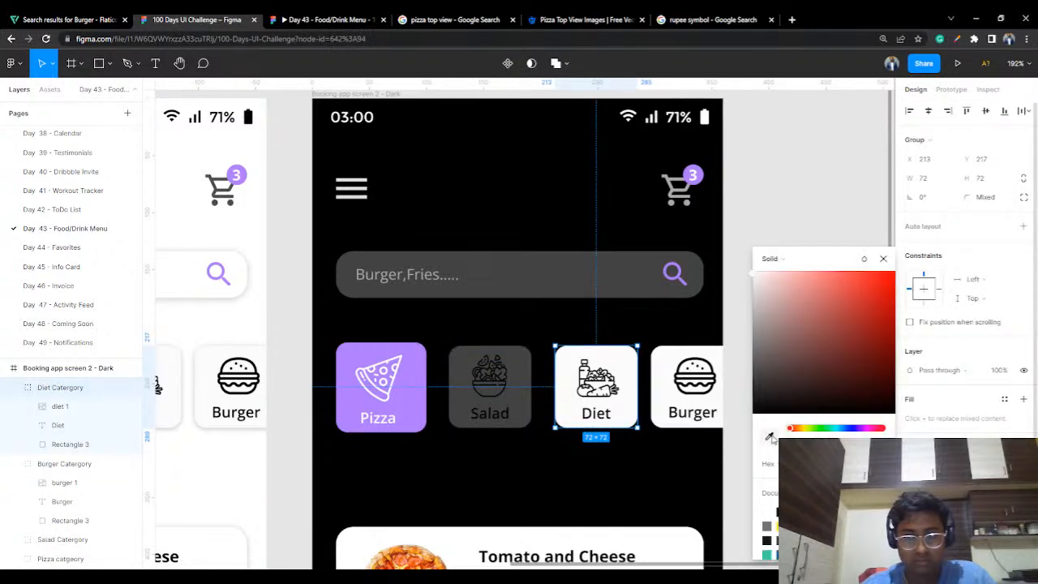
click(768, 436)
click(560, 267)
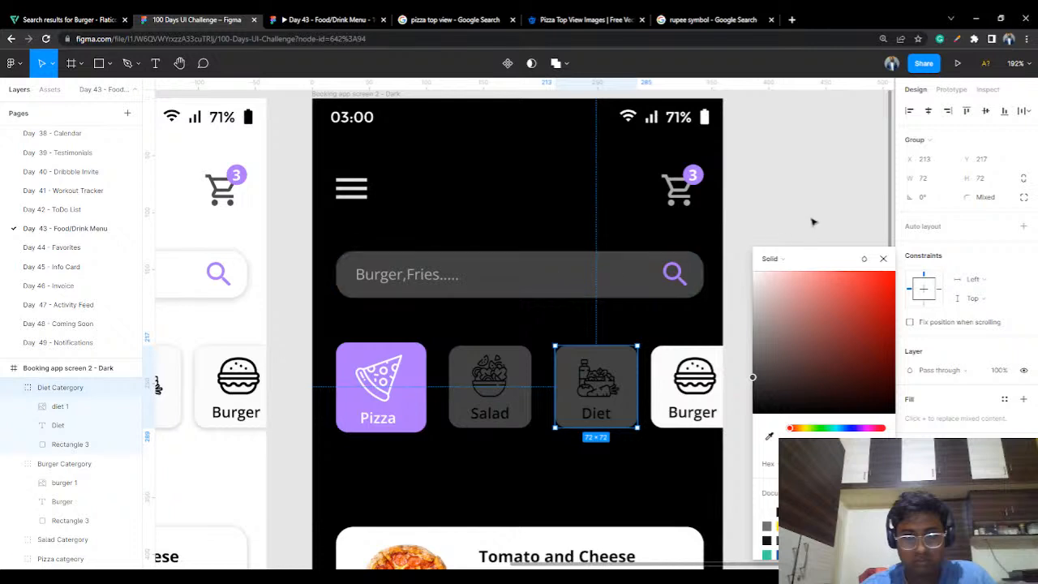
click(813, 221)
Step: Recolor the Burger category tile's background with the dark grey sampled from the search bar
click(661, 373)
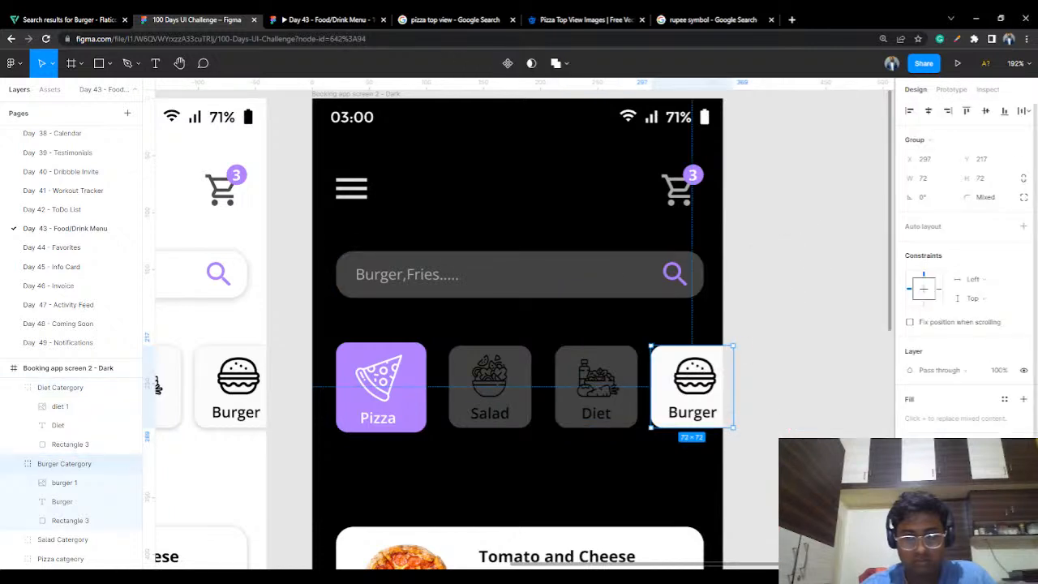
click(910, 496)
click(769, 436)
click(535, 270)
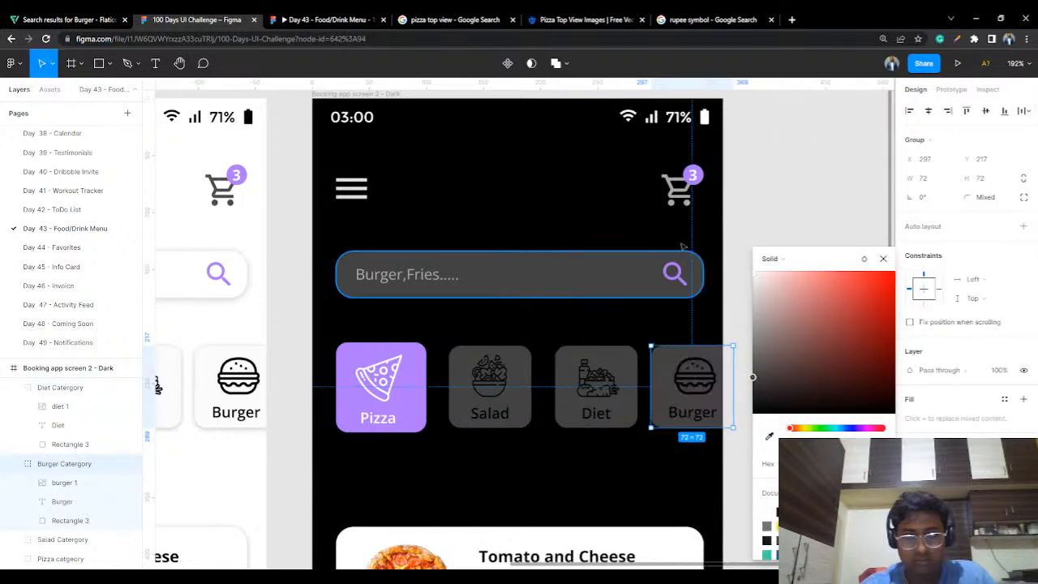
click(822, 188)
Step: Change the "Salad" label text in its dark category tile to white
scroll(574, 234, down, 4)
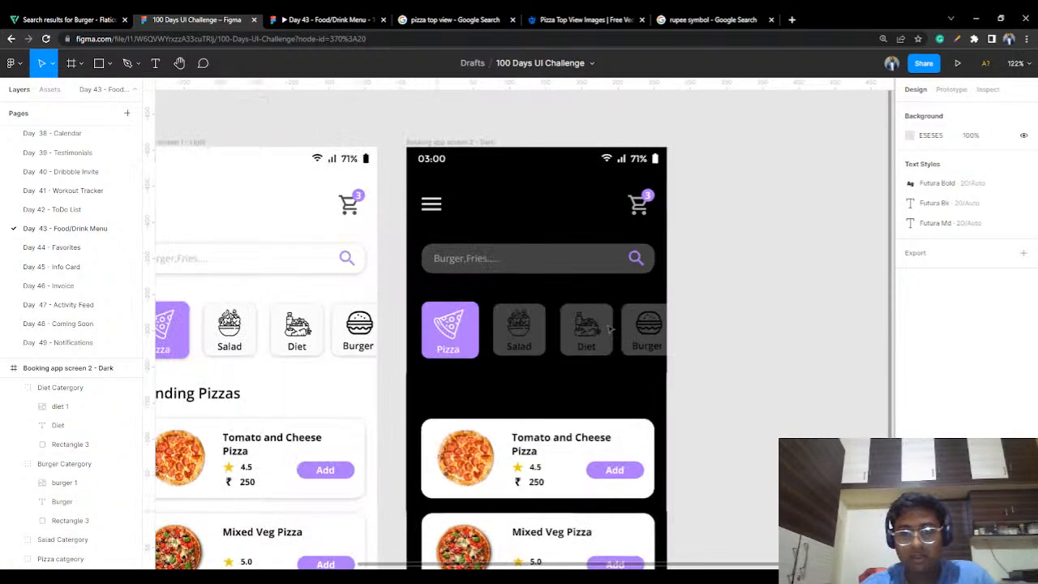
scroll(640, 358, up, 4)
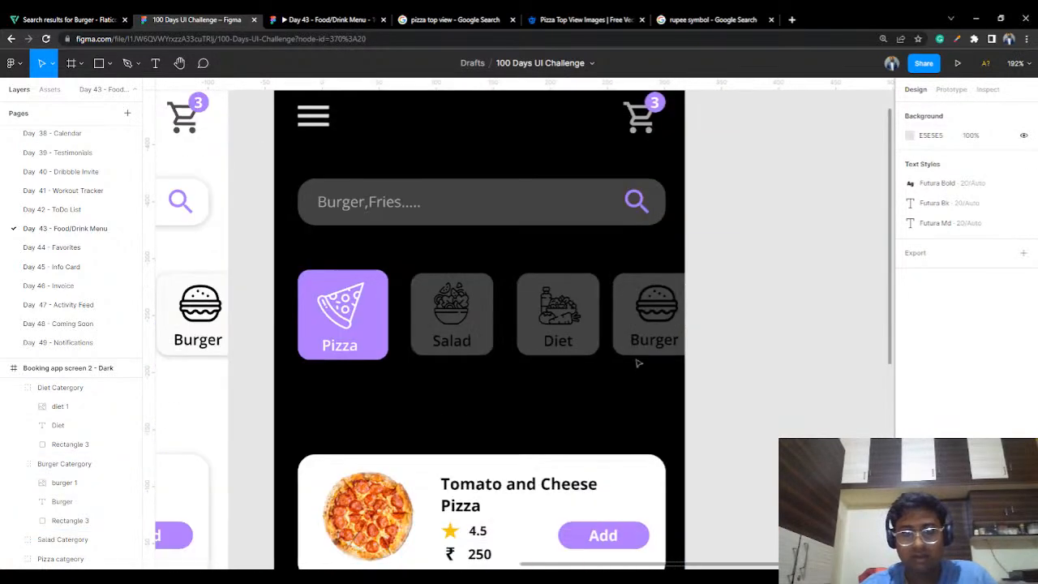
double_click(451, 340)
click(909, 477)
drag(795, 352, 706, 240)
click(787, 139)
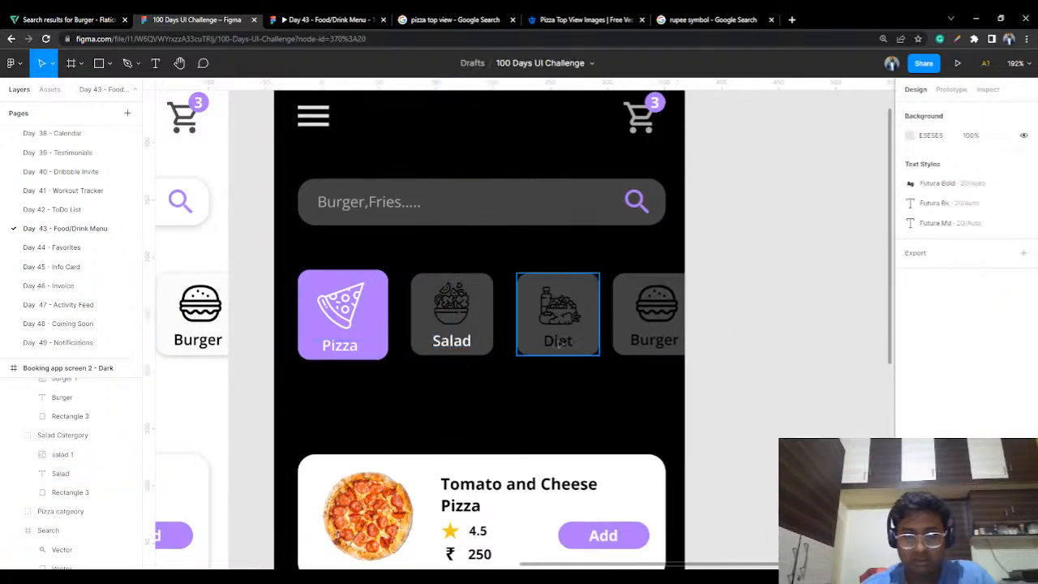
Step: Change the "Diet" label text in its dark category tile to white
click(562, 342)
click(561, 342)
click(910, 476)
drag(811, 382, 702, 223)
click(769, 166)
Step: Change the "Burger" label text in its dark category tile to white
click(657, 343)
click(658, 343)
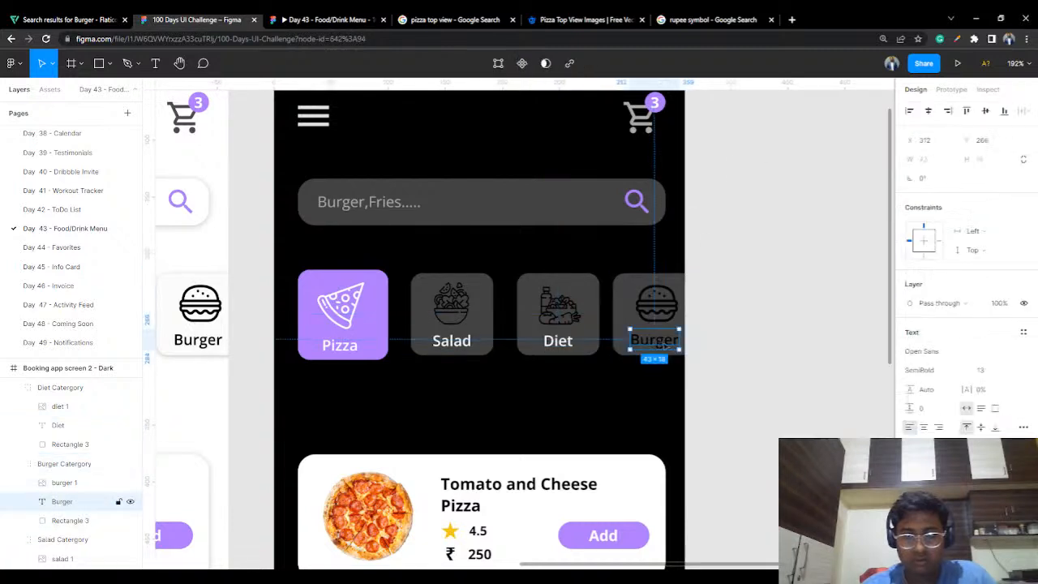
click(909, 476)
drag(786, 334, 725, 158)
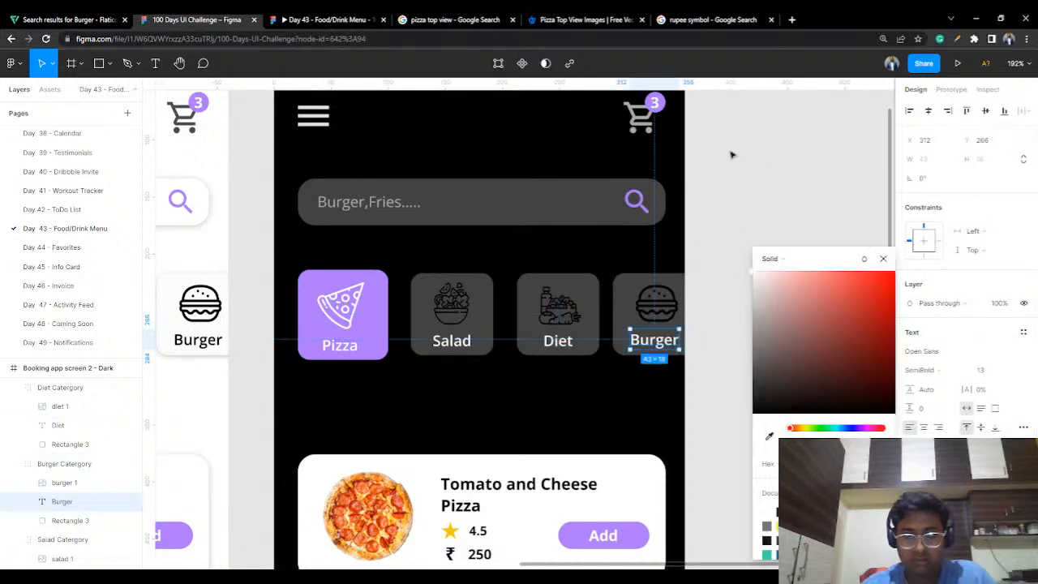
click(757, 189)
Step: Move the three imported light grey diet, burger and salad icons together to the empty canvas beside the dark screen
scroll(497, 337, up, 3)
click(498, 281)
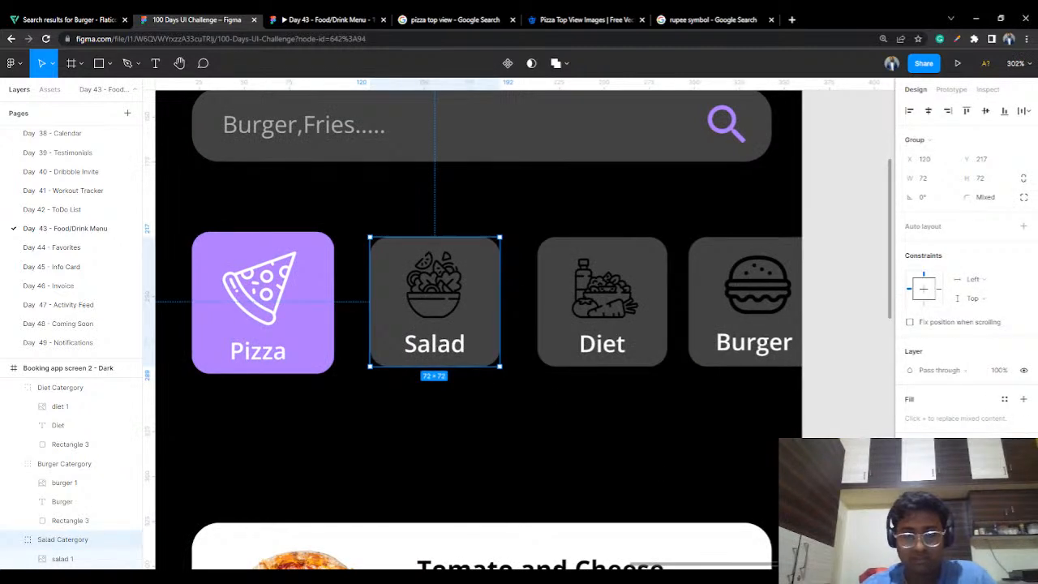
double_click(436, 285)
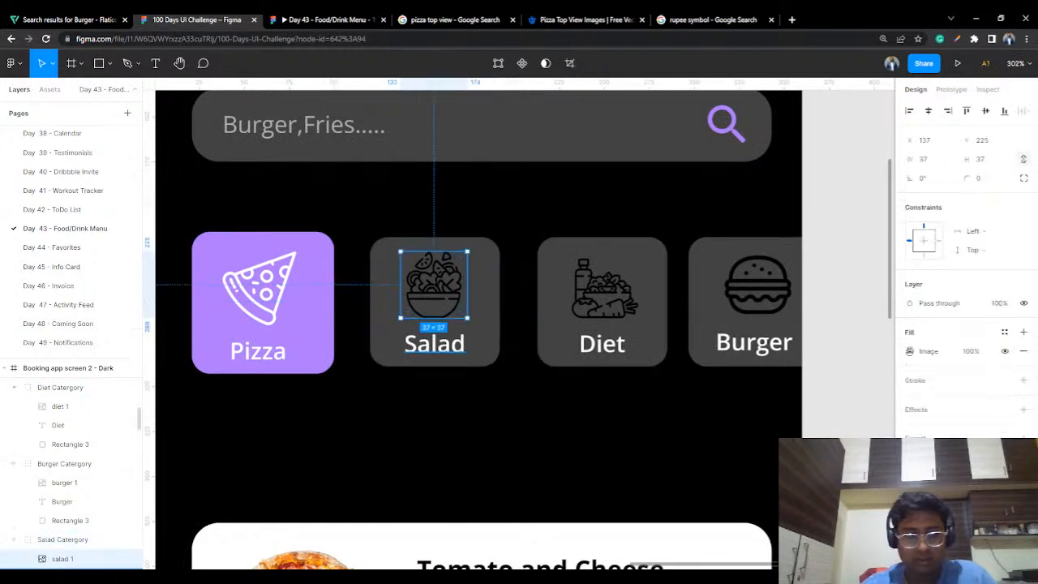
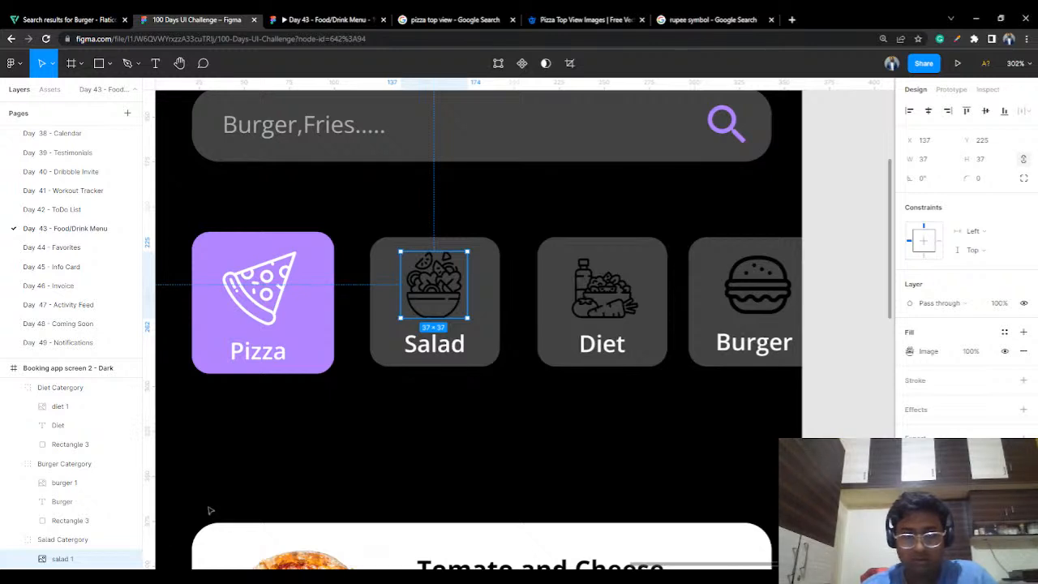
key(alt)
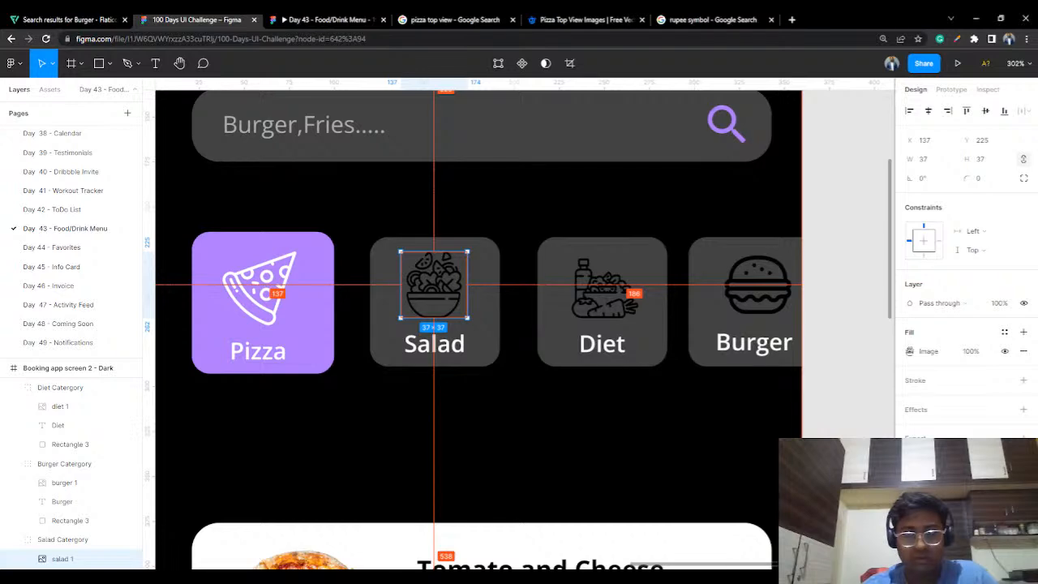
scroll(637, 335, down, 8)
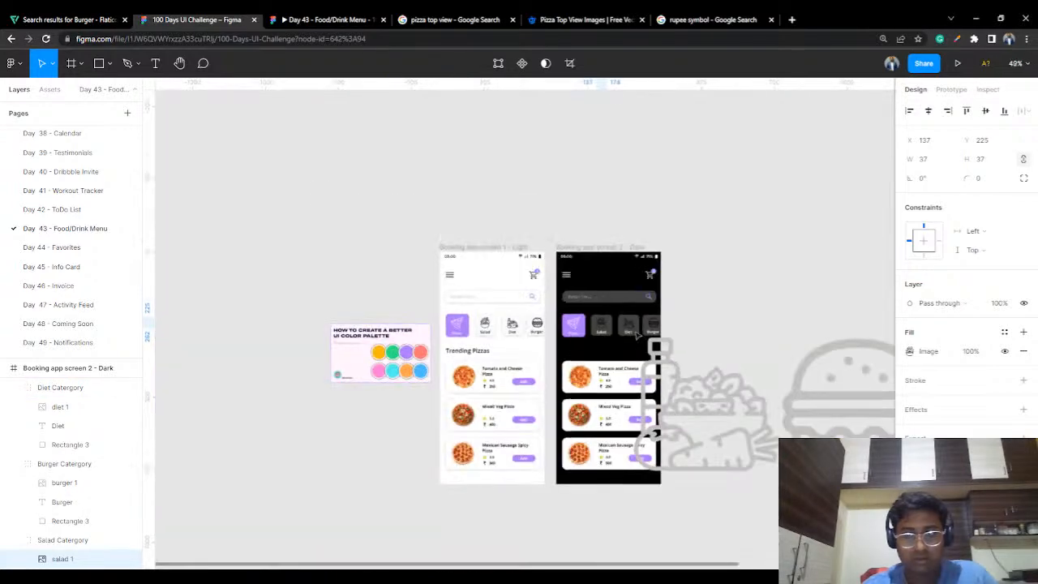
click(794, 331)
drag(657, 324, 752, 378)
drag(702, 352, 712, 319)
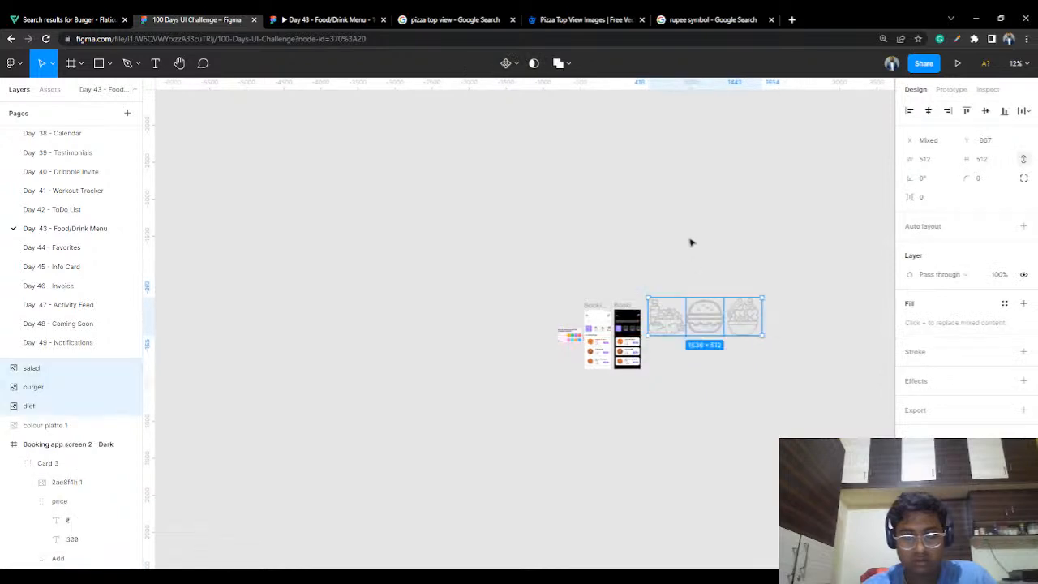
Step: Delete the black salad icon from the Salad category tile on the dark screen
click(659, 374)
scroll(658, 375, up, 6)
scroll(540, 389, up, 3)
scroll(487, 381, right, 3)
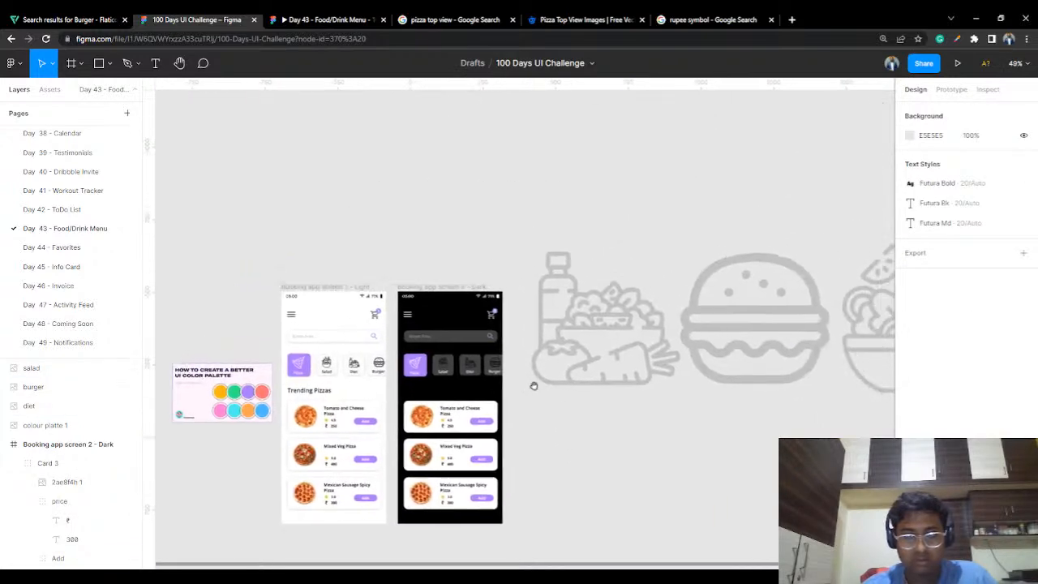
scroll(433, 367, up, 3)
click(420, 365)
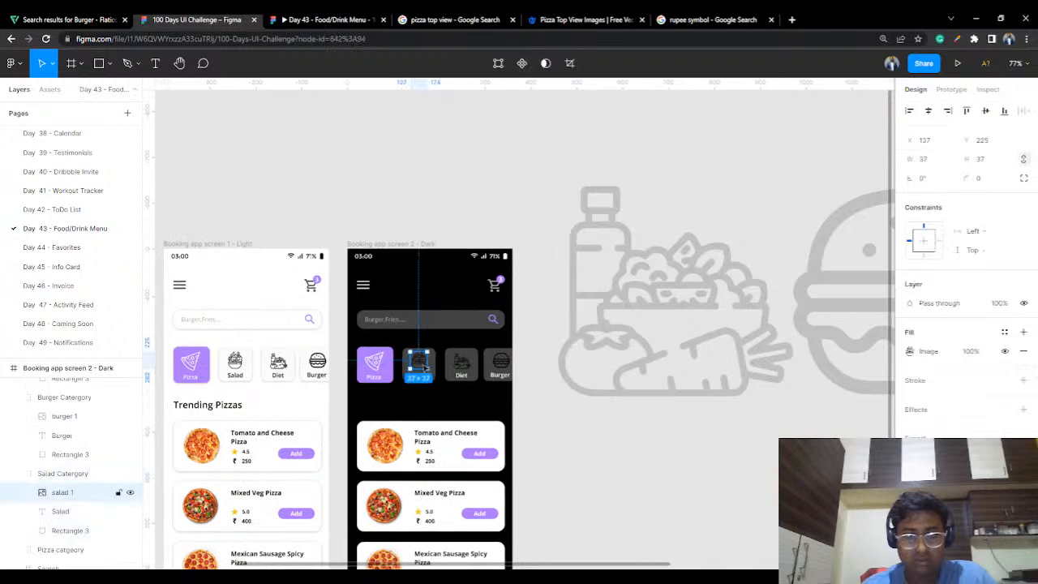
key(Escape)
Step: Bring the large light grey diet icon onto the dark screen and resize it to 37 × 37
scroll(768, 454, down, 3)
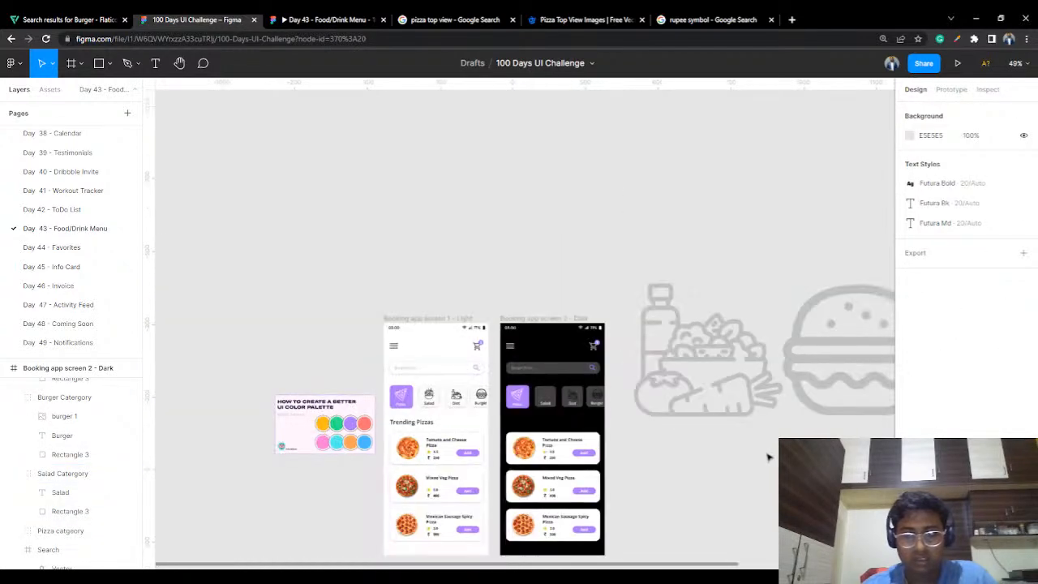
scroll(777, 458, right, 5)
scroll(600, 433, left, 3)
scroll(674, 433, right, 2)
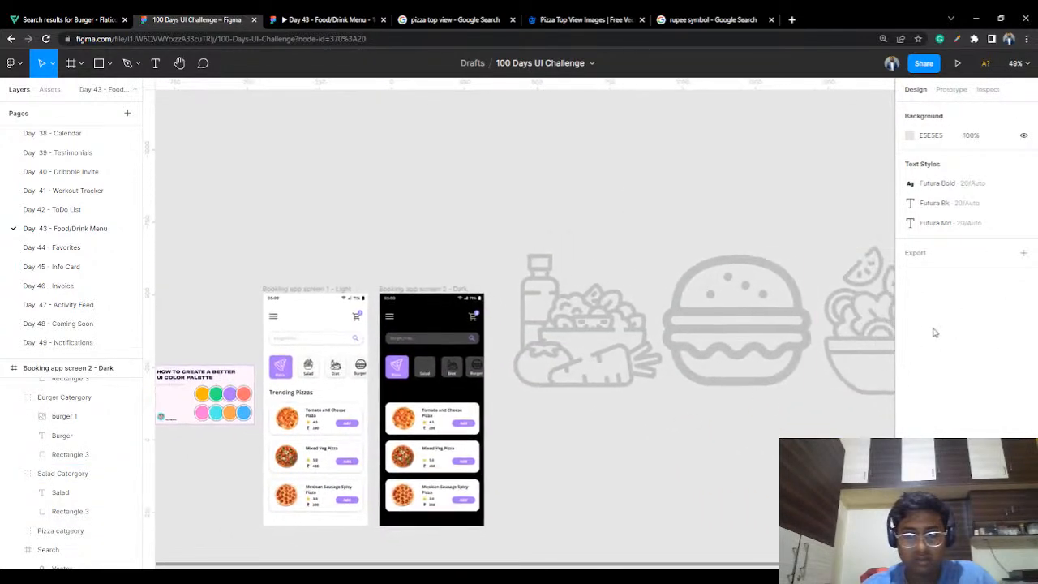
click(872, 331)
click(592, 326)
drag(596, 322, 435, 369)
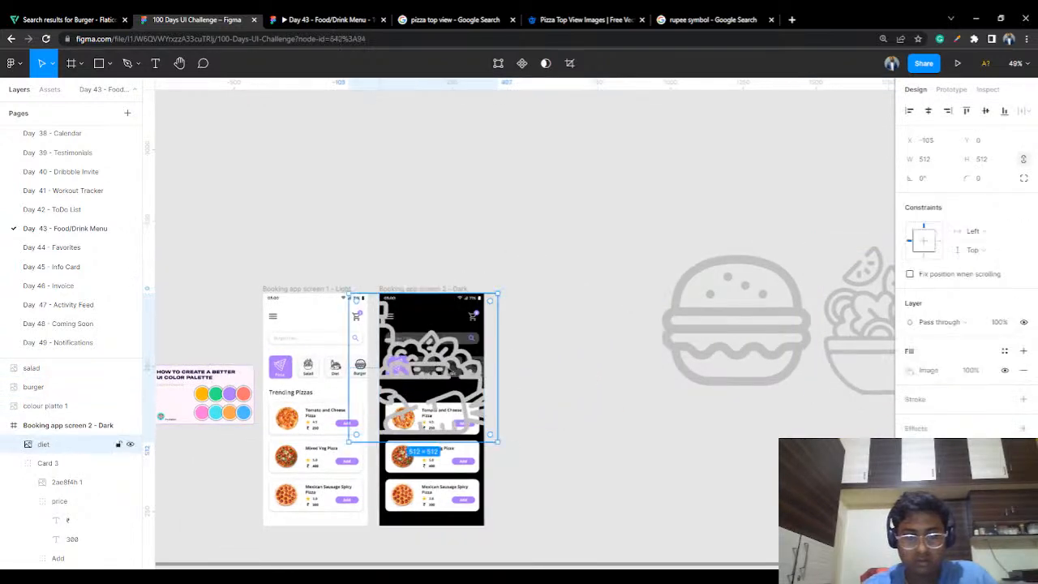
scroll(446, 363, up, 5)
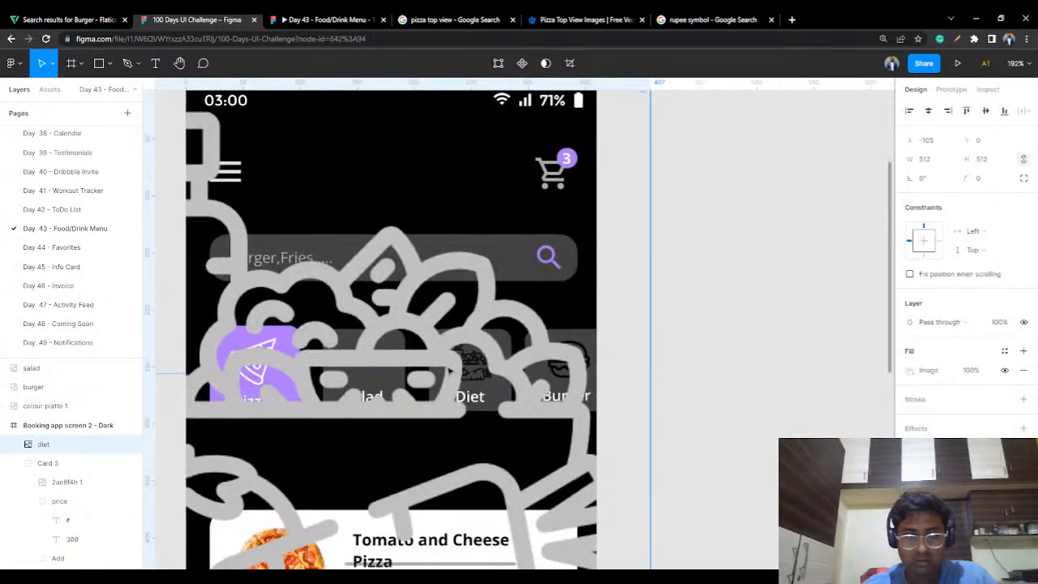
click(932, 162)
text(37)
key(Return)
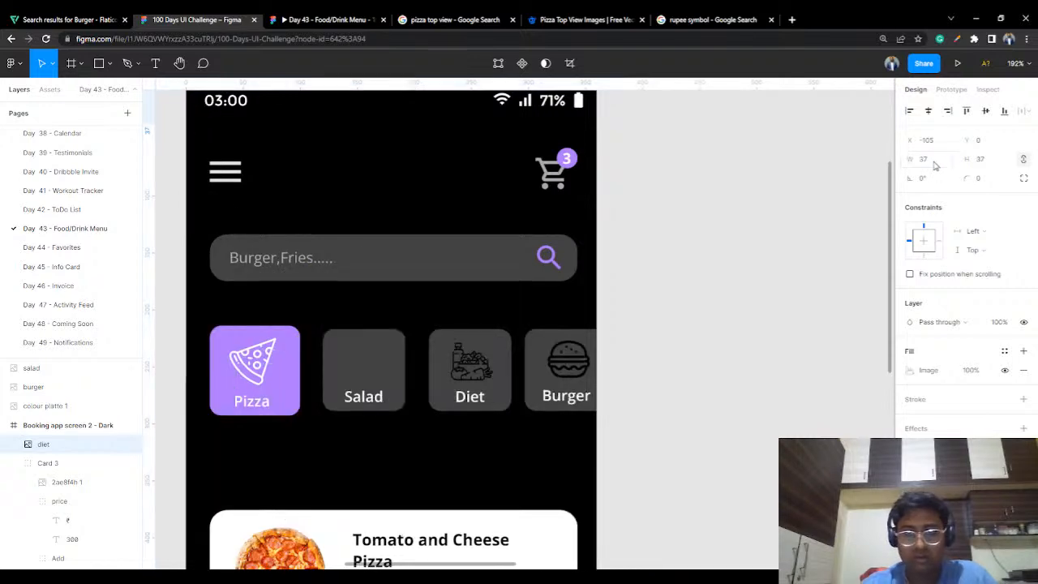
Step: Place the small light grey diet icon above the label in the dark Salad category tile
scroll(677, 213, down, 5)
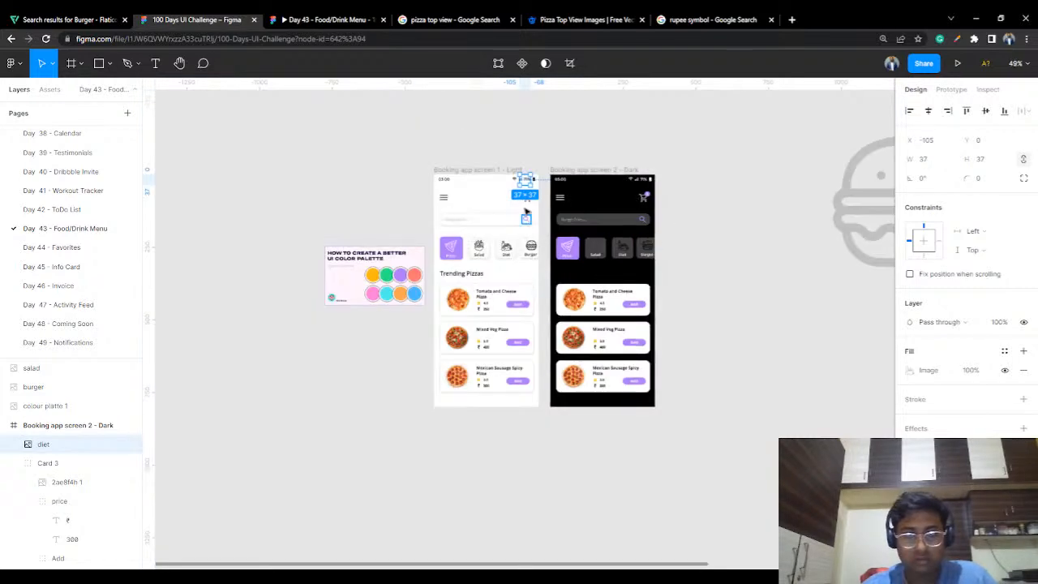
drag(526, 180, 596, 247)
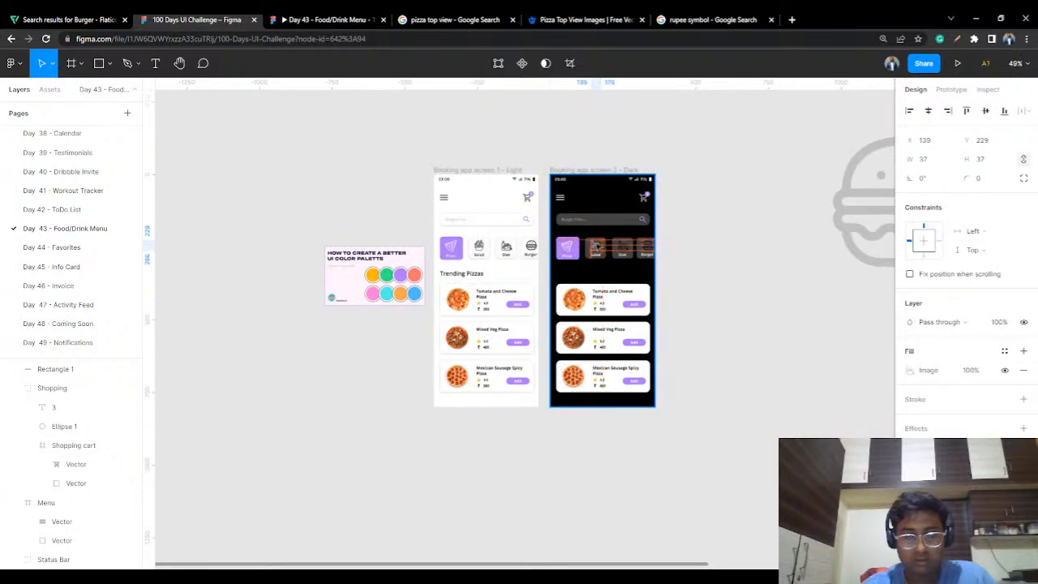
scroll(600, 284, up, 5)
scroll(617, 268, up, 2)
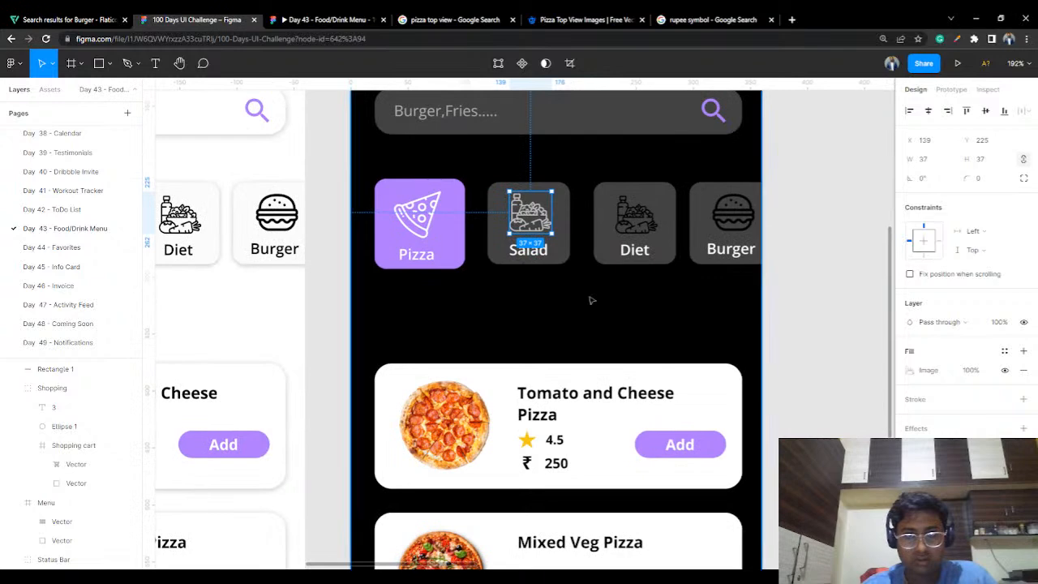
scroll(588, 284, up, 3)
scroll(559, 268, up, 2)
drag(507, 247, 509, 252)
Step: Recolor the "Salad" label in the dark tile with the light grey #C0C0C0 sampled from the icon above it
click(513, 300)
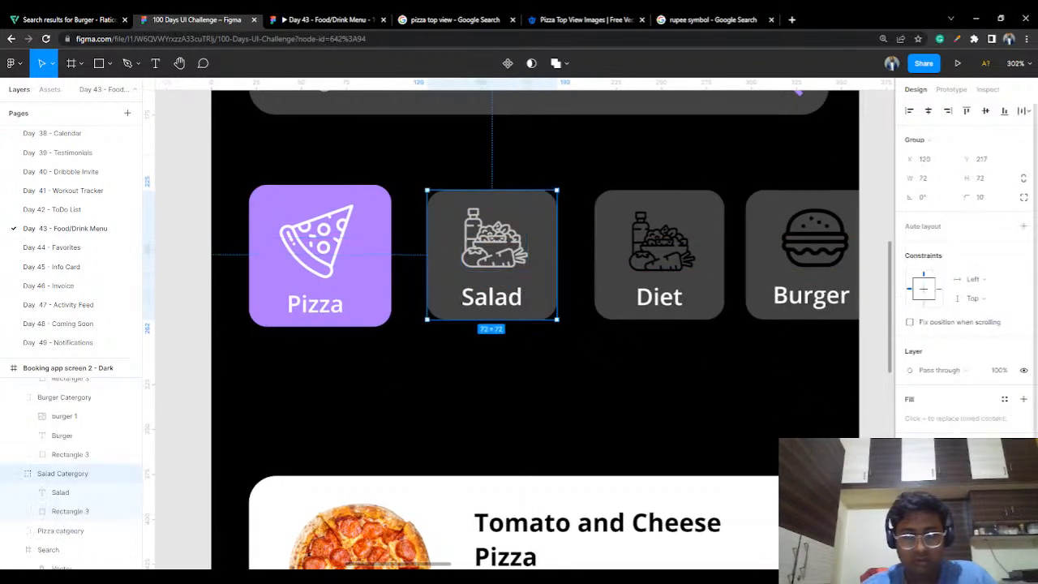
double_click(479, 303)
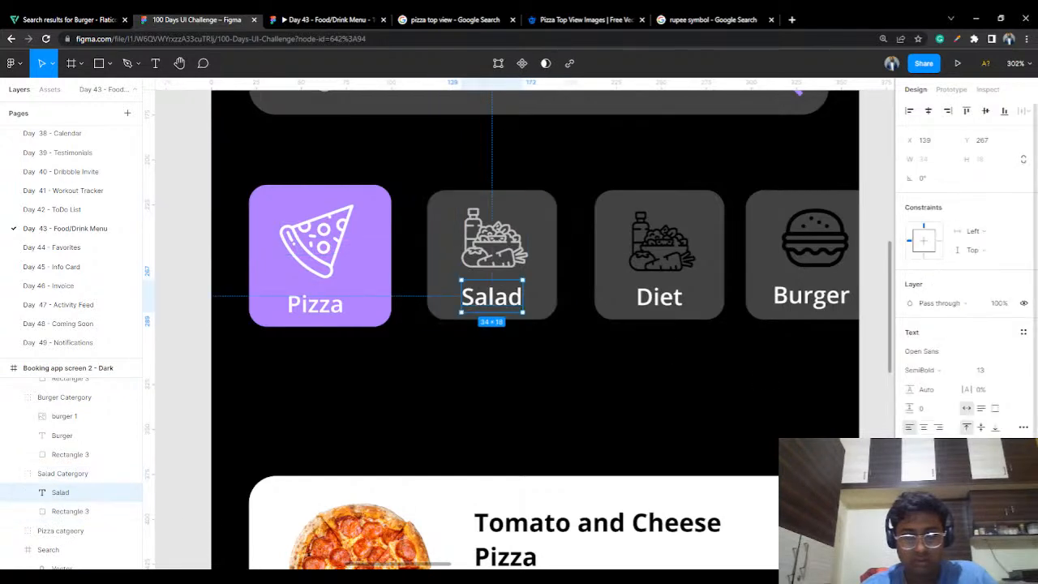
click(910, 475)
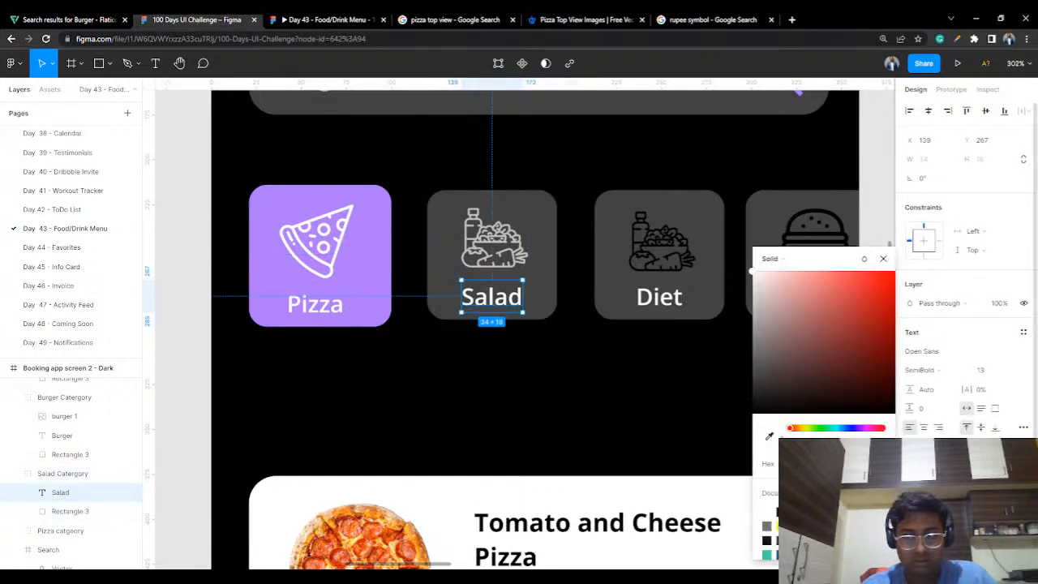
click(769, 436)
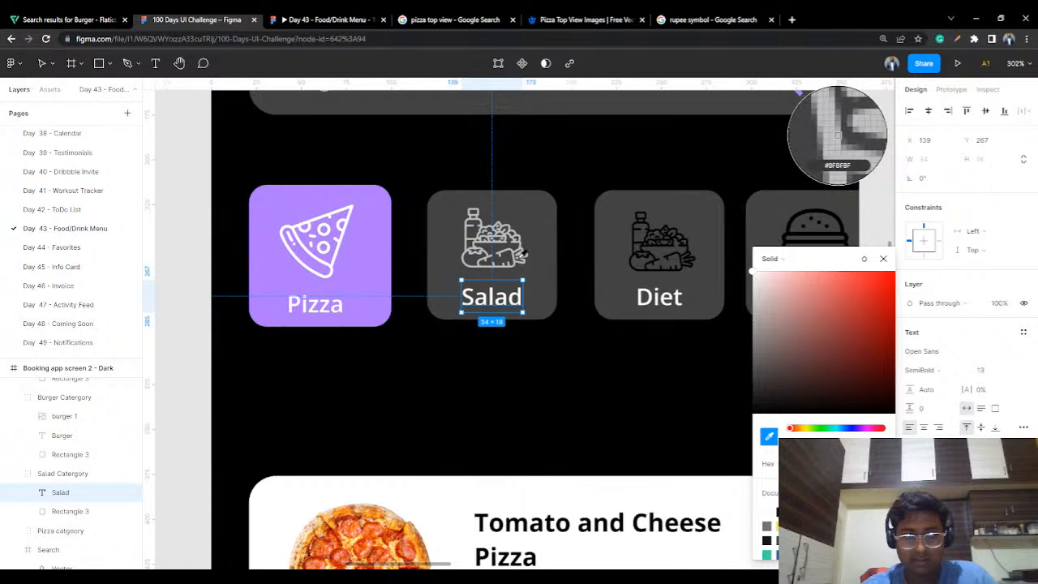
click(838, 134)
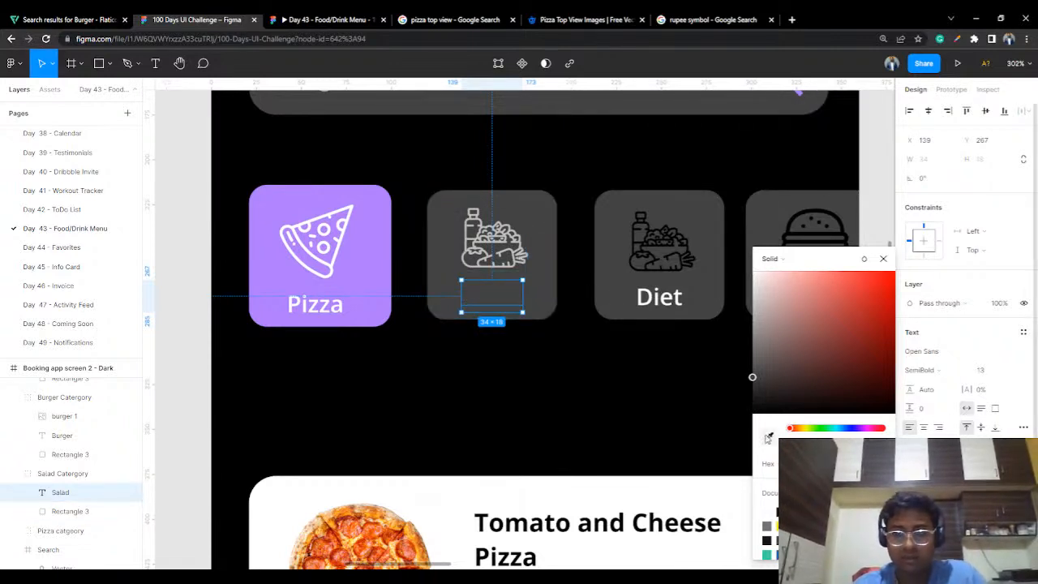
click(769, 435)
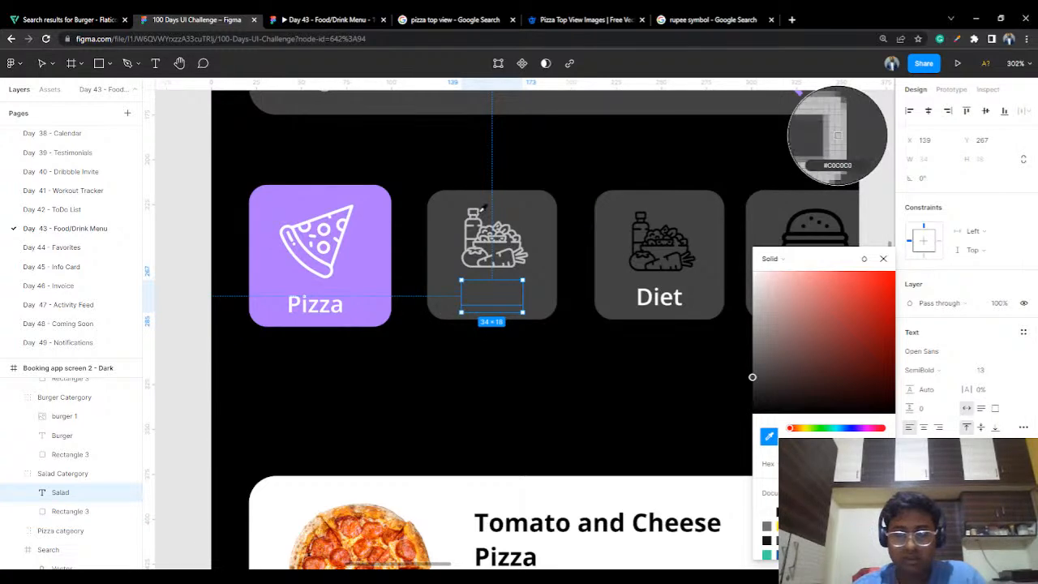
click(839, 137)
click(580, 190)
Step: Delete the black diet icon from the Diet category tile on the dark screen
scroll(630, 376, down, 6)
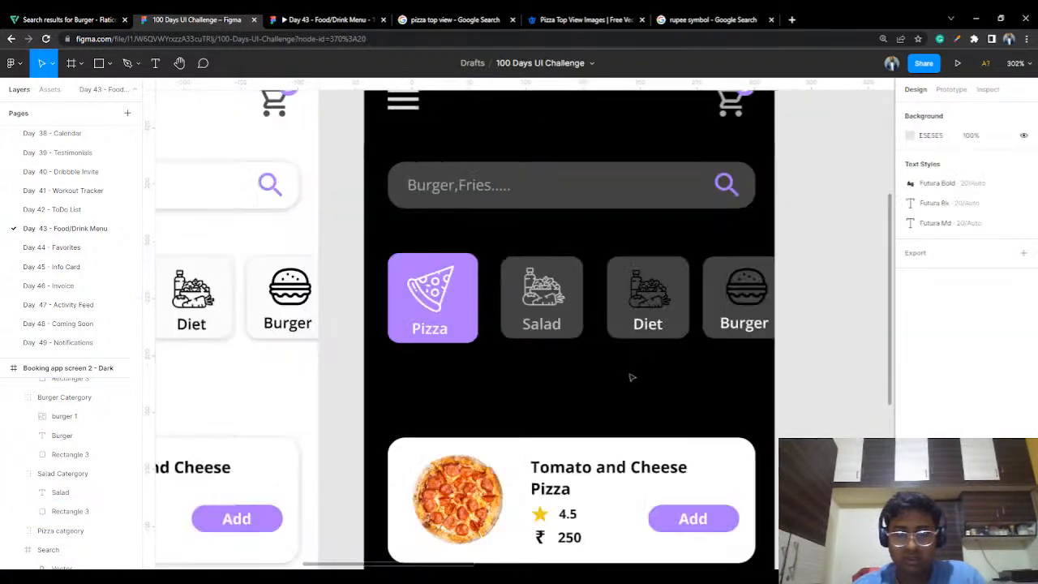
scroll(558, 391, down, 4)
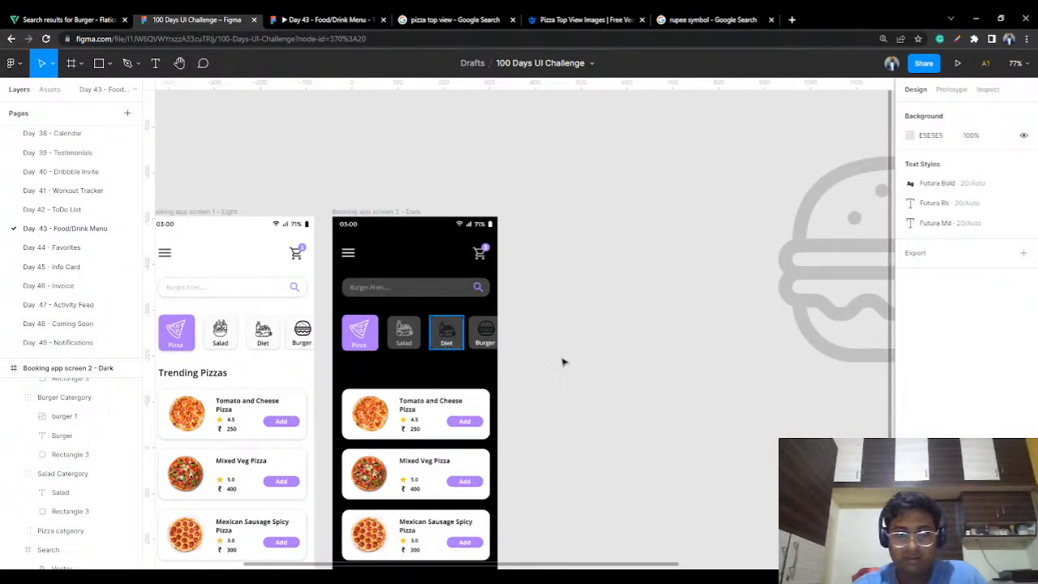
double_click(448, 330)
key(Delete)
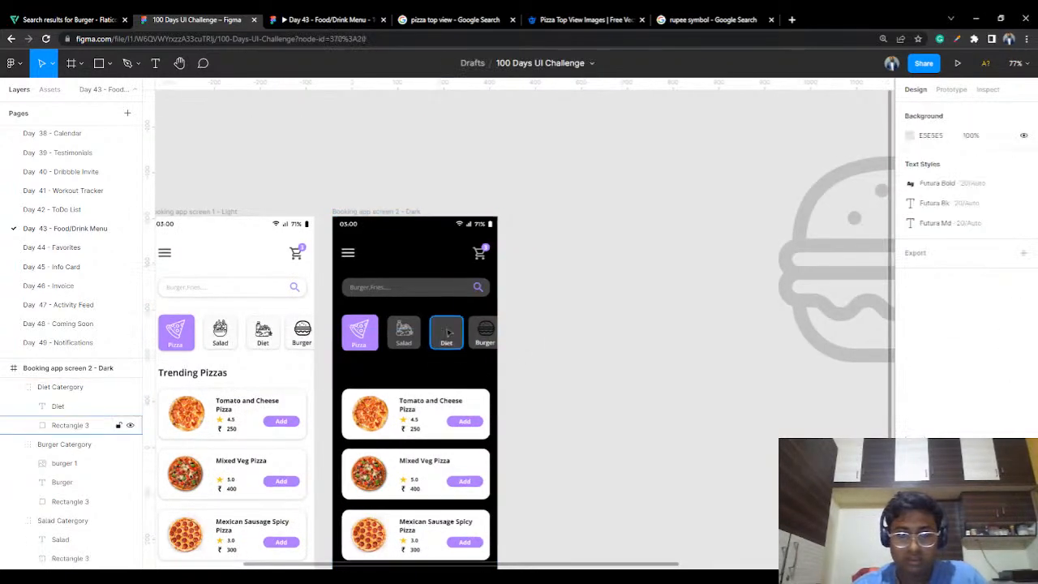
Step: Move the large light grey salad icon below the burger icon on the canvas and resize it to 37 × 37
scroll(569, 326, down, 5)
drag(827, 302, 736, 382)
click(995, 160)
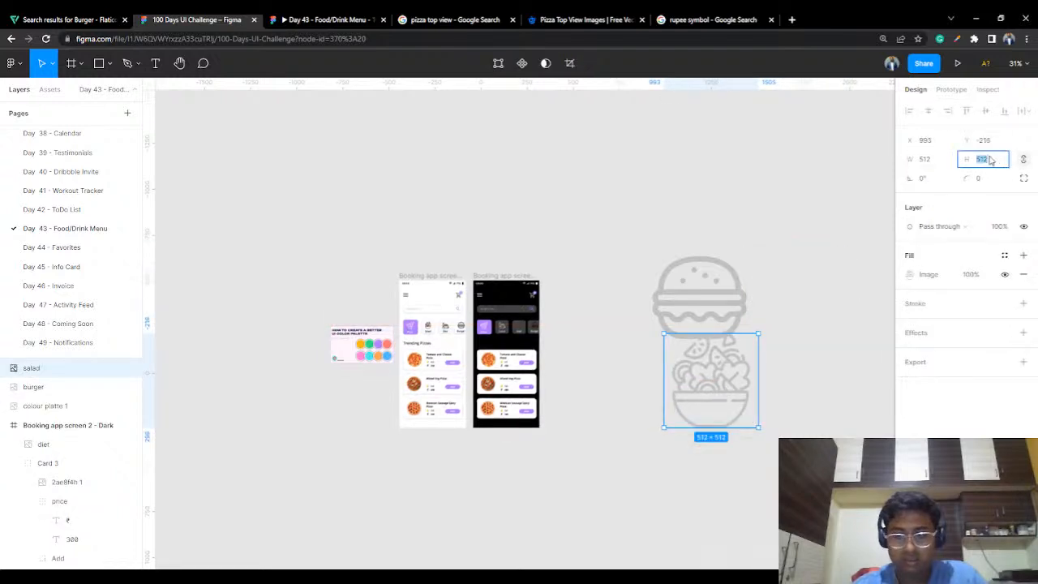
text(37)
key(Return)
Step: Place the resized light grey salad icon above the label in the dark Diet category tile
scroll(751, 387, up, 6)
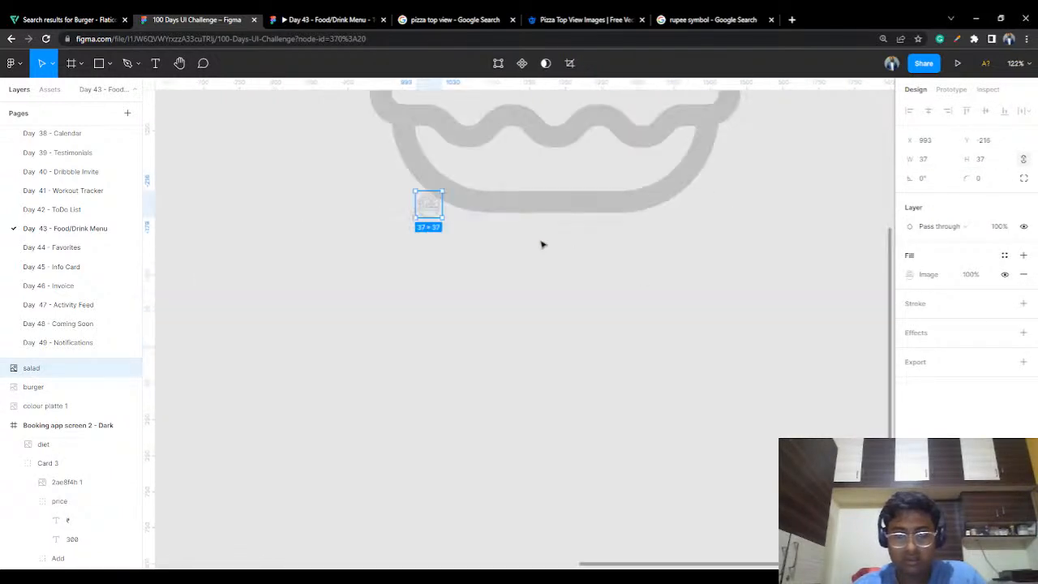
drag(429, 259, 213, 267)
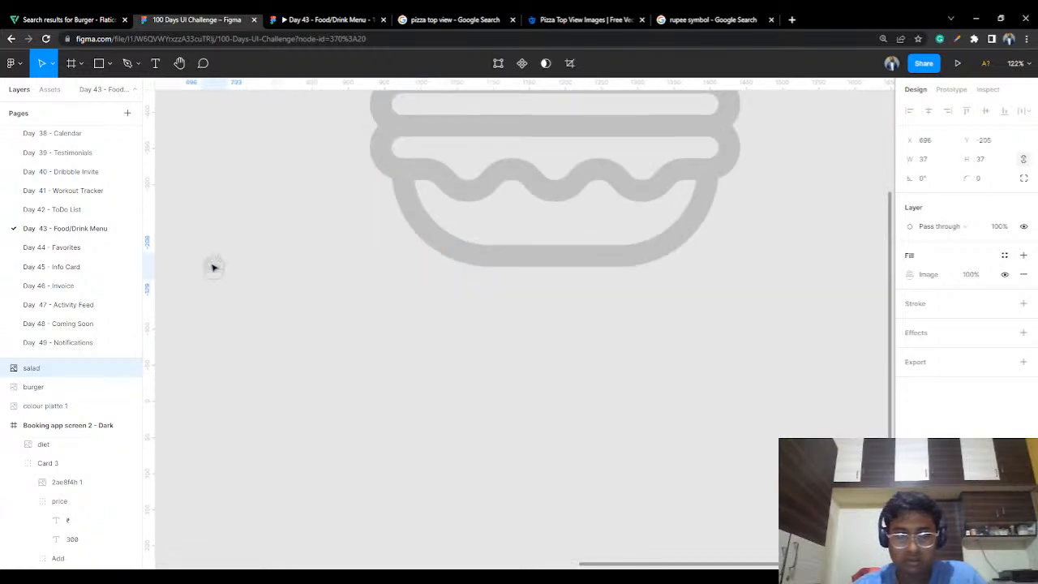
scroll(658, 270, left, 10)
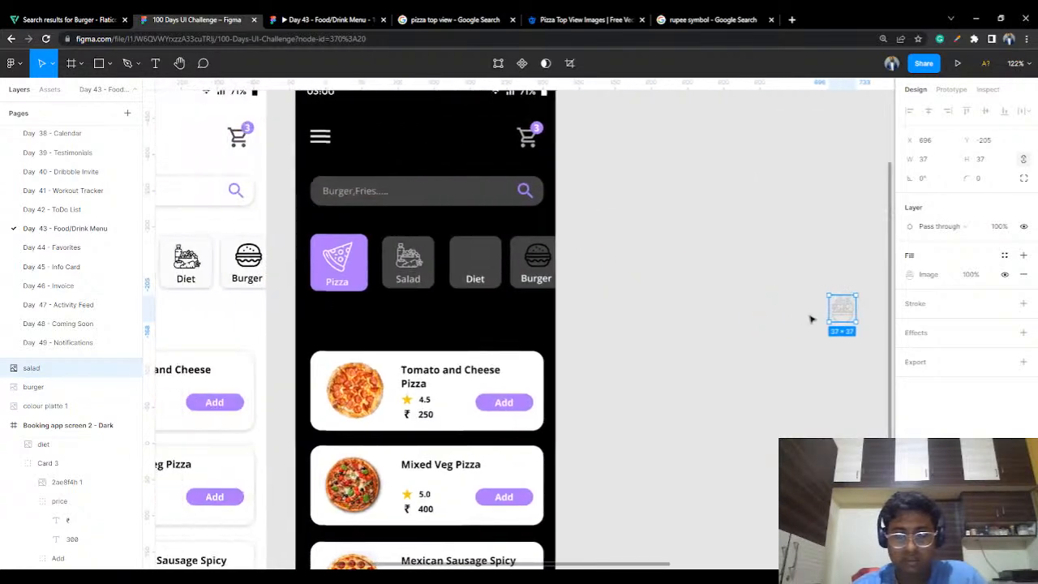
drag(843, 309, 477, 257)
click(644, 253)
scroll(587, 407, down, 2)
scroll(587, 407, up, 2)
scroll(587, 407, up, 3)
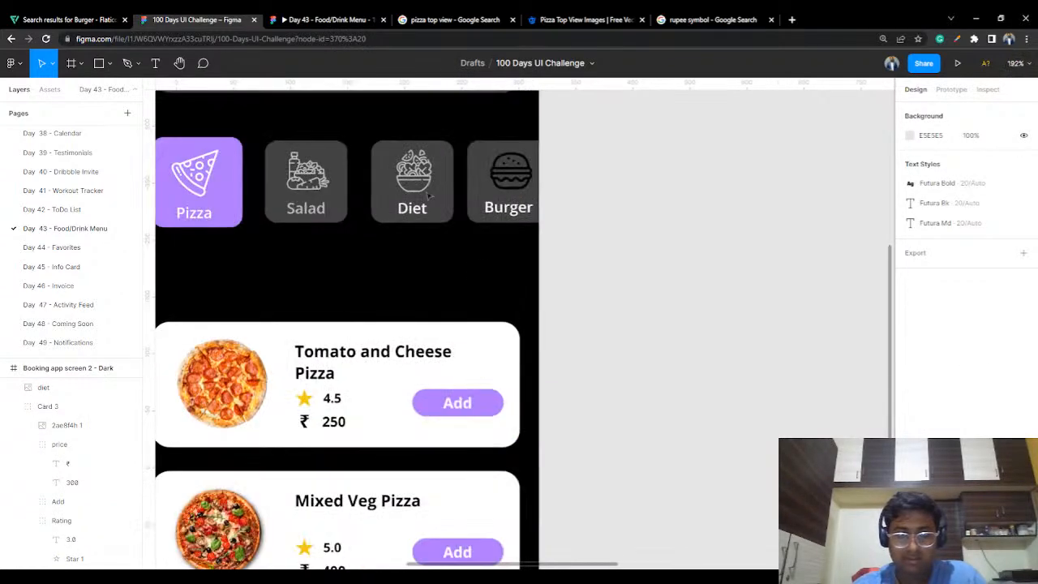
Step: Recolor the dark tile's "Diet" label to match the light grey "Salad" label, and nudge the icon above it into line at X 230, Y 227
double_click(323, 213)
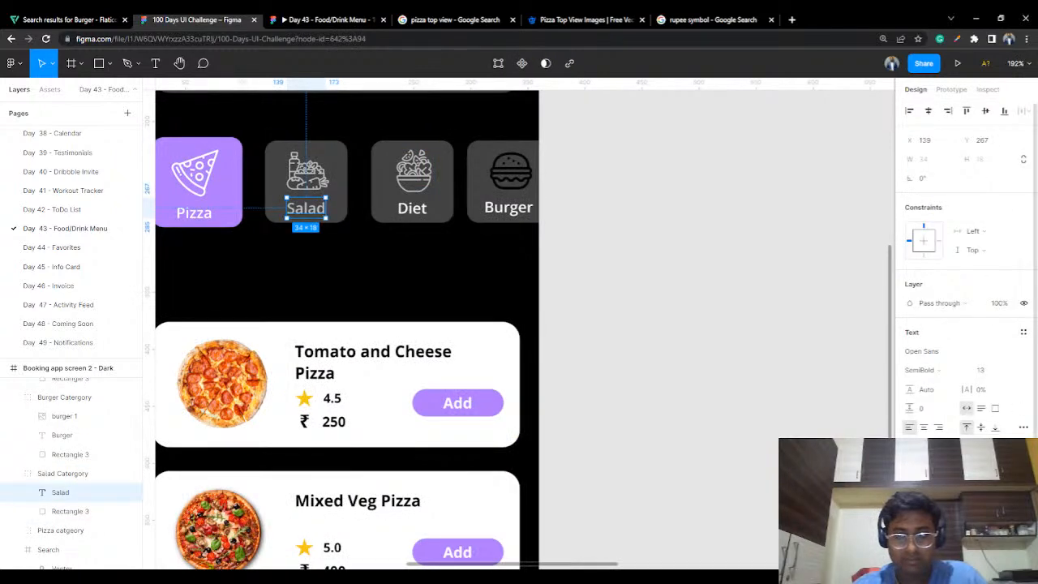
double_click(412, 208)
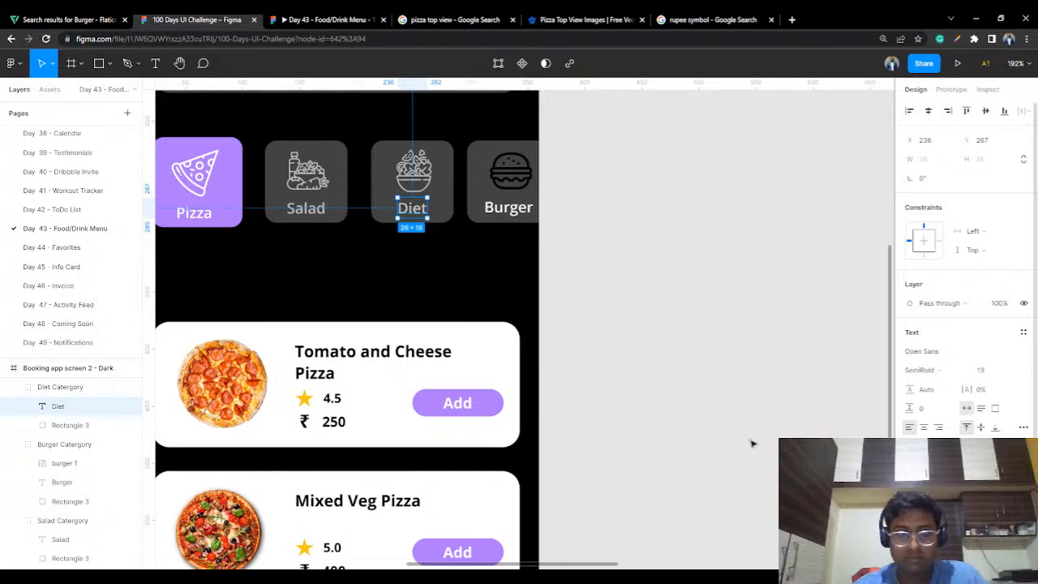
click(671, 269)
drag(428, 172, 429, 173)
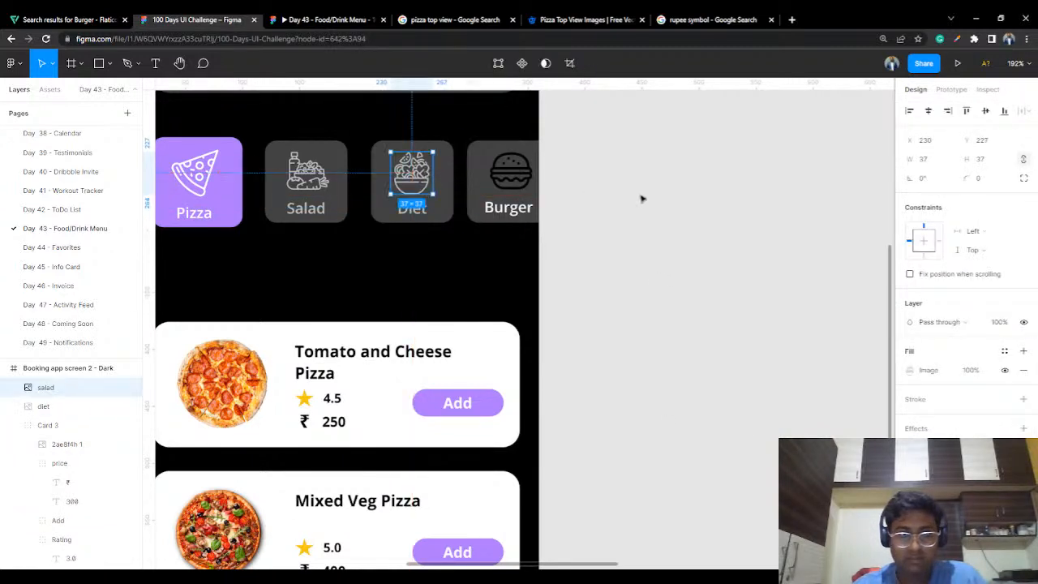
Step: Recolor the "Burger" label in its dark category tile to the same light grey as the other labels
click(520, 189)
double_click(511, 208)
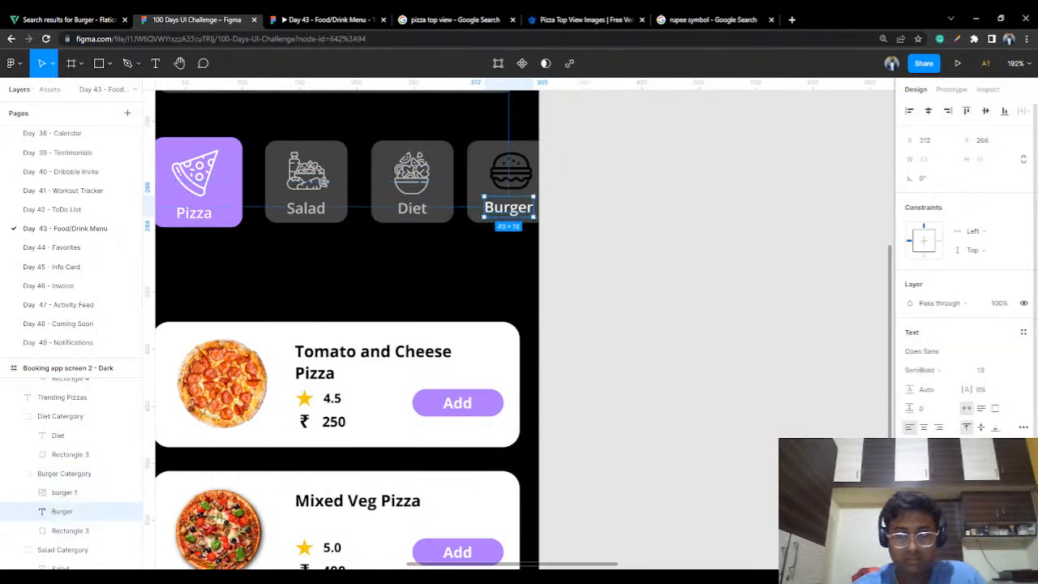
click(699, 299)
Step: Delete the black burger icon from the dark Burger tile and move the large light grey burger icon over to the dark screen
double_click(523, 183)
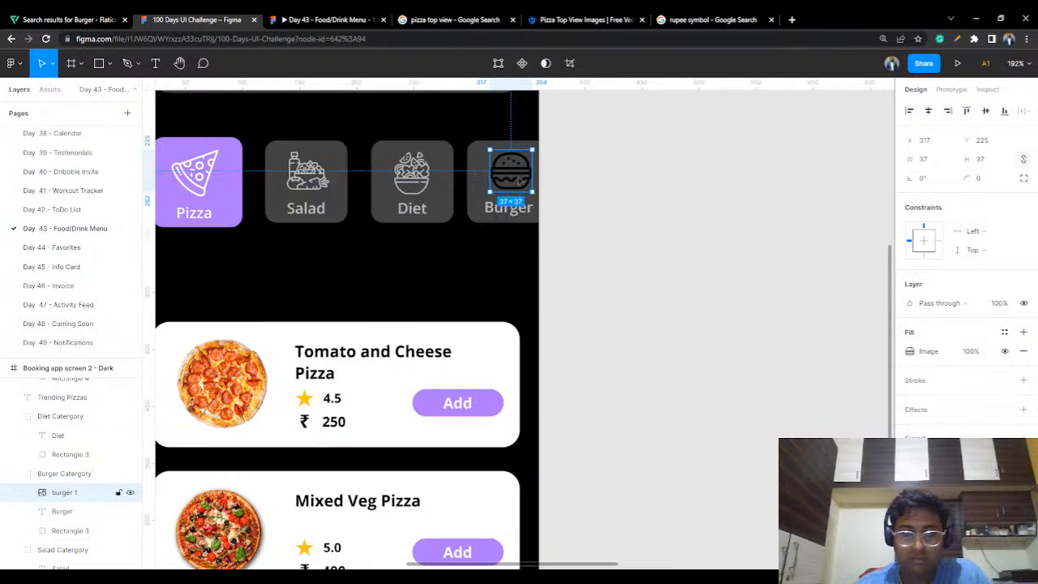
key(Delete)
scroll(665, 245, down, 5)
scroll(510, 360, right, 5)
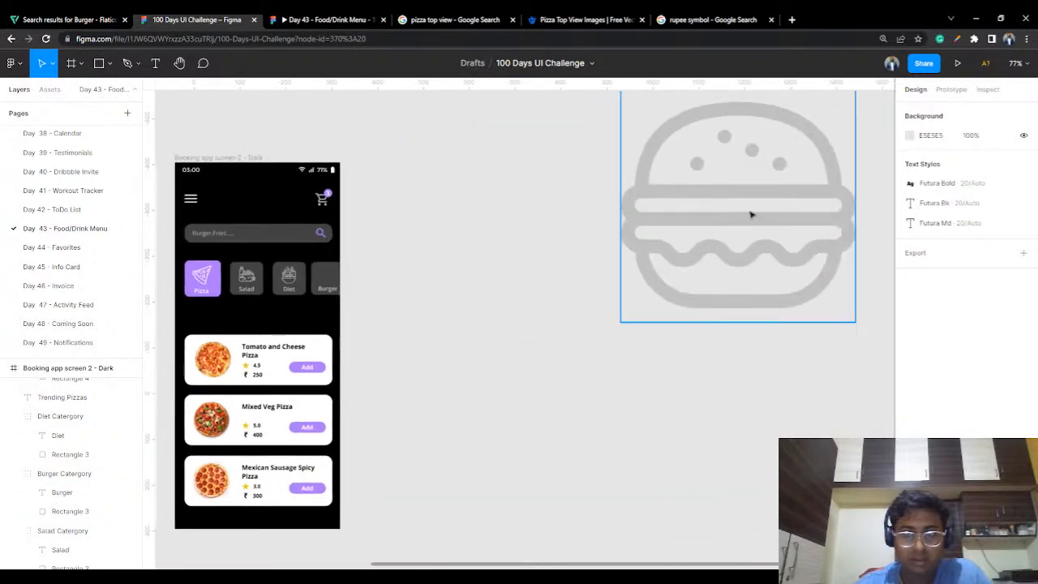
drag(789, 205, 478, 267)
scroll(612, 300, up, 5)
scroll(612, 301, down, 10)
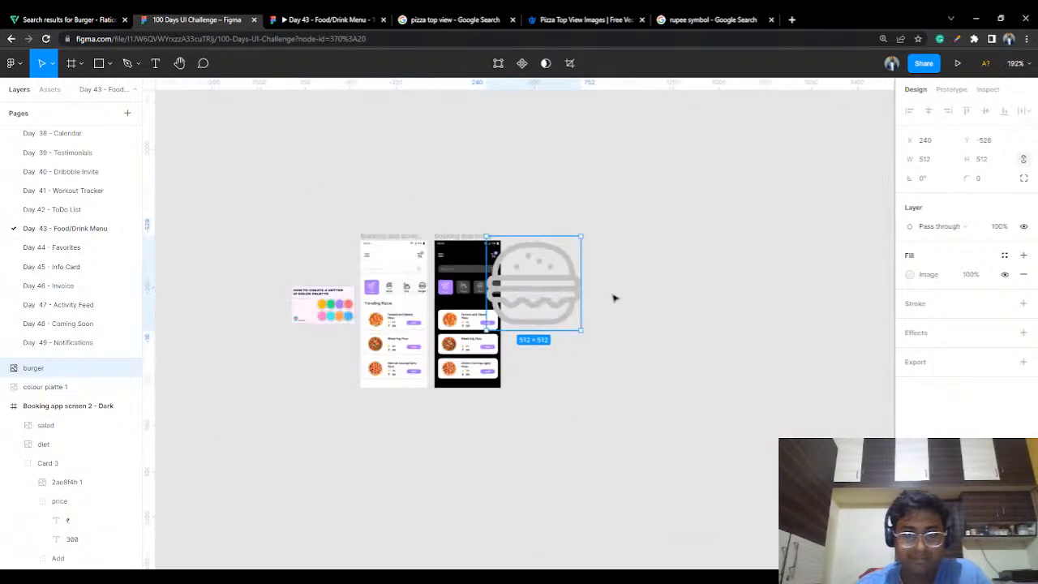
scroll(612, 301, left, 3)
Step: Scale the large light grey burger icon down to a width of 37
drag(688, 239, 610, 285)
scroll(611, 293, up, 5)
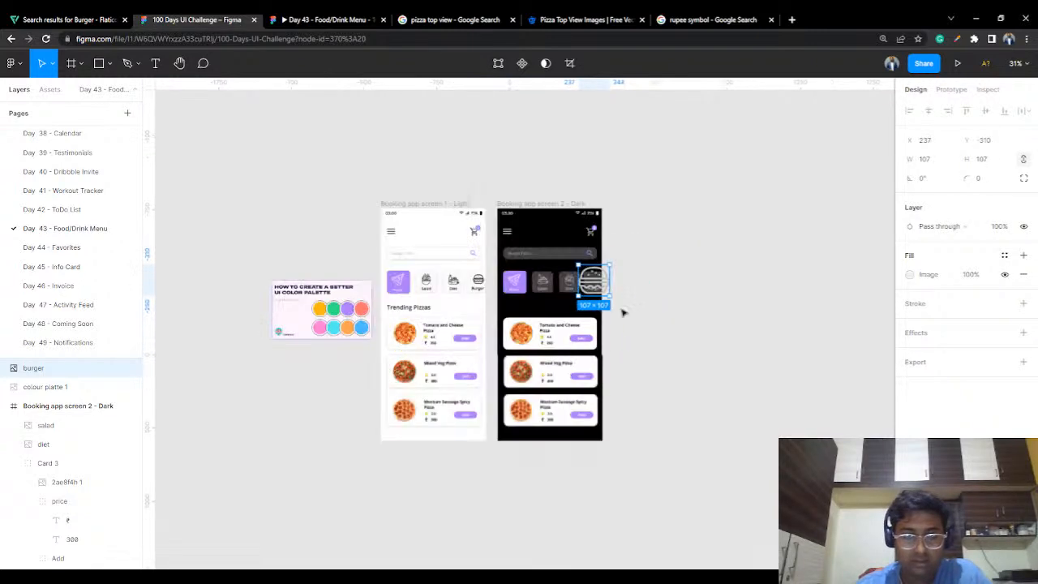
click(925, 159)
text(37)
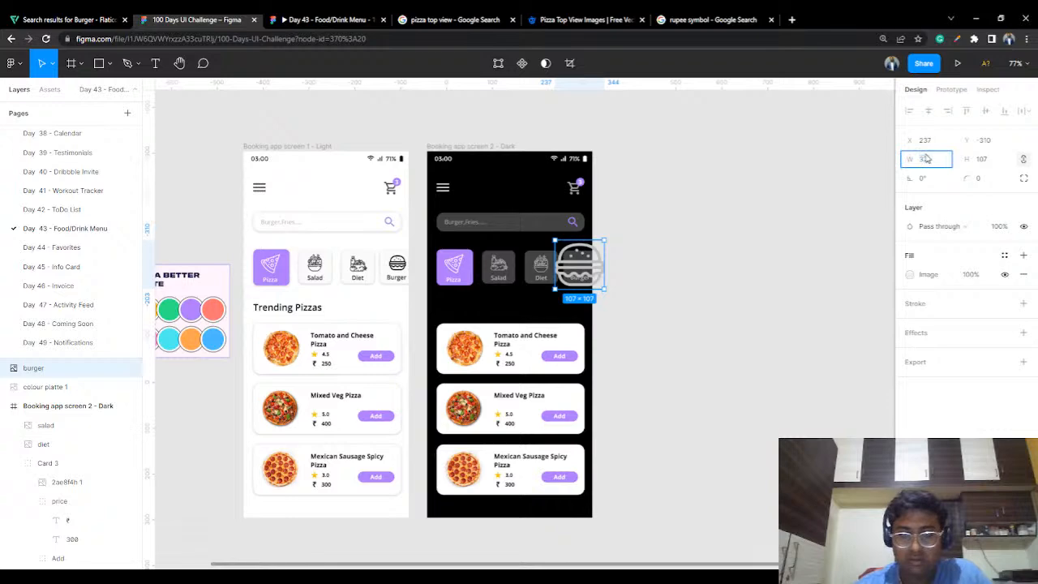
key(Return)
Step: Place the resized light grey burger icon above the label in the dark Burger category tile
scroll(611, 268, up, 5)
scroll(571, 259, up, 1)
drag(495, 230, 552, 322)
key(ctrl+z)
click(670, 220)
click(630, 264)
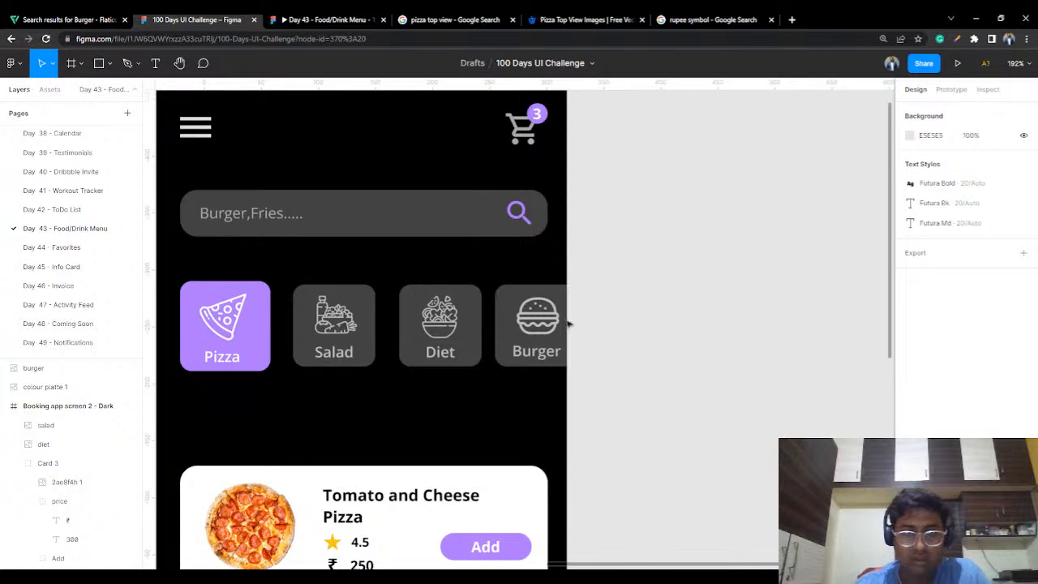
Step: Examine the pizza cards on the dark screen and compare them with the light version
scroll(756, 324, down, 3)
scroll(721, 403, down, 3)
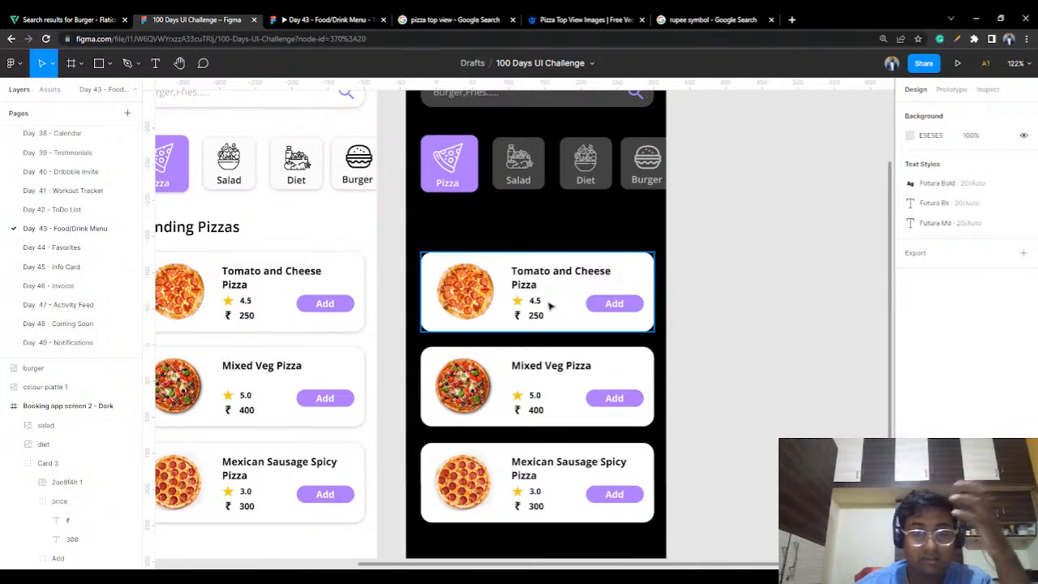
scroll(549, 304, down, 2)
click(578, 243)
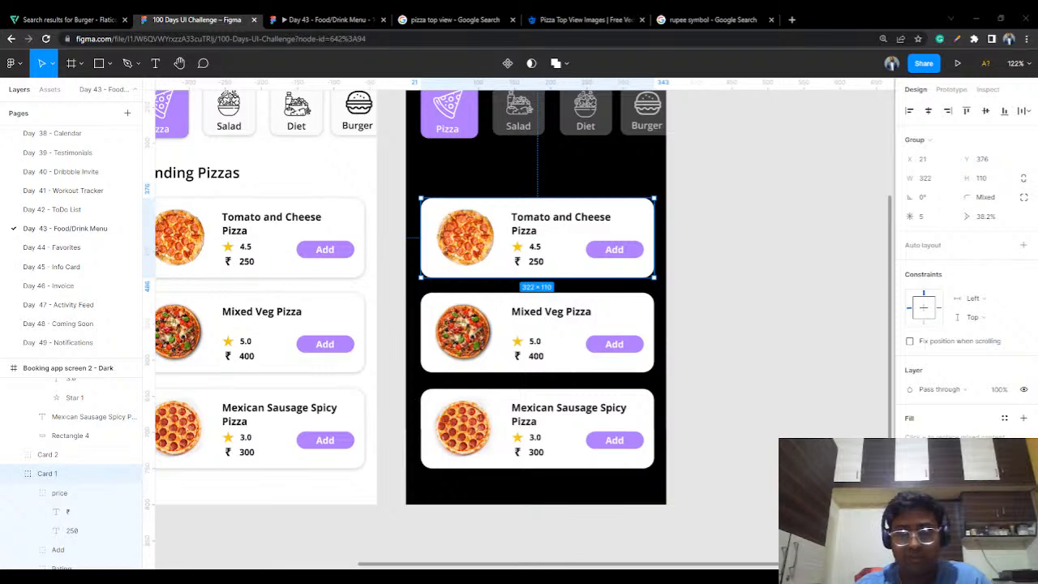
click(753, 222)
click(633, 226)
scroll(556, 275, up, 5)
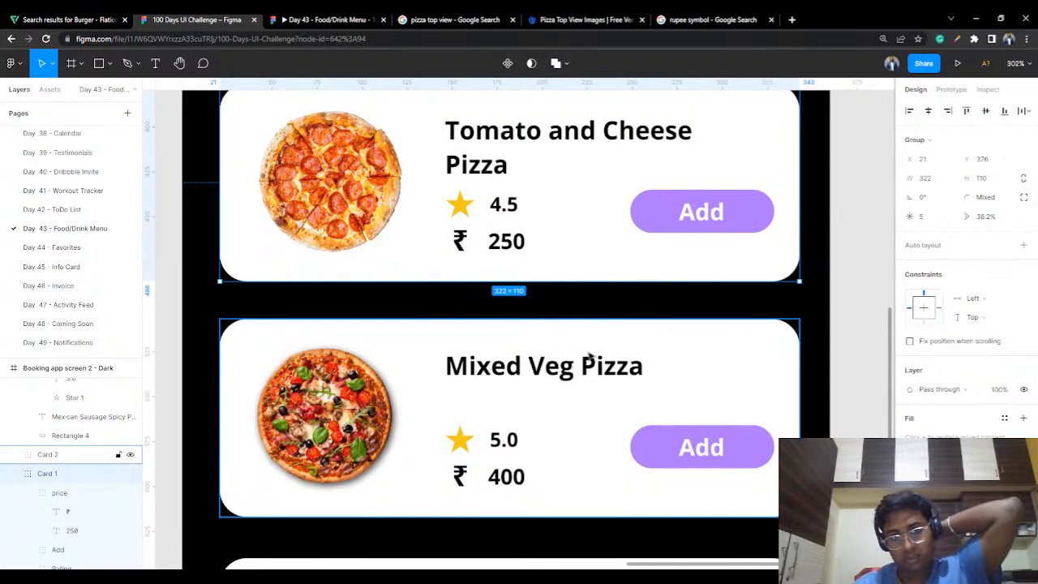
scroll(620, 328, down, 3)
scroll(621, 326, up, 3)
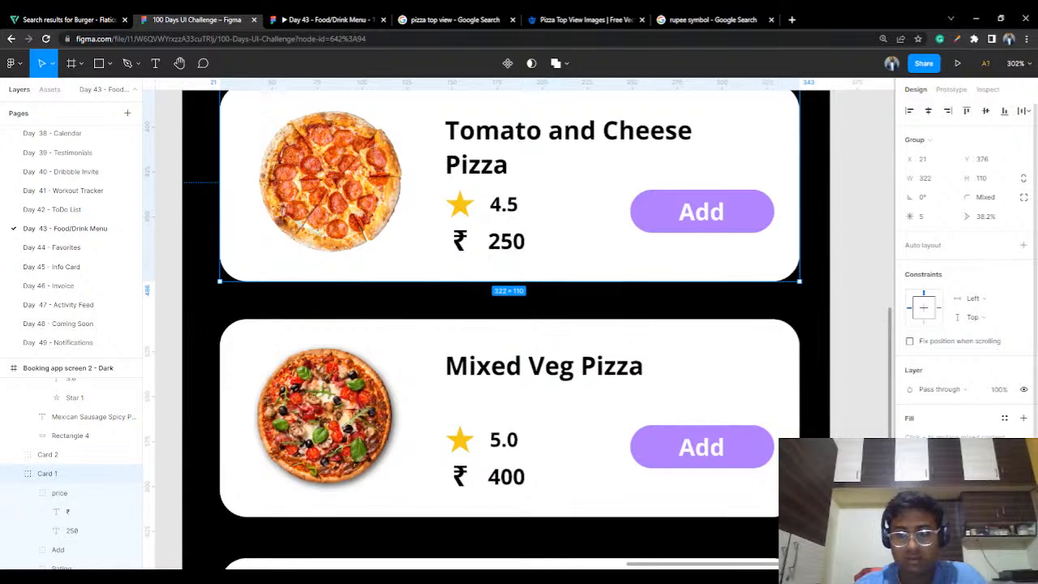
scroll(706, 318, down, 3)
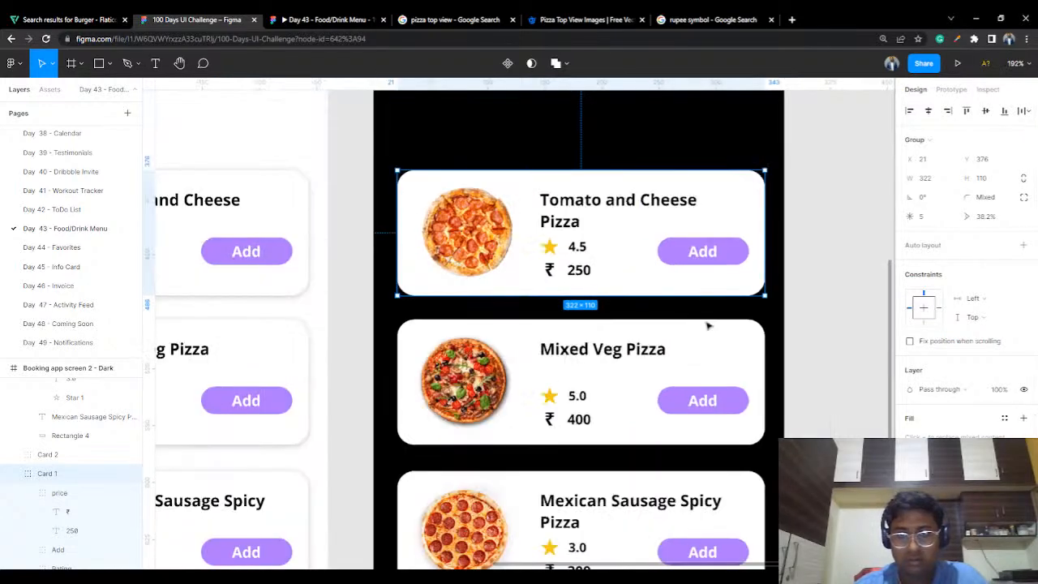
Step: Recolor the dark screen's "Trending Pizzas" heading to white
drag(694, 266, 643, 402)
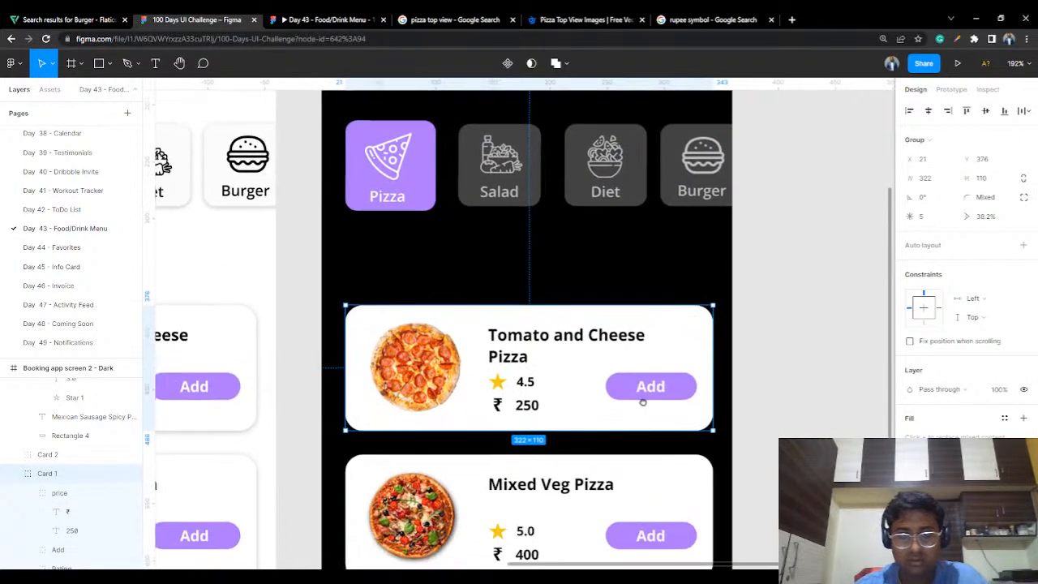
click(797, 260)
click(393, 256)
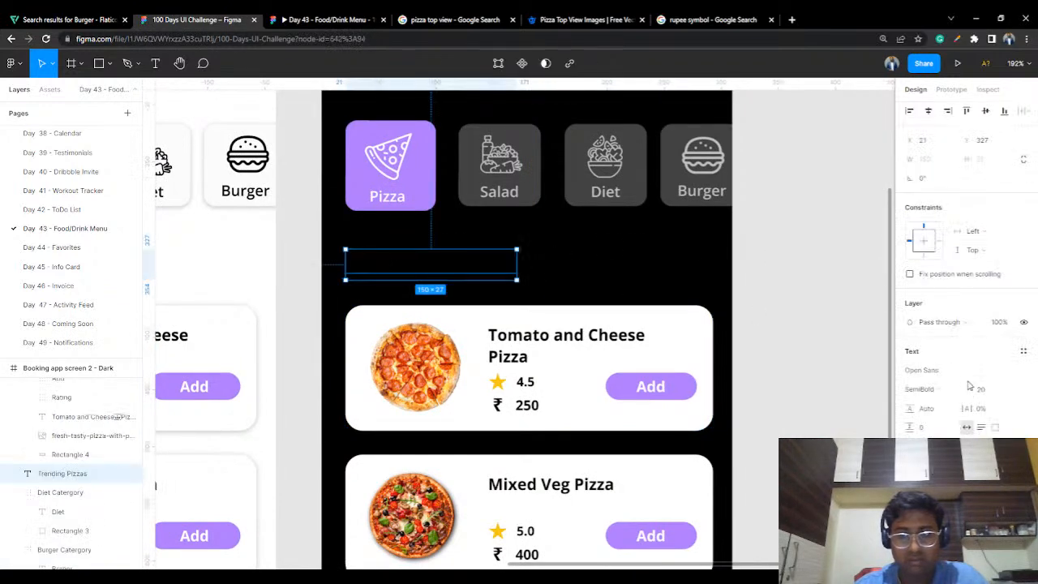
click(910, 495)
drag(775, 332, 728, 264)
click(811, 186)
scroll(766, 304, down, 5)
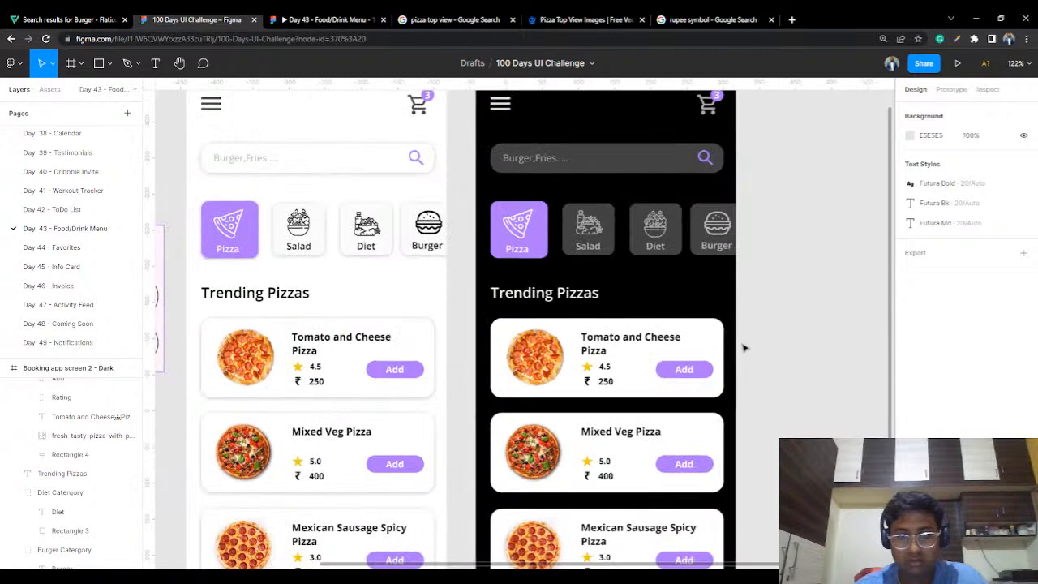
Step: Add a stroke to the dark screen's Tomato and Cheese Pizza card background, using the purple sampled from the Pizza tile
click(708, 350)
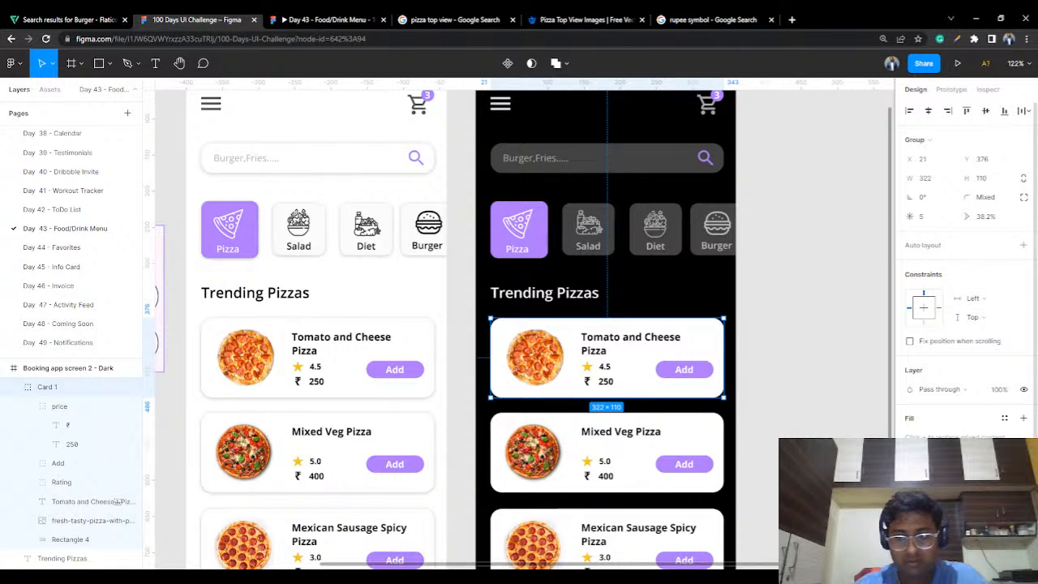
click(822, 283)
double_click(718, 335)
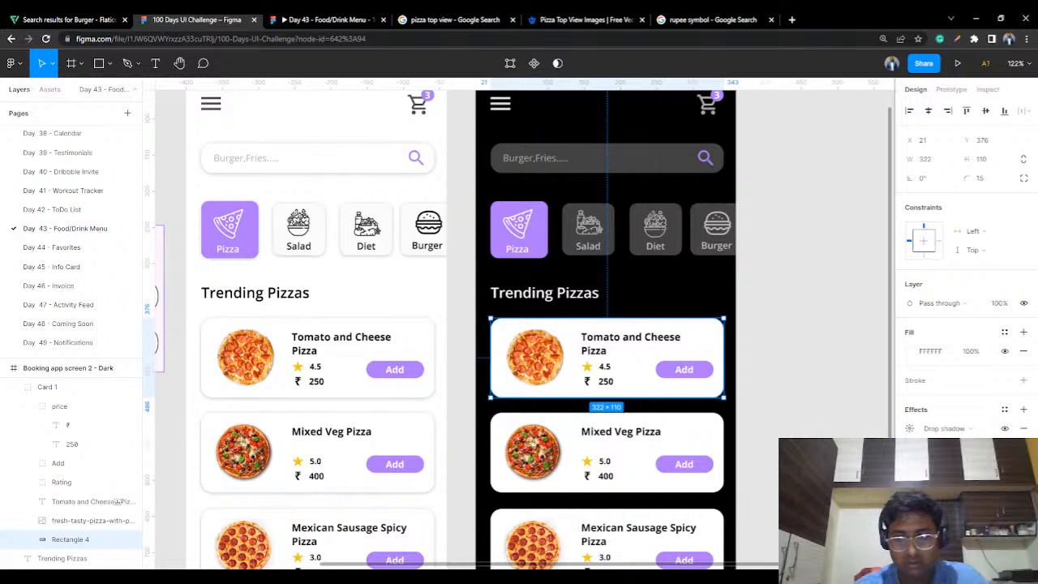
click(1024, 379)
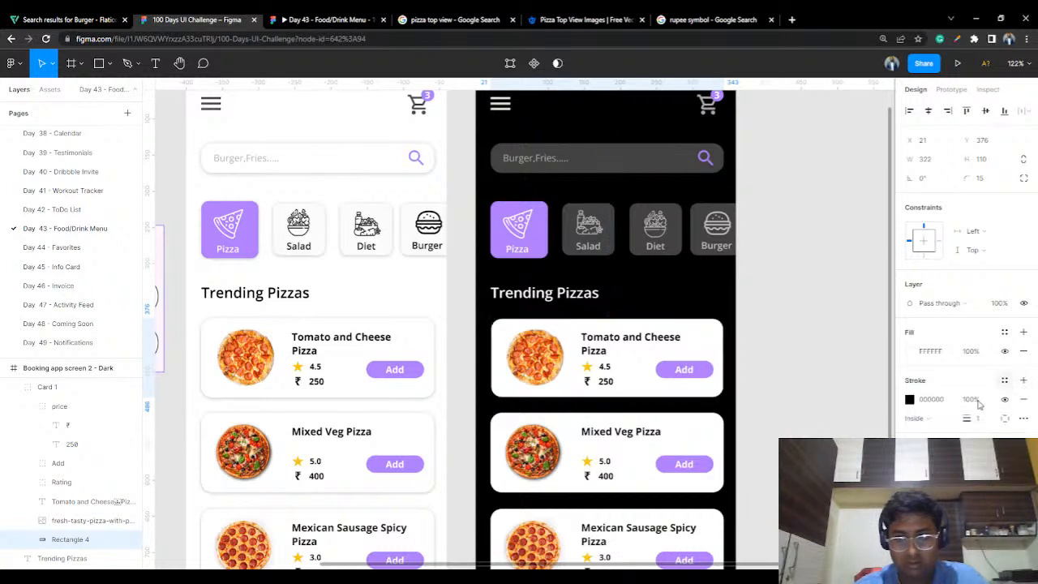
click(909, 399)
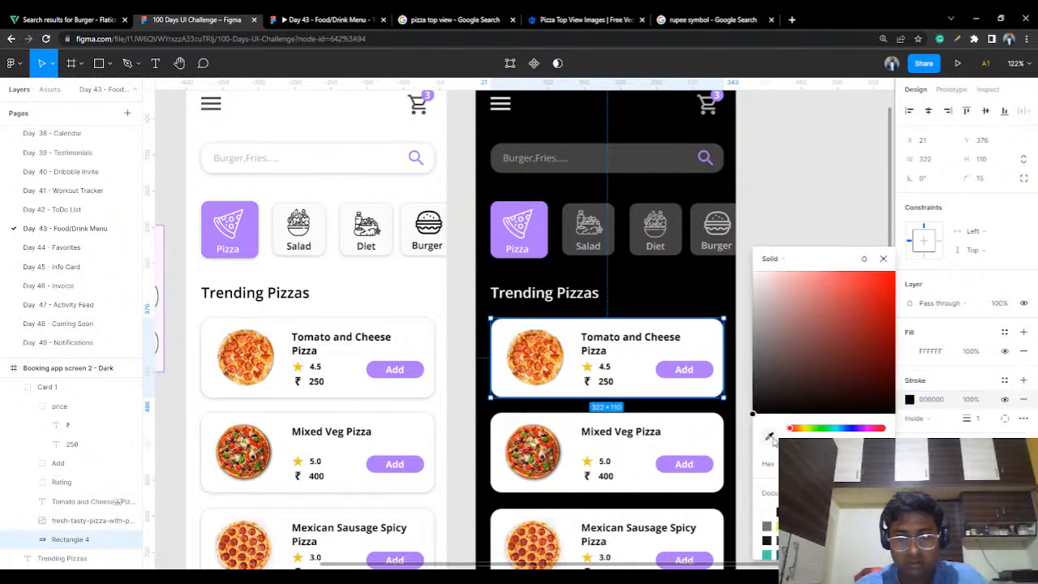
click(771, 438)
click(531, 223)
click(809, 189)
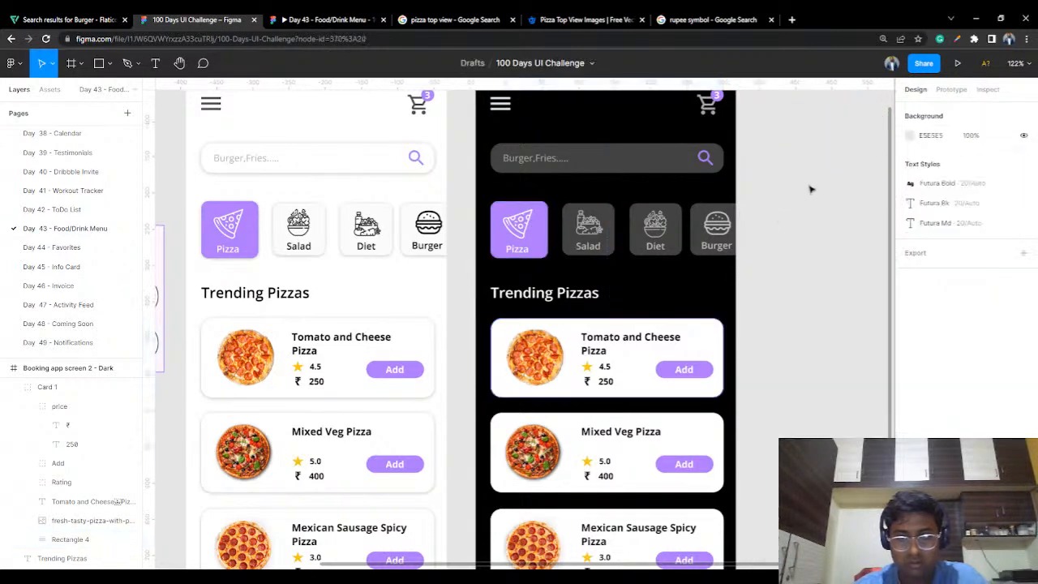
Step: Thicken the purple stroke around the dark screen's Tomato and Cheese Pizza card
click(711, 349)
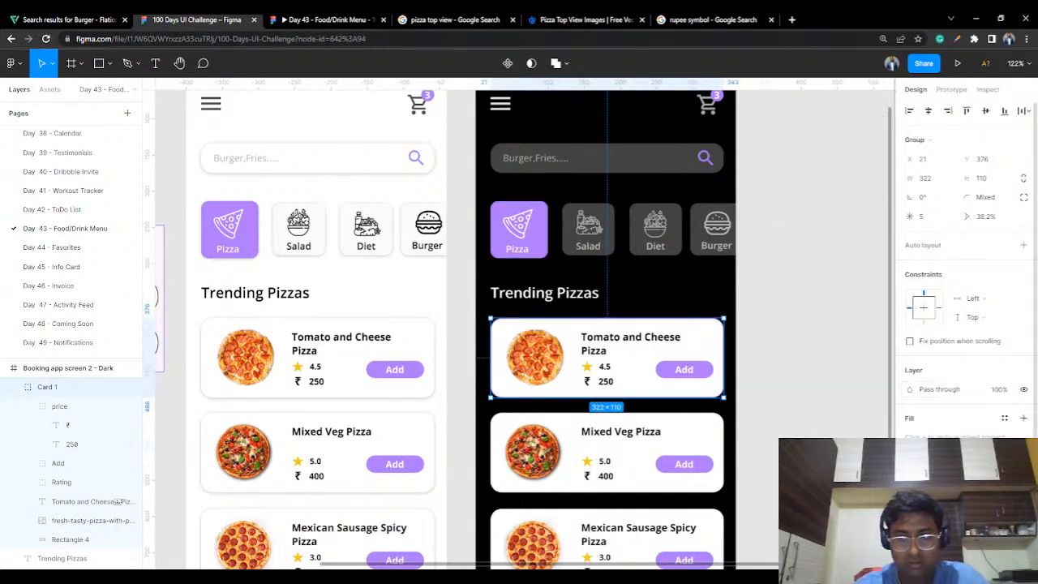
click(813, 367)
scroll(813, 371, down, 3)
scroll(813, 371, up, 5)
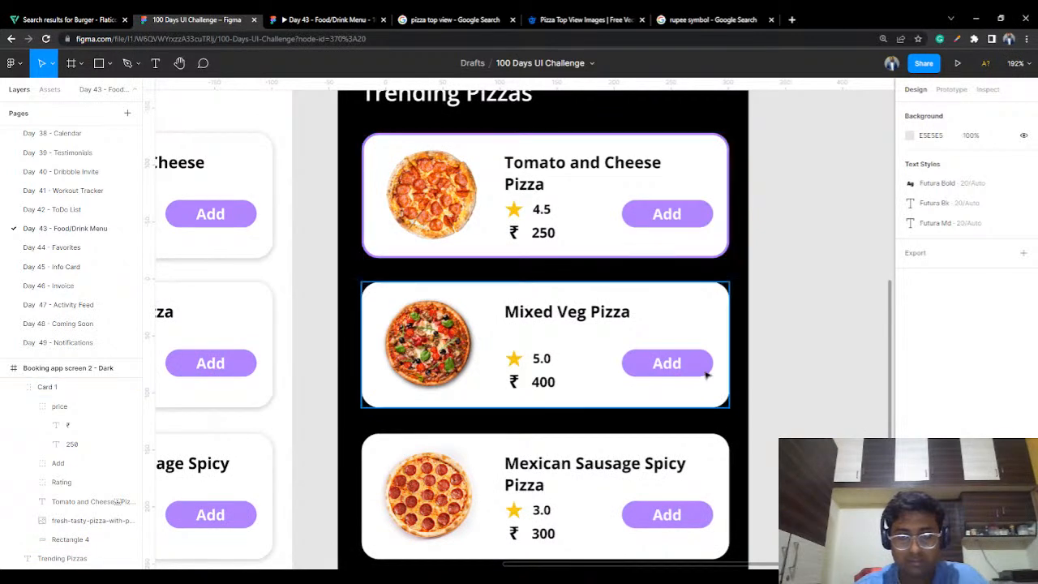
Step: Add a stroke of weight 2 to the dark Mixed Veg Pizza card background, in the purple sampled from an Add button
click(696, 339)
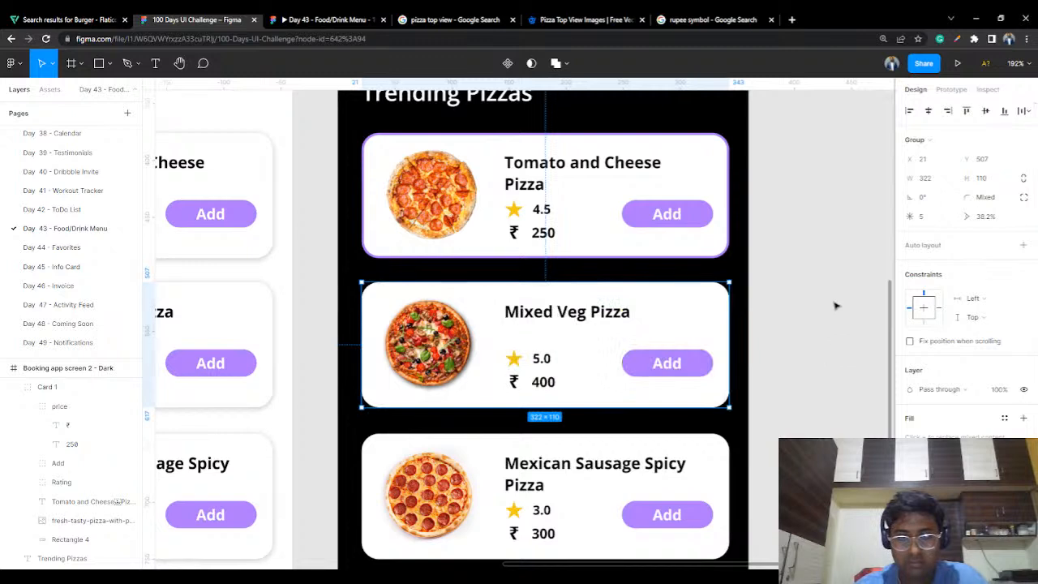
double_click(712, 325)
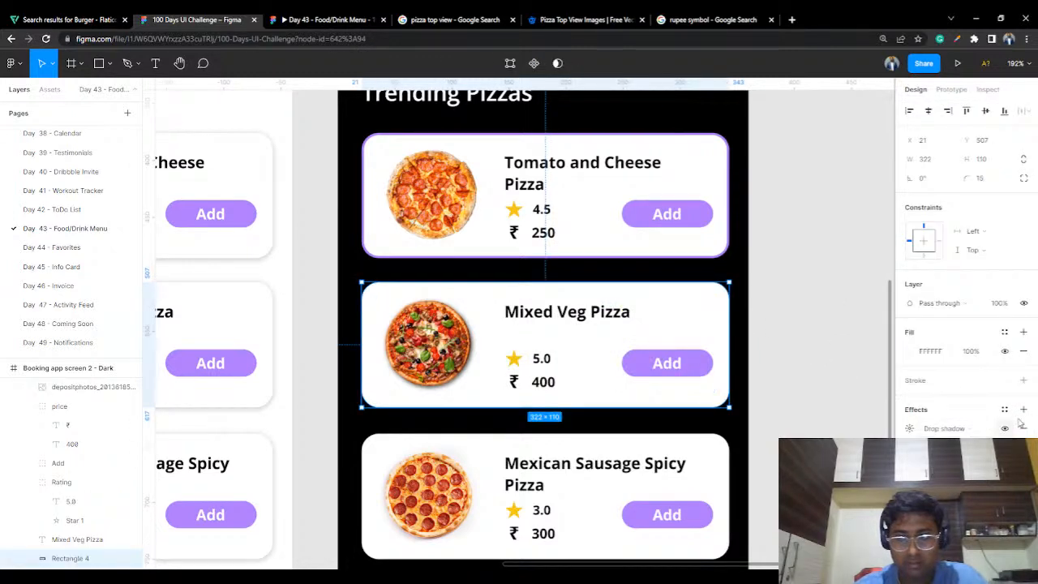
click(1023, 379)
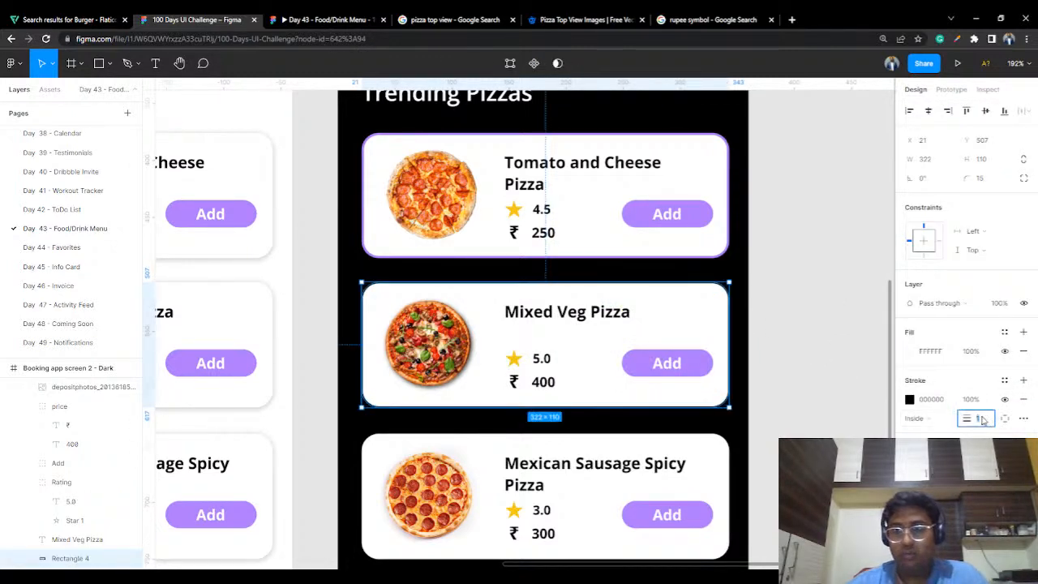
click(908, 399)
click(769, 437)
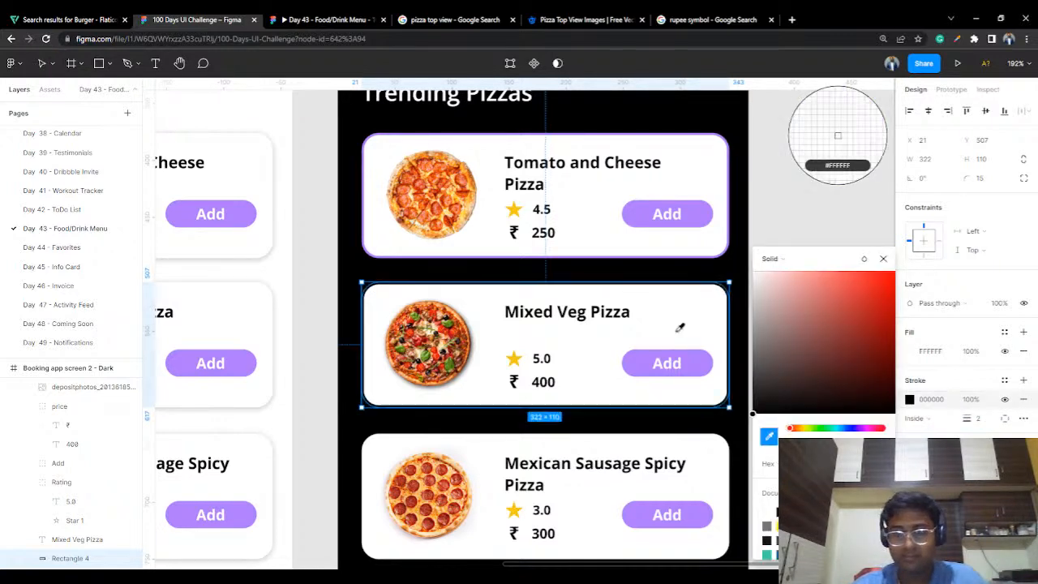
click(695, 213)
click(762, 189)
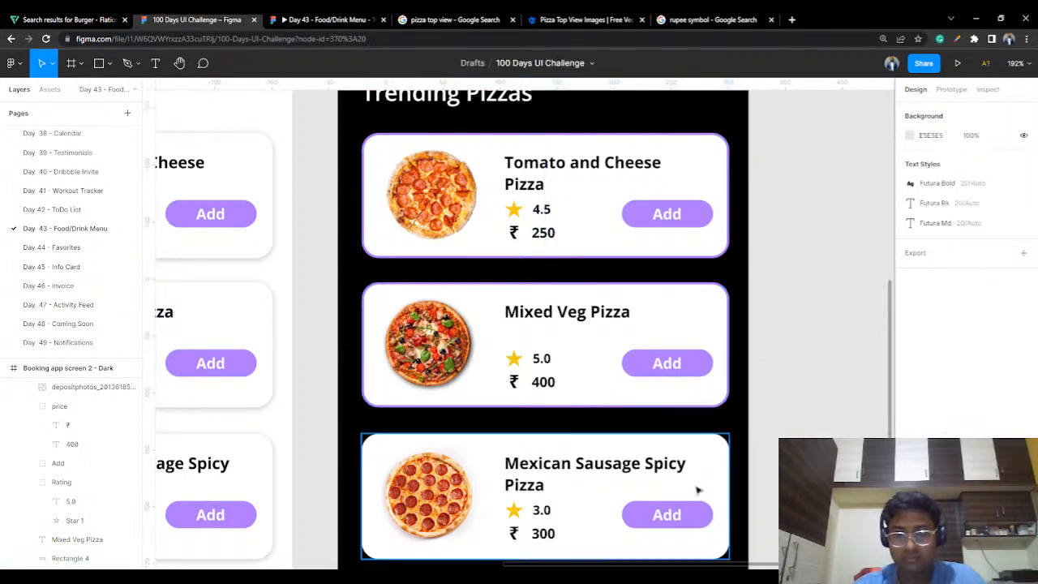
Step: Give the dark Mexican Sausage Spicy Pizza card background a stroke of weight 2 in the Add button's sampled purple
click(726, 462)
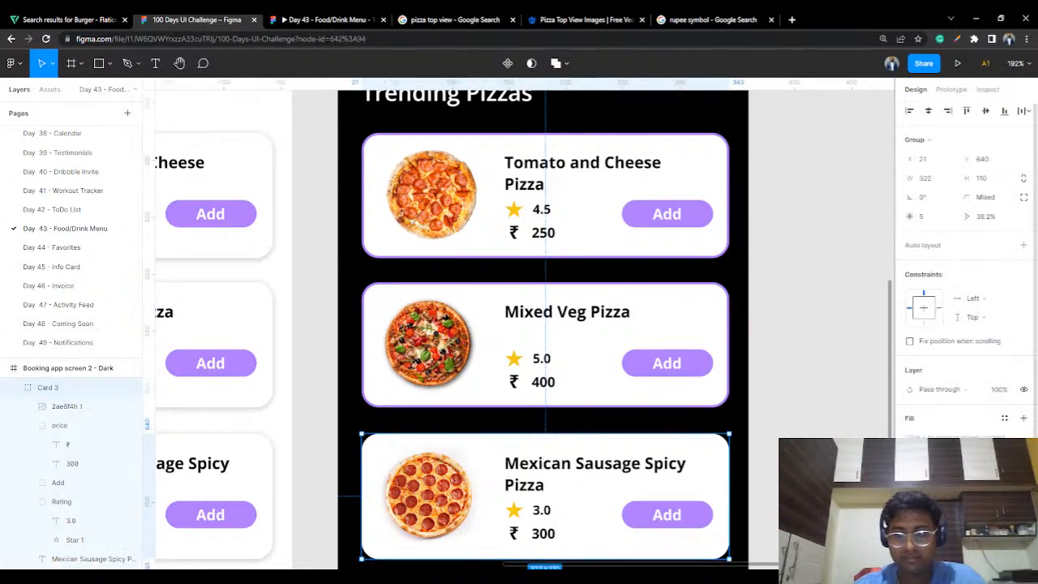
double_click(714, 475)
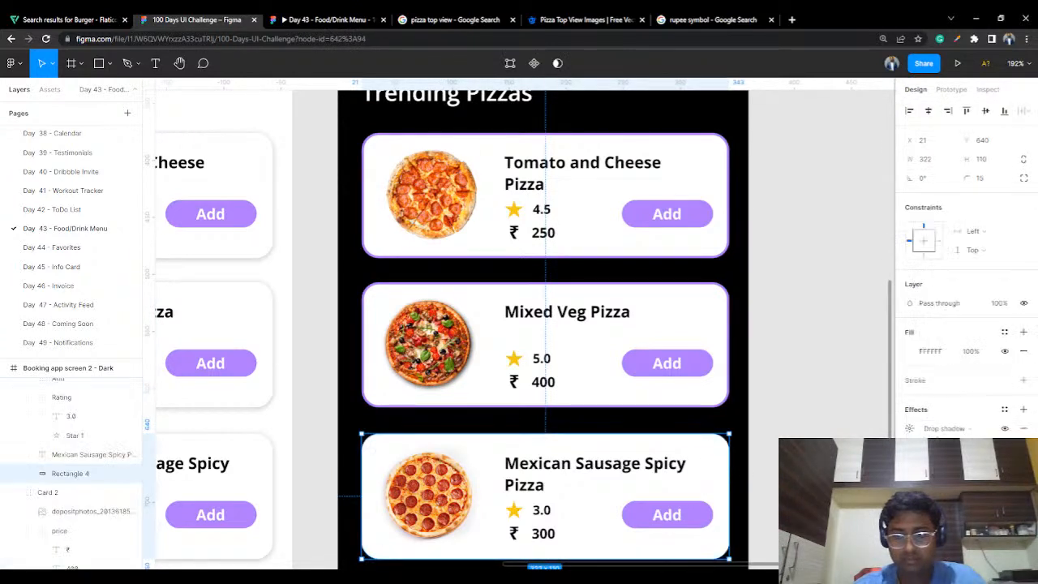
click(1022, 380)
click(909, 399)
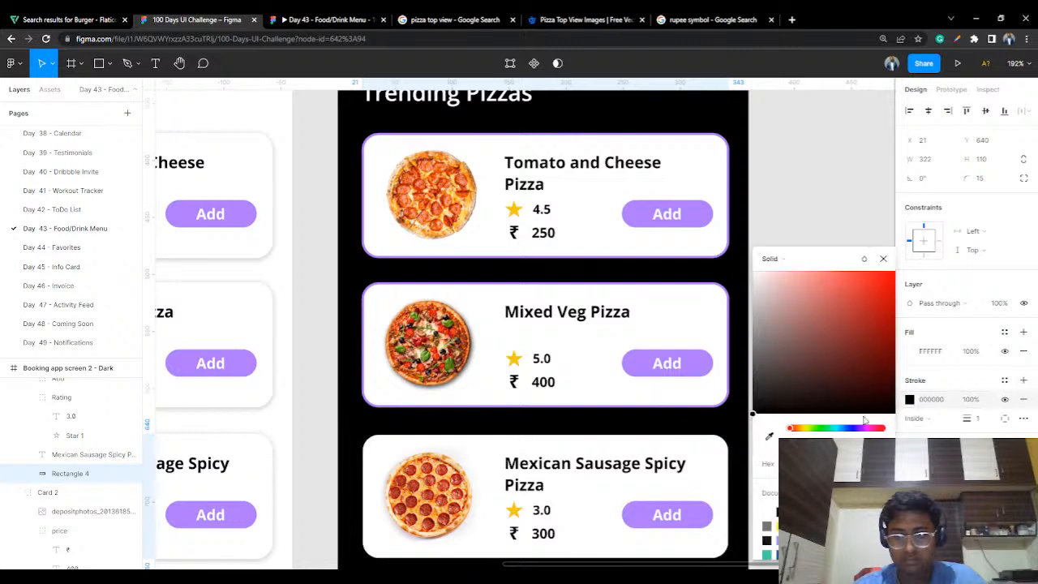
click(769, 437)
click(699, 352)
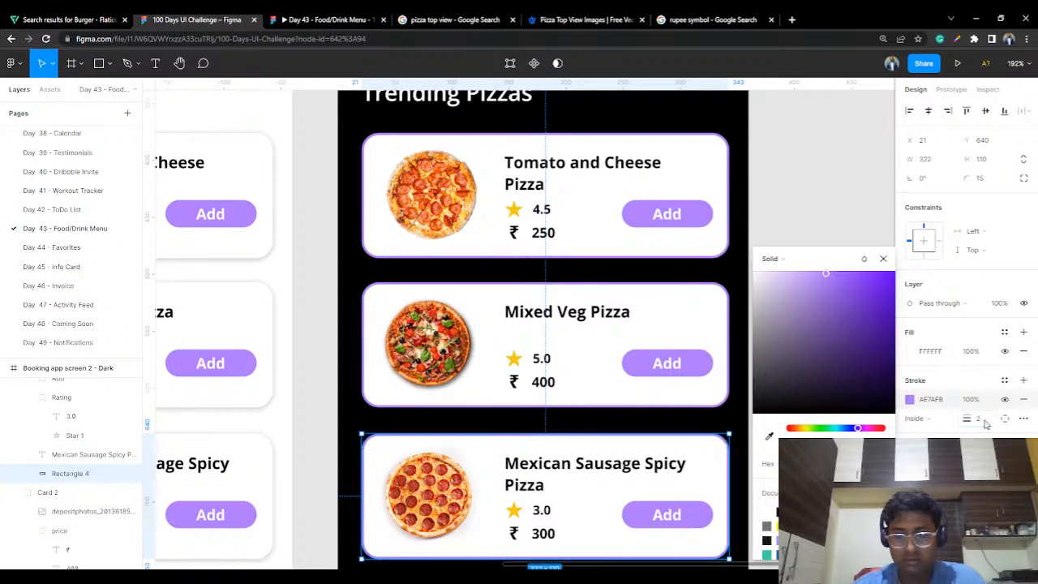
click(795, 192)
ctrl+scroll(793, 259, down, 5)
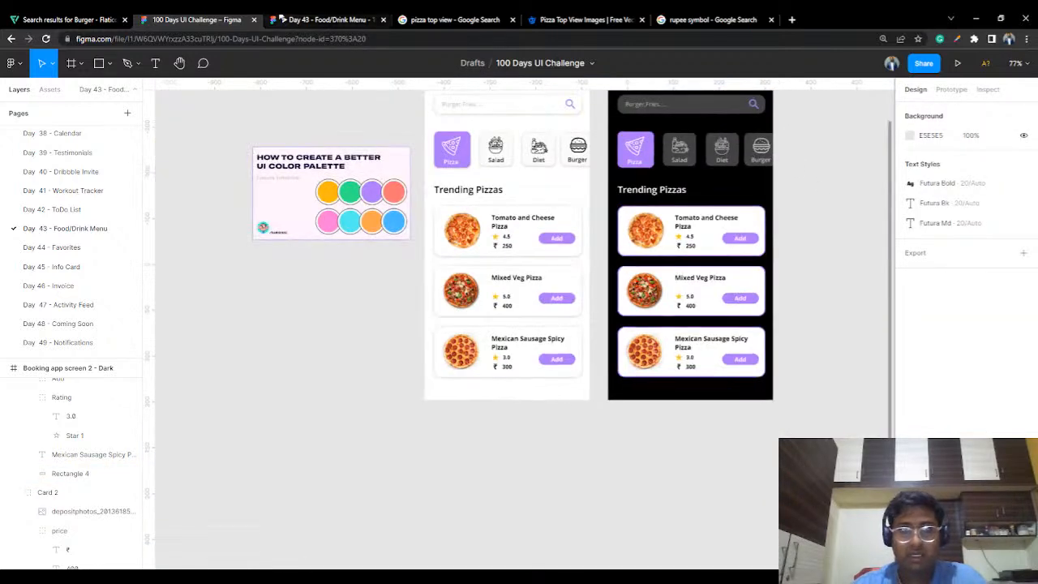
Step: Preview the prototype, switching repeatedly between the light and dark screens to compare them, and return to the design file
click(324, 19)
key(Right)
key(Left)
key(Right)
key(Left)
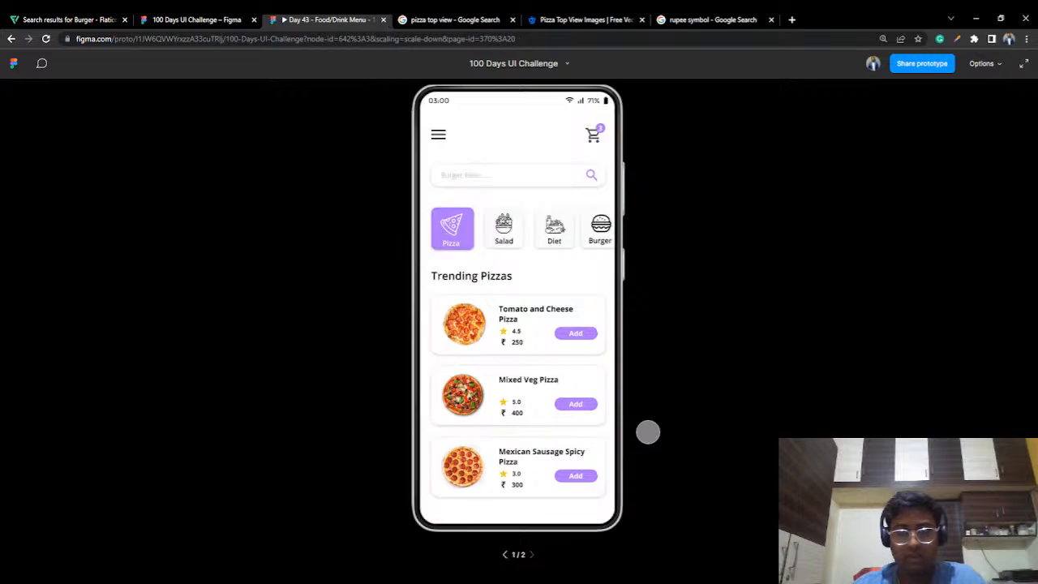
key(Right)
key(Left)
key(Right)
key(Left)
key(Right)
key(Left)
key(Right)
key(Left)
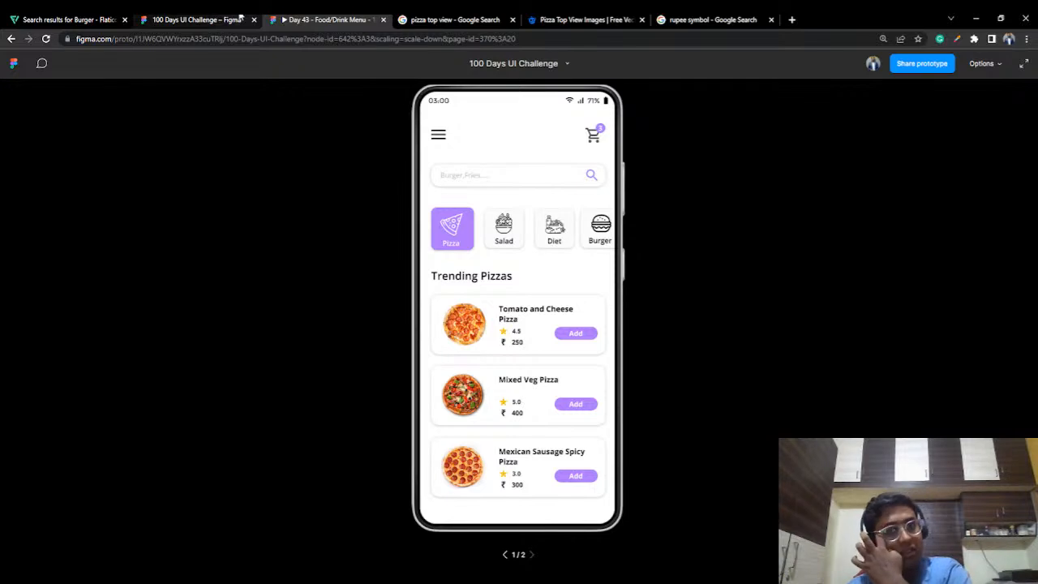
click(241, 17)
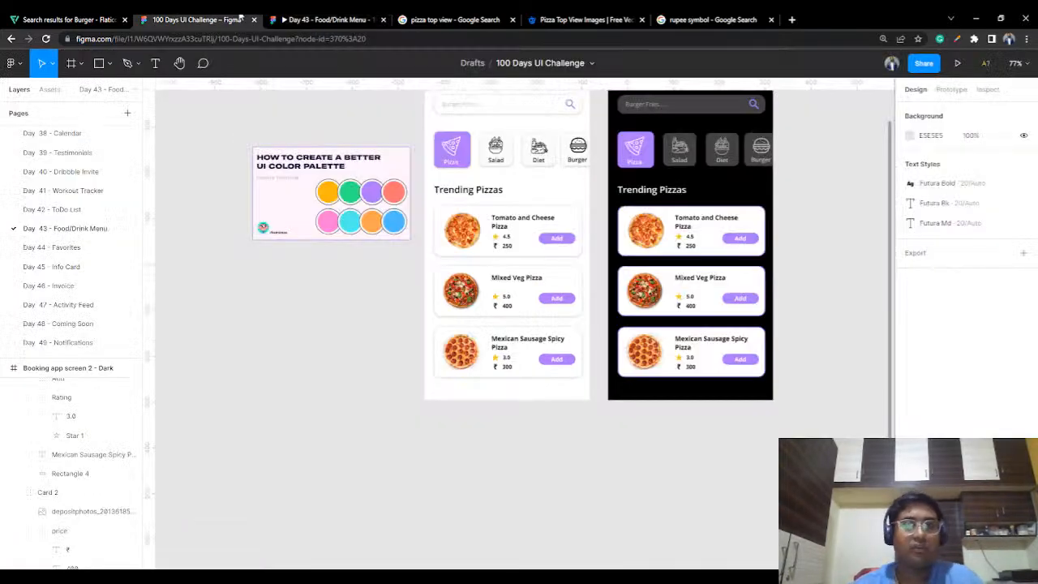